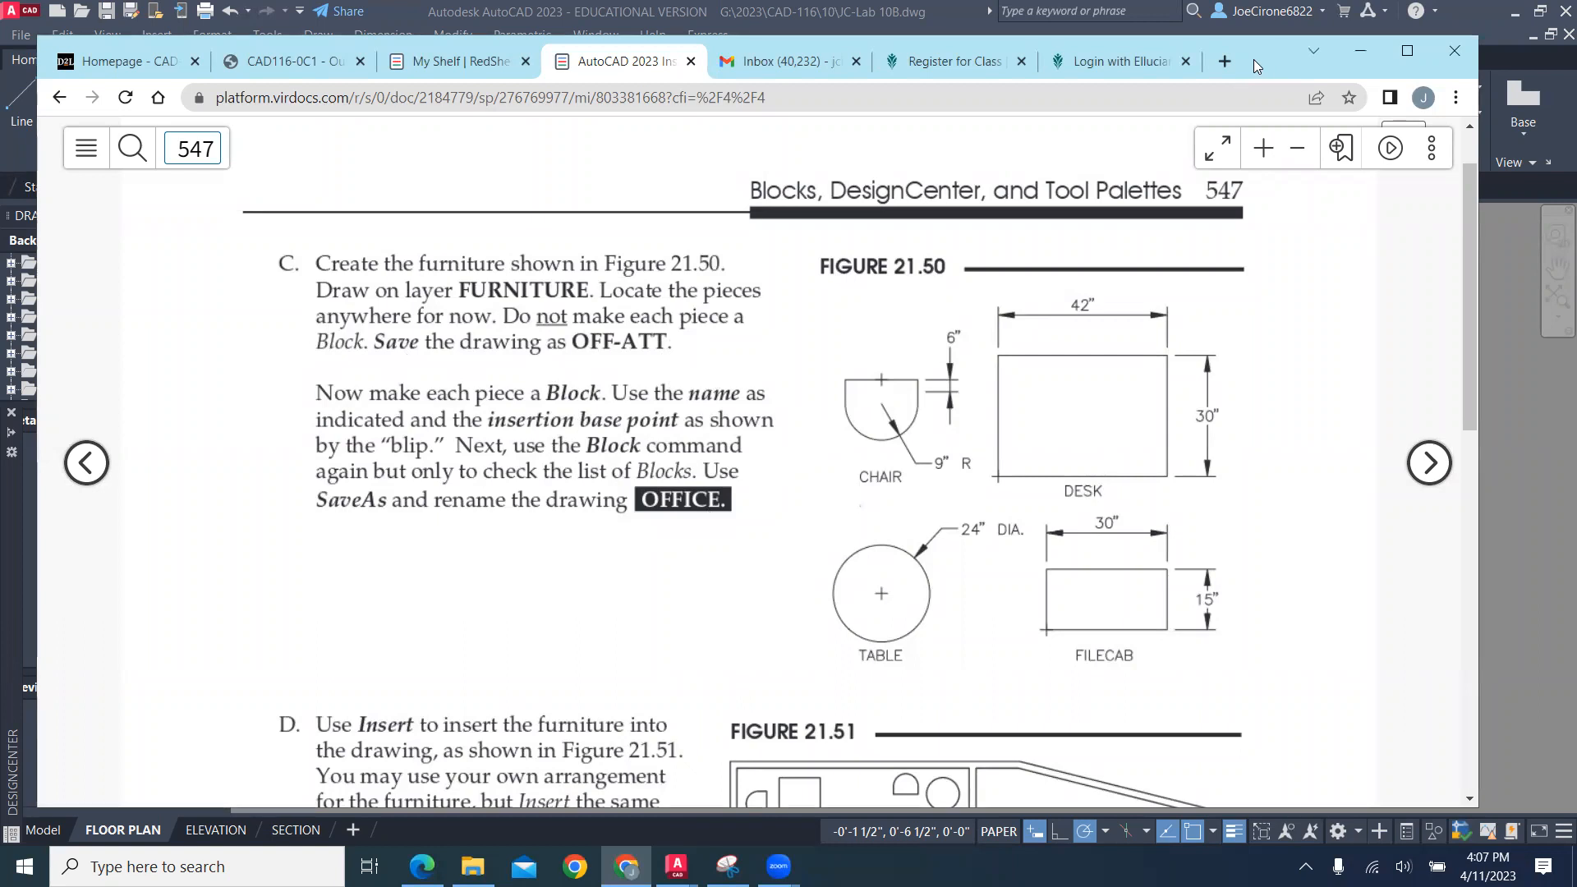
# Switch to the AutoCAD drawing's model space and make the Furniture layer current
pyautogui.click(18, 322)
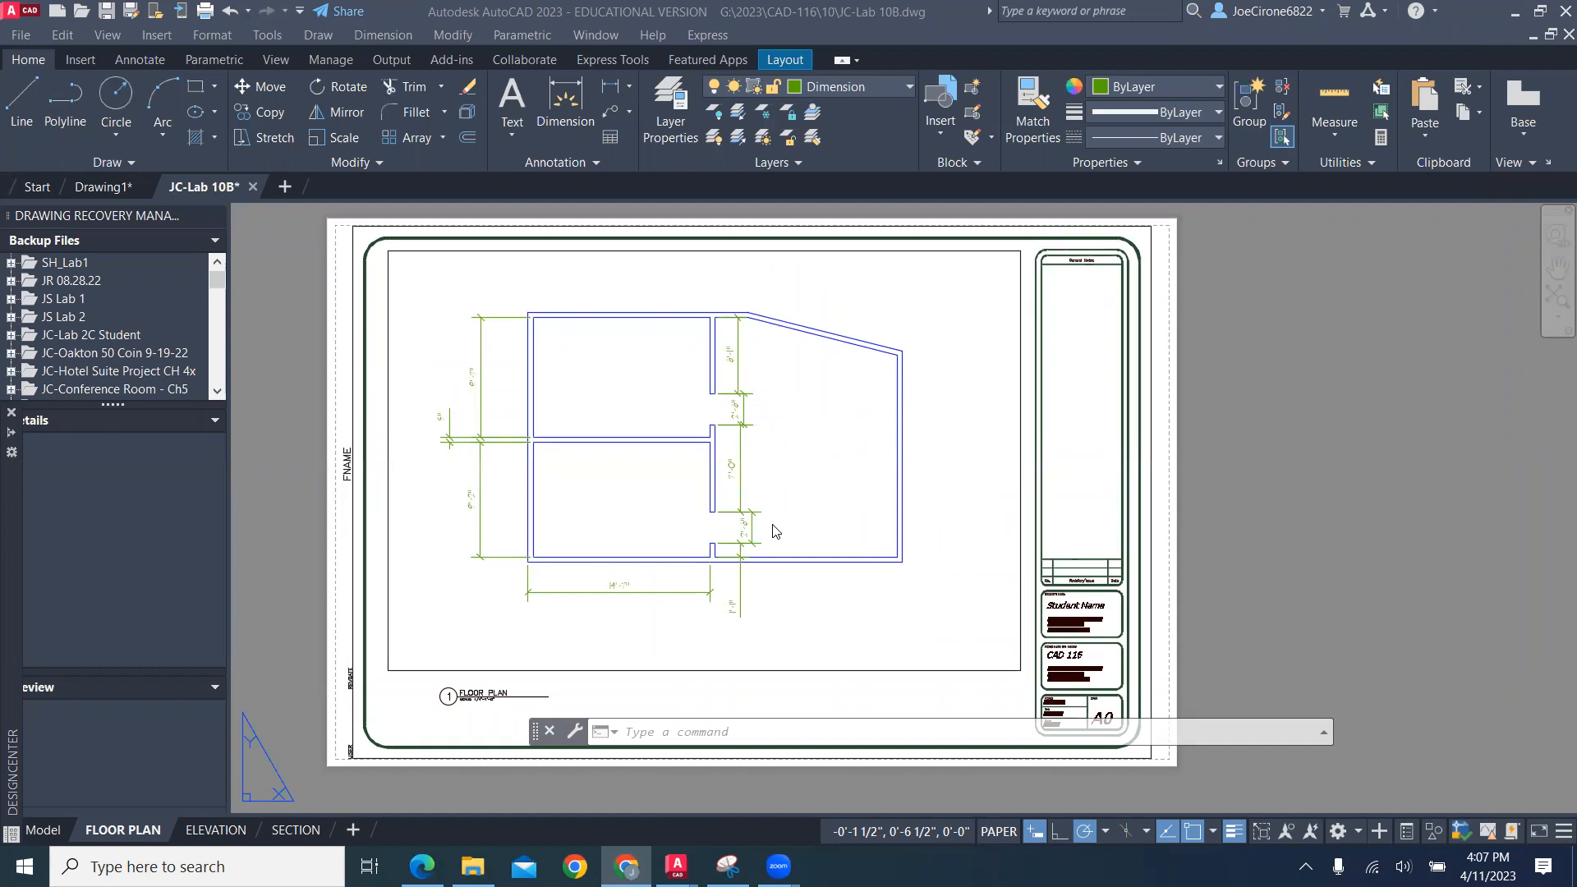
pyautogui.click(41, 831)
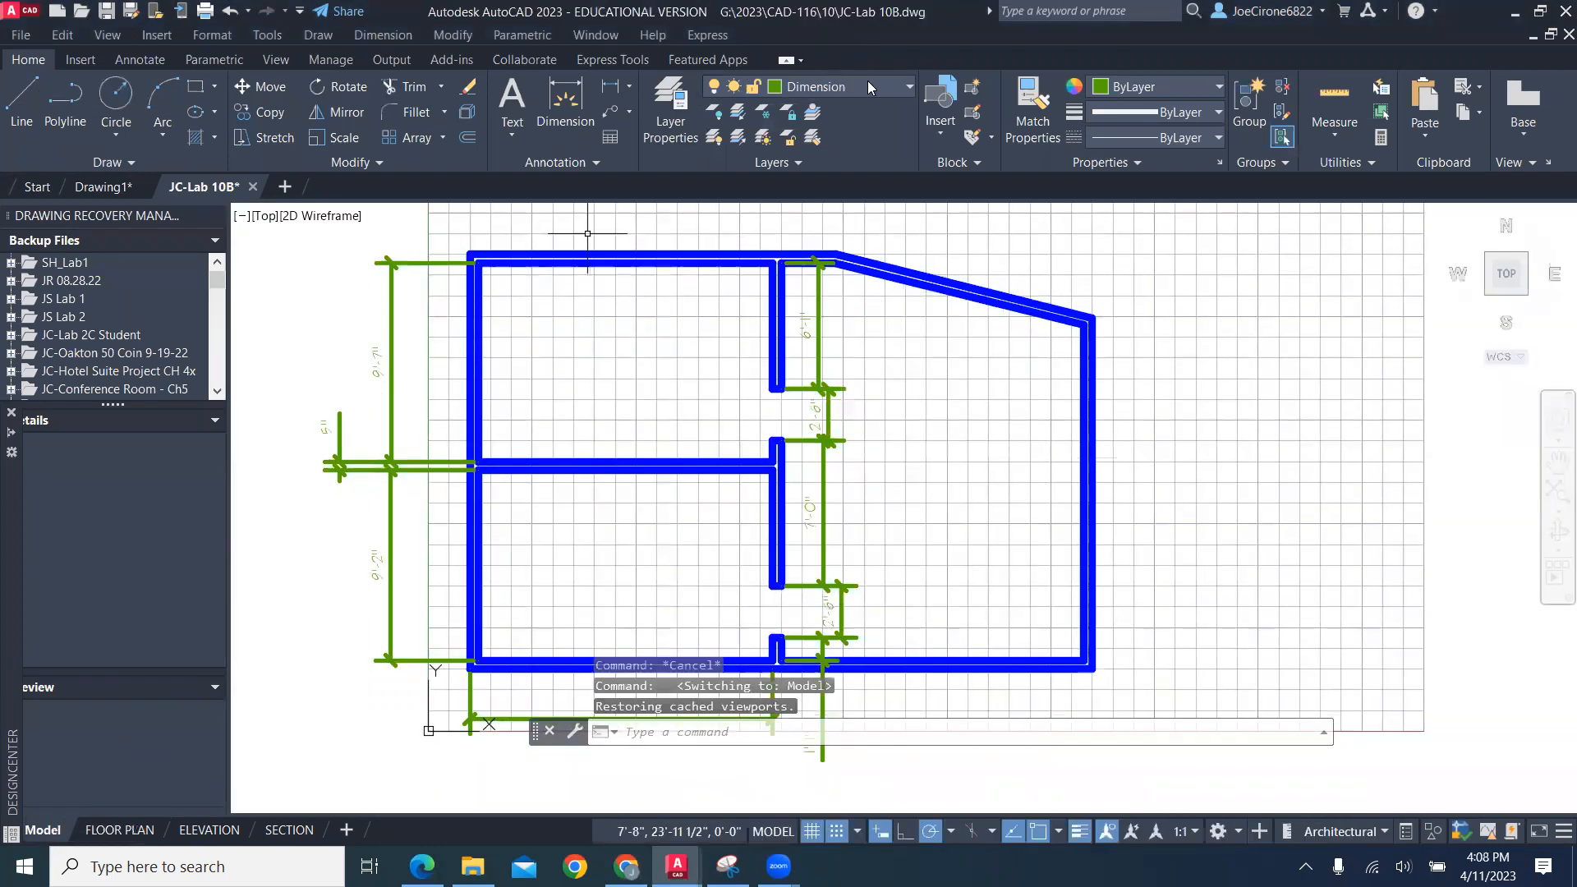
pyautogui.click(897, 92)
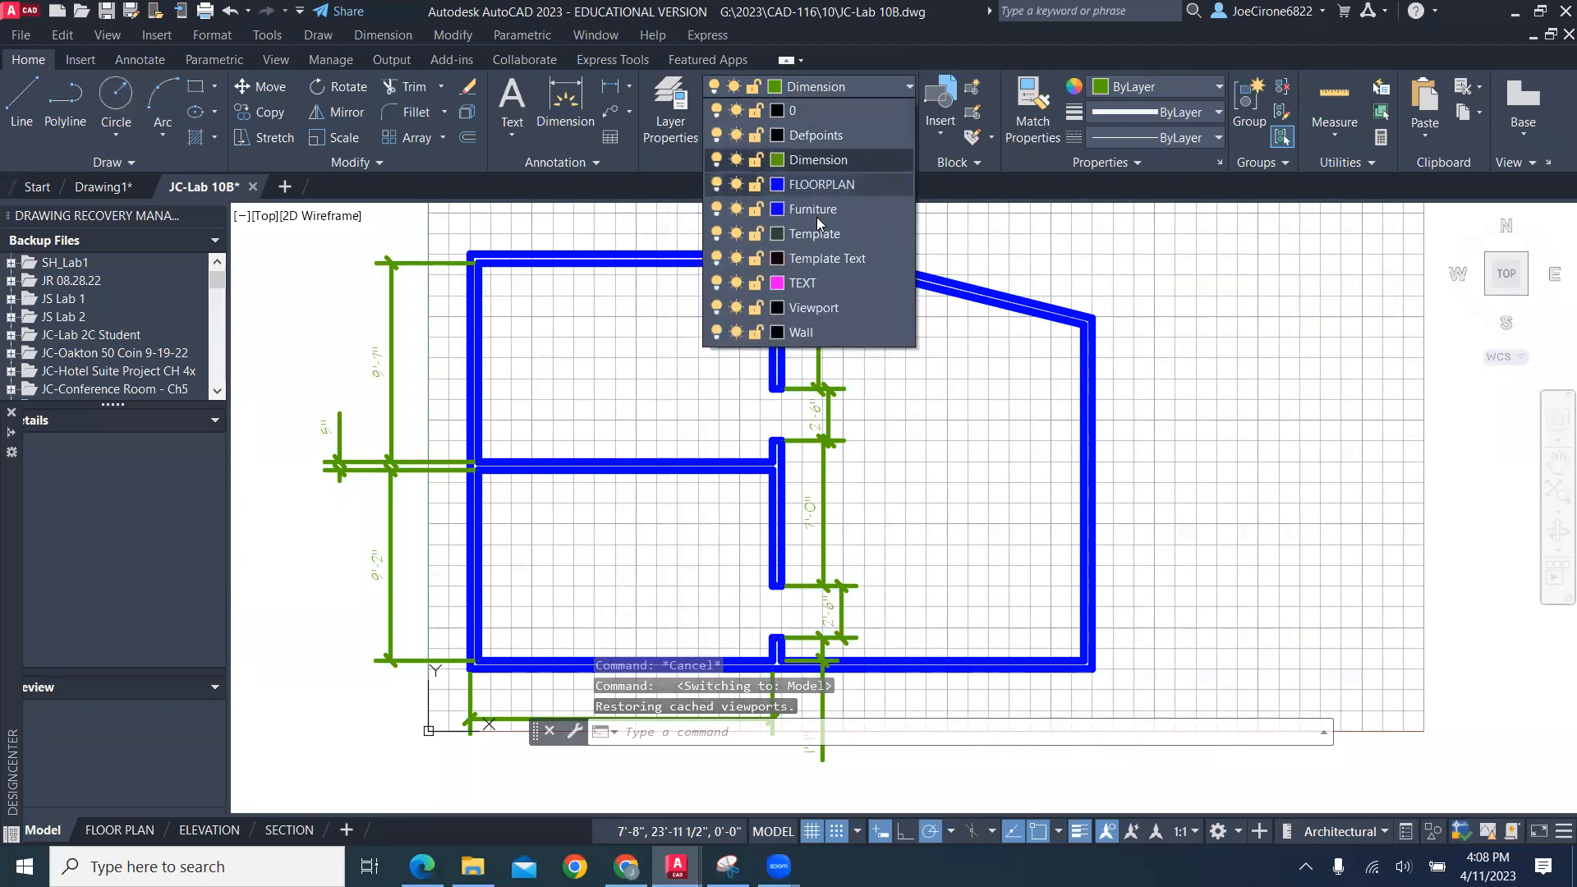
pyautogui.click(811, 211)
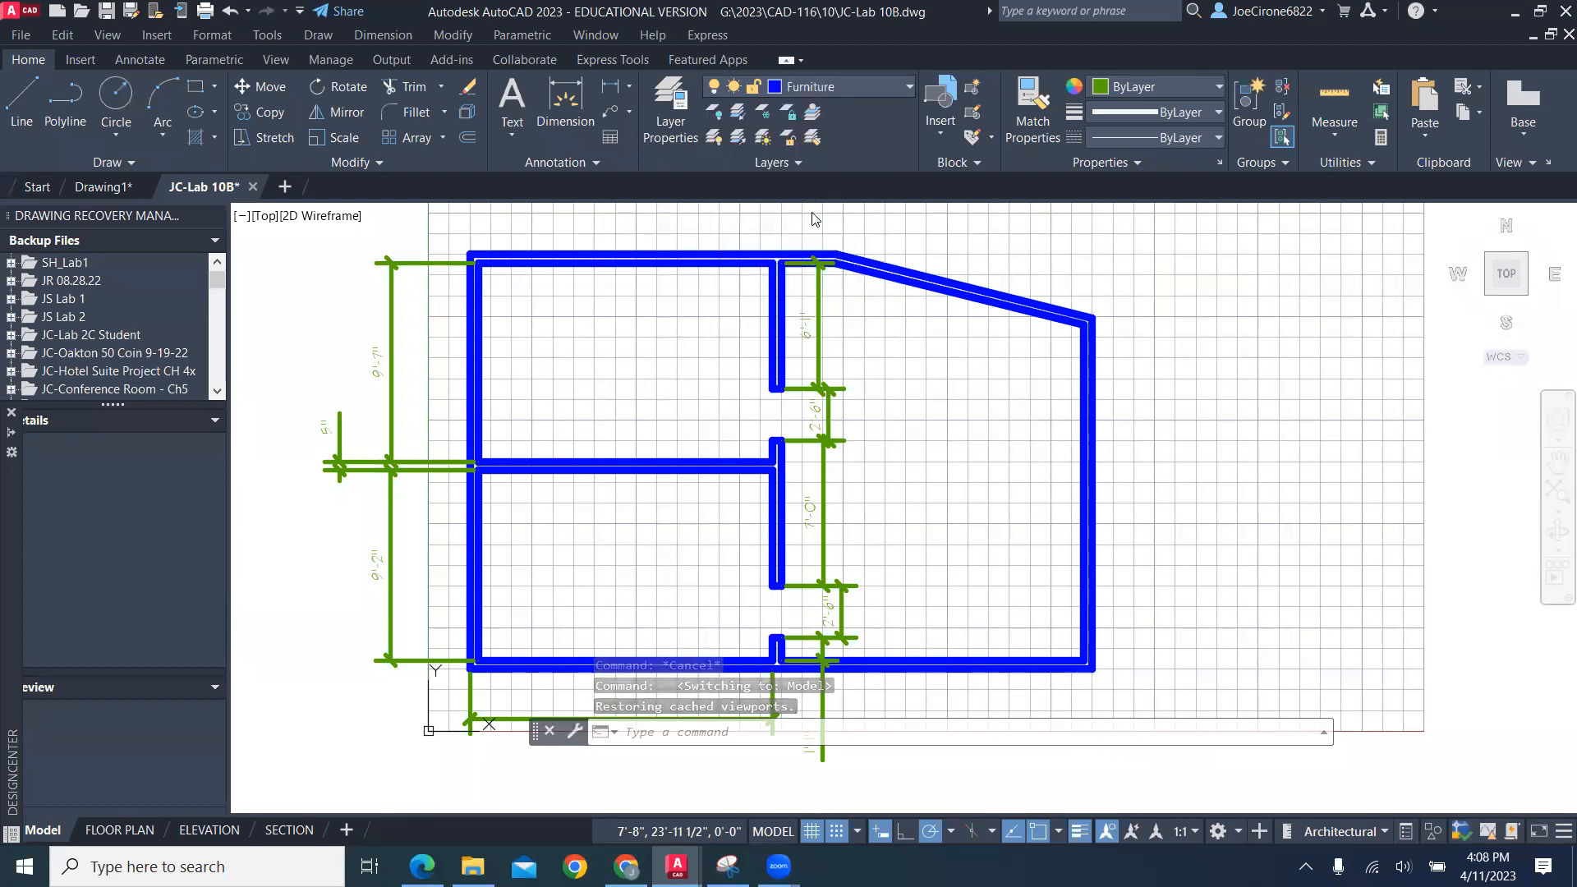
# Change the Furniture layer's color to magenta in the layer properties
pyautogui.click(681, 103)
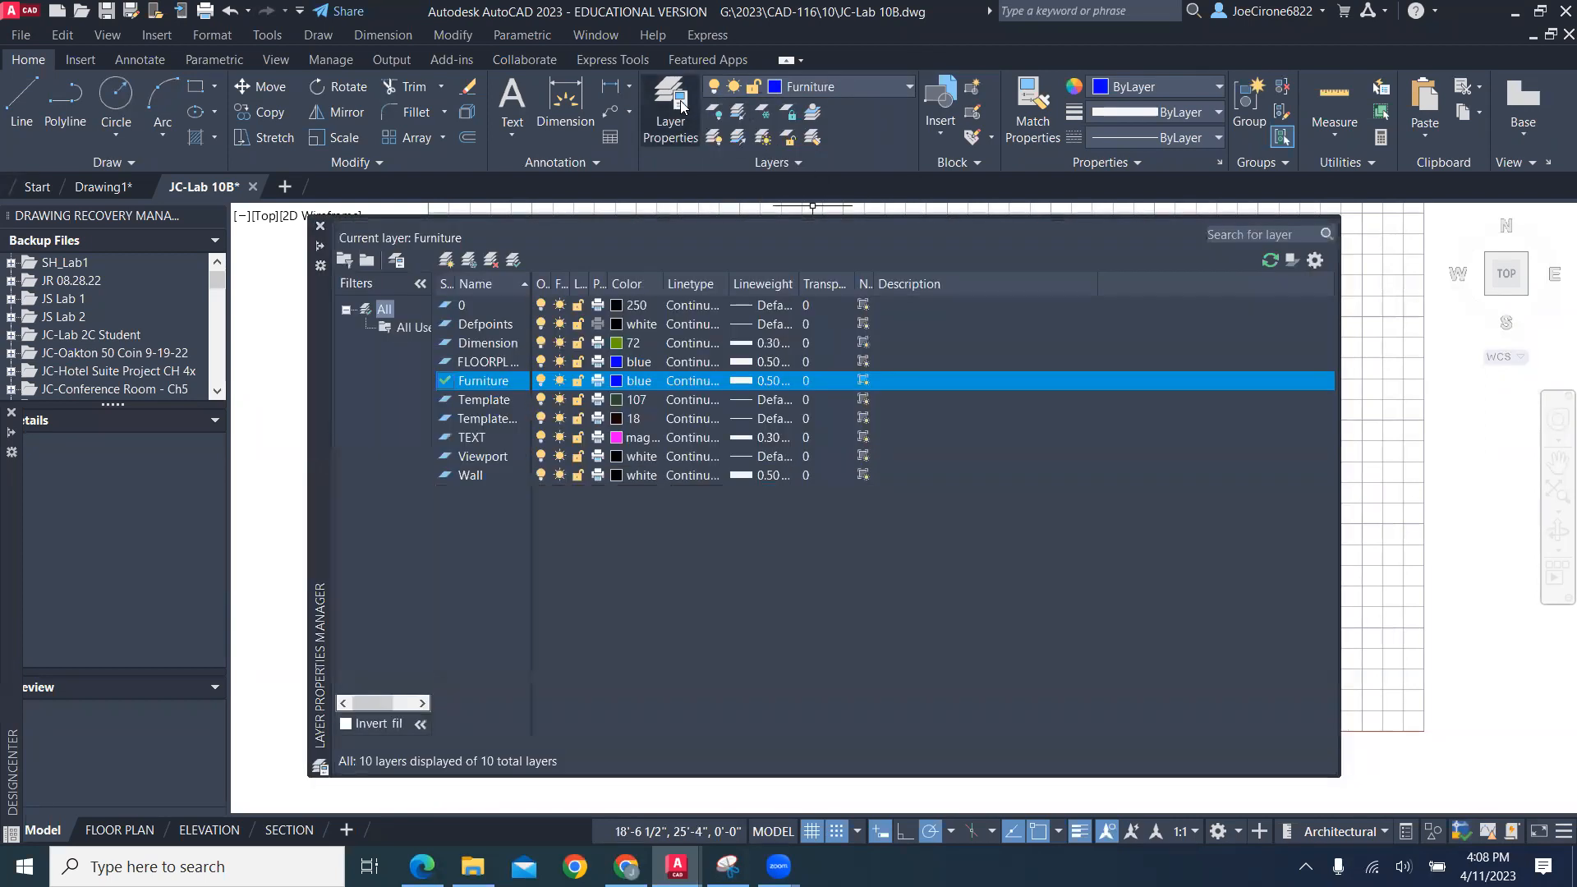
pyautogui.click(618, 382)
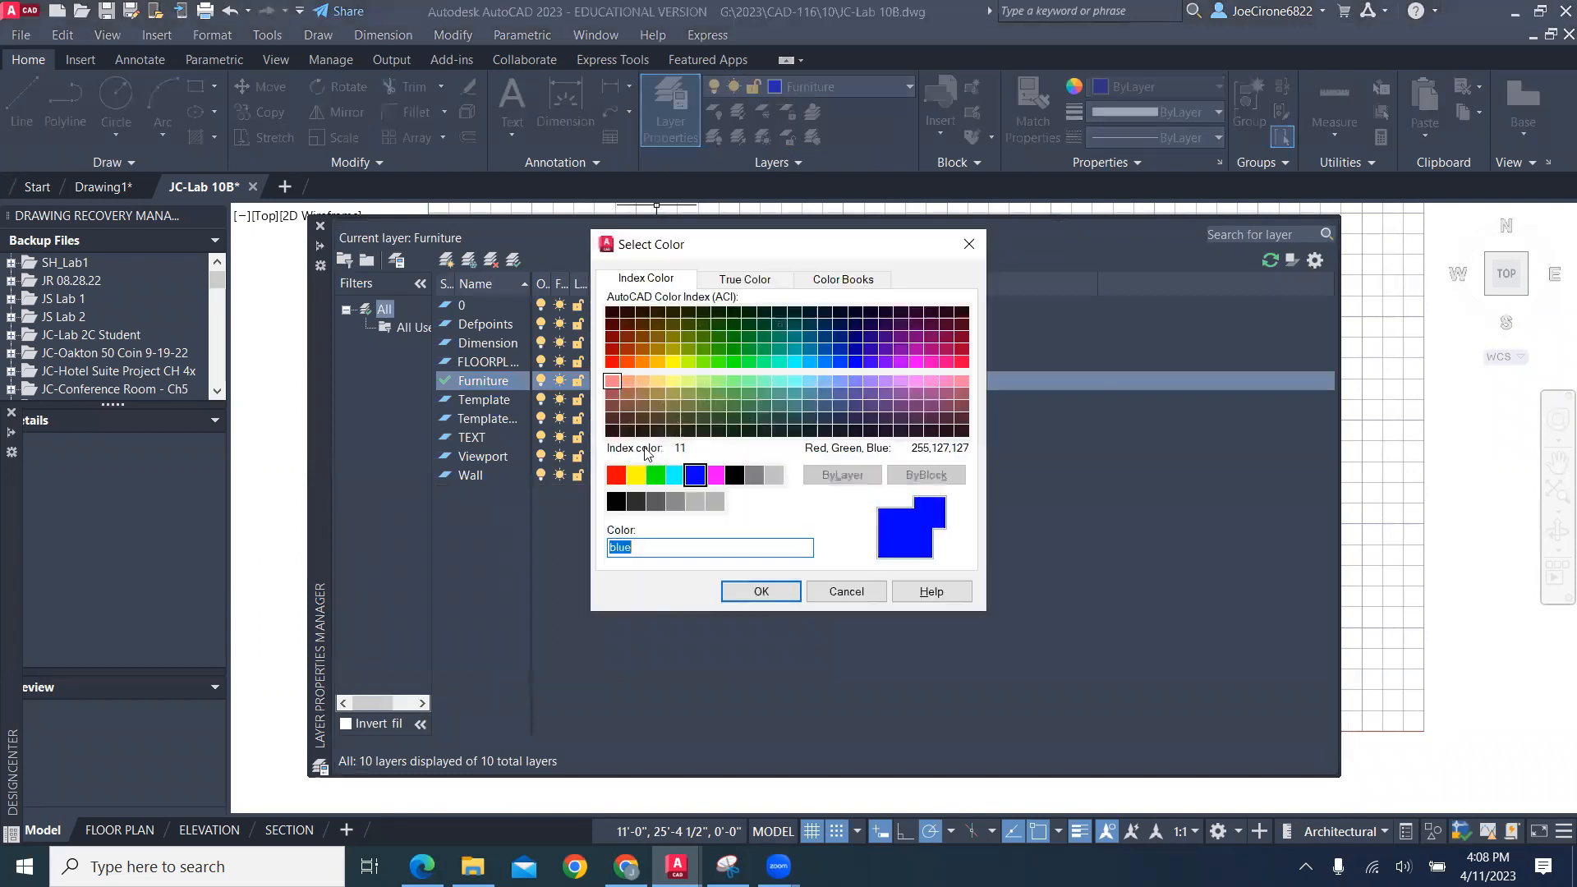
pyautogui.click(714, 475)
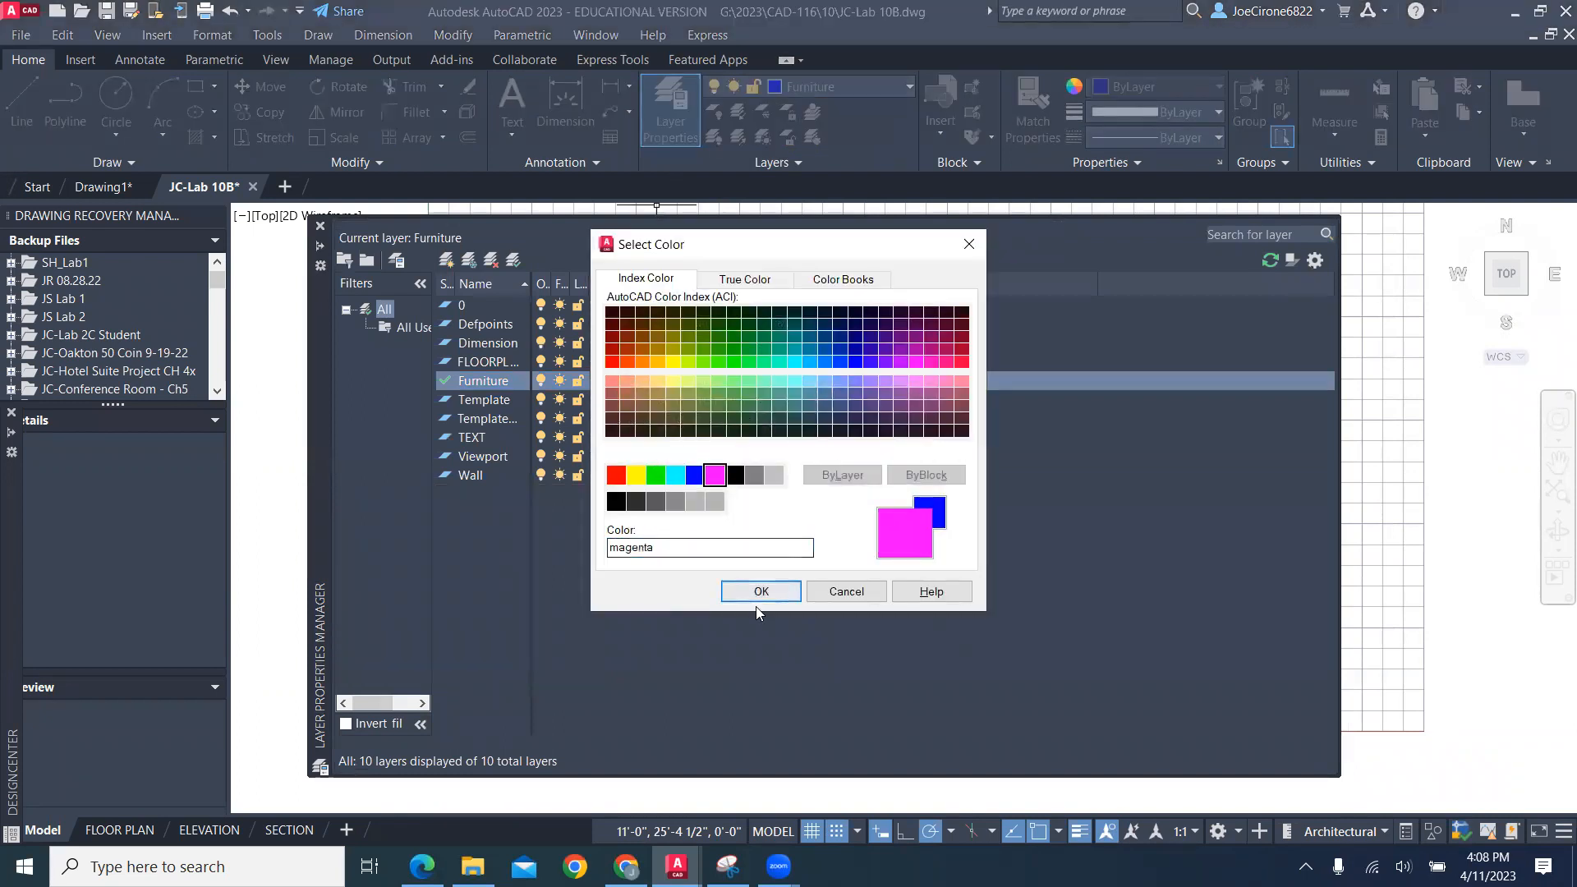
pyautogui.click(756, 592)
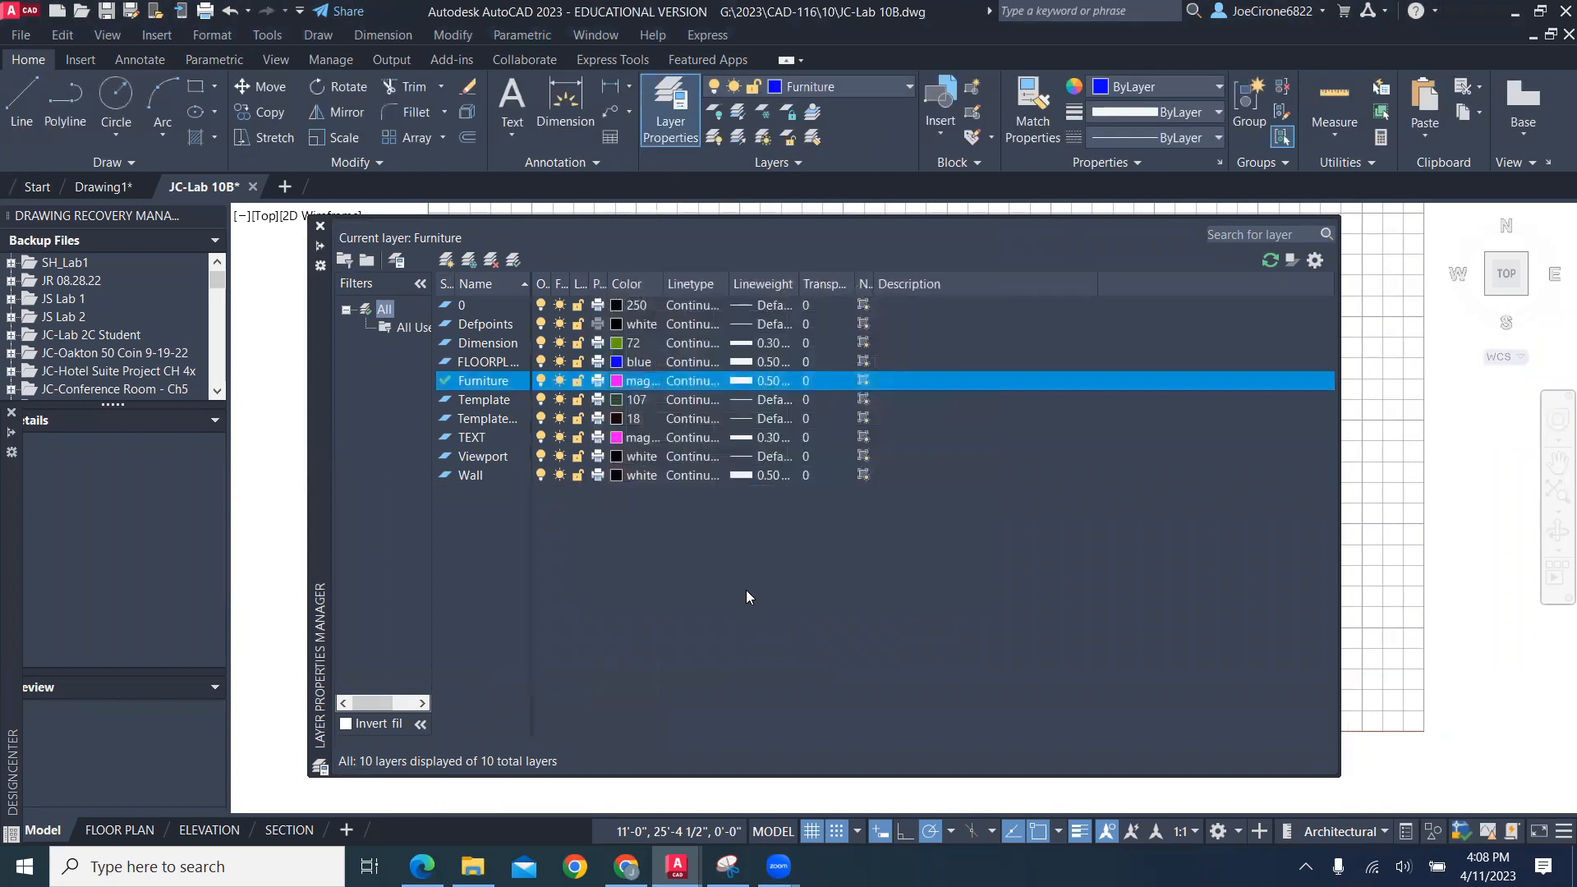
# Set the Furniture layer's lineweight to 0.40 mm and close the layer properties
pyautogui.click(750, 383)
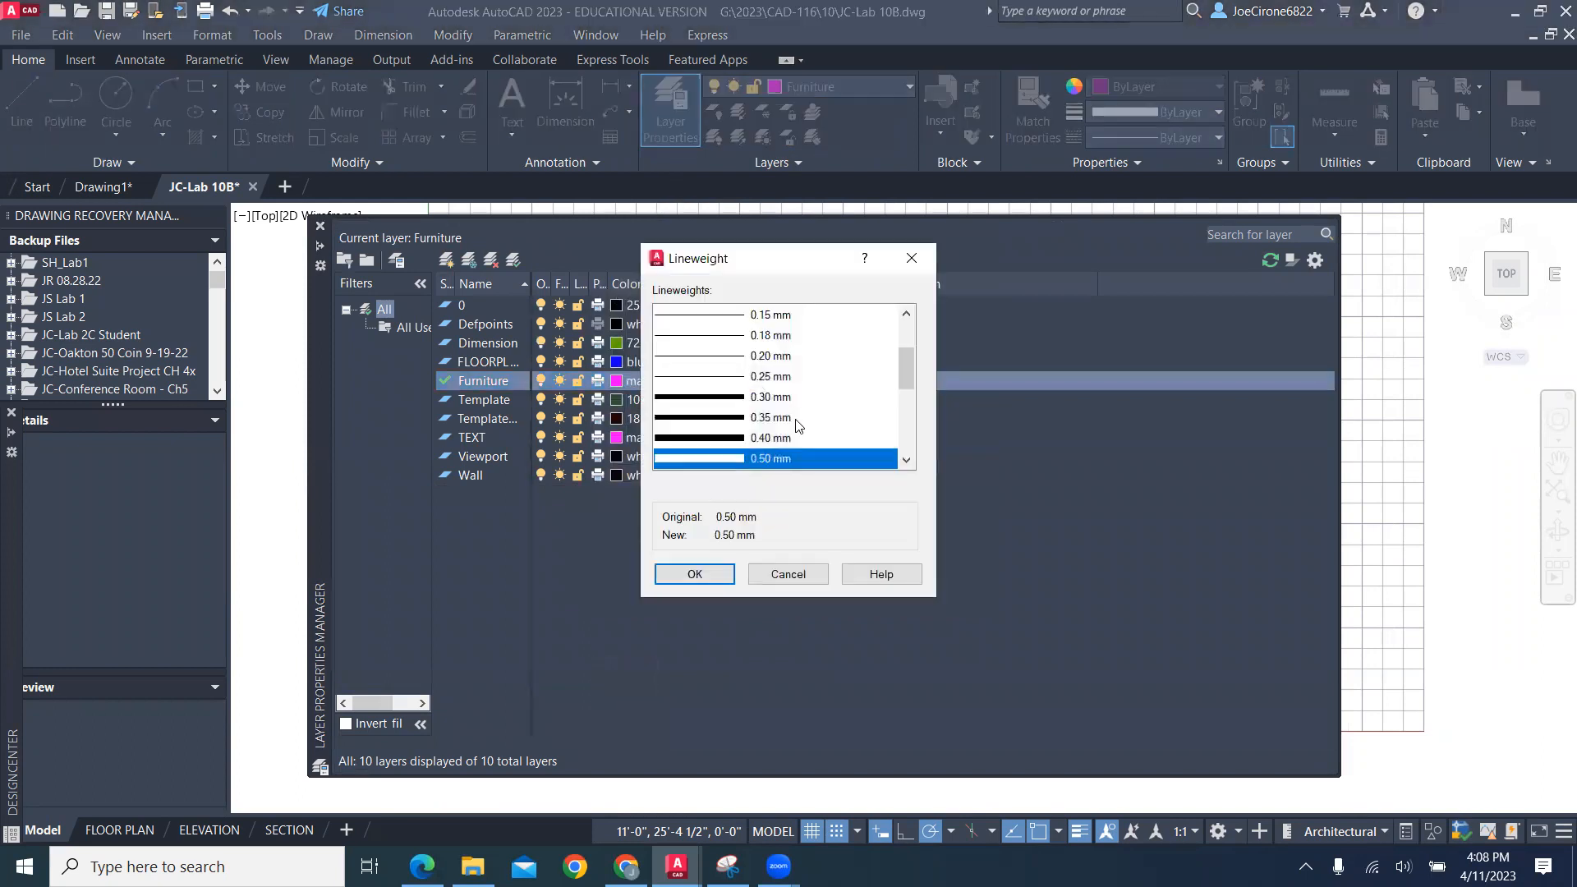
pyautogui.click(725, 417)
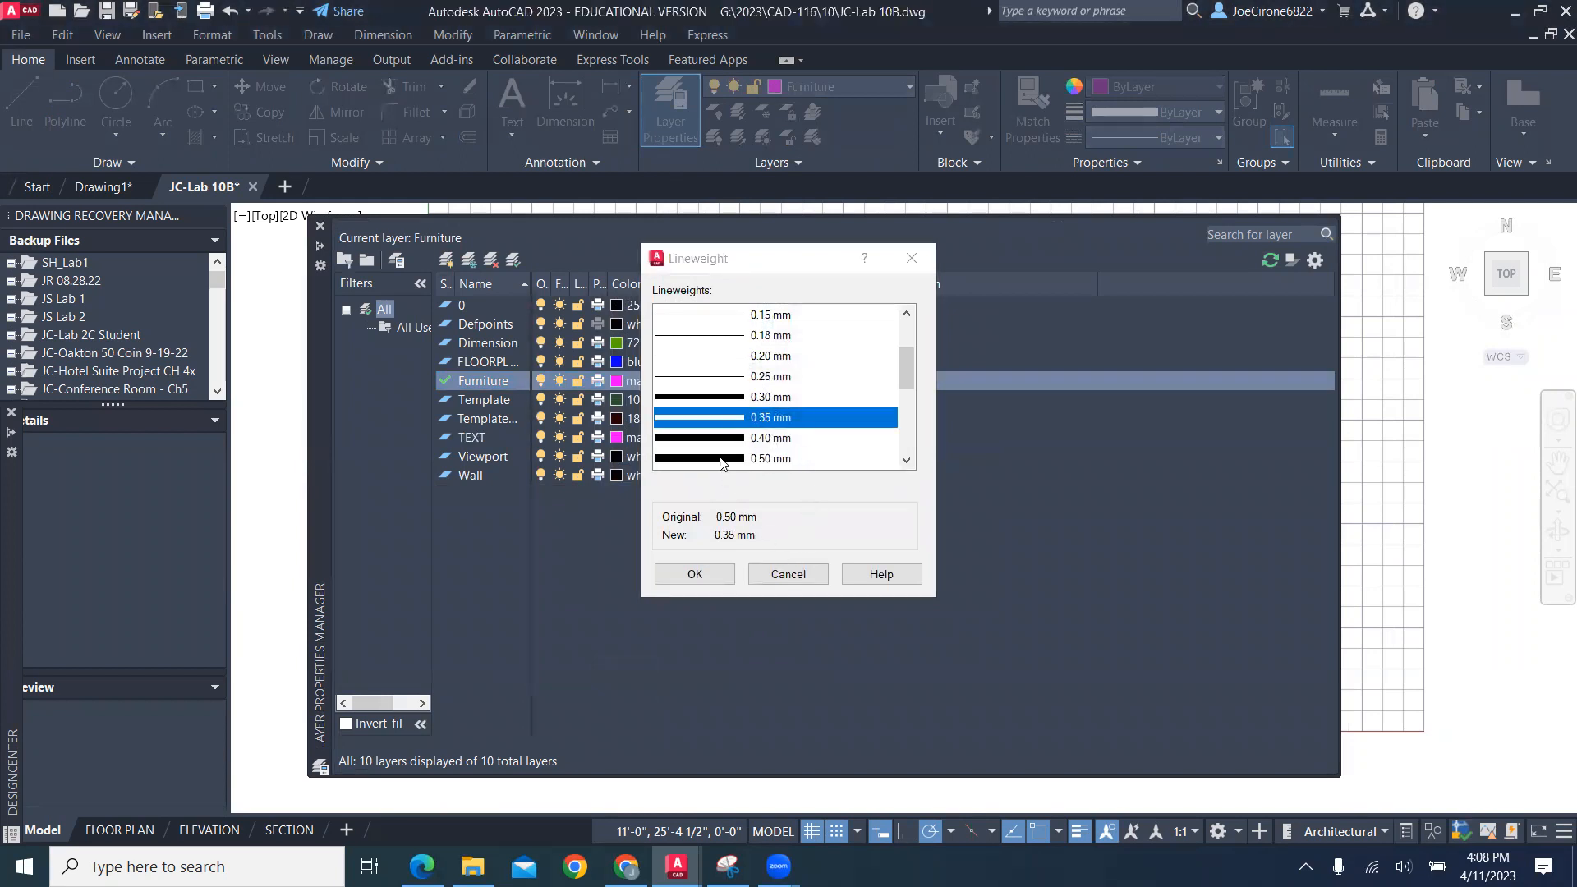
pyautogui.click(721, 438)
pyautogui.click(694, 573)
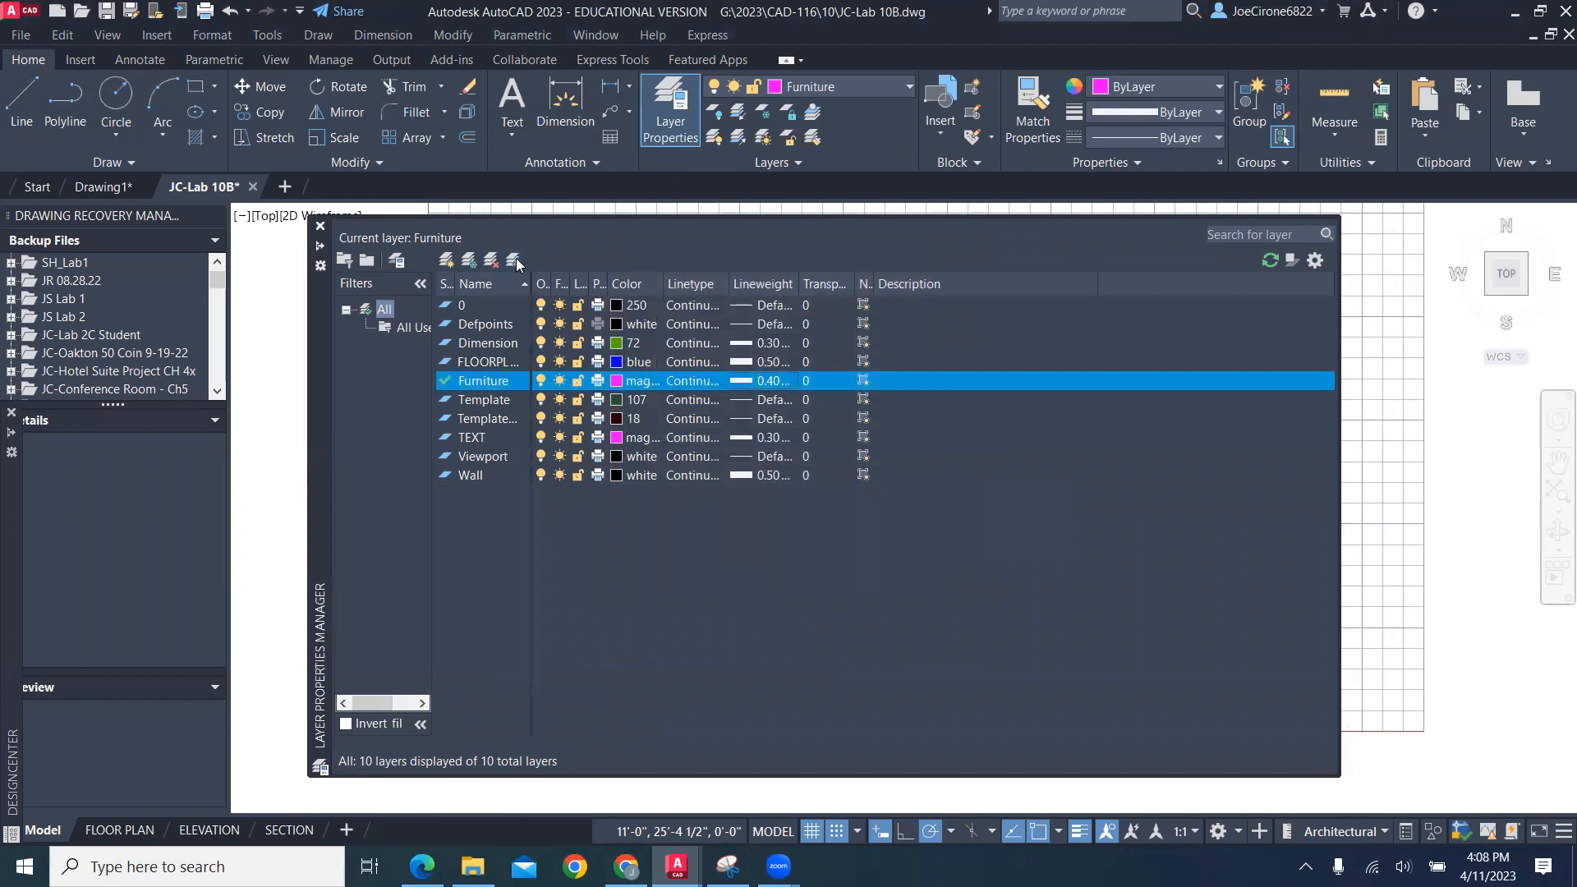
pyautogui.click(321, 227)
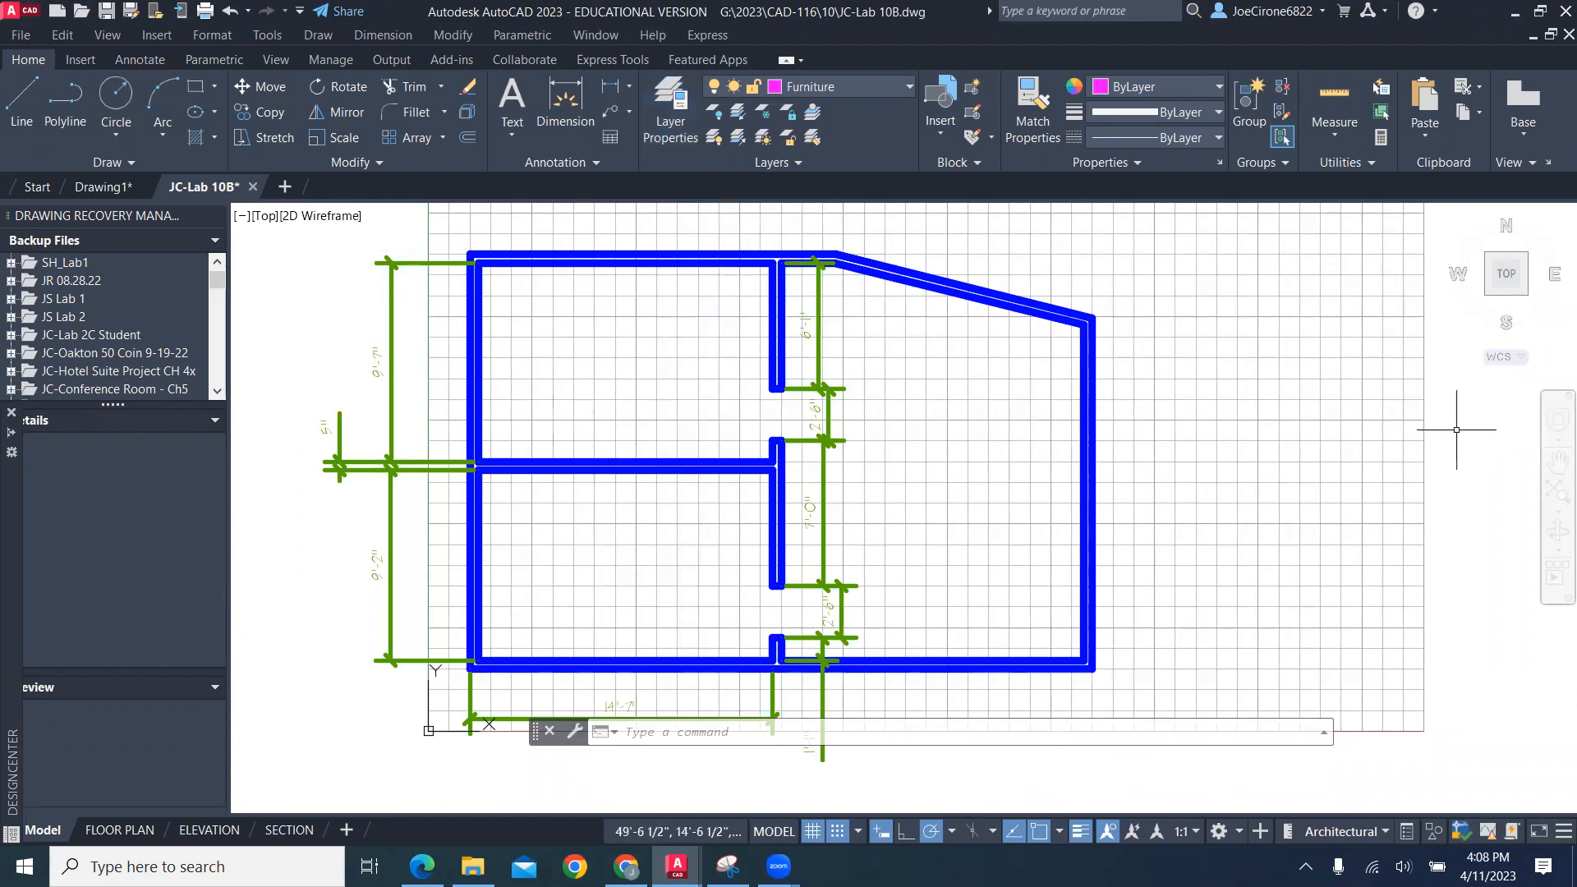
# Draw the round table as a 24" diameter circle in the empty area outside the floor plan's right wall
pyautogui.moveTo(1225, 444)
pyautogui.mouseDown(button='middle')
pyautogui.moveTo(1057, 451)
pyautogui.moveTo(773, 423)
pyautogui.moveTo(763, 447)
pyautogui.mouseUp(button='middle')
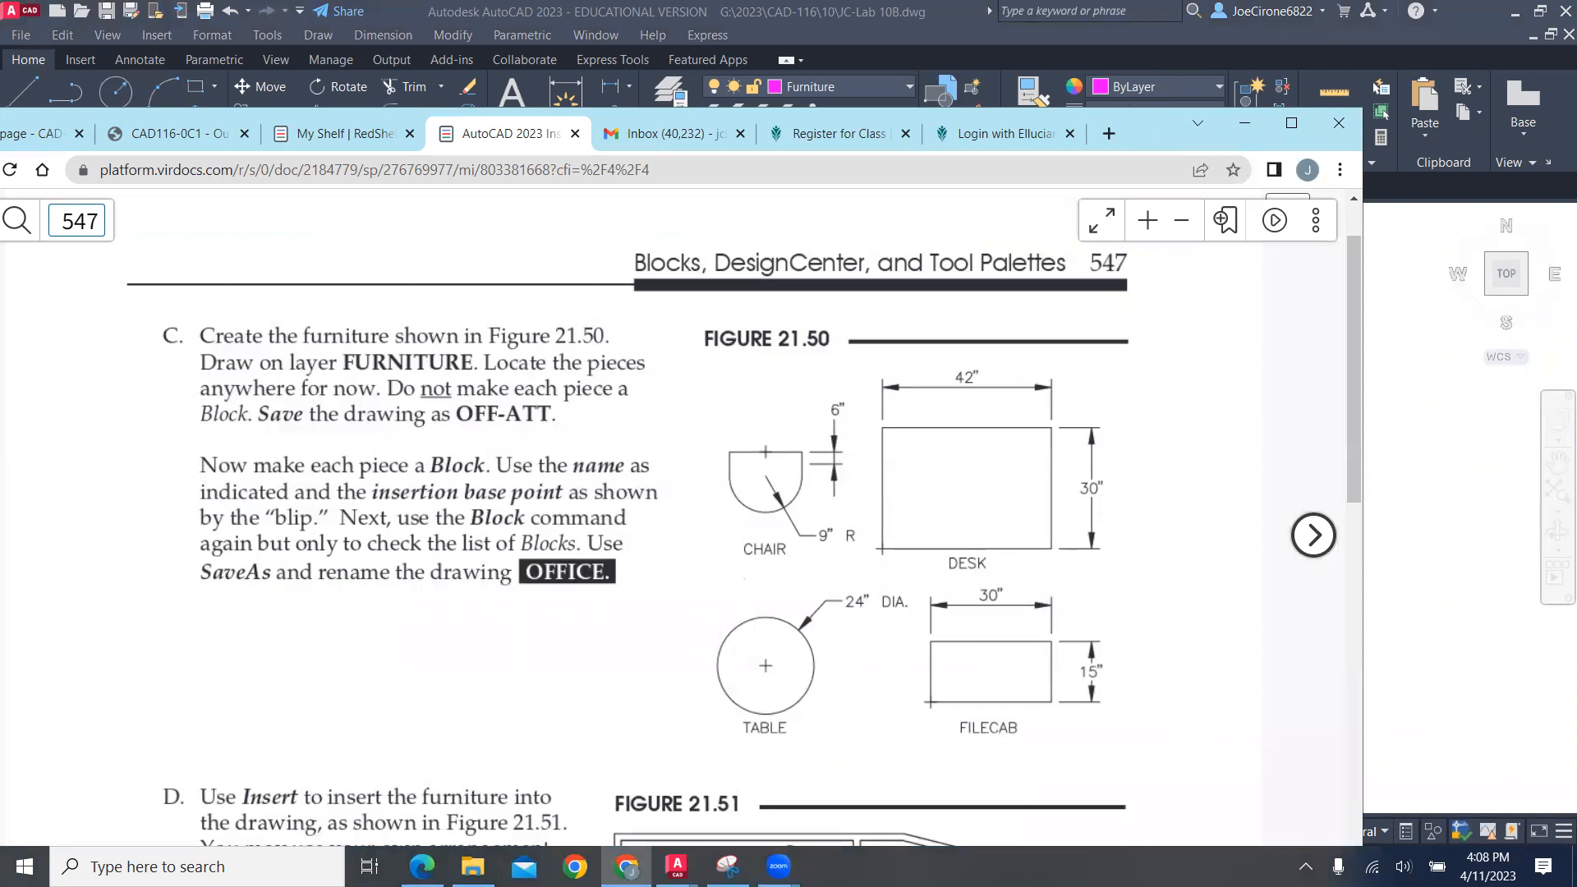
pyautogui.click(1245, 123)
pyautogui.click(120, 137)
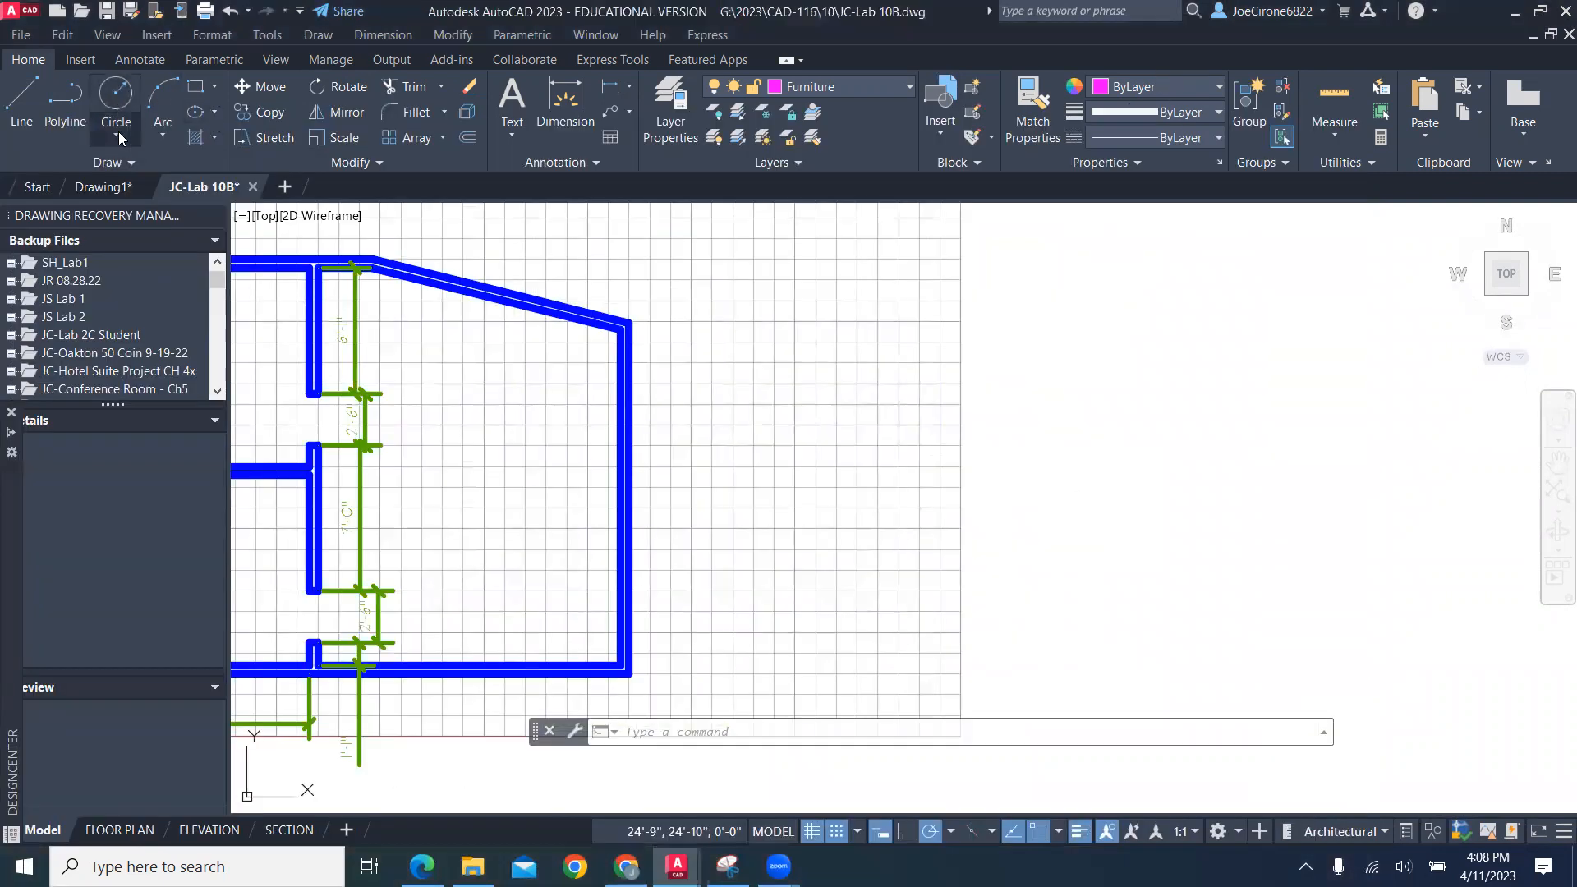
pyautogui.click(121, 140)
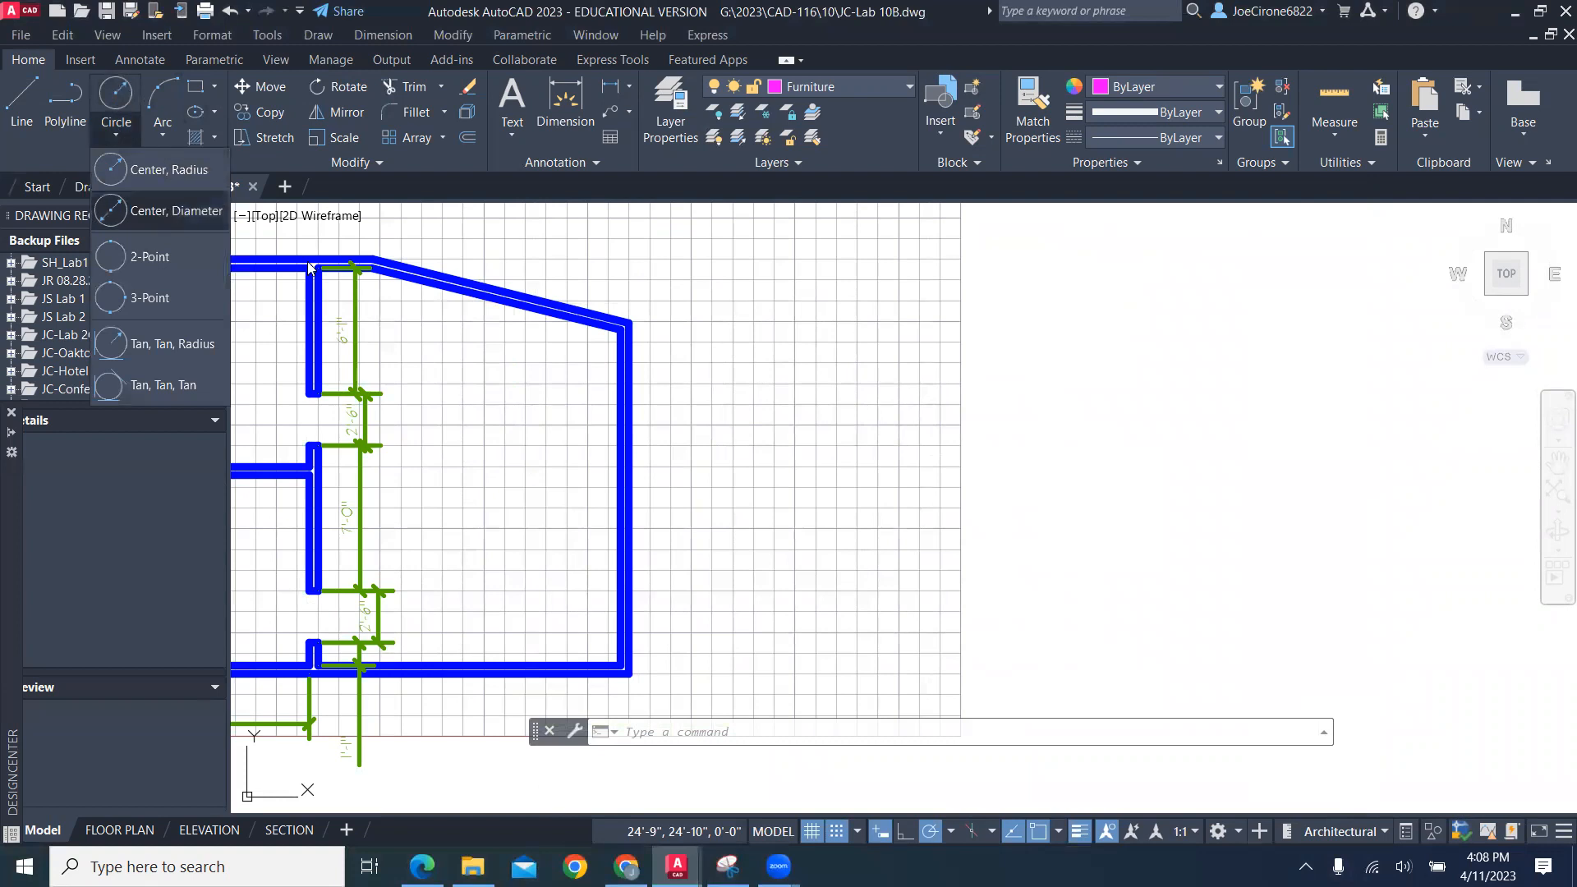
pyautogui.click(795, 612)
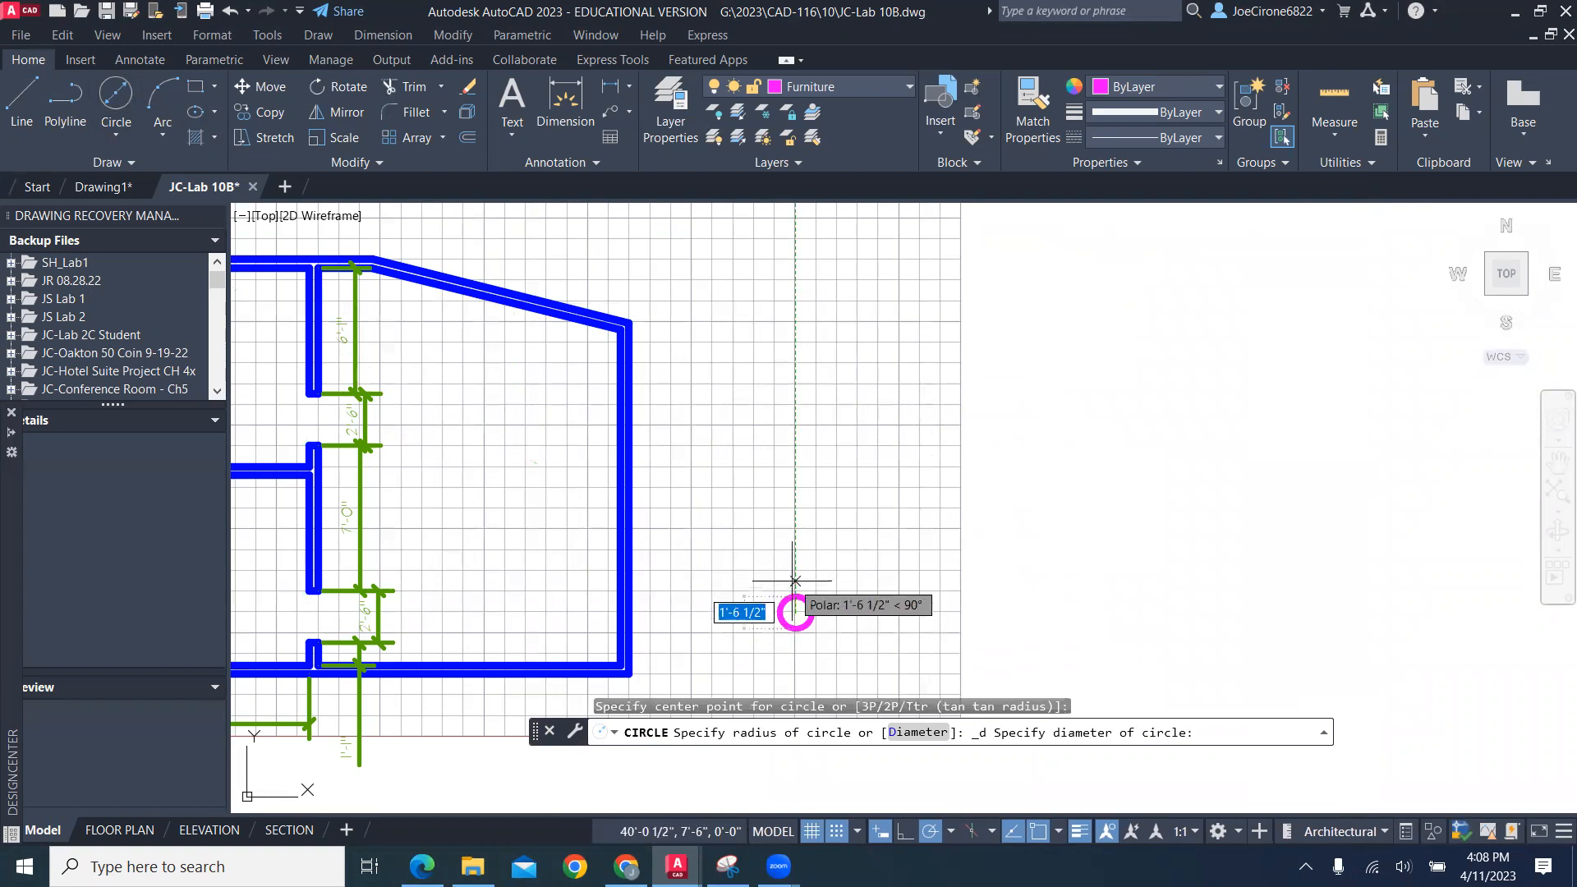
pyautogui.write('24')
pyautogui.press('Return')
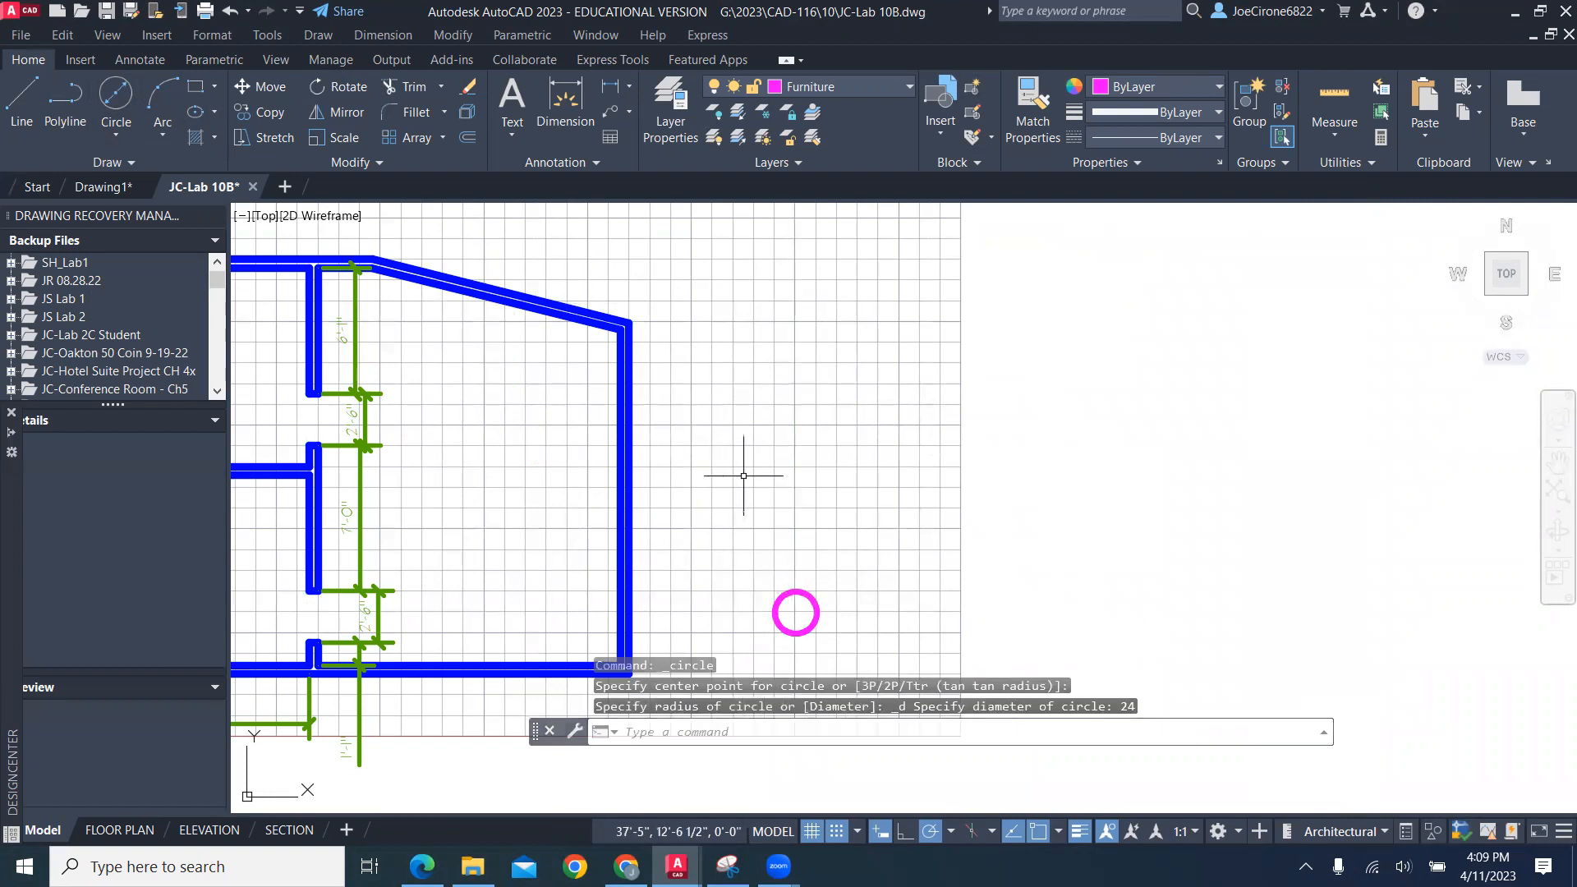
pyautogui.rightClick(785, 484)
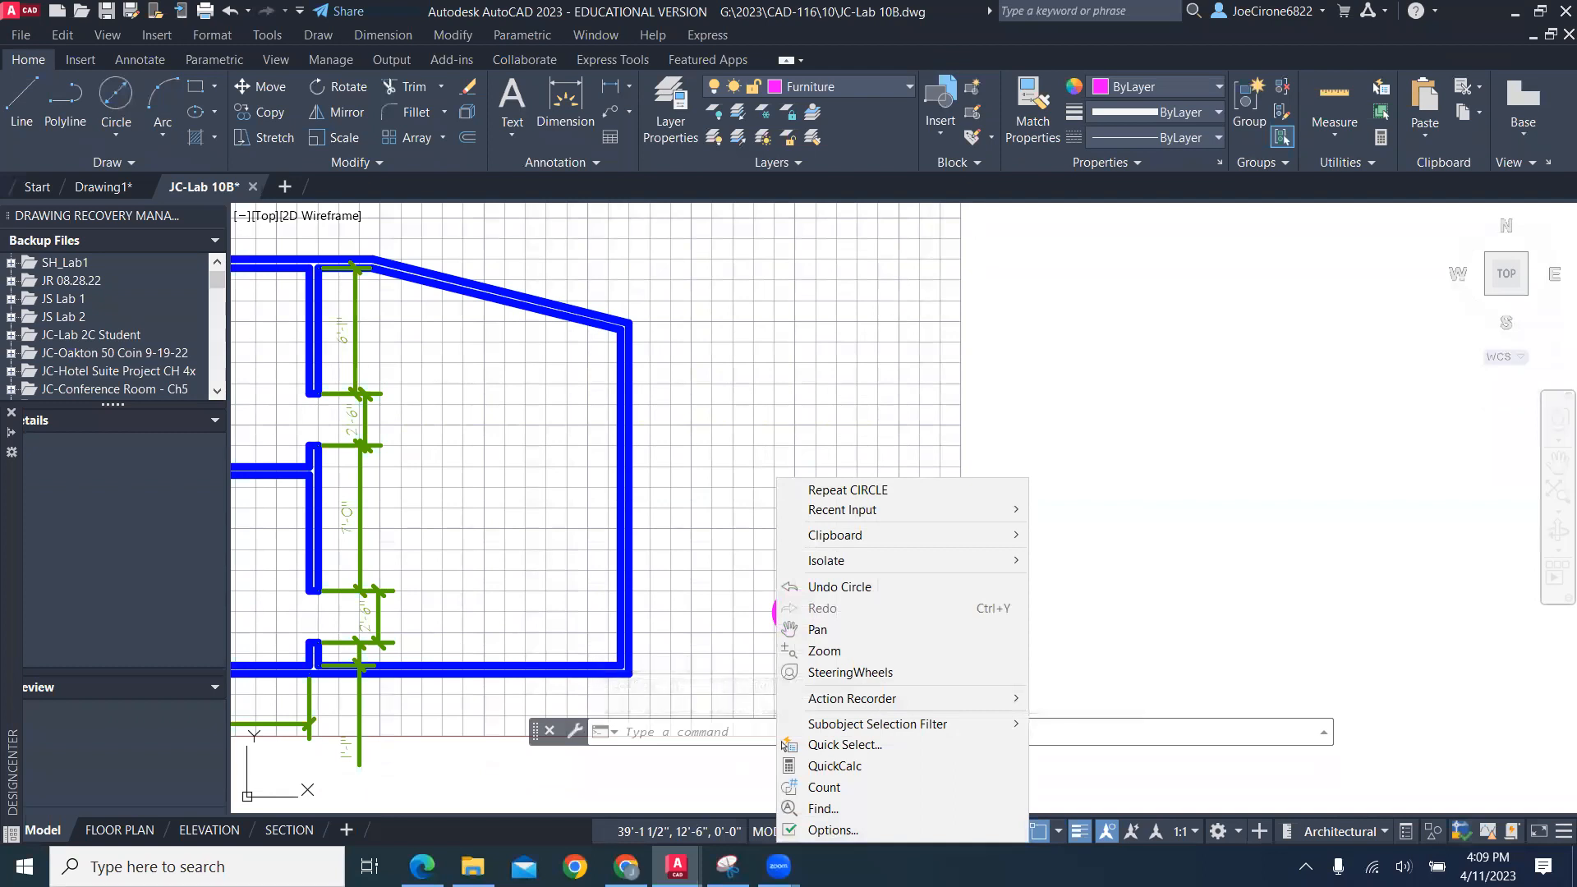
pyautogui.press('Escape')
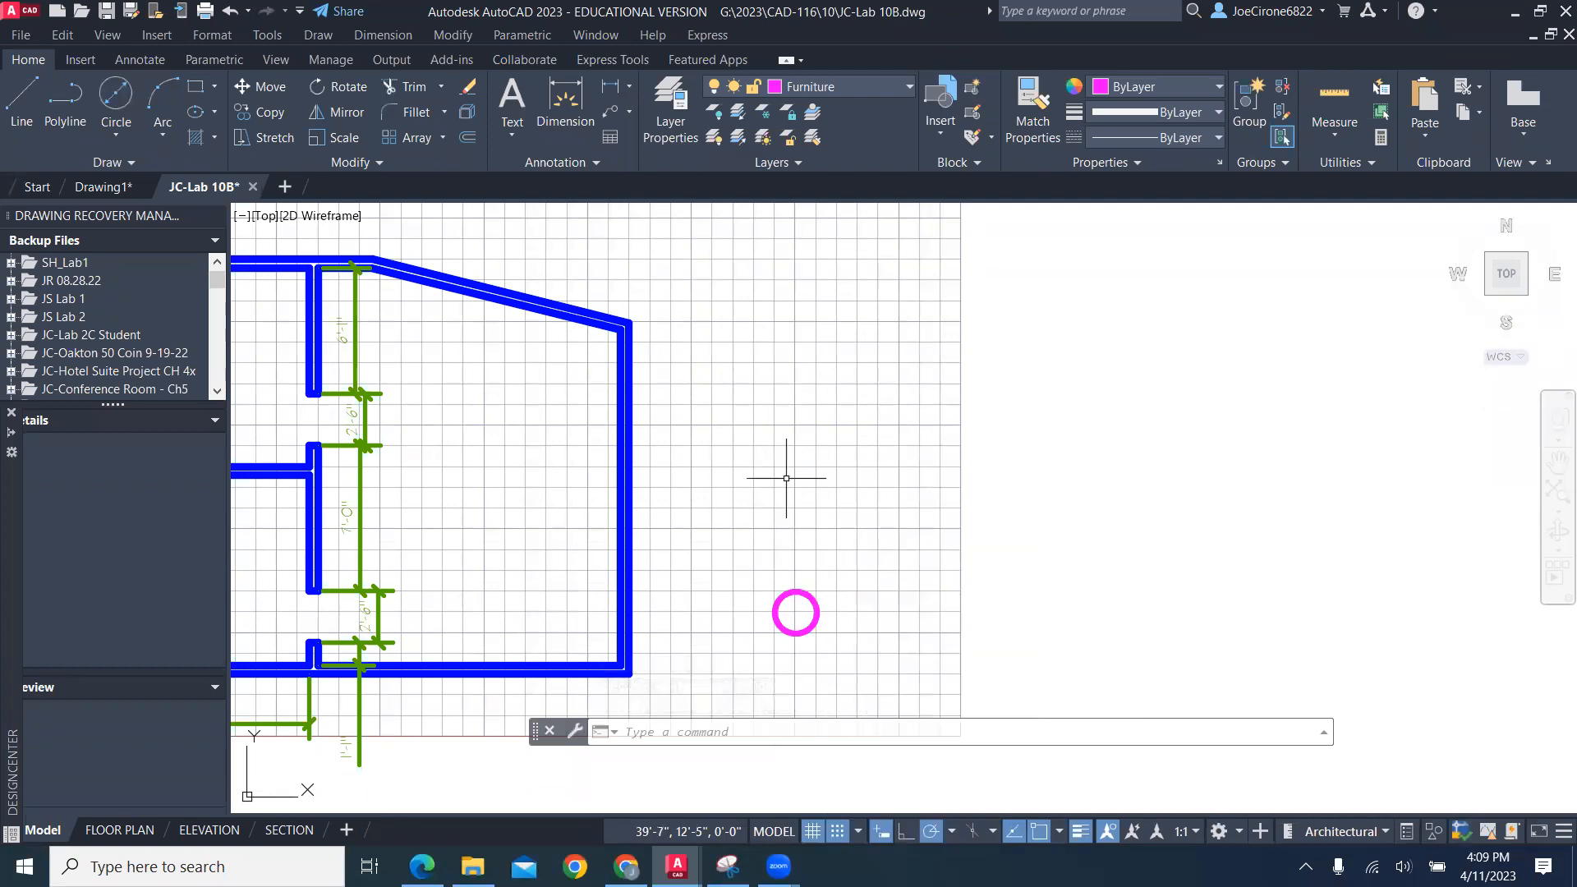
# Make the Dimension layer current and add a diameter dimension to the table circle, placed to its upper right
pyautogui.click(866, 87)
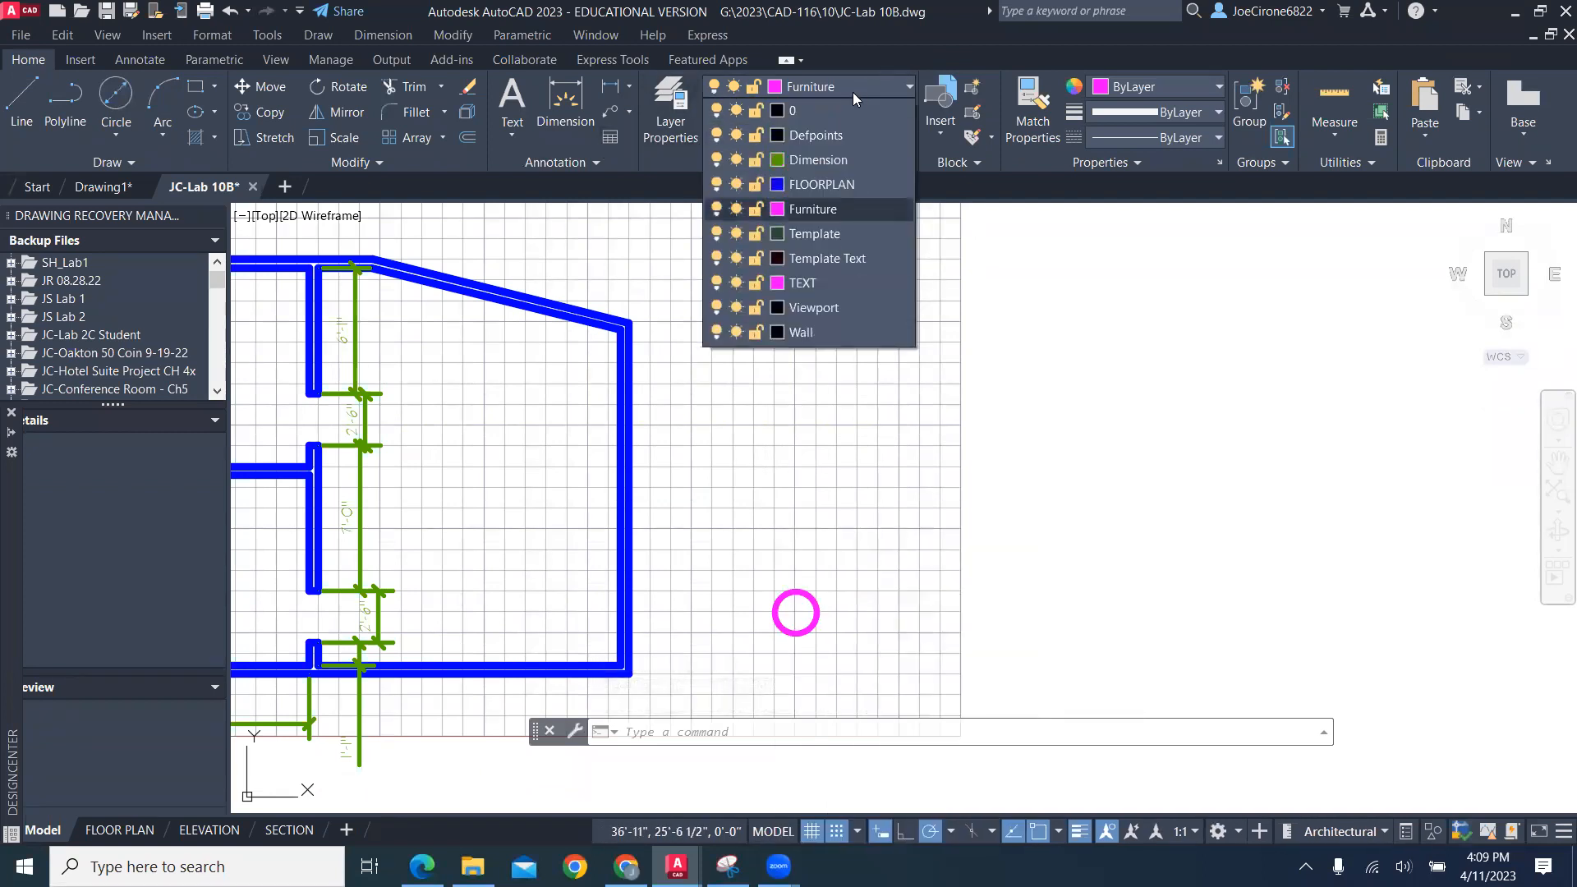
pyautogui.click(810, 161)
pyautogui.click(628, 92)
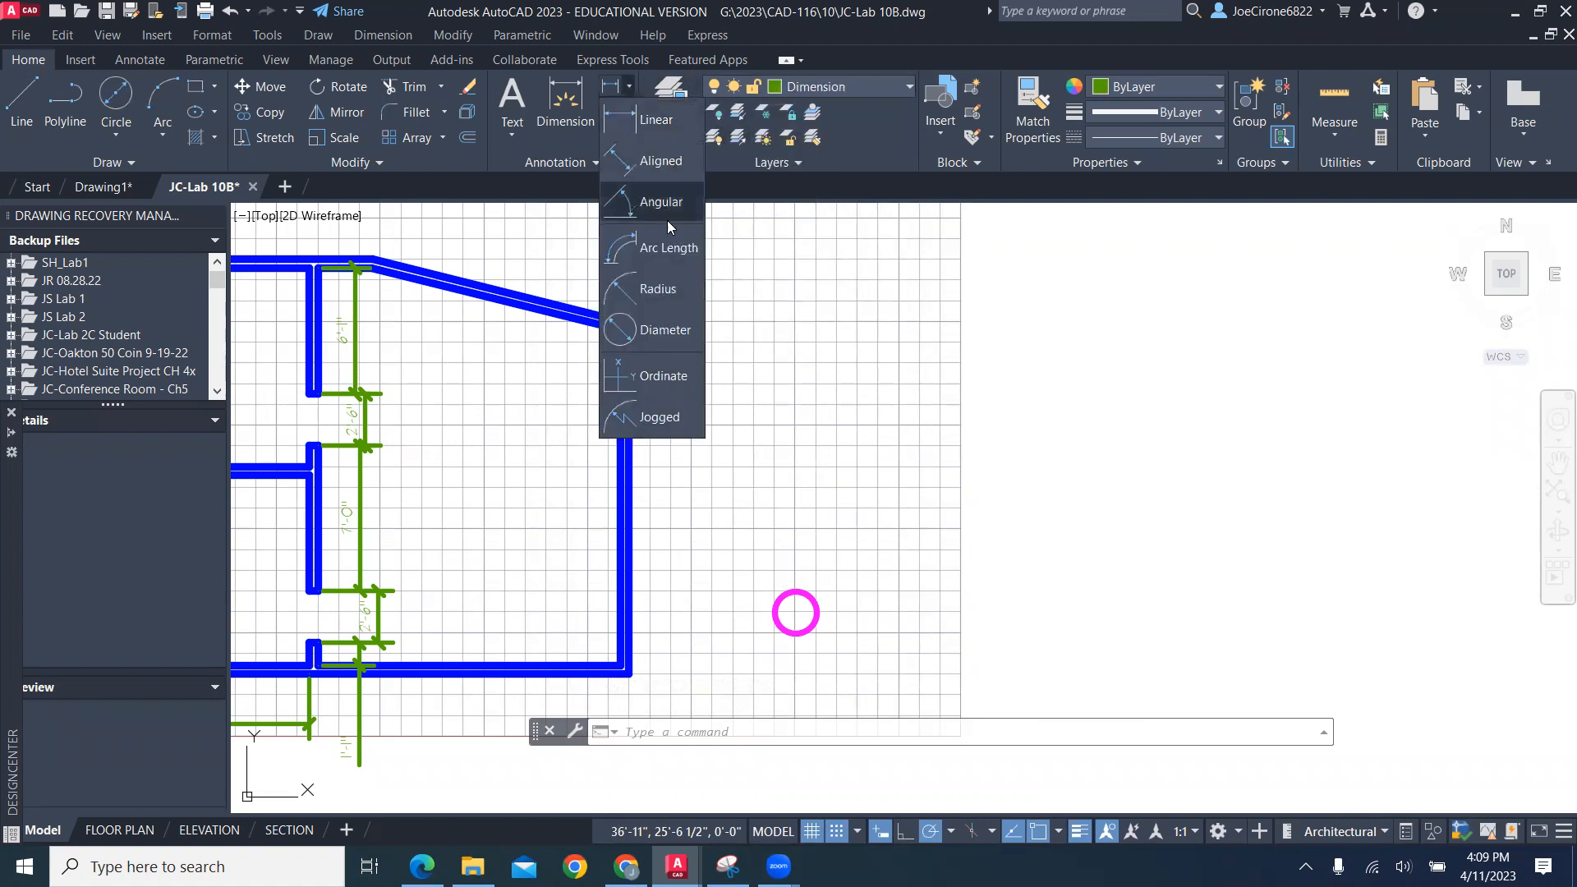
pyautogui.click(669, 331)
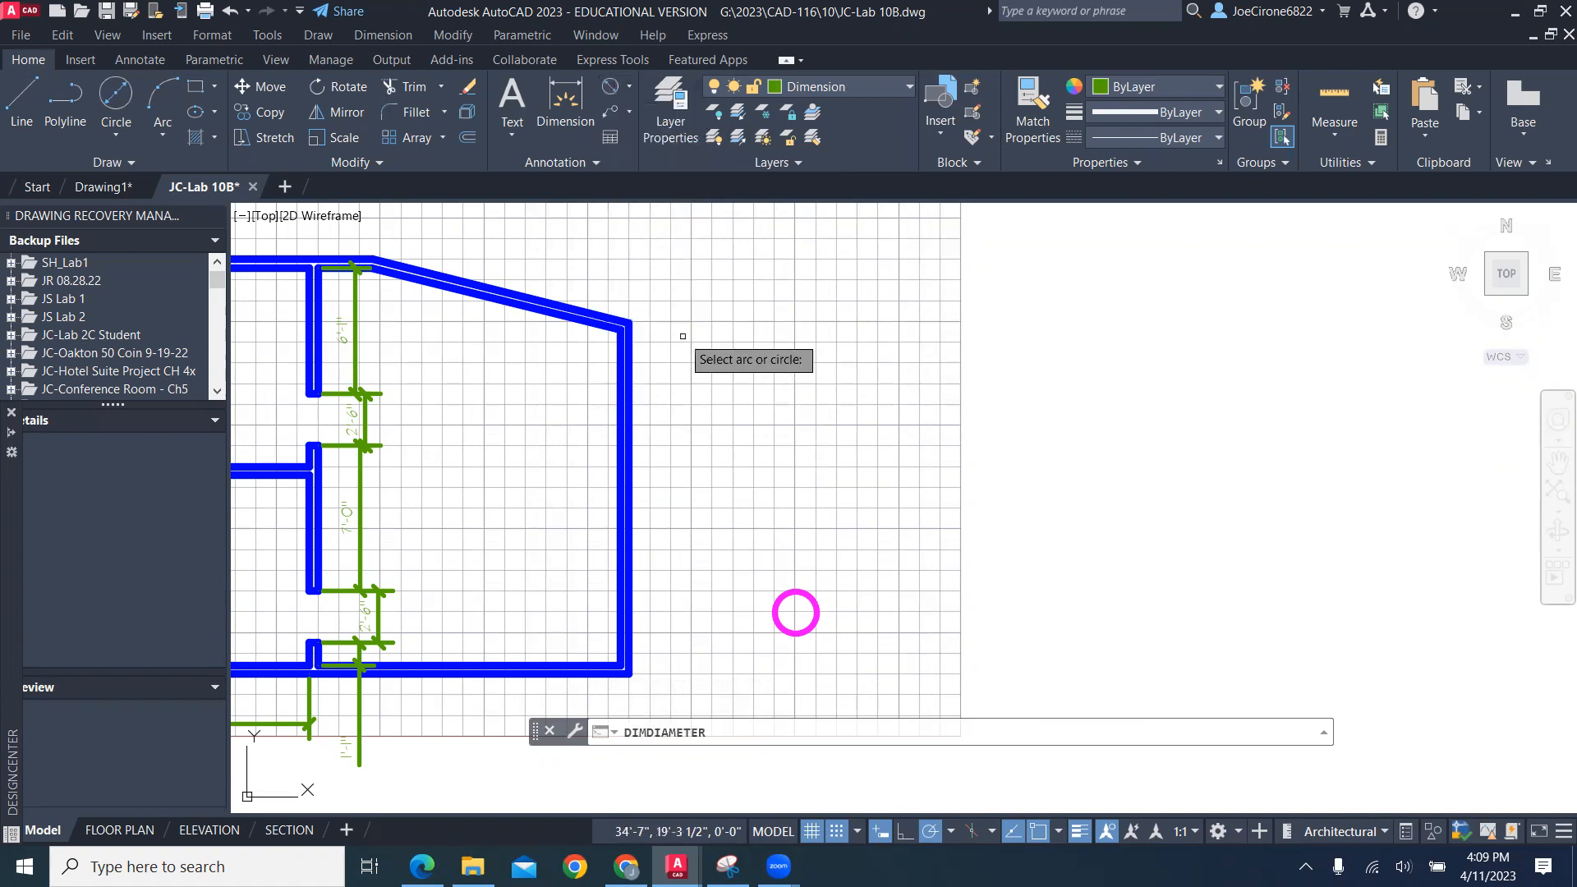
pyautogui.click(812, 597)
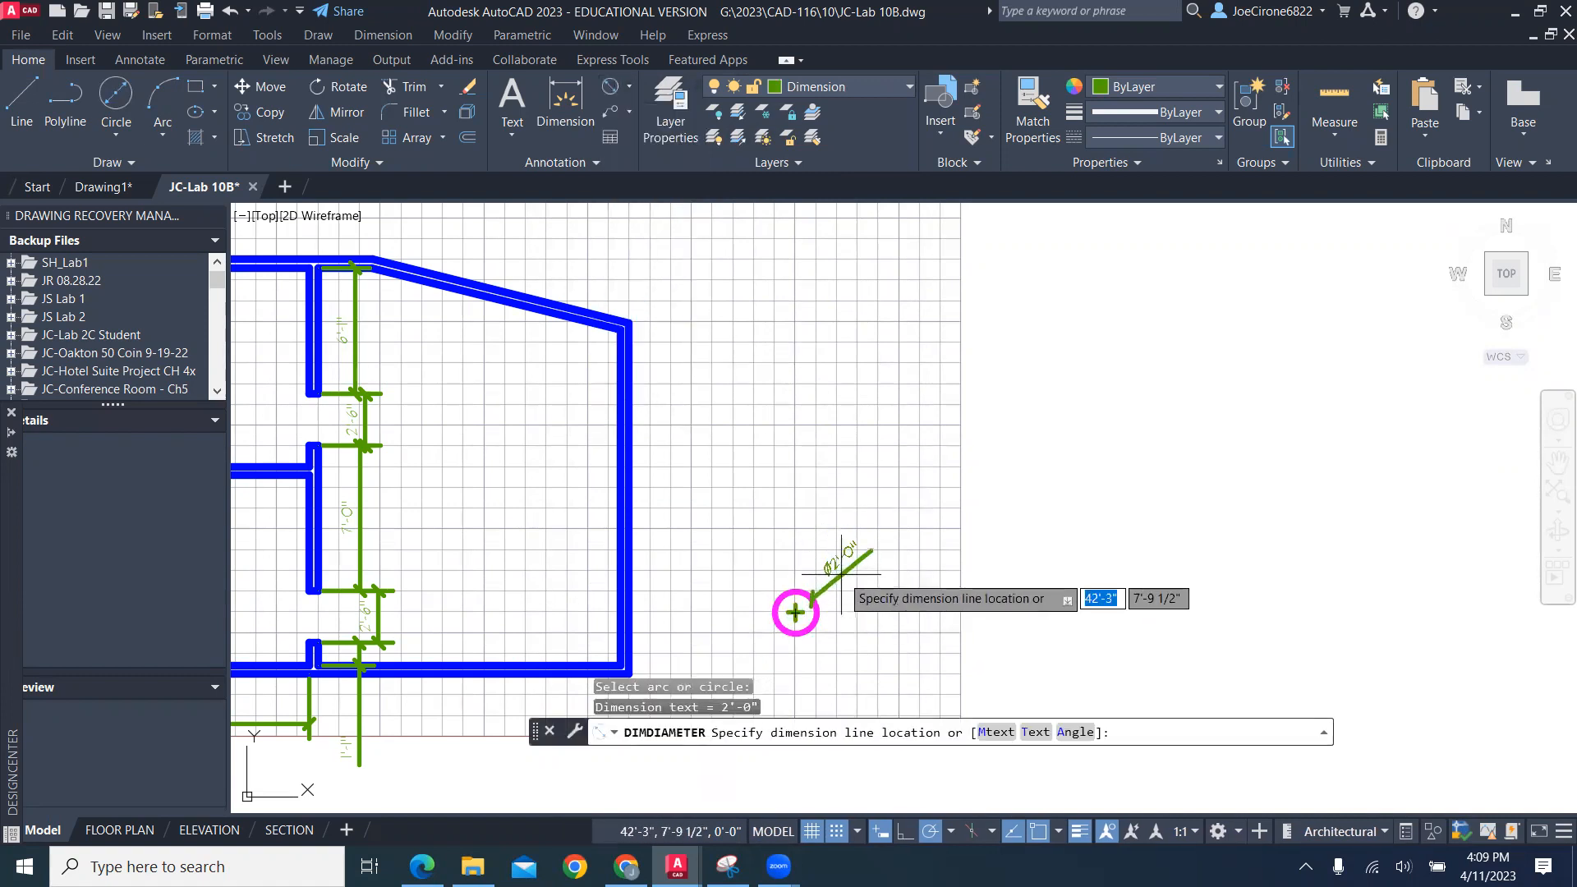
pyautogui.click(846, 579)
# Make the Furniture layer current again and draw a 9" radius circle for the chair above the table
pyautogui.scroll(4, 846, 612)
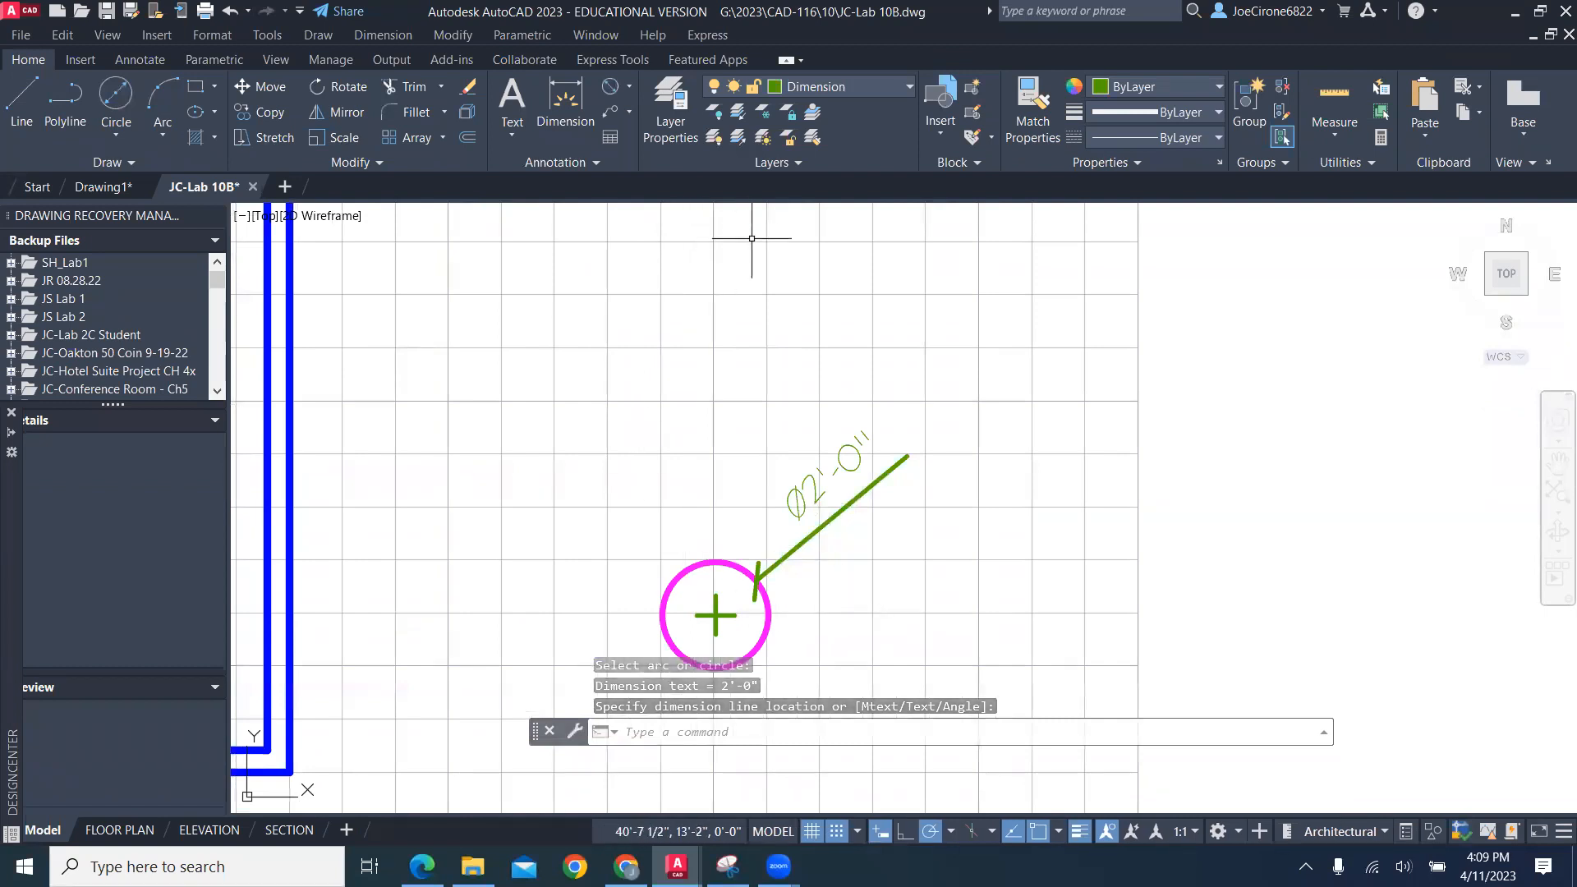
pyautogui.moveTo(631, 568); pyautogui.dragTo(767, 772, button='middle')
pyautogui.scroll(-2, 760, 760)
pyautogui.moveTo(786, 531); pyautogui.dragTo(794, 418, button='middle')
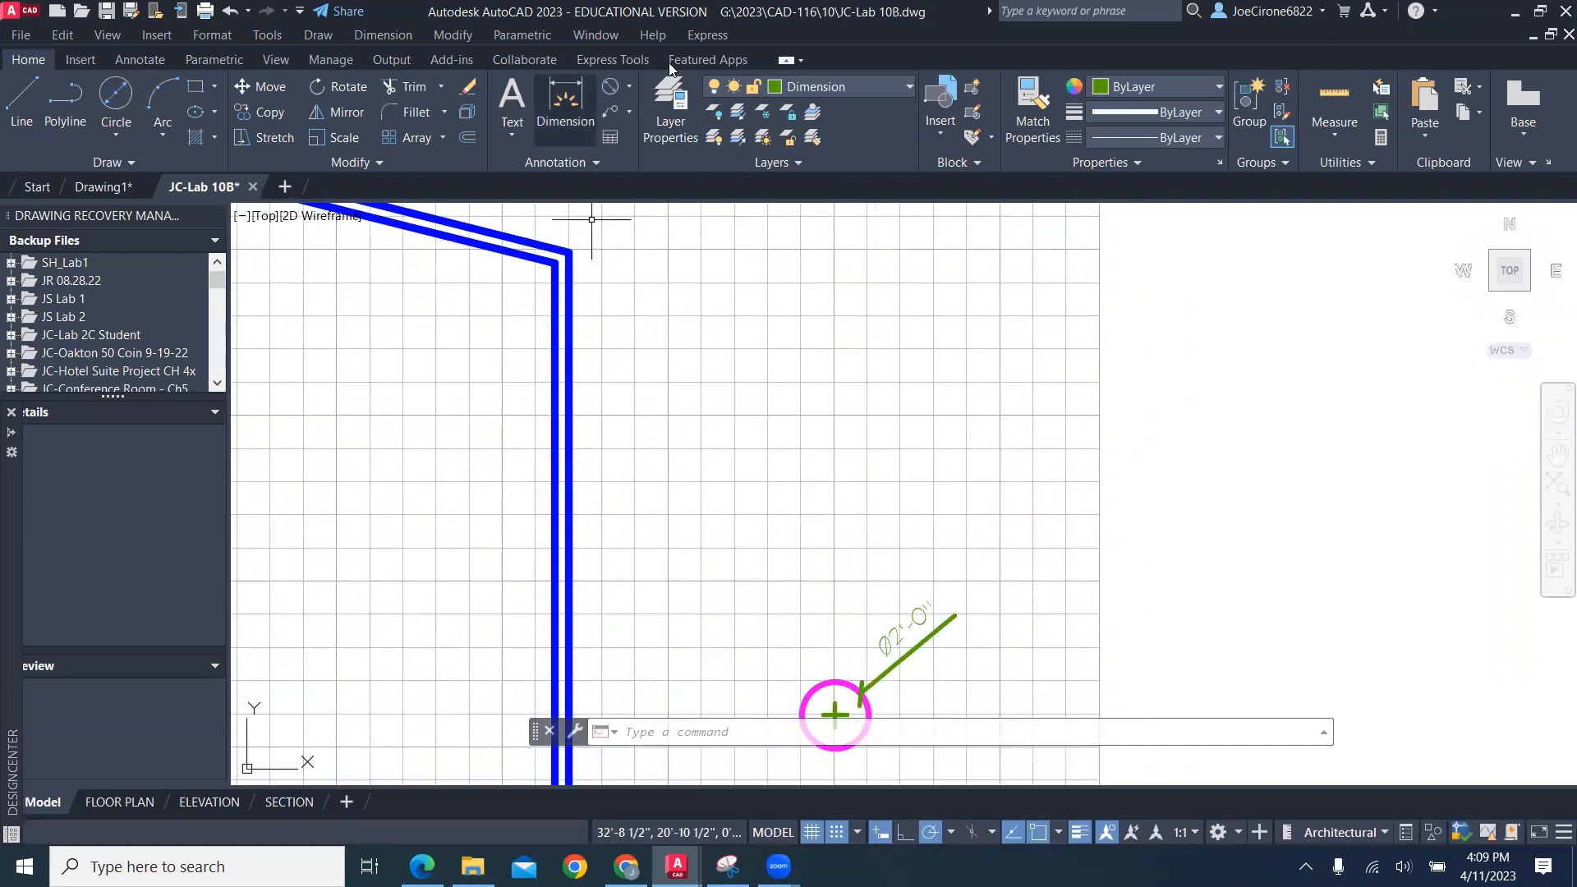
pyautogui.click(902, 90)
pyautogui.click(821, 211)
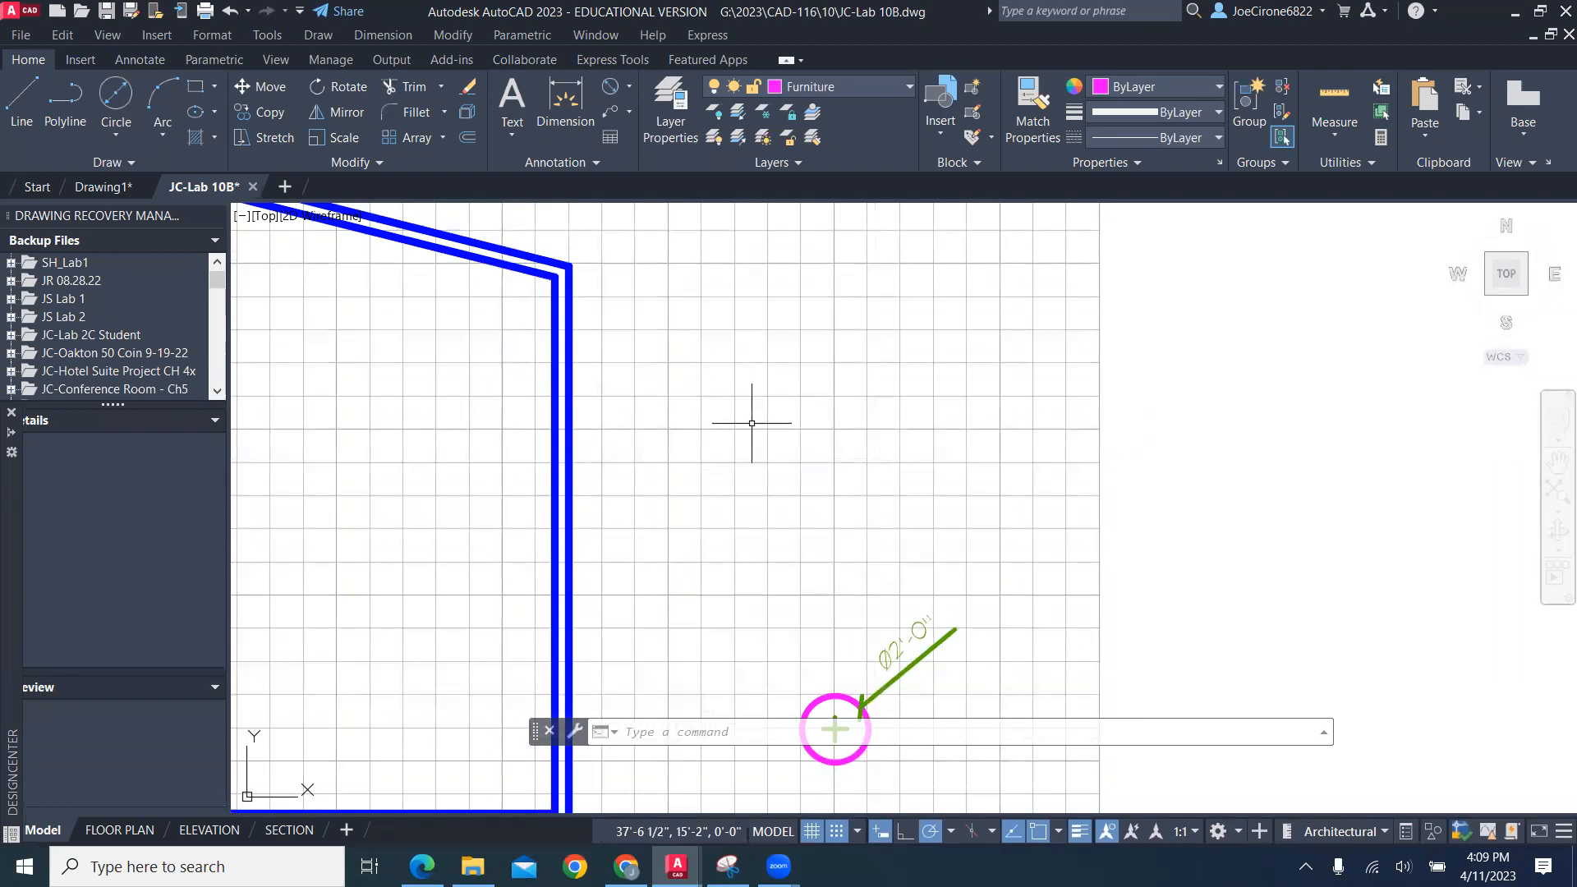
pyautogui.click(122, 138)
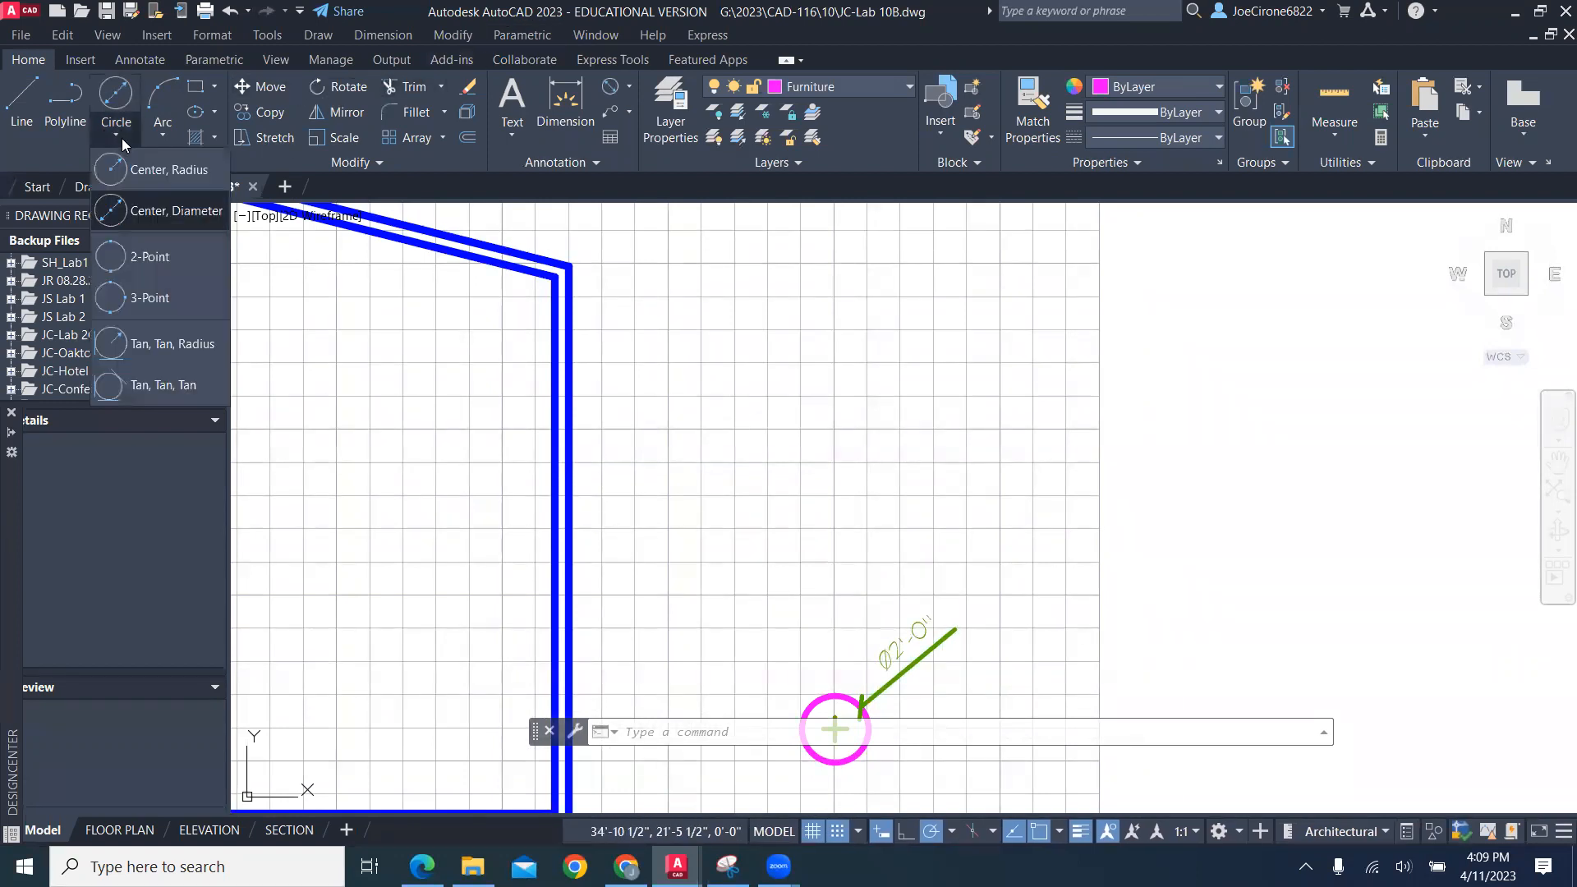
pyautogui.click(158, 174)
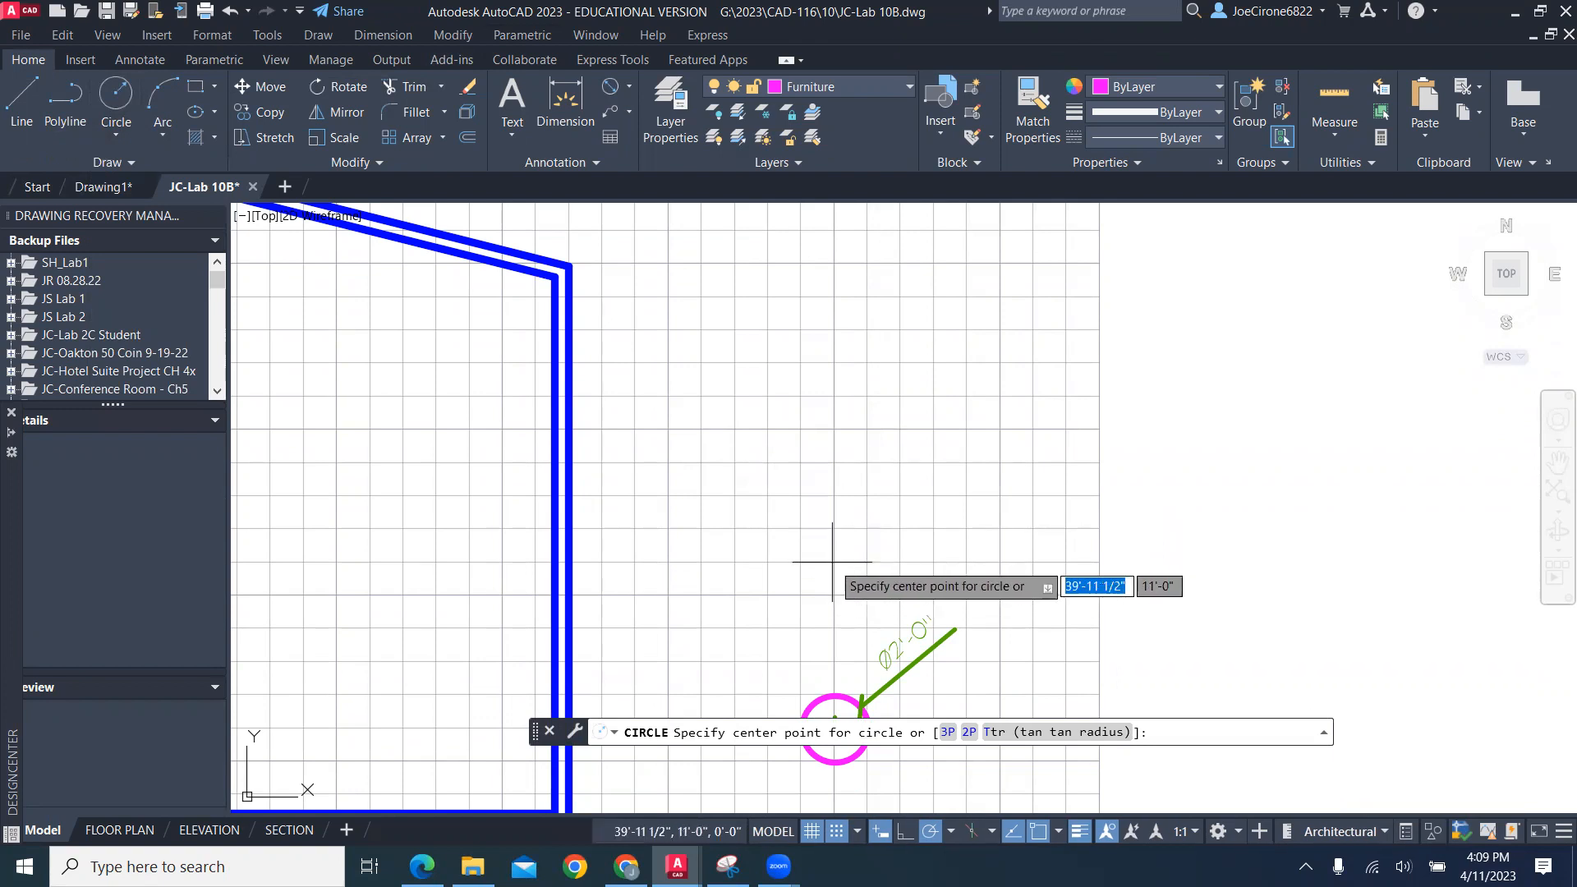
pyautogui.scroll(3, 832, 562)
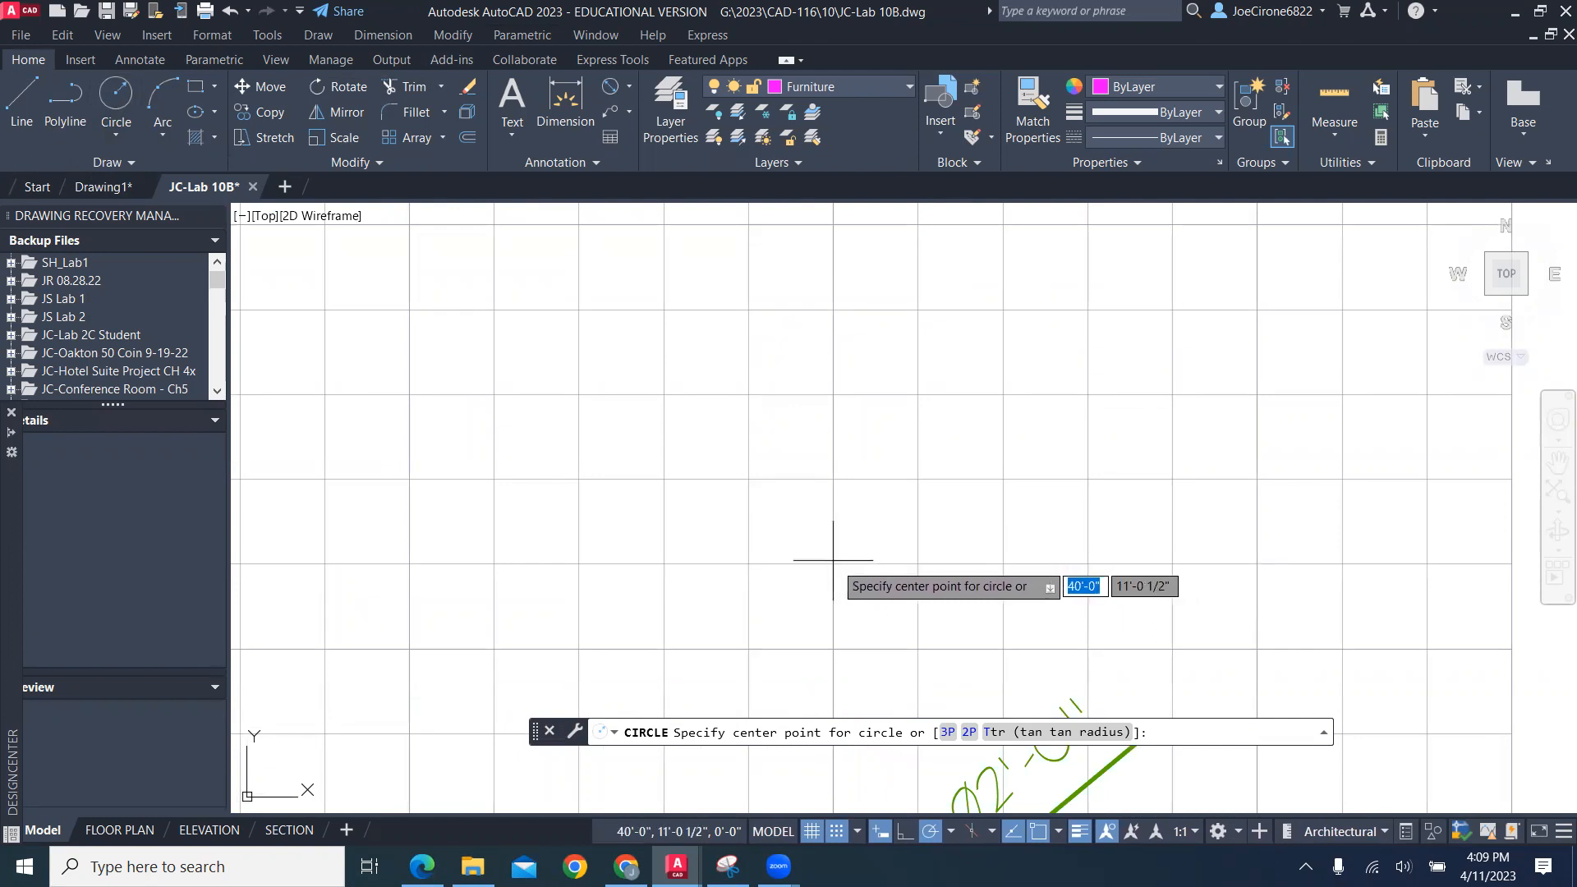
pyautogui.click(833, 563)
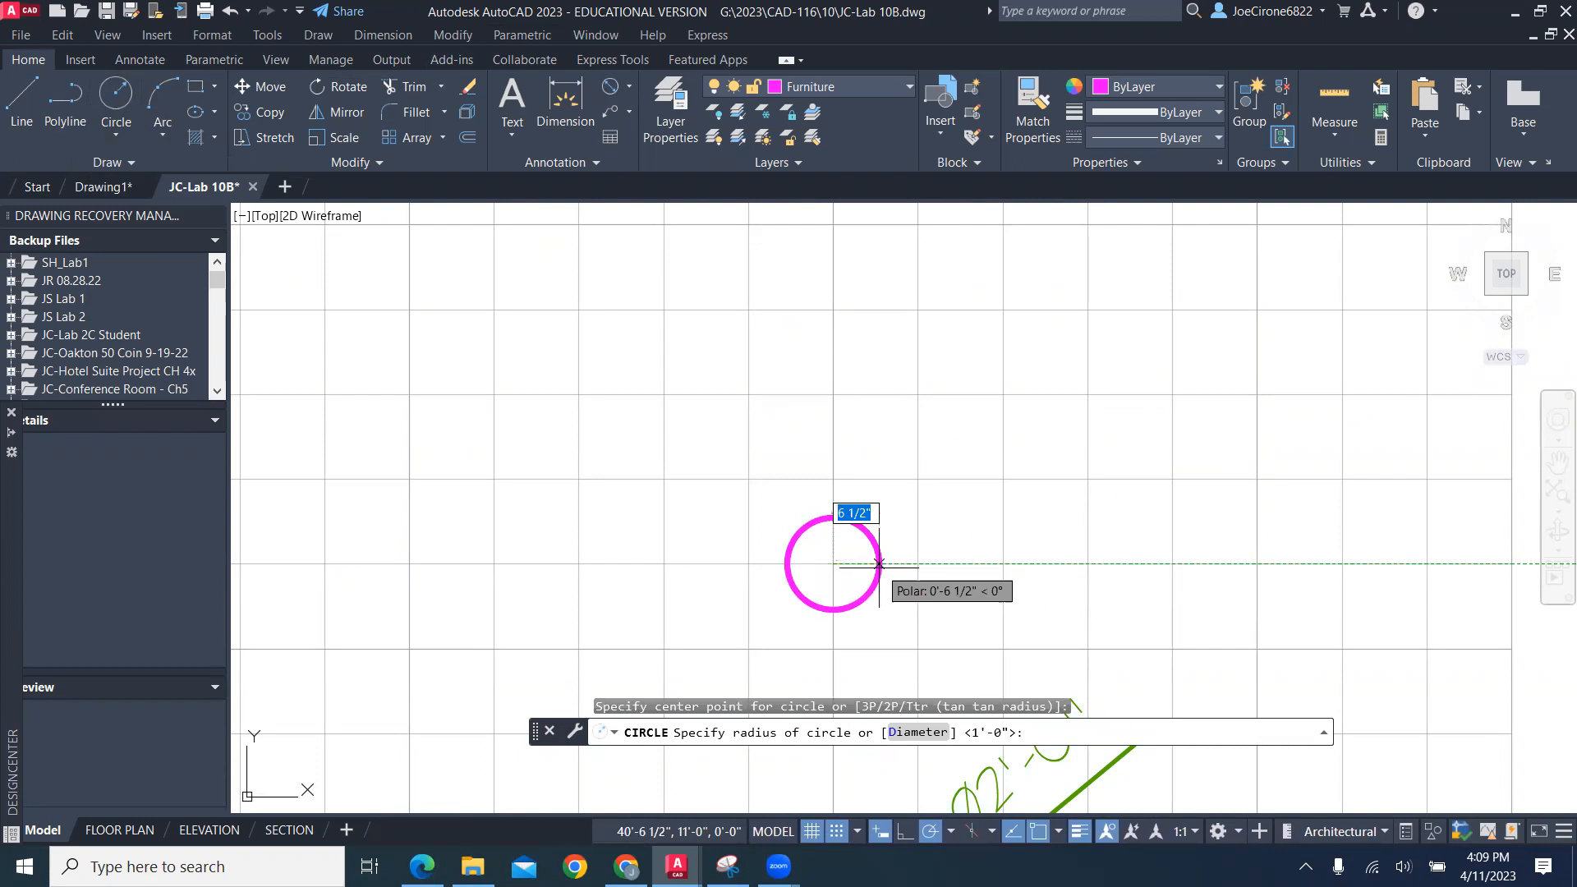
pyautogui.write('9')
pyautogui.press('Return')
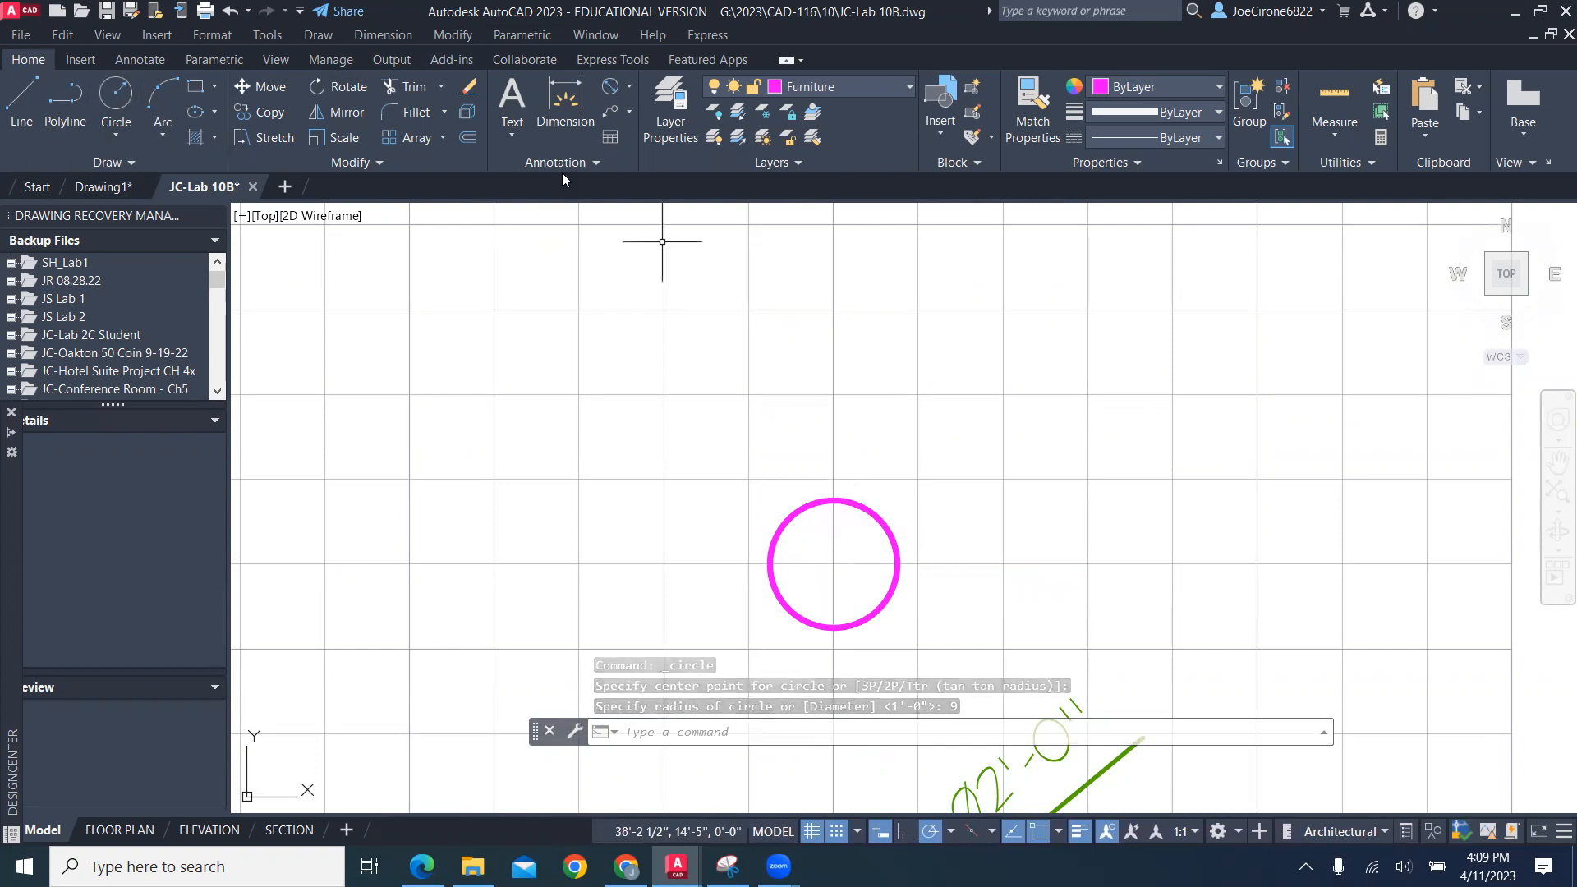
# Draw a 6" line straight up from the left quadrant of the chair circle
pyautogui.click(17, 102)
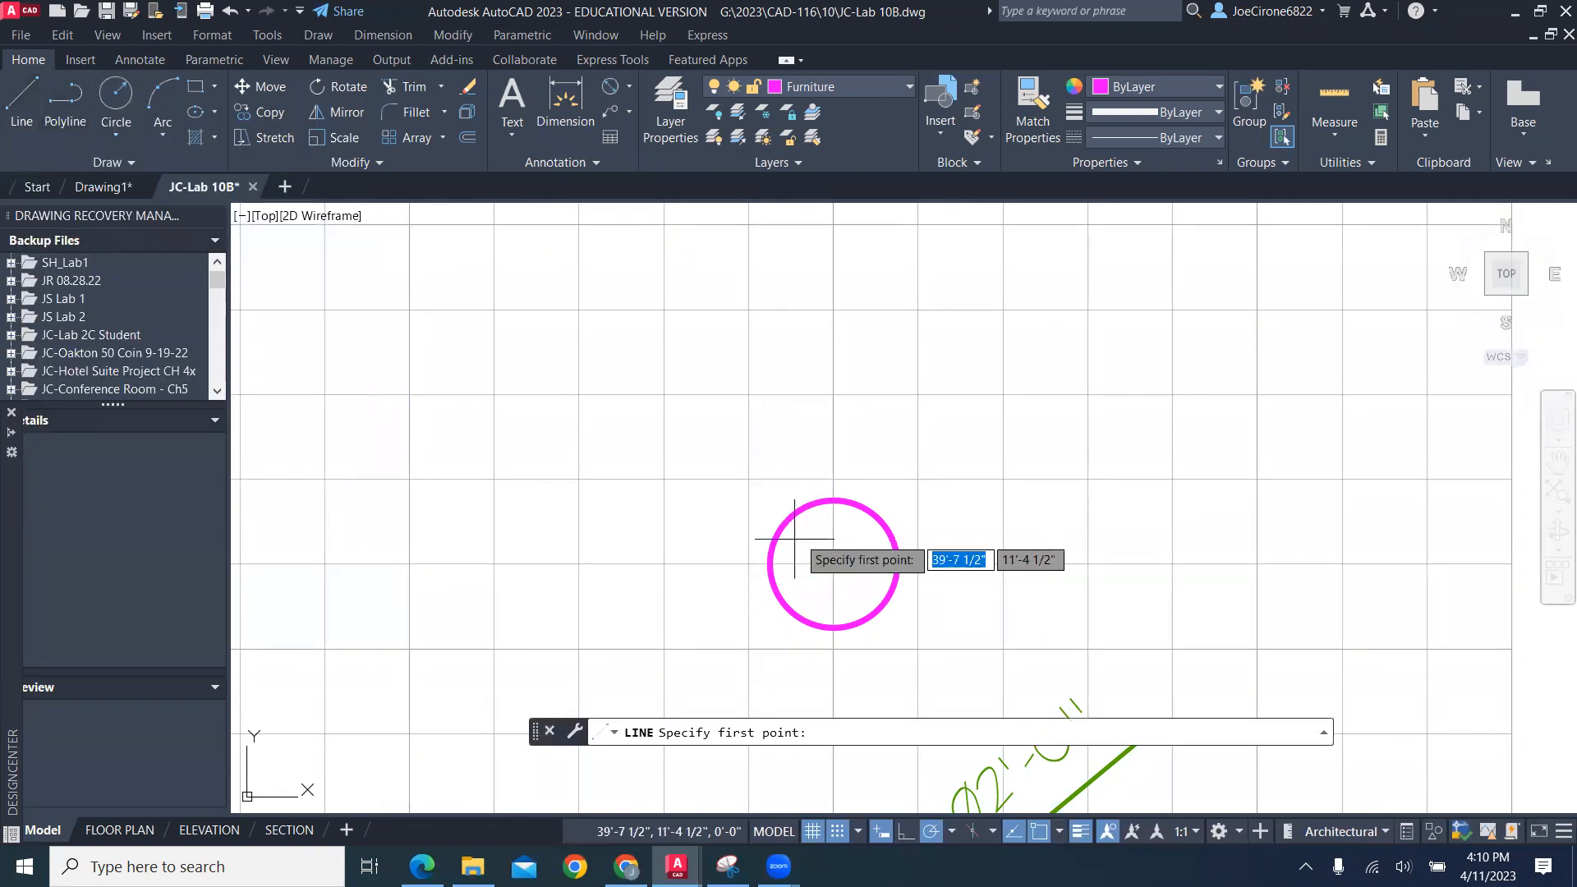
pyautogui.keyDown('shift'); pyautogui.rightClick(989, 391); pyautogui.keyUp('shift')
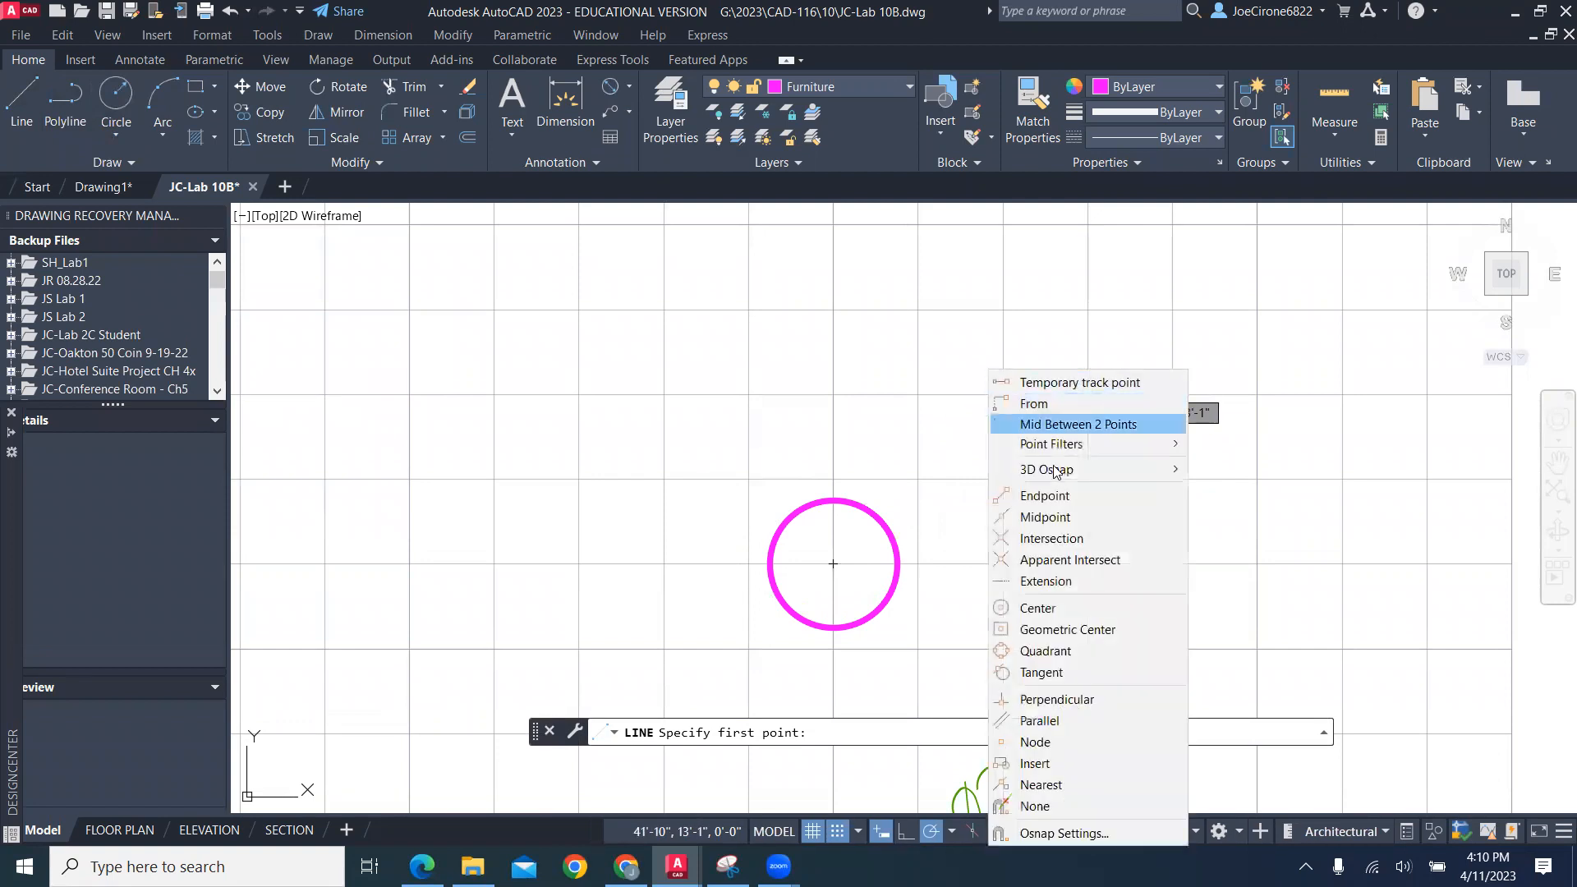
pyautogui.click(1046, 651)
pyautogui.click(767, 564)
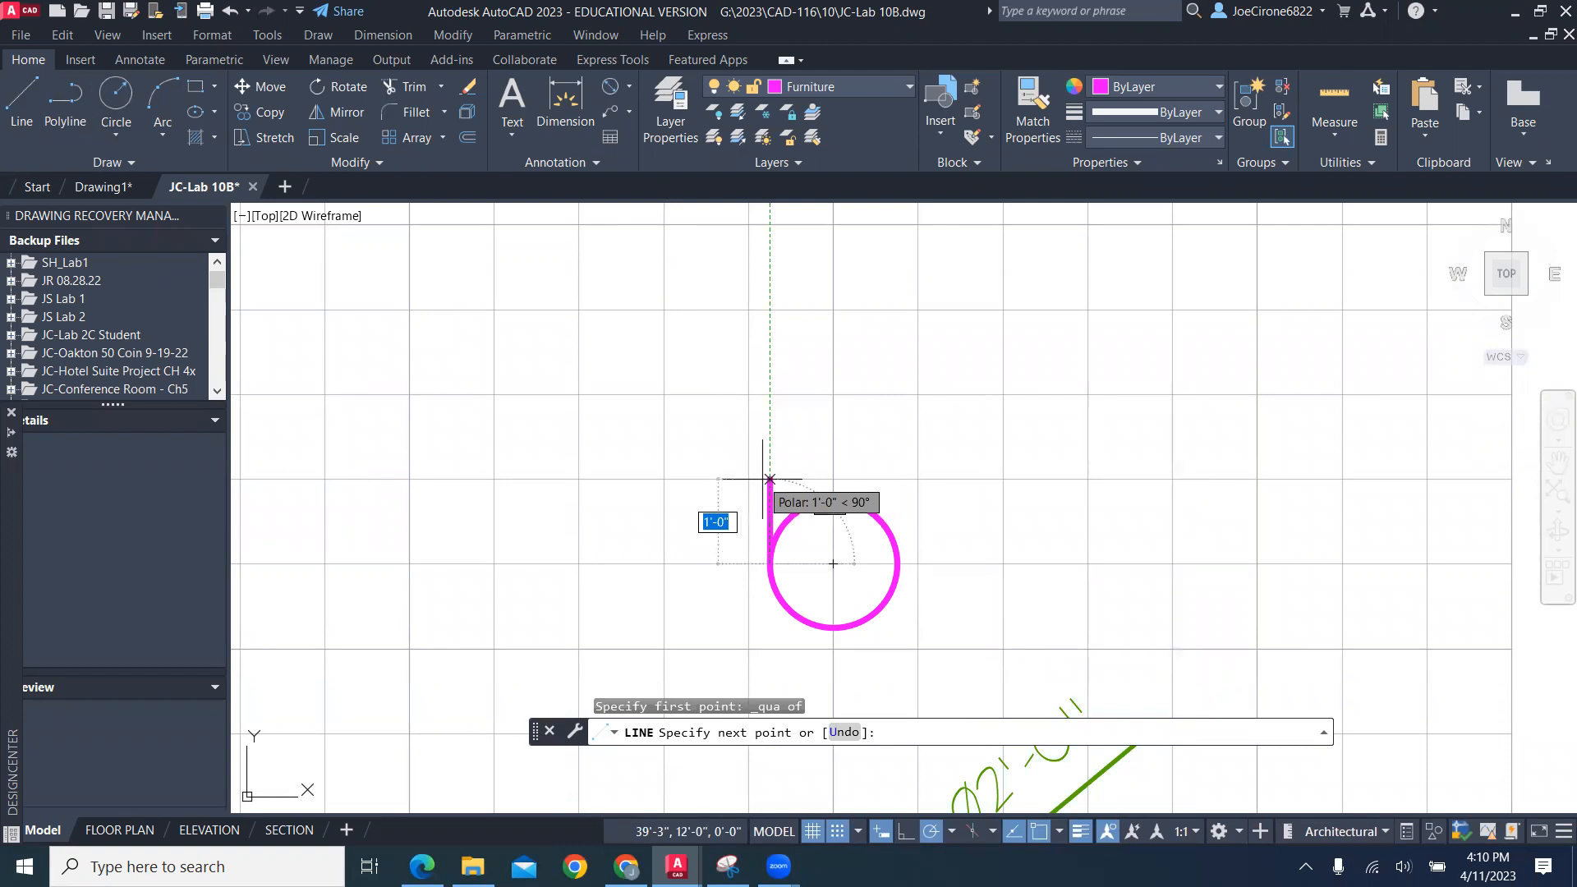
pyautogui.write('6')
pyautogui.press('Return')
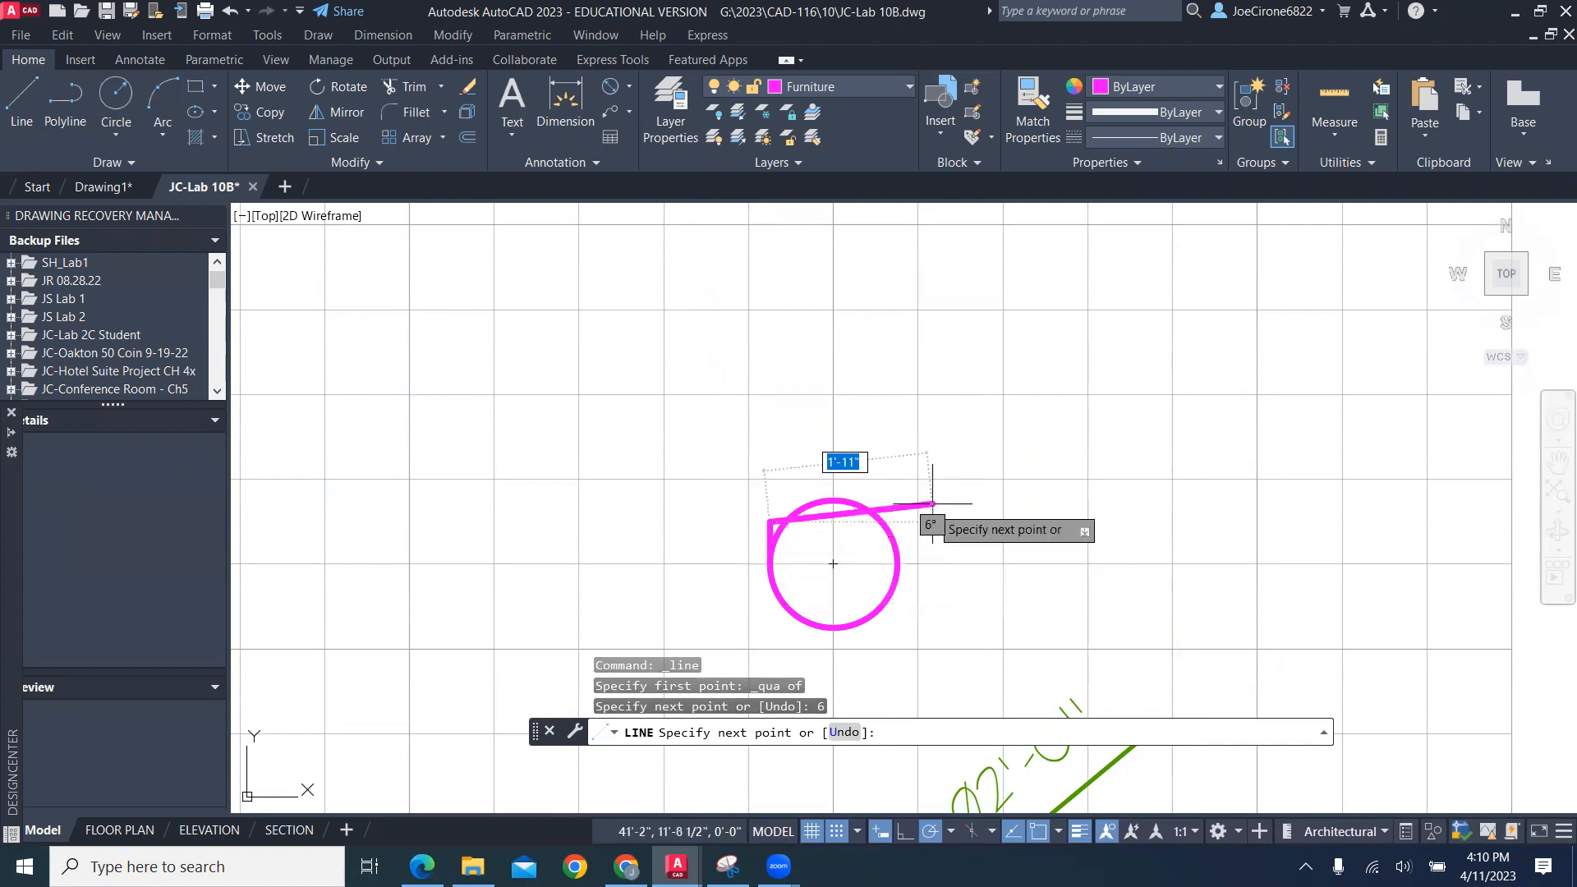
pyautogui.press('Escape')
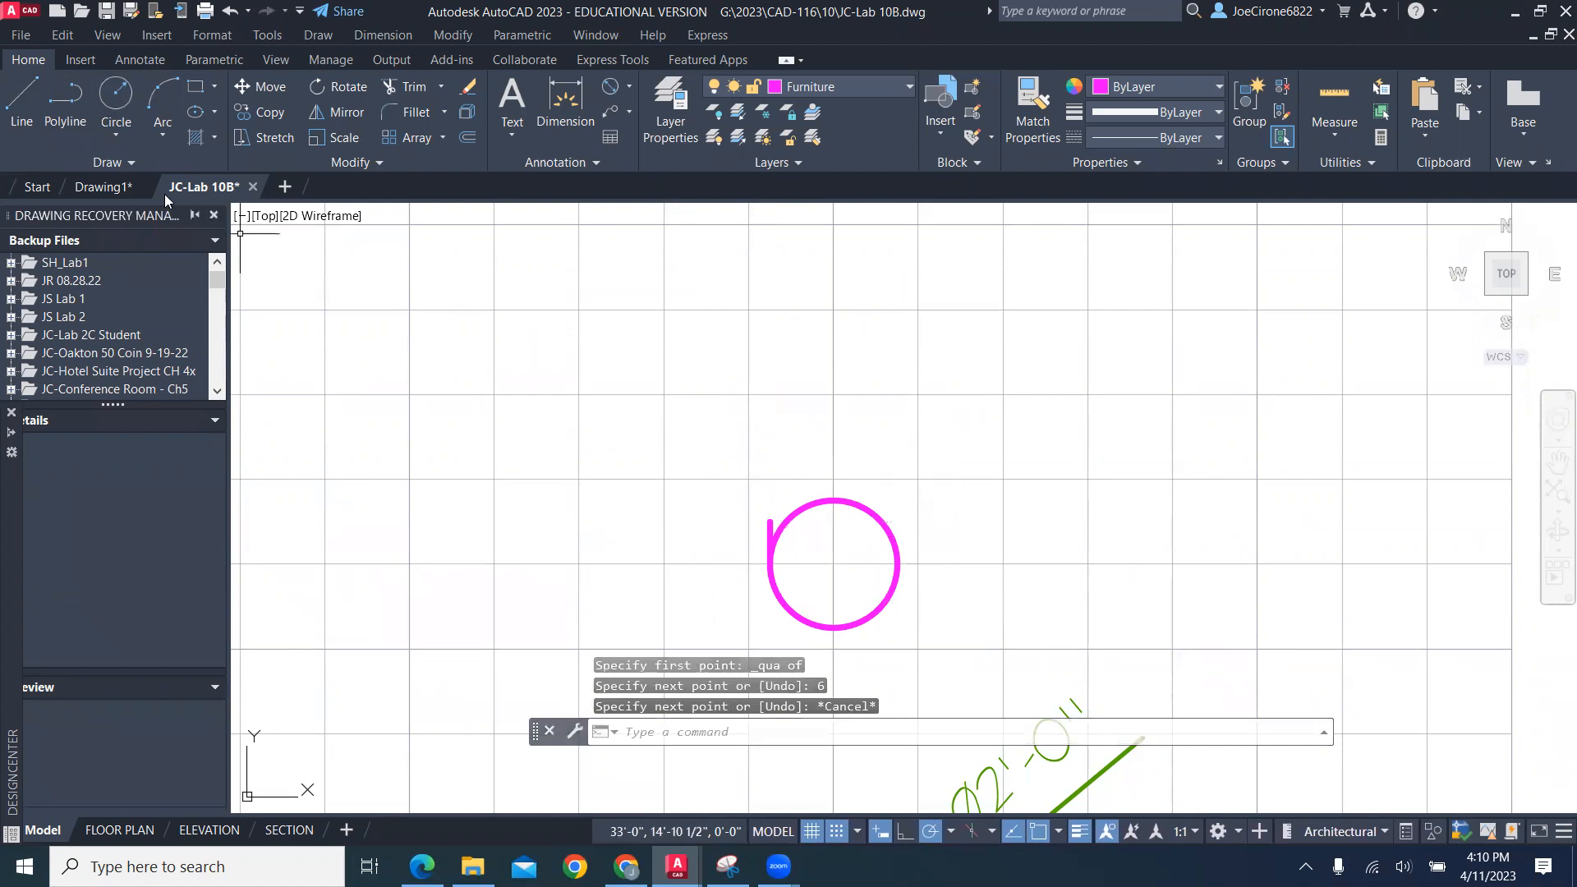
# Draw a 6" line straight up from the chair circle's right quadrant and connect it across to the top of the left line
pyautogui.click(44, 111)
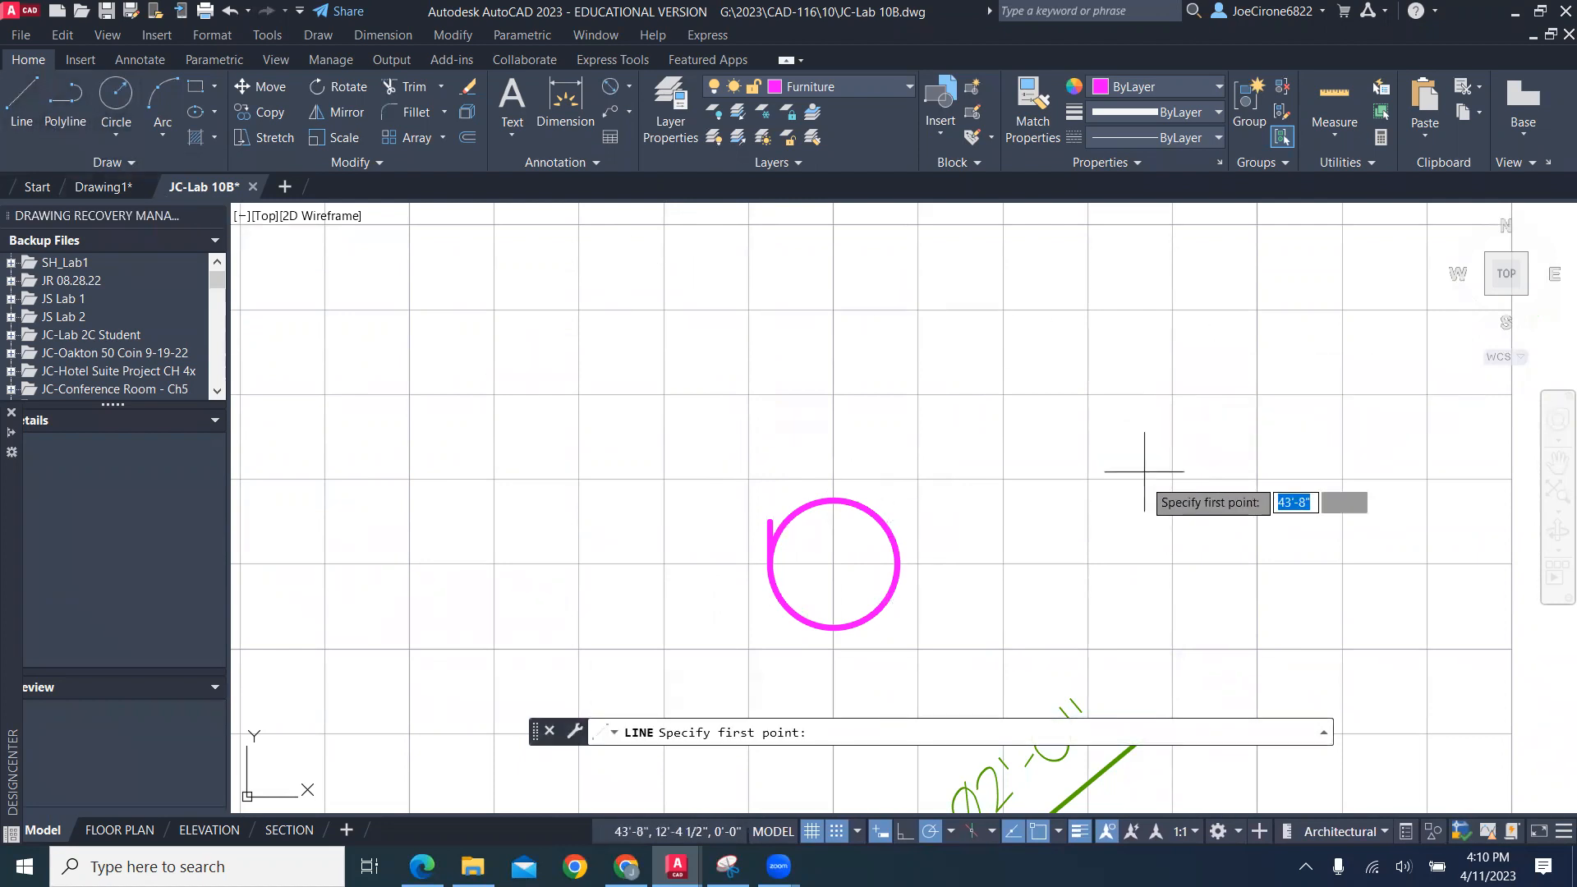
pyautogui.keyDown('shift'); pyautogui.rightClick(1143, 543); pyautogui.keyUp('shift')
pyautogui.click(1193, 340)
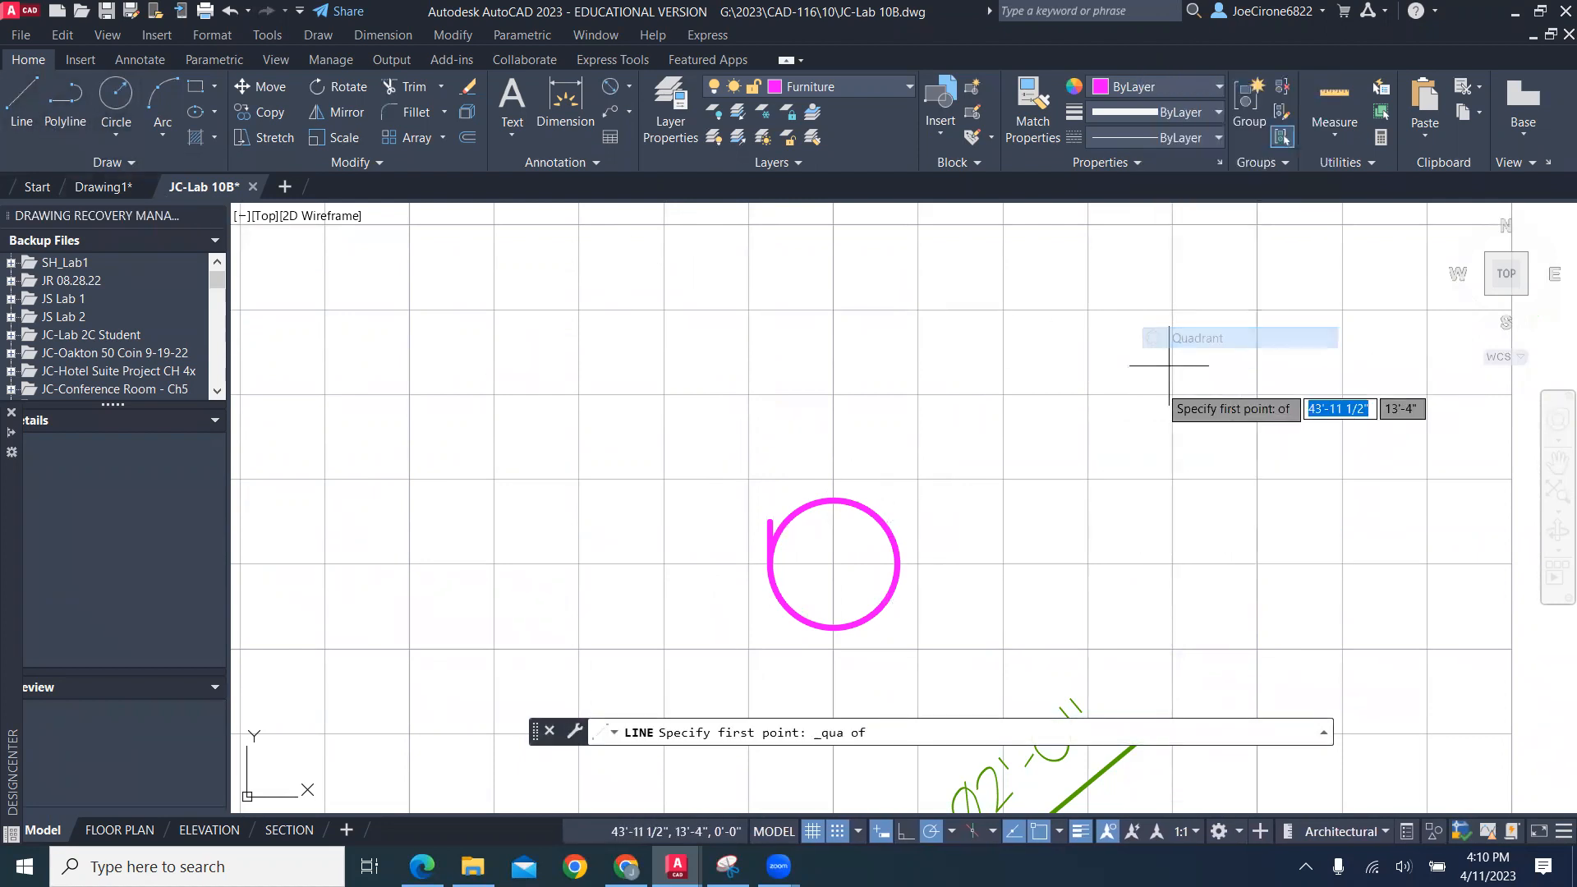
pyautogui.click(897, 563)
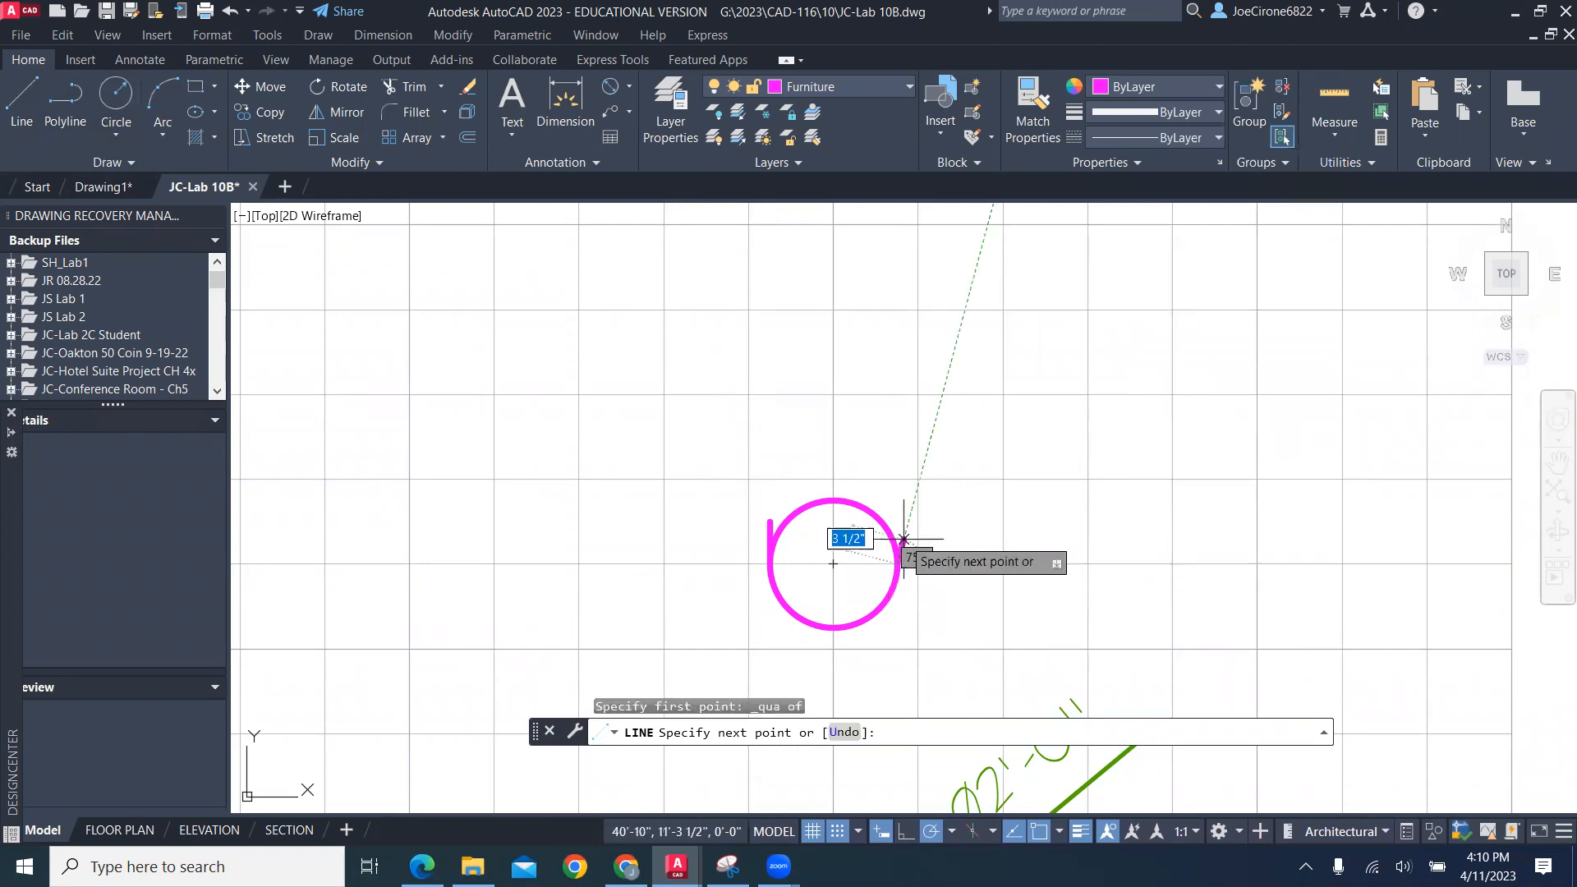
pyautogui.click(897, 479)
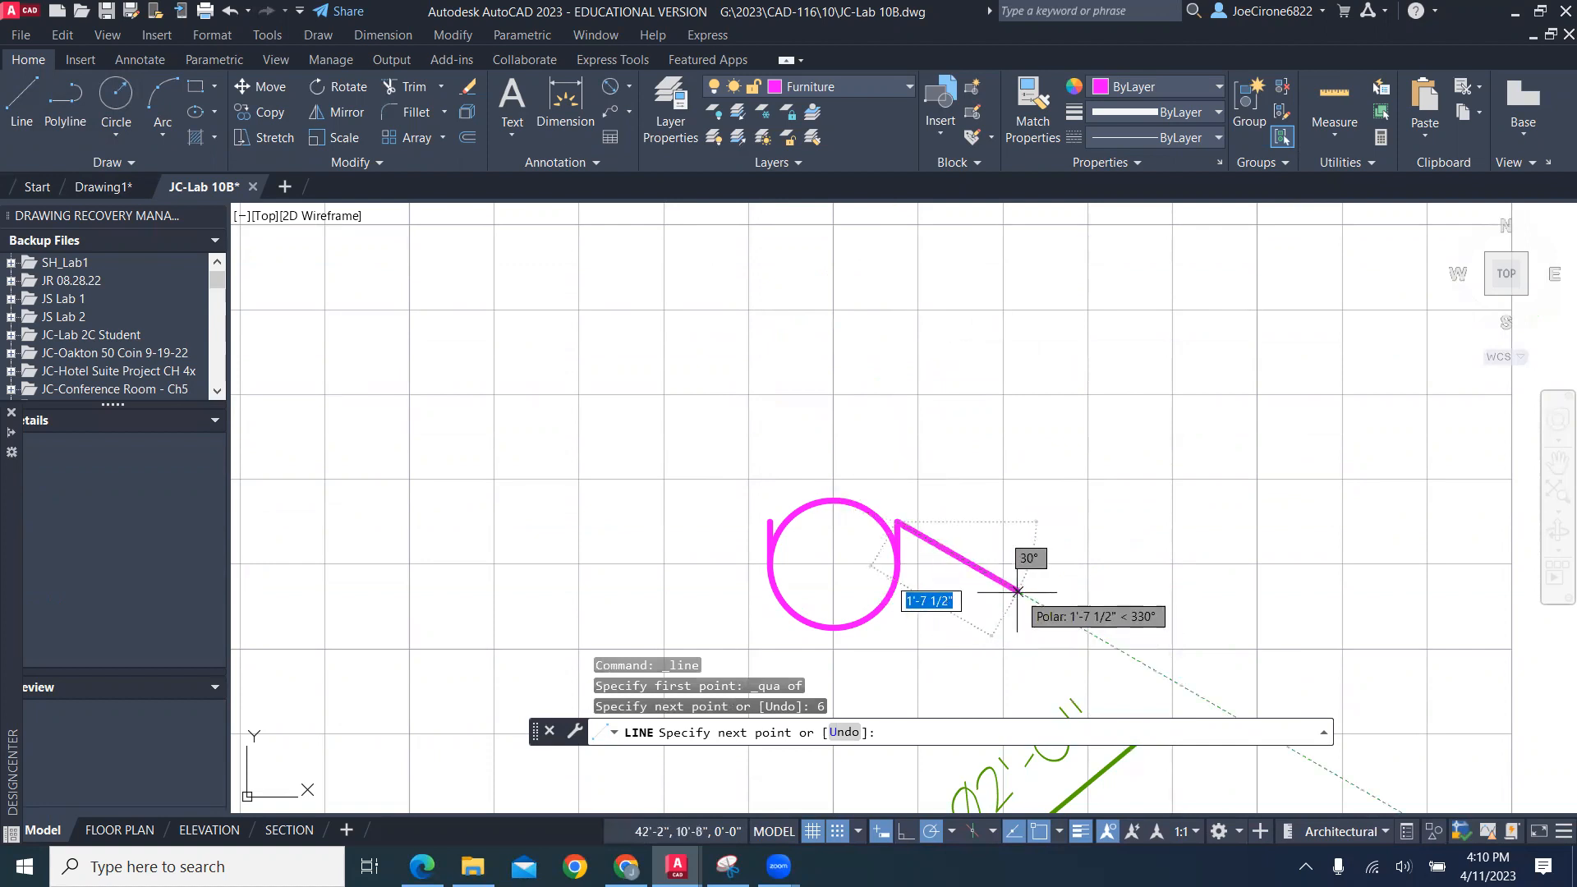
pyautogui.click(770, 521)
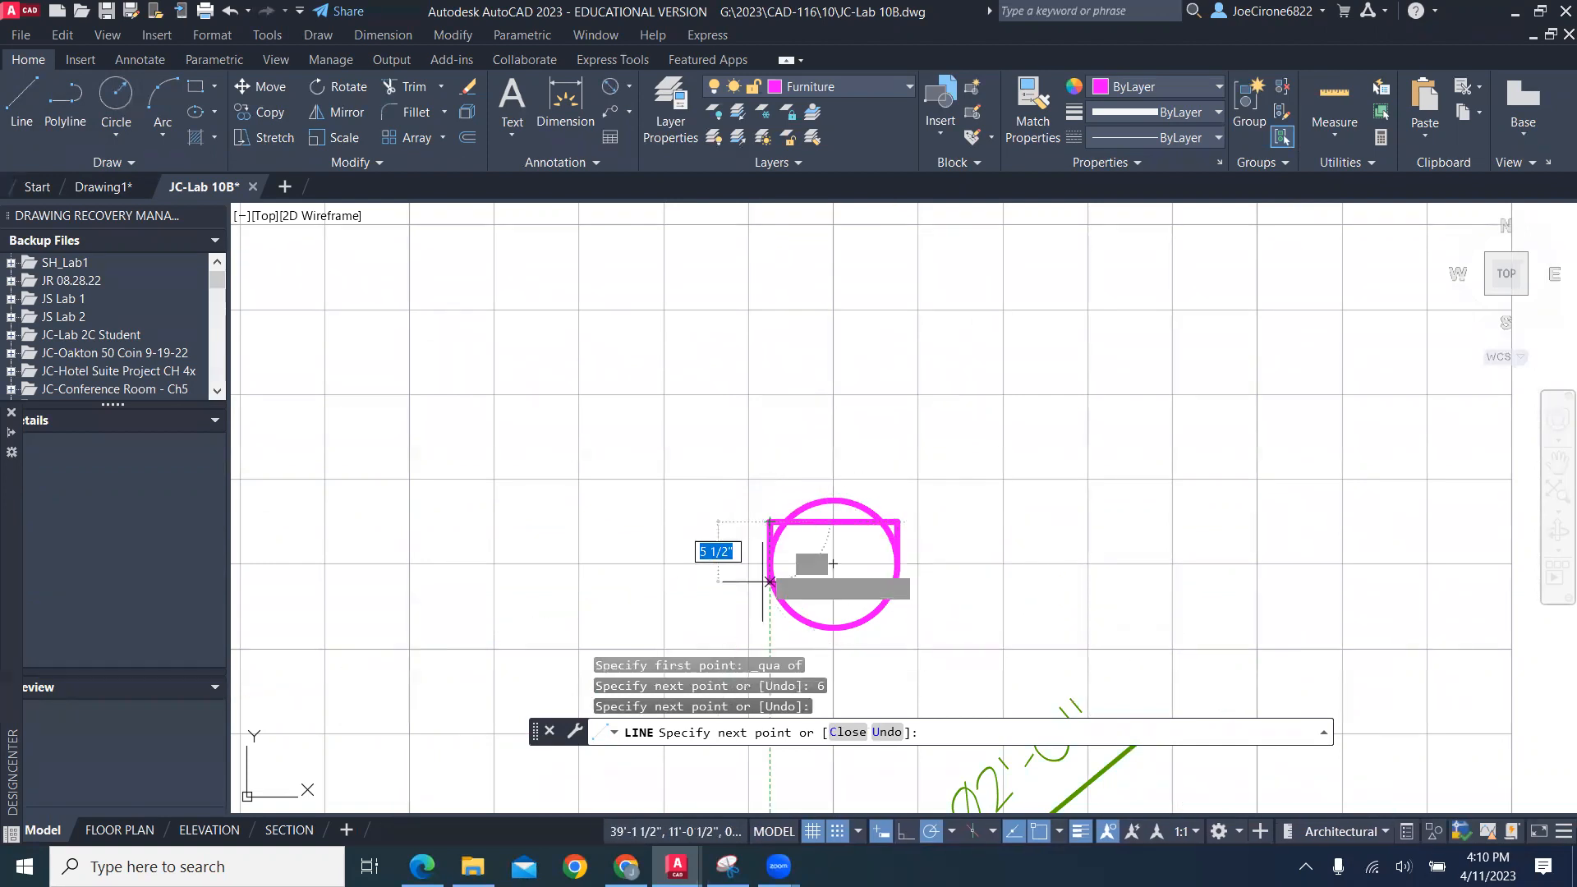
pyautogui.press('Escape')
# Trim away the upper half of the chair circle between the two side lines, leaving only the lower arc
pyautogui.scroll(4, 792, 591)
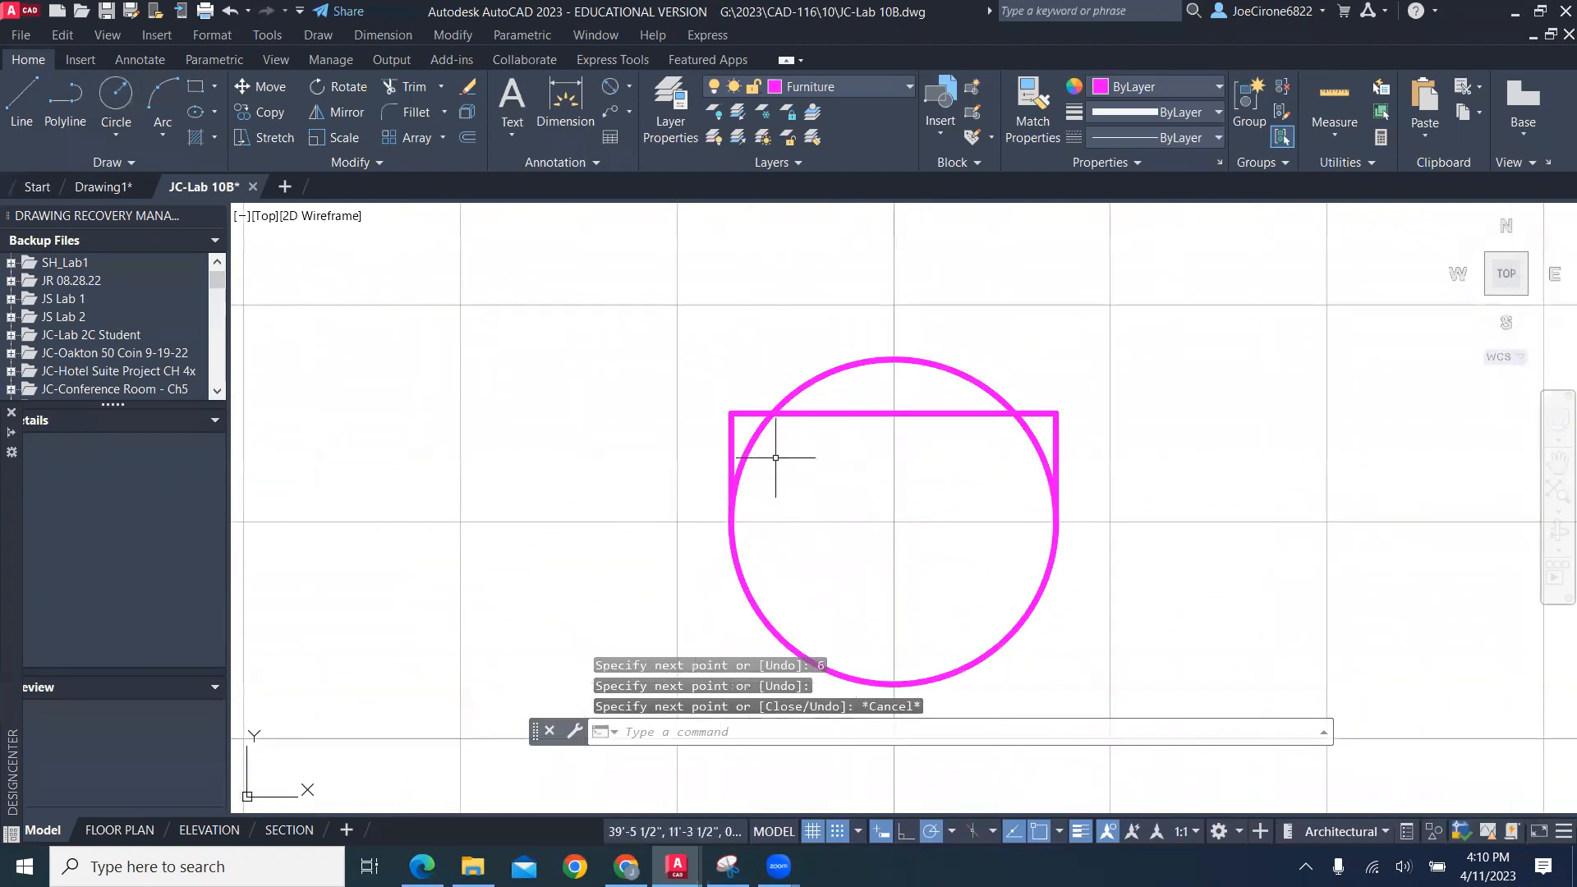
pyautogui.click(405, 88)
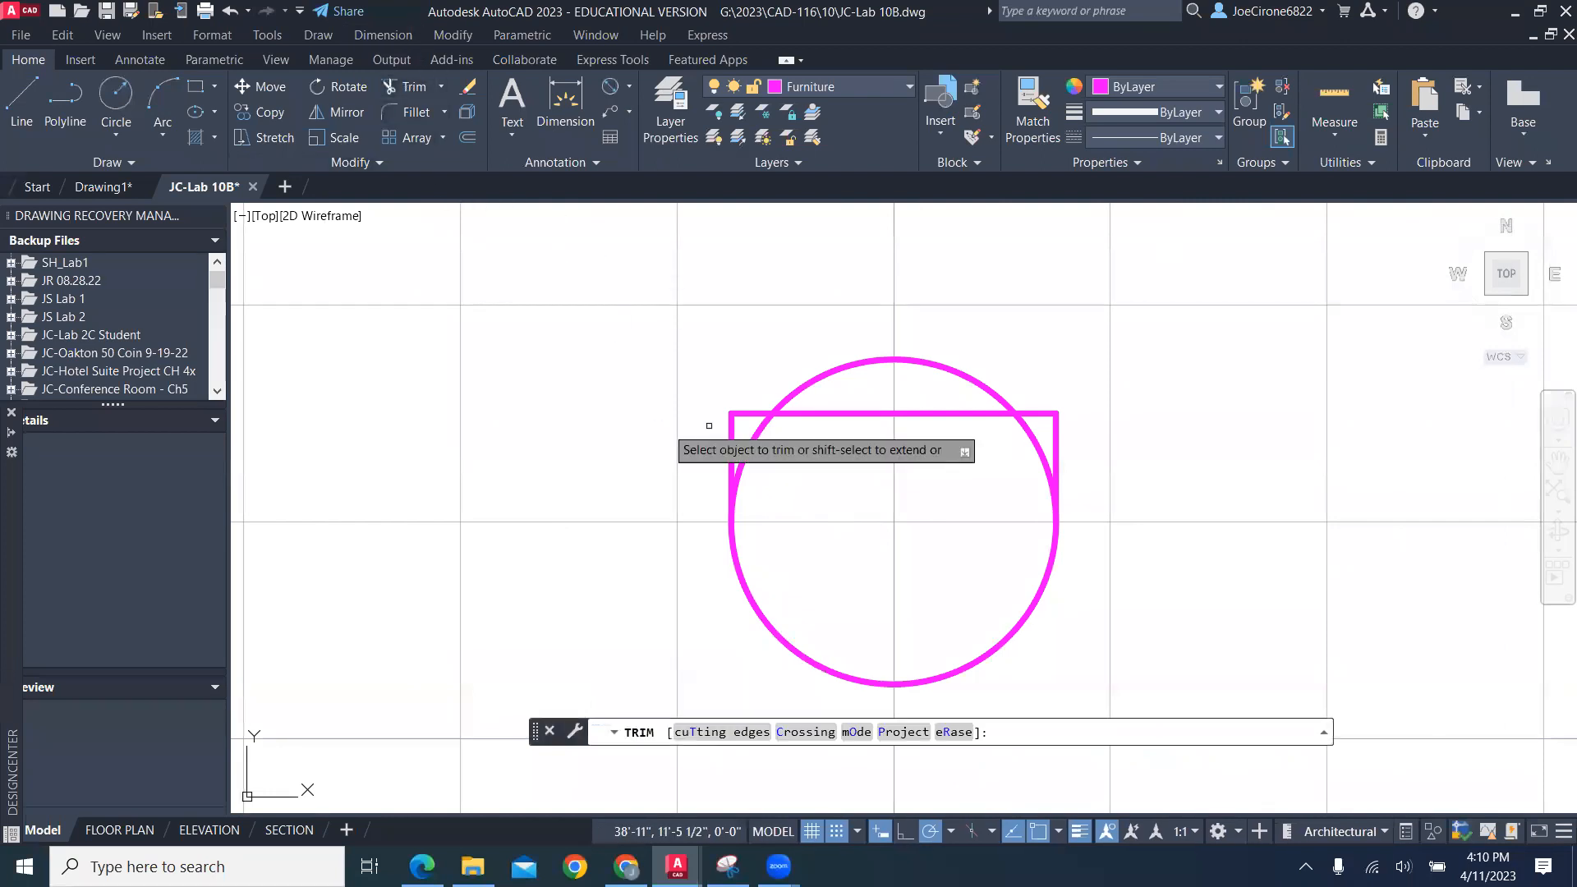
pyautogui.click(758, 423)
pyautogui.click(854, 362)
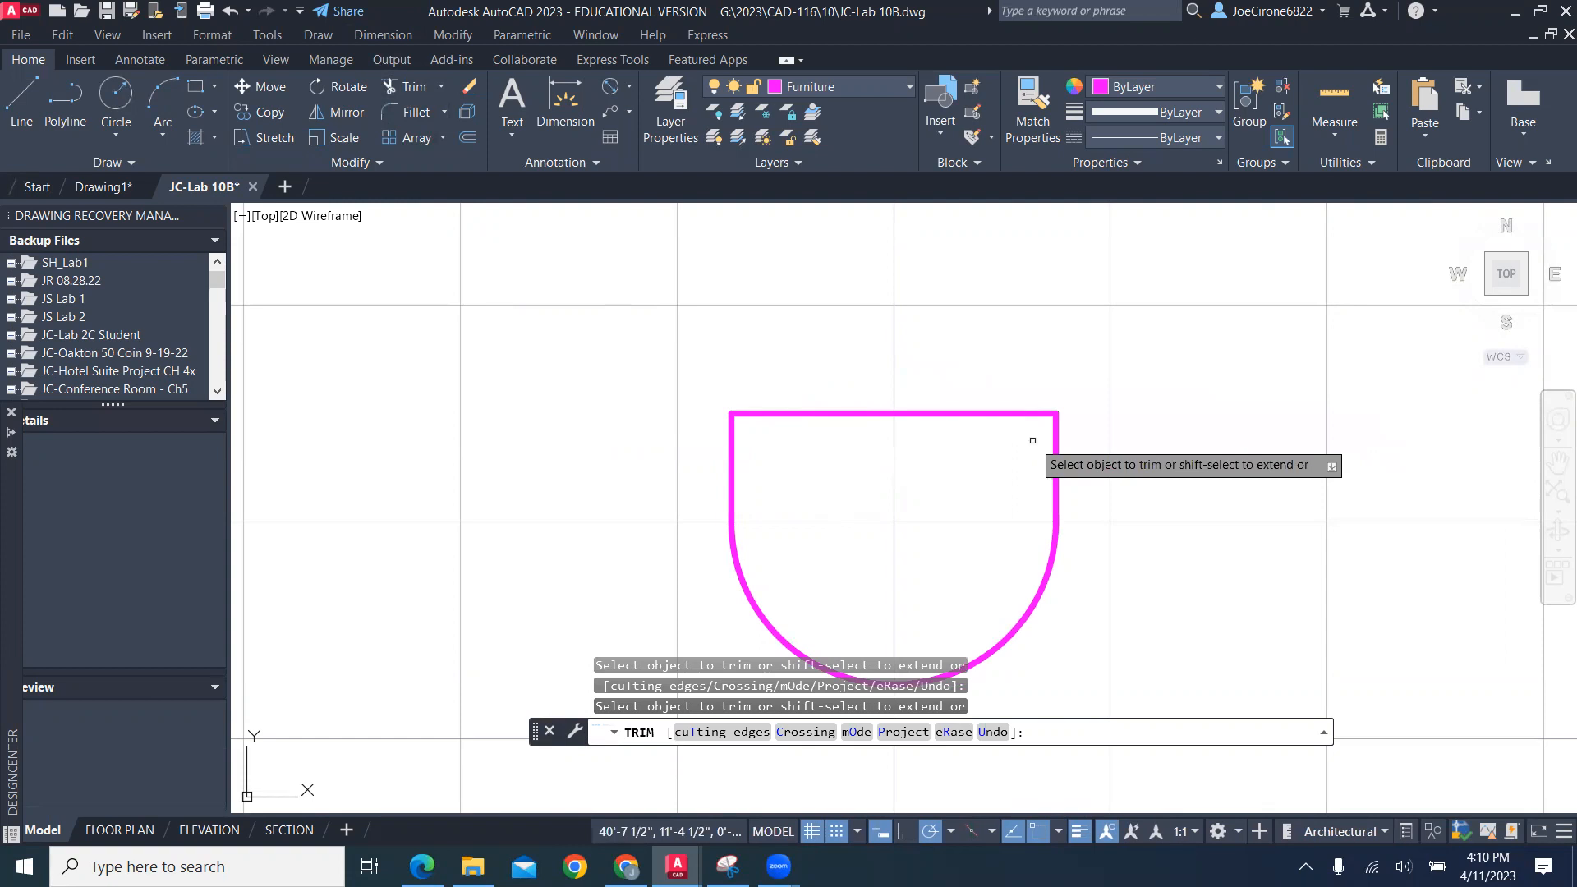
pyautogui.scroll(-3, 953, 542)
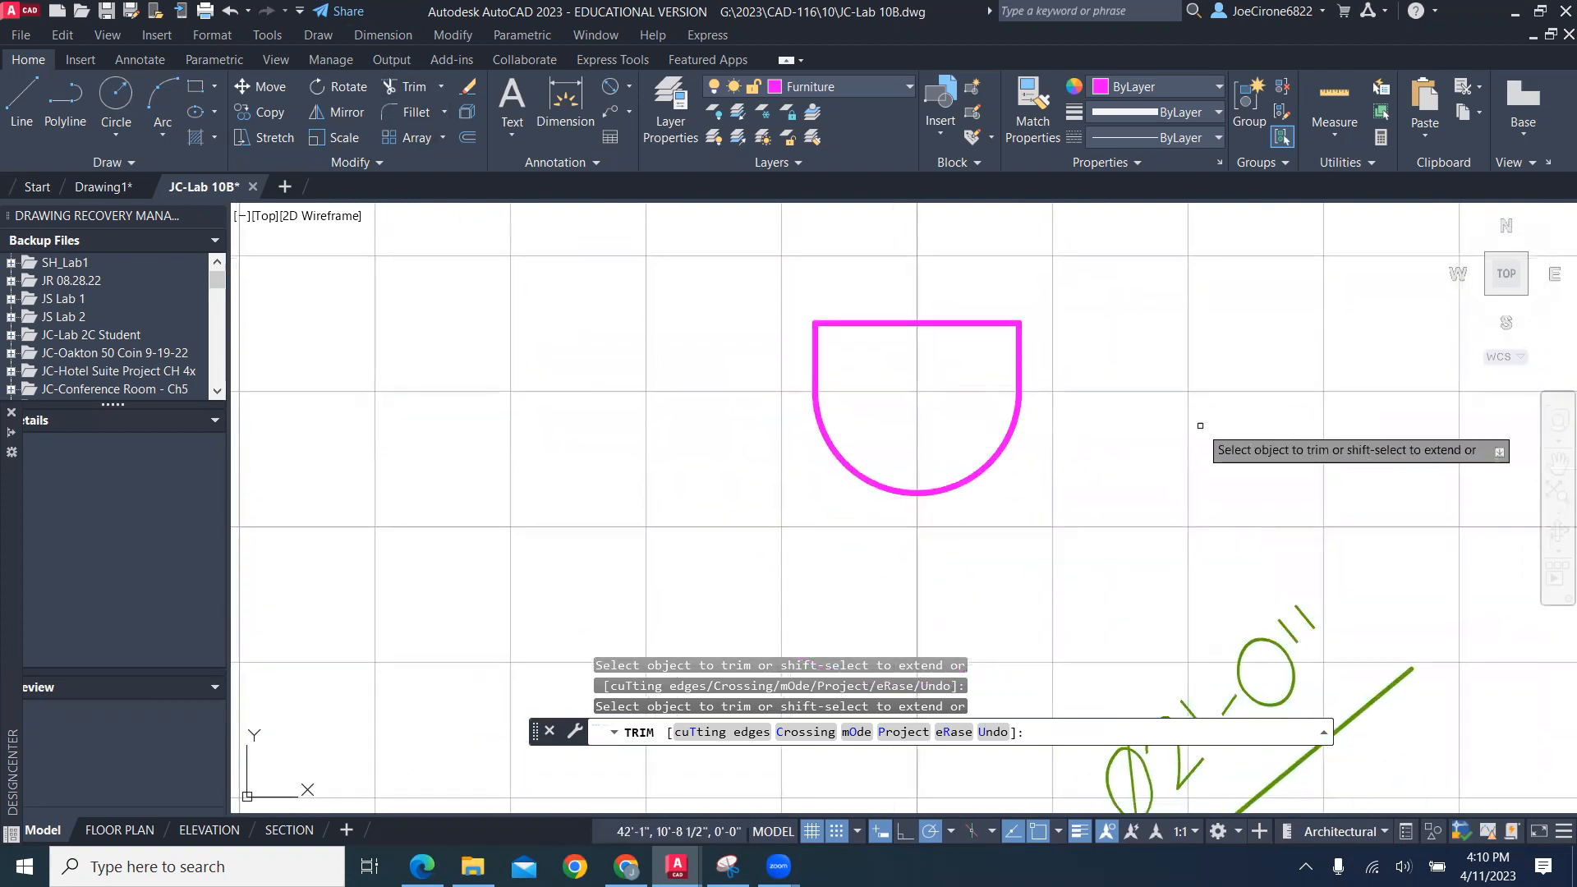
pyautogui.press('Return')
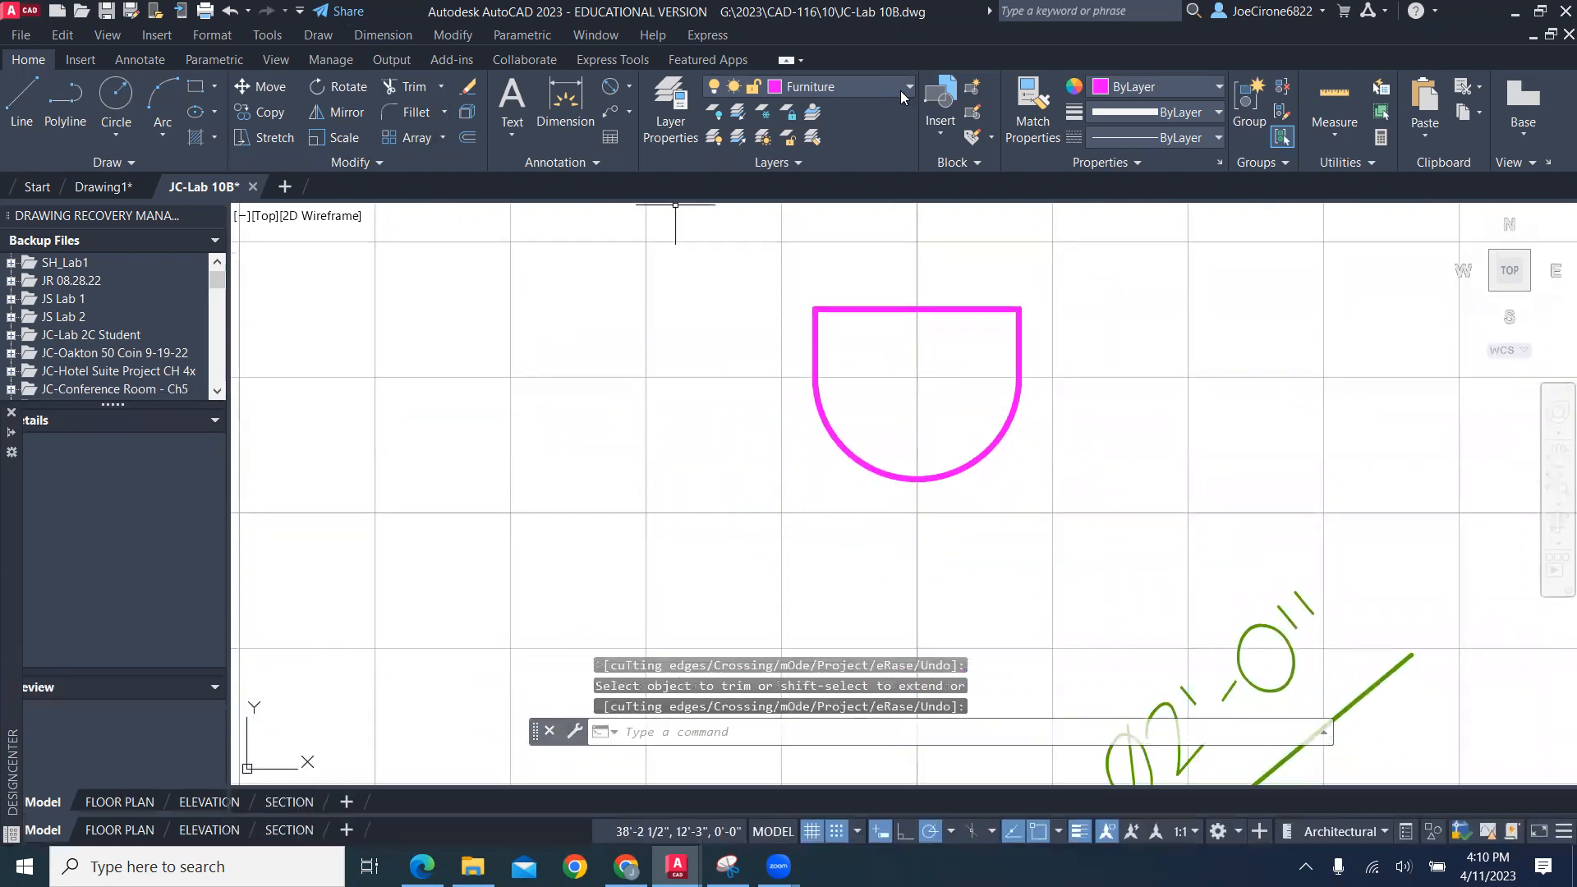
# Make the Dimension layer current and add a vertical linear dimension to the chair's straight right side, placed to its right
pyautogui.click(903, 87)
pyautogui.click(809, 161)
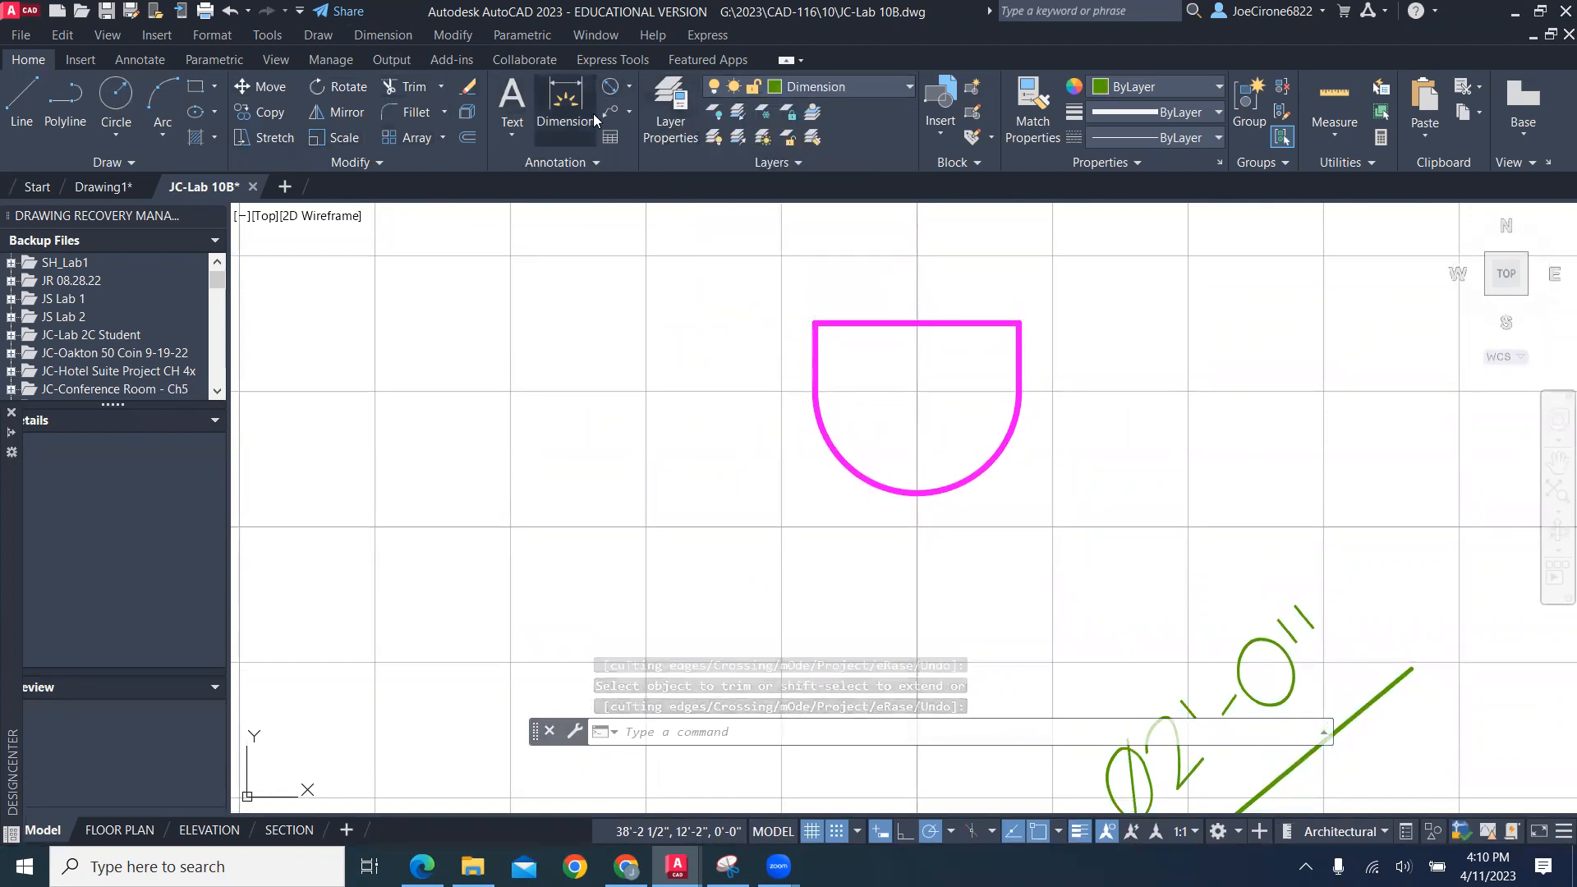
pyautogui.click(630, 87)
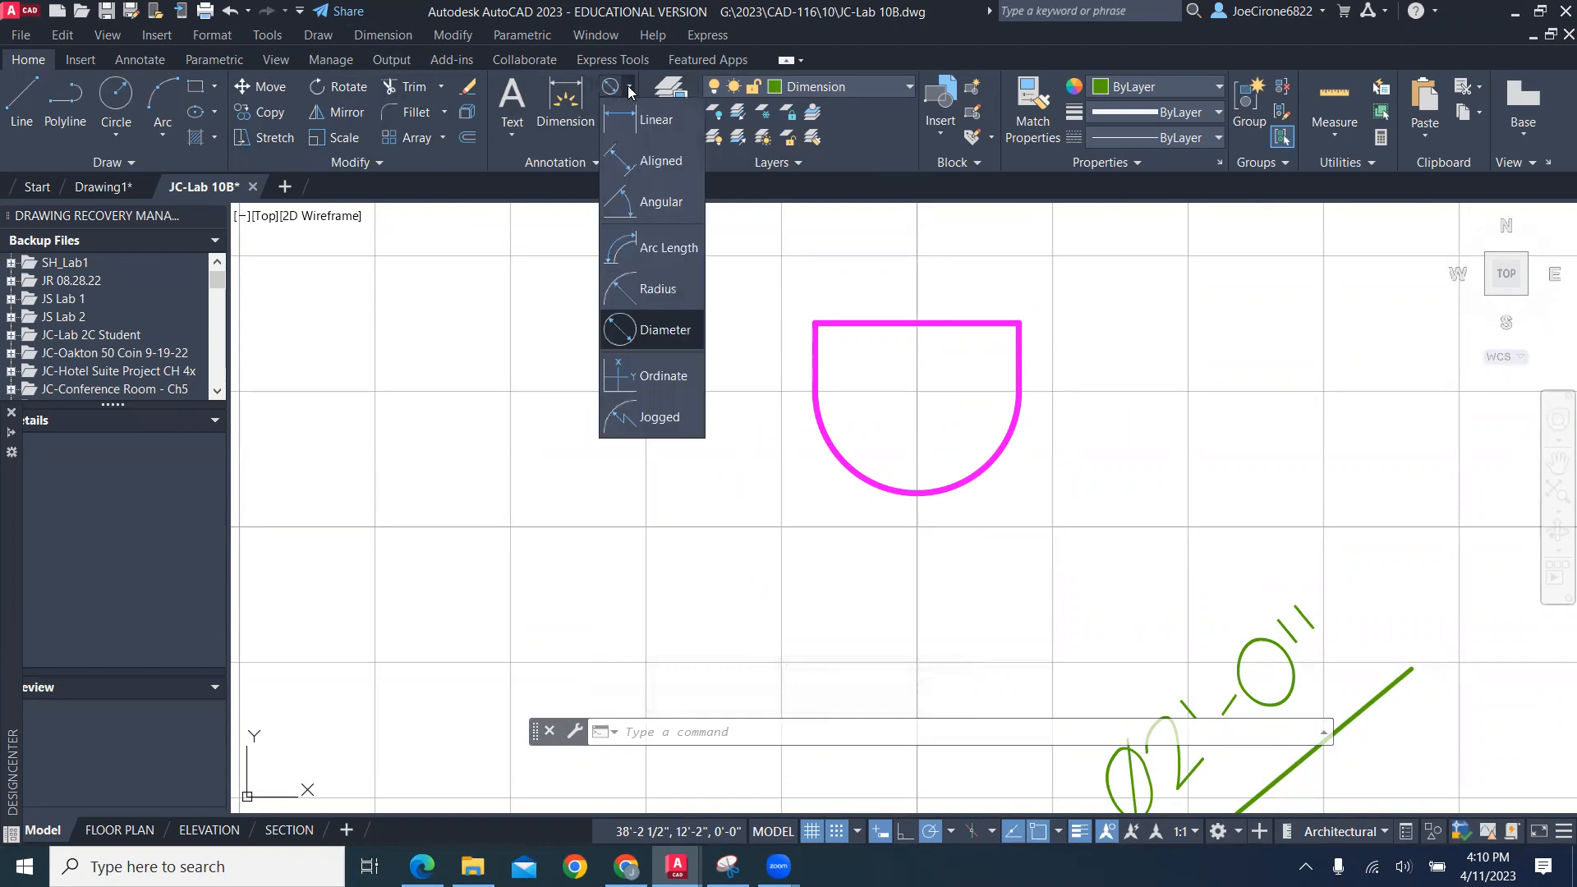
pyautogui.click(658, 132)
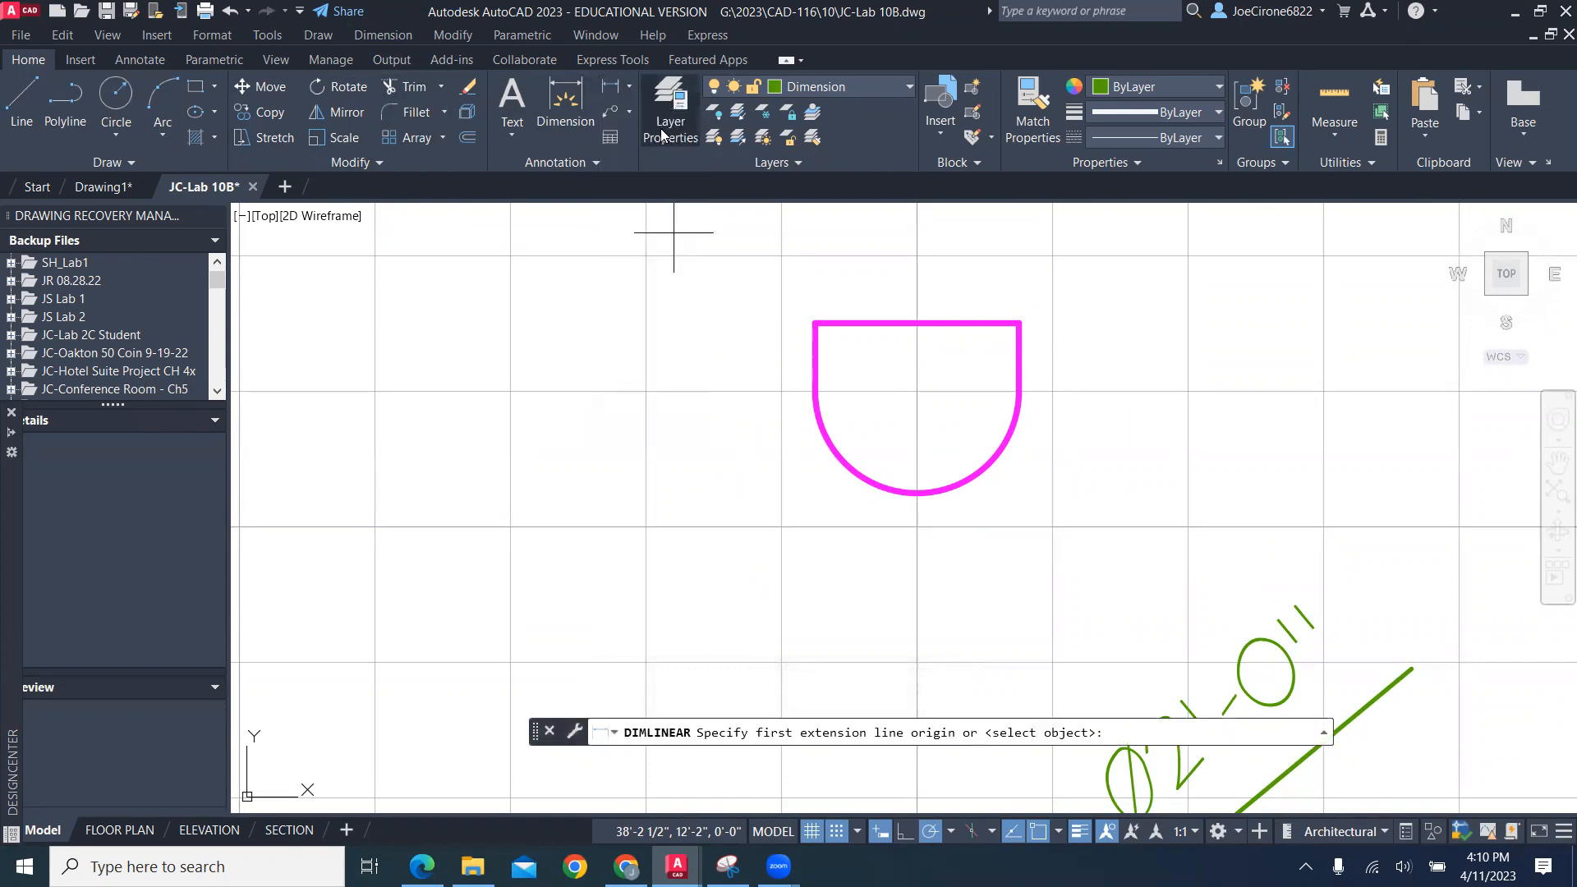
pyautogui.click(1018, 323)
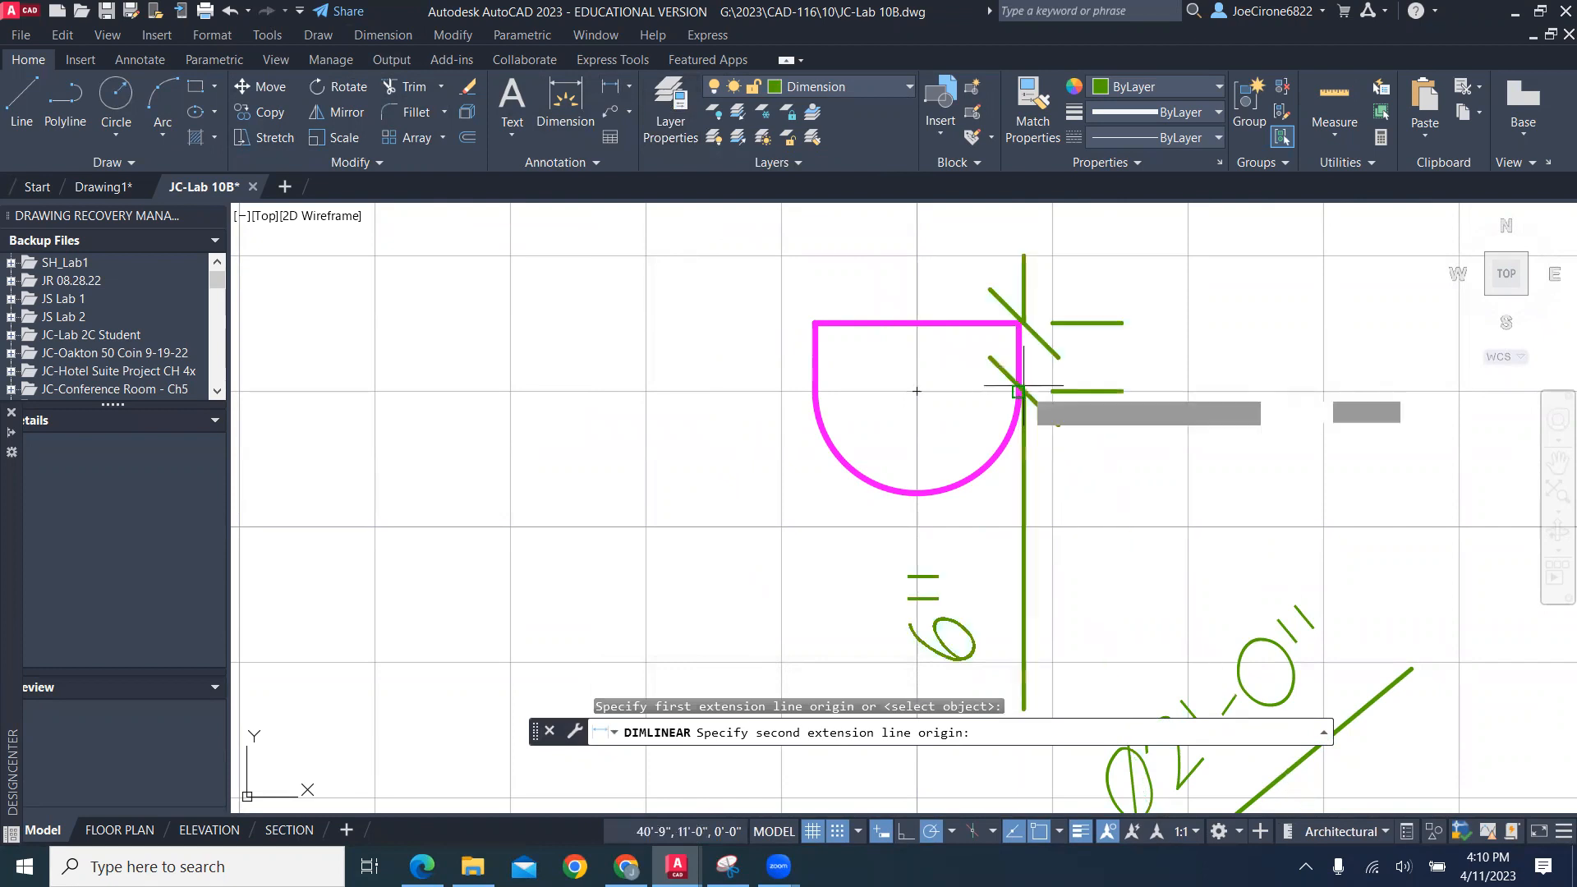
pyautogui.click(1018, 392)
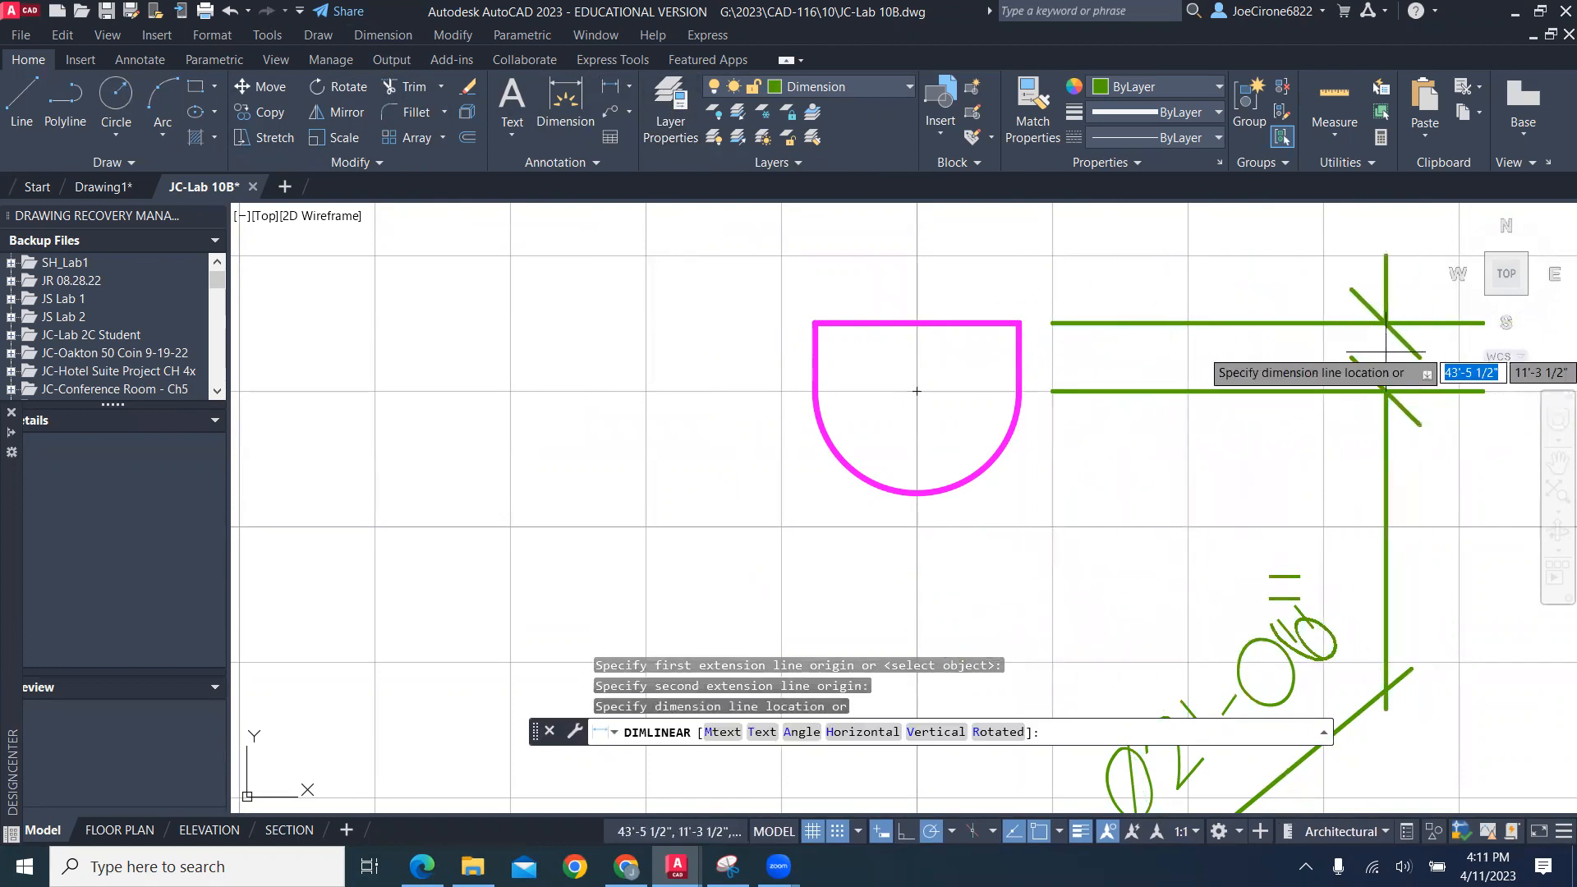
pyautogui.scroll(-2, 1386, 353)
pyautogui.click(1272, 498)
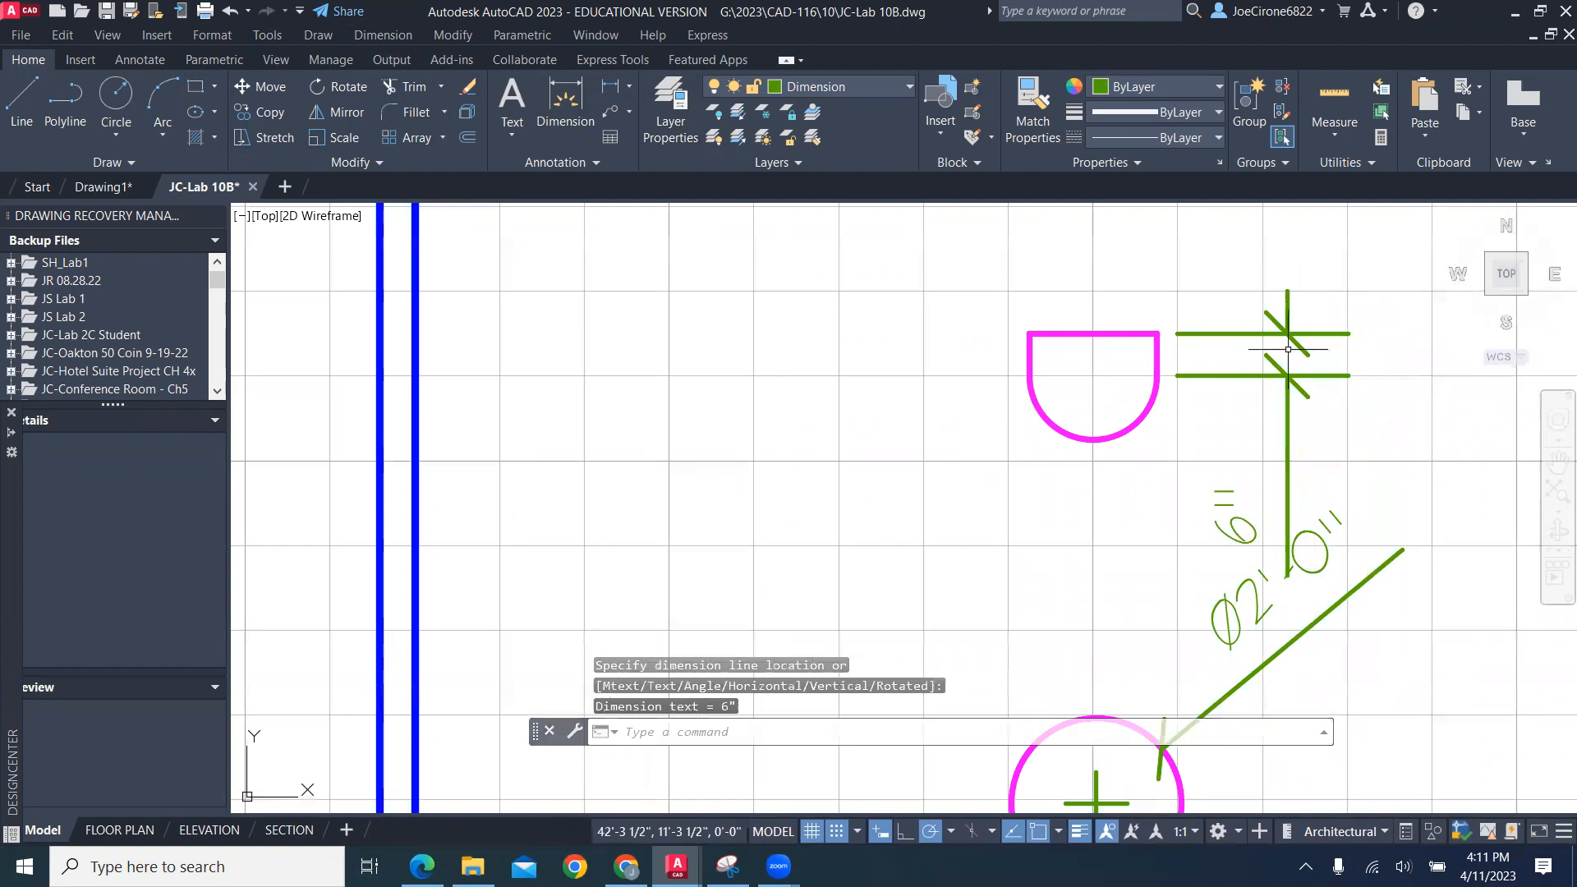
# Move the text of the chair's side dimension from below to above its extension lines, clear of the table's diameter dimension
pyautogui.click(1239, 516)
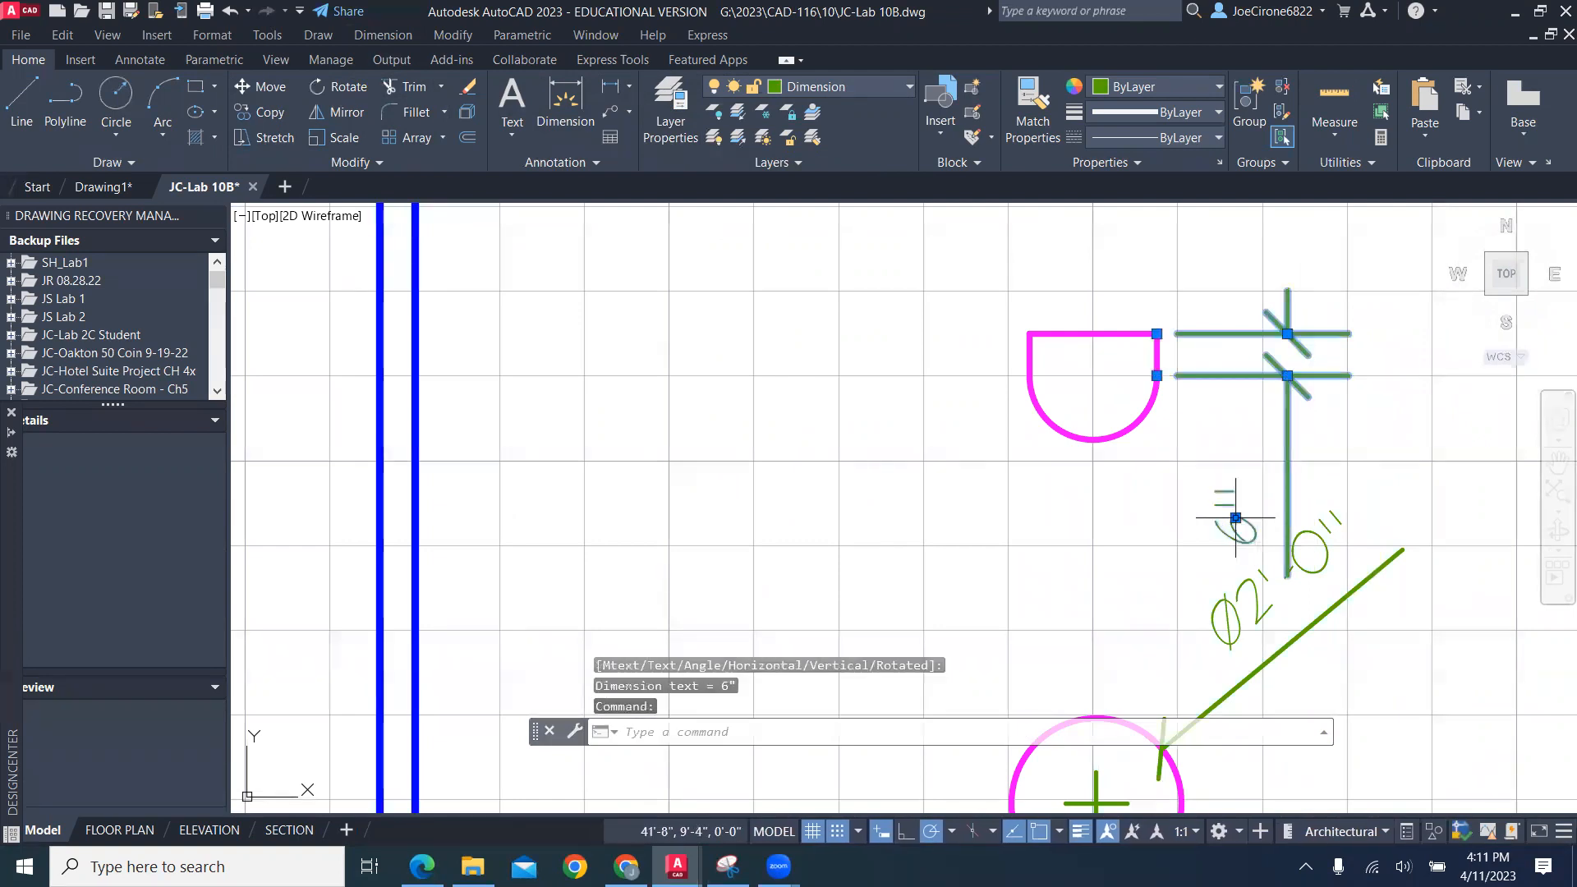
pyautogui.click(1236, 518)
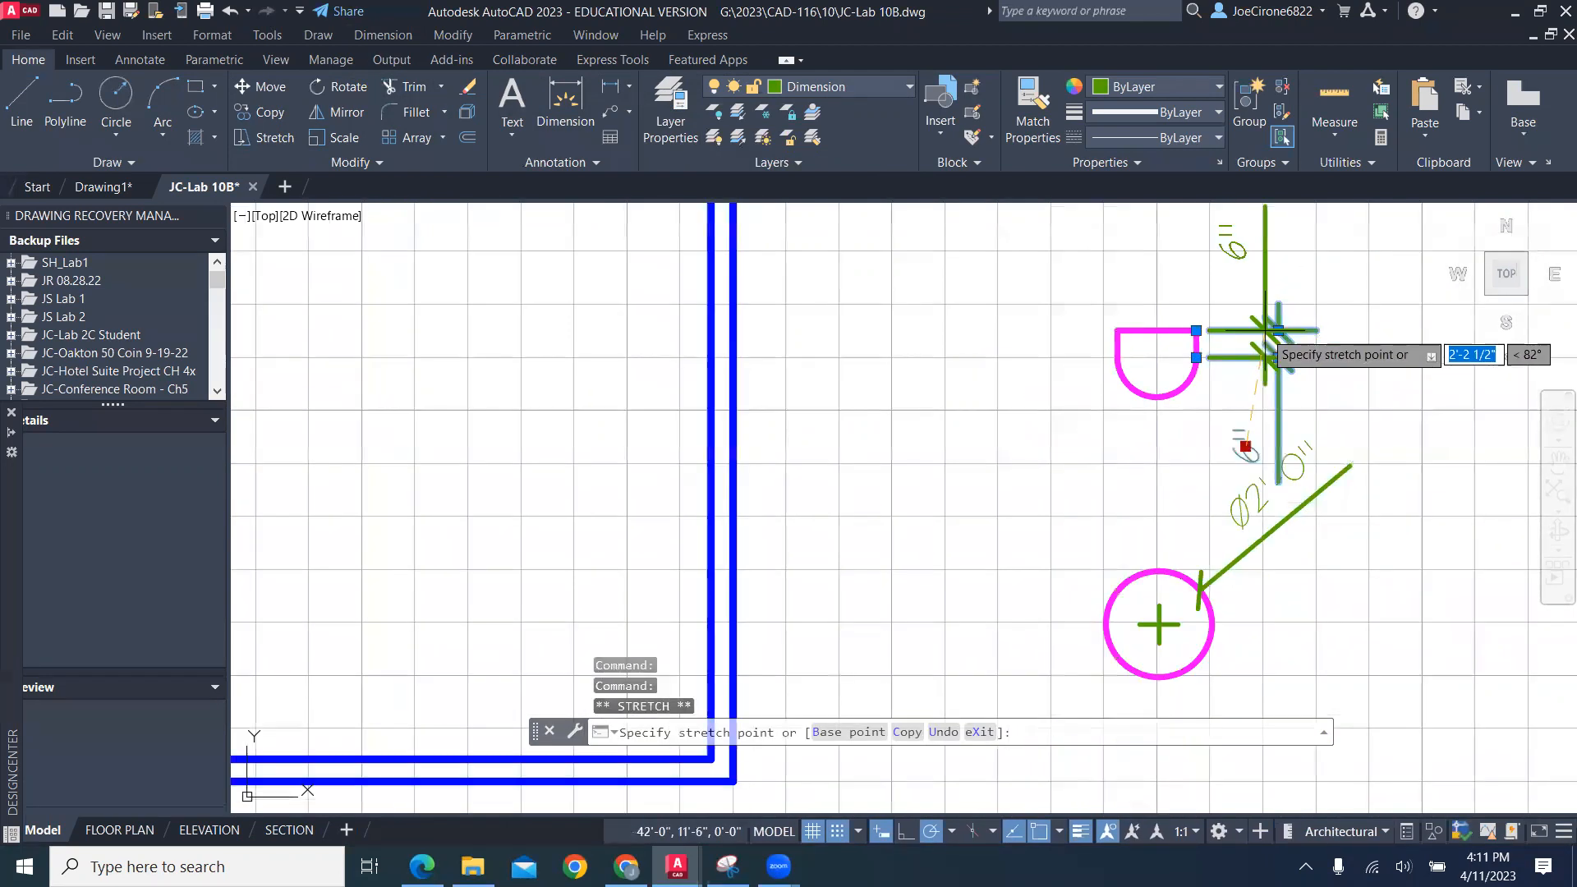
pyautogui.scroll(-3, 1244, 337)
pyautogui.press('Escape')
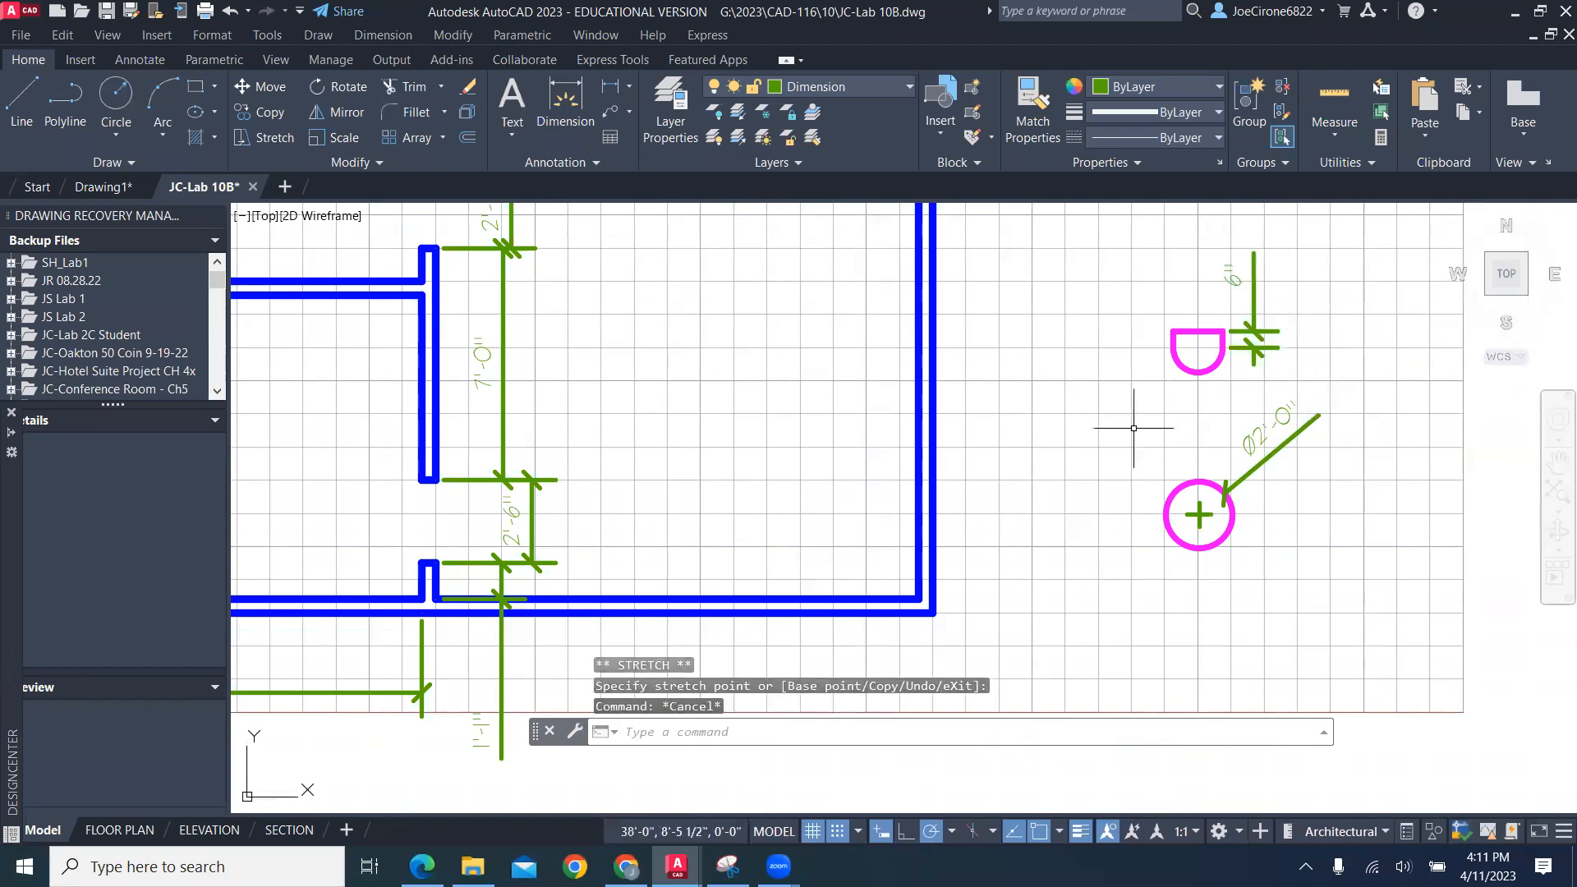
# Add a radius dimension to the chair's lower arc, placed to its lower left
pyautogui.scroll(3, 1189, 336)
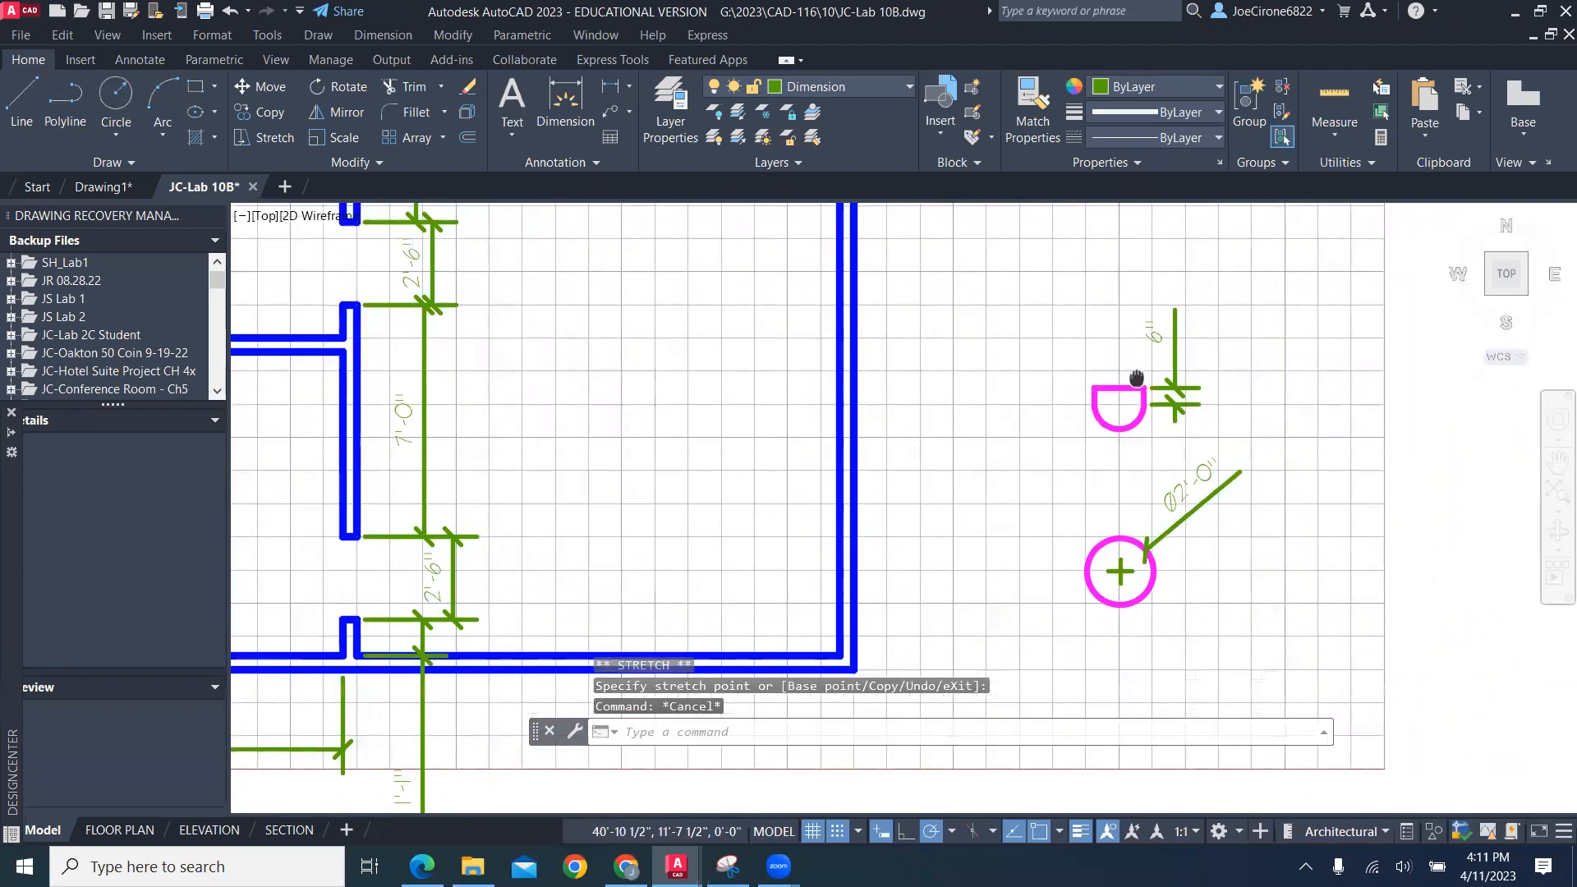
pyautogui.click(629, 88)
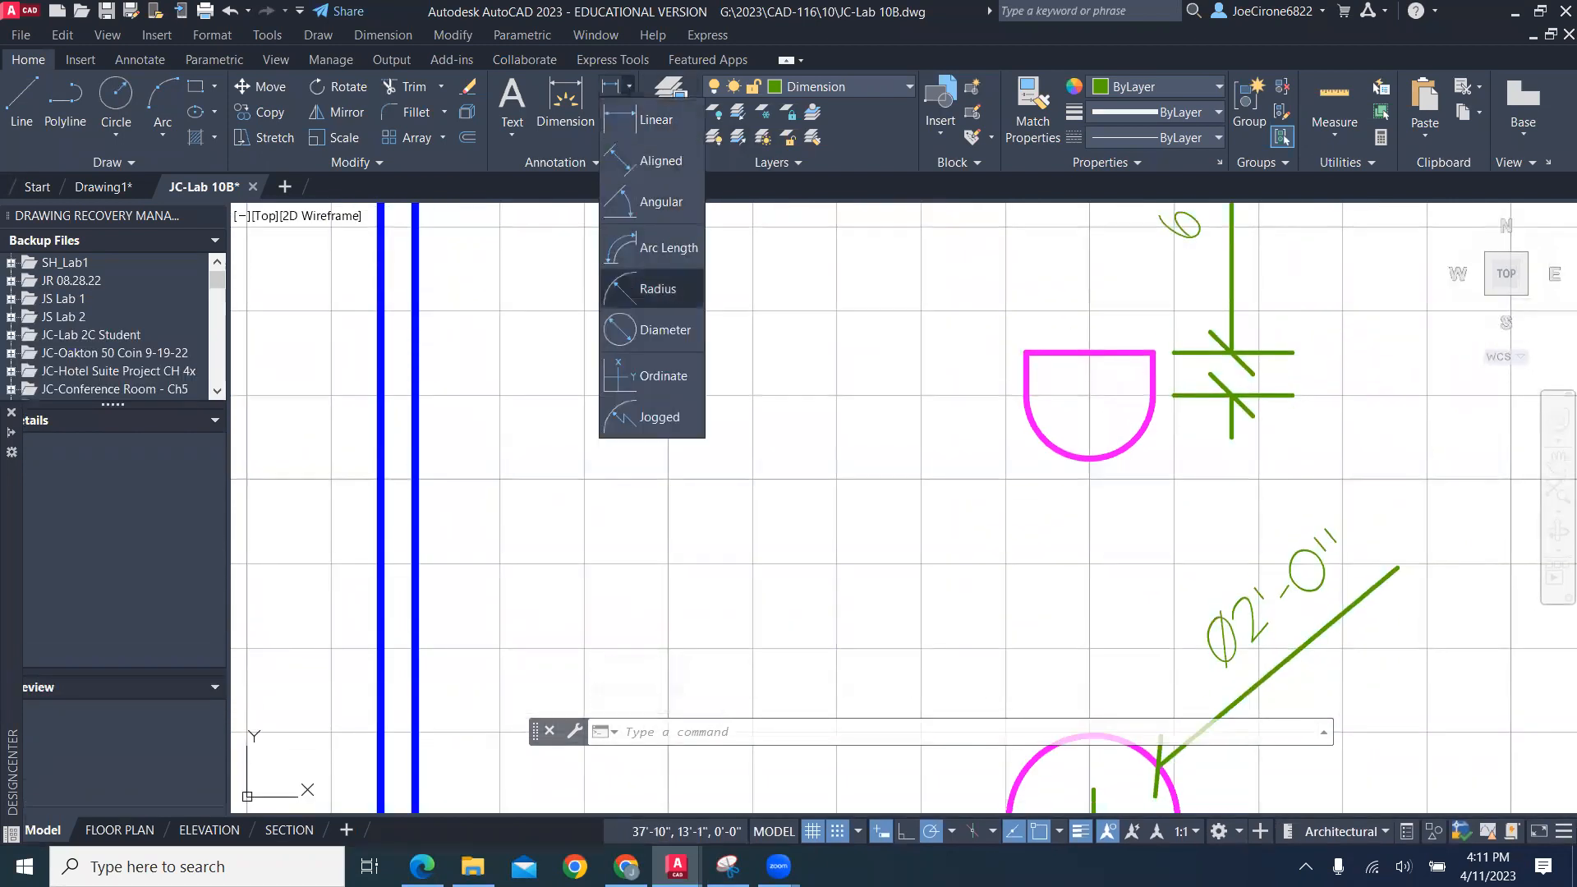
pyautogui.click(658, 288)
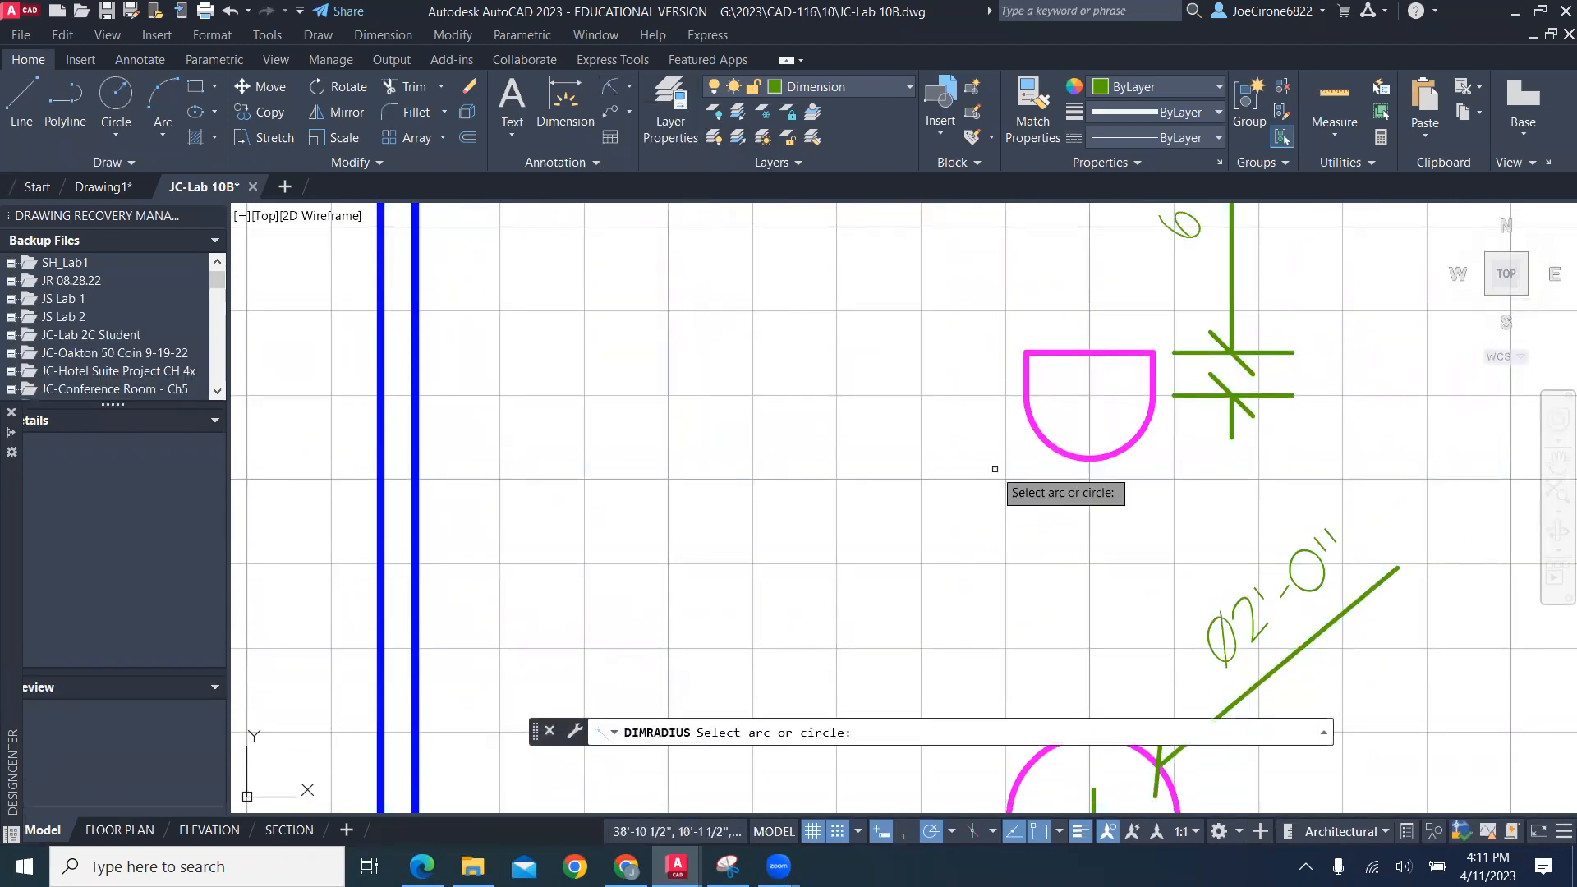
pyautogui.click(1045, 437)
pyautogui.click(868, 569)
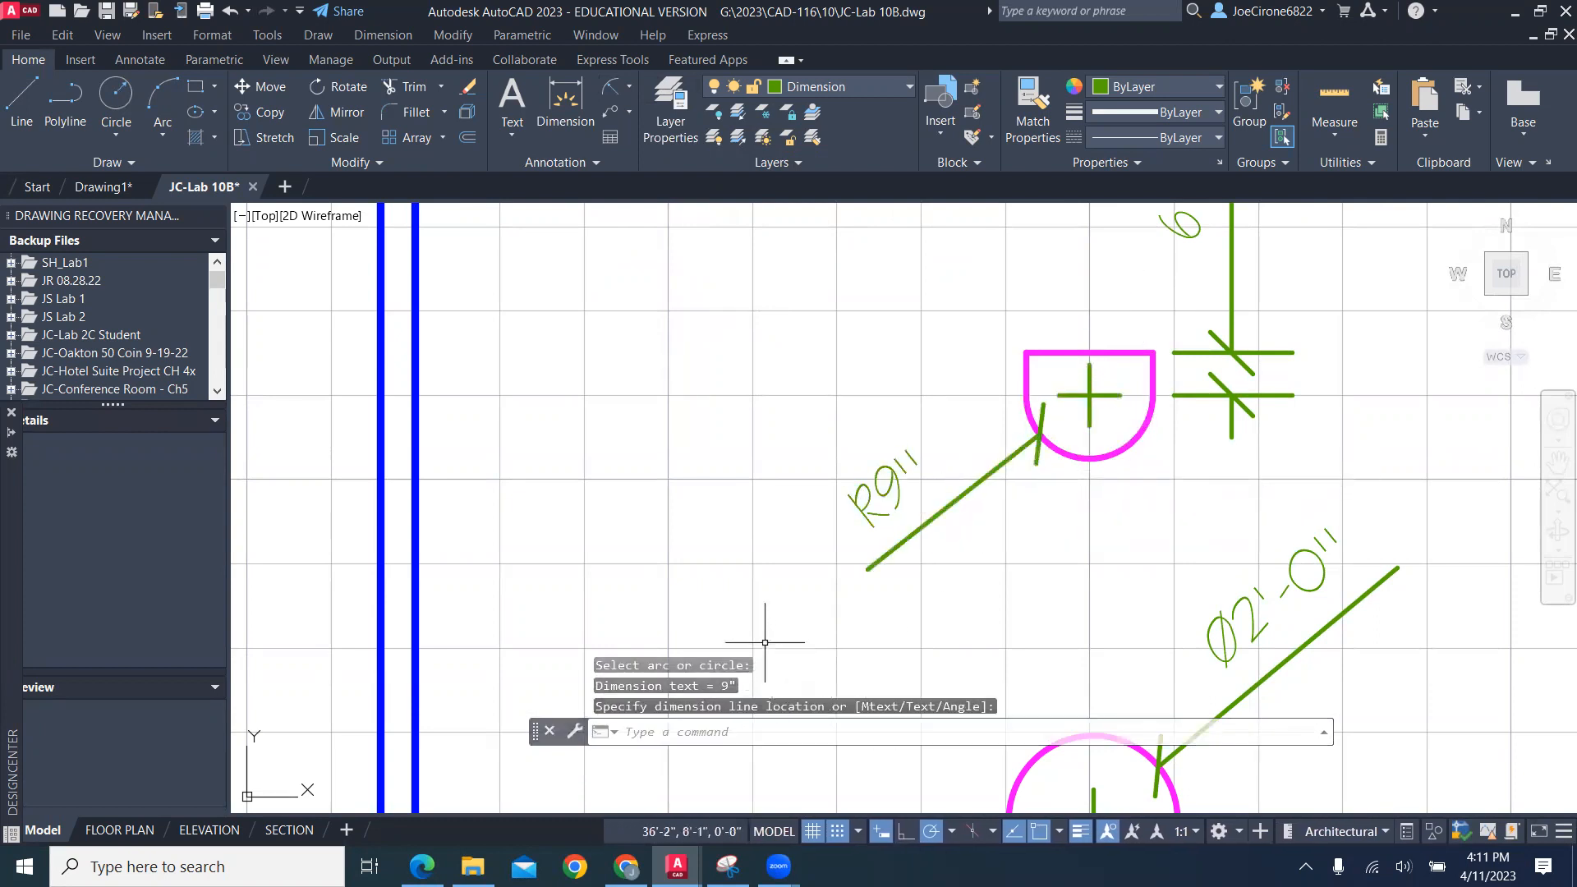
pyautogui.press('Return')
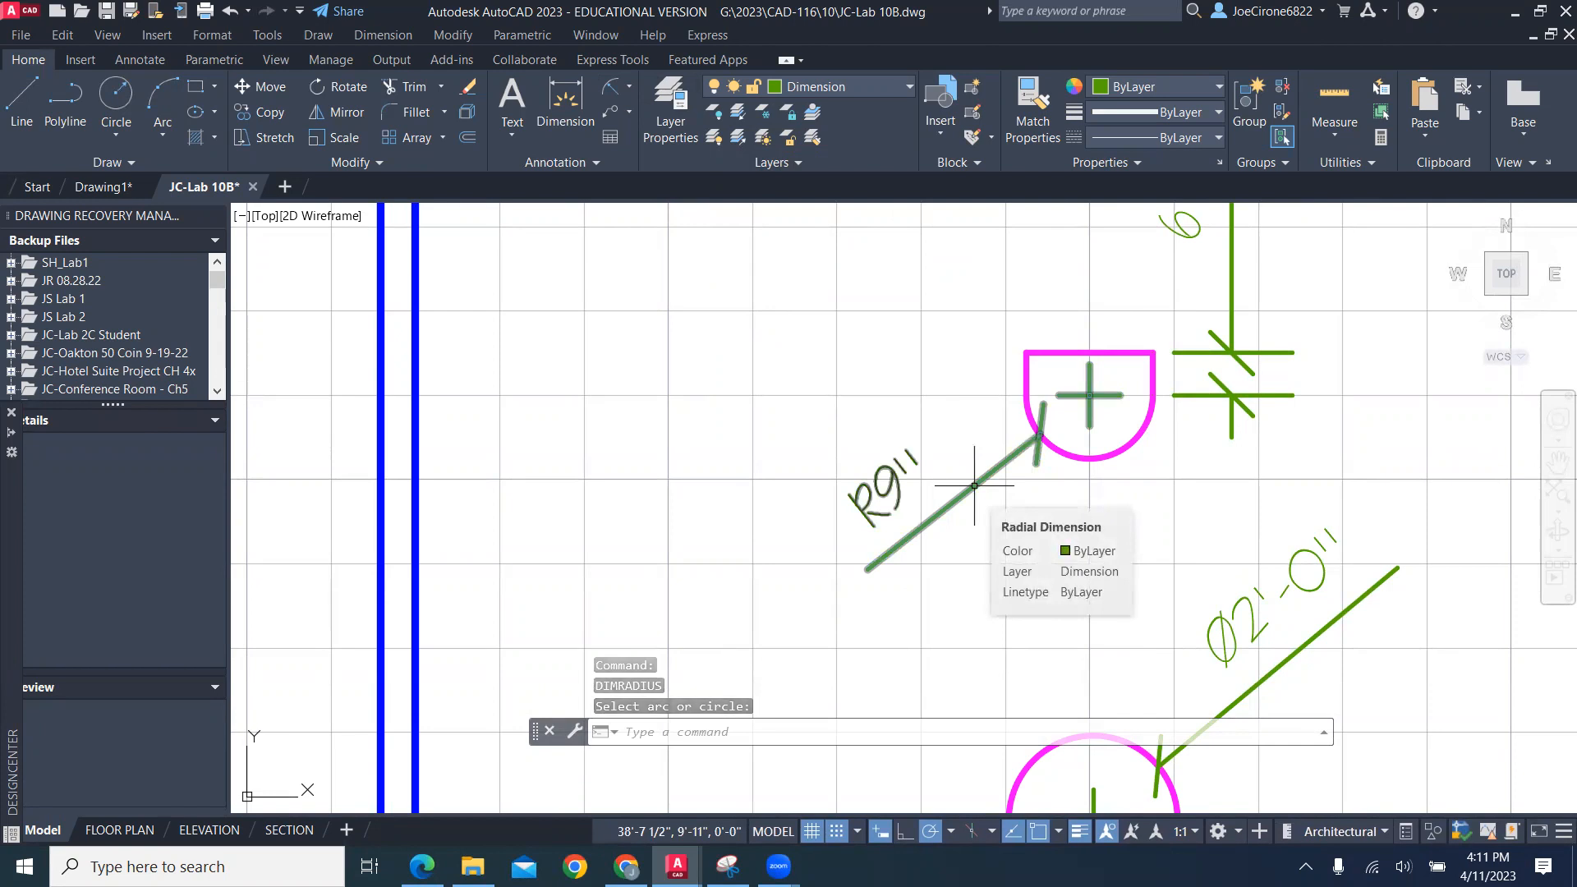
# Open the properties of the chair's radius dimension and reposition and widen the palette so its settings are readable
pyautogui.click(974, 486)
pyautogui.rightClick(993, 523)
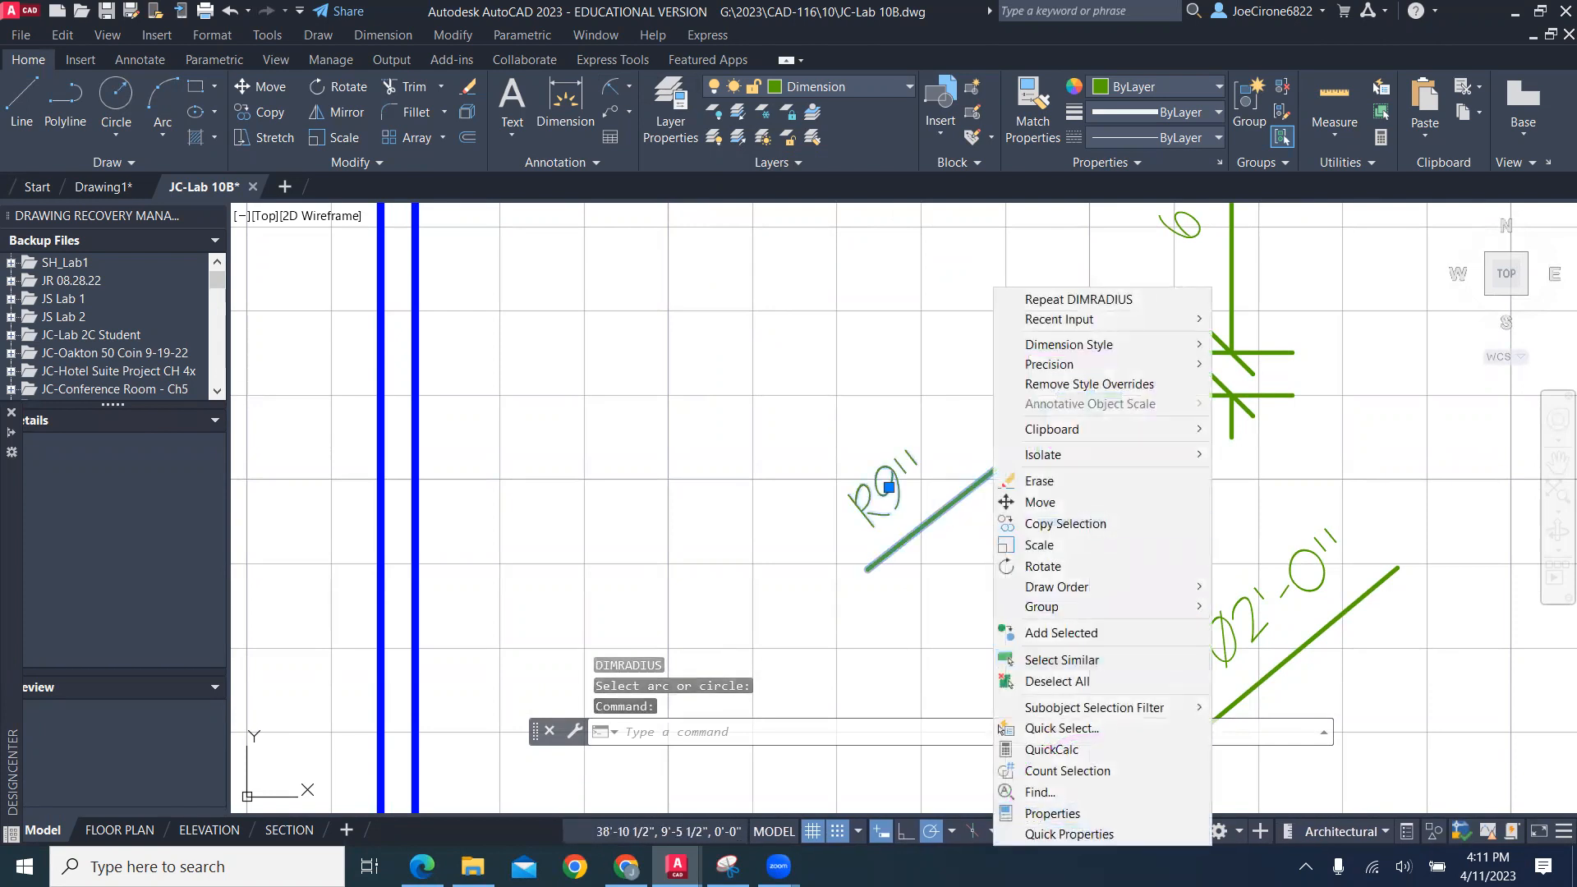
pyautogui.click(1052, 814)
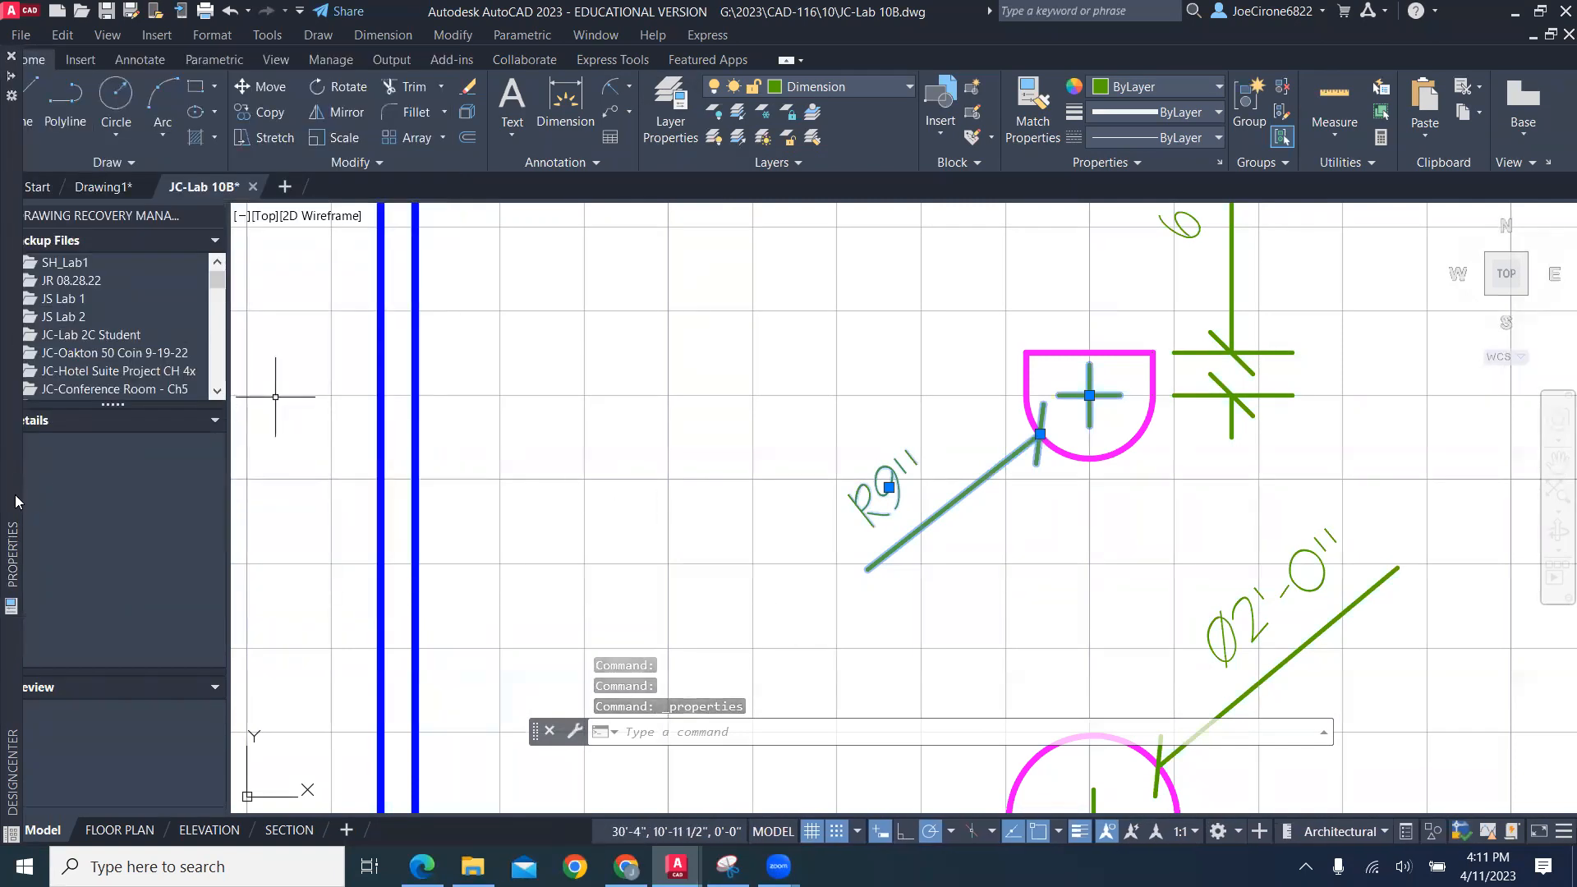
pyautogui.moveTo(15, 494)
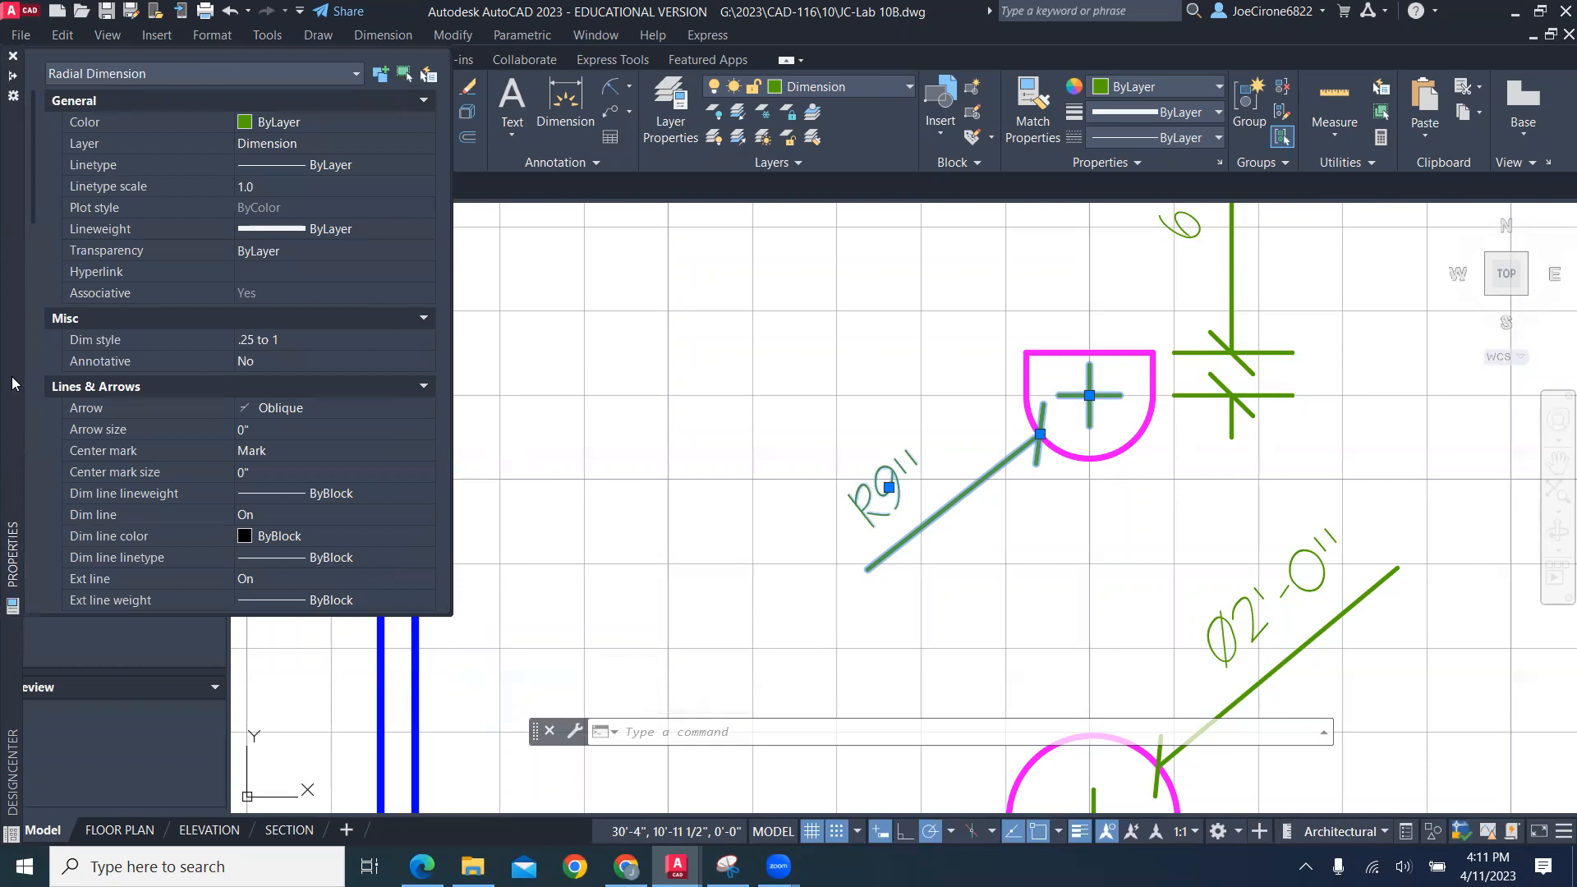
pyautogui.moveTo(90, 389)
pyautogui.mouseDown()
pyautogui.moveTo(527, 388)
pyautogui.moveTo(443, 404)
pyautogui.mouseUp()
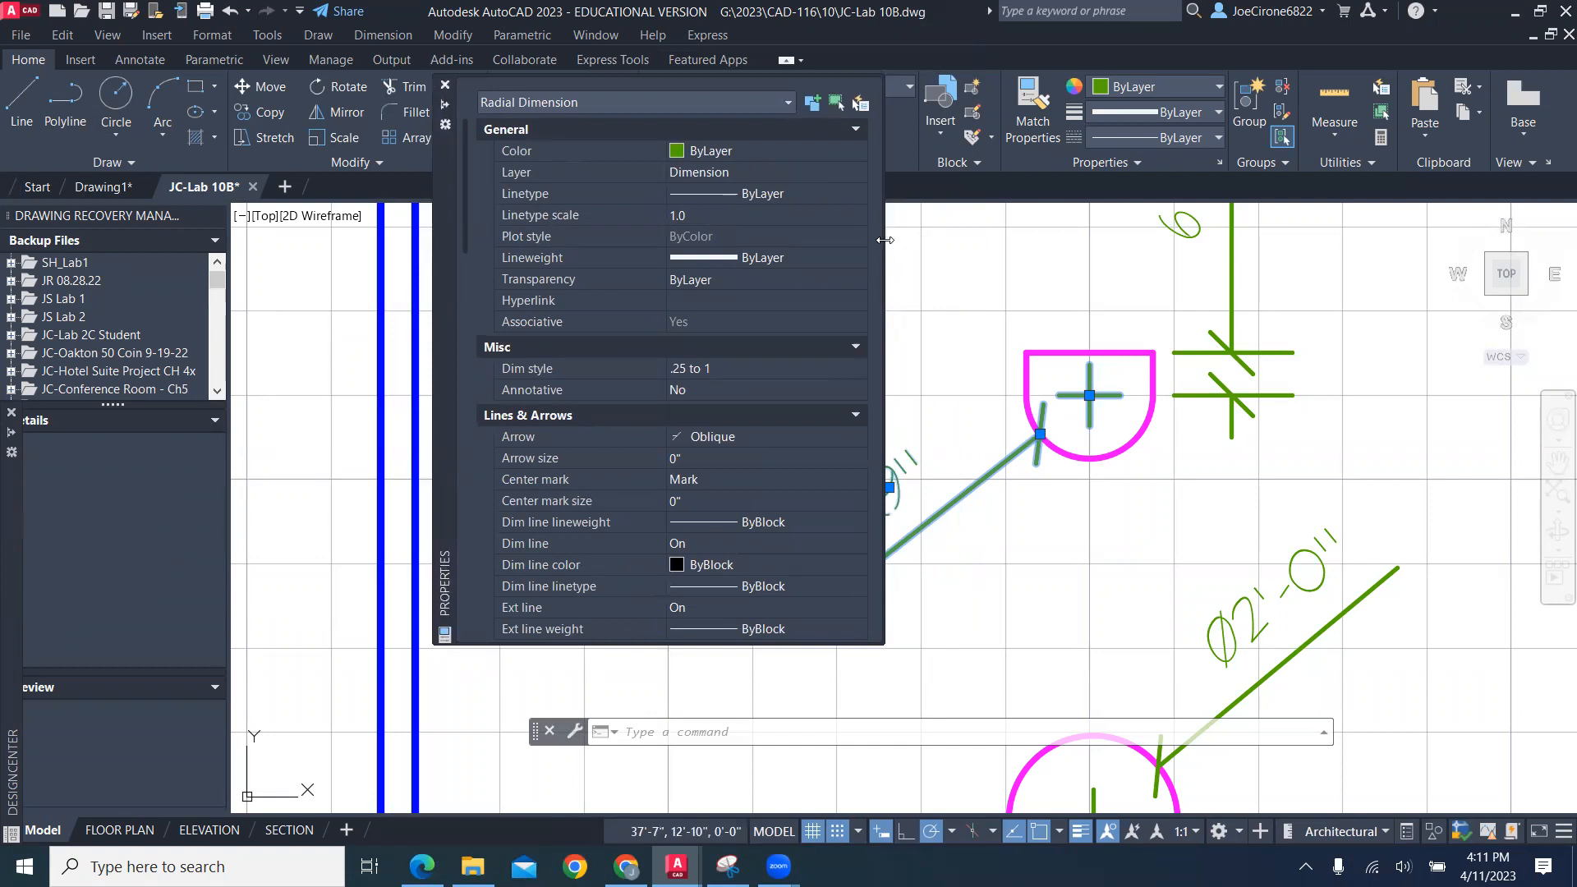
pyautogui.moveTo(885, 240); pyautogui.dragTo(1148, 243)
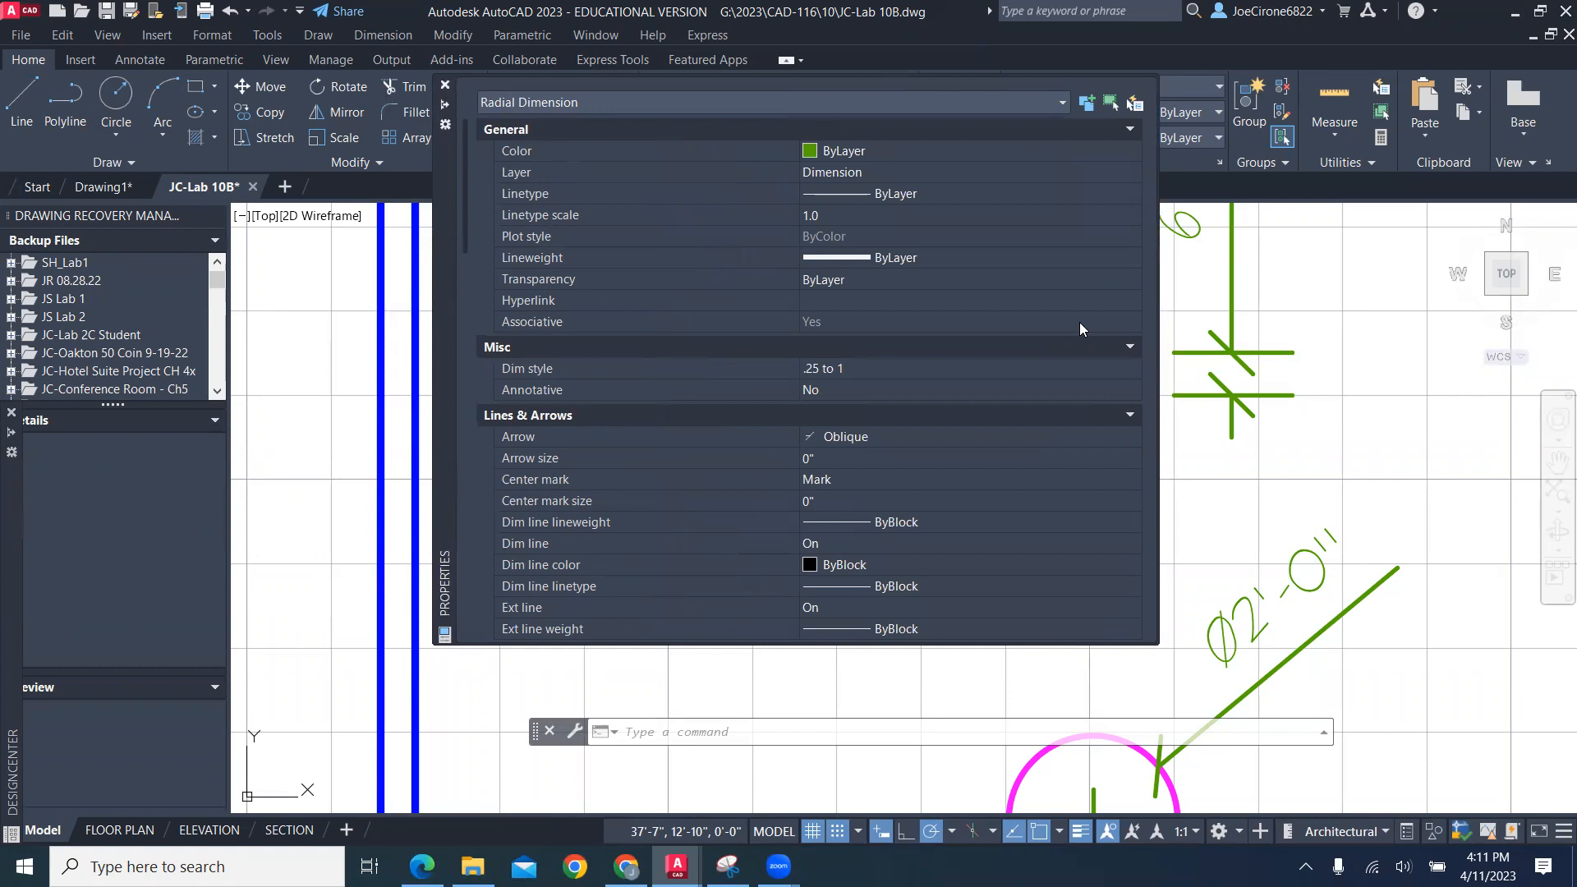
# Set the arrowhead of the chair's radius dimension to Closed
pyautogui.scroll(-10, 980, 347)
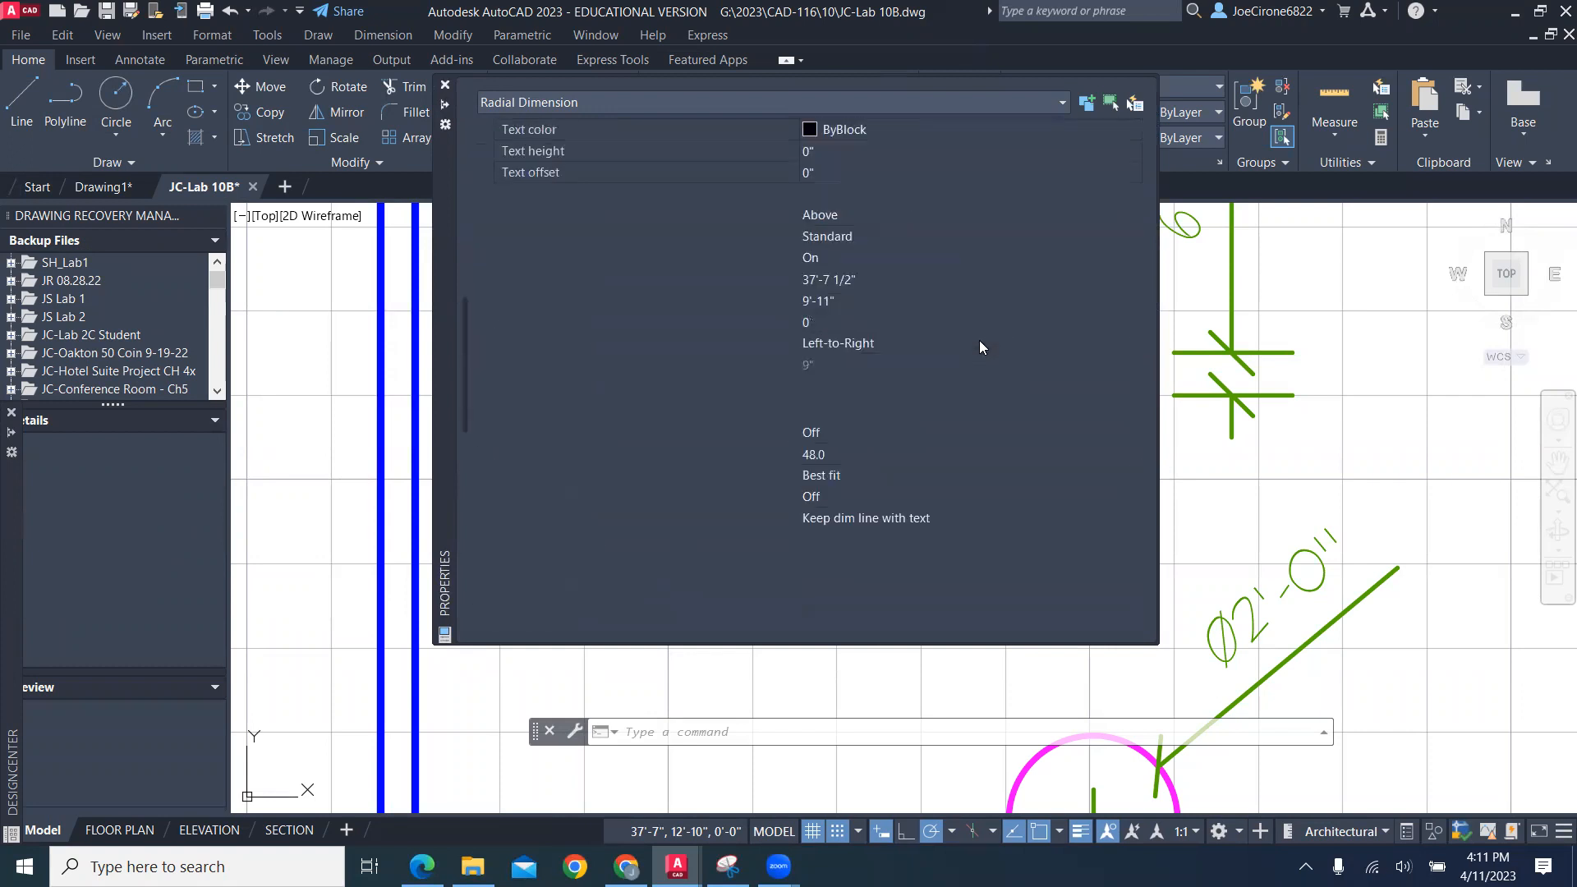
pyautogui.scroll(-2, 980, 341)
pyautogui.scroll(3, 979, 341)
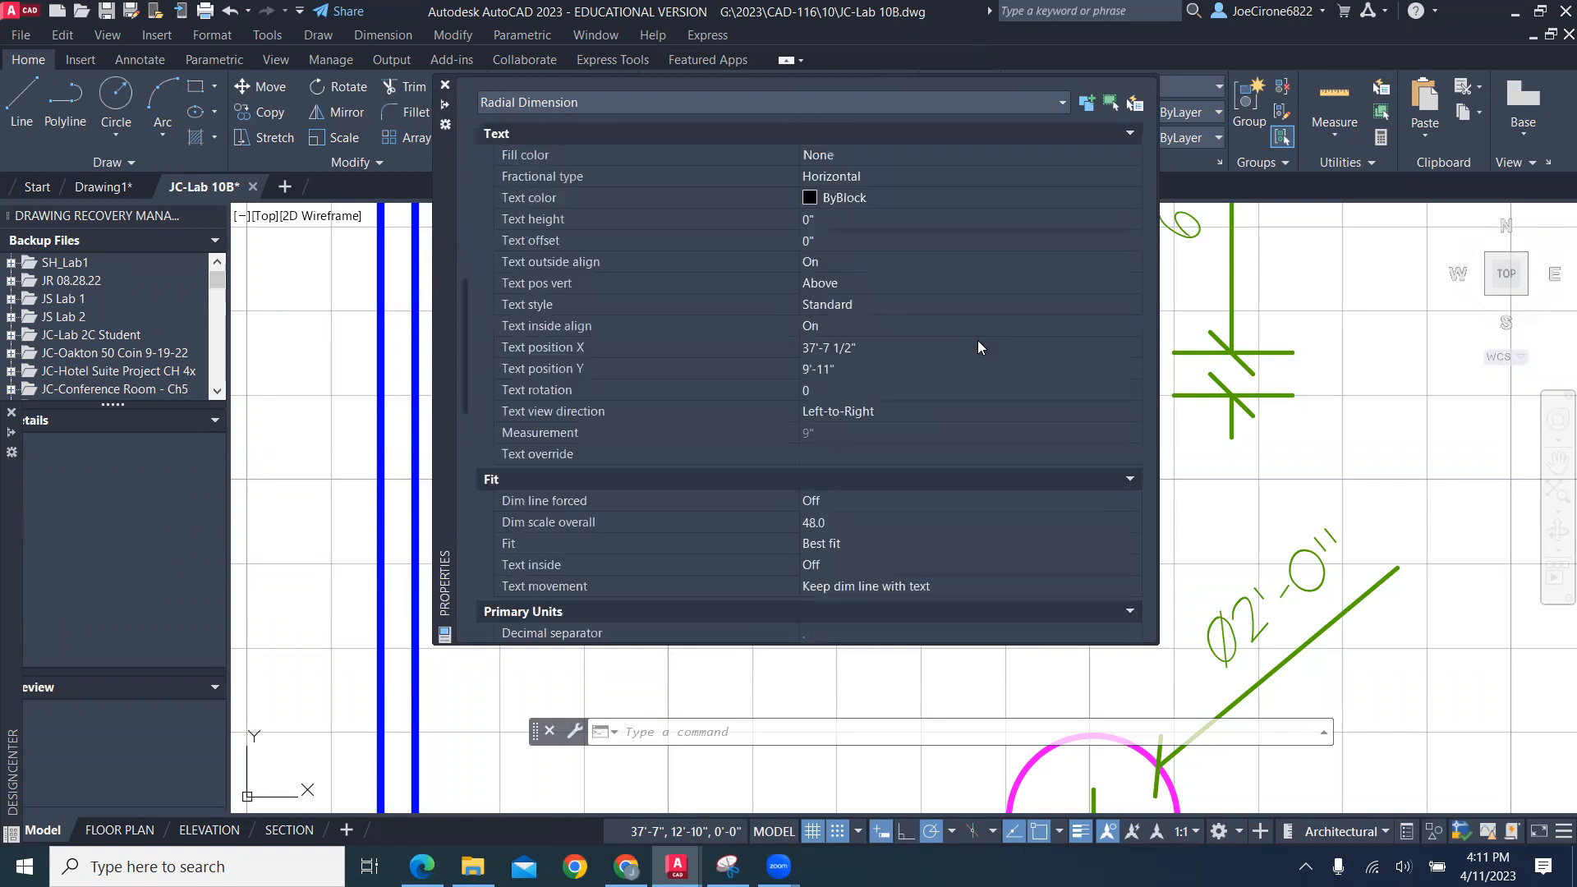
pyautogui.scroll(5, 978, 346)
pyautogui.scroll(2, 978, 347)
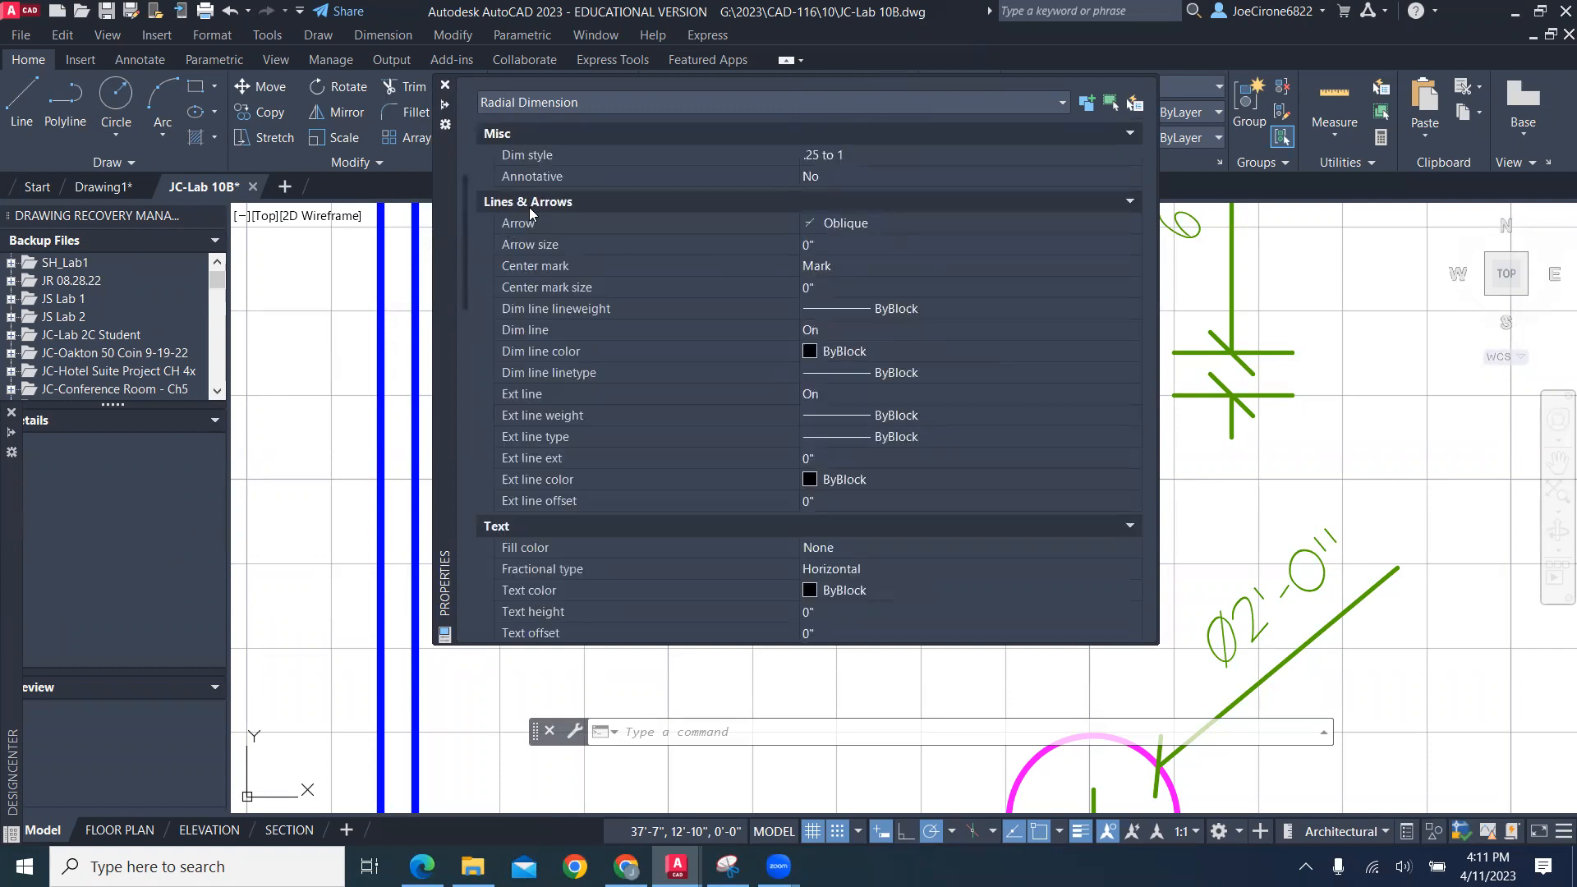
pyautogui.click(853, 221)
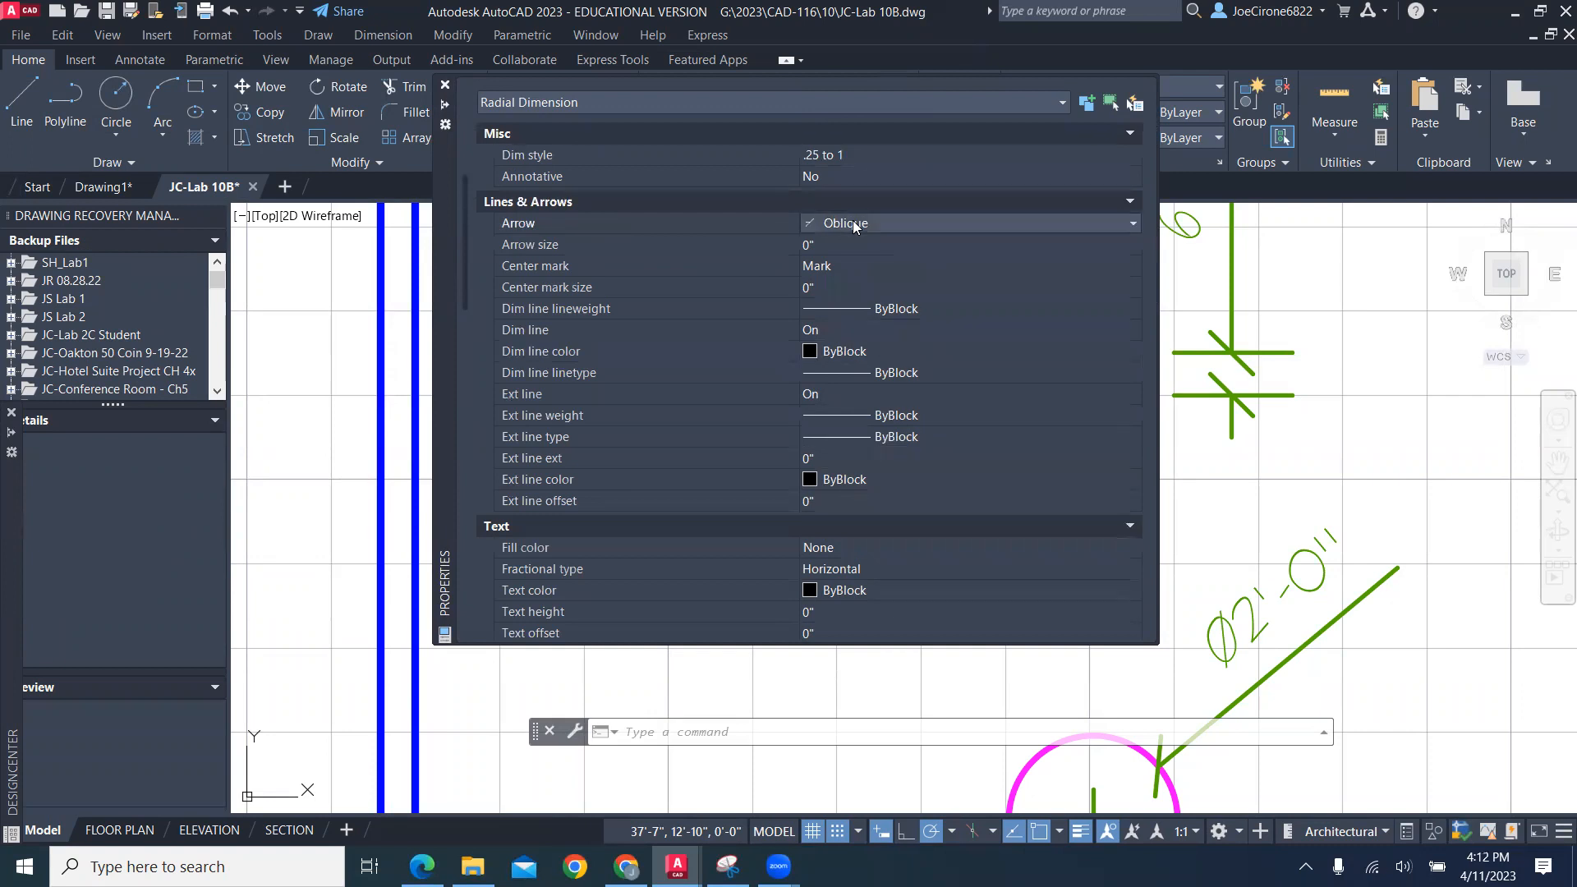
pyautogui.click(1134, 223)
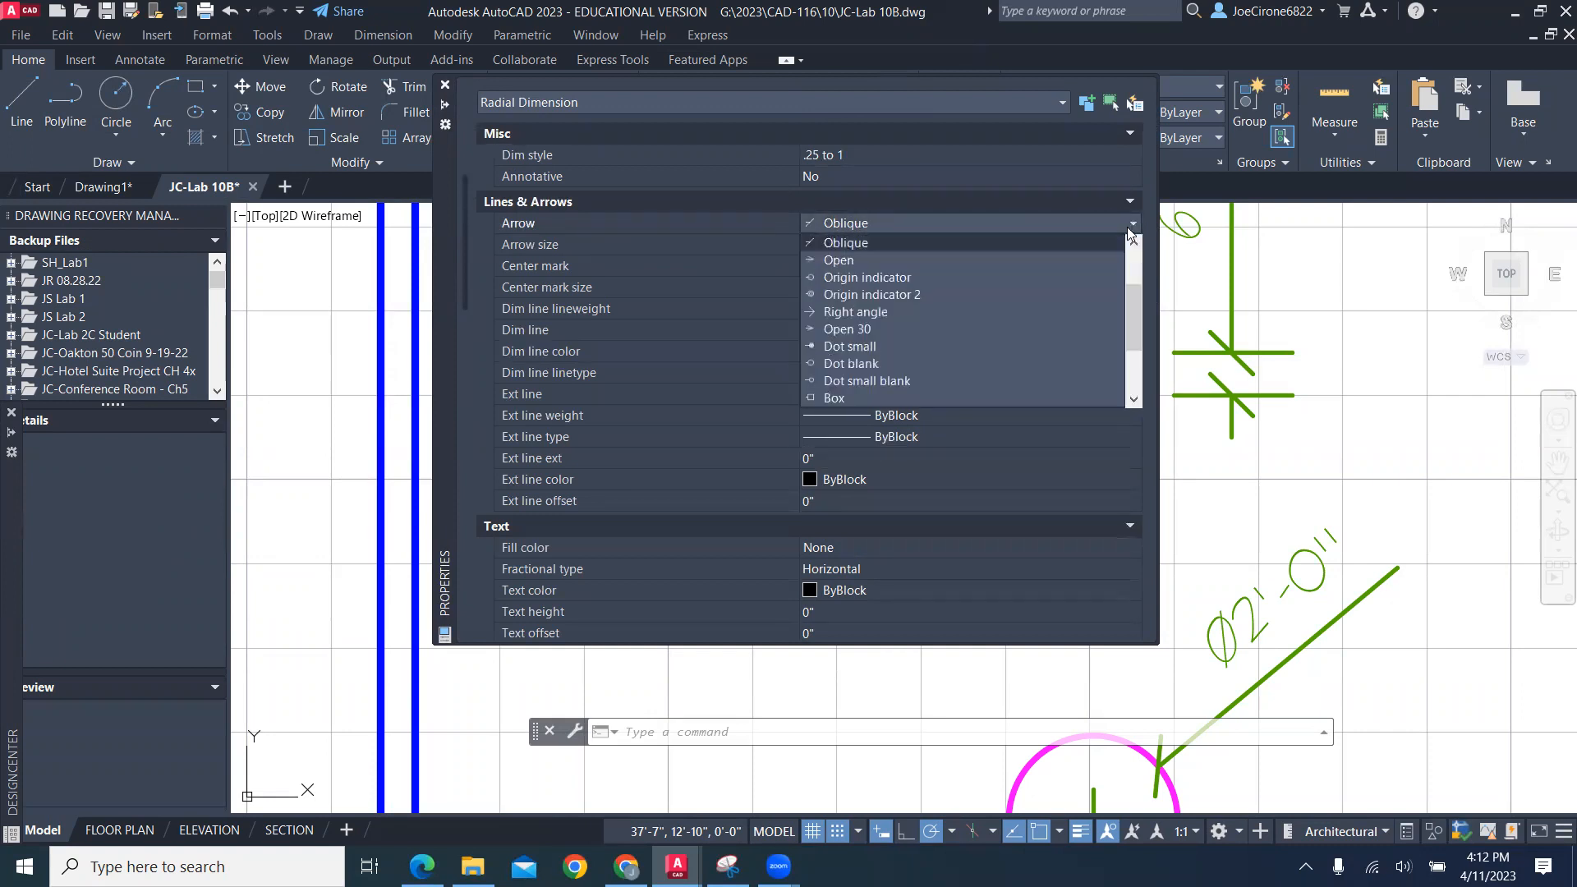
pyautogui.moveTo(1137, 313); pyautogui.dragTo(1147, 278)
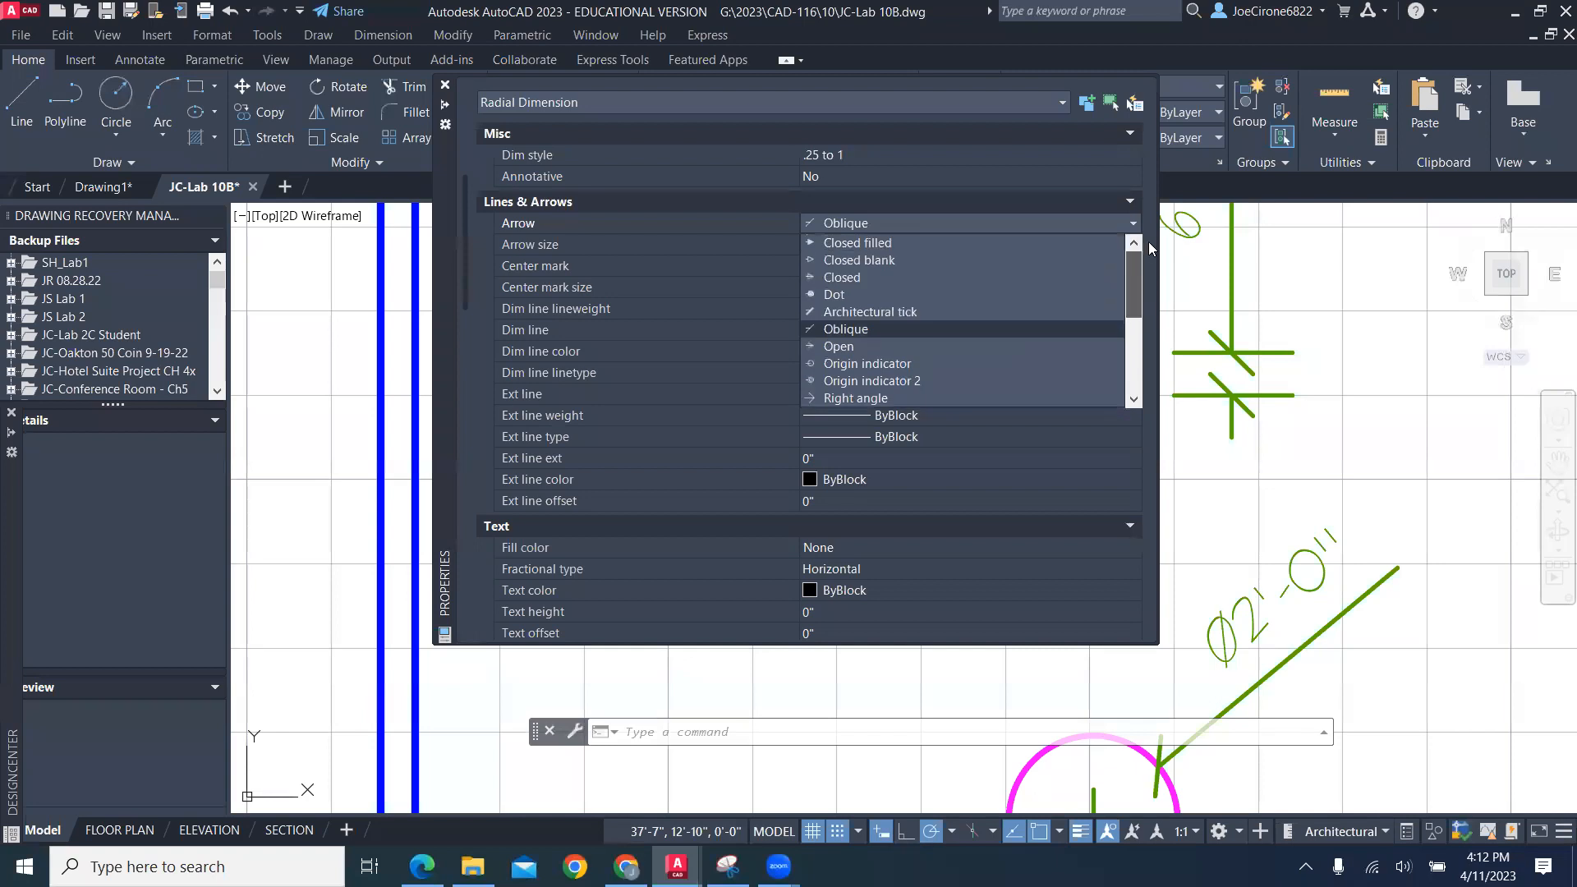
pyautogui.click(902, 278)
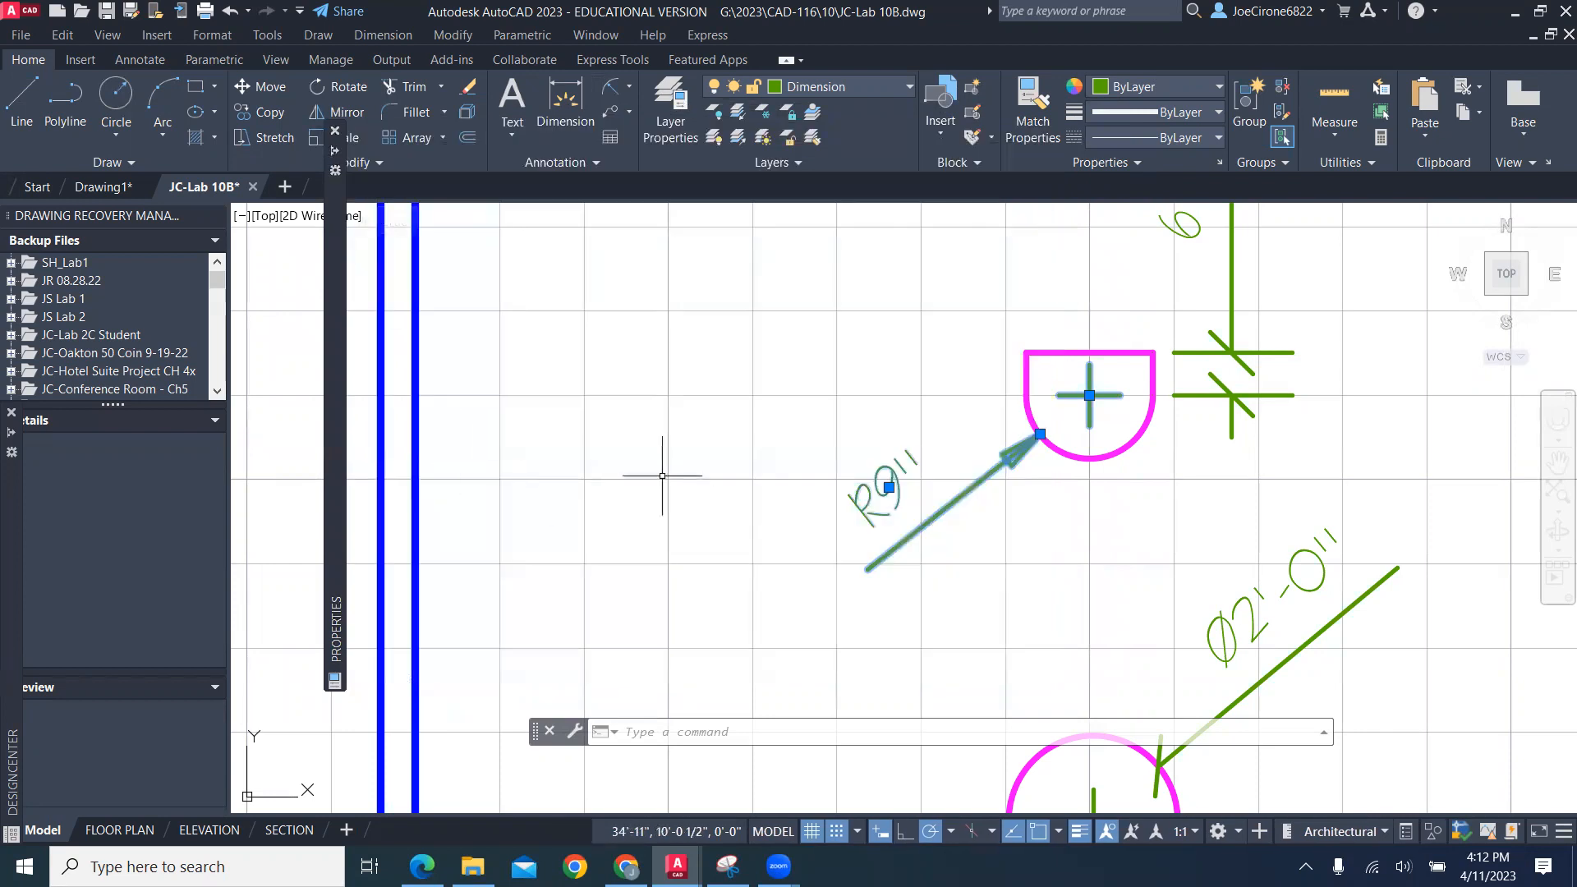
pyautogui.press('Escape')
# Match the properties of the chair's radius dimension onto the table's diameter dimension
pyautogui.moveTo(1113, 521); pyautogui.dragTo(790, 408, button='middle')
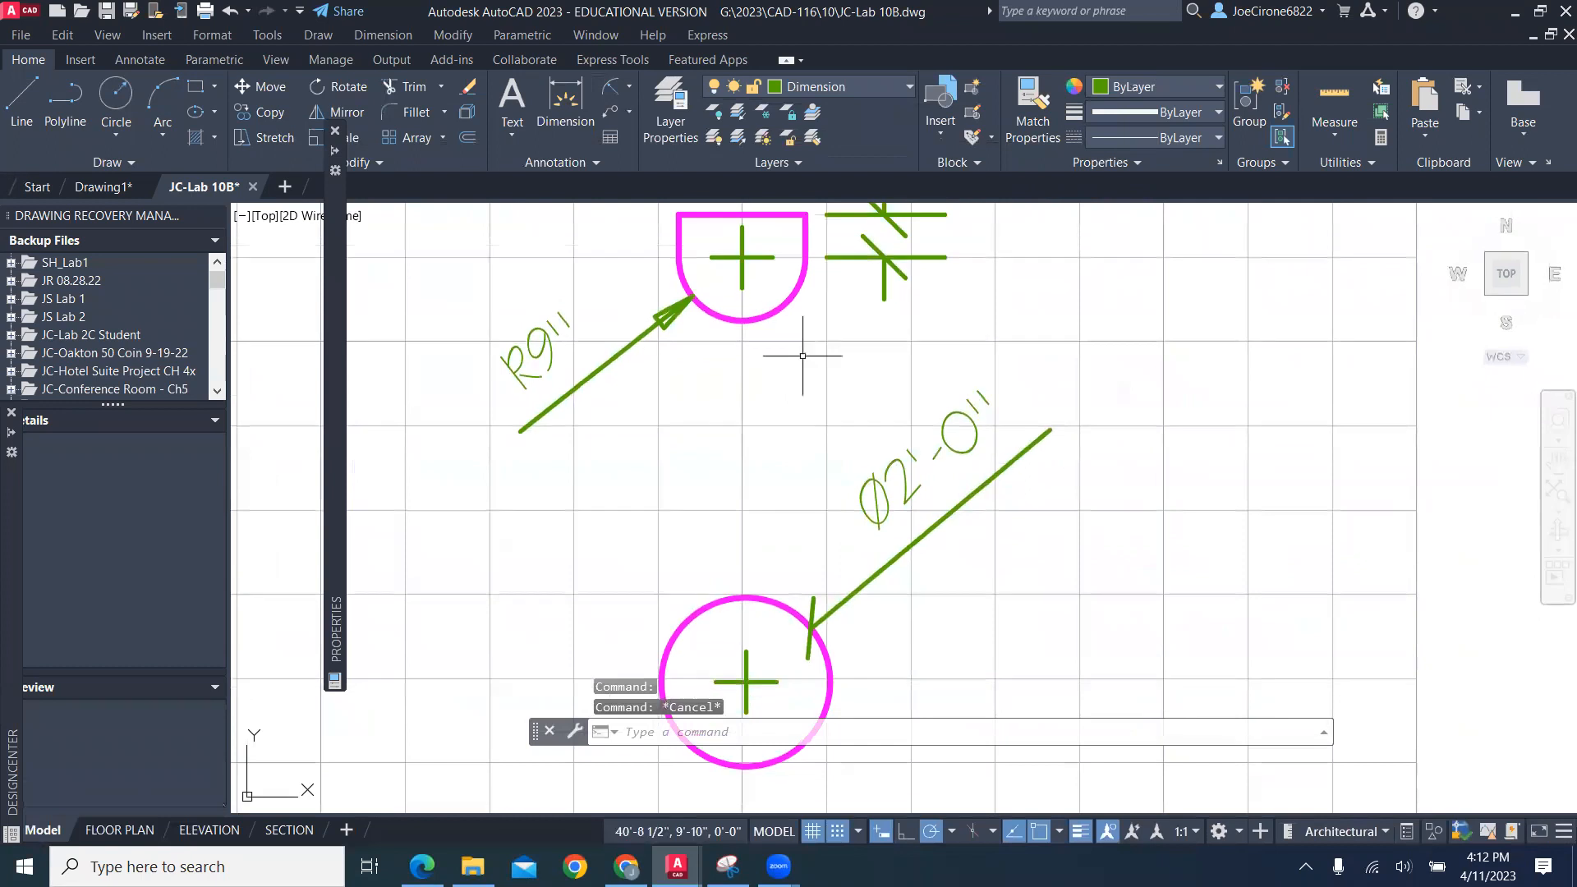
pyautogui.click(1033, 105)
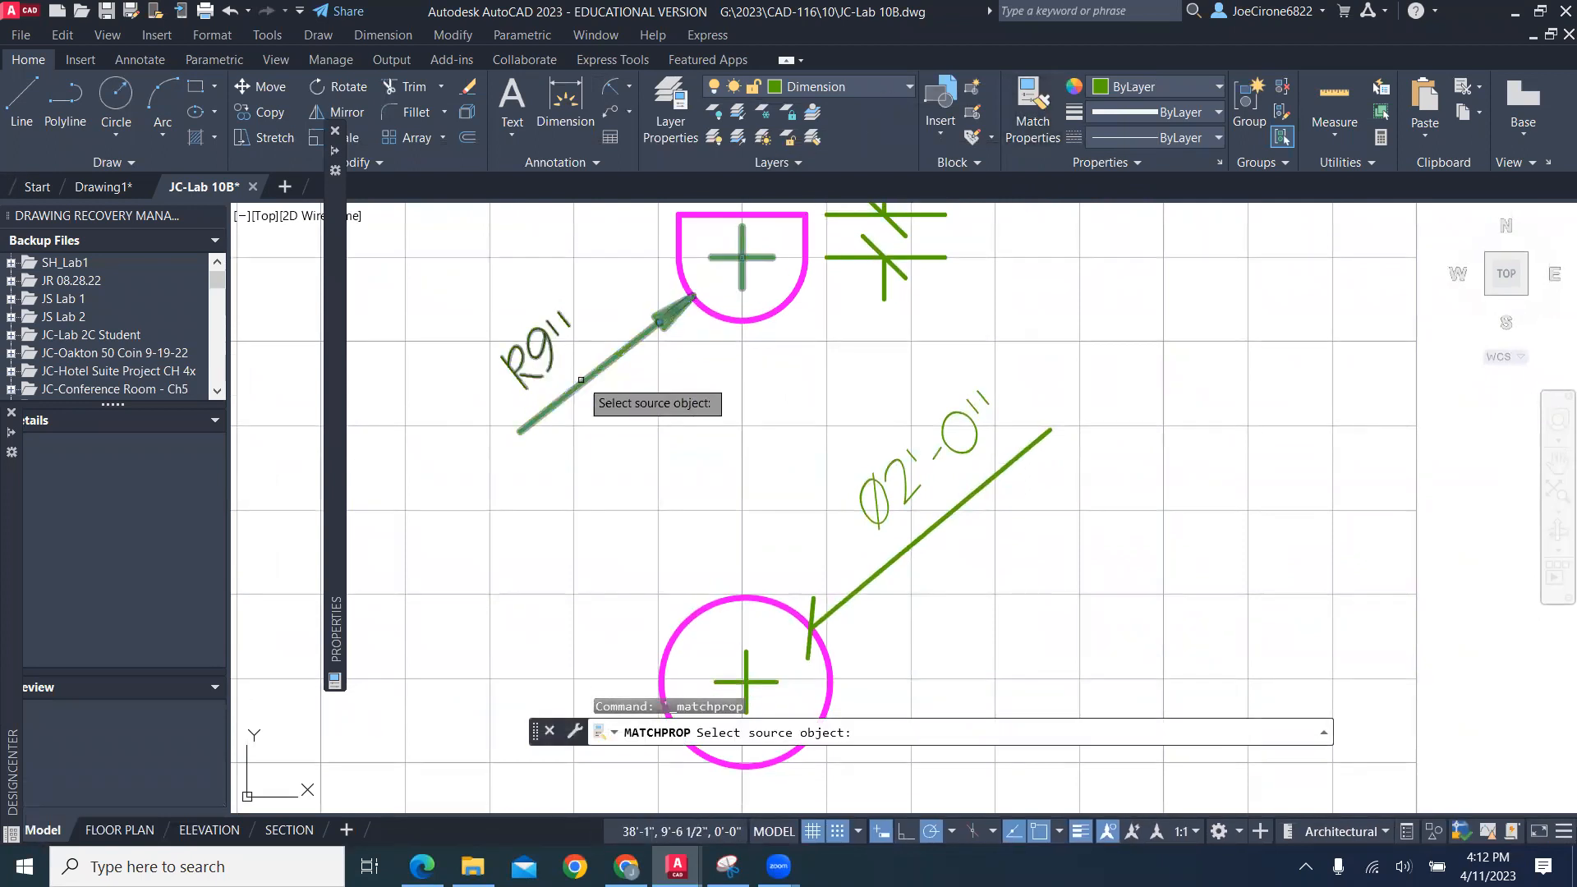
pyautogui.click(576, 387)
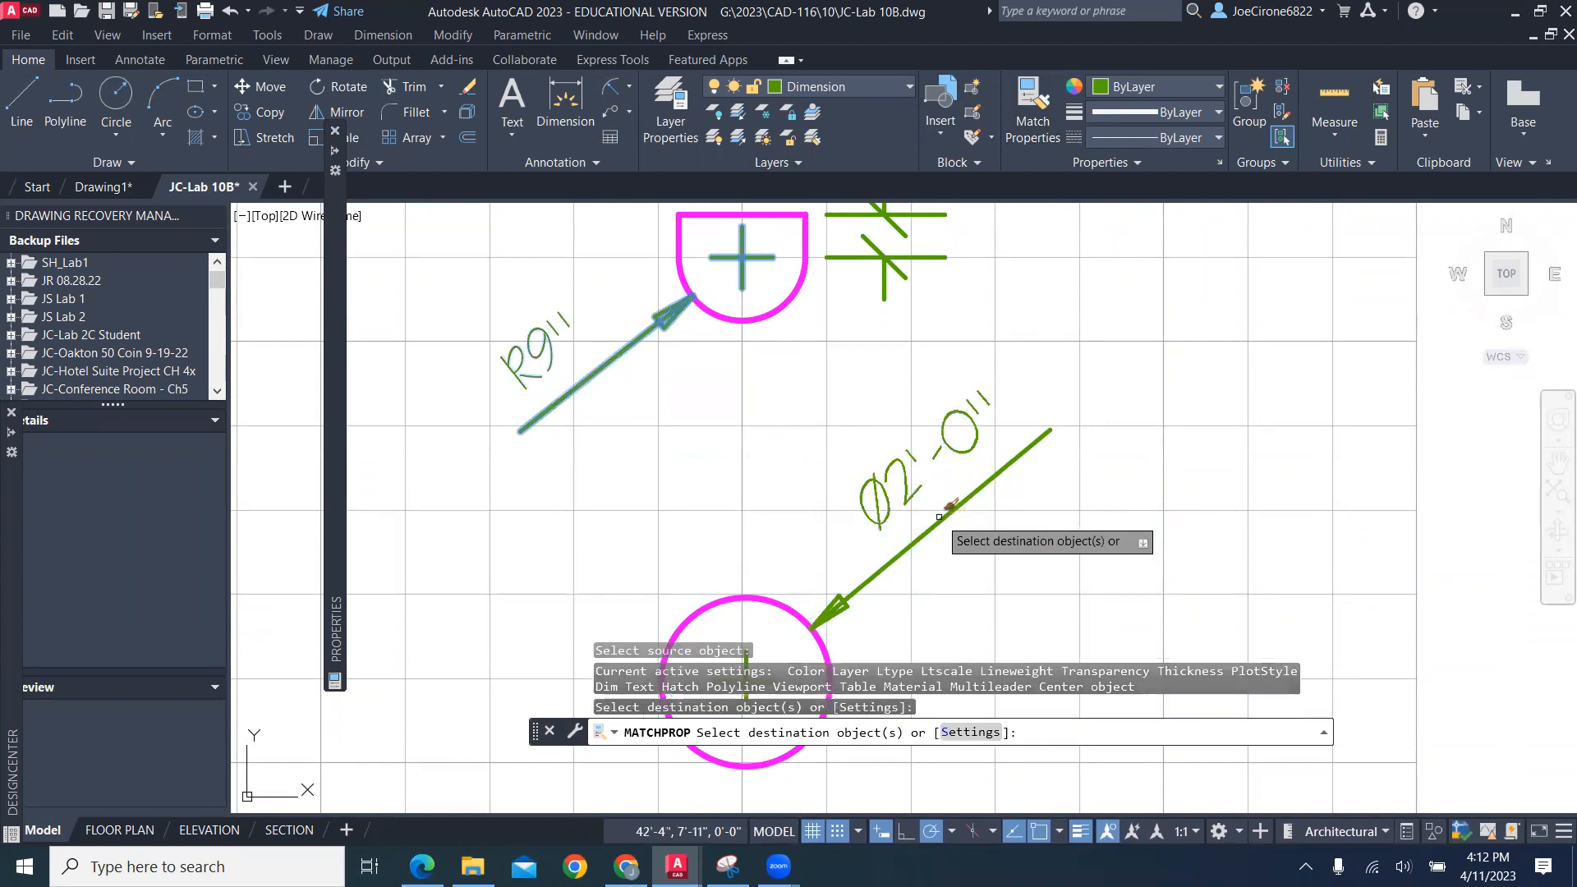
pyautogui.press('Return')
# Make the Furniture layer current and check the desk's size in Figure 21.50 in the browser's textbook page
pyautogui.scroll(-3, 974, 481)
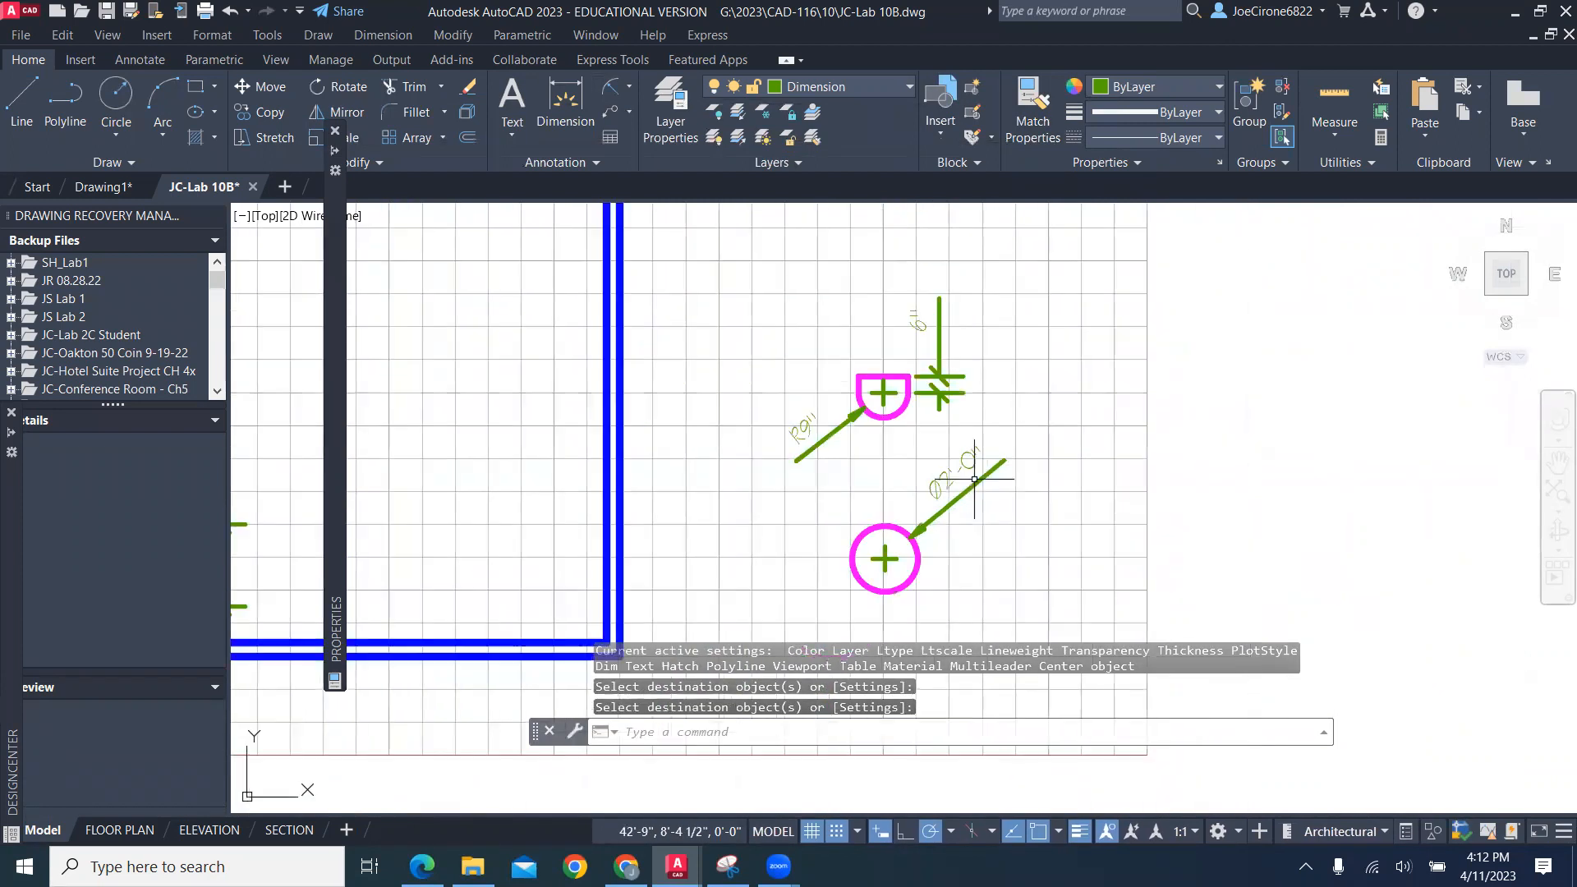
pyautogui.moveTo(996, 458); pyautogui.dragTo(488, 458, button='middle')
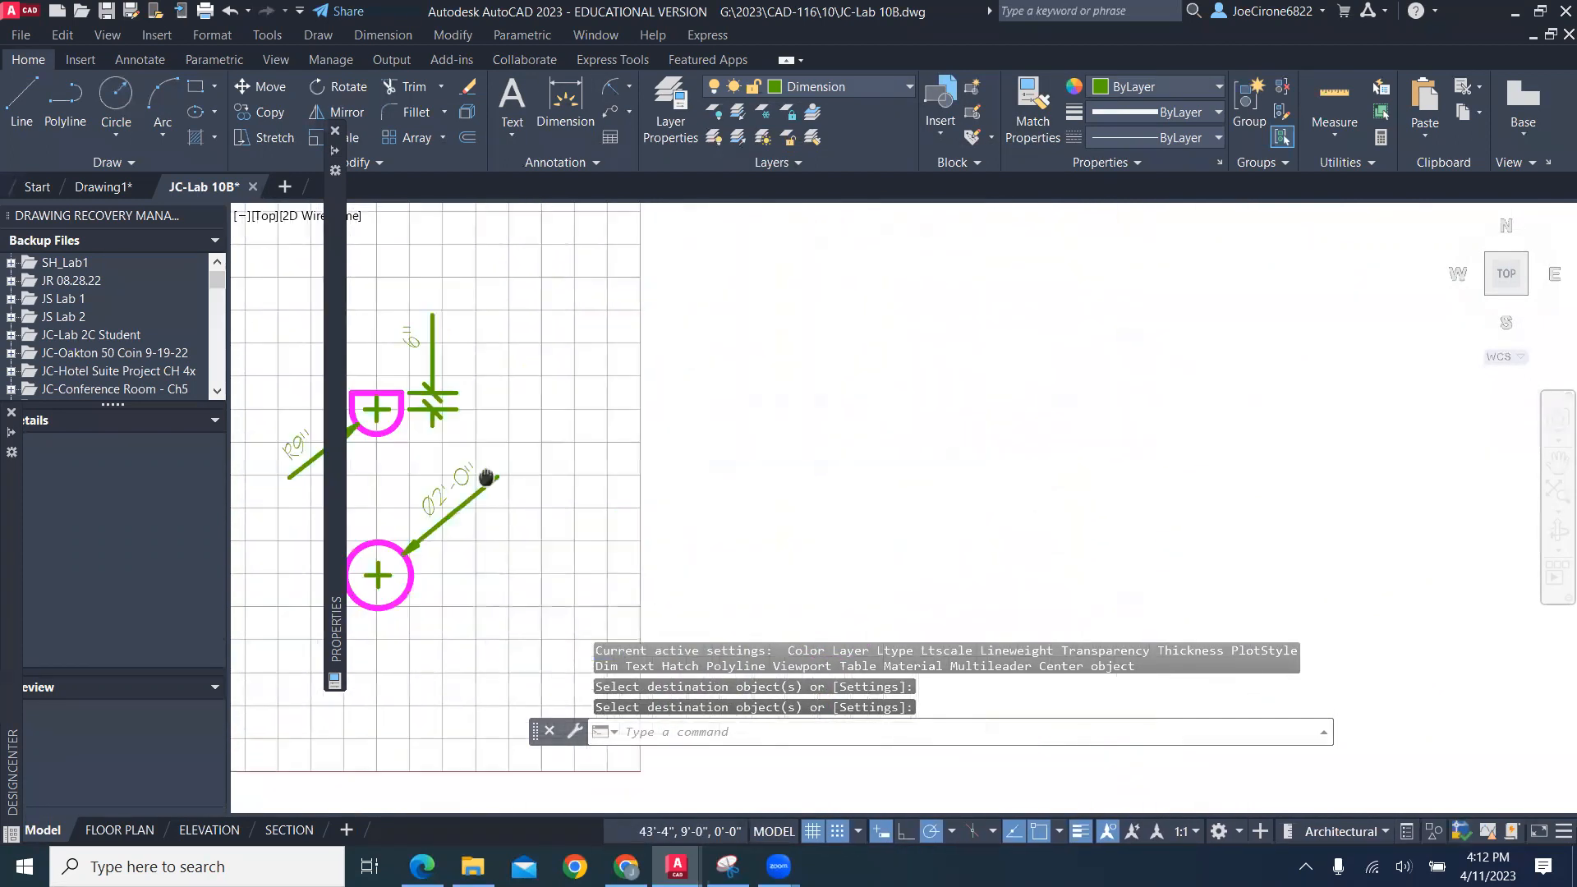
pyautogui.click(899, 86)
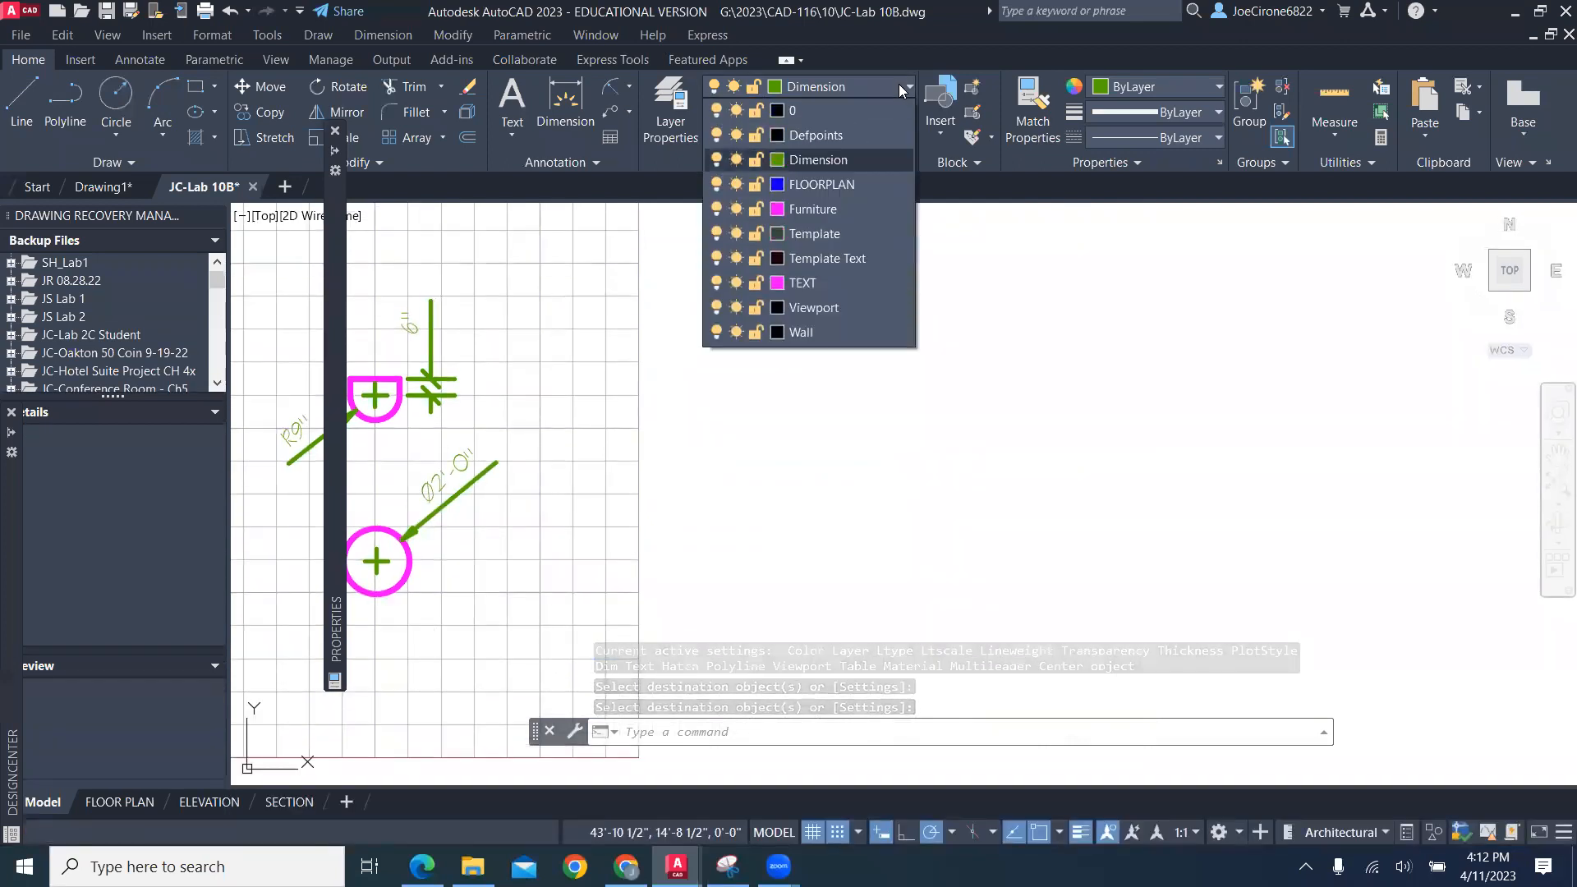
pyautogui.click(818, 219)
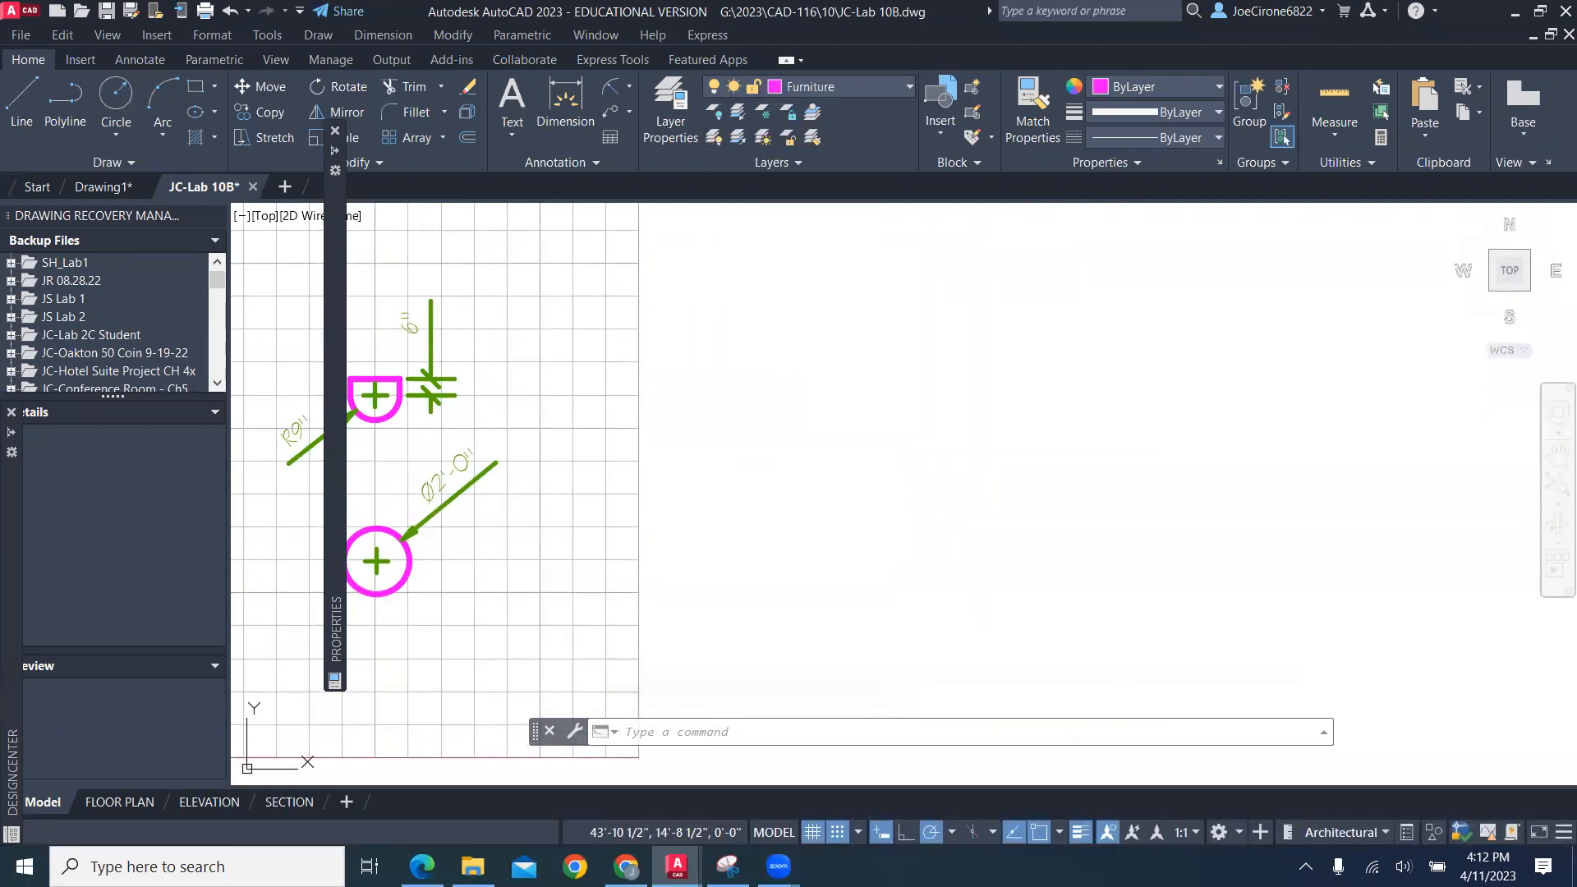
pyautogui.moveTo(311, 320); pyautogui.dragTo(588, 336, button='middle')
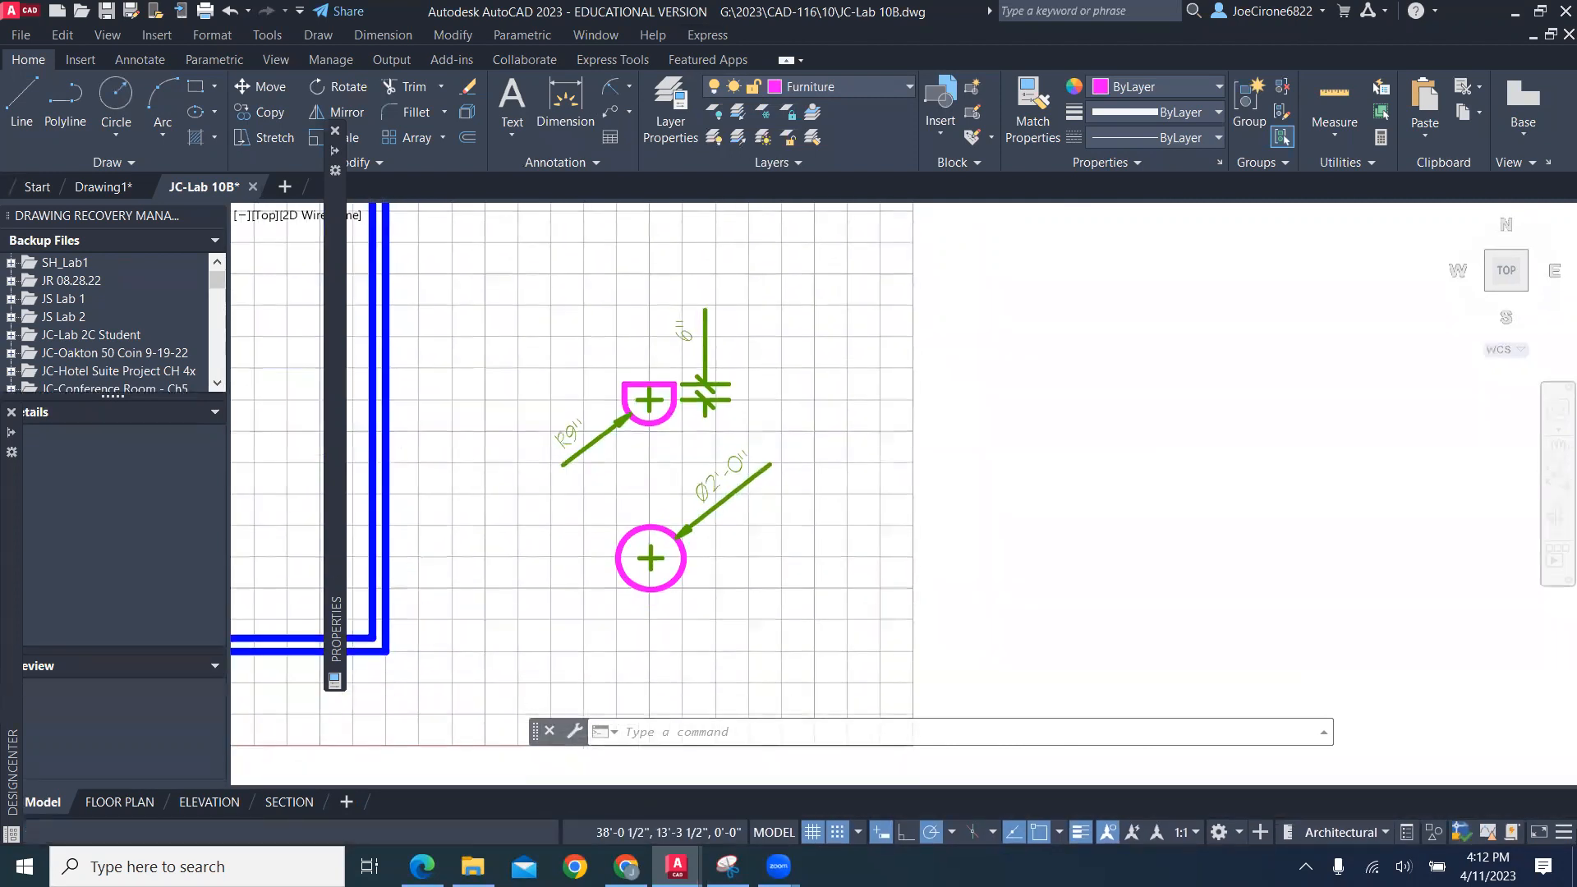
pyautogui.scroll(4, 805, 451)
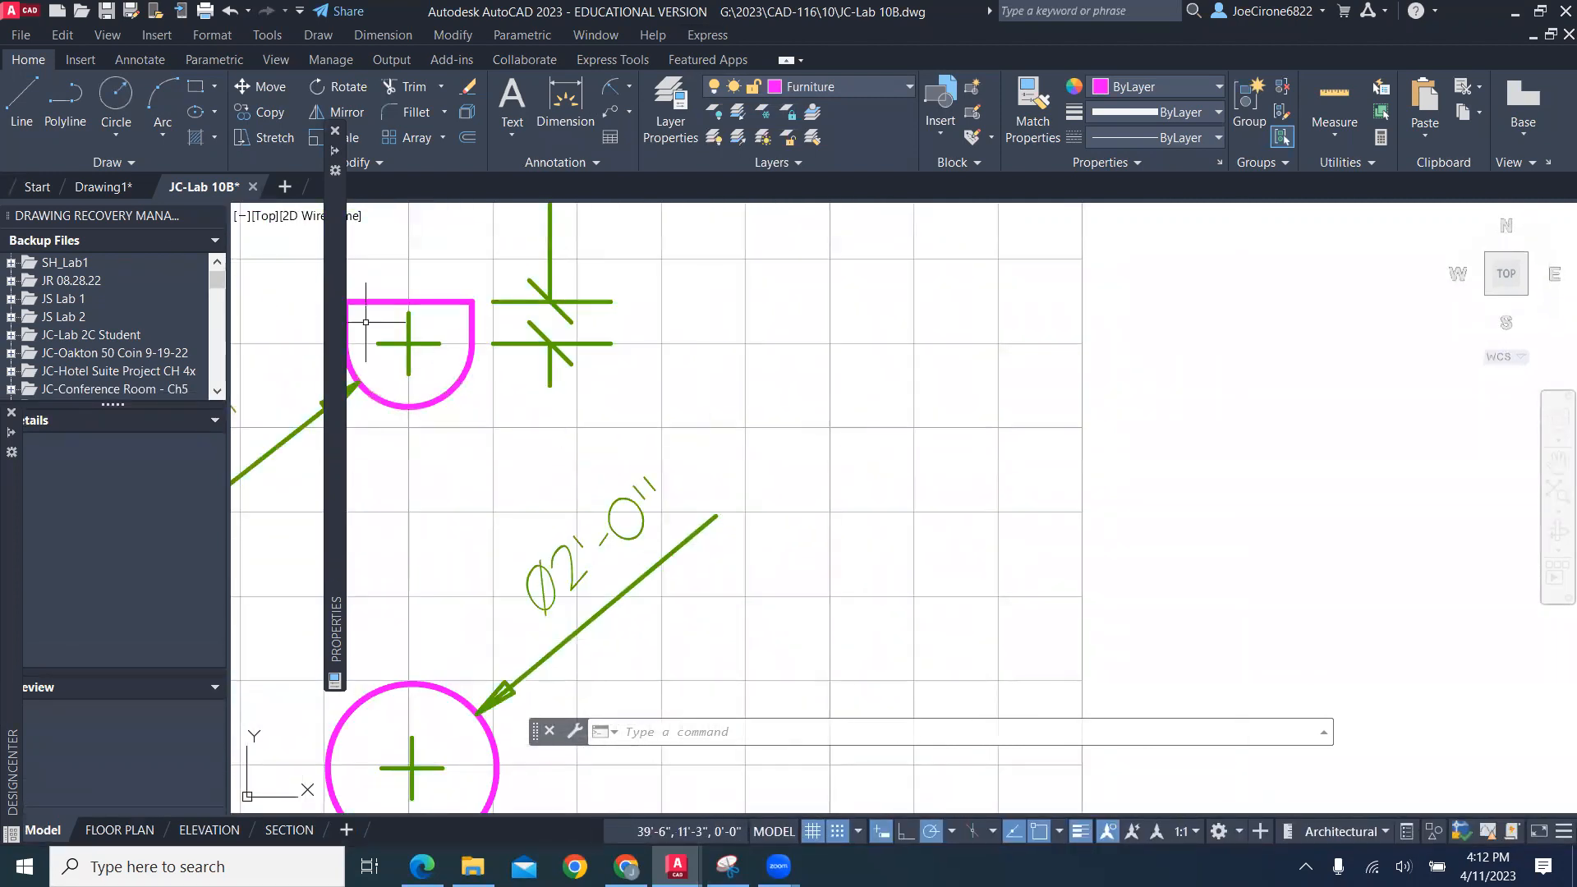
pyautogui.hotkey('alt', 'Tab')
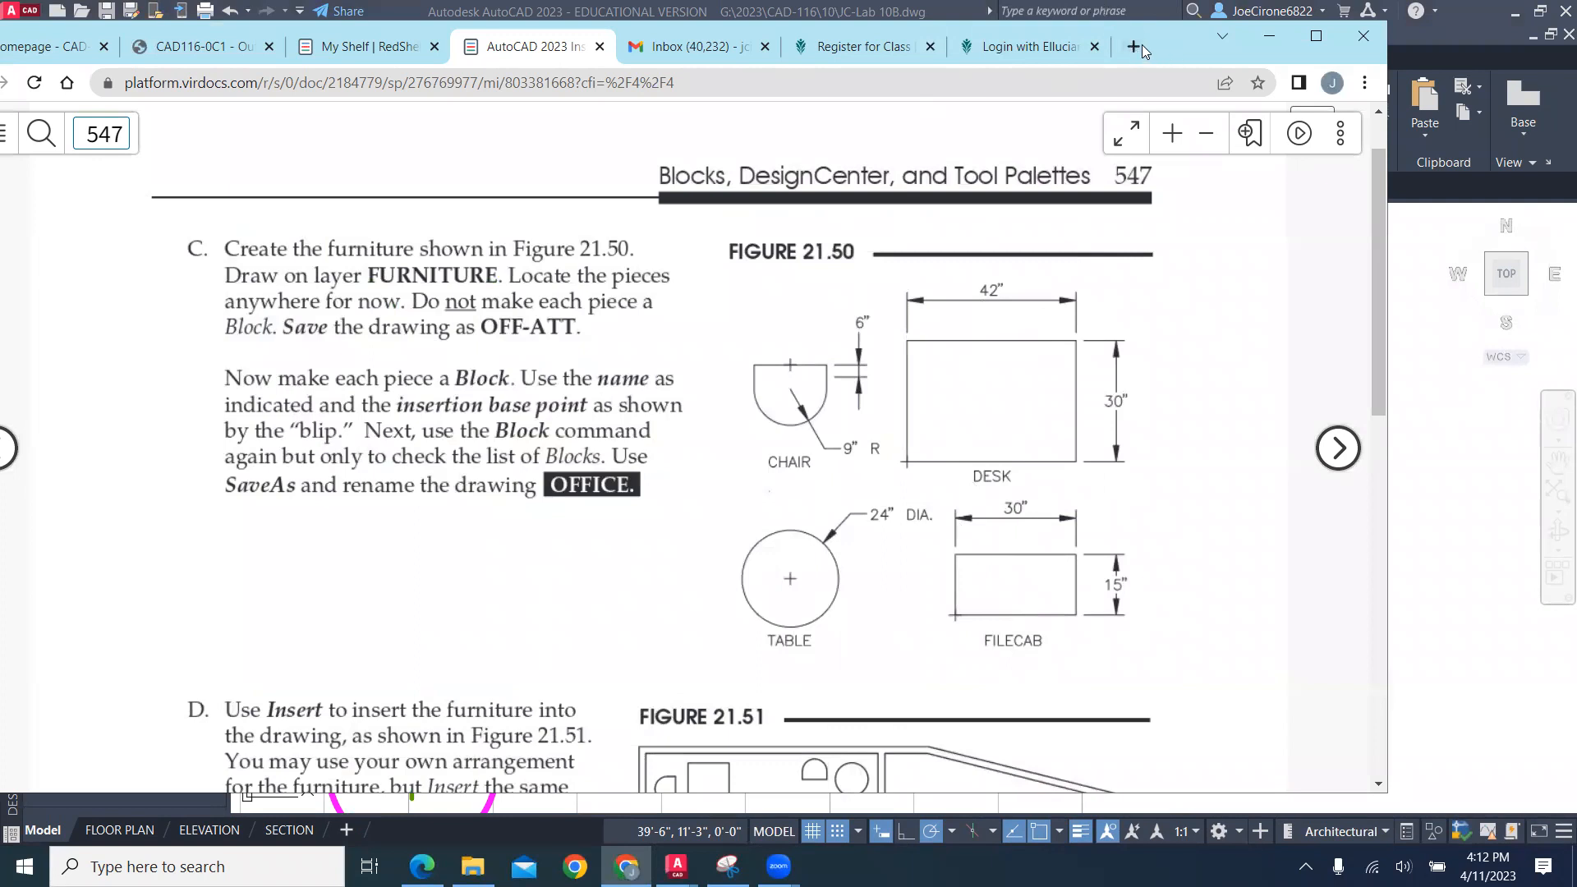
pyautogui.moveTo(1143, 46); pyautogui.dragTo(0, 45)
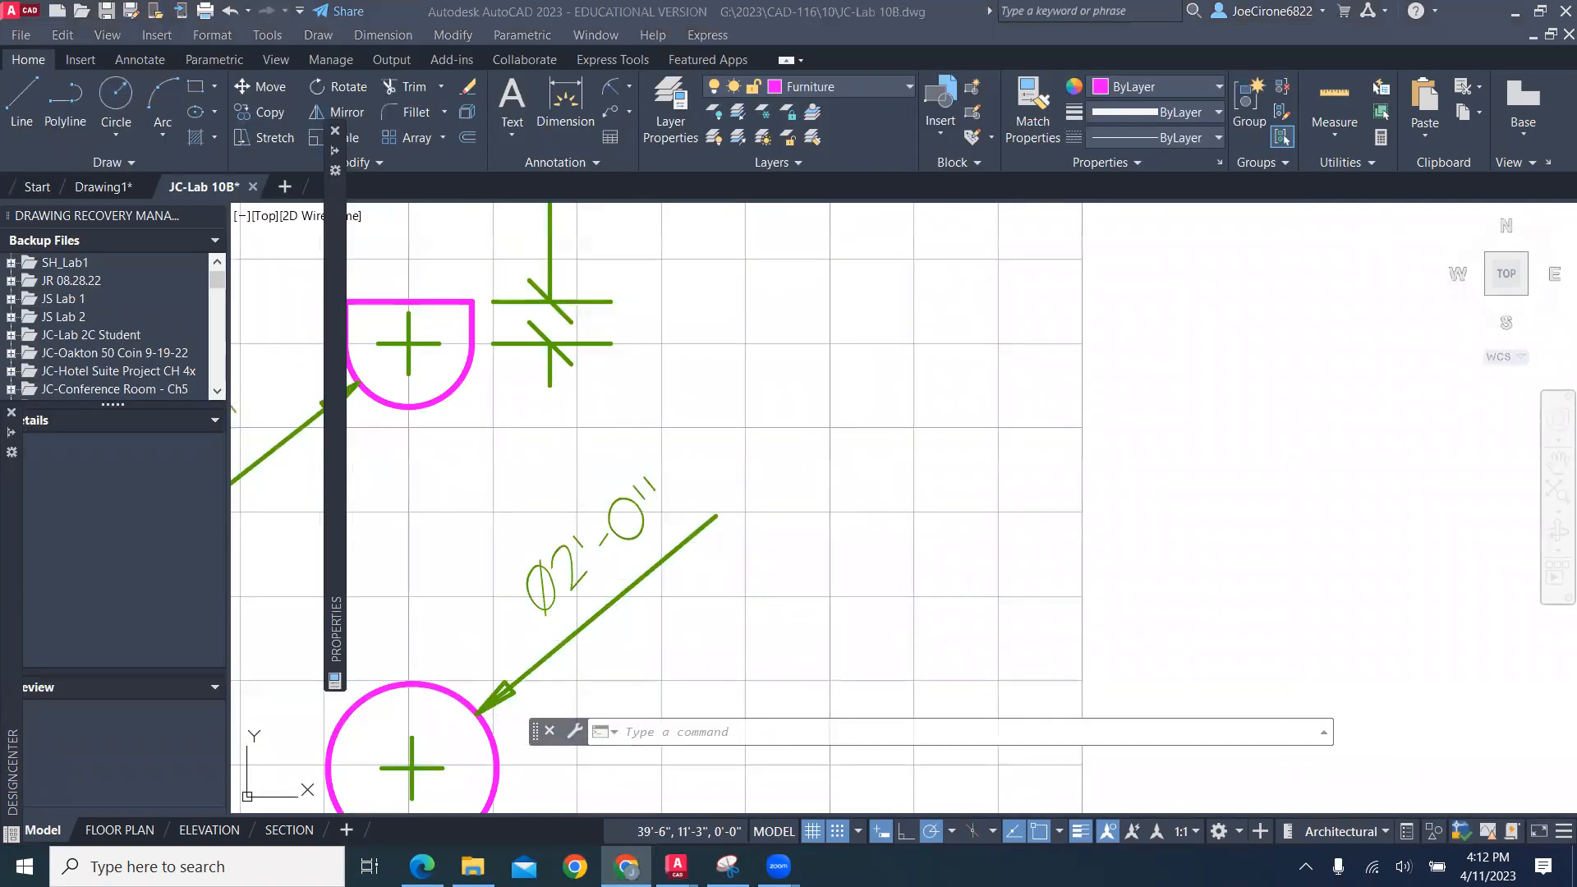
# Draw the desk's left side as a 30" vertical line going up, to the right of the chair
pyautogui.click(22, 108)
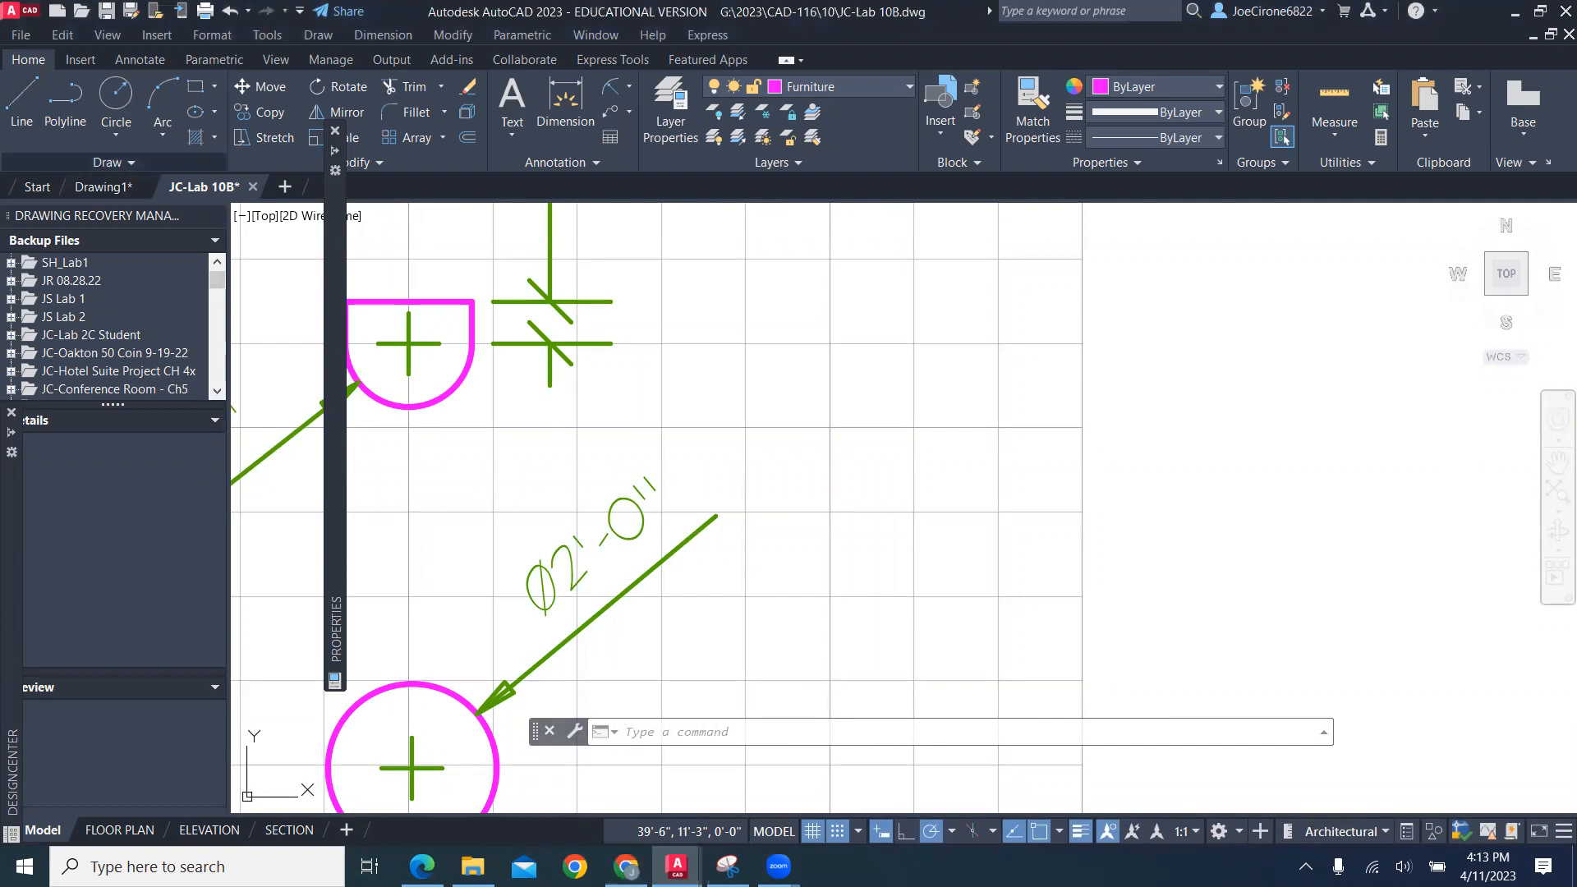
pyautogui.click(22, 103)
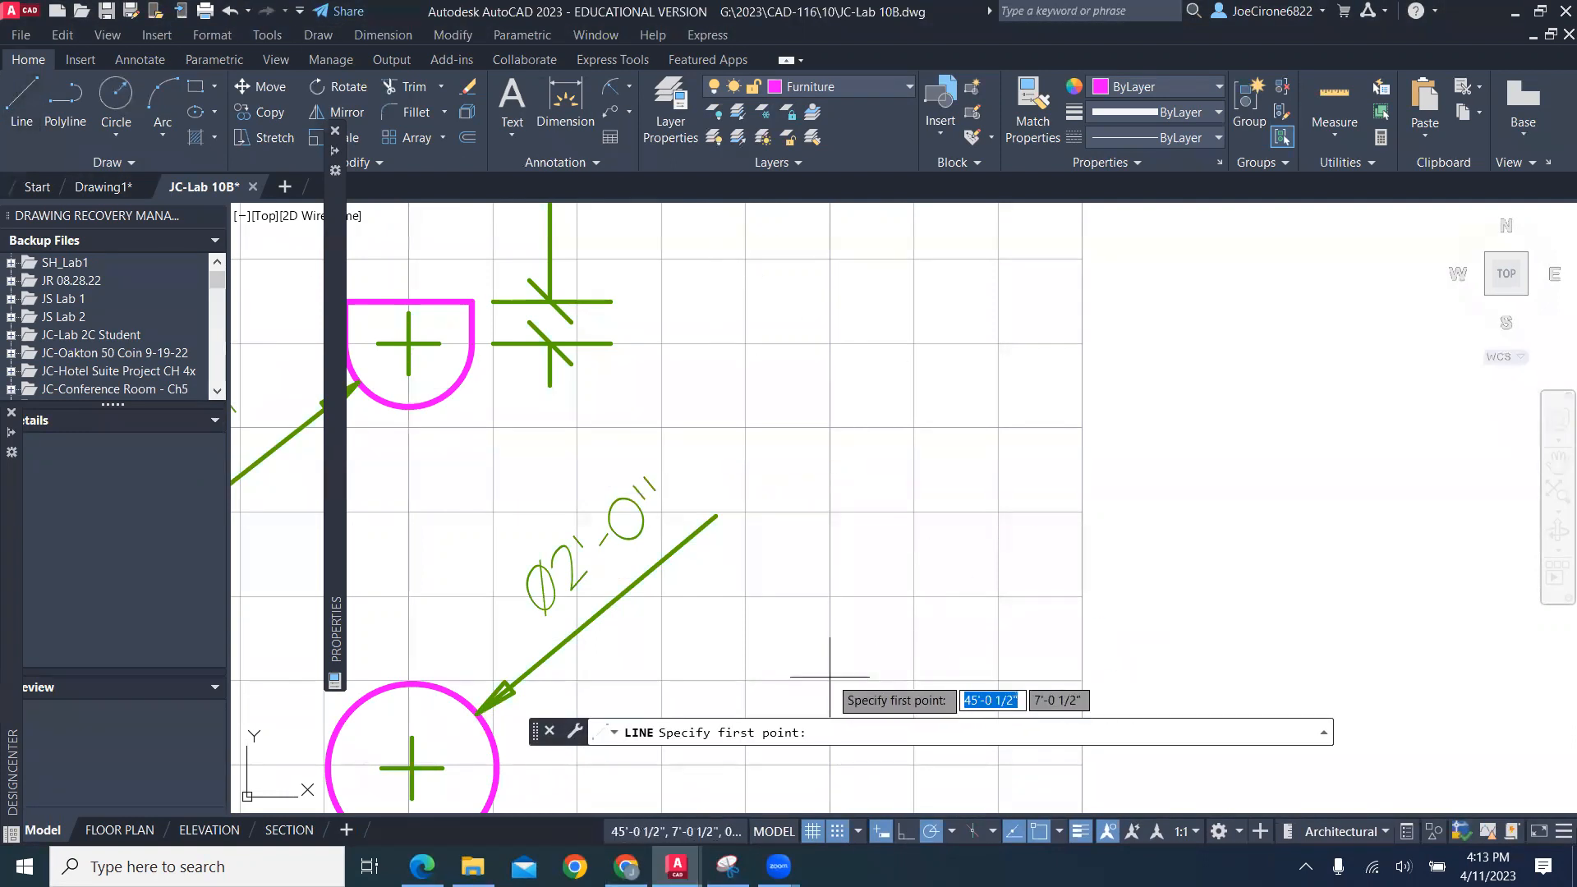
pyautogui.click(830, 428)
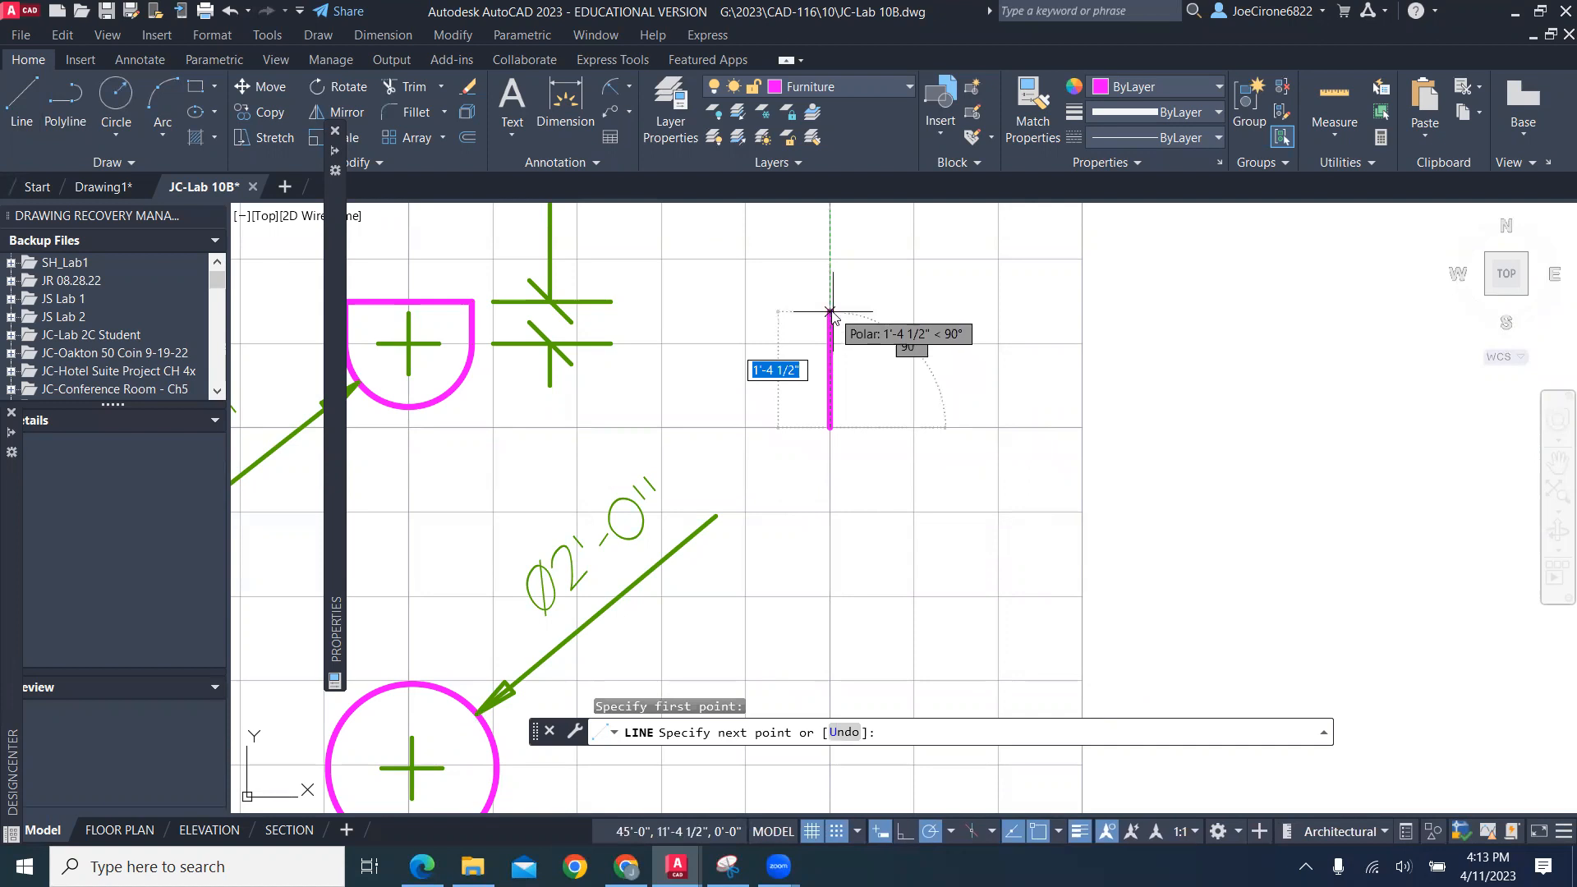
pyautogui.write('30')
pyautogui.press('Return')
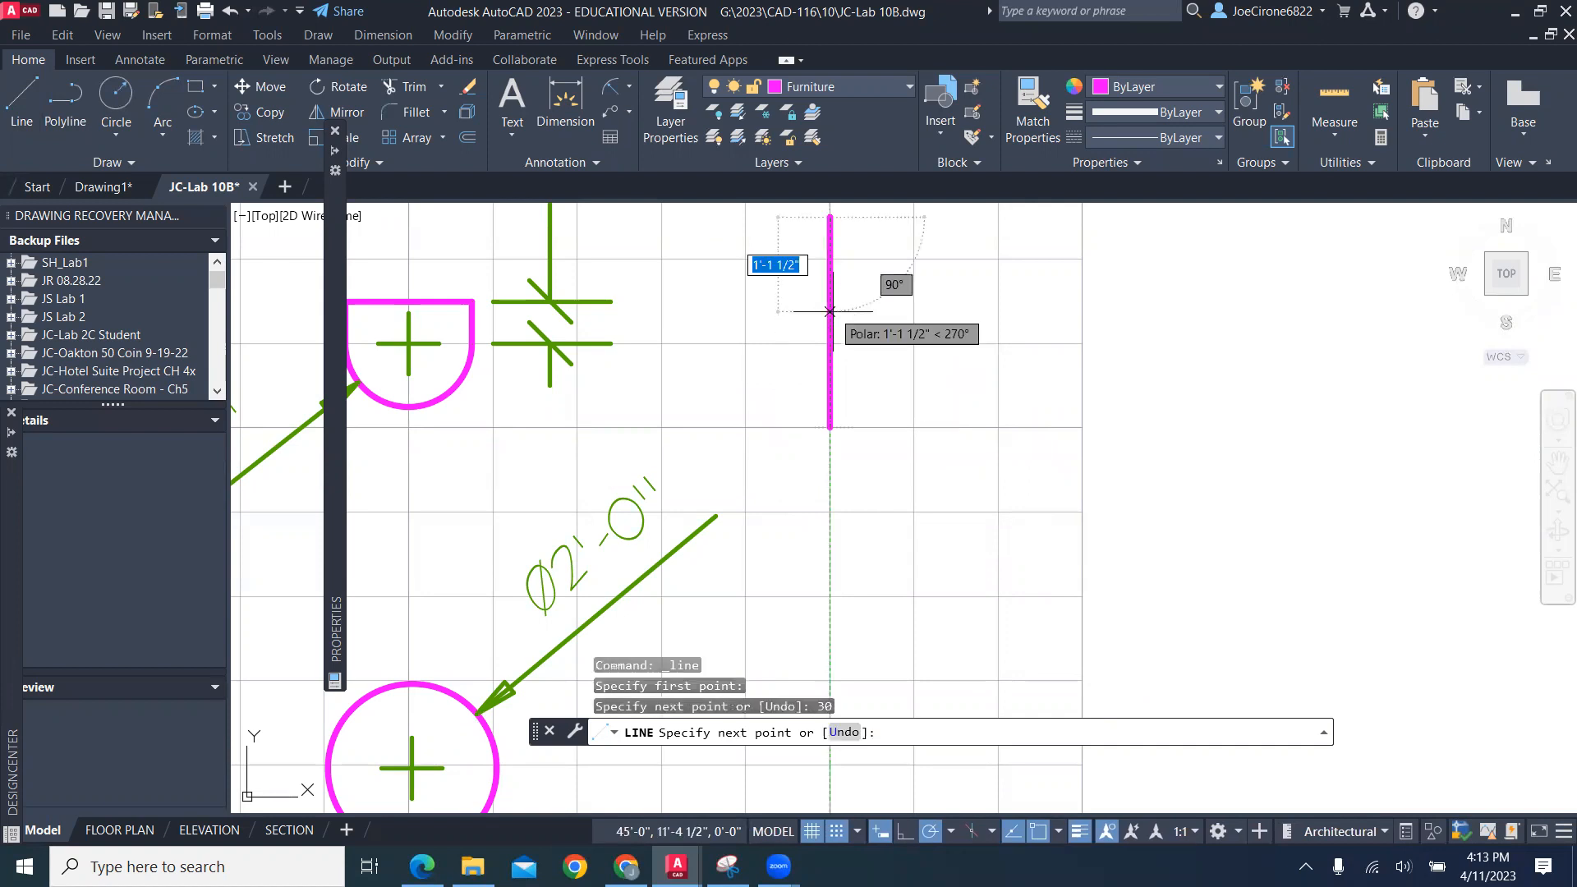
# Continue the desk outline with a 42" top edge and a 30" right side, and close it at the starting corner
pyautogui.scroll(-4, 1027, 279)
pyautogui.moveTo(1027, 279); pyautogui.dragTo(980, 419, button='middle')
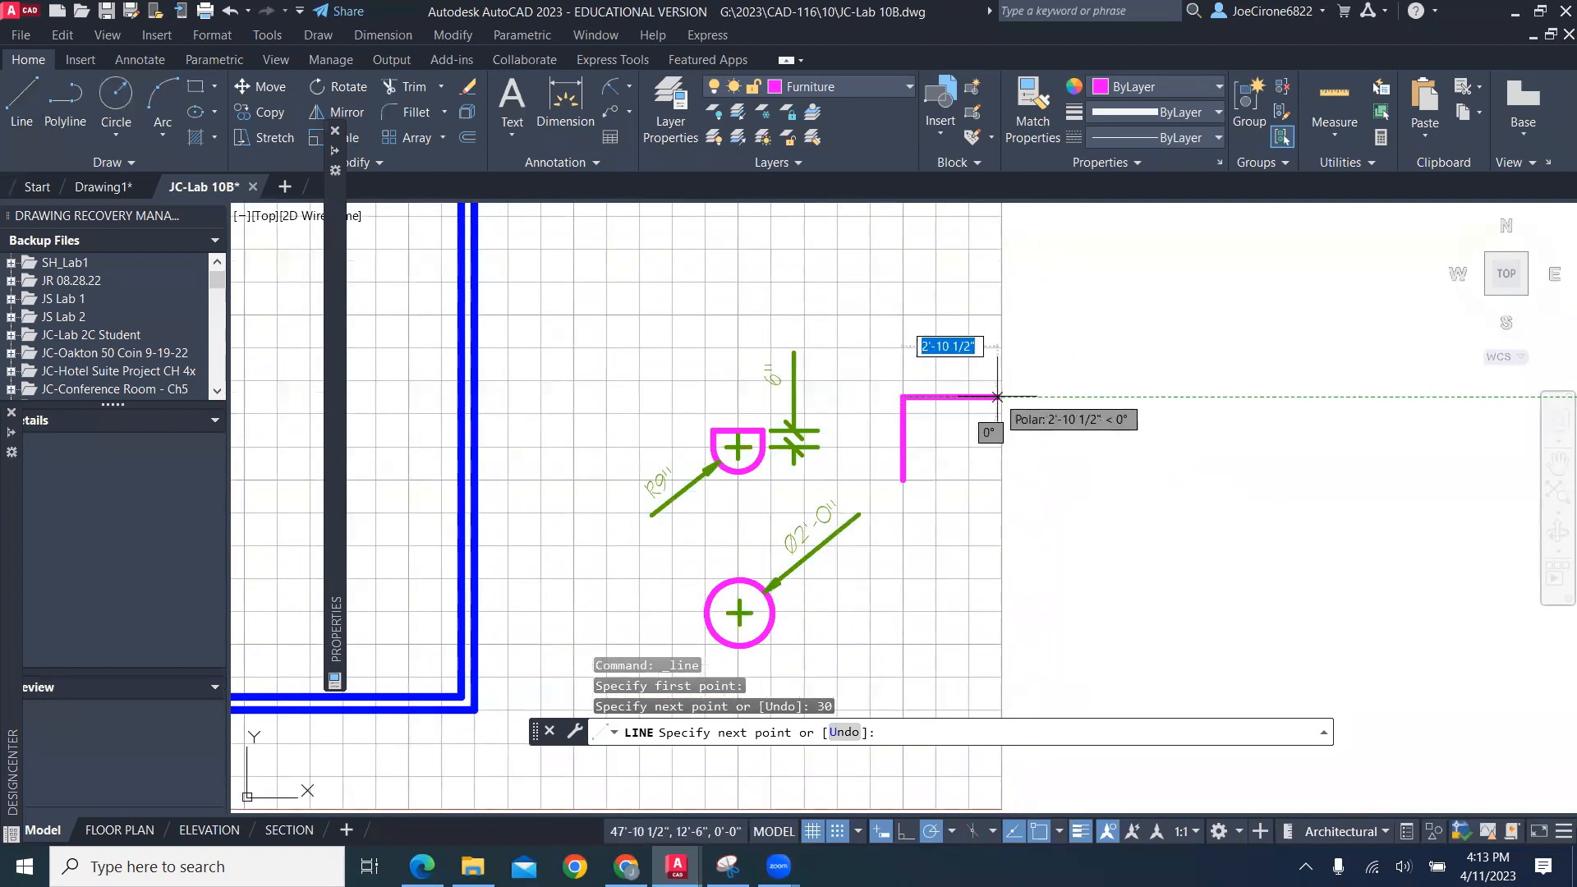
pyautogui.write('4')
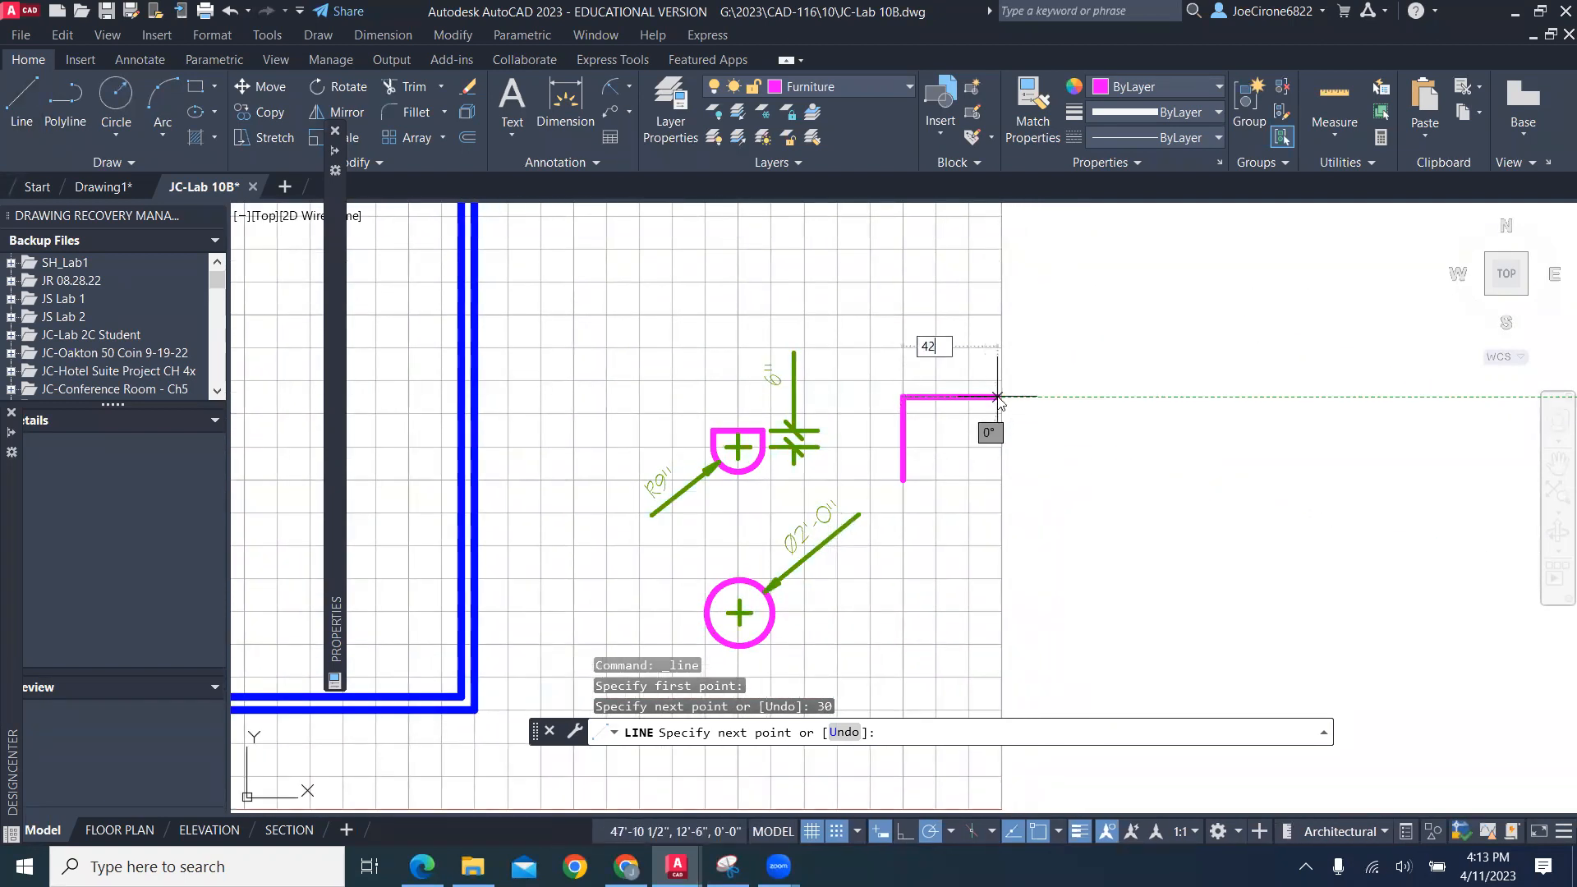
pyautogui.write('2')
pyautogui.press('Return')
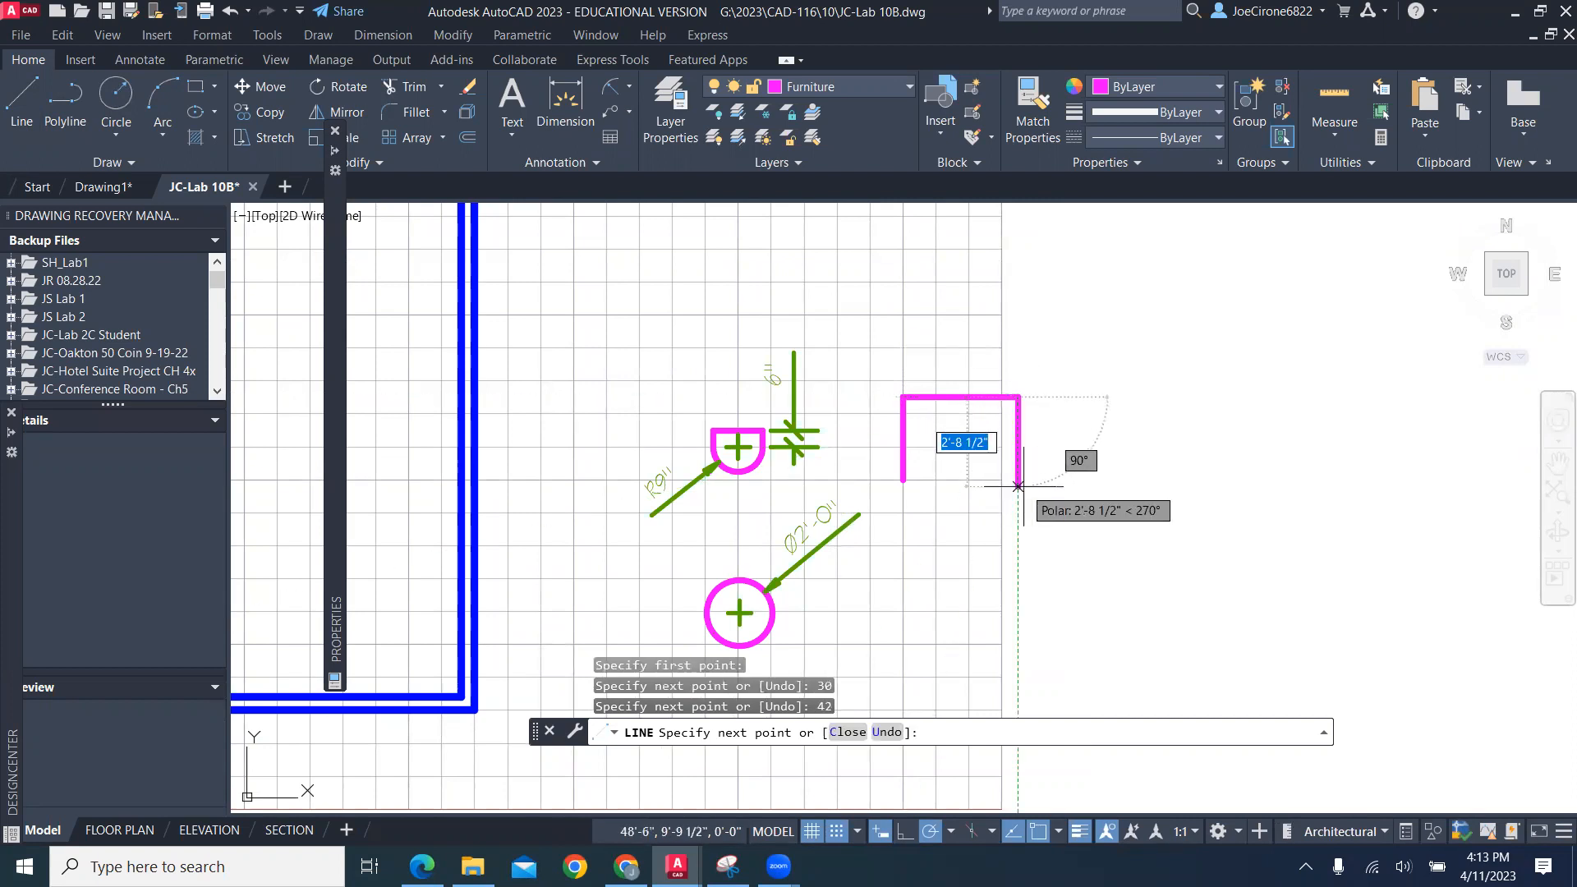
pyautogui.write('3')
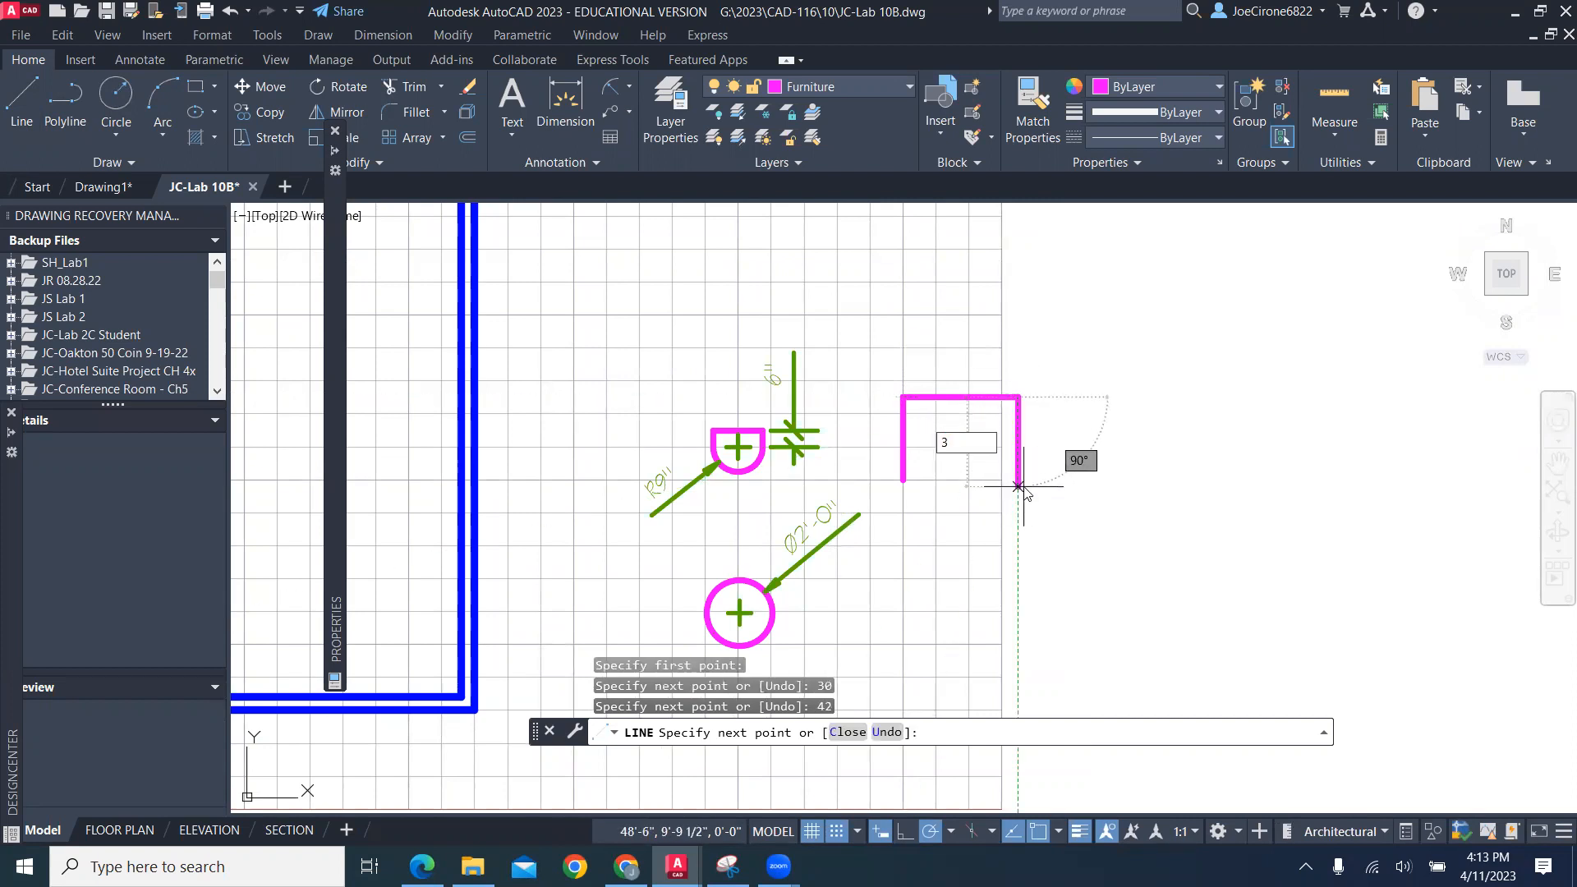
pyautogui.press('Return')
pyautogui.click(904, 480)
pyautogui.press('Return')
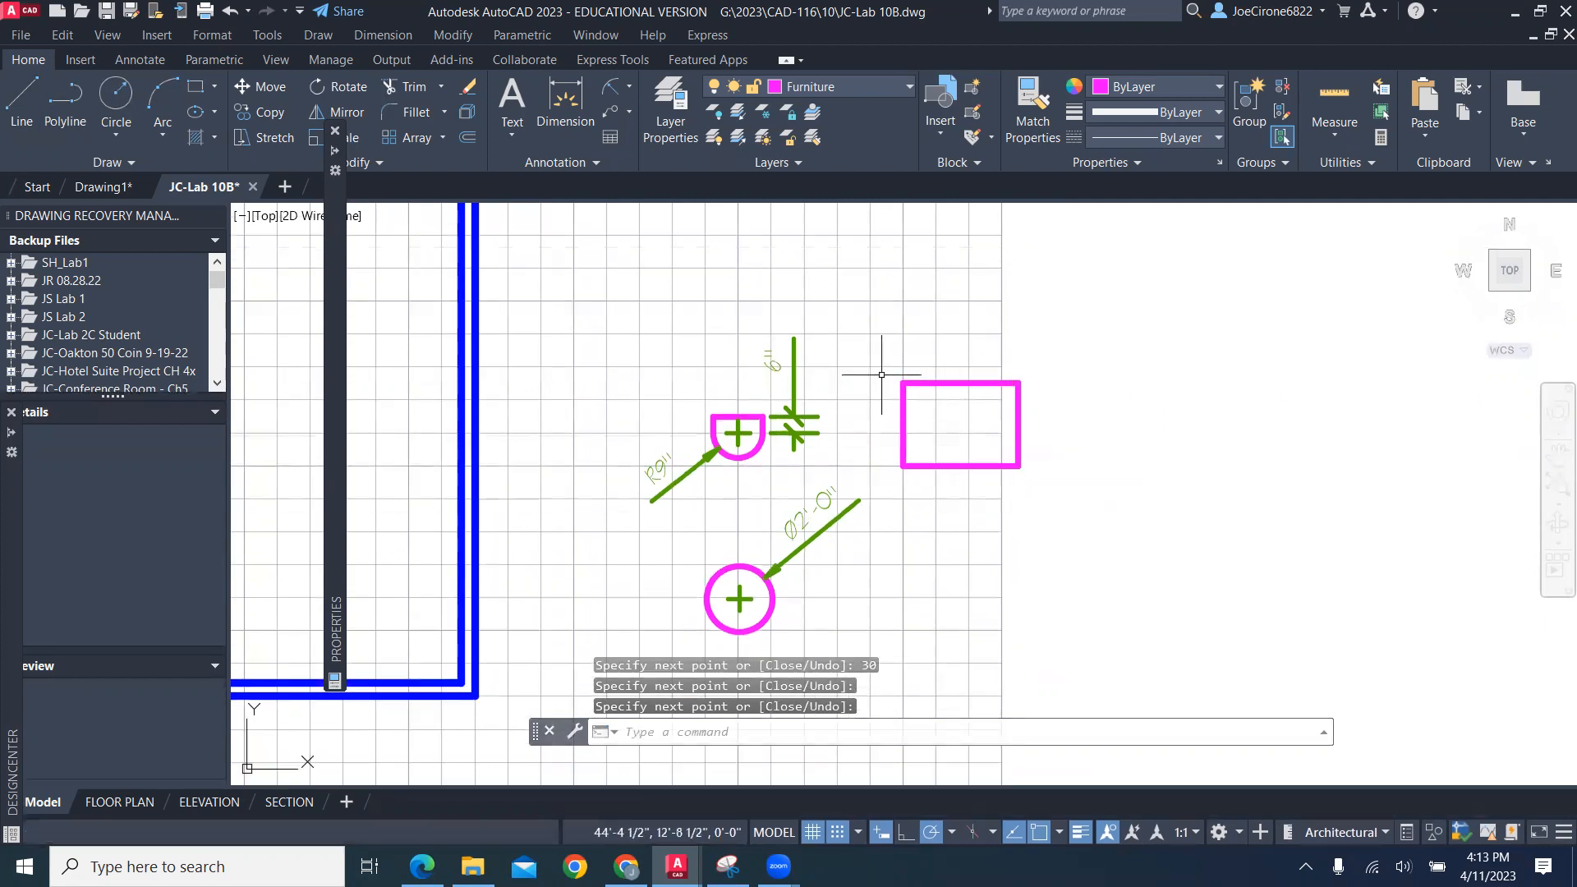
# Add a linear dimension to the desk's top edge, placed above the desk outline
pyautogui.scroll(6, 885, 379)
pyautogui.moveTo(858, 343); pyautogui.dragTo(734, 363, button='middle')
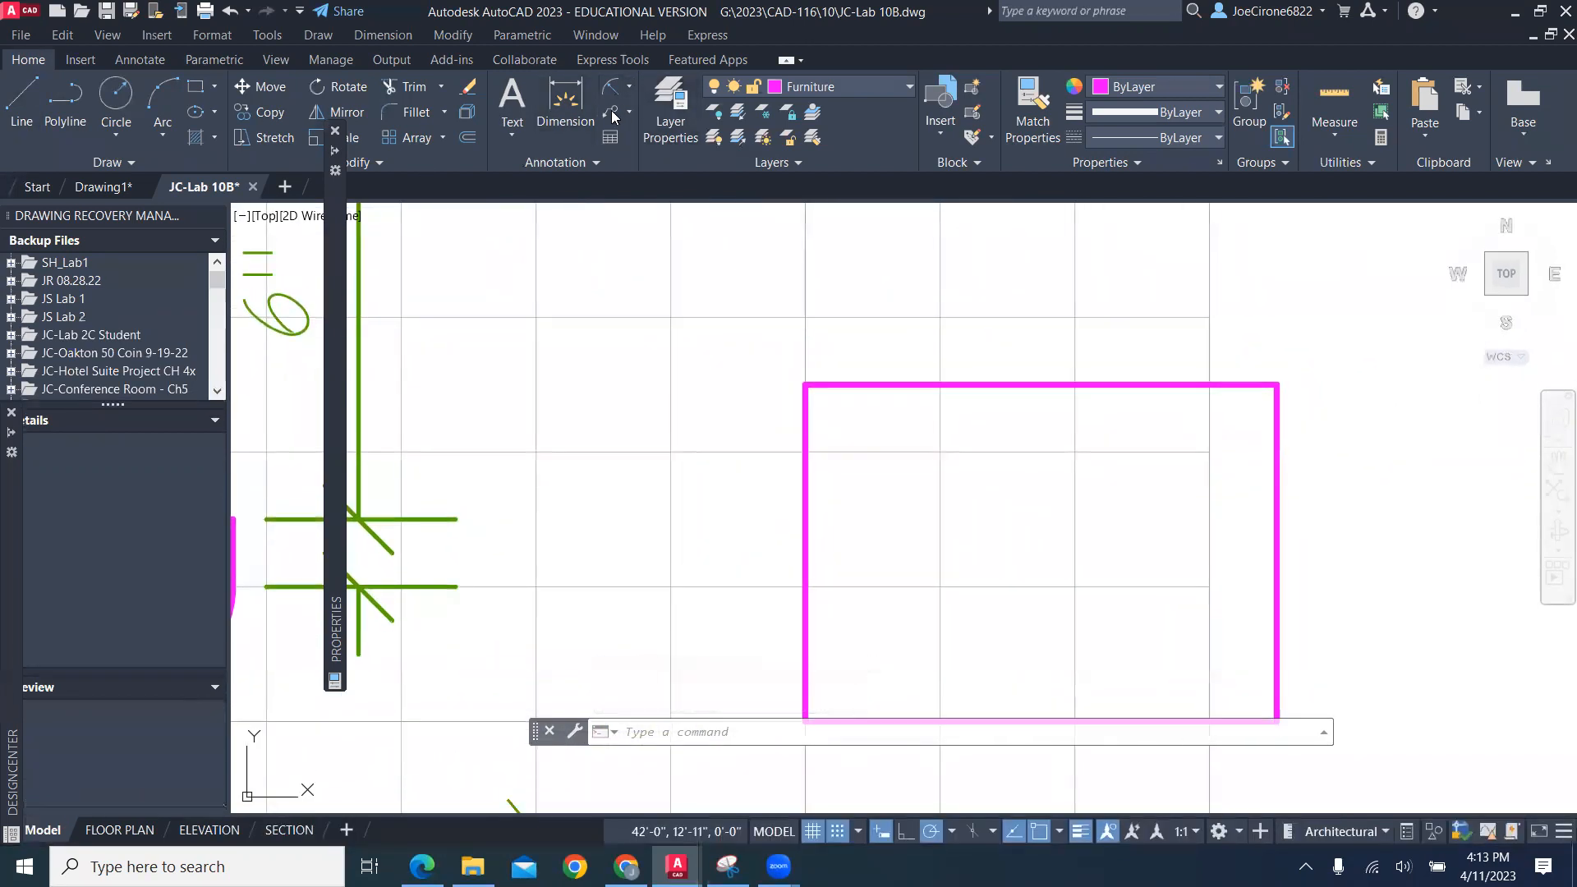
pyautogui.click(628, 87)
pyautogui.click(653, 117)
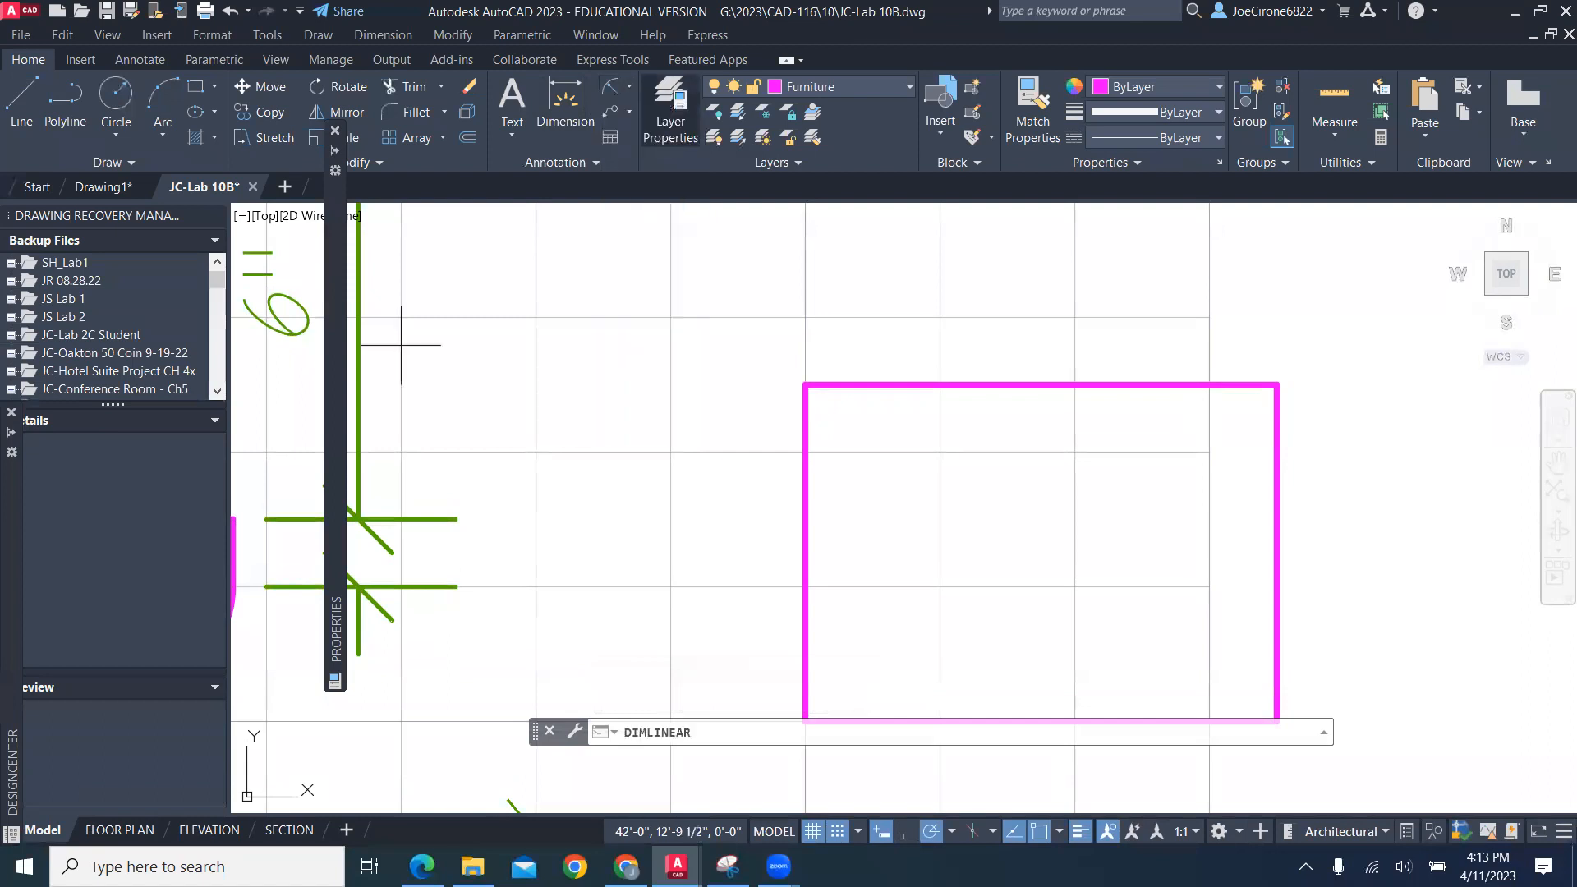
pyautogui.click(806, 385)
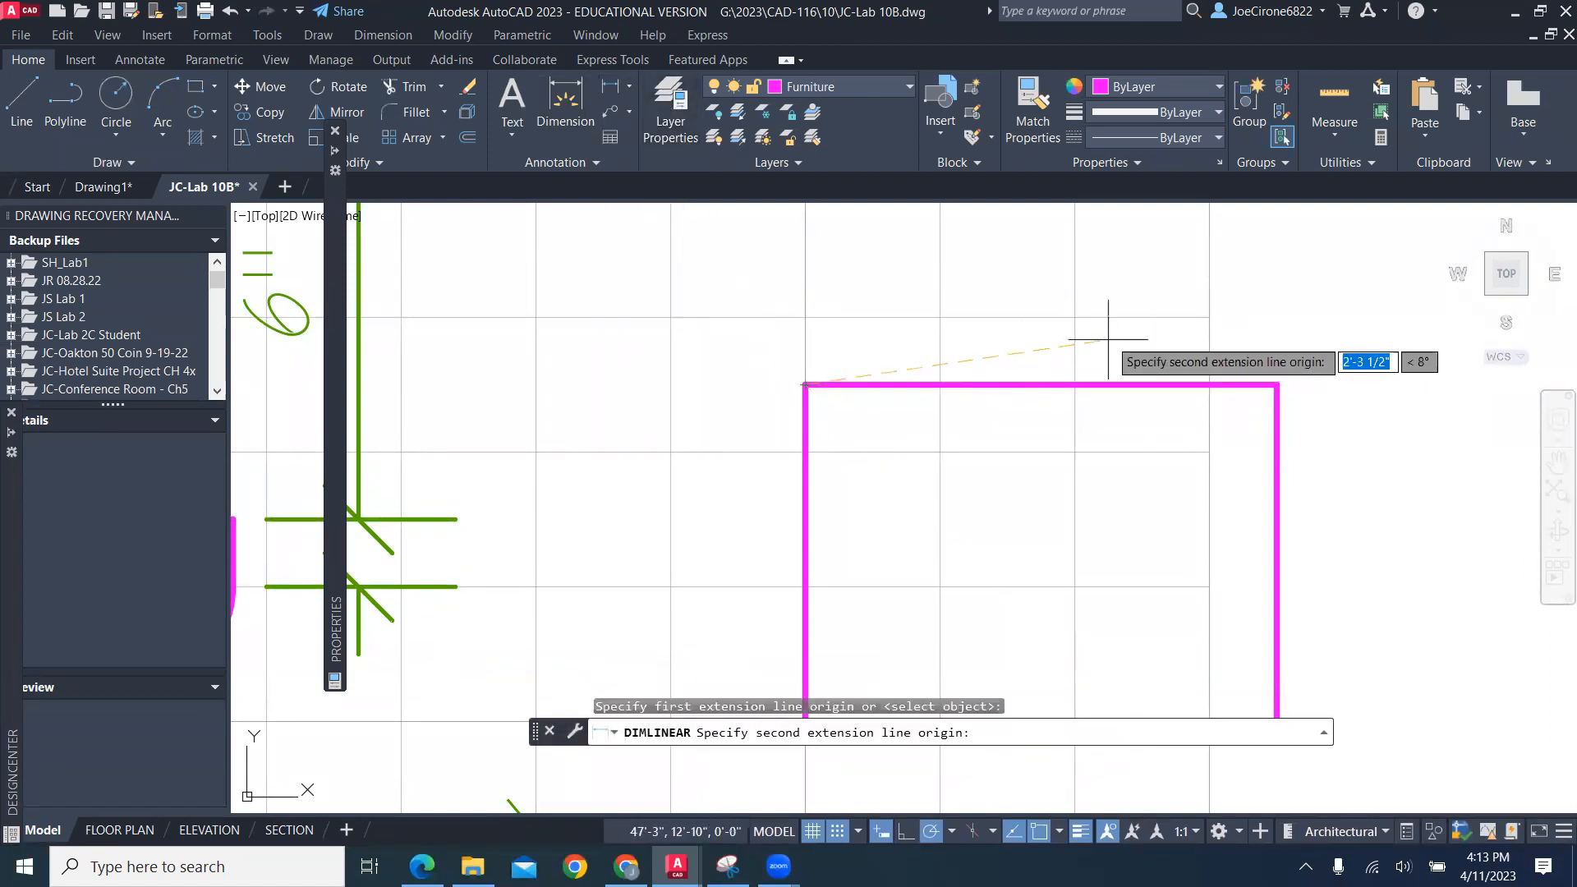
pyautogui.click(1277, 384)
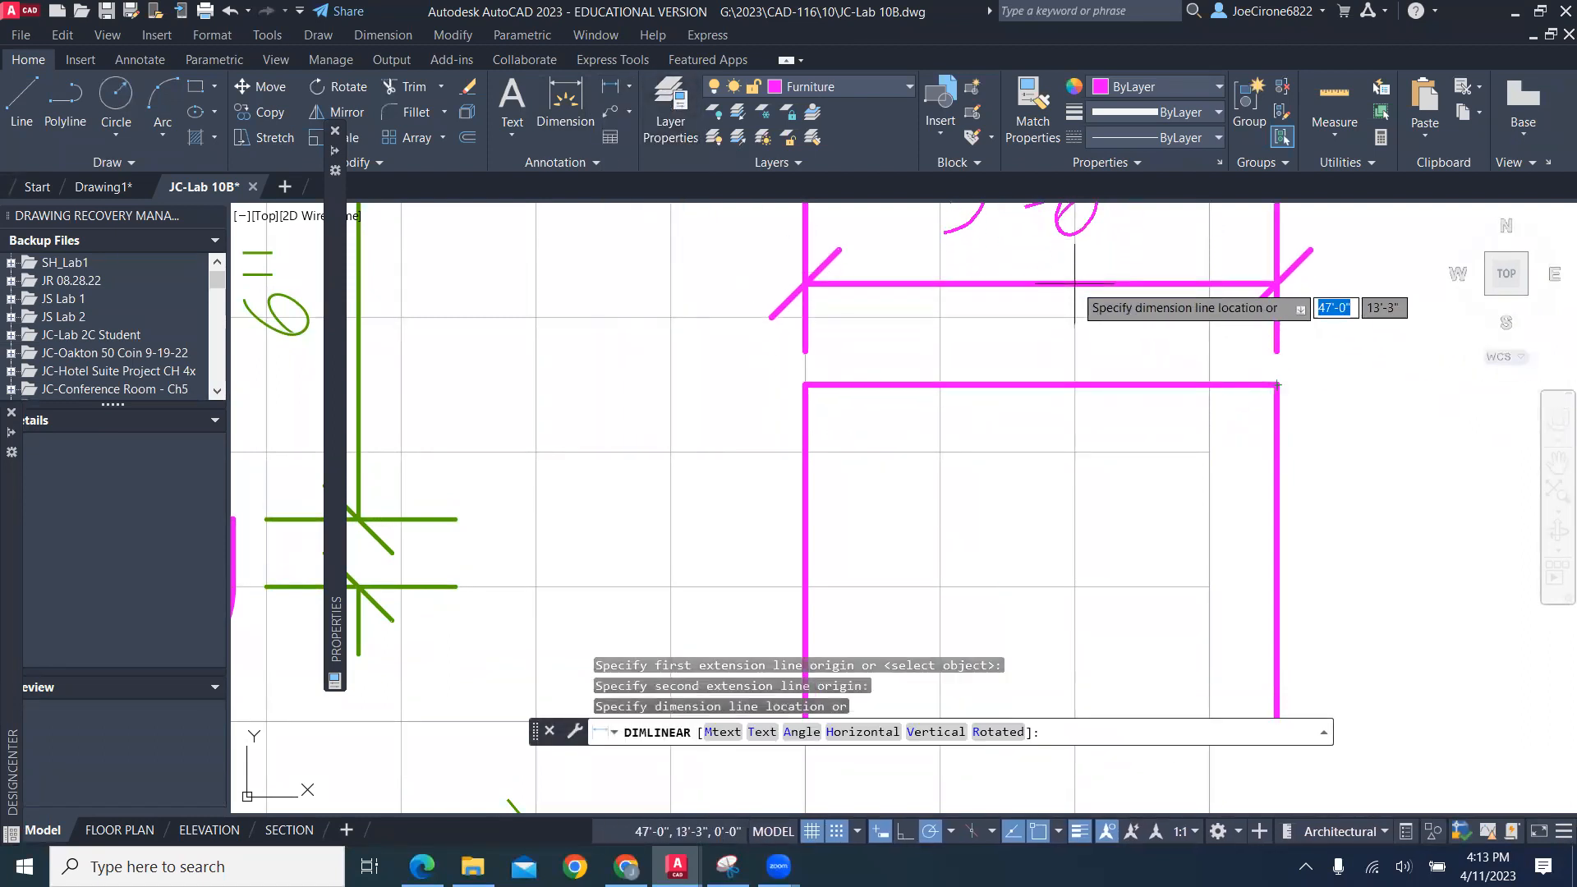
pyautogui.click(1069, 250)
# Match the properties of the chair's 6" dimension onto the desk's width dimension
pyautogui.scroll(-2, 1107, 267)
pyautogui.moveTo(1106, 285); pyautogui.dragTo(1073, 460, button='middle')
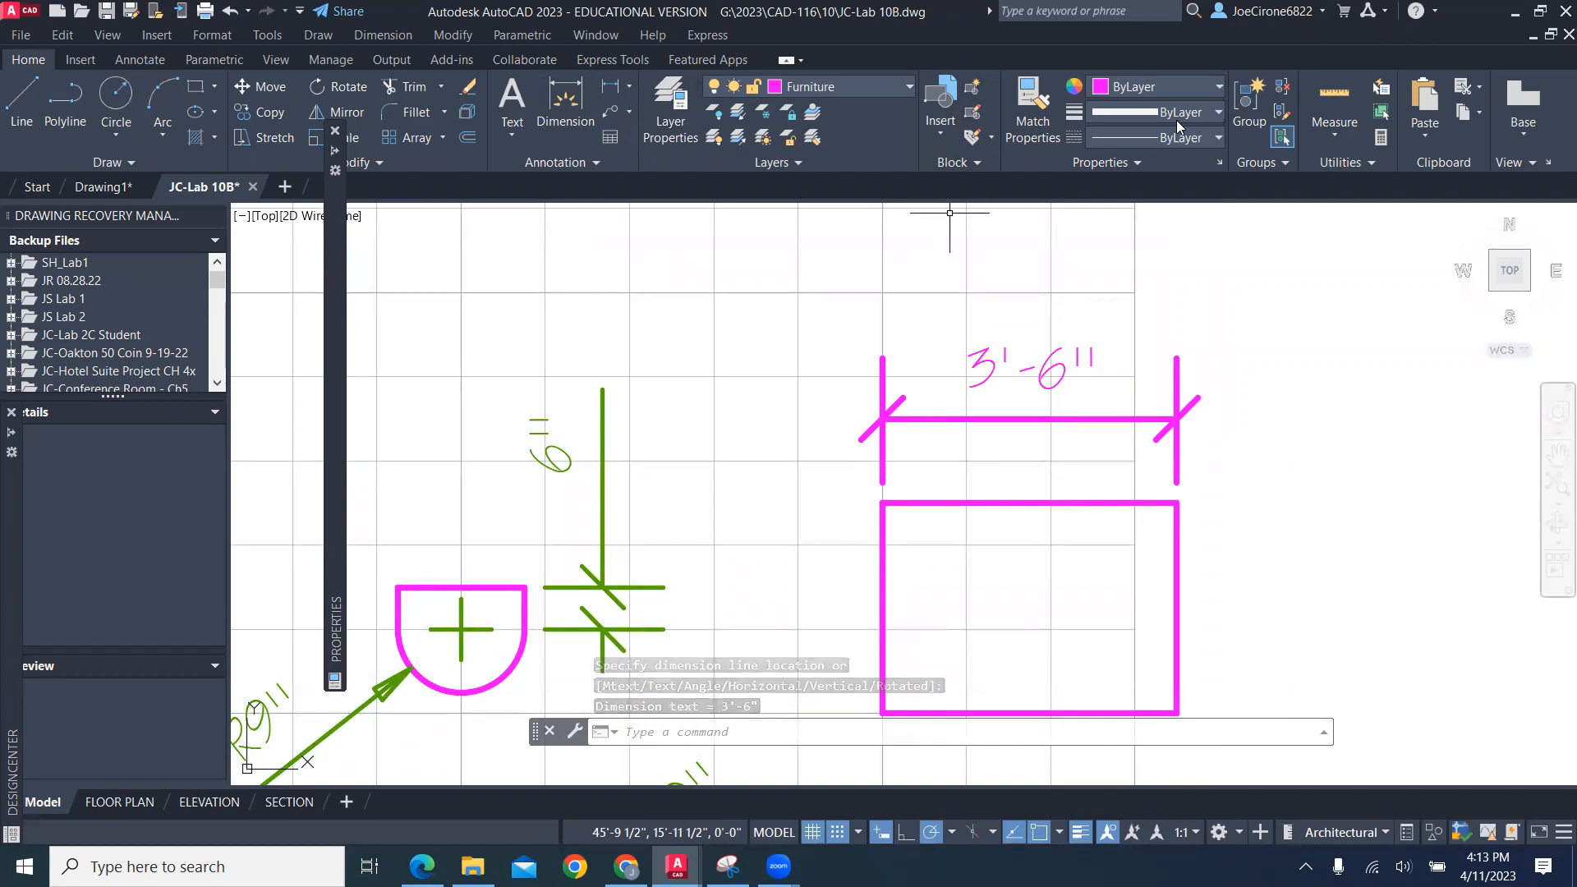
pyautogui.click(1019, 115)
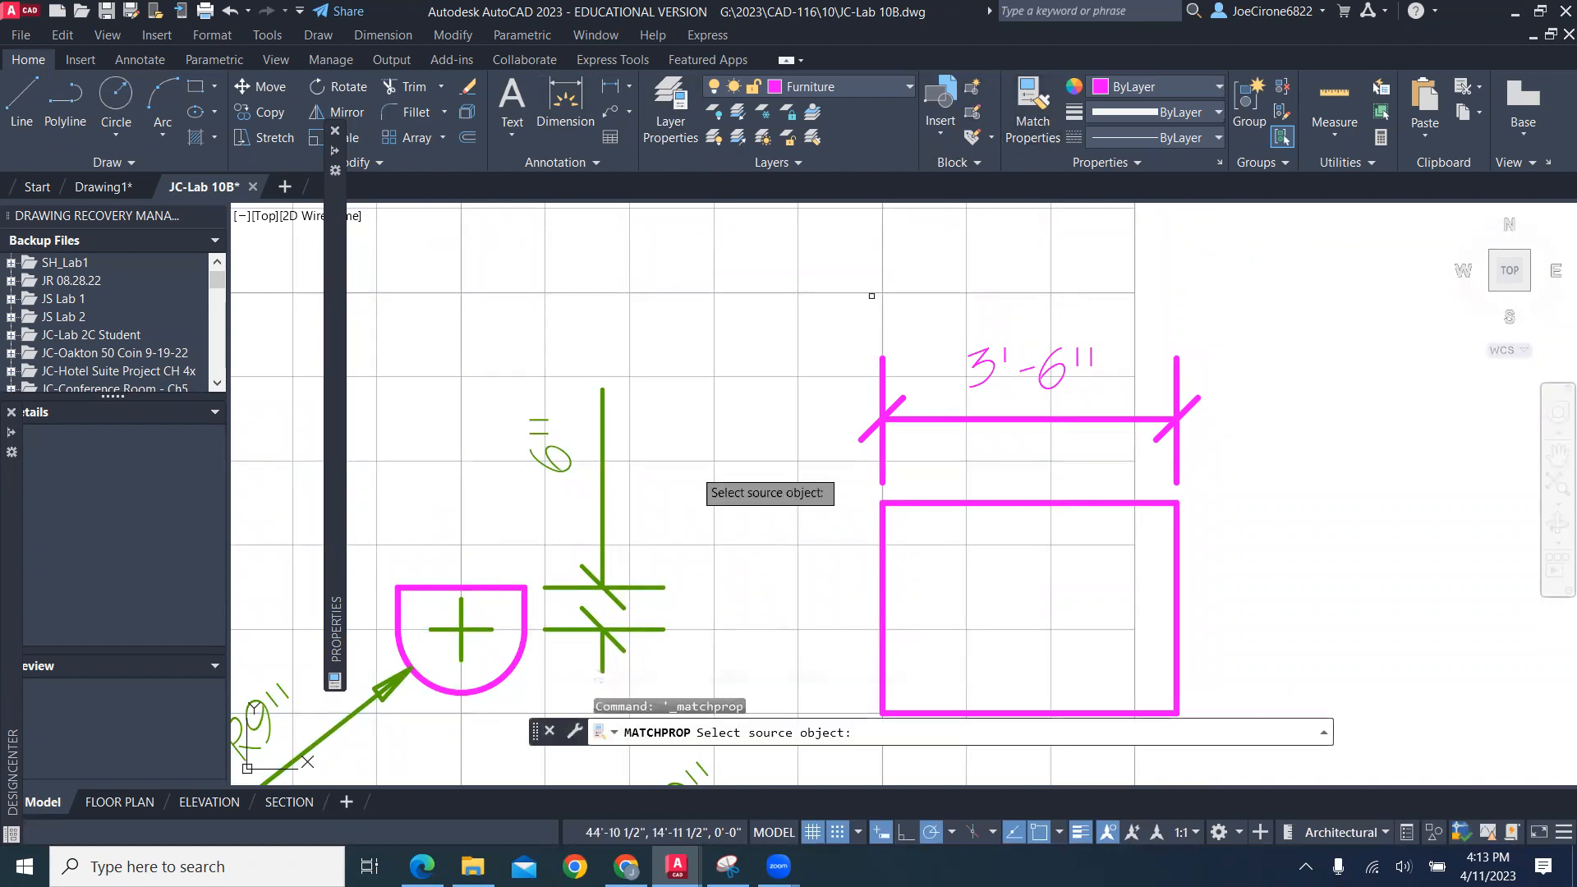
pyautogui.click(599, 531)
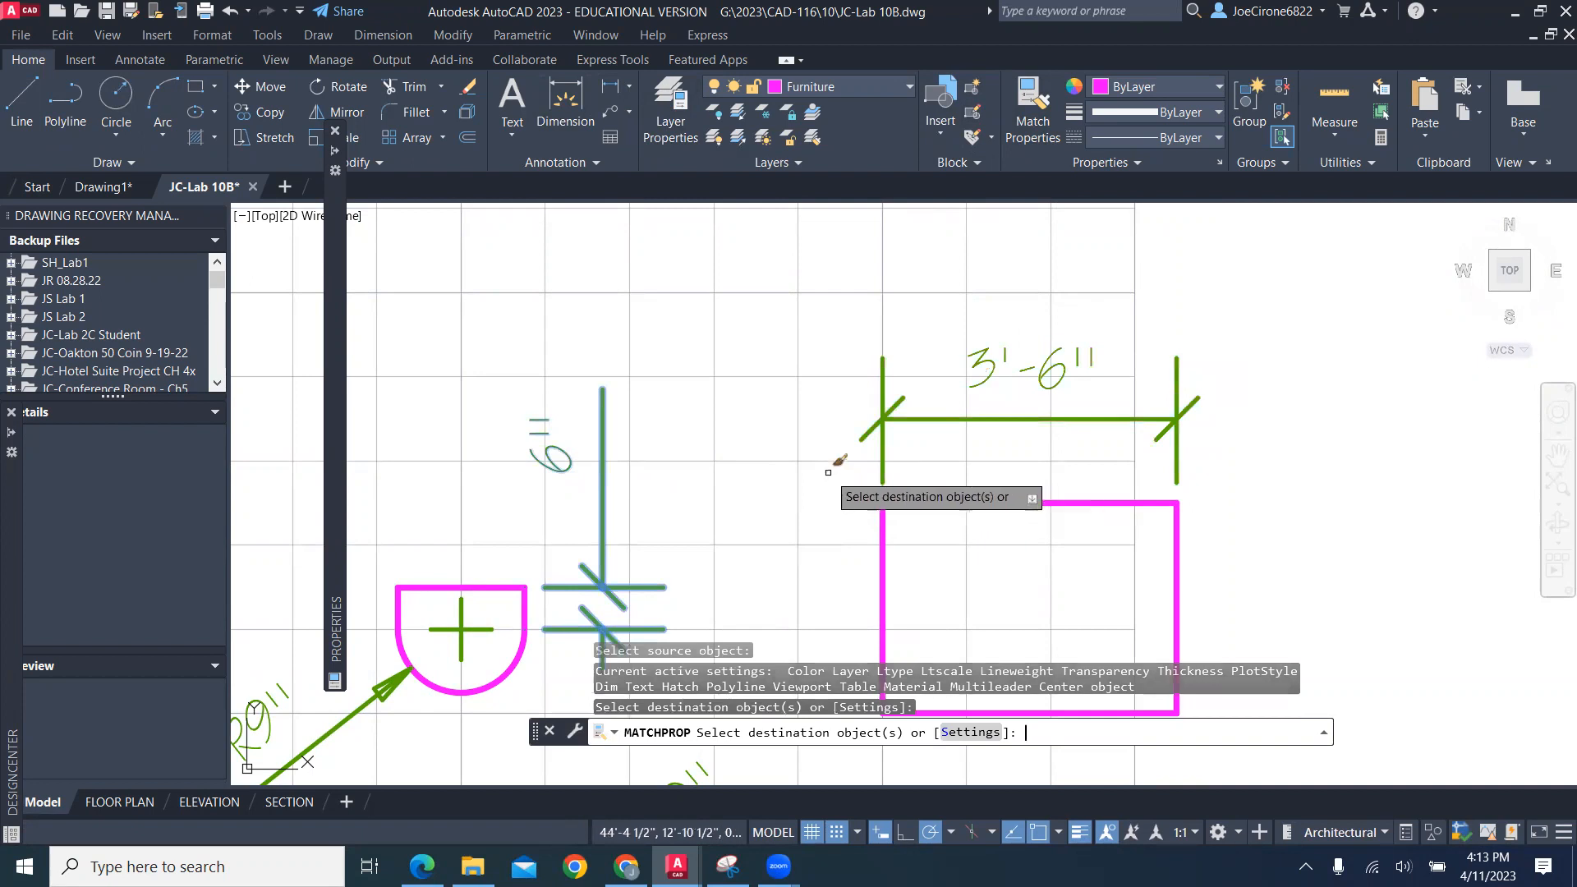
pyautogui.press('Return')
# Select the desk's width dimension and check which layer it is on
pyautogui.scroll(-2, 843, 459)
pyautogui.moveTo(844, 460)
pyautogui.mouseDown(button='middle')
pyautogui.moveTo(723, 377)
pyautogui.moveTo(616, 370)
pyautogui.moveTo(614, 355)
pyautogui.mouseUp(button='middle')
pyautogui.click(748, 319)
pyautogui.click(658, 372)
pyautogui.click(894, 88)
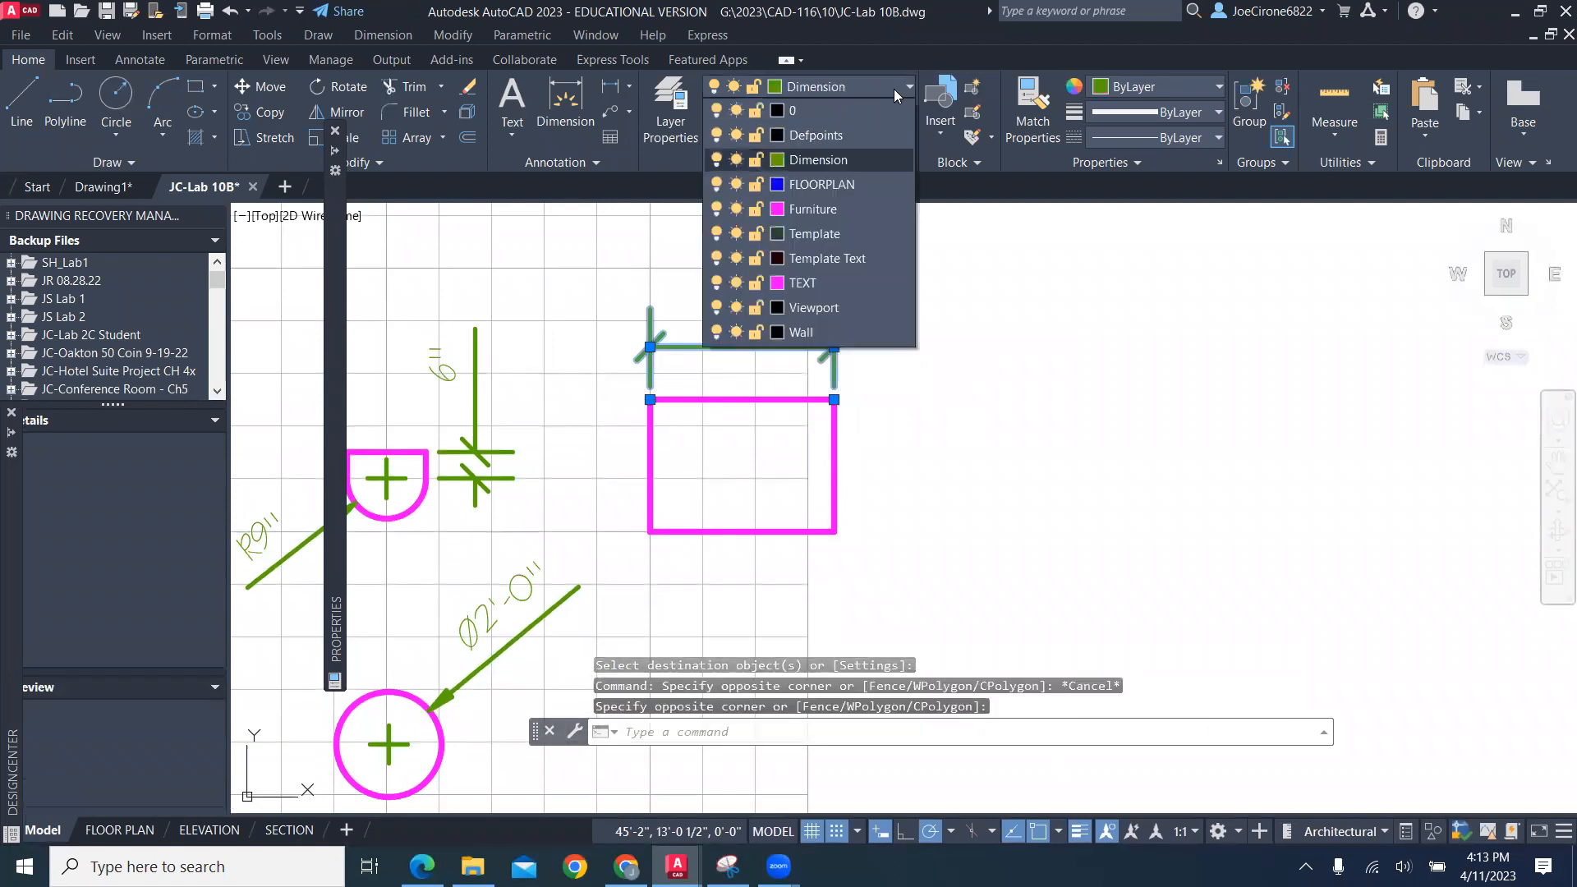
pyautogui.press('Escape')
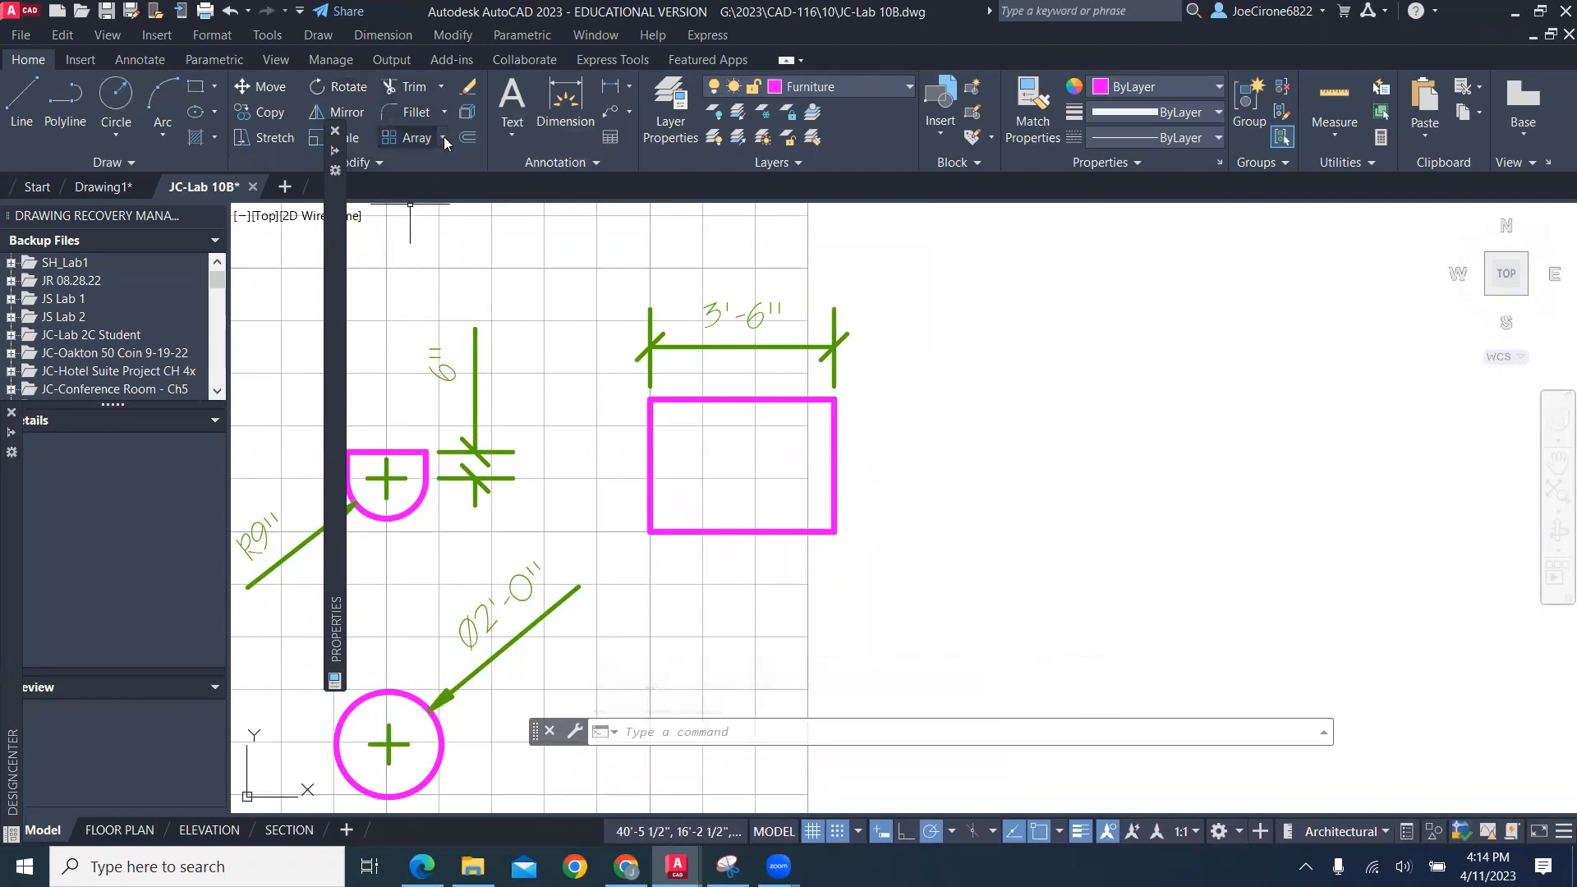
# Add a vertical linear dimension to the desk's right side, placed to the right of the outline
pyautogui.click(617, 95)
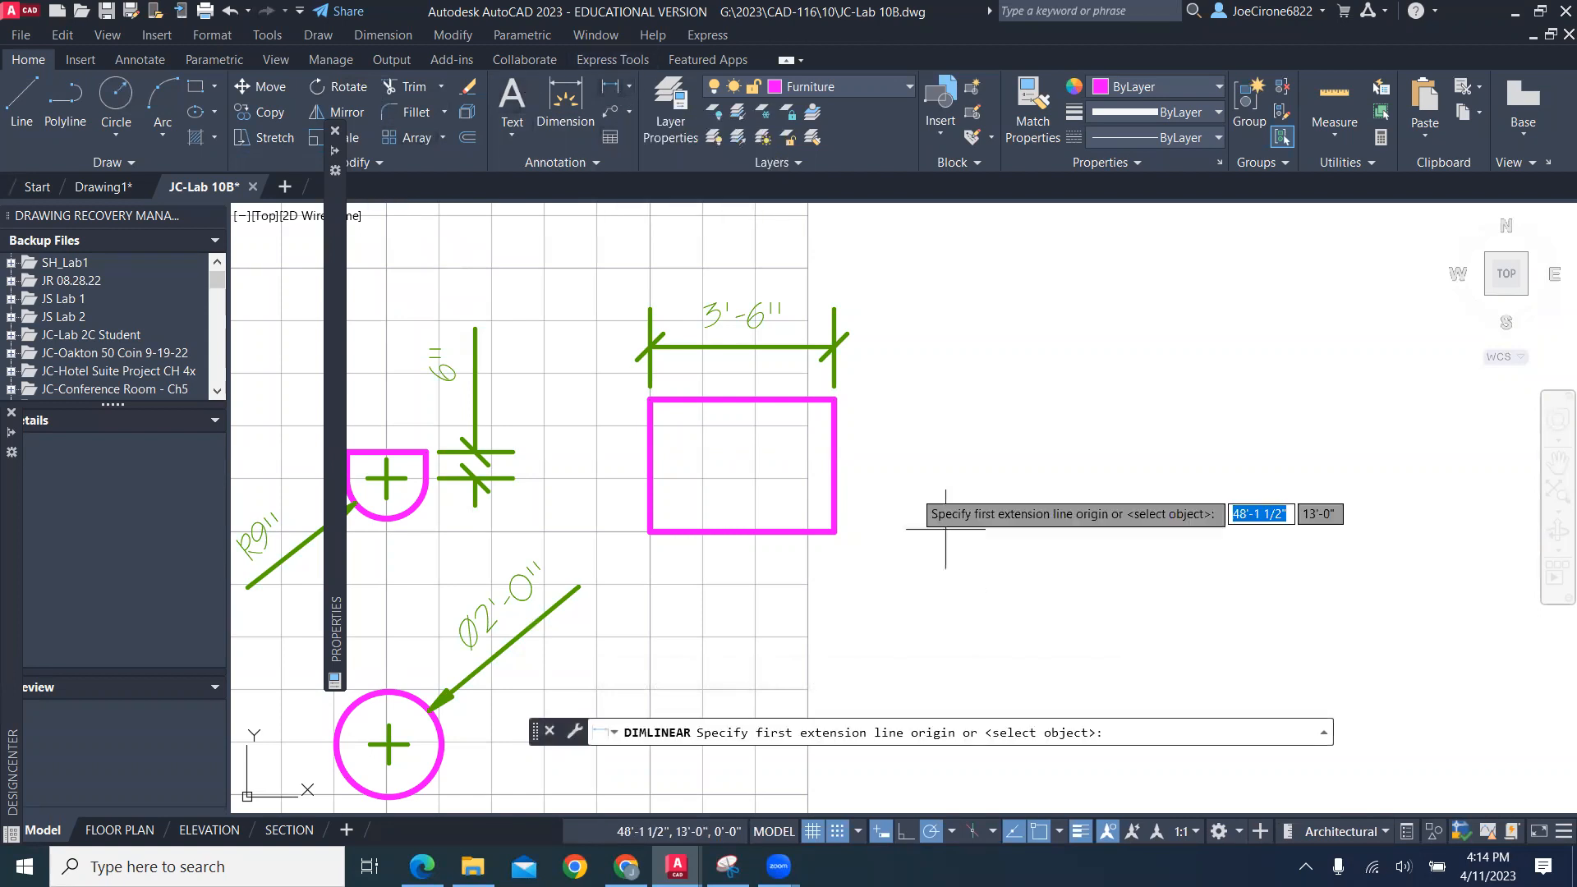
pyautogui.click(835, 532)
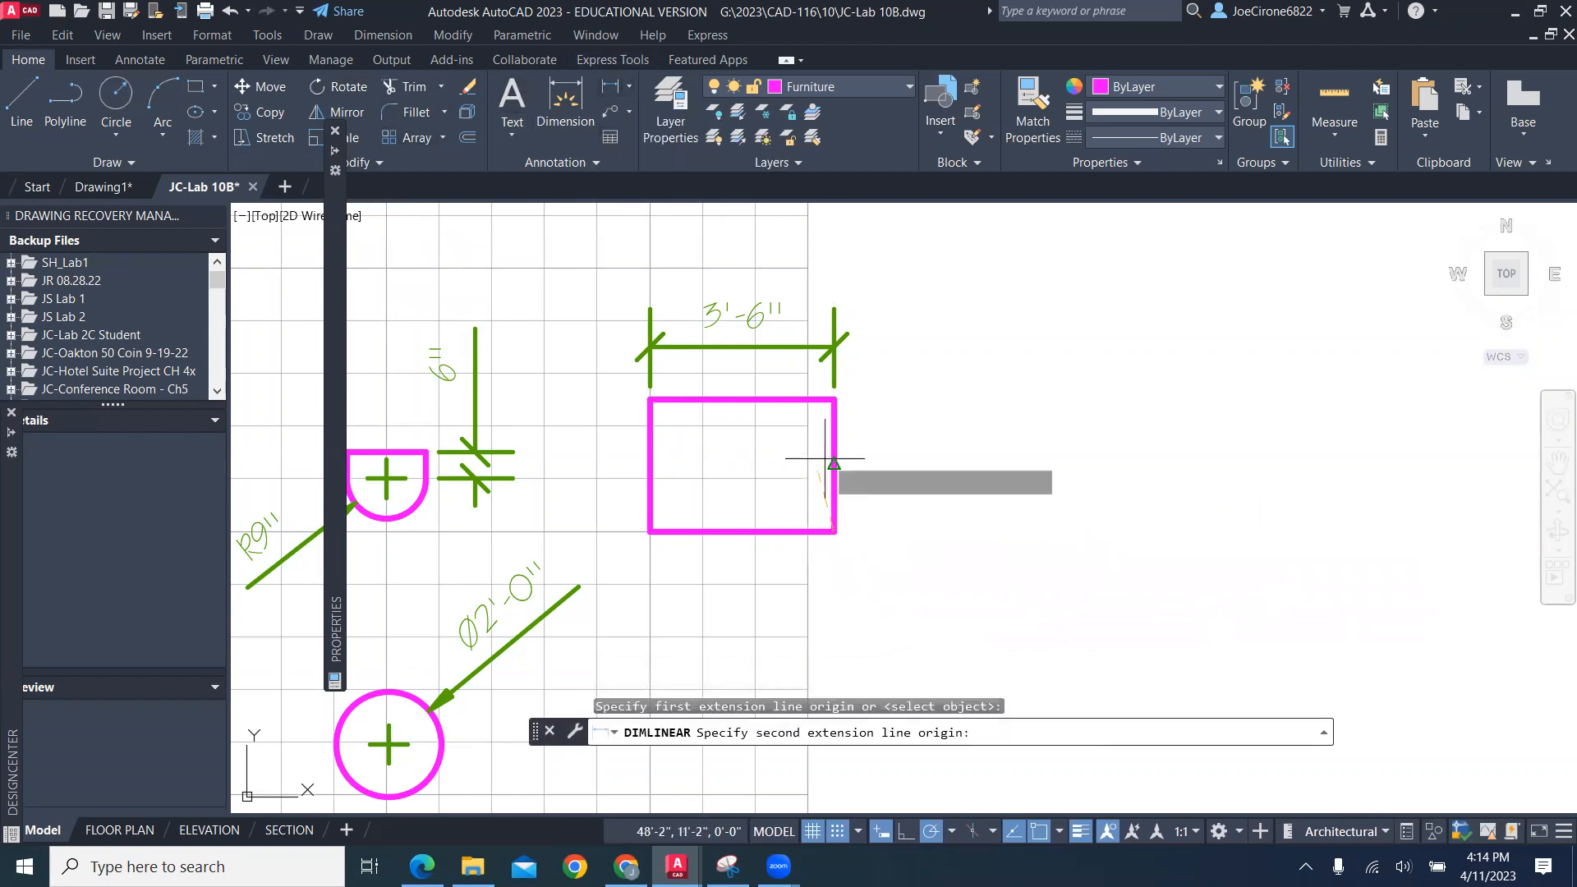
pyautogui.click(835, 401)
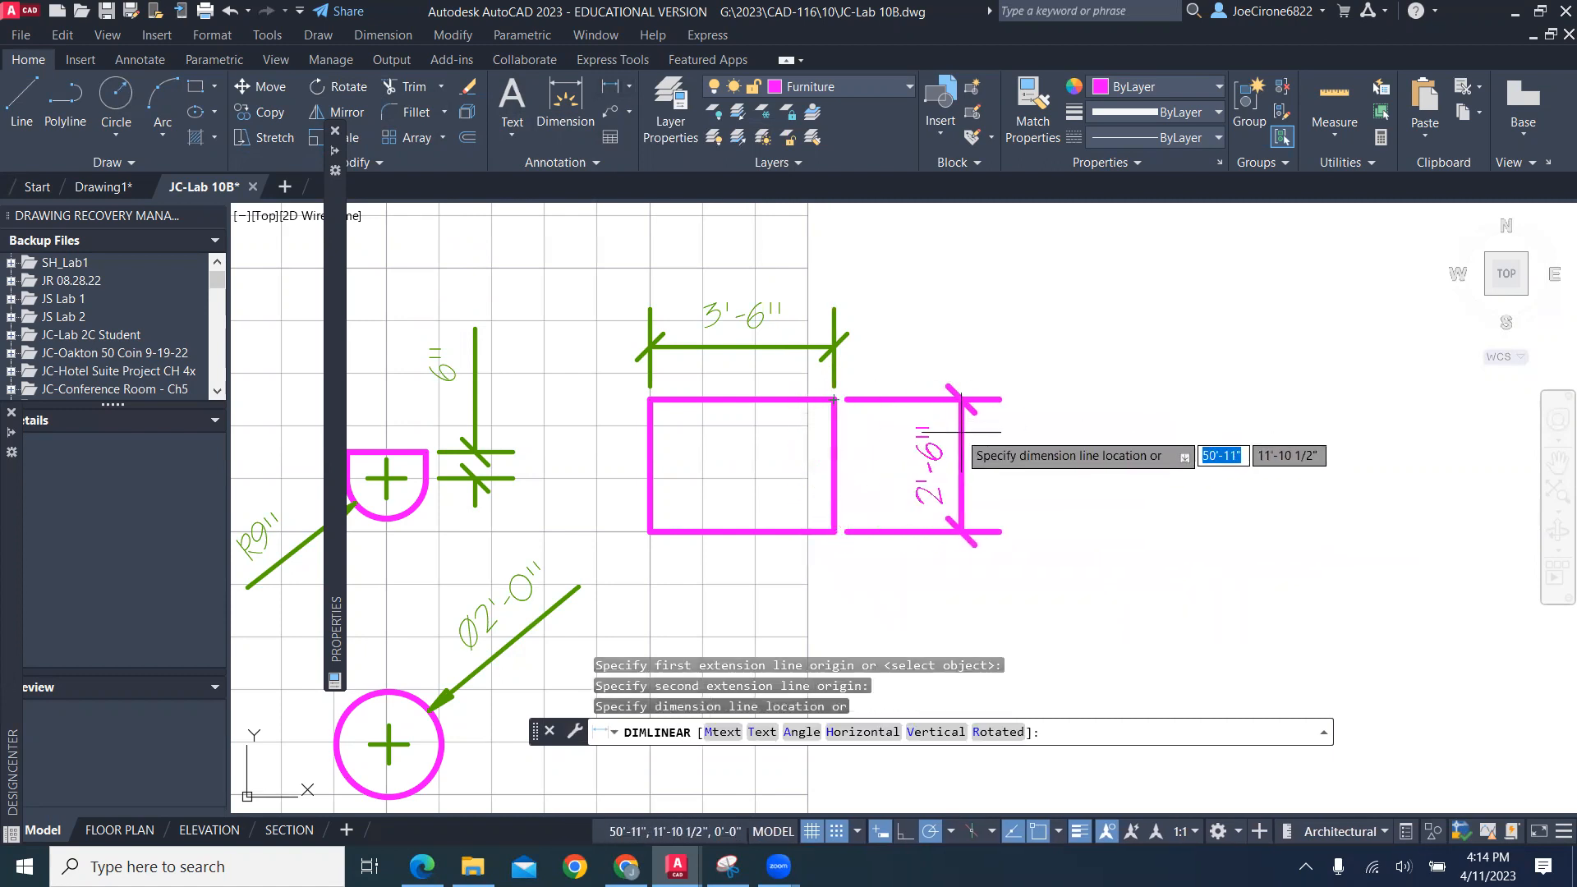
pyautogui.click(947, 461)
# Move the desk's vertical dimension to the Dimension layer
pyautogui.click(982, 451)
pyautogui.click(910, 450)
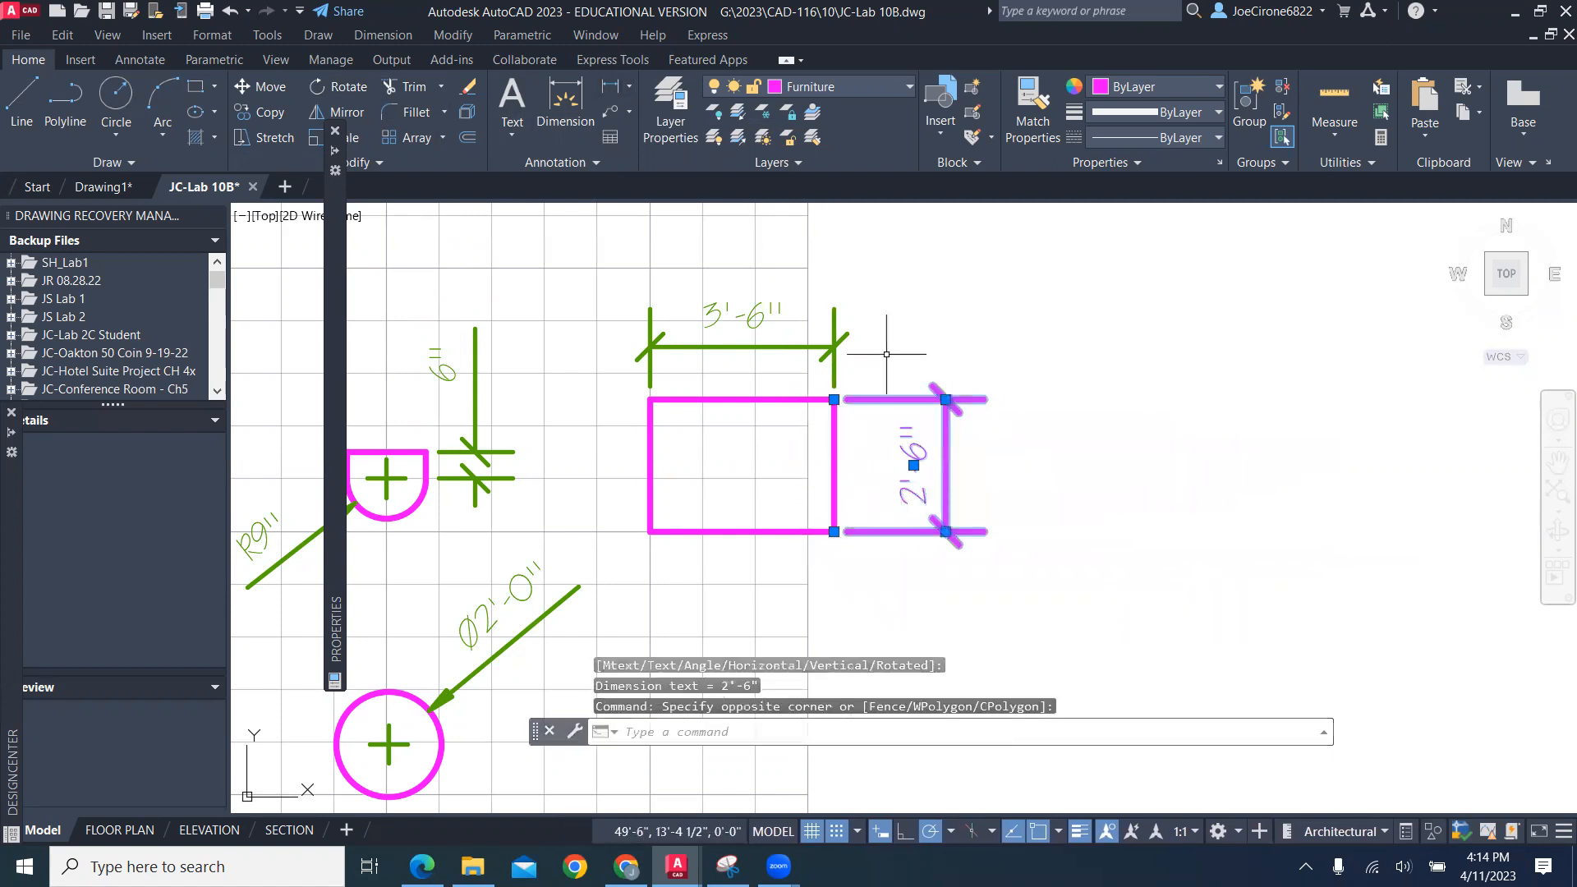
pyautogui.click(887, 83)
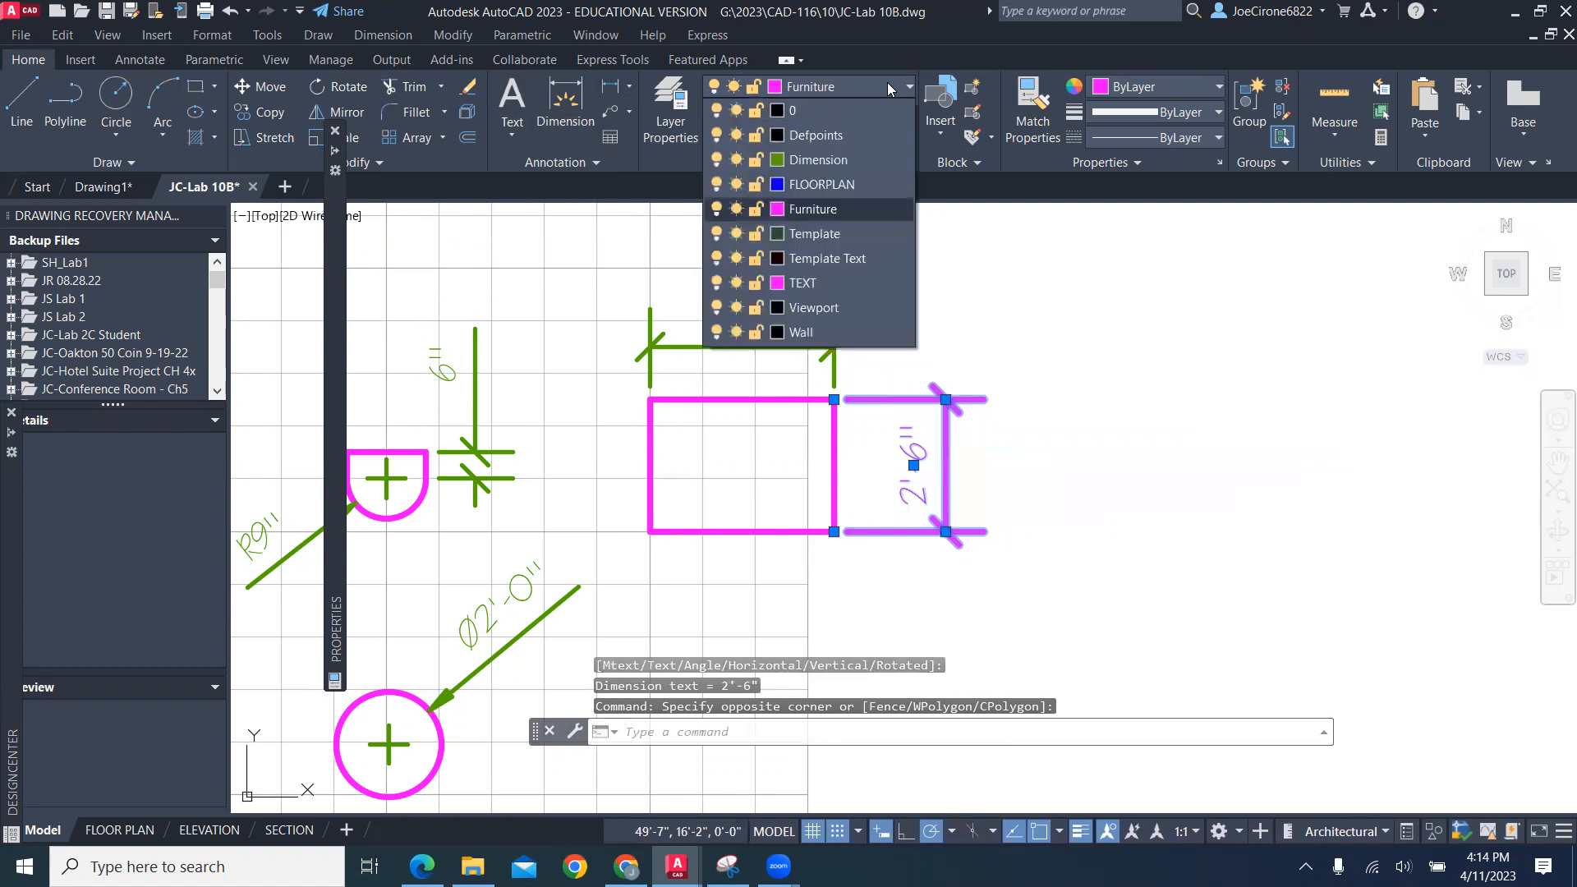
pyautogui.click(846, 159)
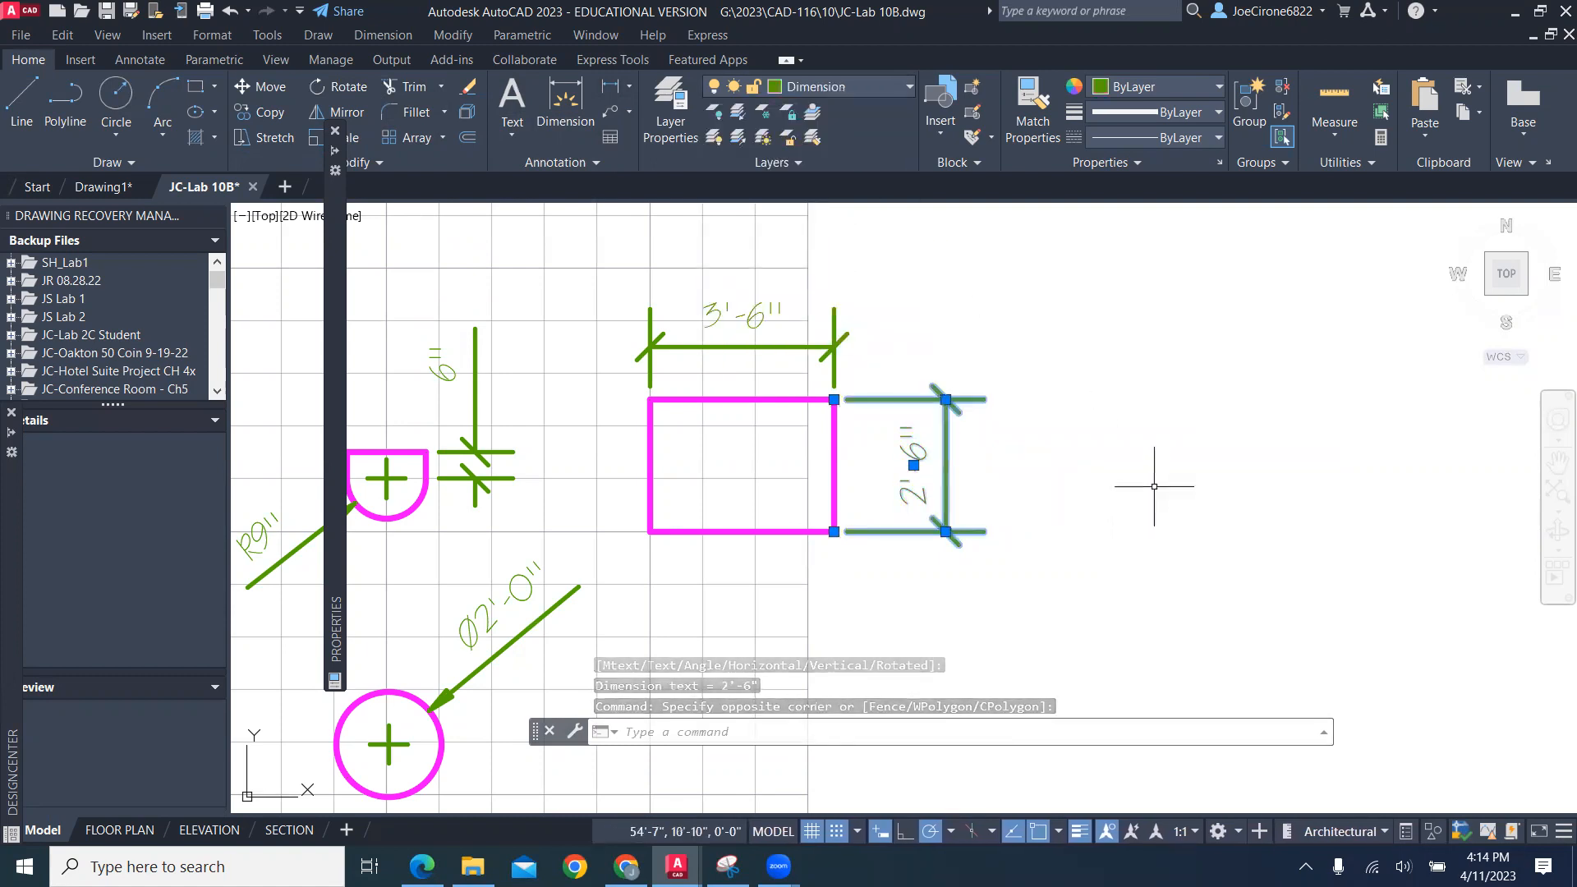
pyautogui.press('Return')
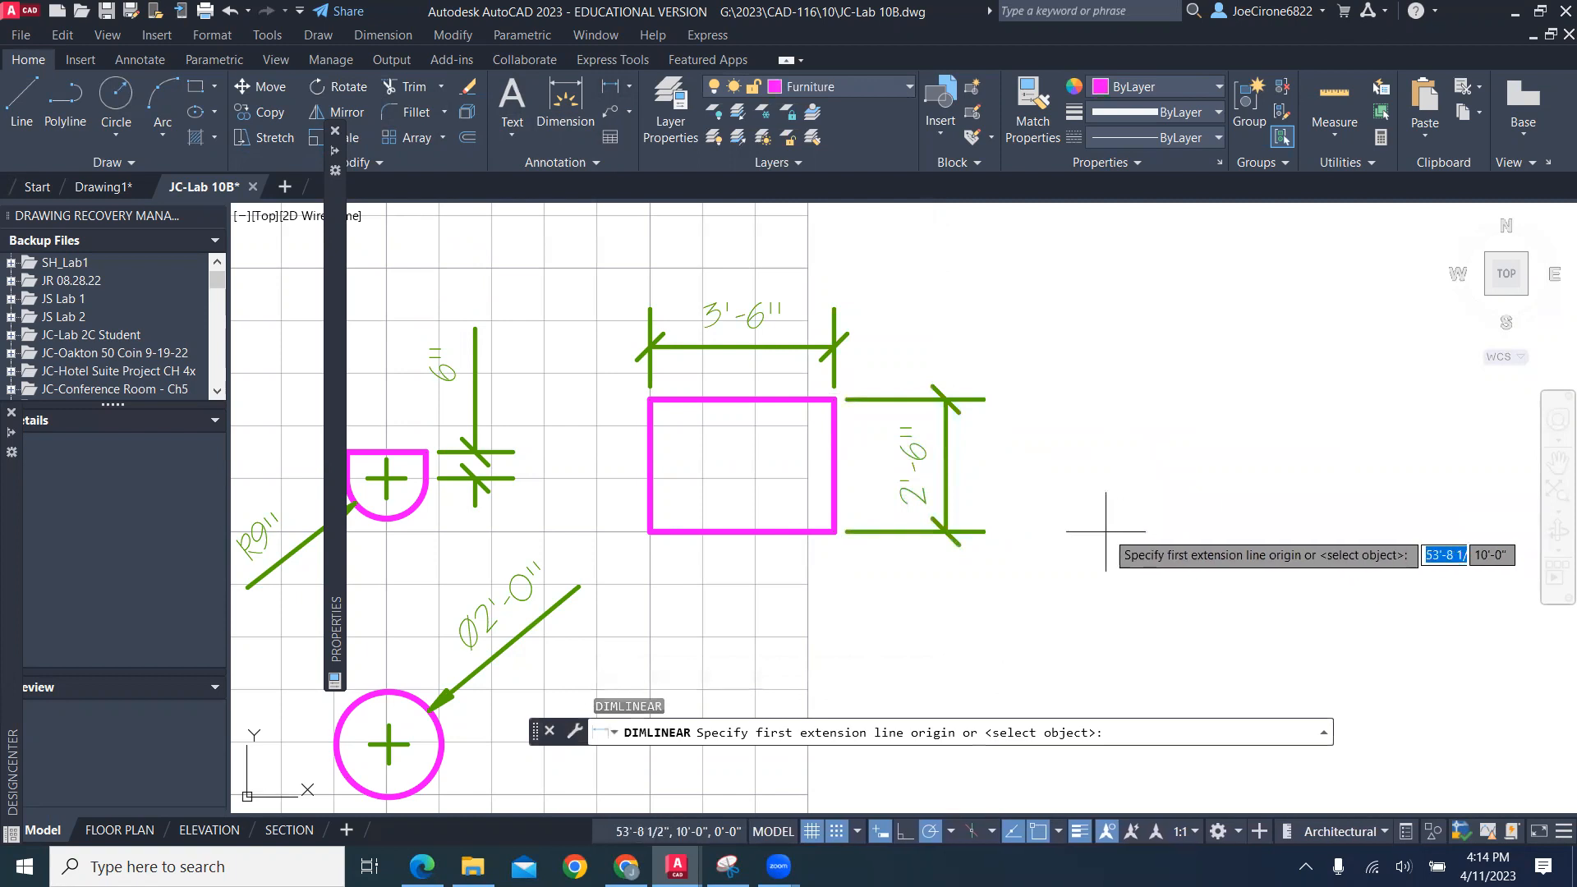
pyautogui.press('Escape')
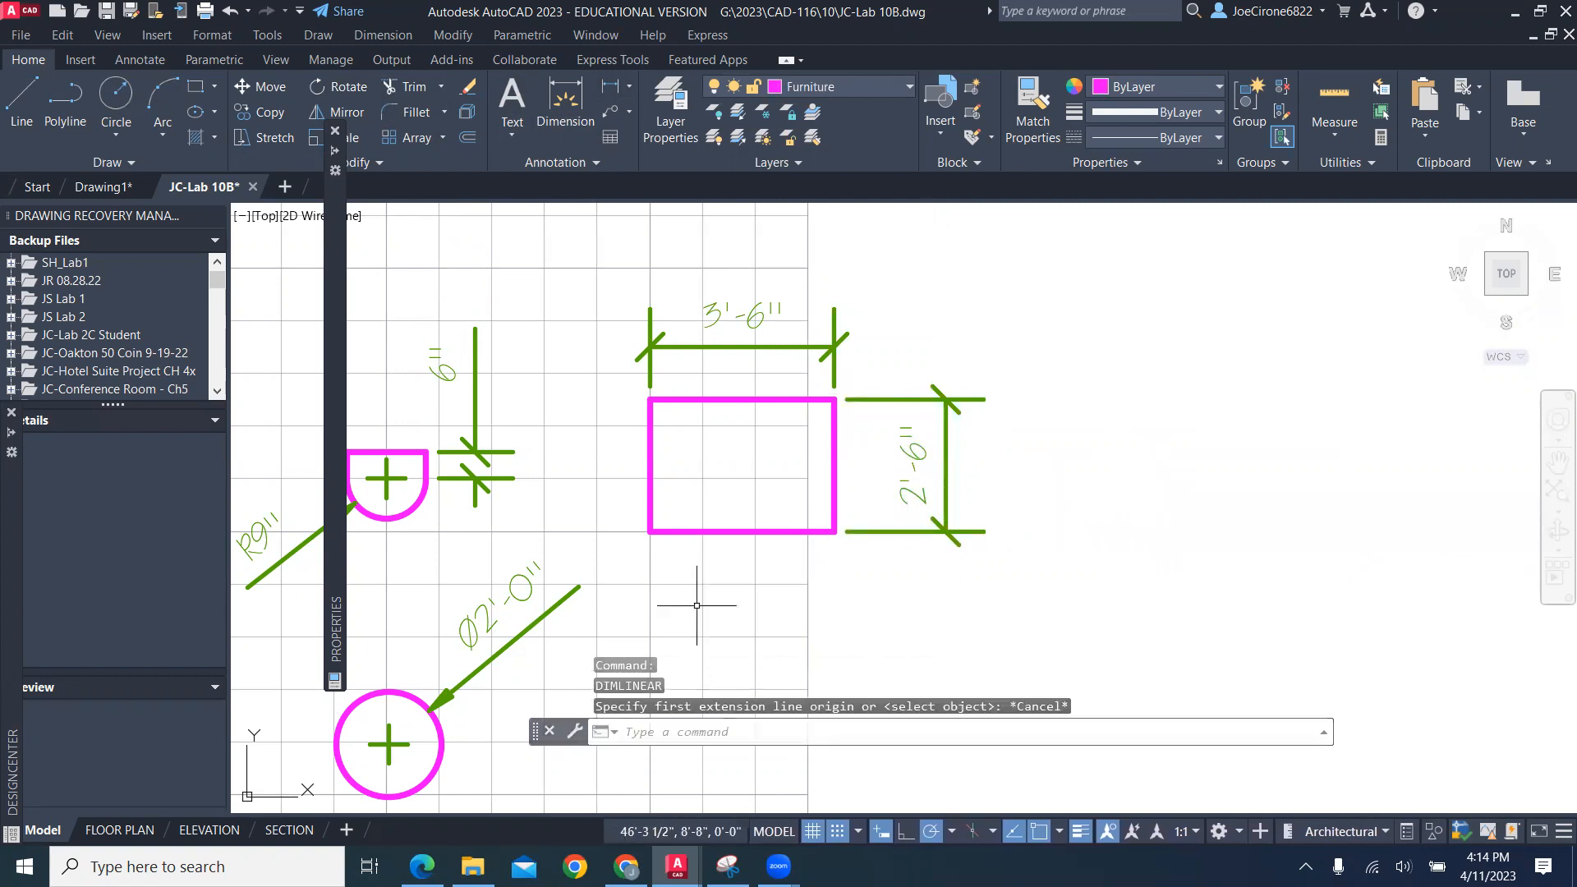
# Draw the file cabinet's 15" left side and 30" top edge below the desk, in line with the desk's left side
pyautogui.moveTo(742, 589)
pyautogui.mouseDown(button='middle')
pyautogui.moveTo(768, 528)
pyautogui.moveTo(764, 475)
pyautogui.mouseUp(button='middle')
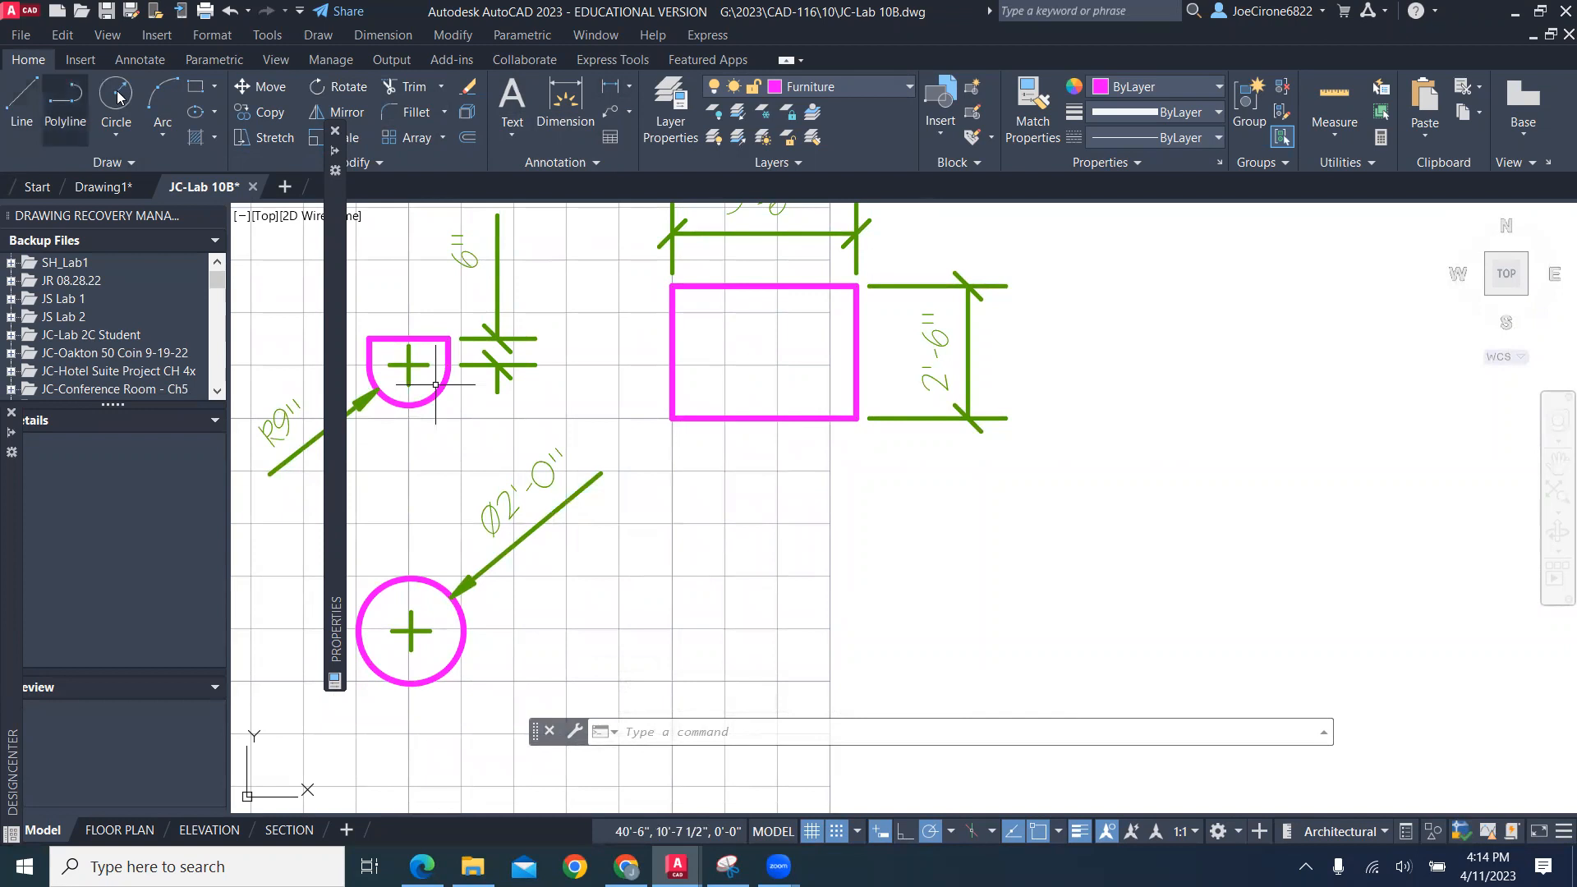
pyautogui.click(30, 120)
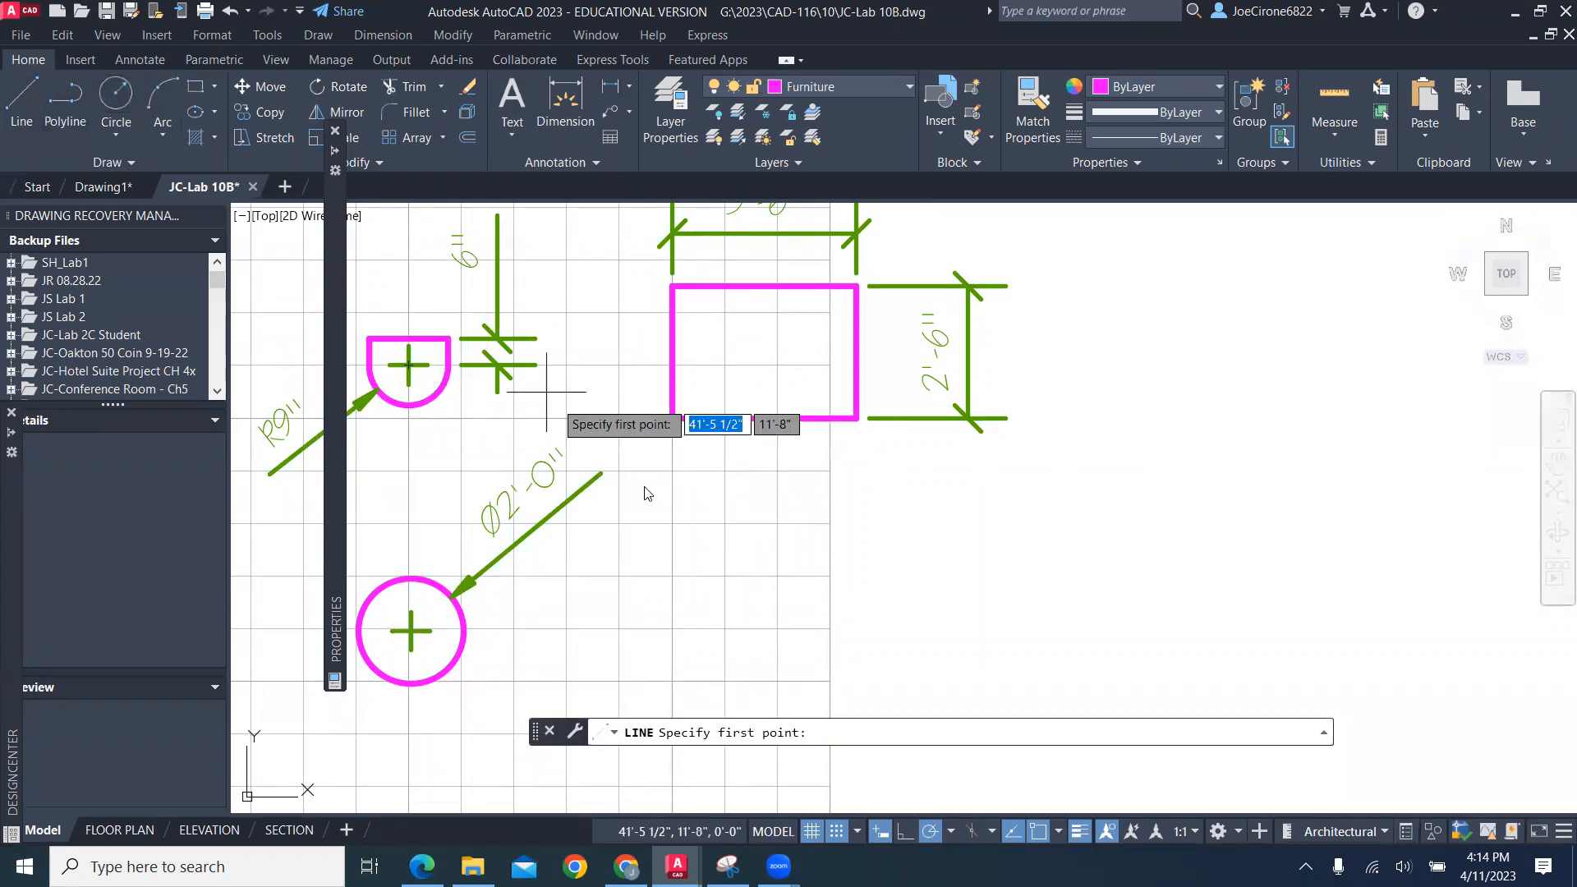
pyautogui.click(672, 682)
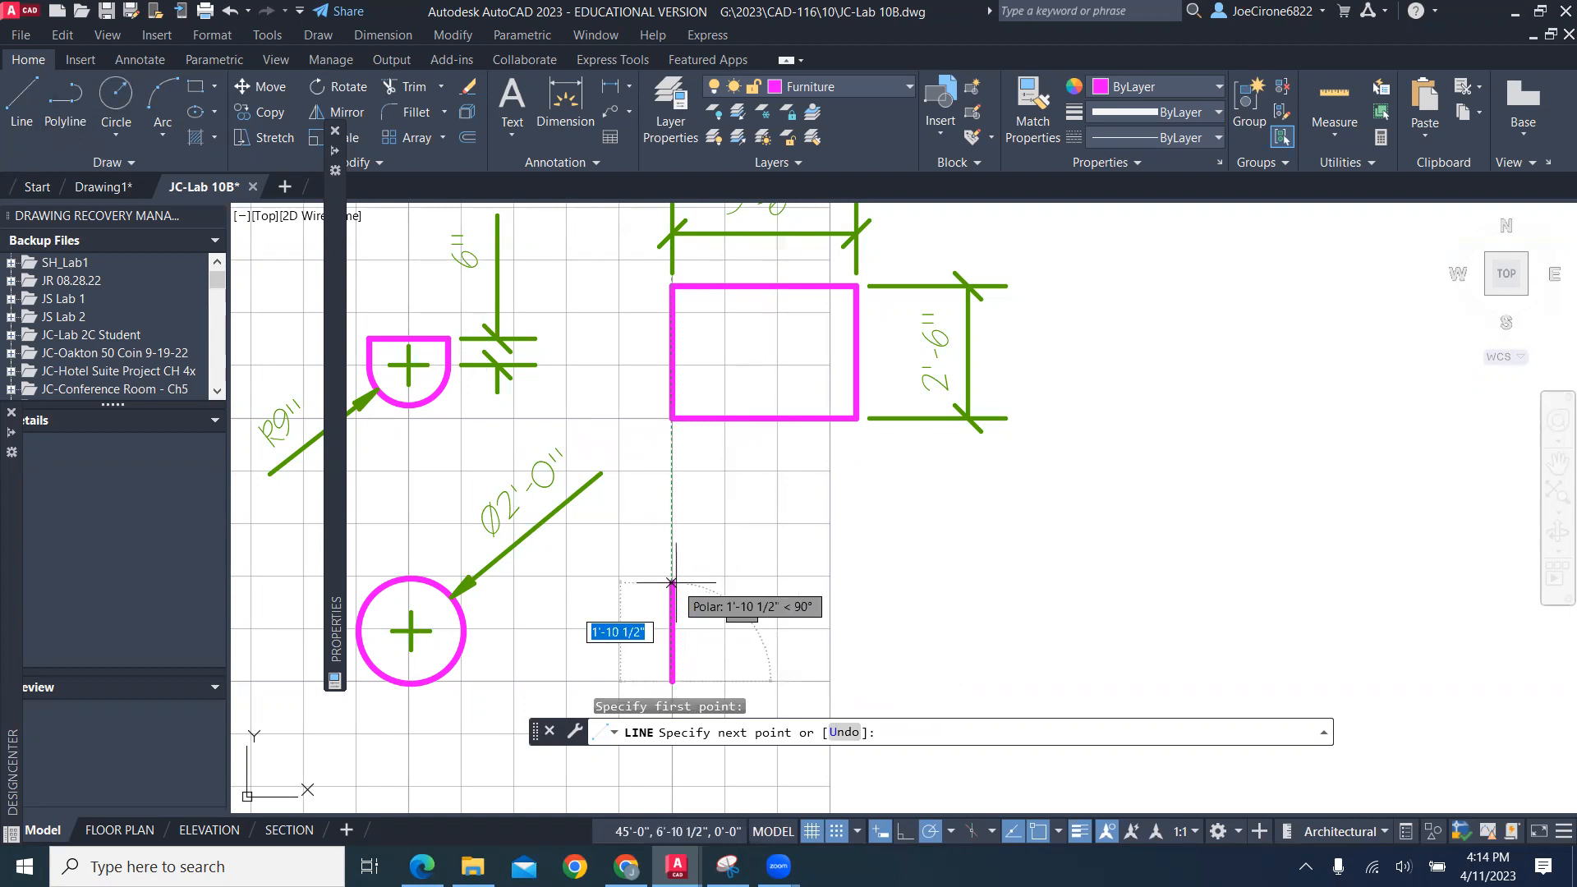
pyautogui.write('1')
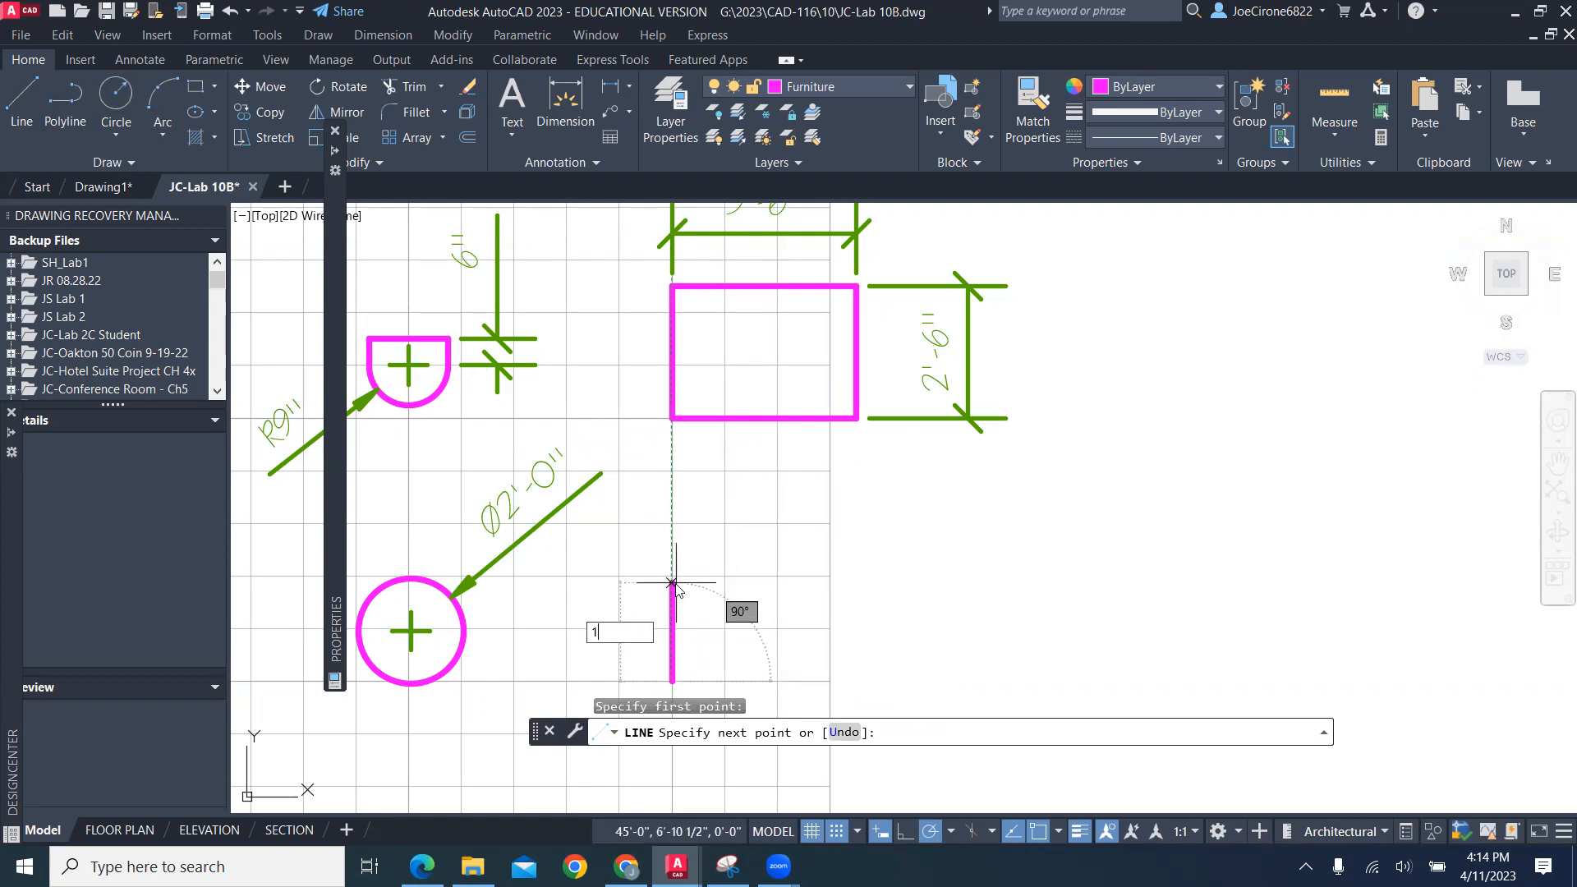
pyautogui.write('5')
pyautogui.press('Return')
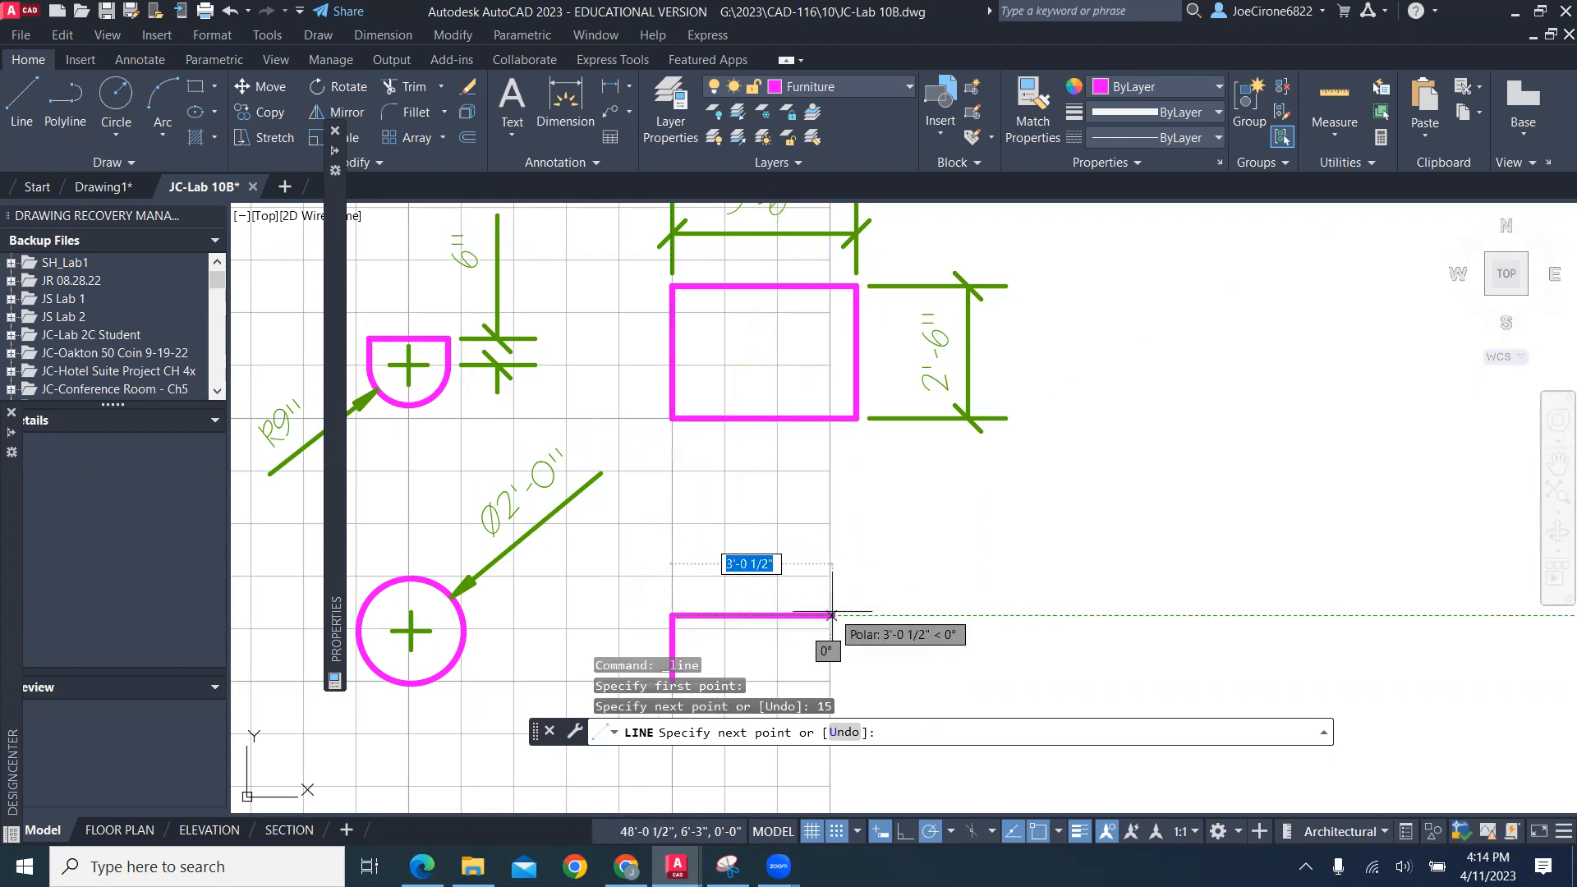
pyautogui.write('30')
pyautogui.press('Return')
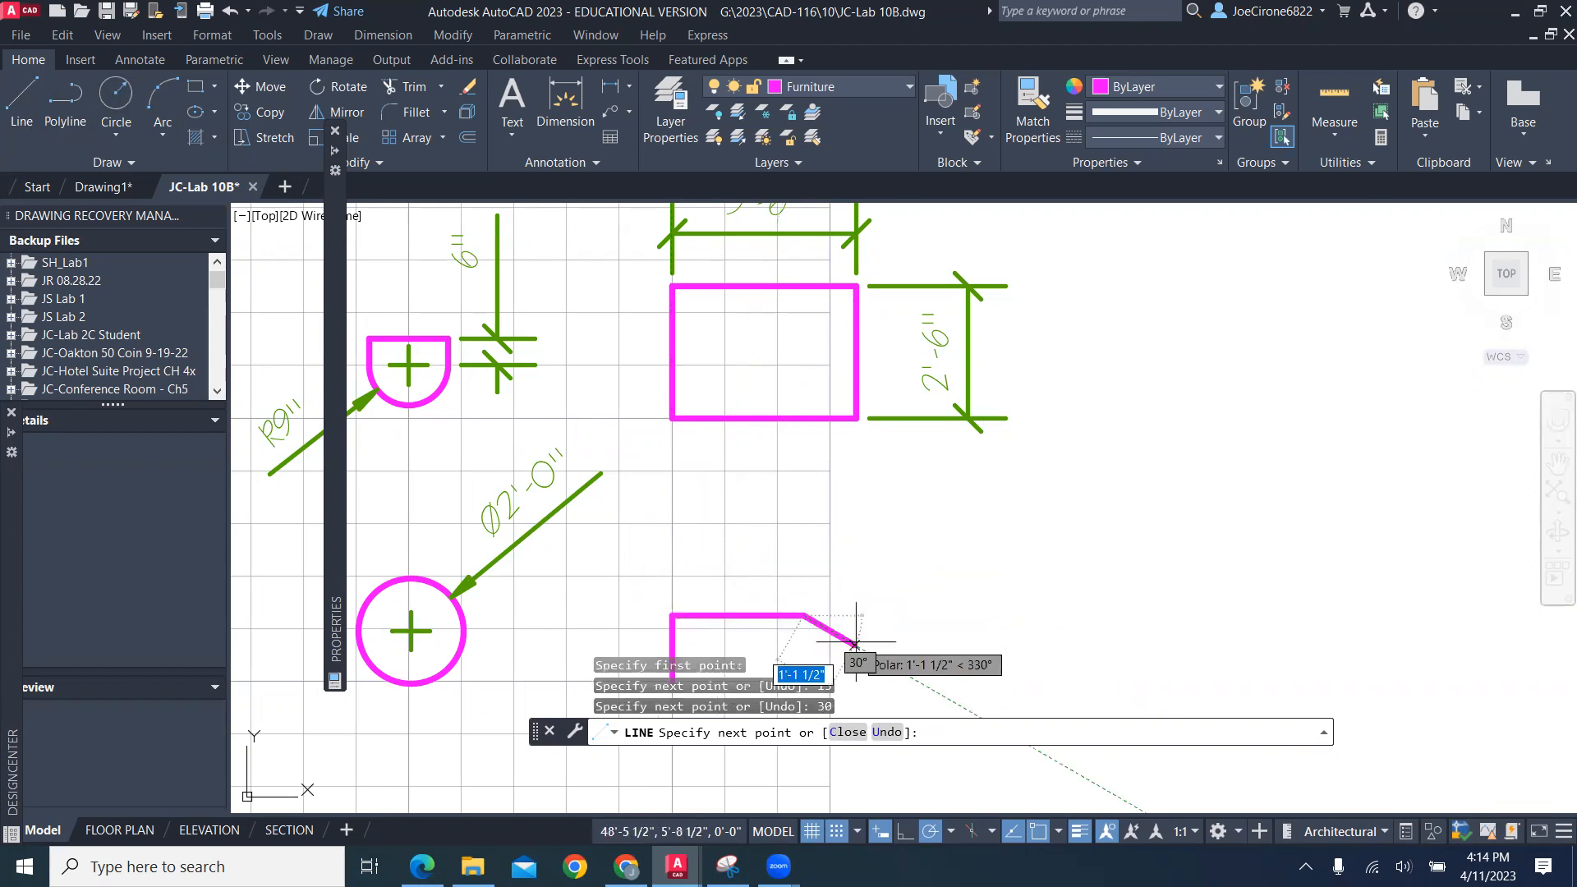
# Add the file cabinet's 15" right side going down and close the outline at its starting corner
pyautogui.moveTo(835, 638); pyautogui.dragTo(848, 430, button='middle')
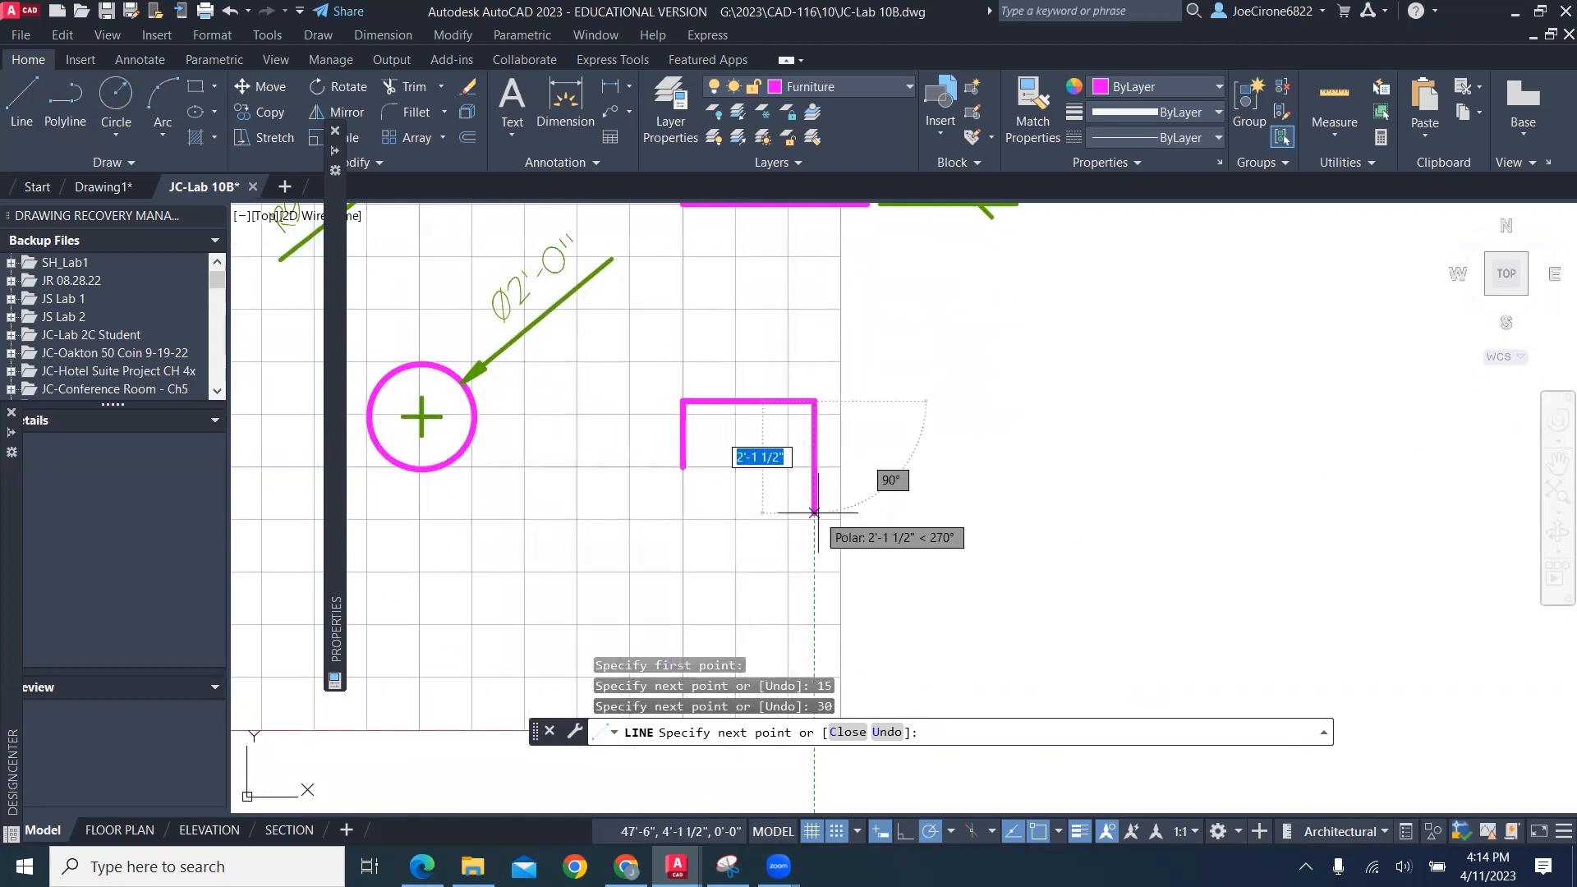
pyautogui.write('1')
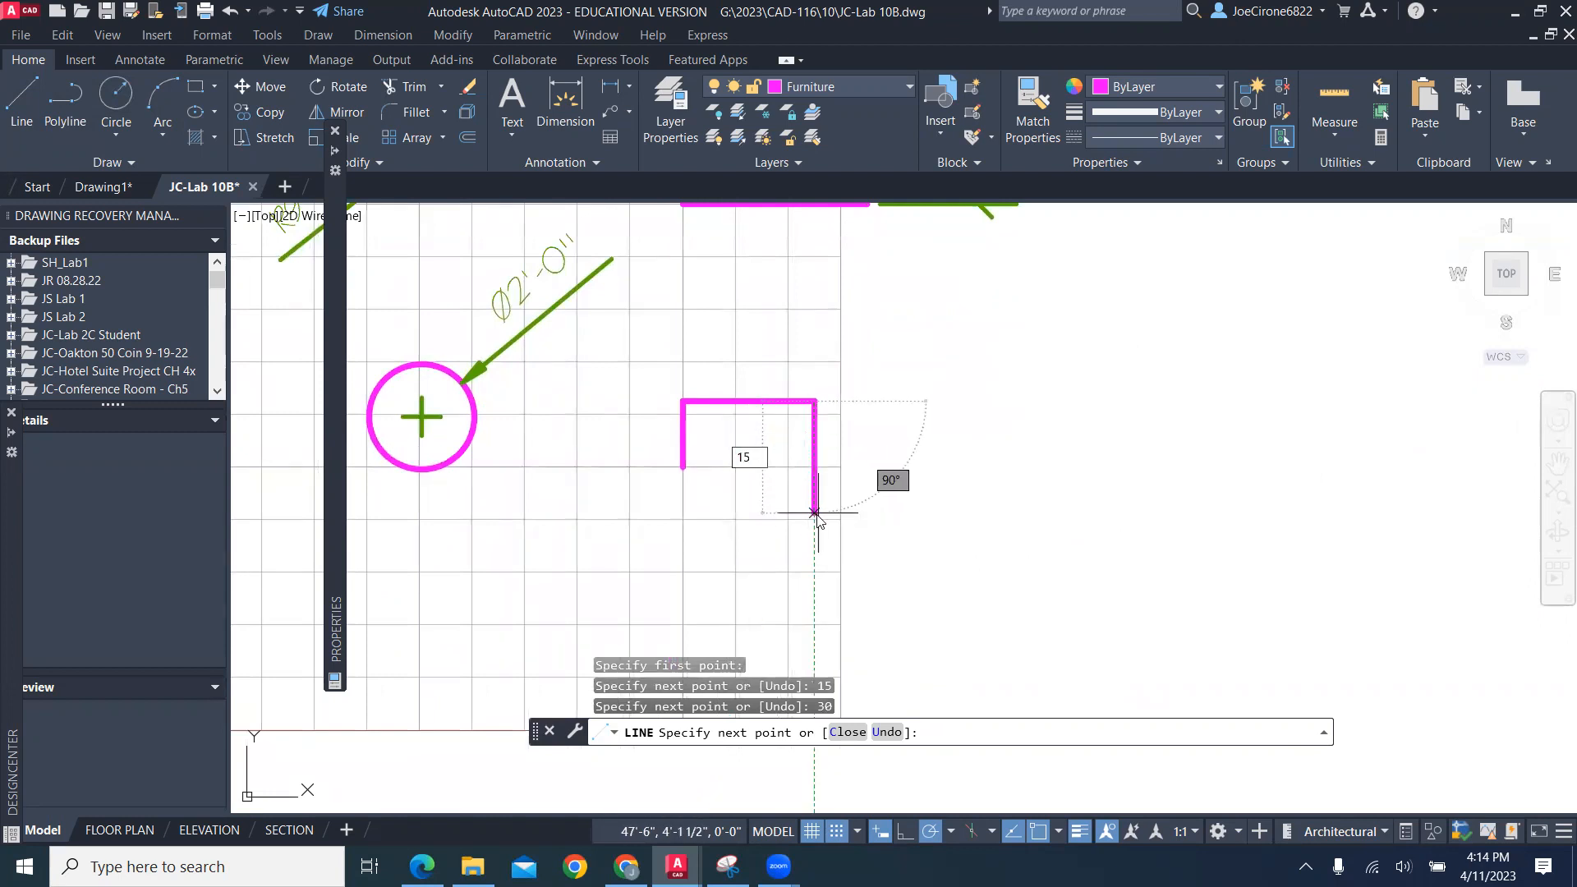
pyautogui.write('5')
pyautogui.press('Return')
pyautogui.write('c')
pyautogui.press('Return')
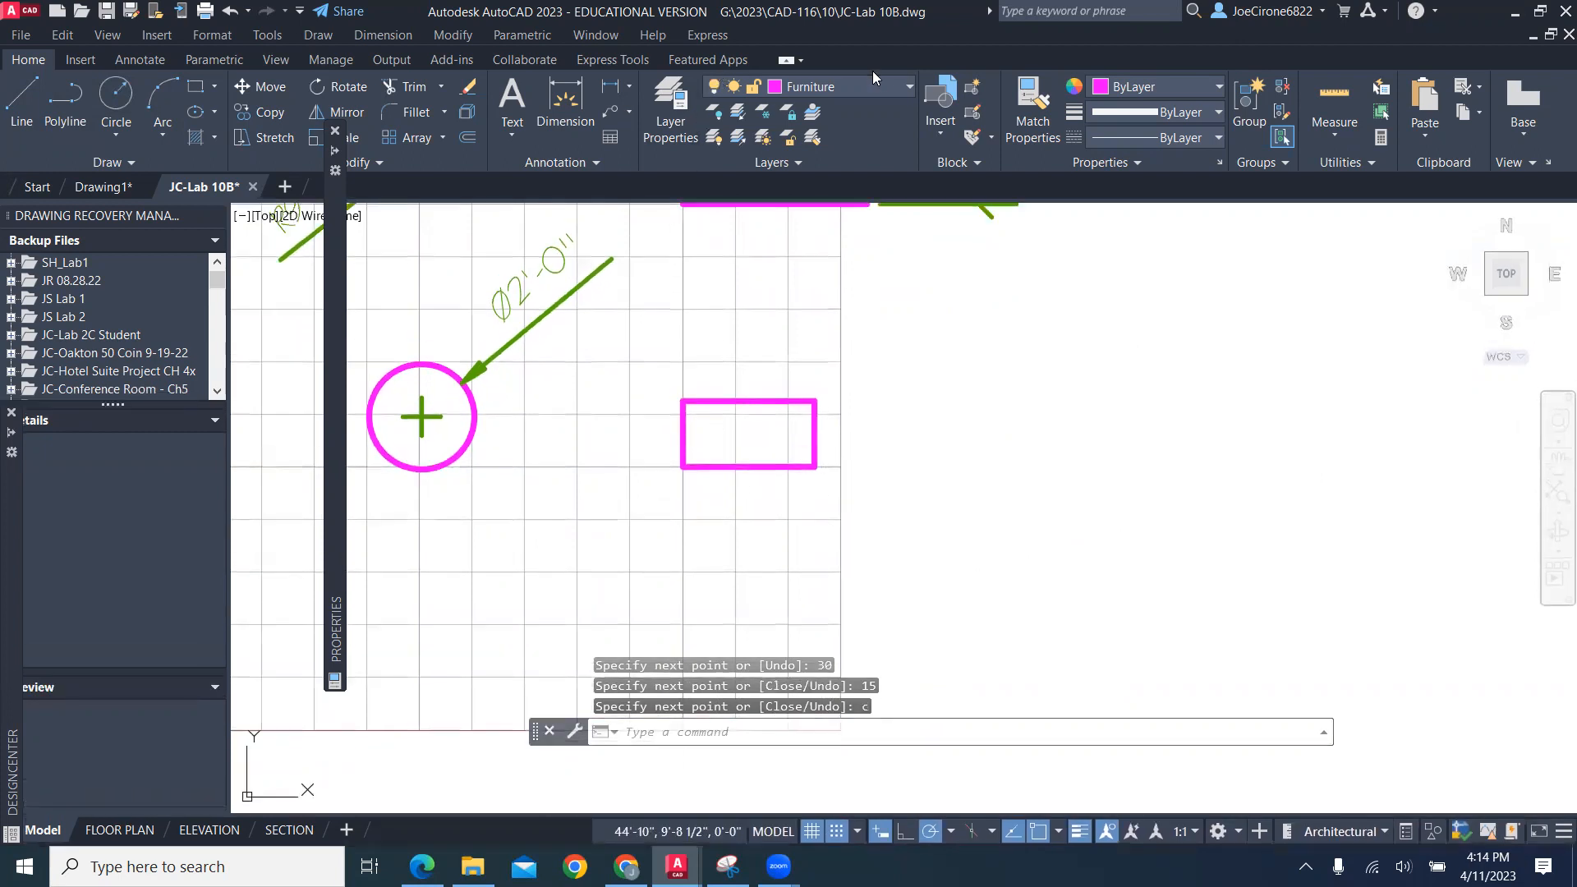
# Make the Dimension layer current and add a linear dimension above the file cabinet's top edge
pyautogui.click(897, 88)
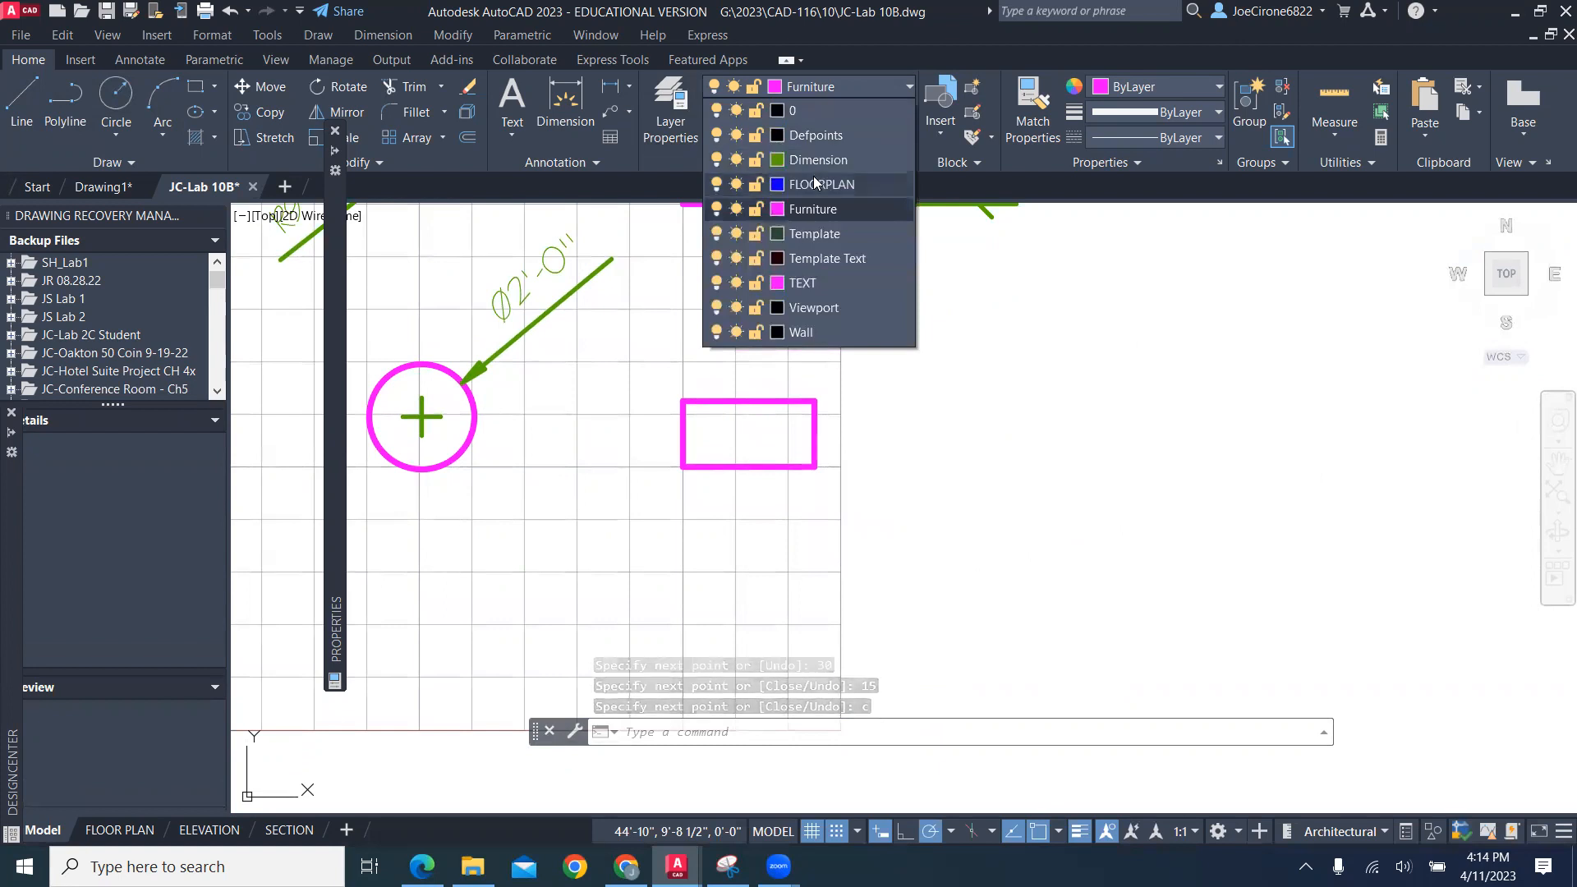
pyautogui.click(817, 160)
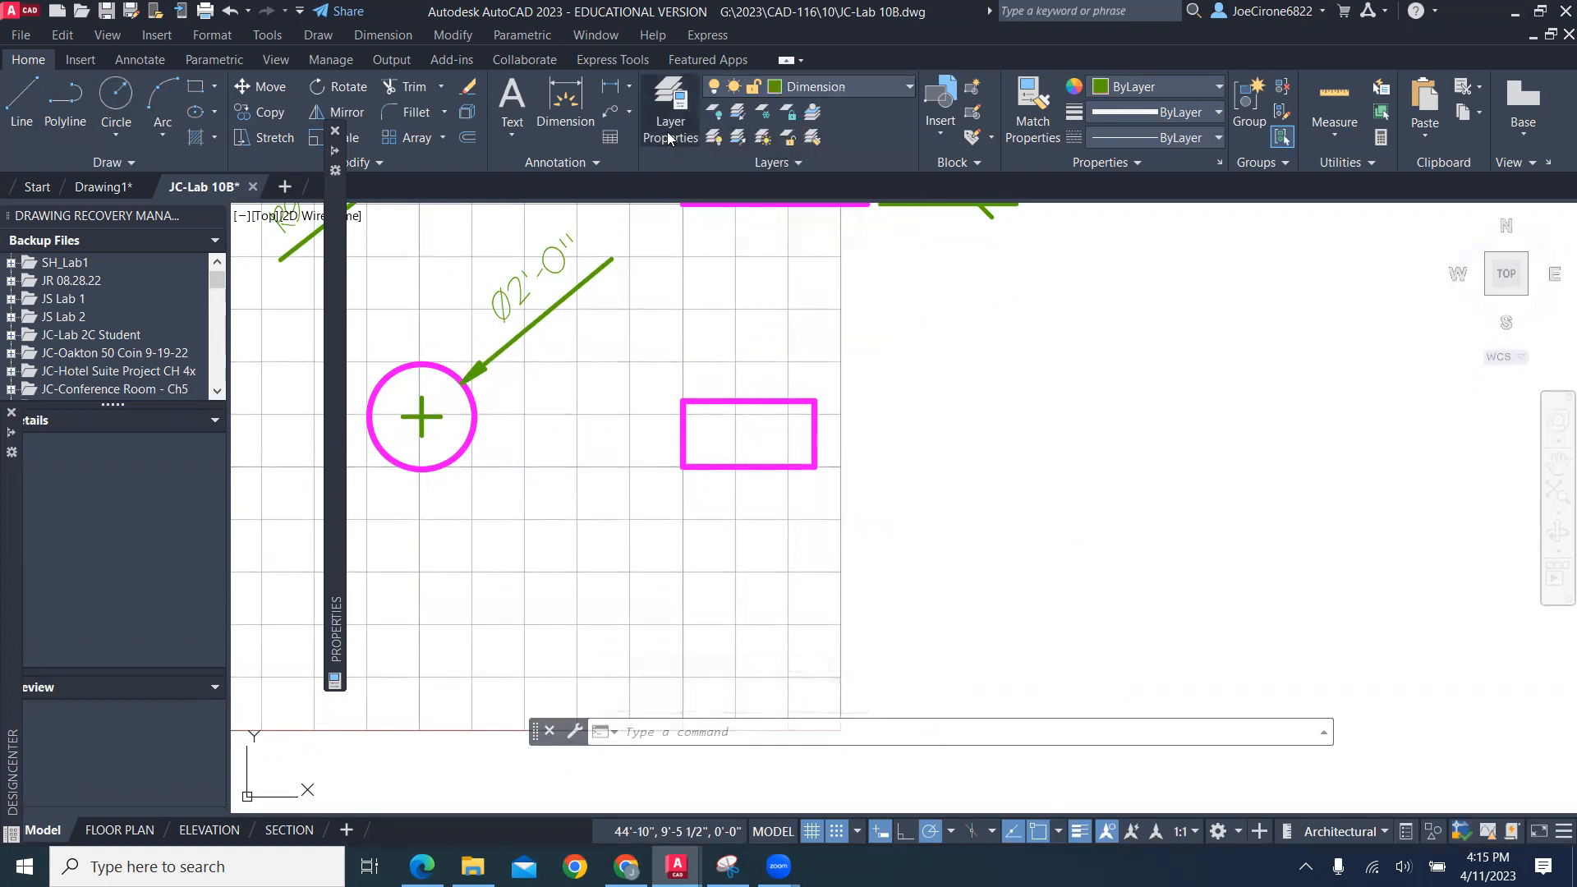
pyautogui.click(616, 93)
pyautogui.click(682, 400)
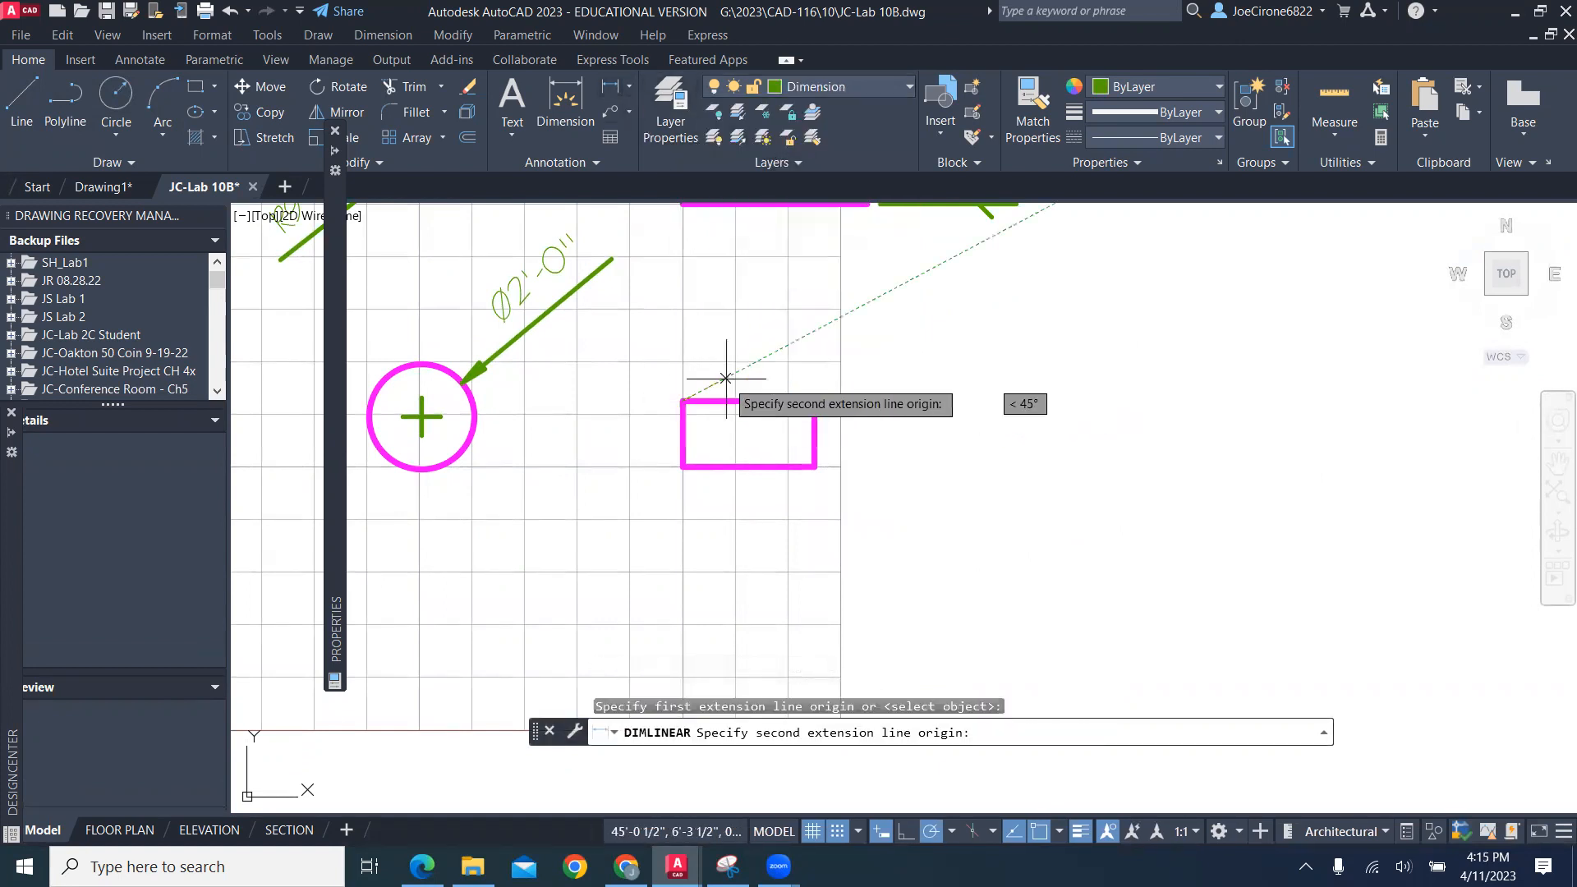
pyautogui.click(814, 402)
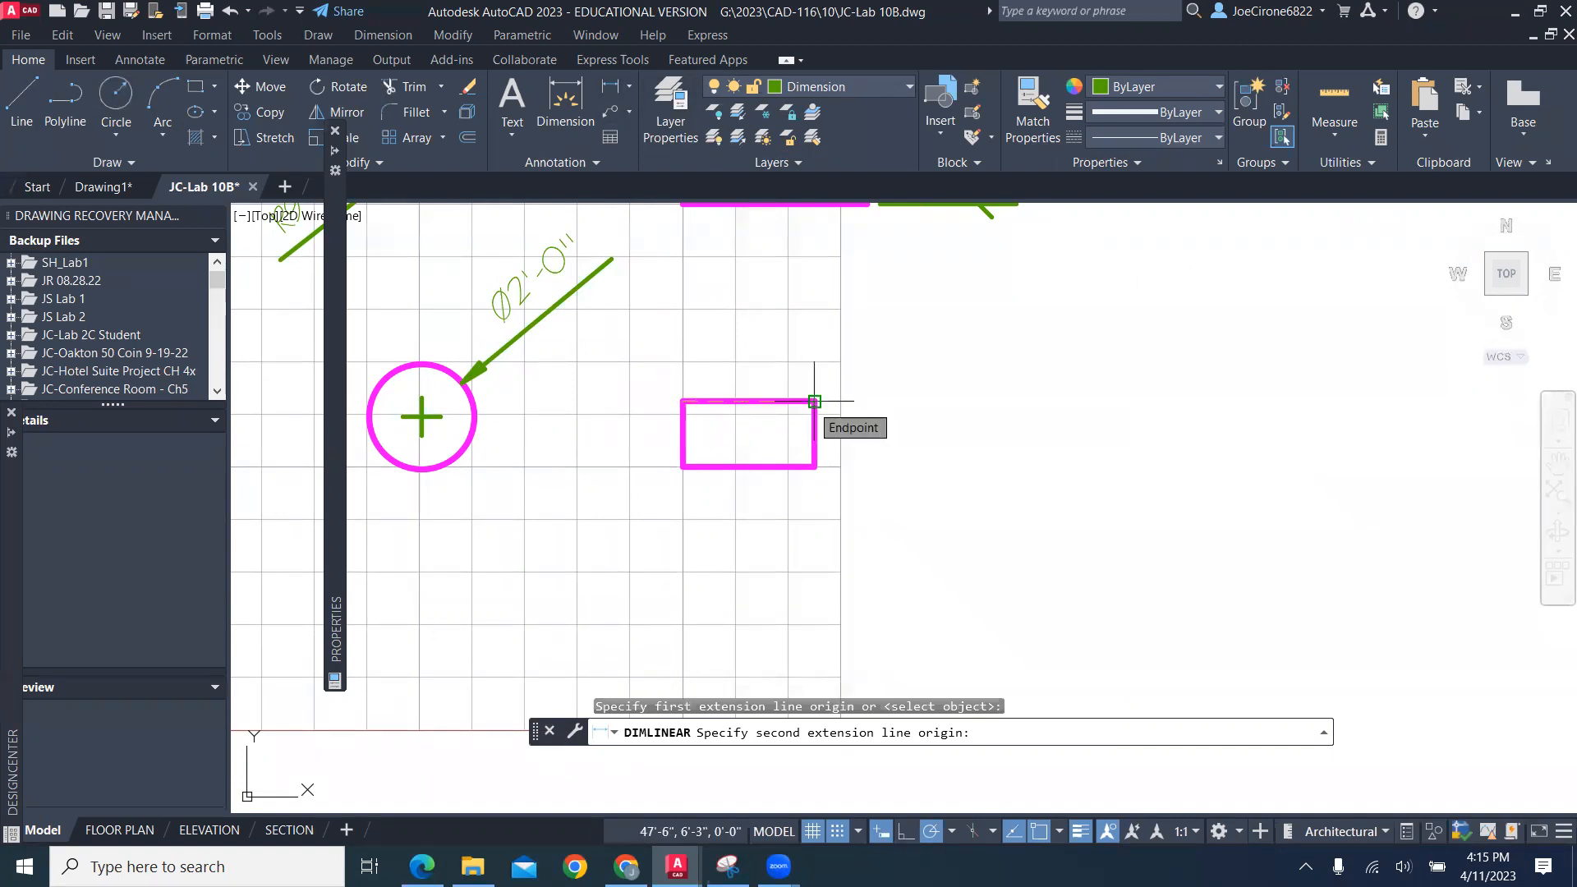
pyautogui.click(801, 349)
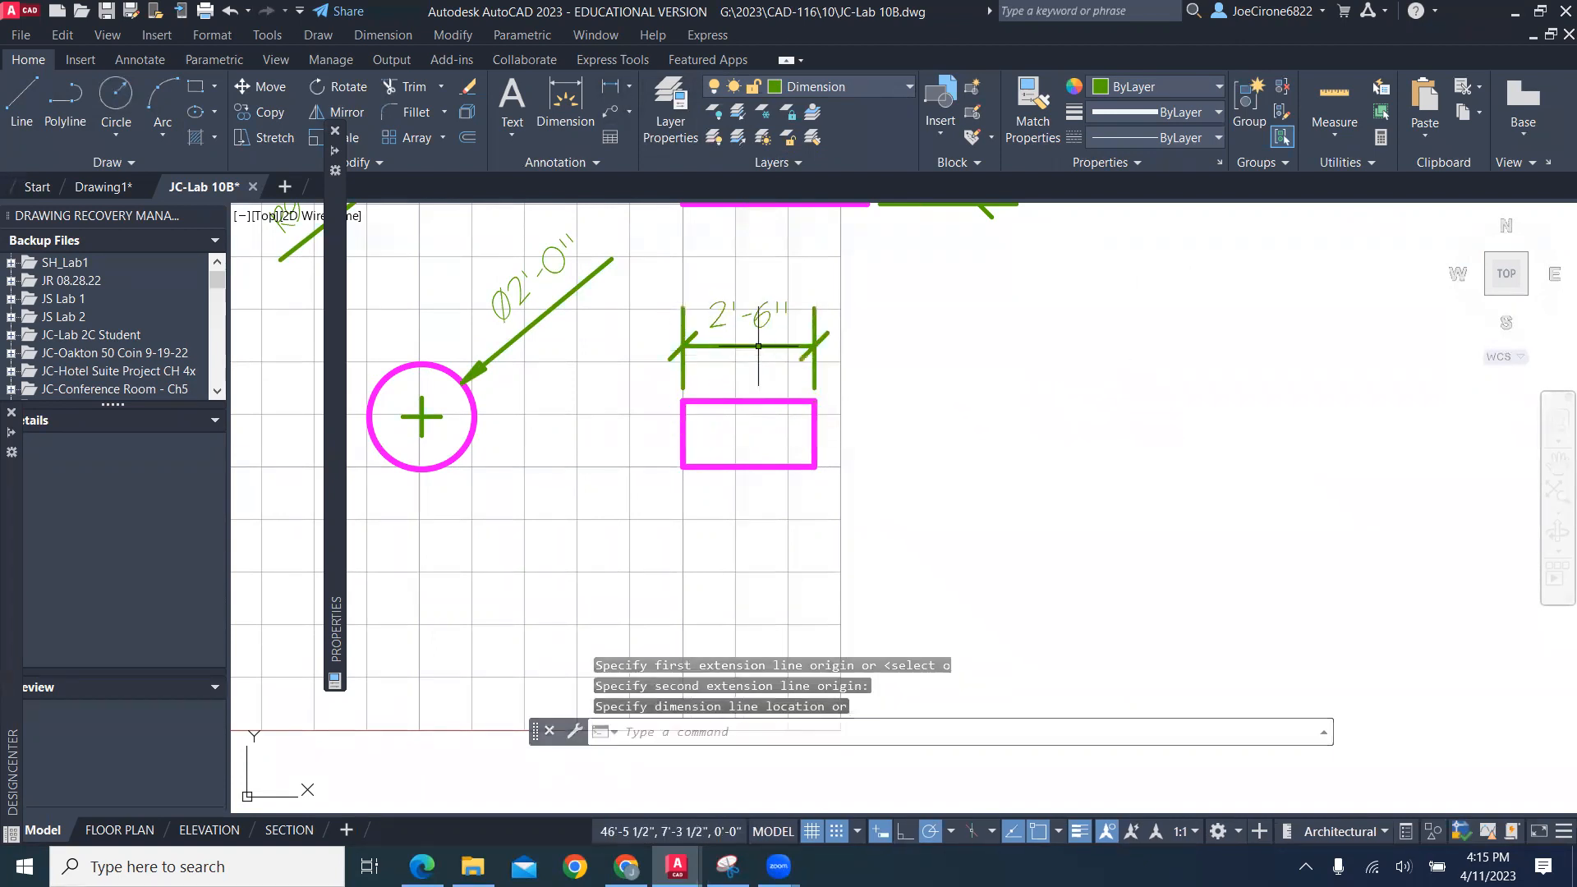
# Add a vertical linear dimension to the file cabinet's right side, placed to the right of the outline
pyautogui.rightClick(919, 440)
pyautogui.click(976, 453)
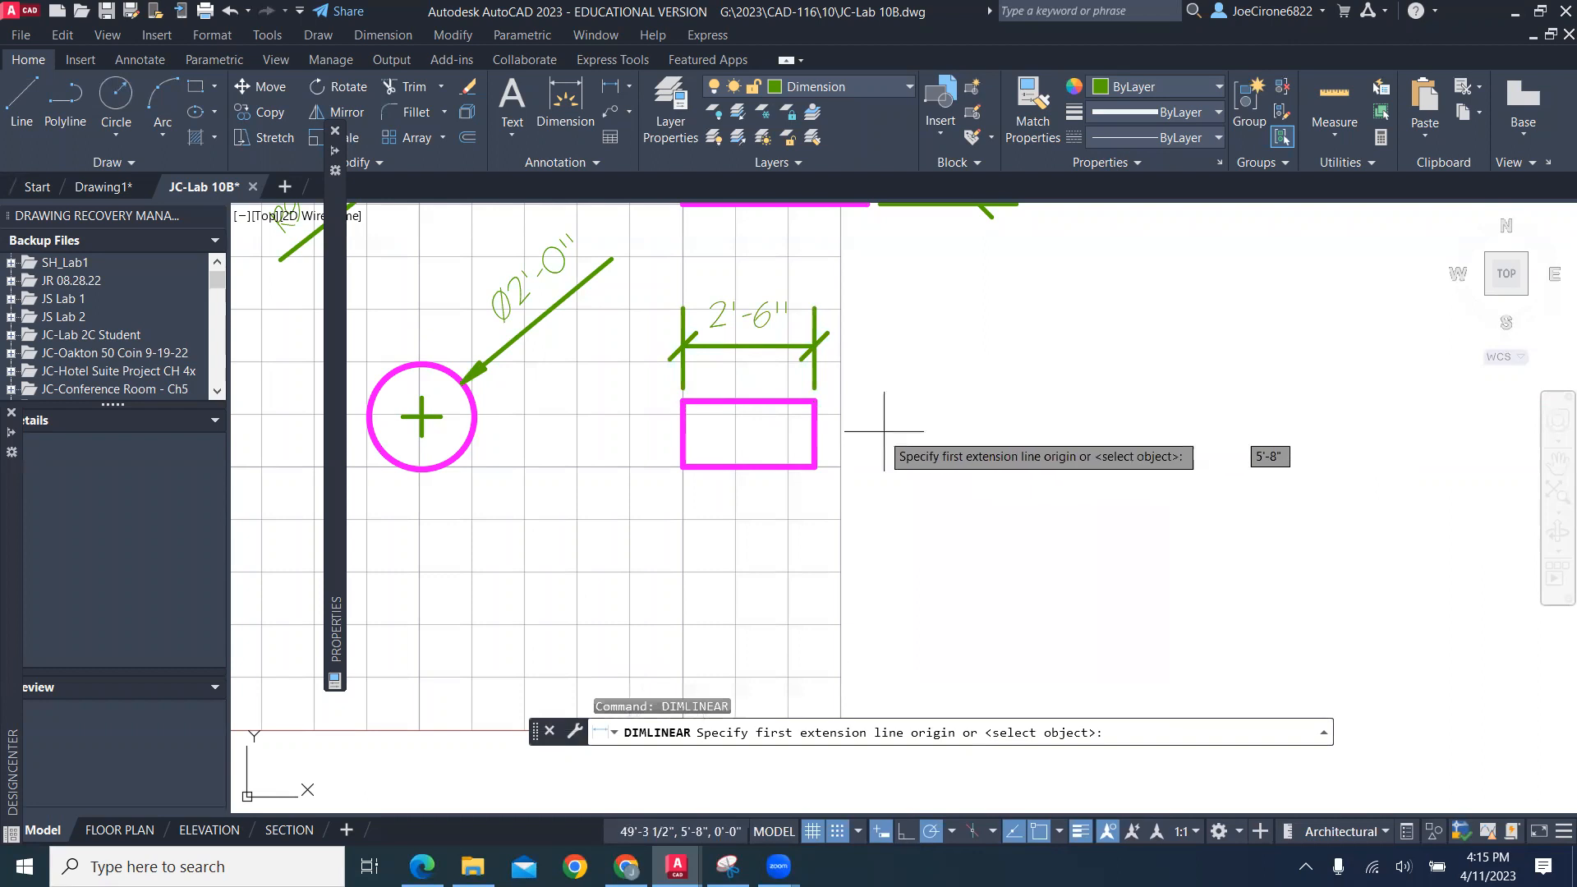
pyautogui.click(814, 402)
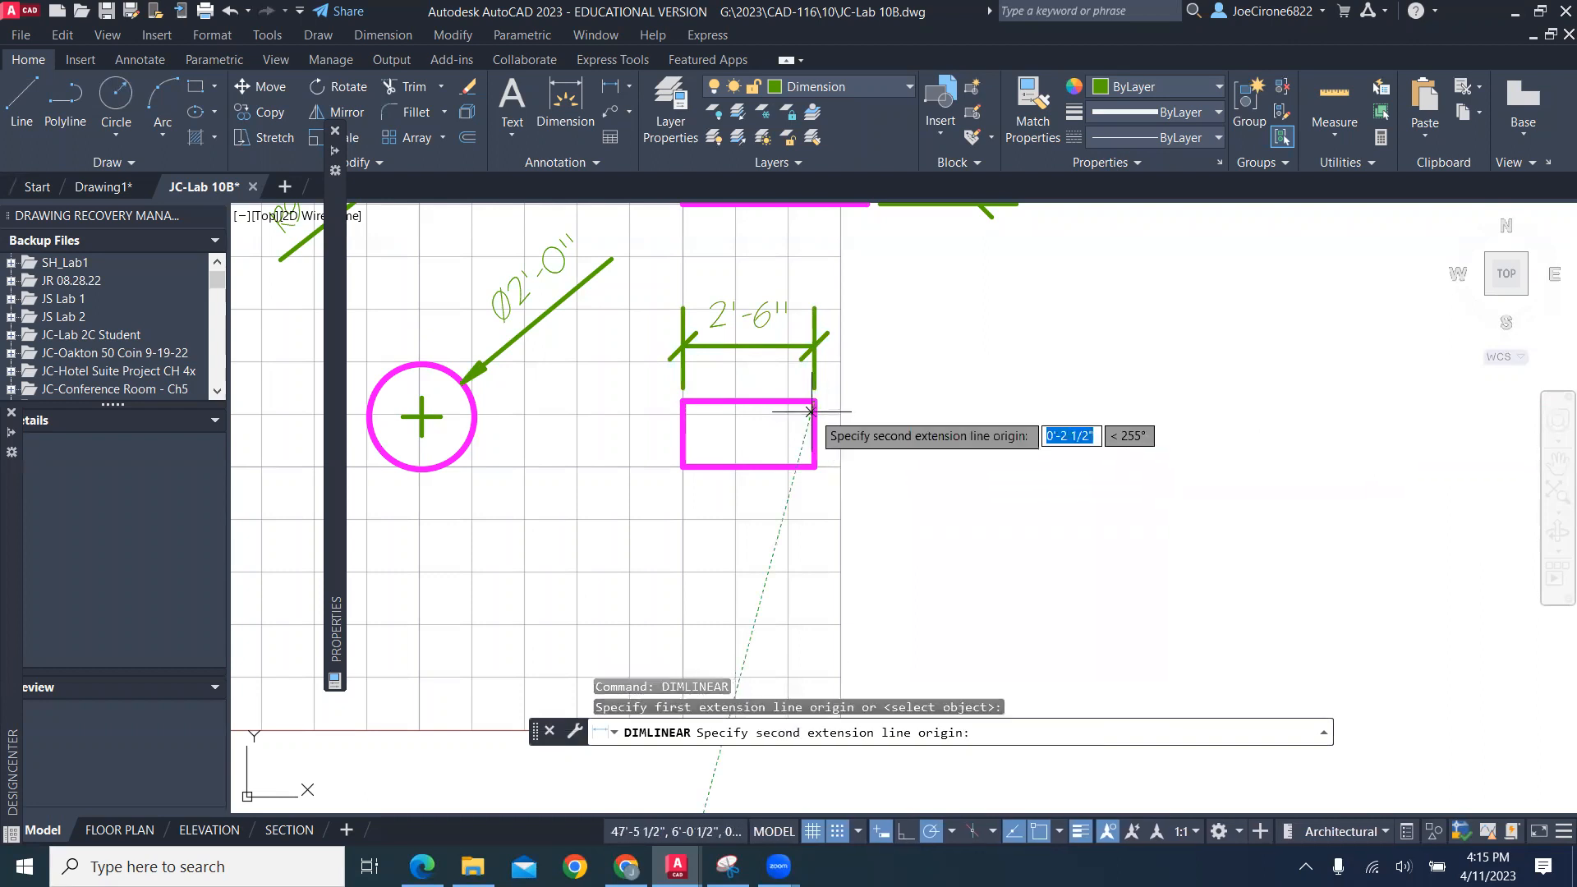
pyautogui.click(816, 467)
pyautogui.click(919, 453)
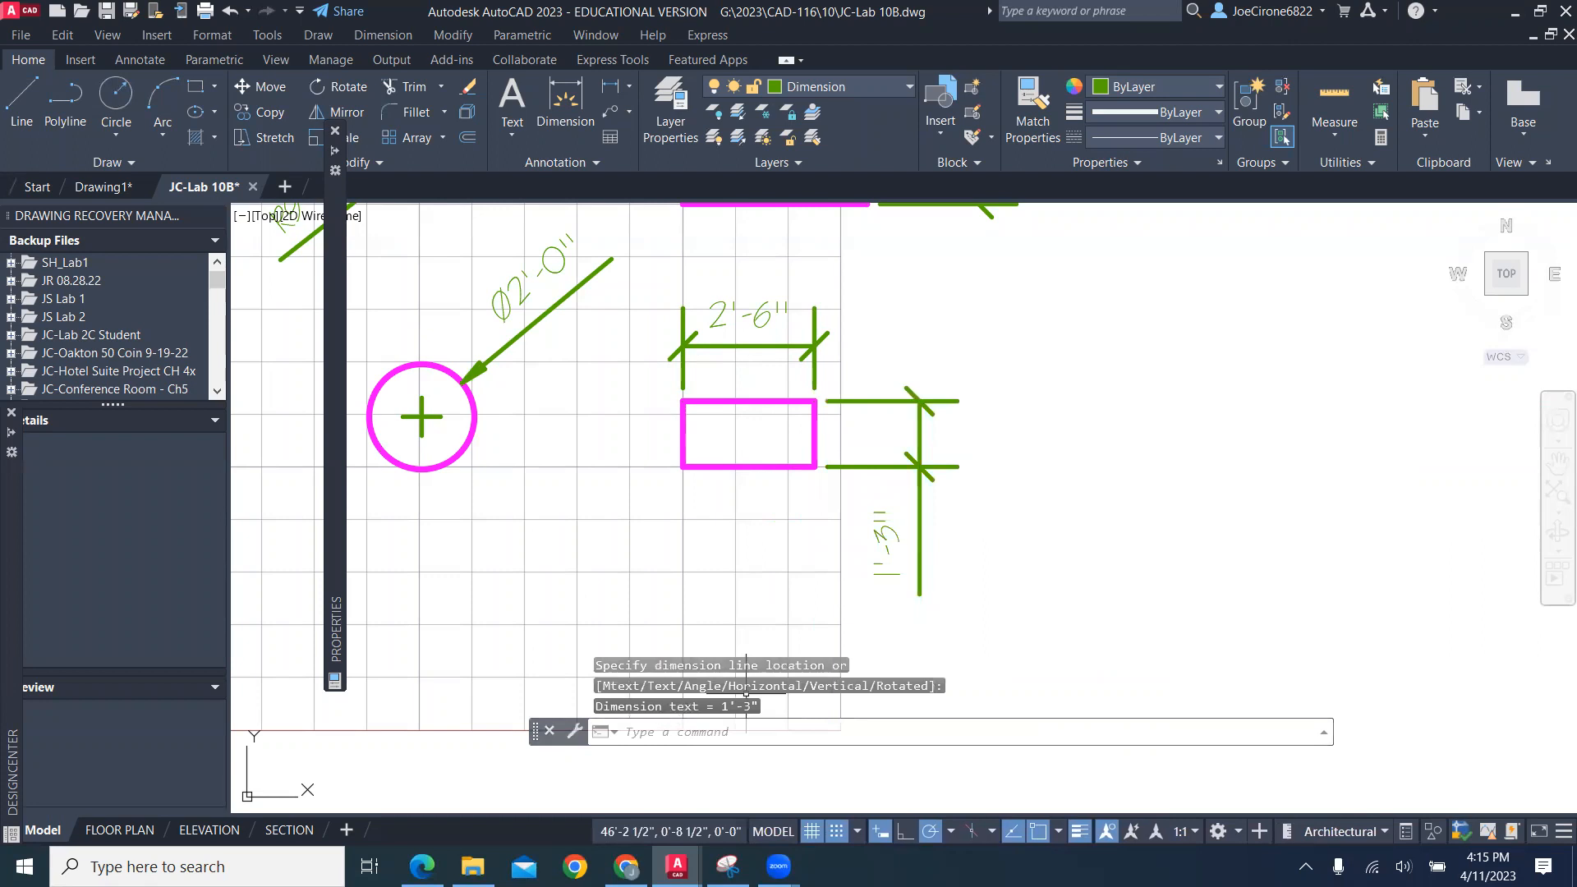
pyautogui.moveTo(527, 628); pyautogui.dragTo(795, 591, button='middle')
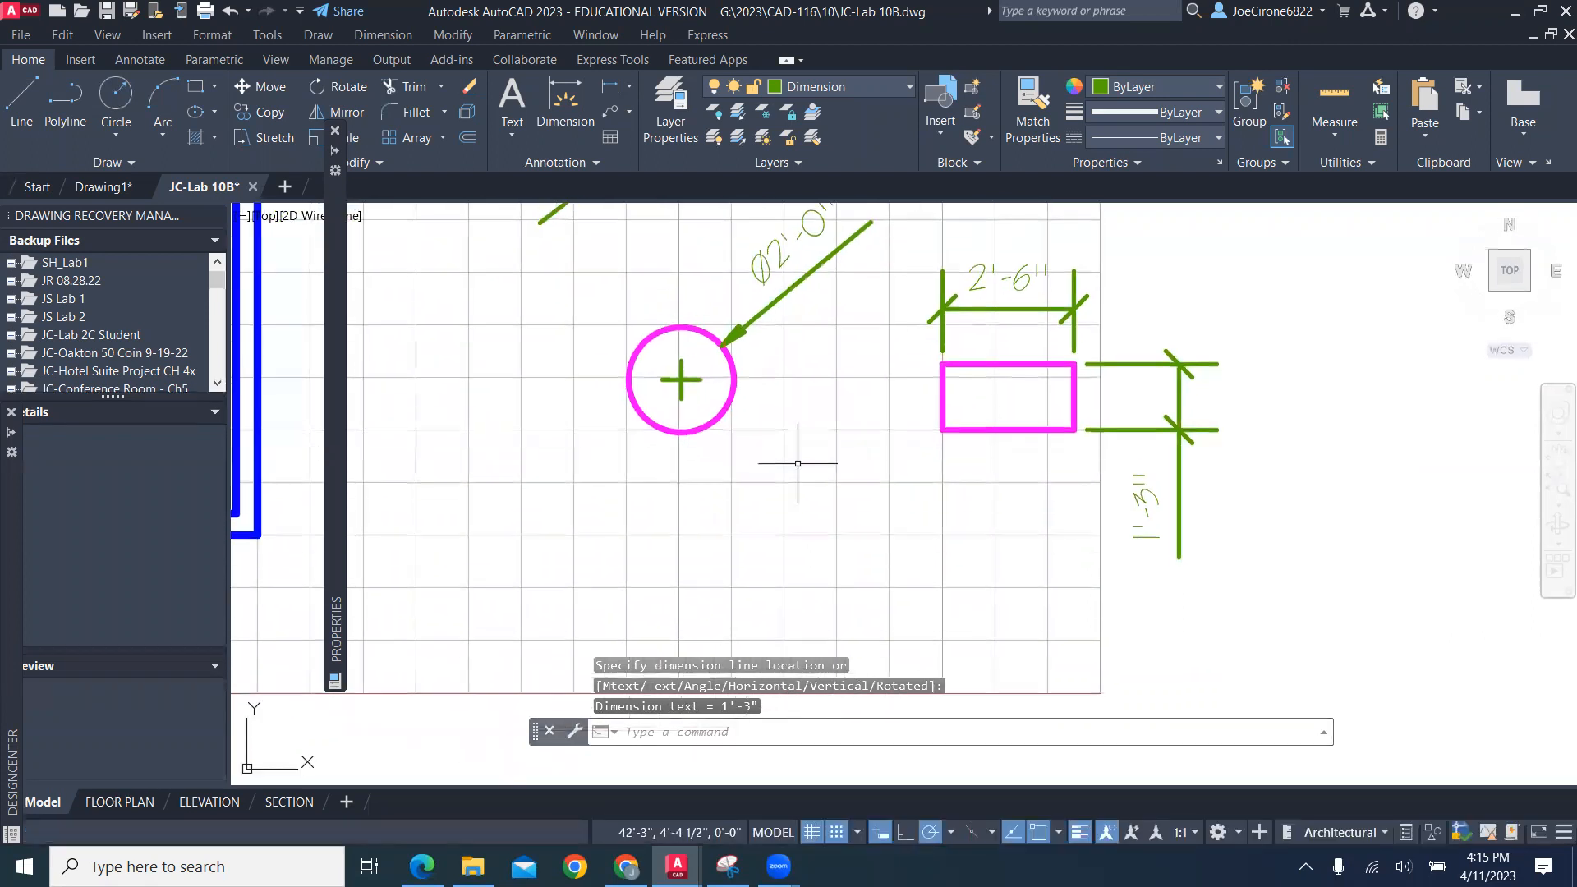
# Make the TEXT layer current and change its layer color to index color 230
pyautogui.scroll(-2, 797, 462)
pyautogui.moveTo(798, 460); pyautogui.dragTo(787, 586, button='middle')
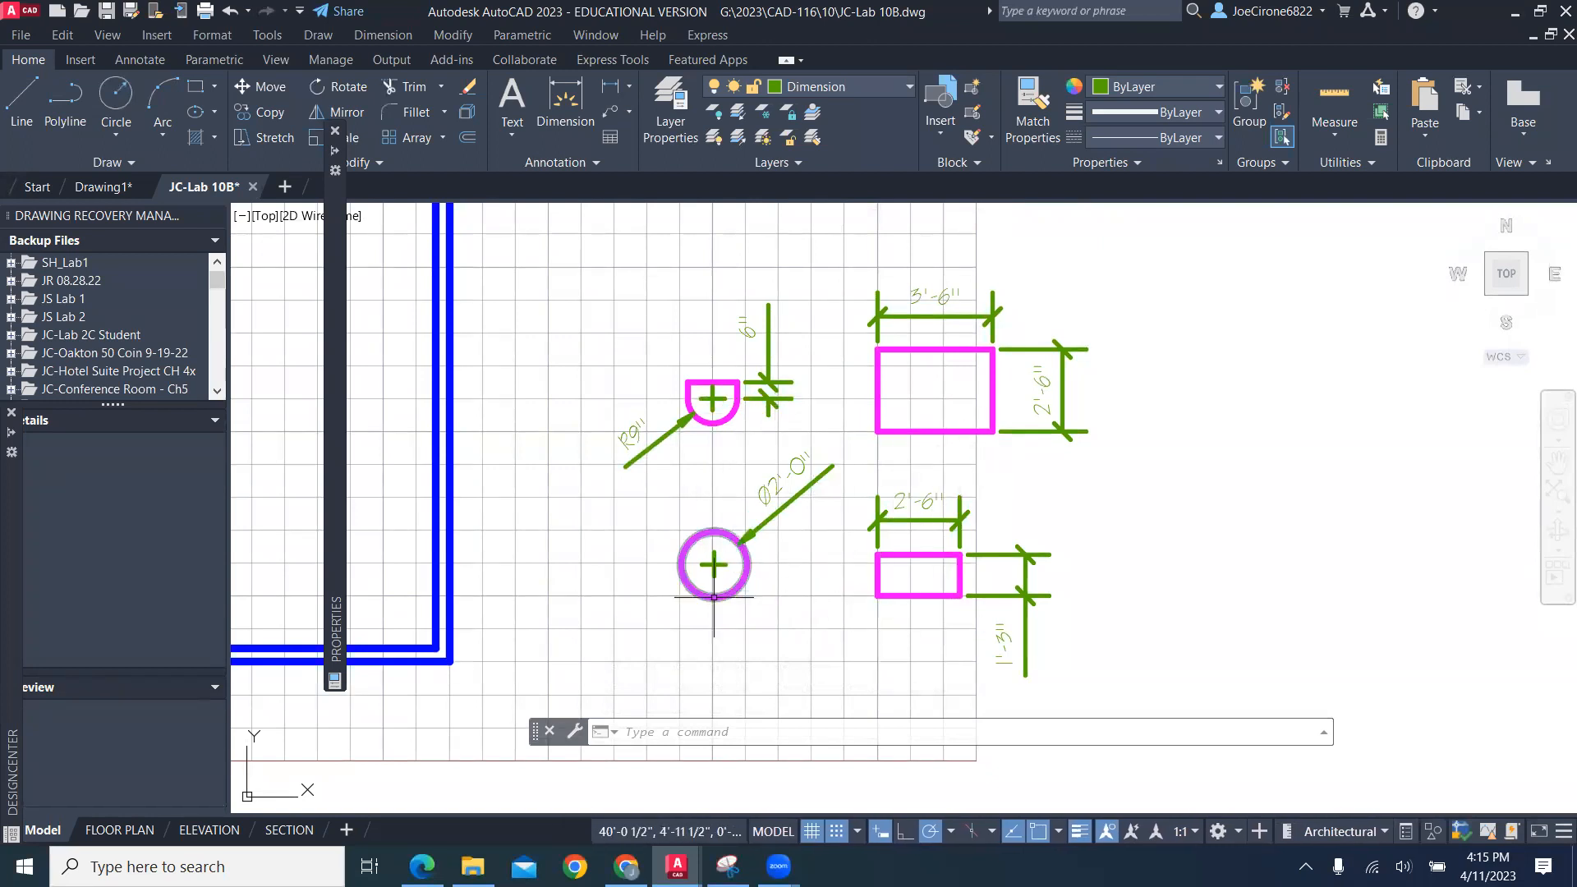
pyautogui.click(883, 87)
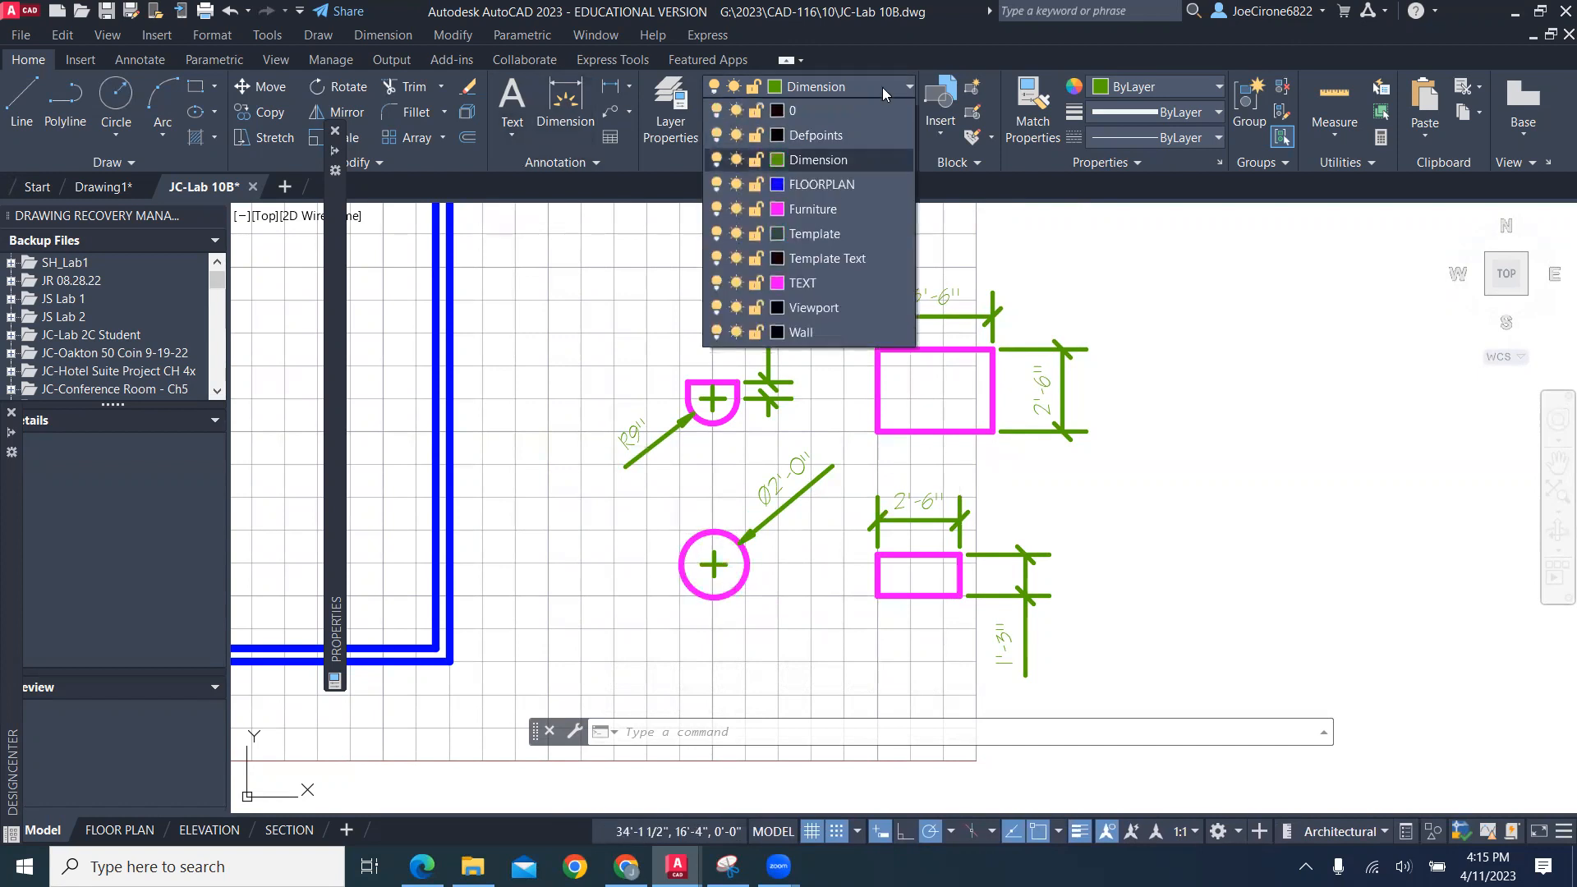
pyautogui.click(817, 288)
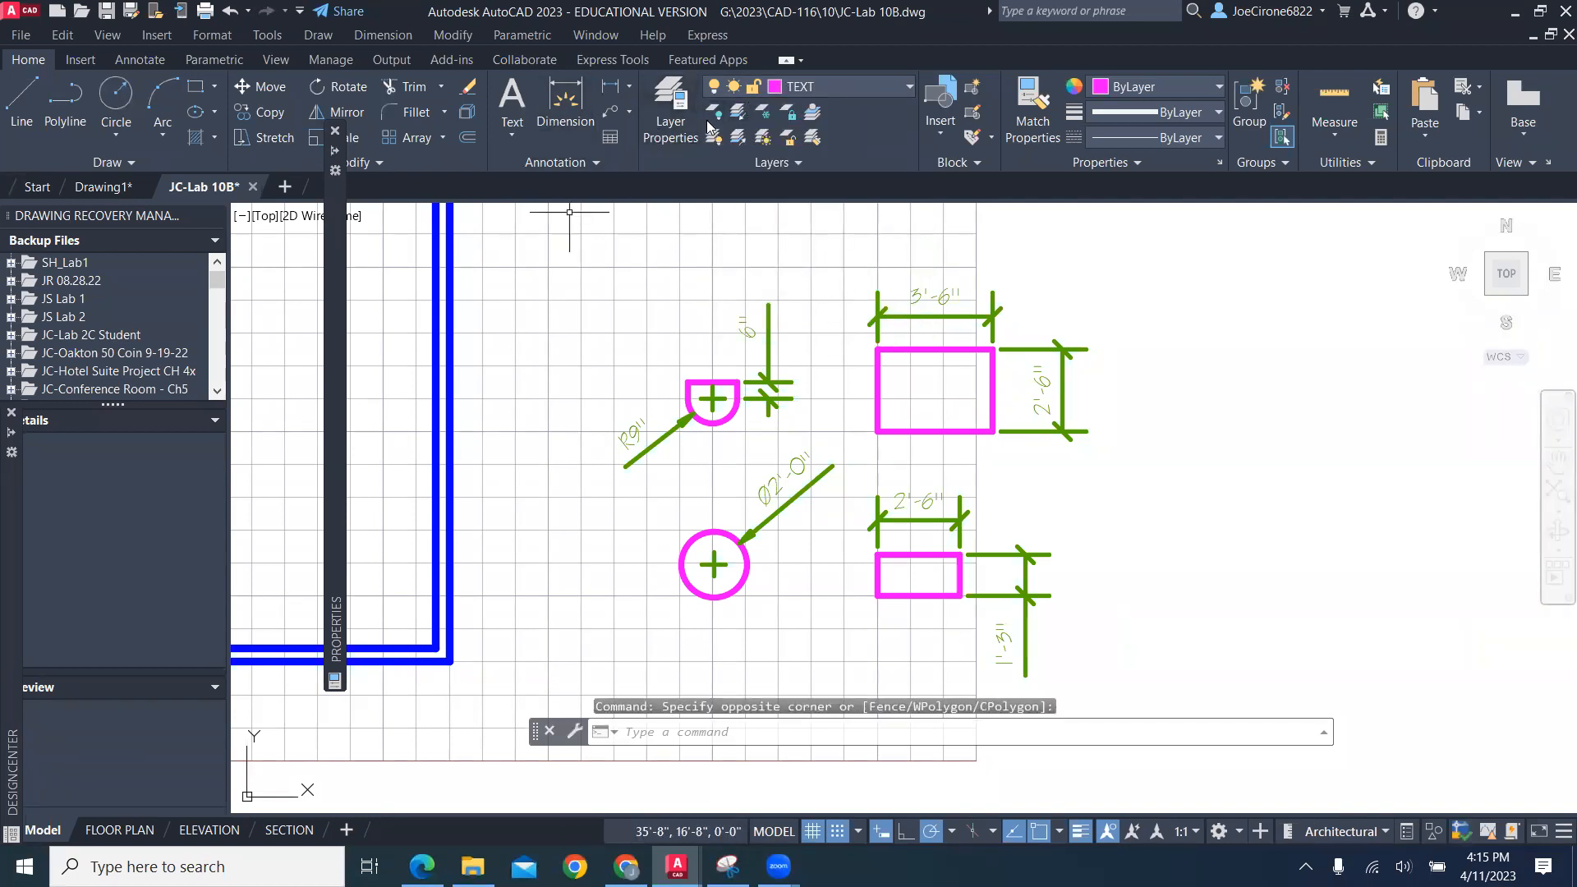
pyautogui.click(779, 89)
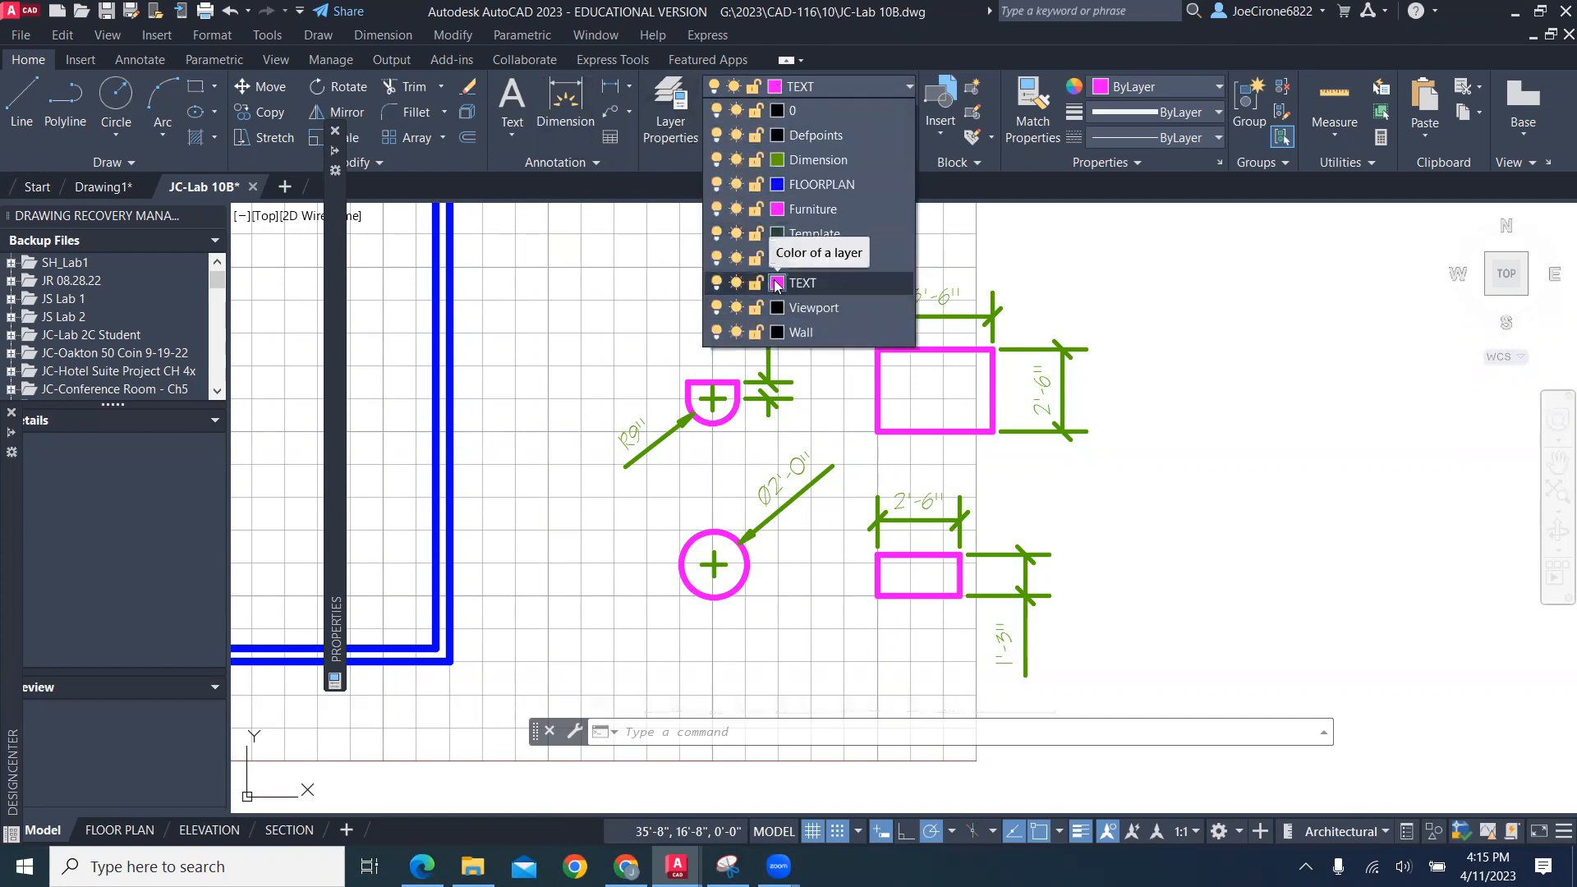
pyautogui.click(777, 283)
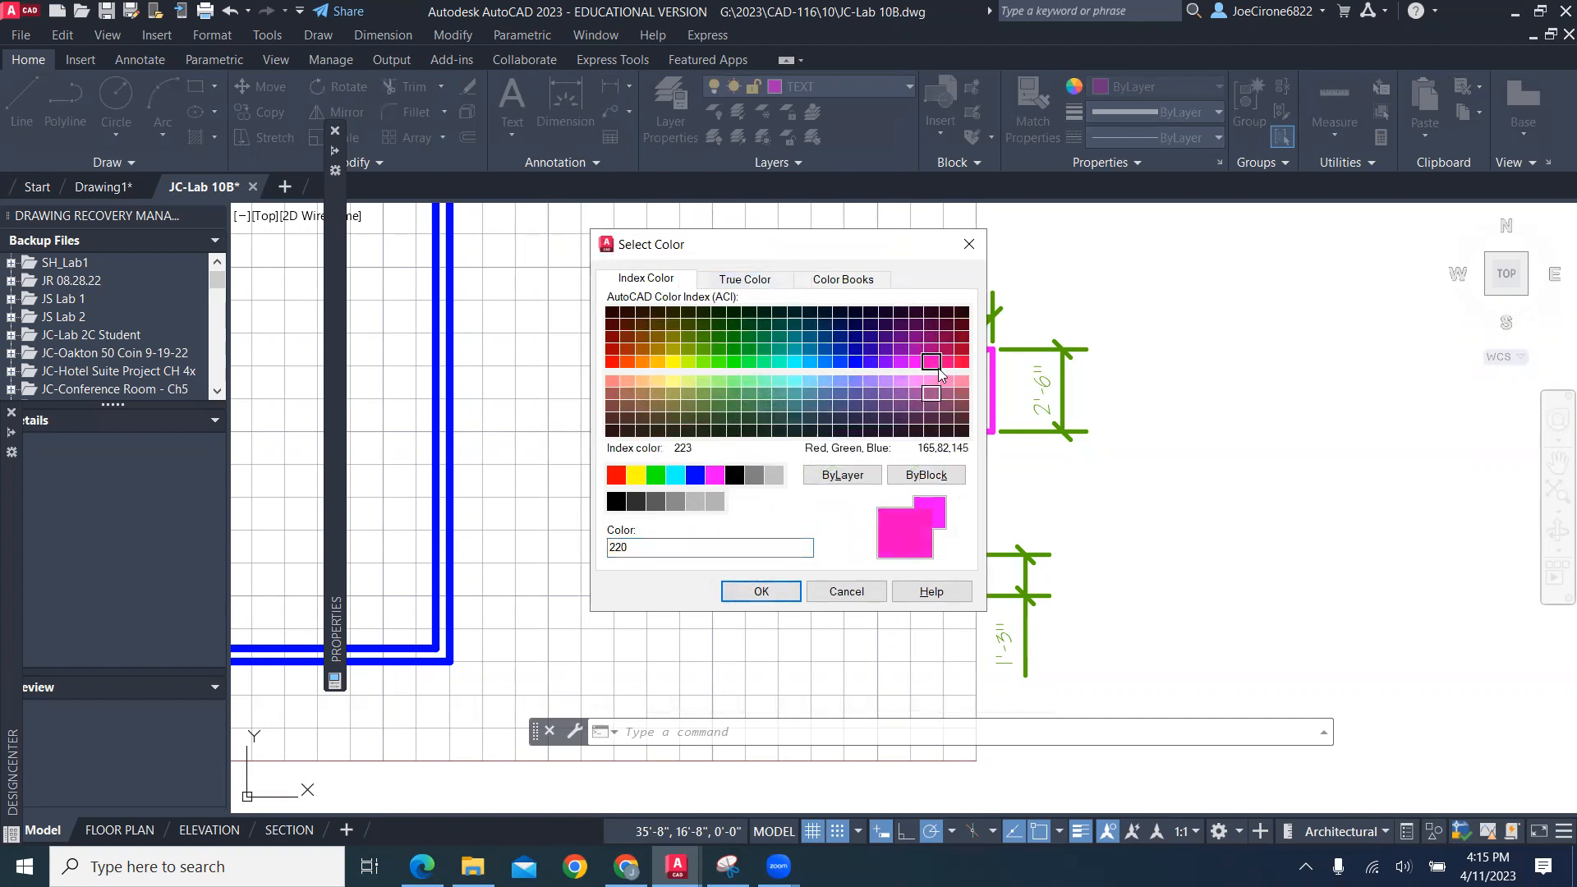
pyautogui.click(760, 591)
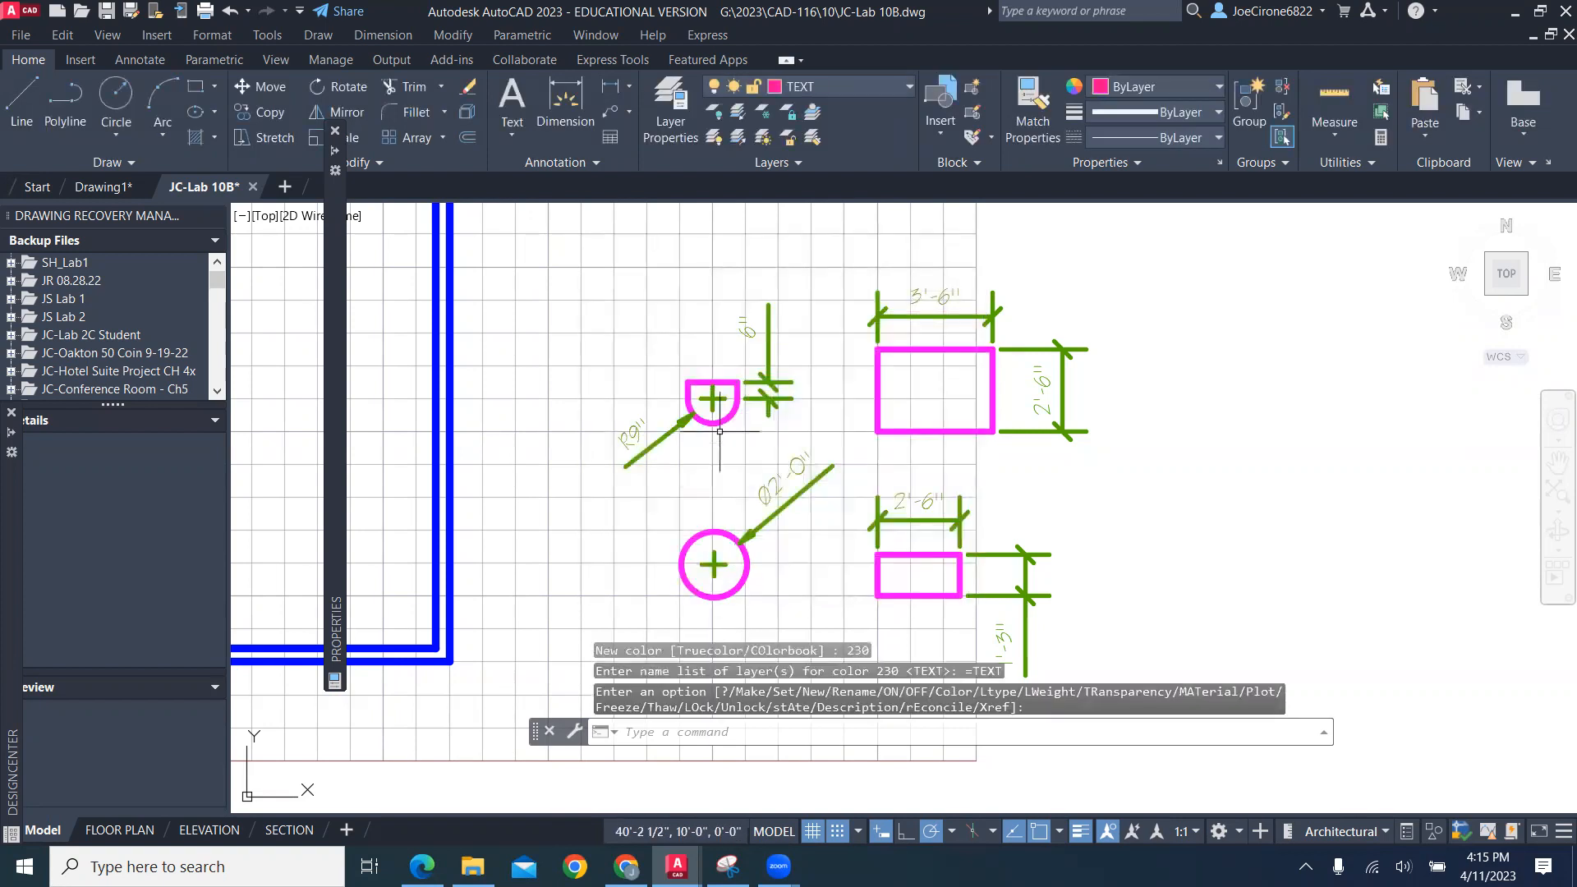
# Move the chair and desk together with their dimensions straight up by about 2' to make room for labels below them
pyautogui.click(506, 140)
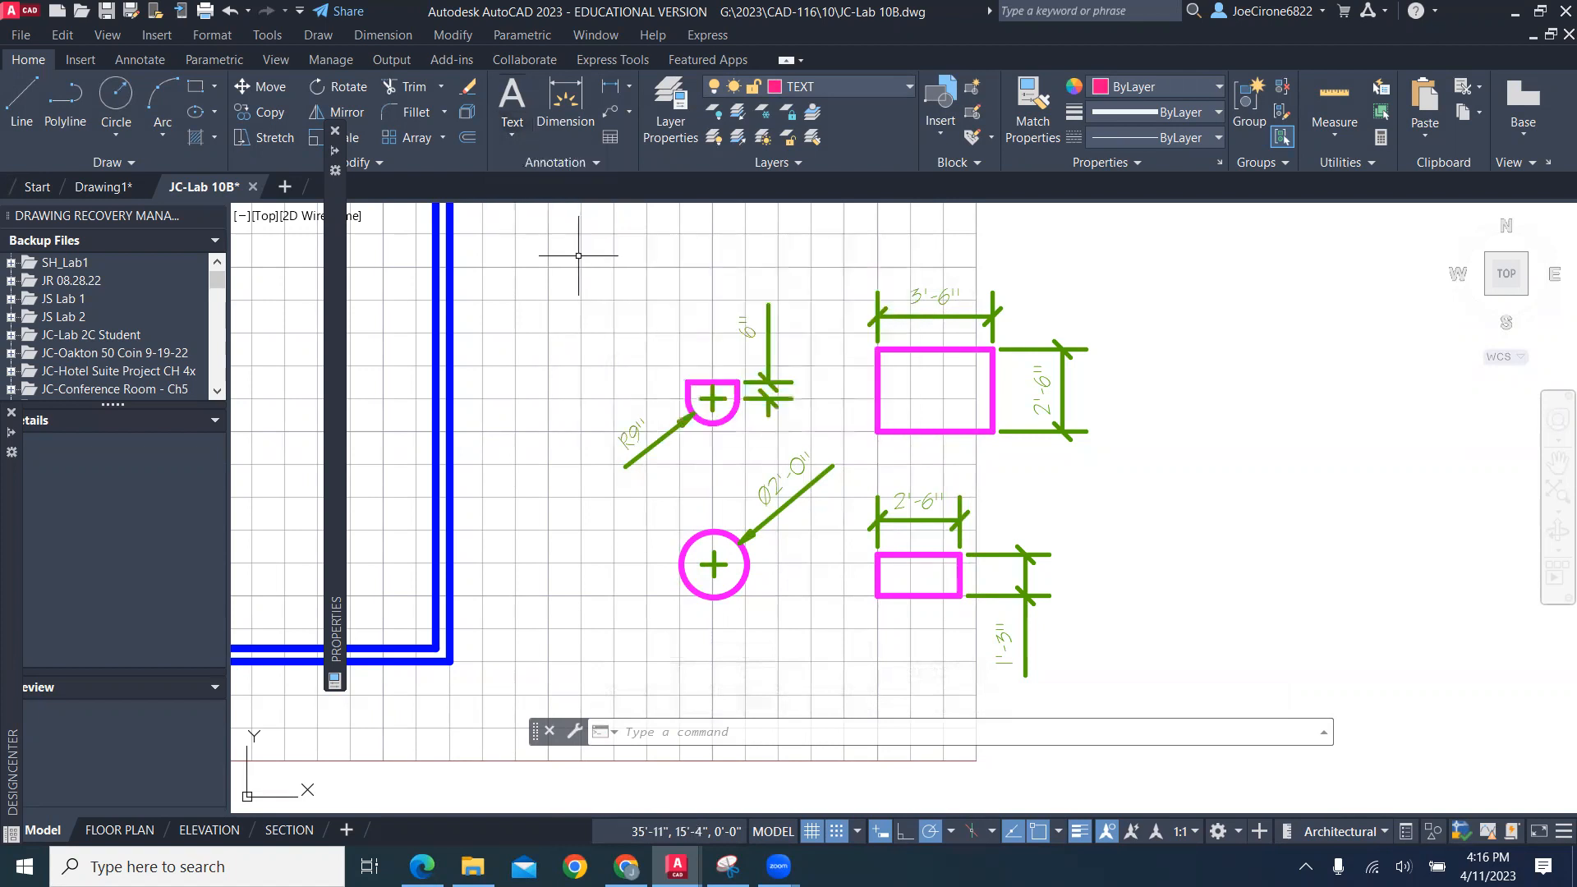
pyautogui.press('Escape')
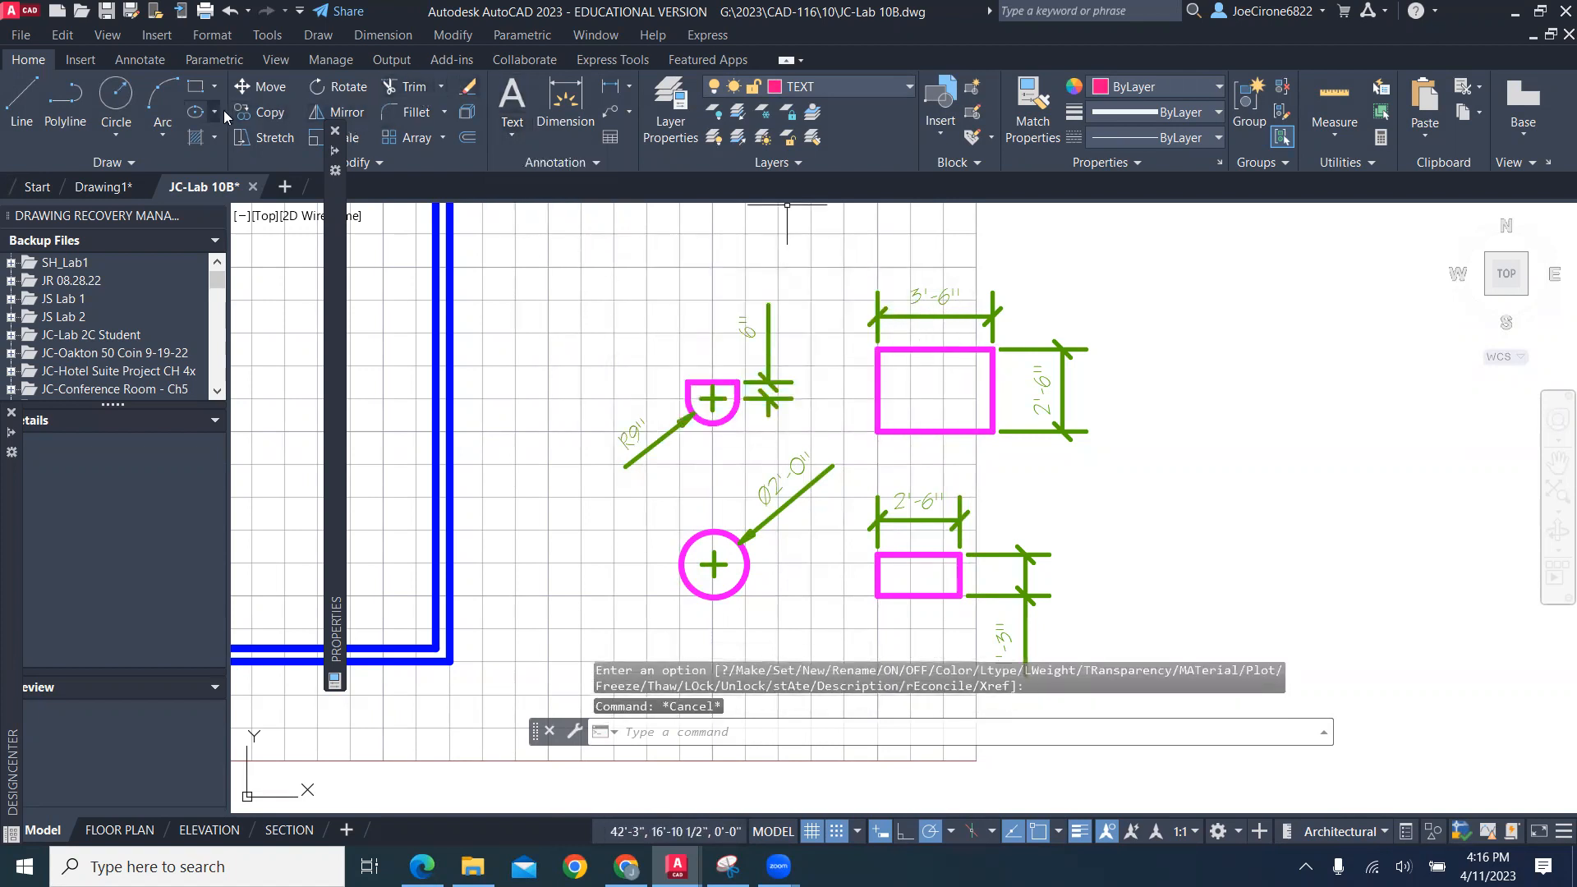
pyautogui.write('m')
pyautogui.press('Return')
pyautogui.click(1132, 258)
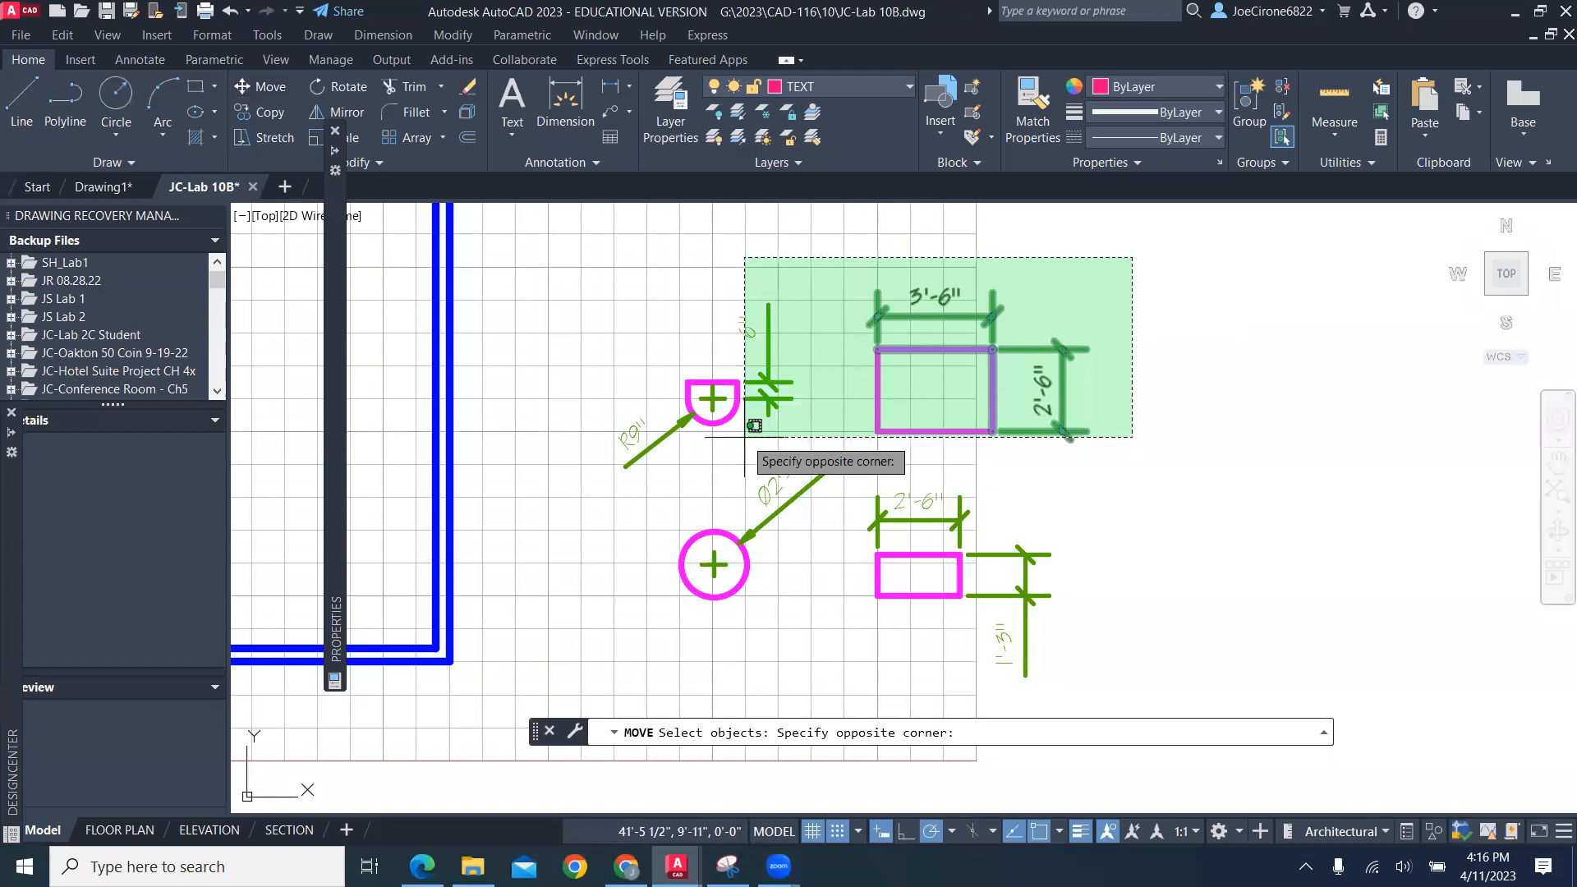
pyautogui.click(550, 447)
pyautogui.press('Return')
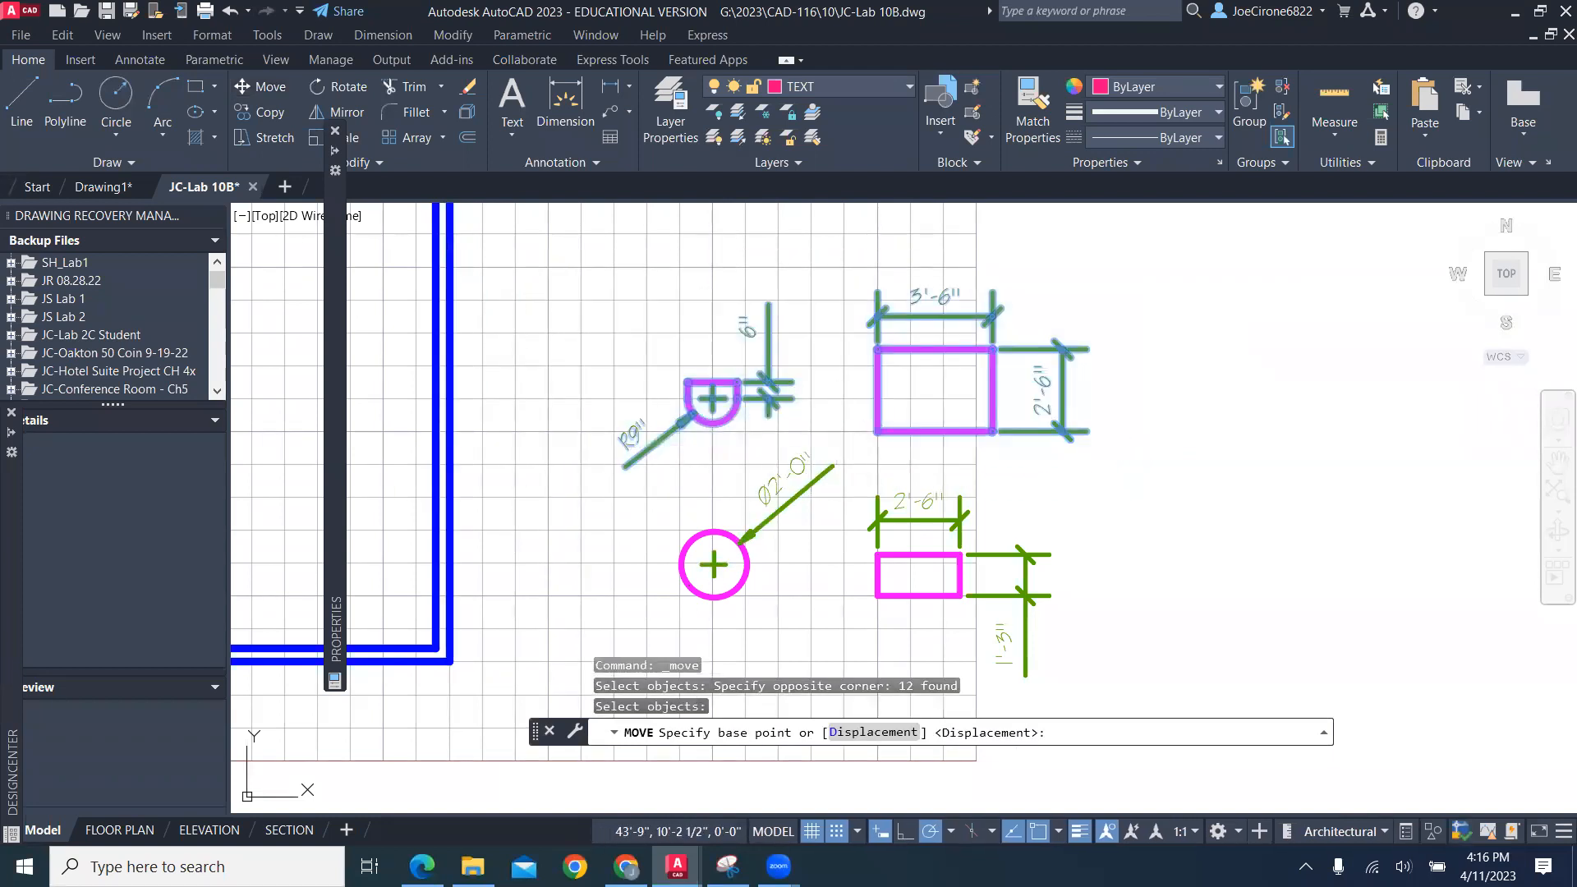
pyautogui.click(835, 425)
pyautogui.click(836, 357)
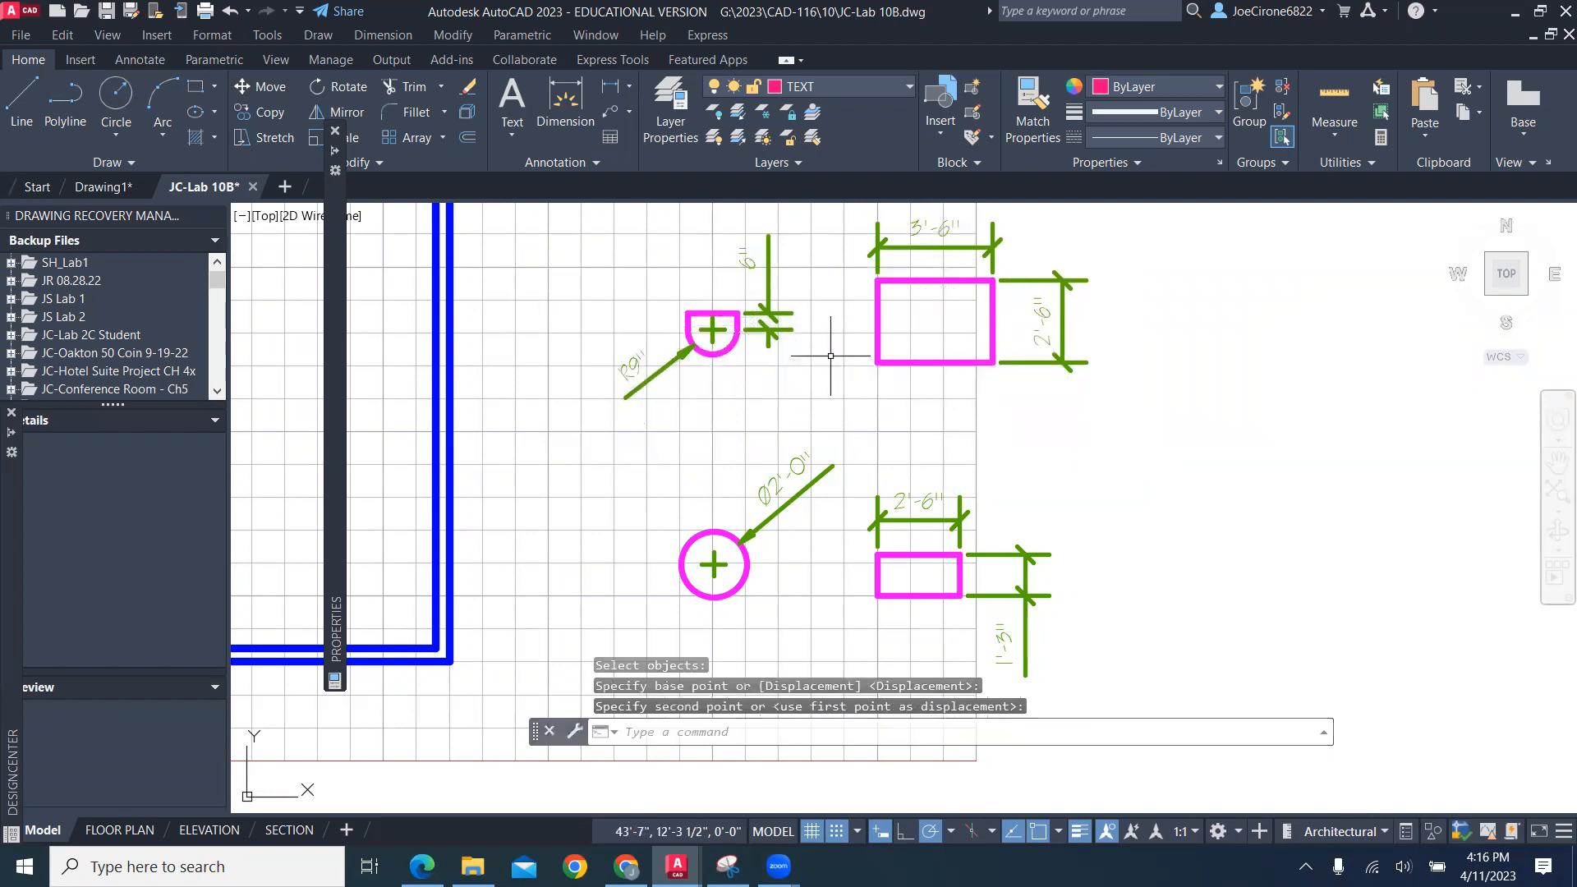
# Add the single-line text CHAIR centered below the chair, with MC justification, 4" height and 0 rotation
pyautogui.click(519, 136)
pyautogui.click(562, 213)
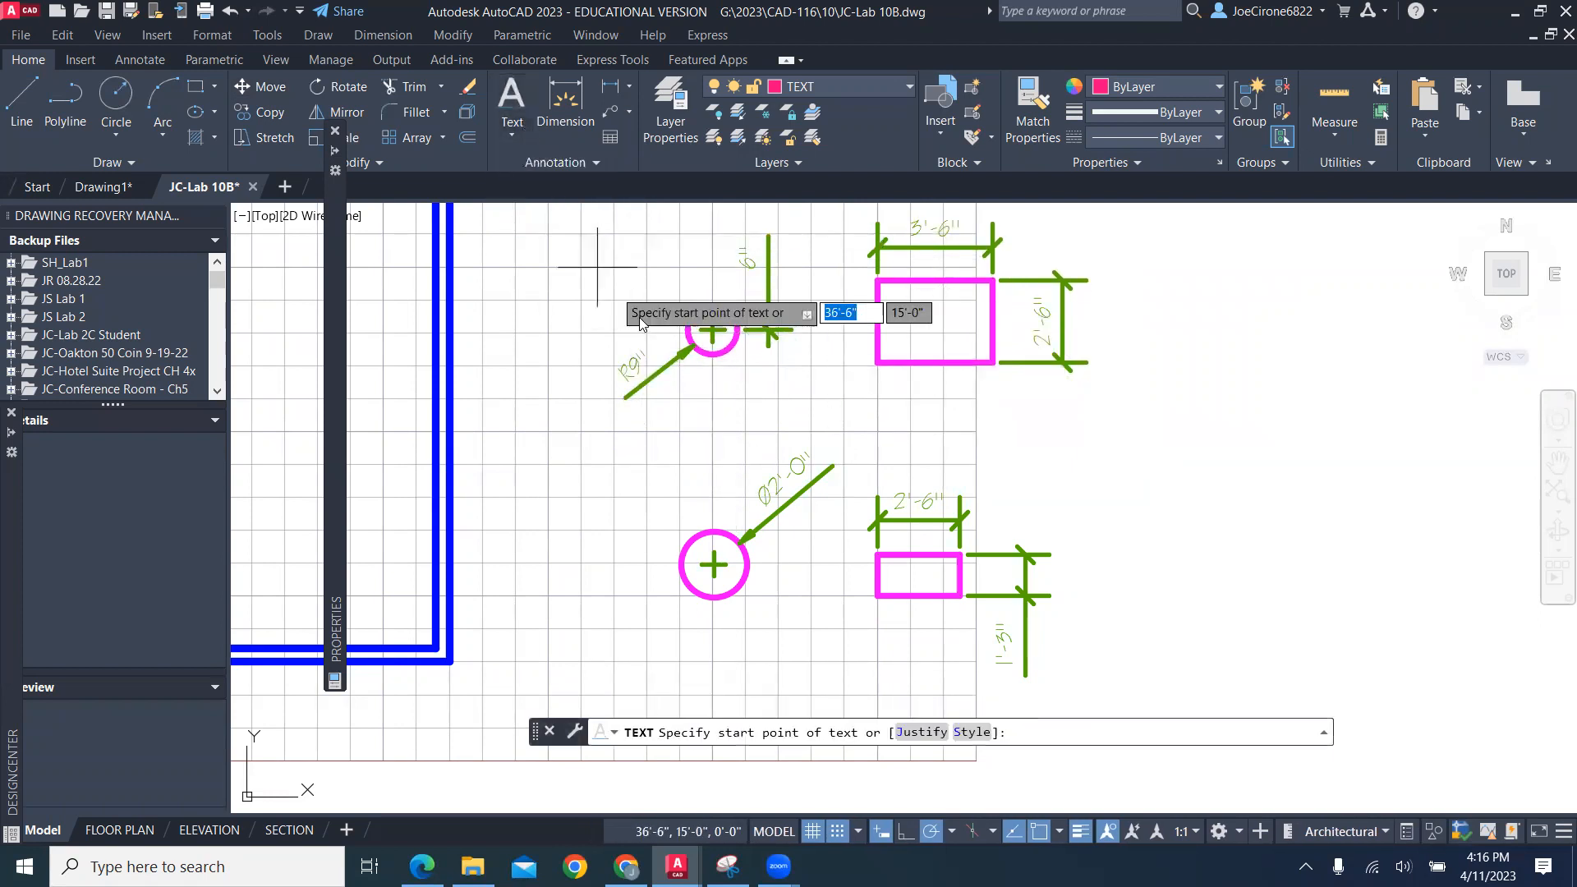
pyautogui.press('Down')
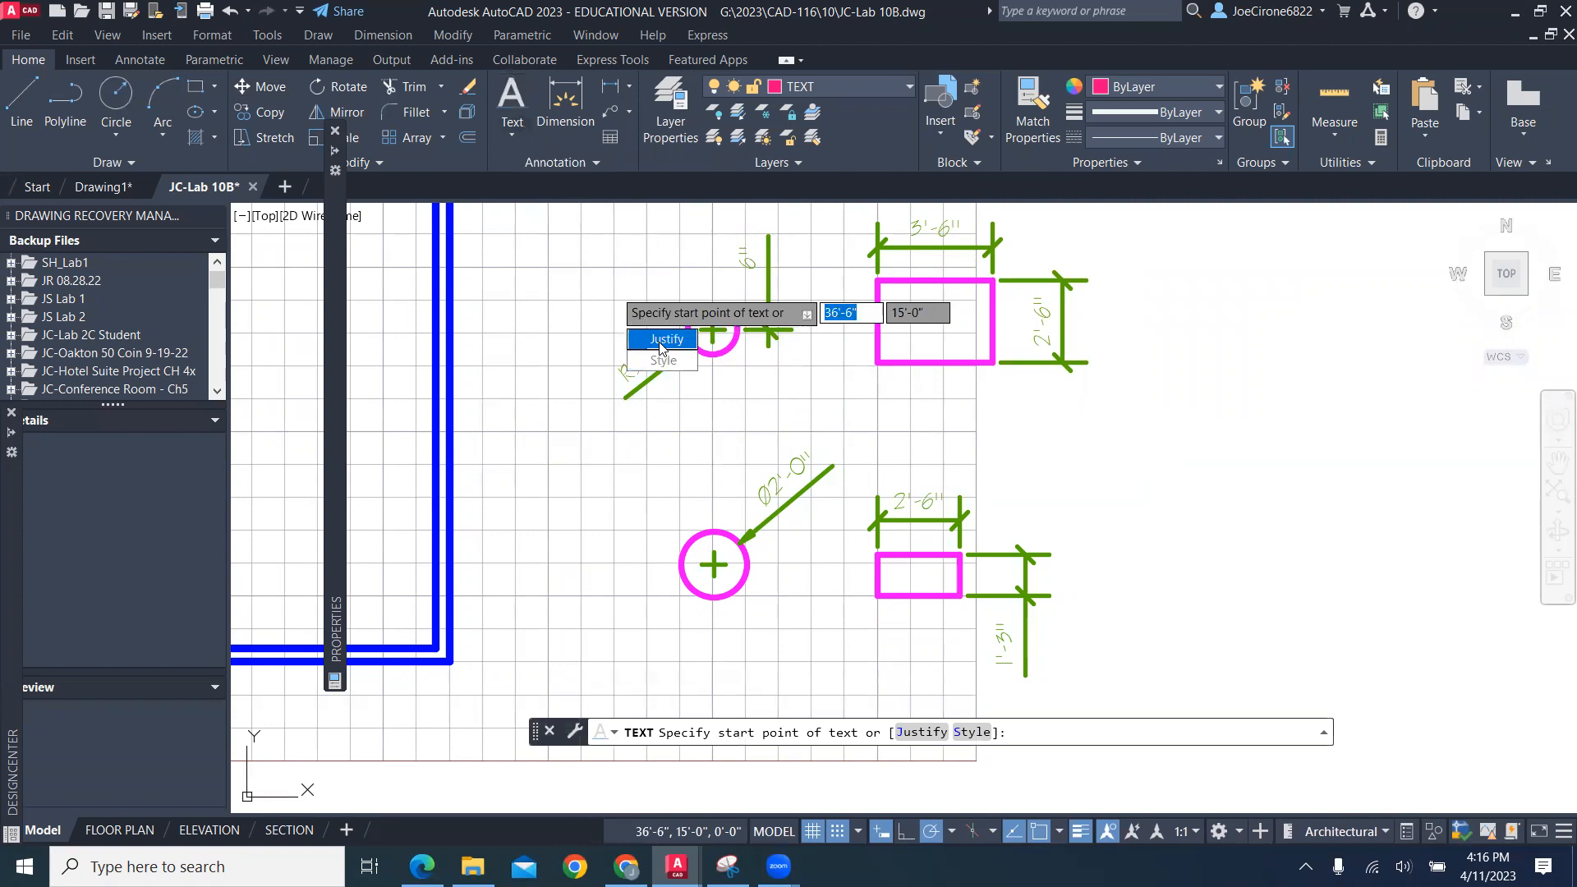
pyautogui.click(661, 347)
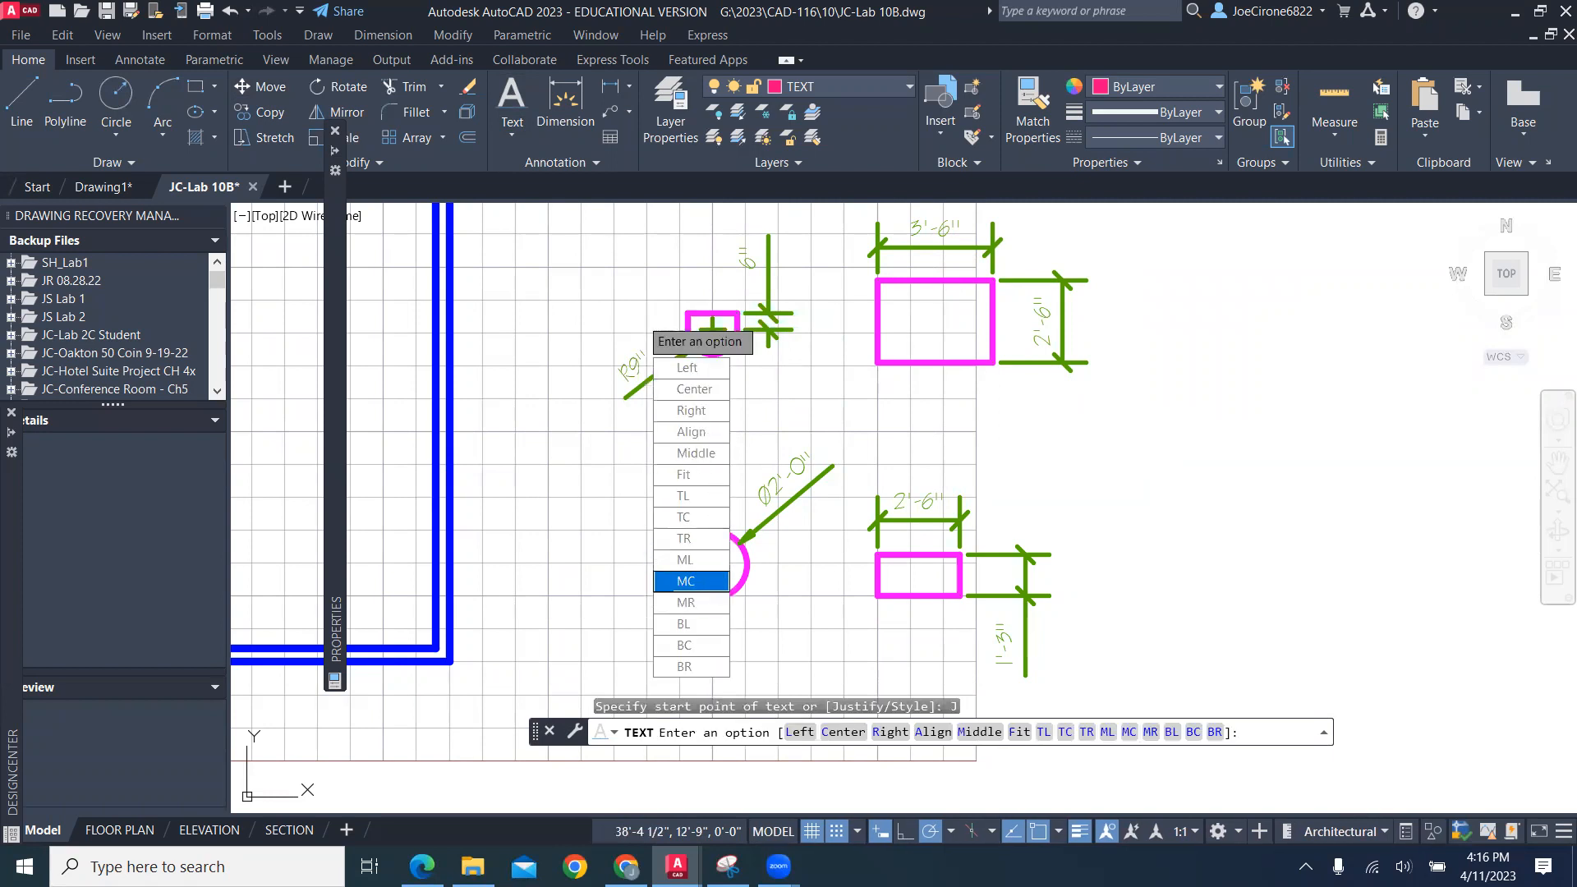
pyautogui.click(686, 581)
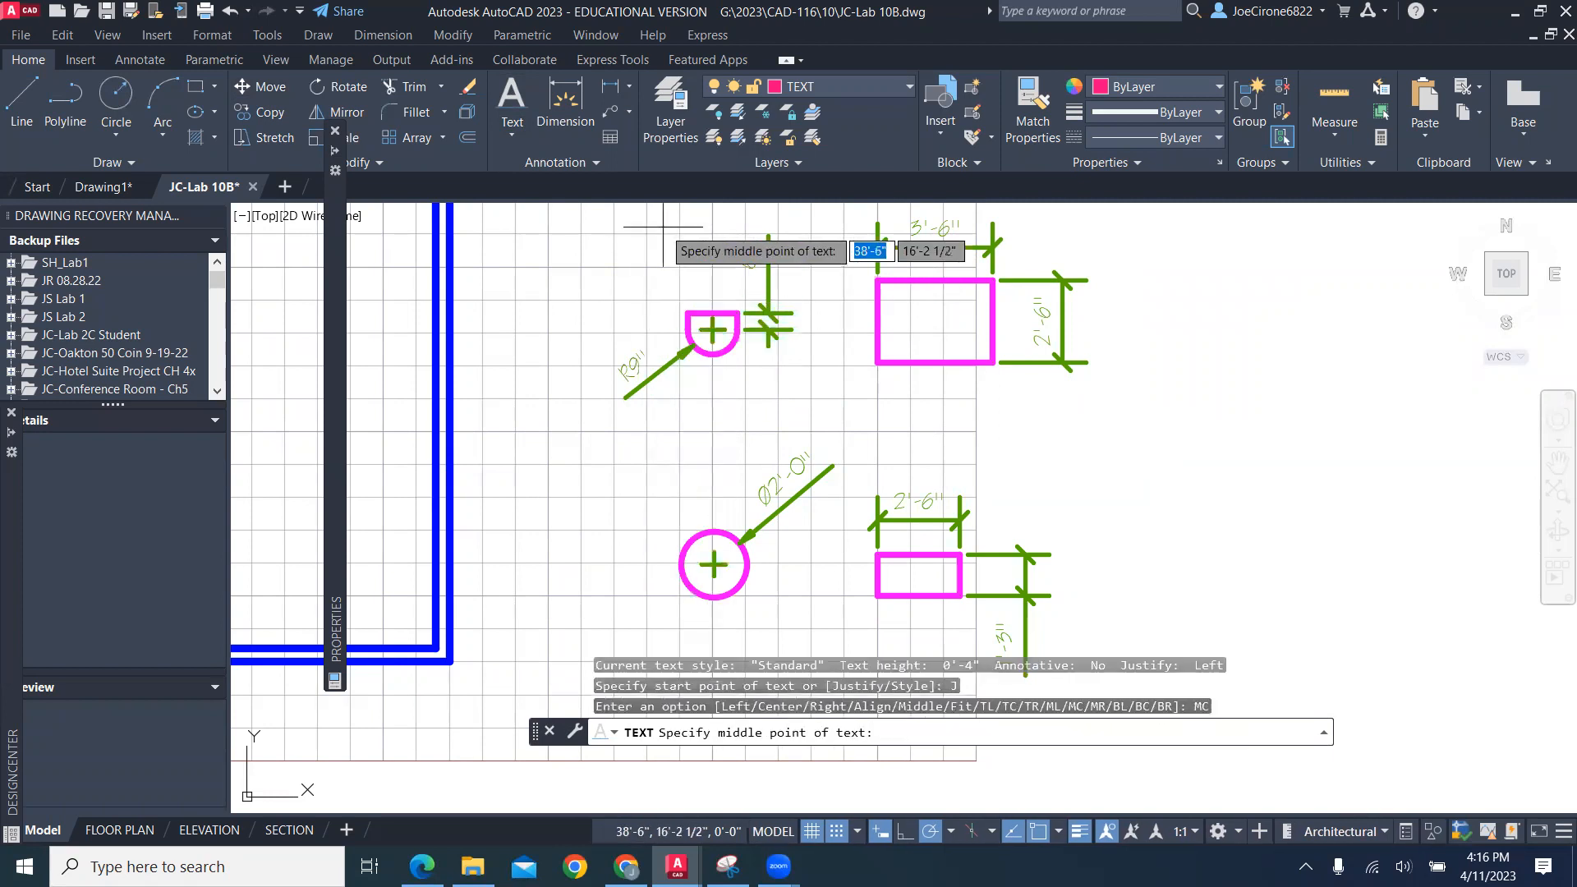
pyautogui.click(713, 399)
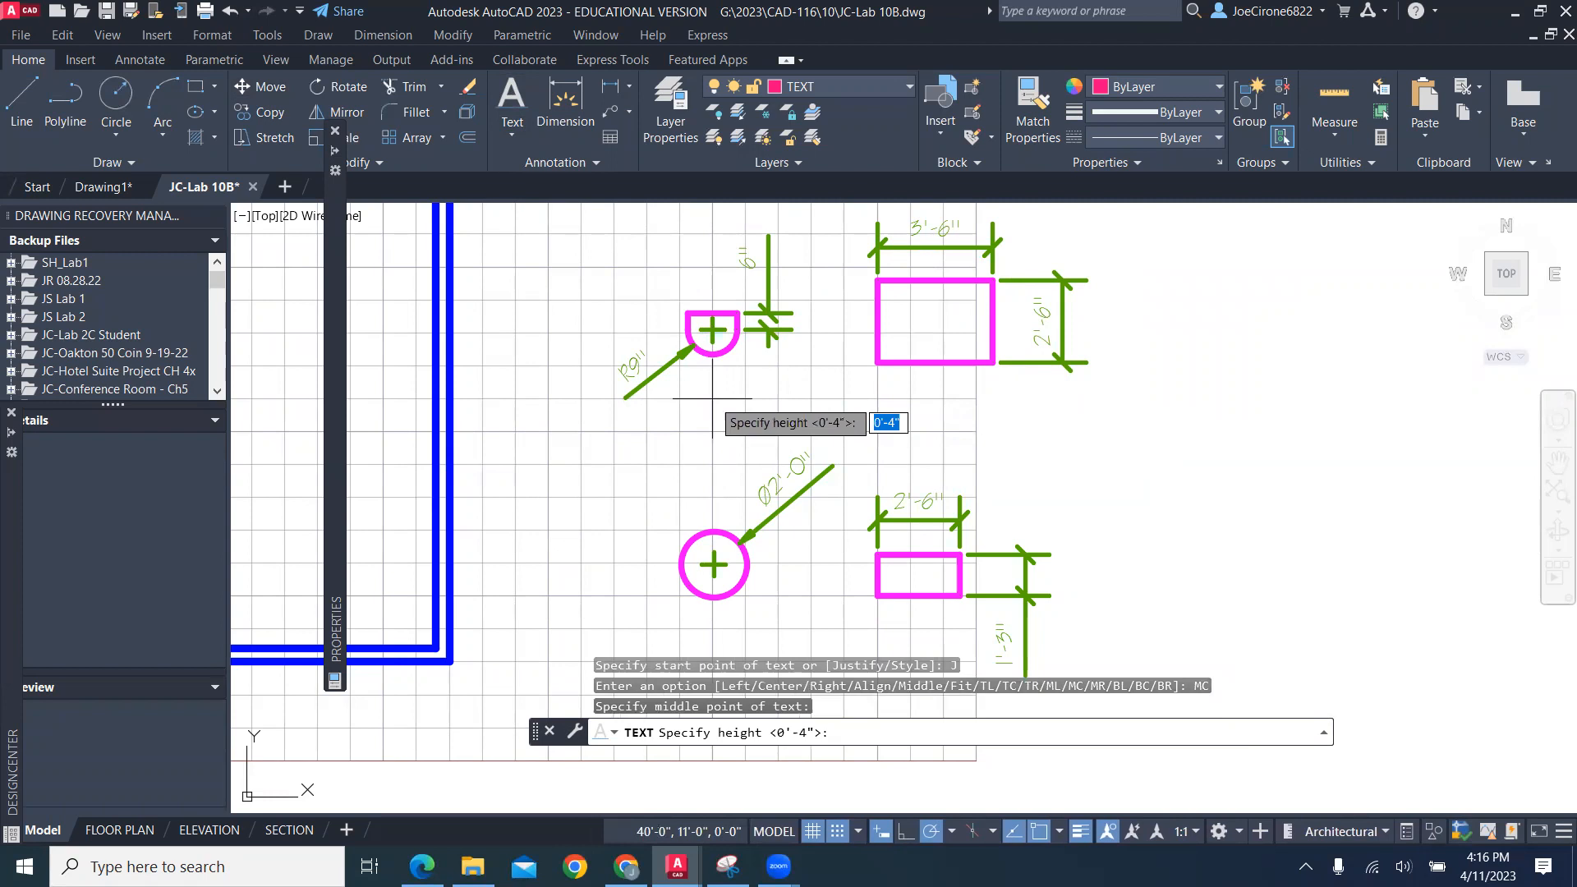
pyautogui.press('Return')
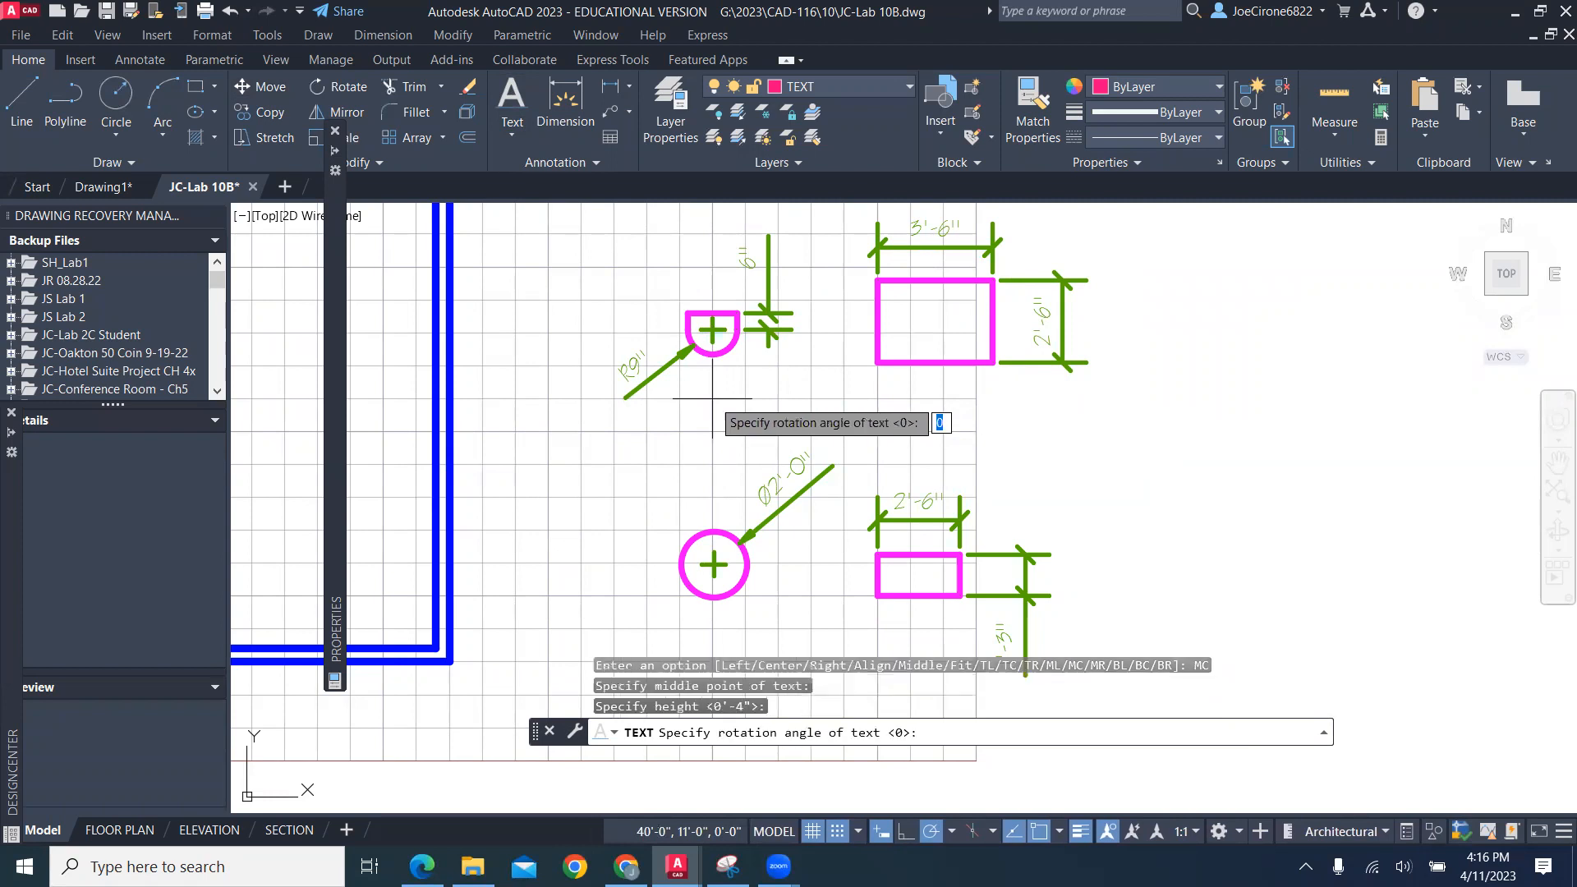
pyautogui.press('Return')
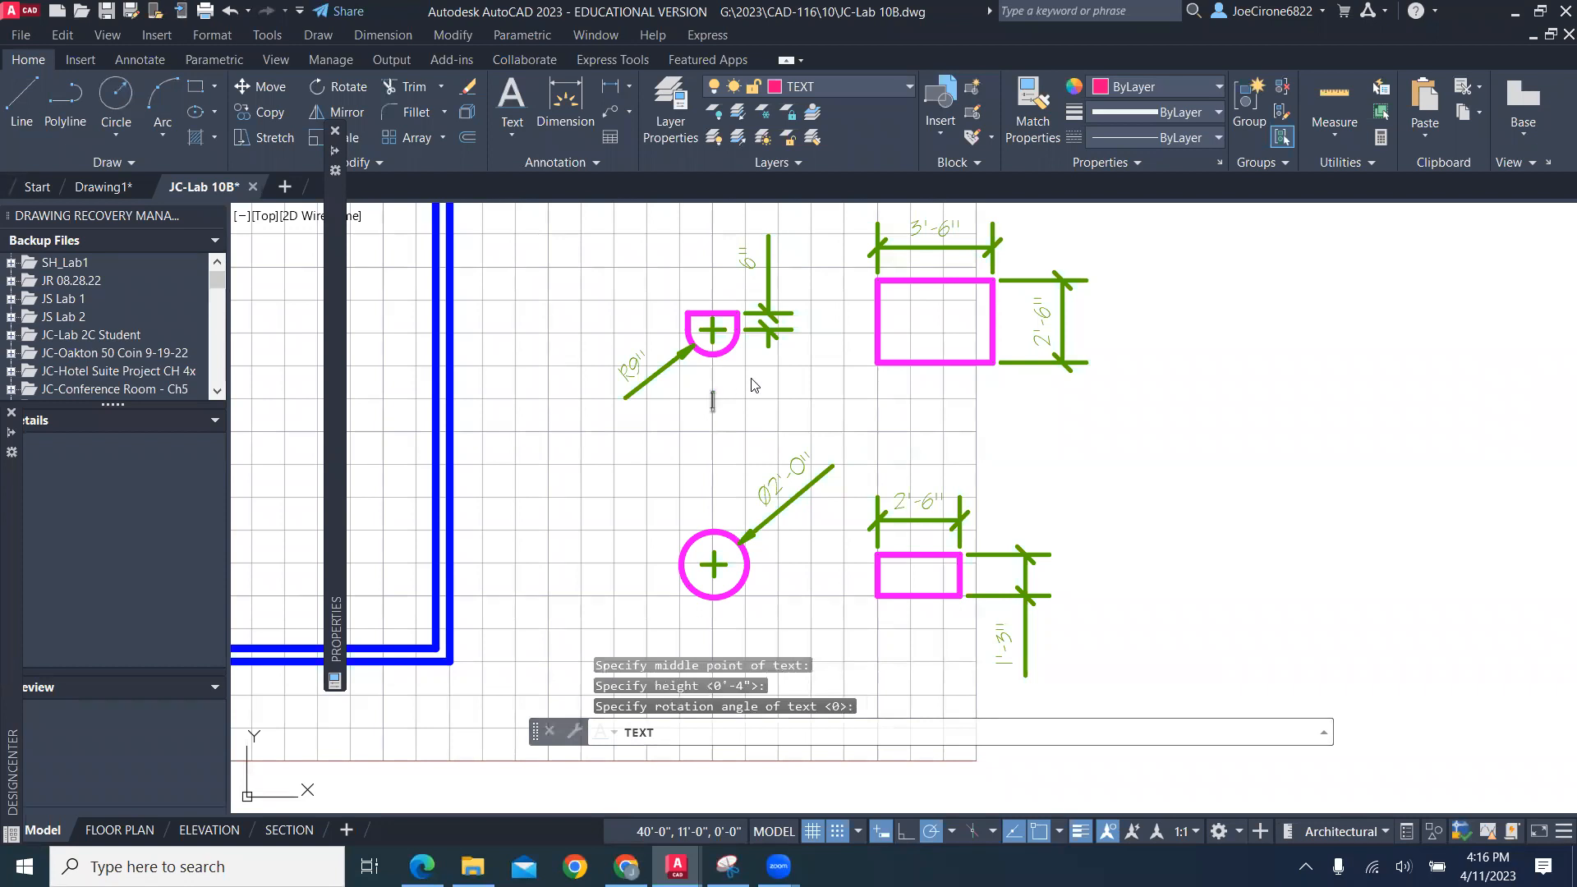
pyautogui.write('CHAIR')
pyautogui.press('Return')
pyautogui.press('Return')
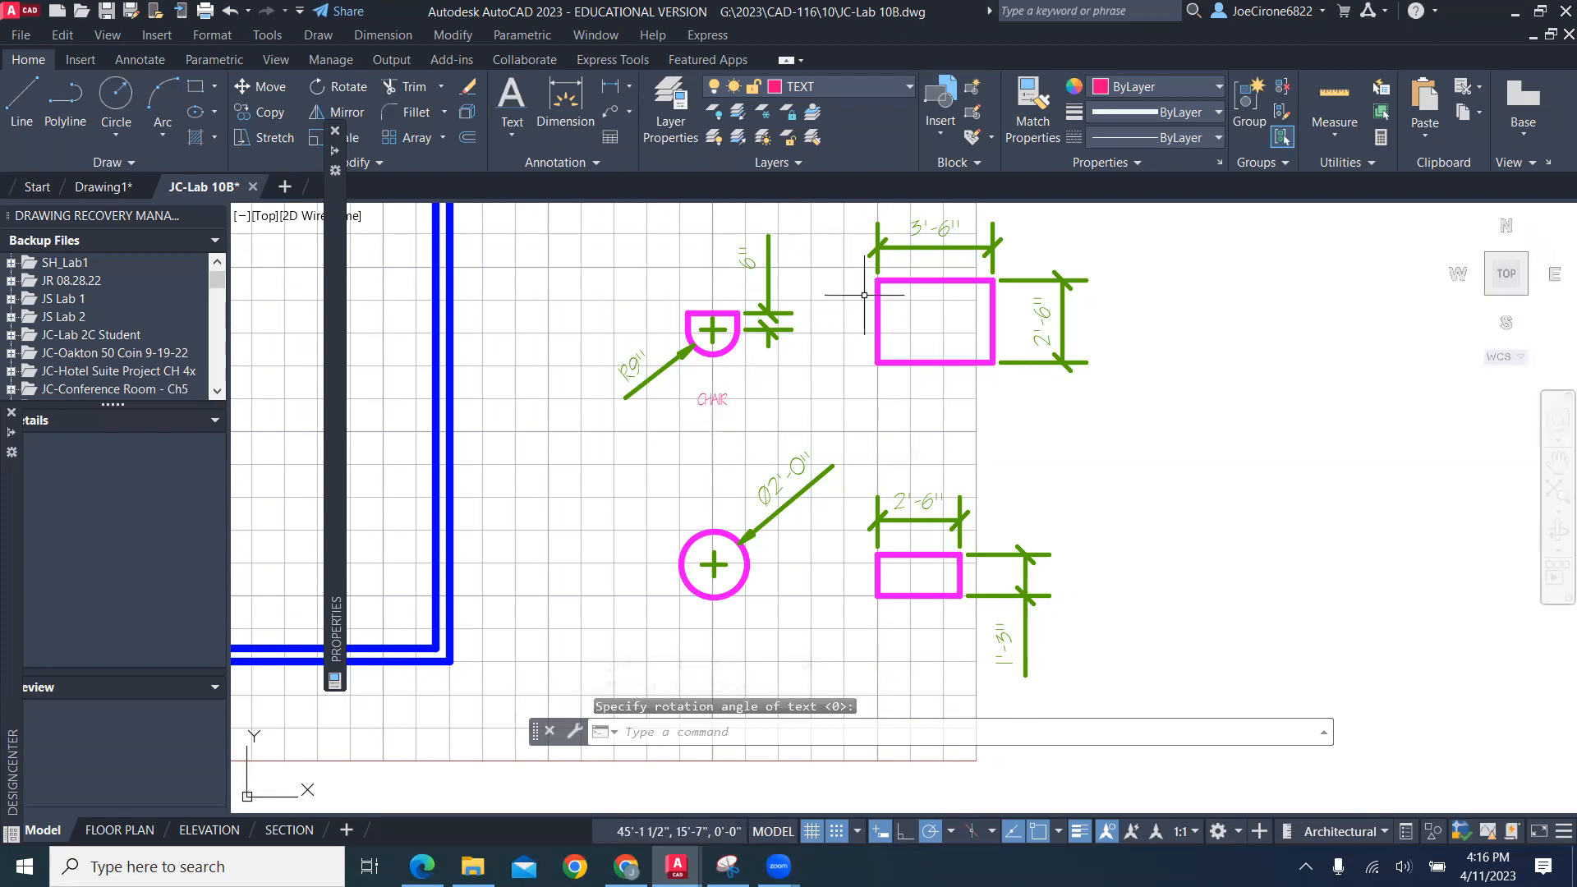
# Turn off the grid and add the single-line text DESK centered below the desk, with MC justification, 4" height and 0 rotation
pyautogui.scroll(4, 897, 408)
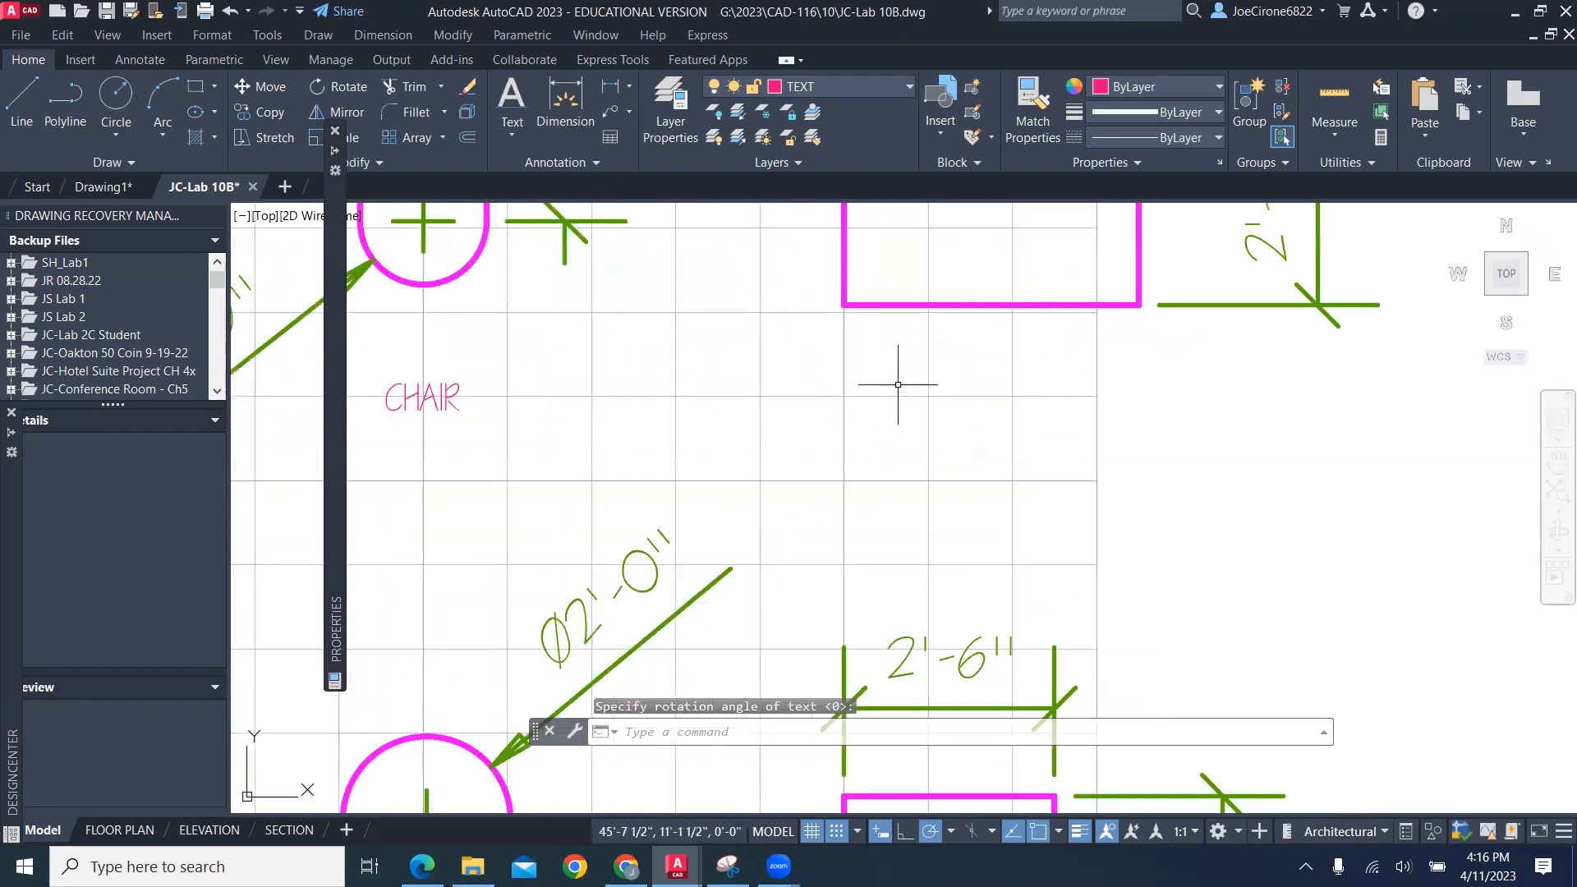
pyautogui.click(814, 832)
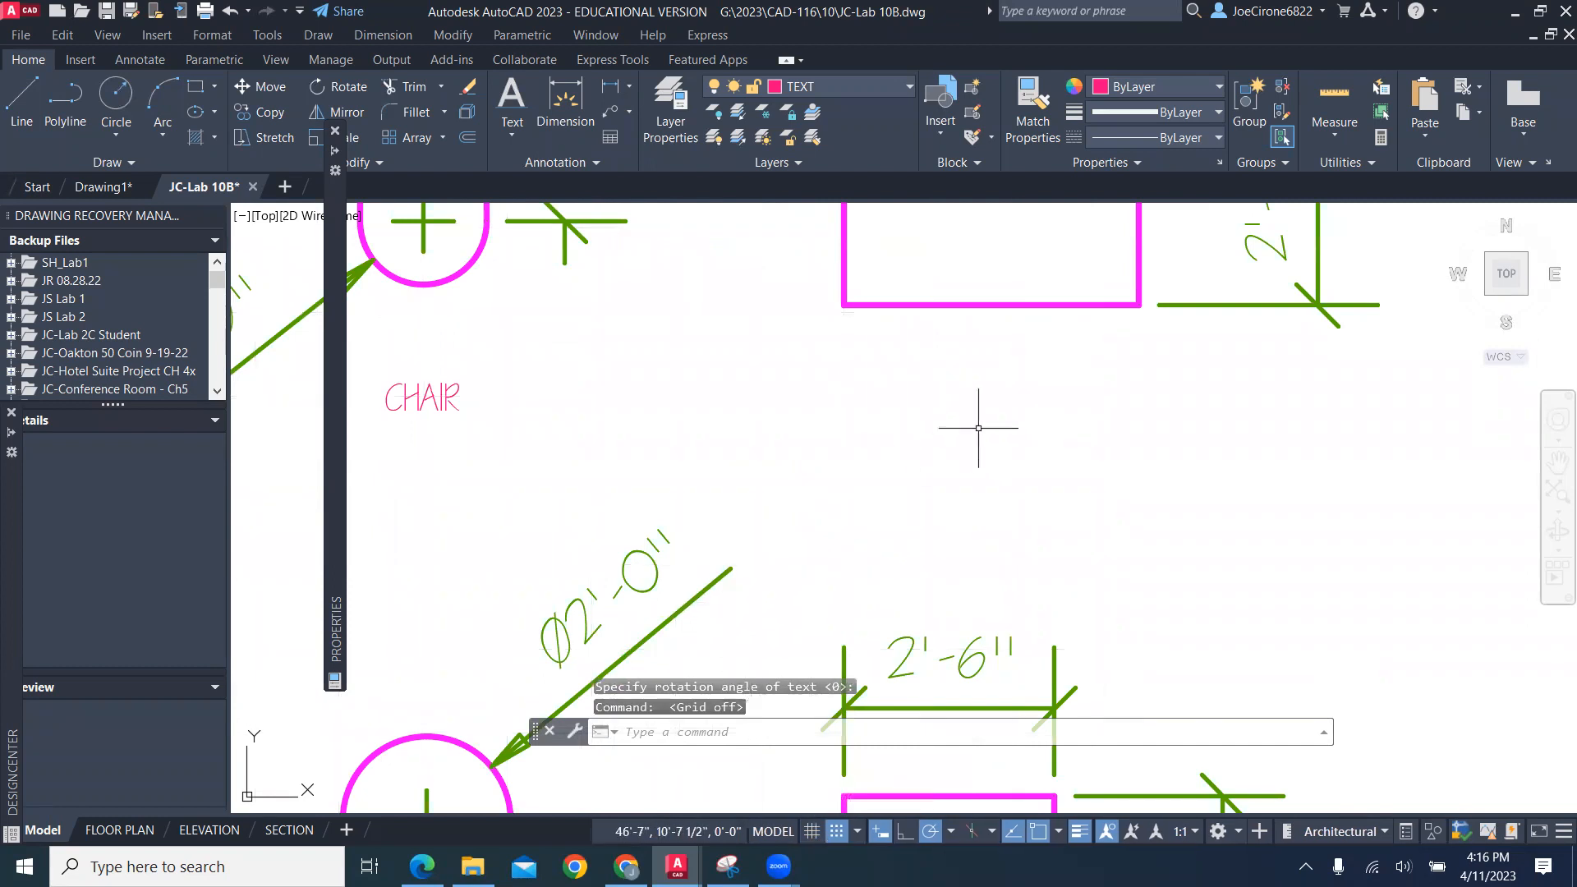
pyautogui.click(509, 138)
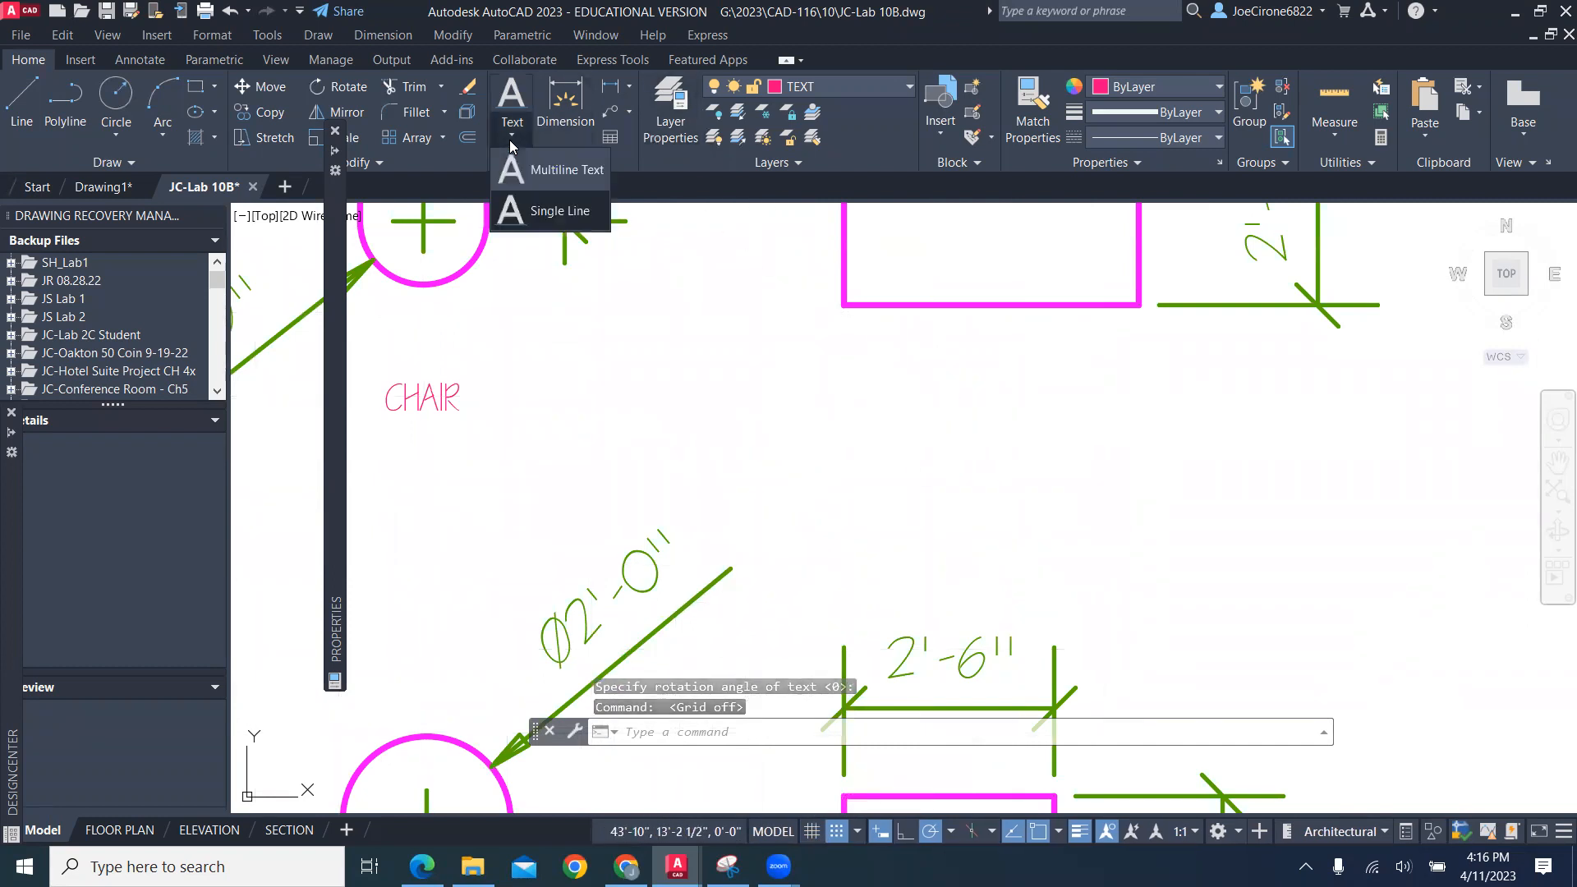
pyautogui.click(546, 212)
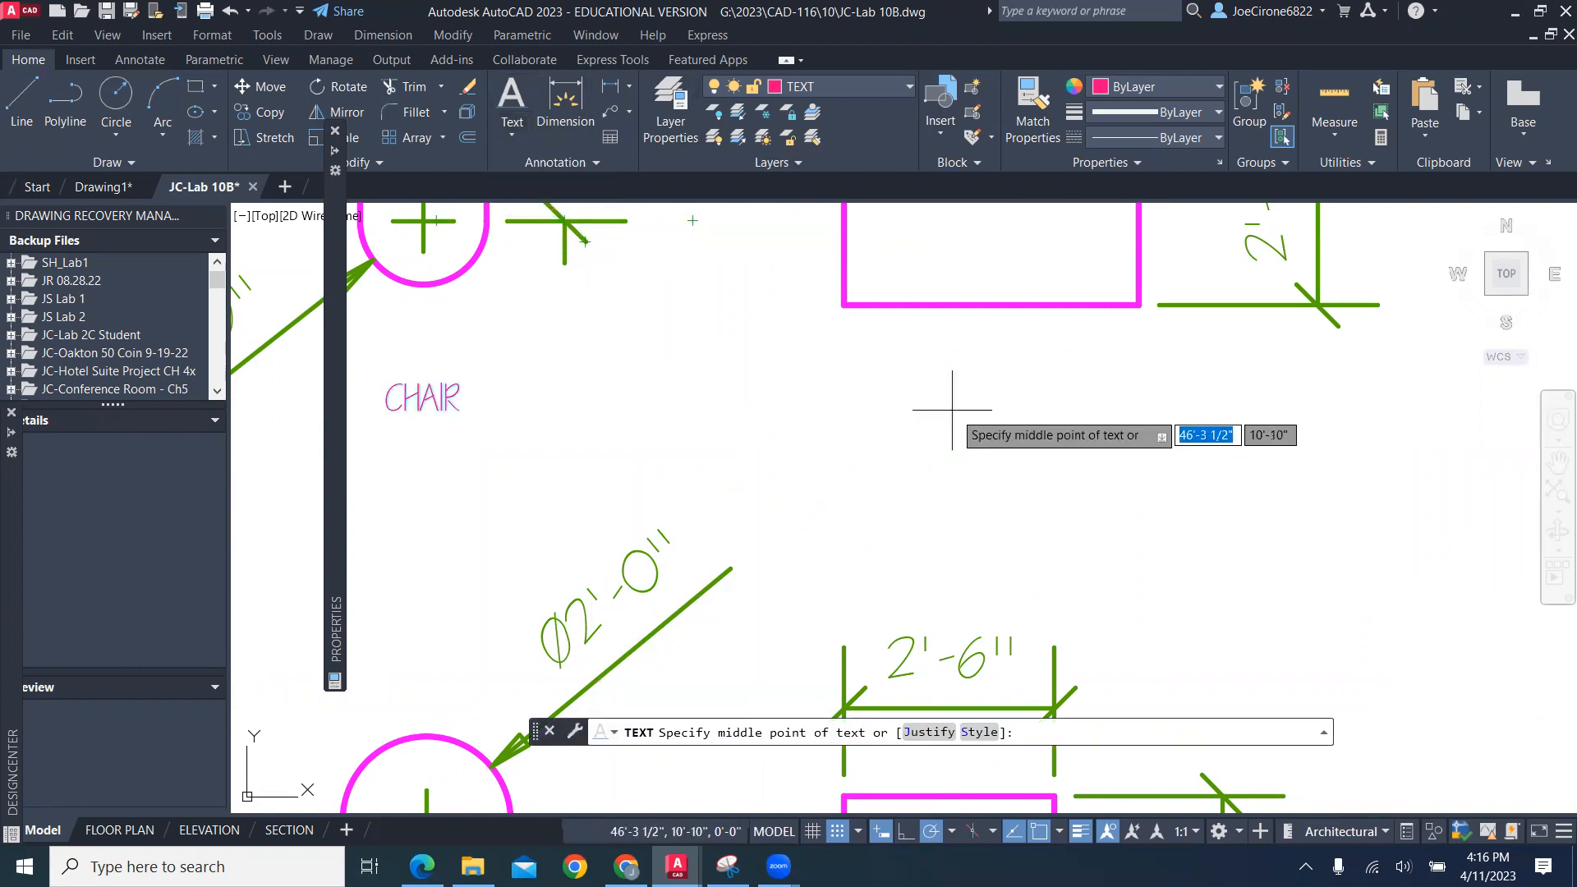
pyautogui.press('Down')
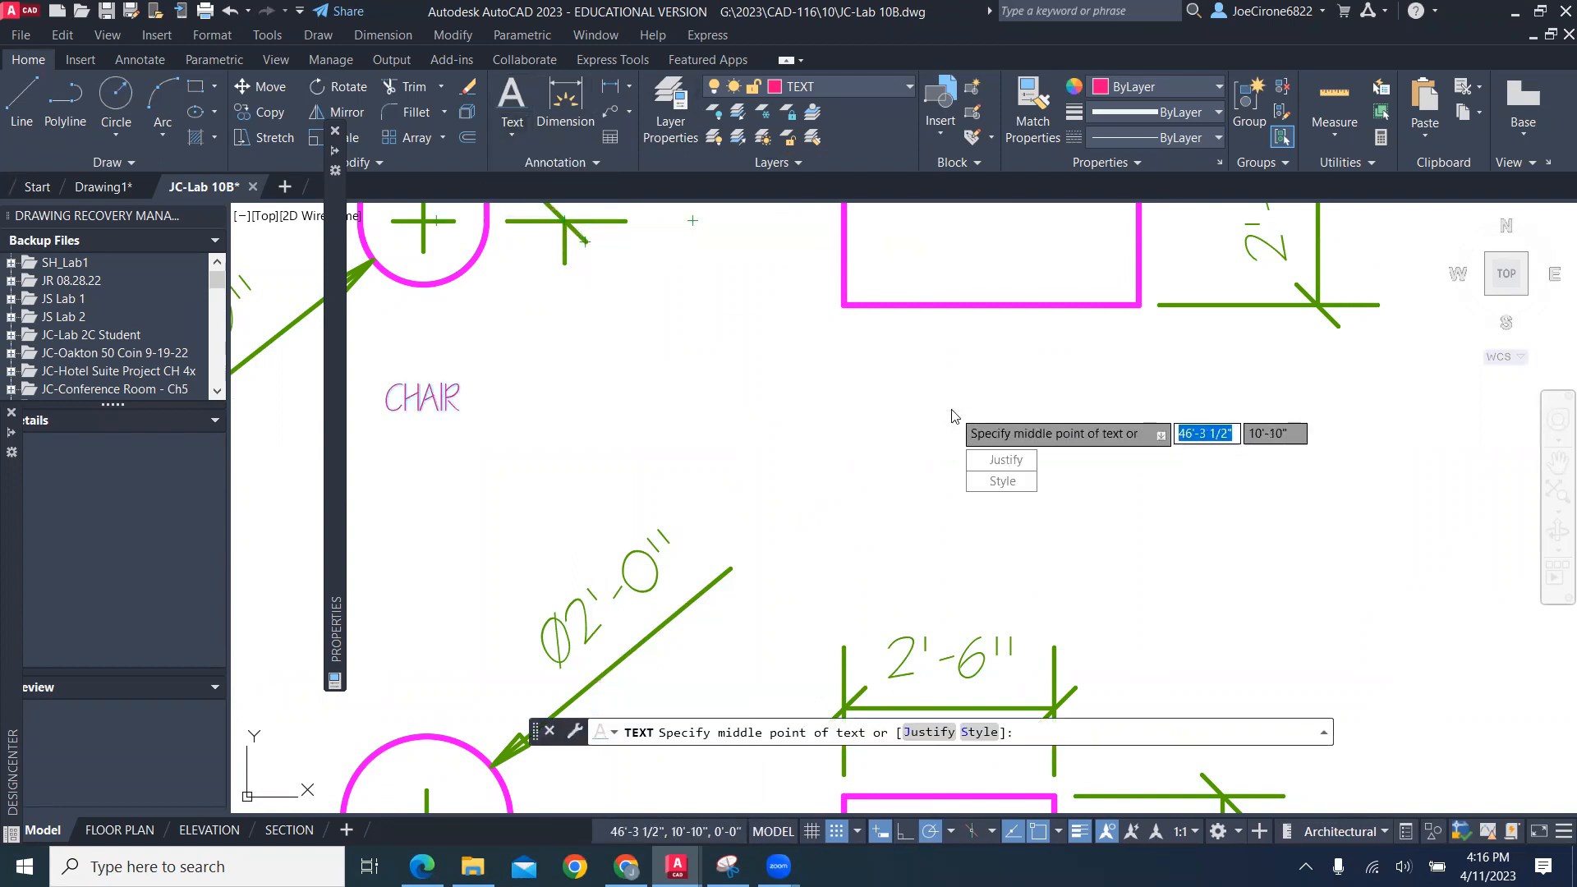
pyautogui.click(1000, 470)
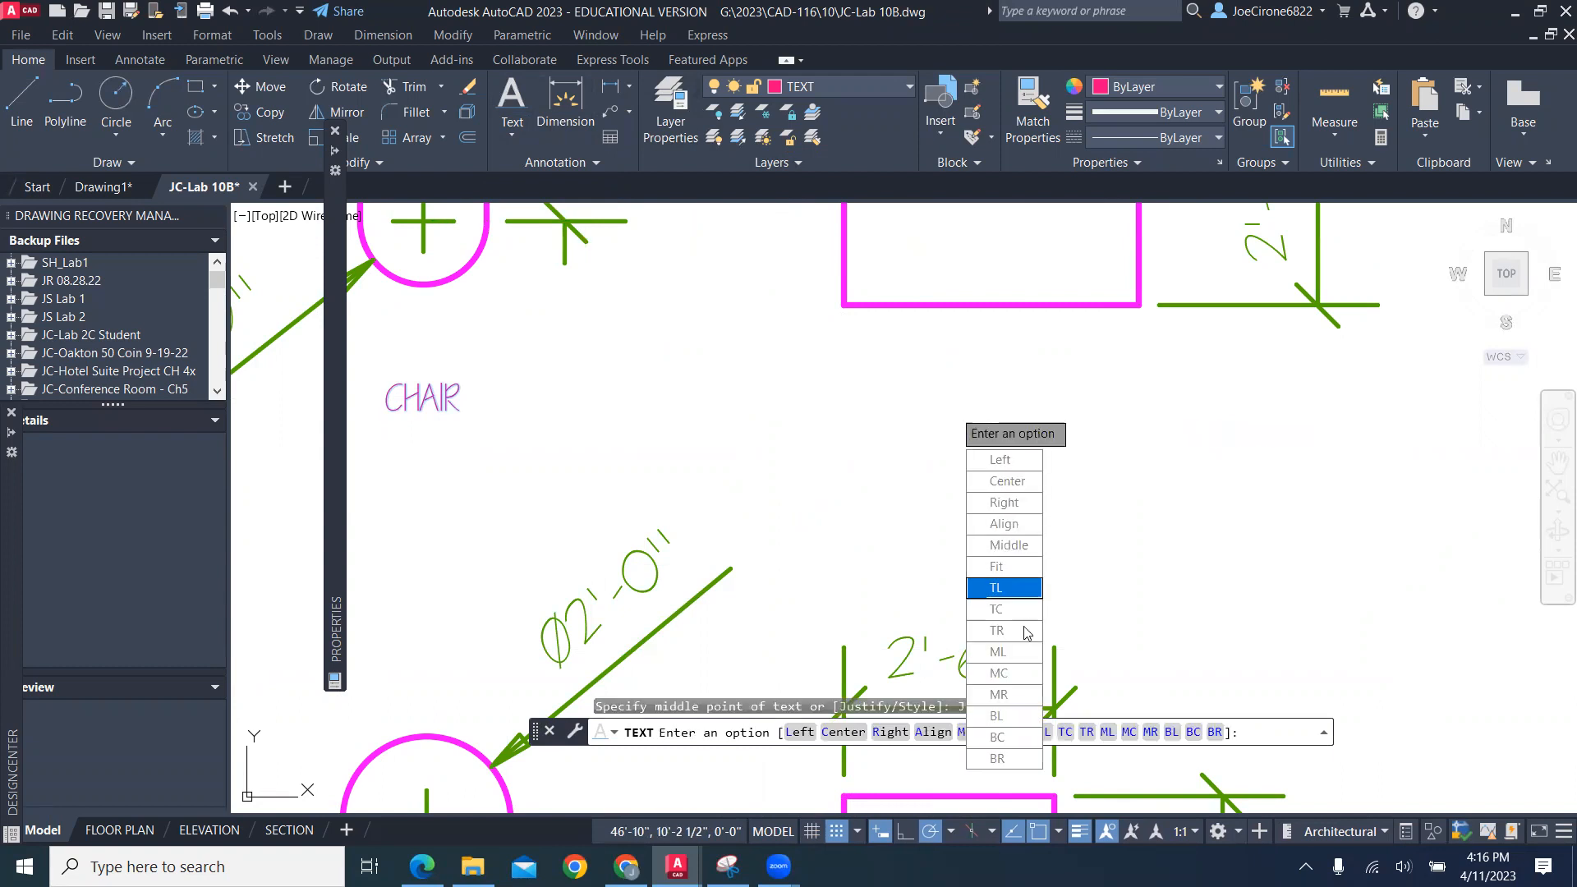
pyautogui.click(999, 672)
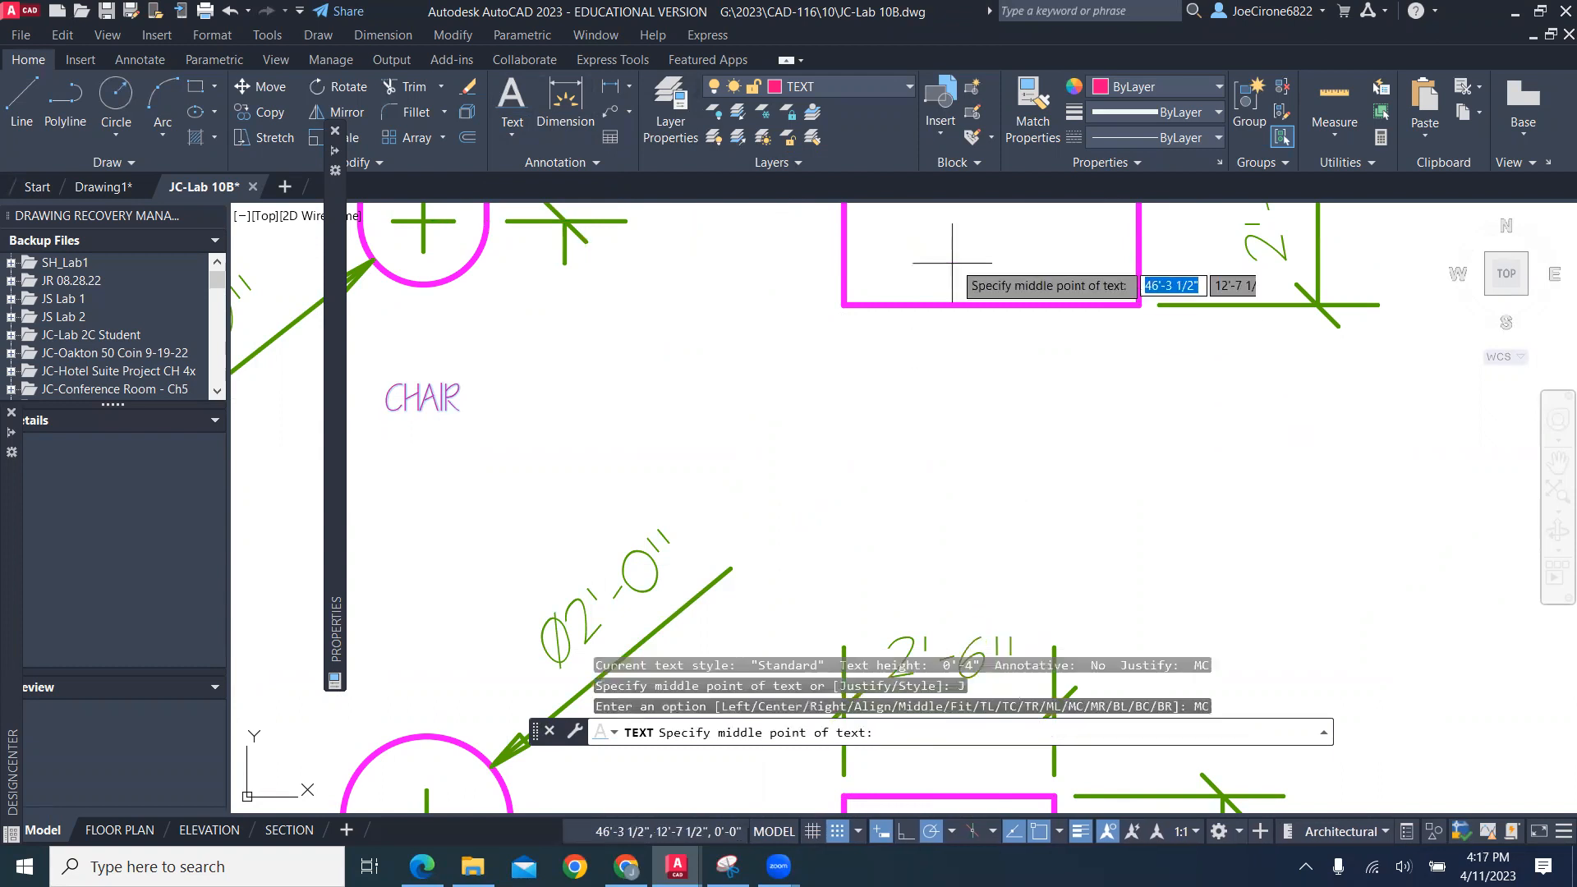
pyautogui.click(991, 410)
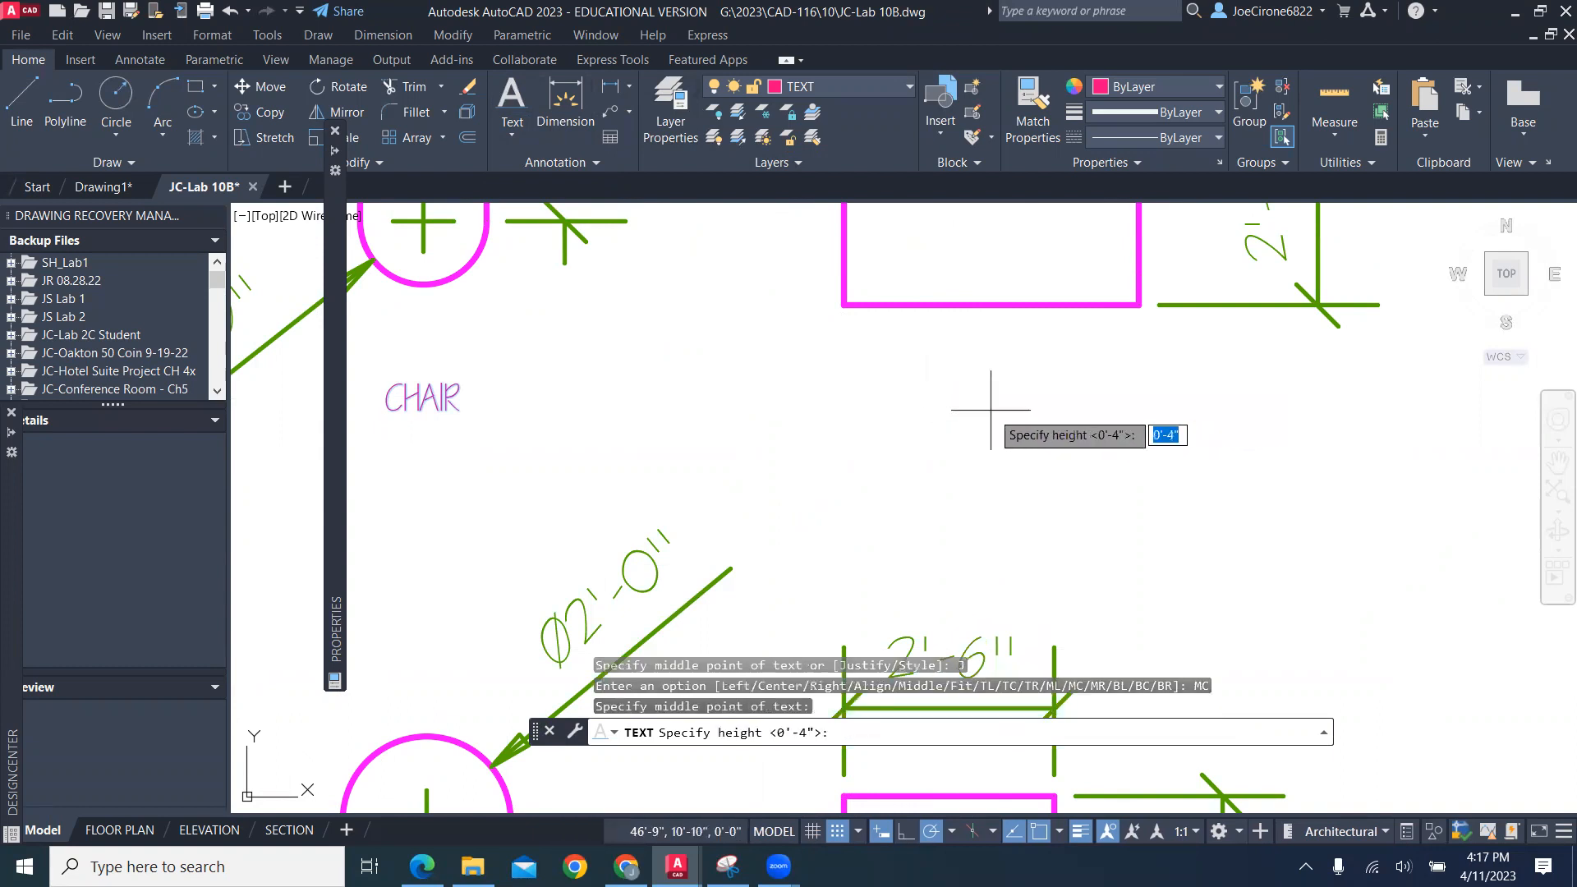
pyautogui.press('Return')
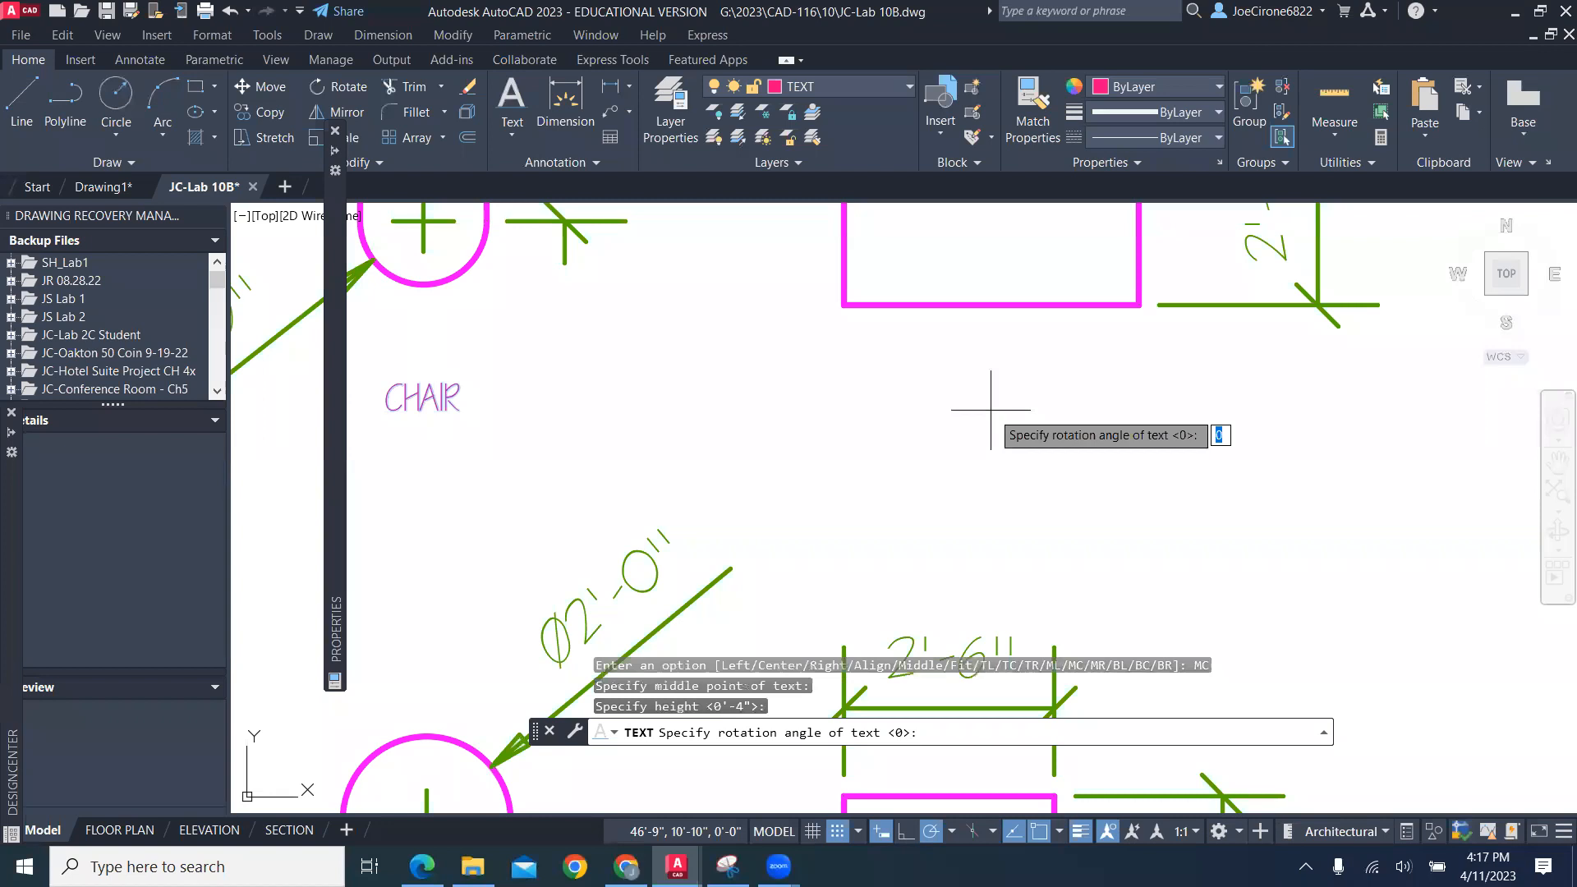
pyautogui.press('Return')
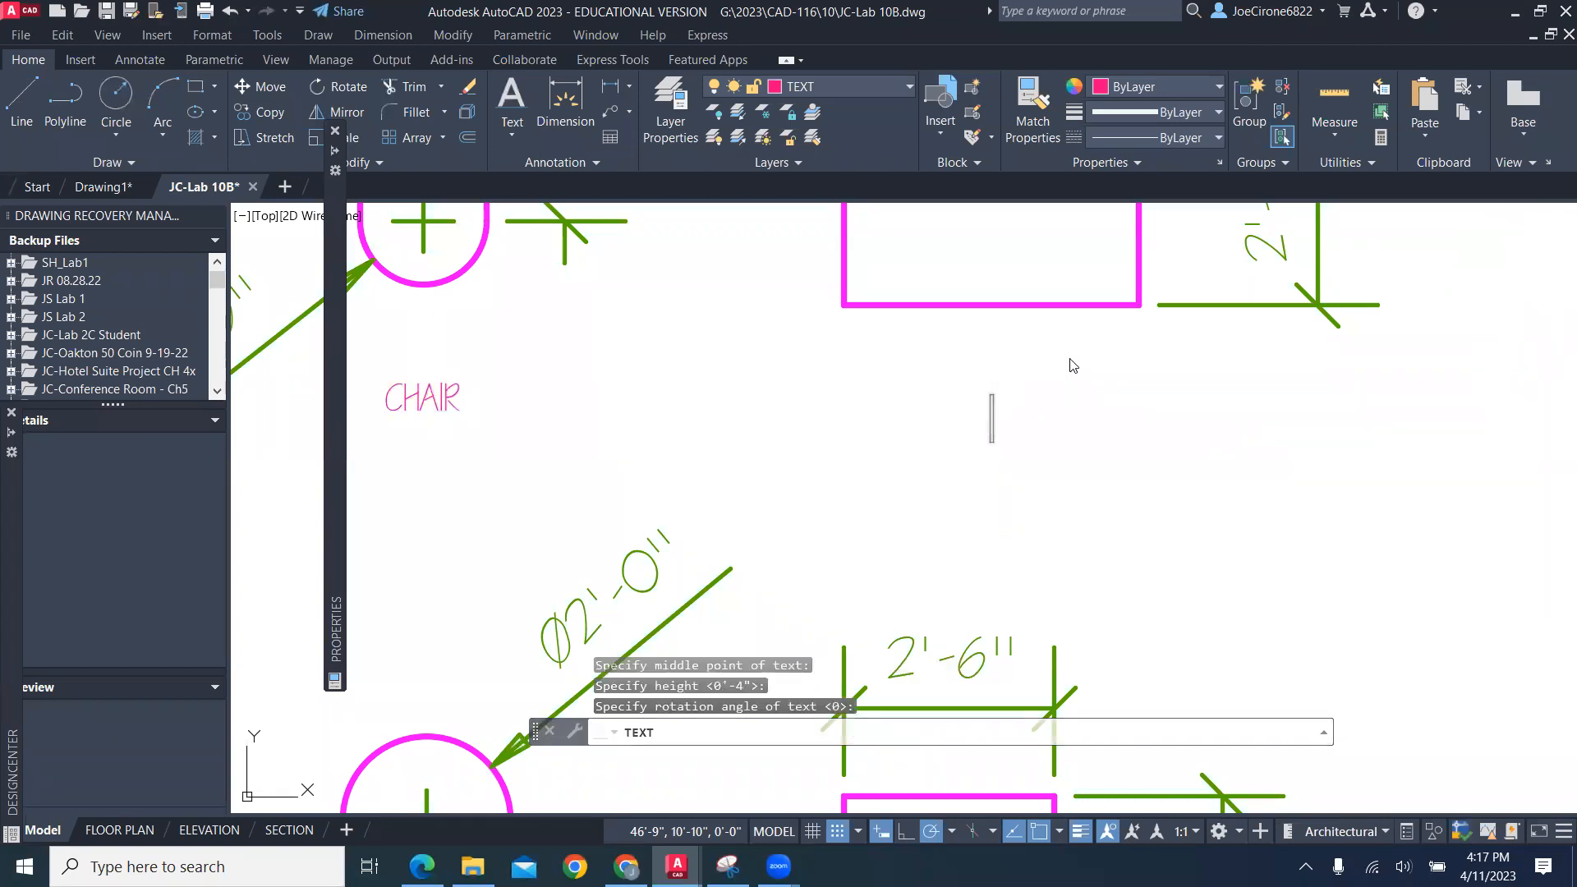
pyautogui.write('DESK')
pyautogui.press('Return')
pyautogui.press('Return')
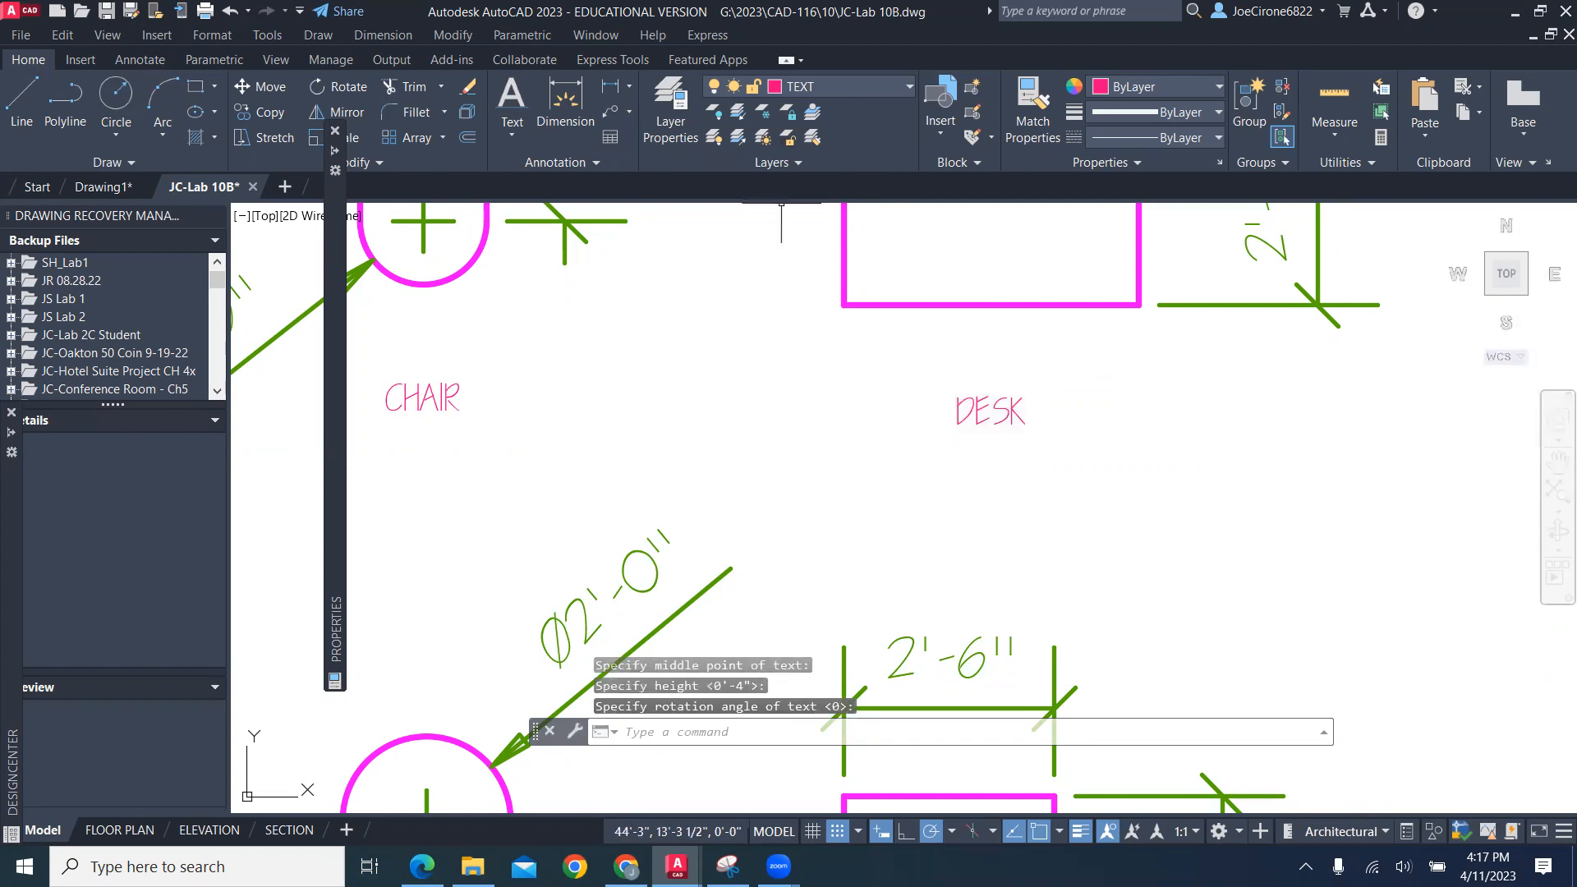
# Add the single-line text TABLE centered below the round table, with MC justification, 4" height and 0 rotation
pyautogui.scroll(-3, 668, 381)
pyautogui.moveTo(669, 380); pyautogui.dragTo(718, 270, button='middle')
pyautogui.scroll(4, 608, 518)
pyautogui.rightClick(594, 511)
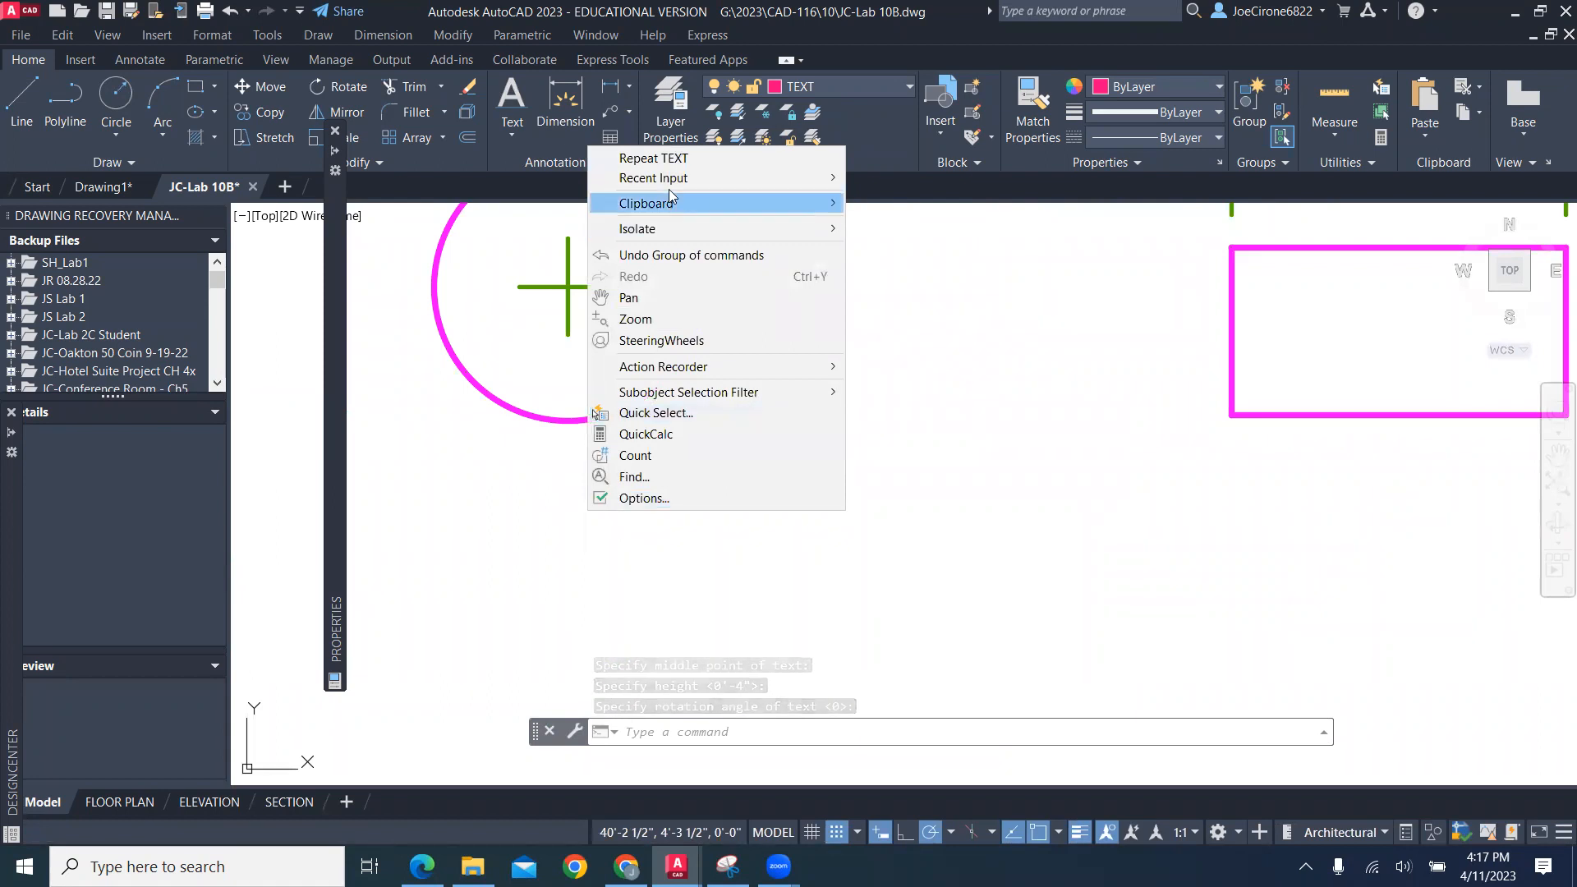
pyautogui.click(653, 158)
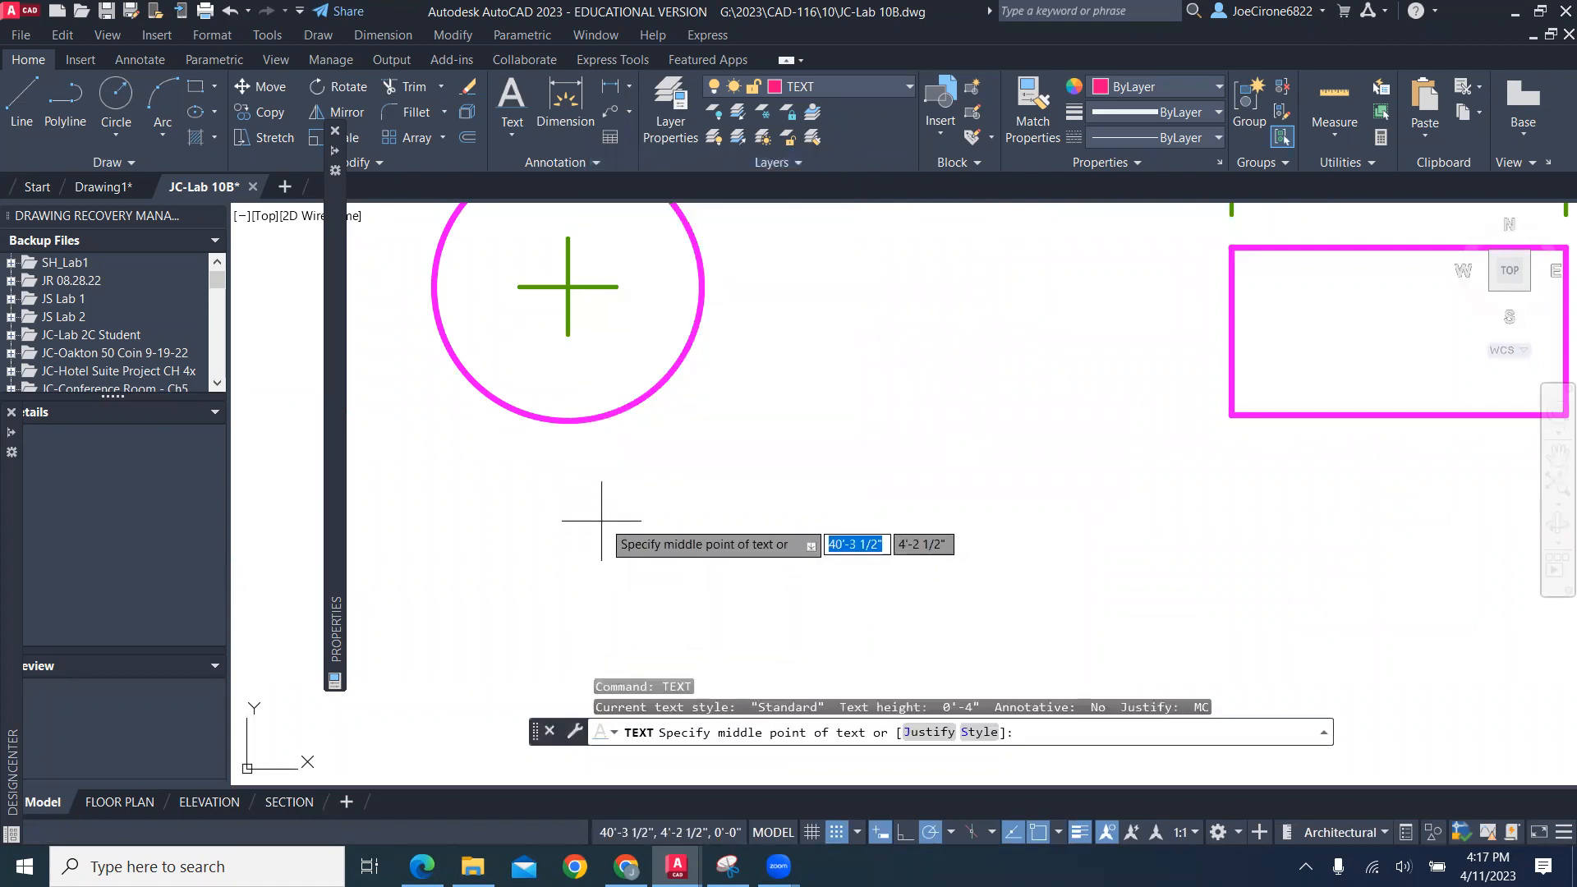
pyautogui.press('Down')
pyautogui.press('Down')
pyautogui.press('Up')
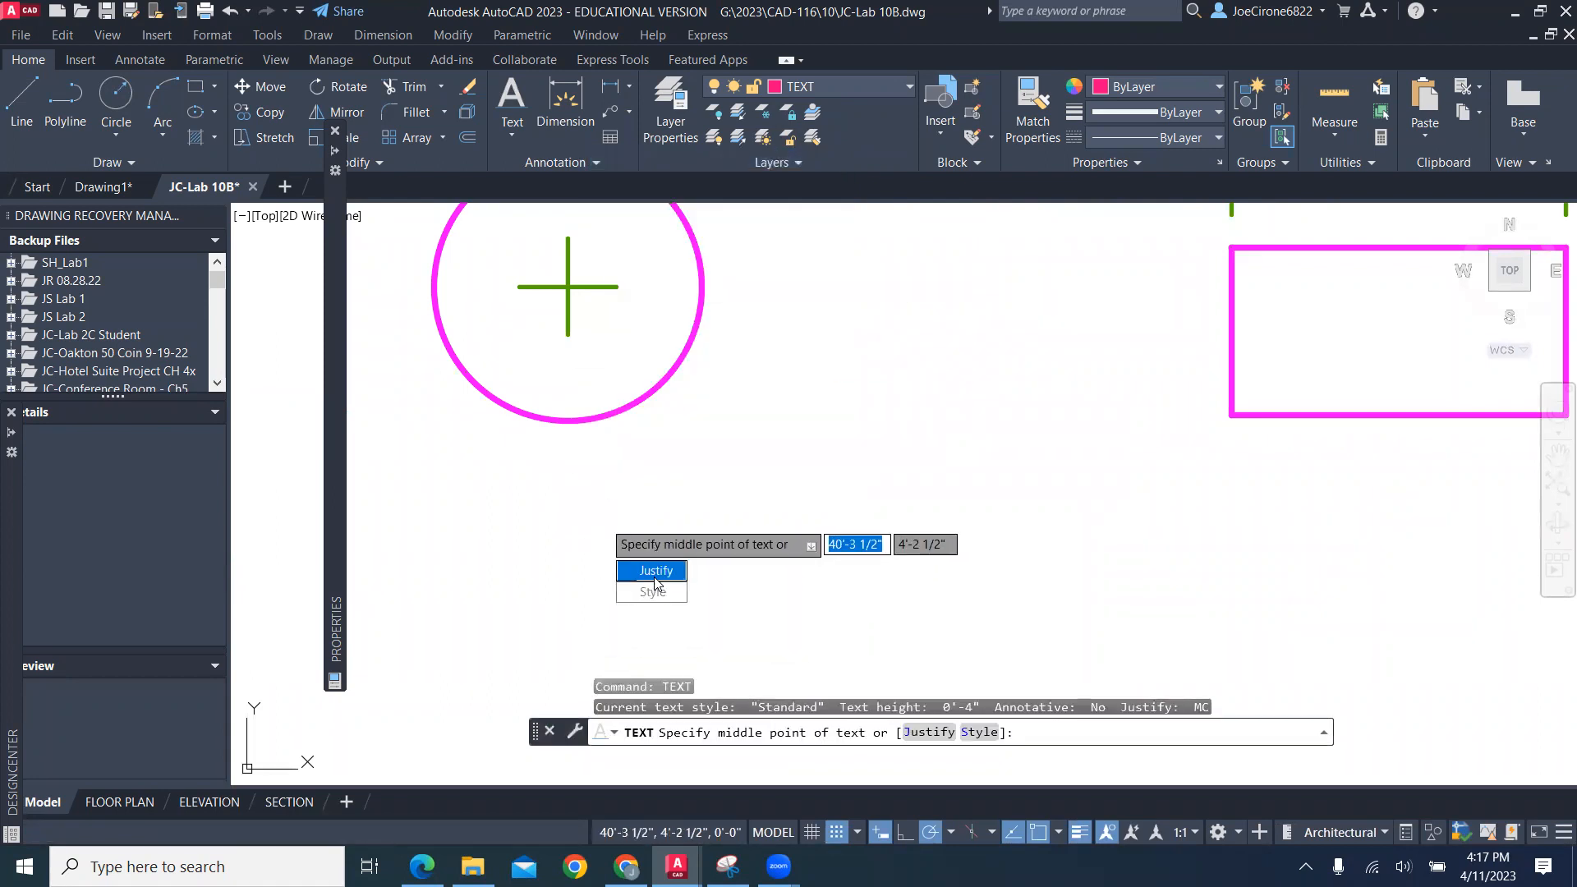
pyautogui.press('Return')
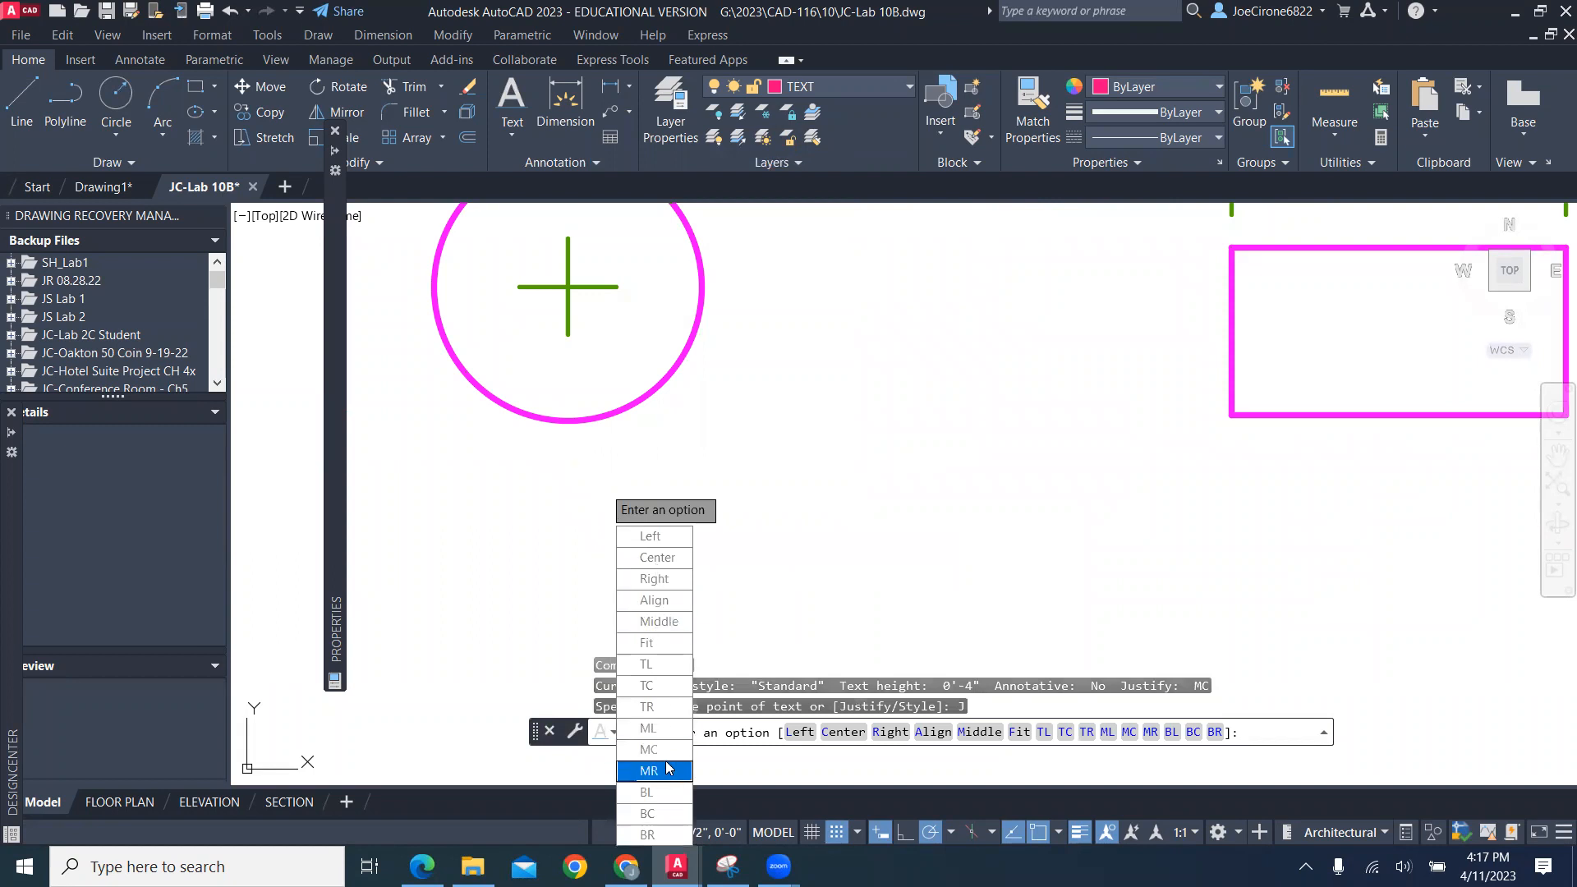
pyautogui.click(649, 750)
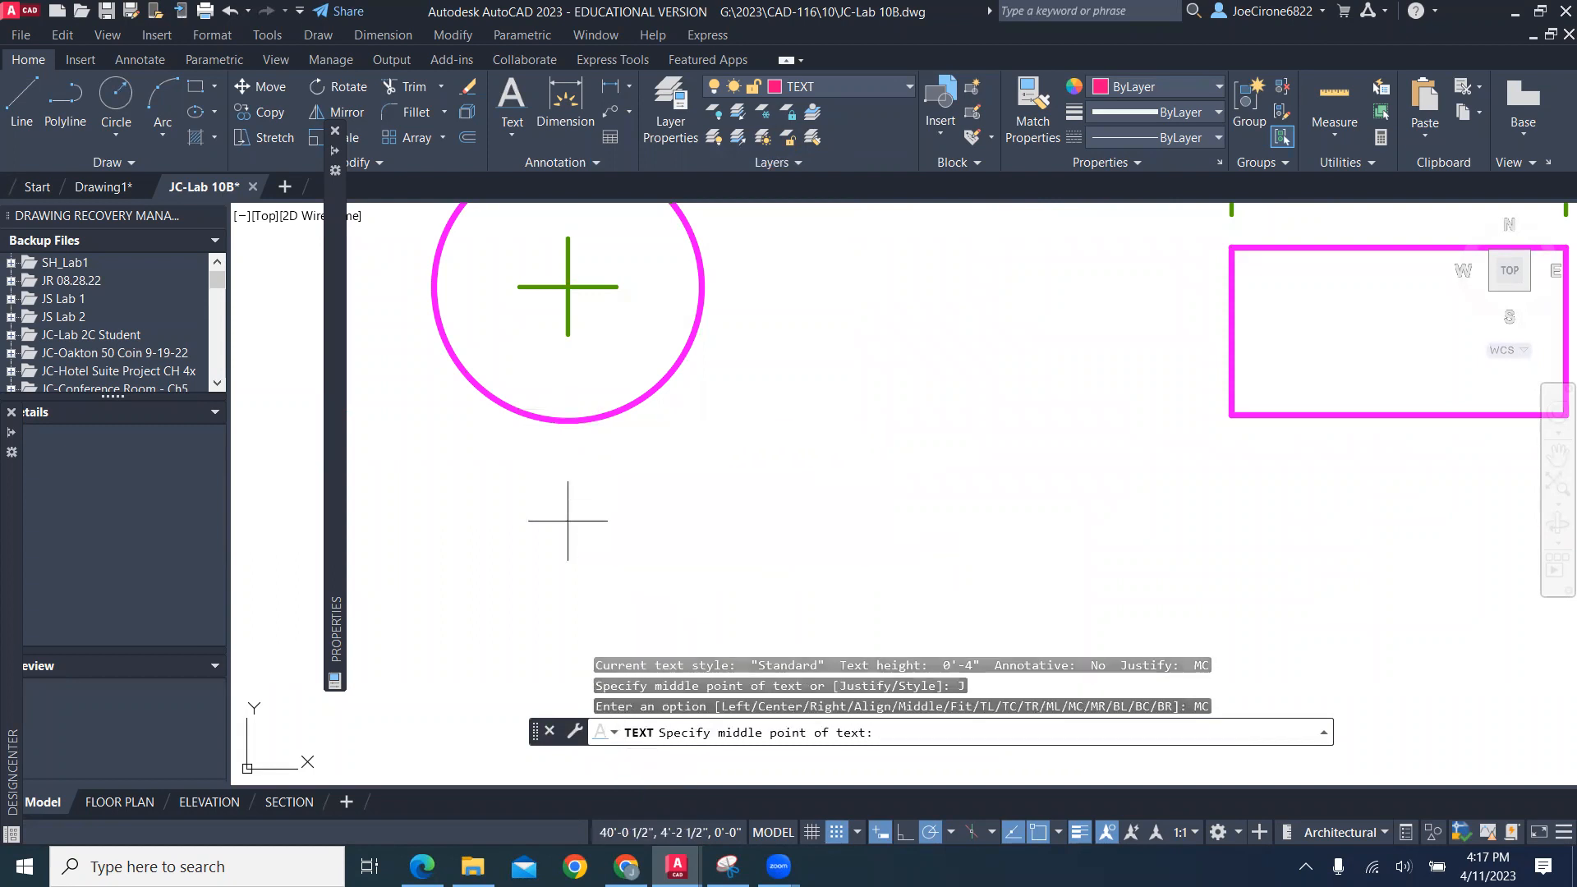
pyautogui.click(568, 521)
pyautogui.click(567, 521)
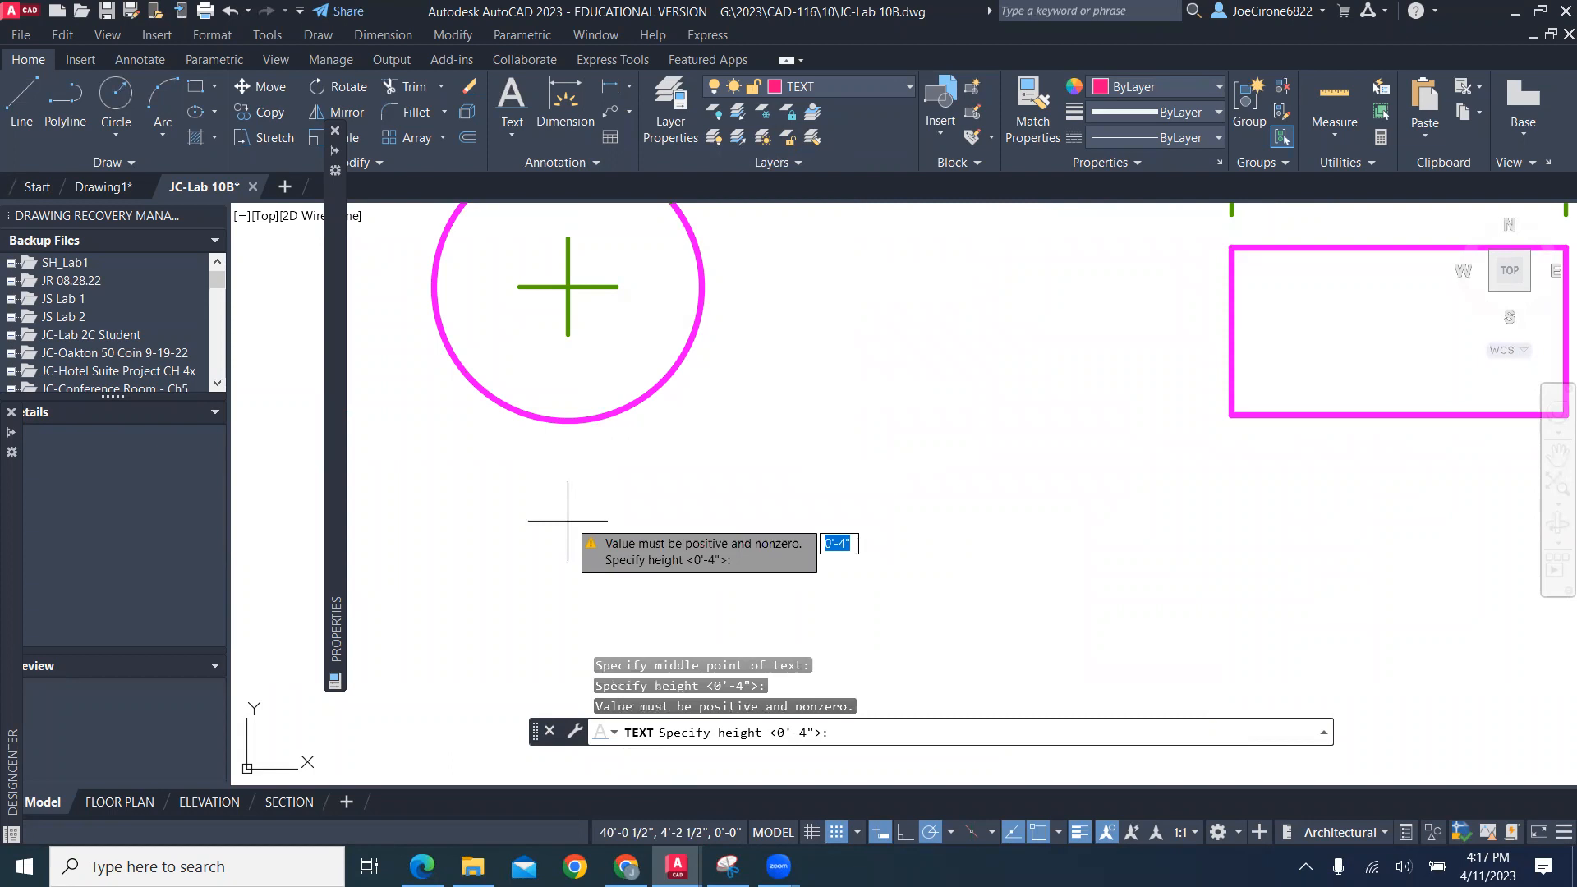
pyautogui.press('Return')
pyautogui.press('Return')
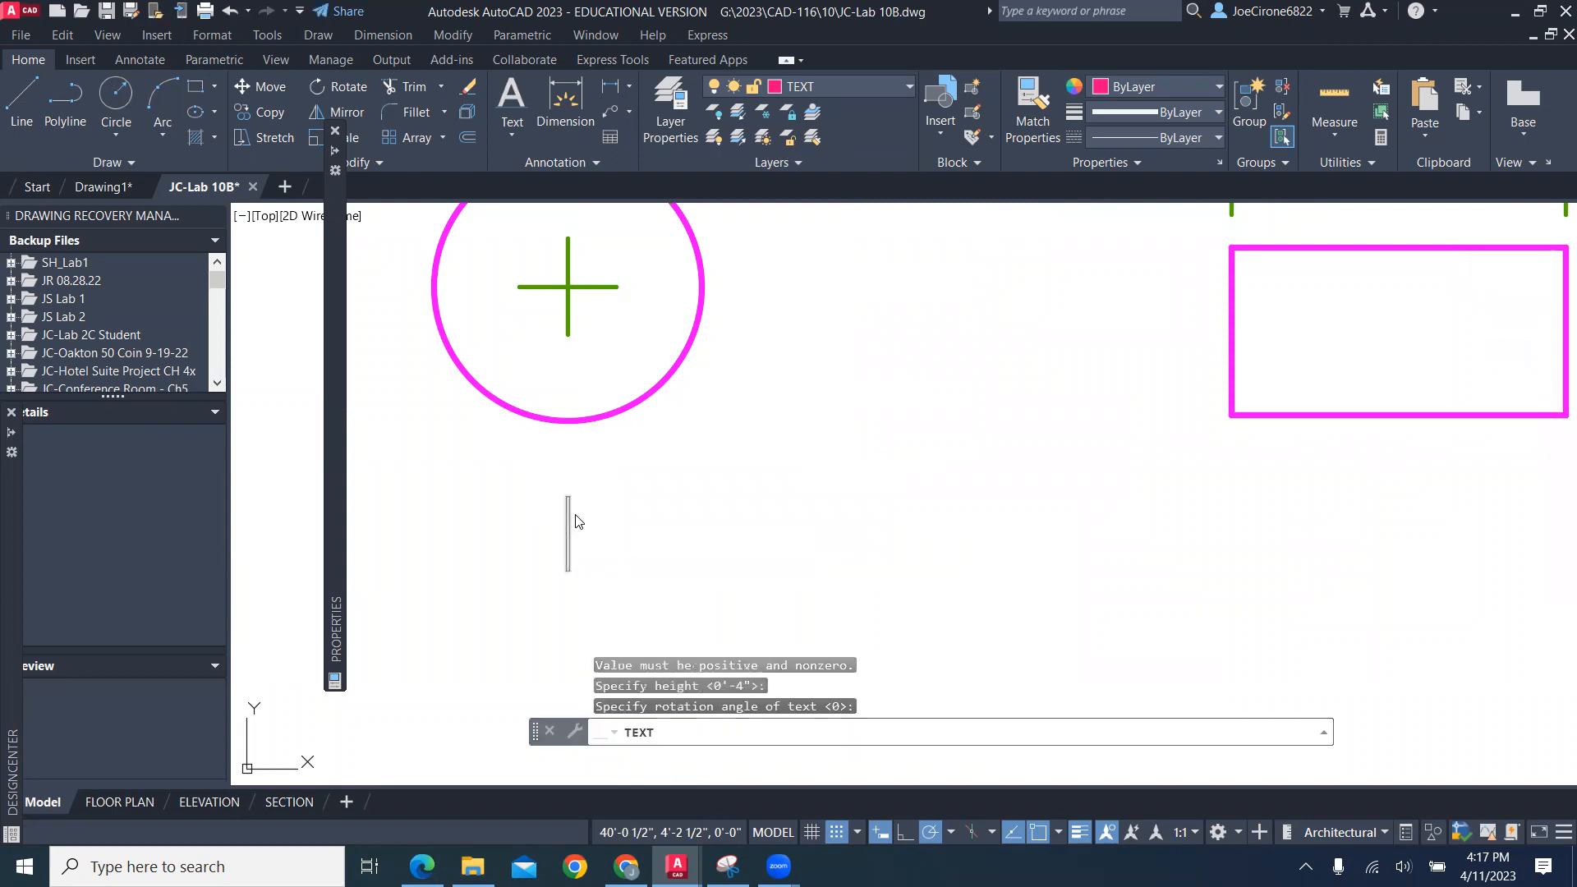
pyautogui.write('TABLE')
pyautogui.press('Return')
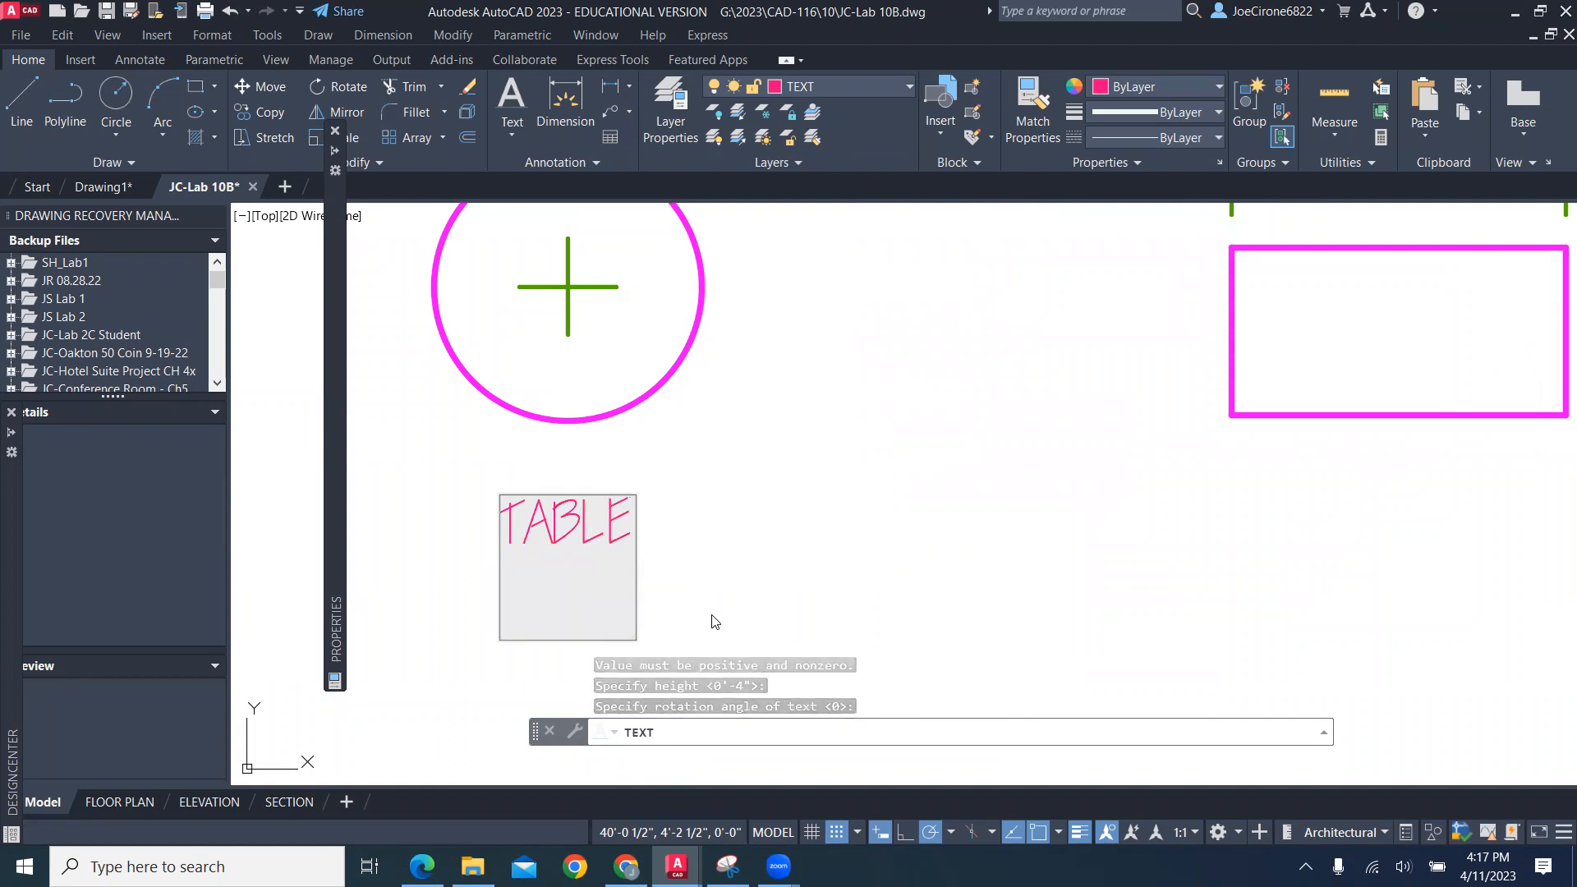
pyautogui.press('Return')
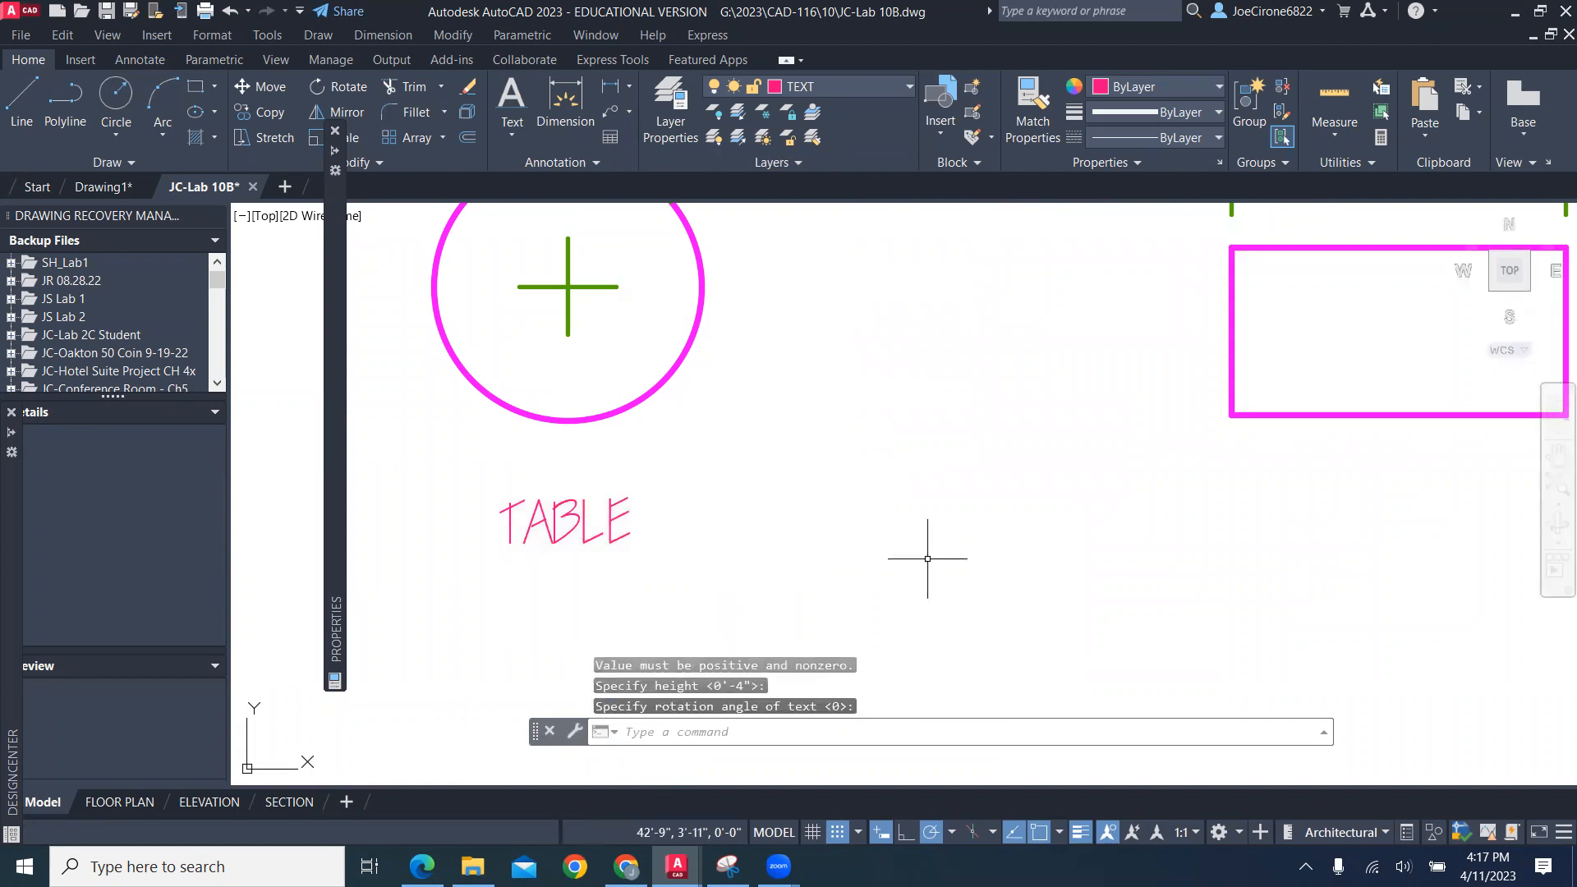
pyautogui.moveTo(1086, 534); pyautogui.dragTo(1004, 520, button='middle')
pyautogui.scroll(-3, 1010, 519)
pyautogui.moveTo(1134, 546); pyautogui.dragTo(965, 562, button='middle')
pyautogui.press('Return')
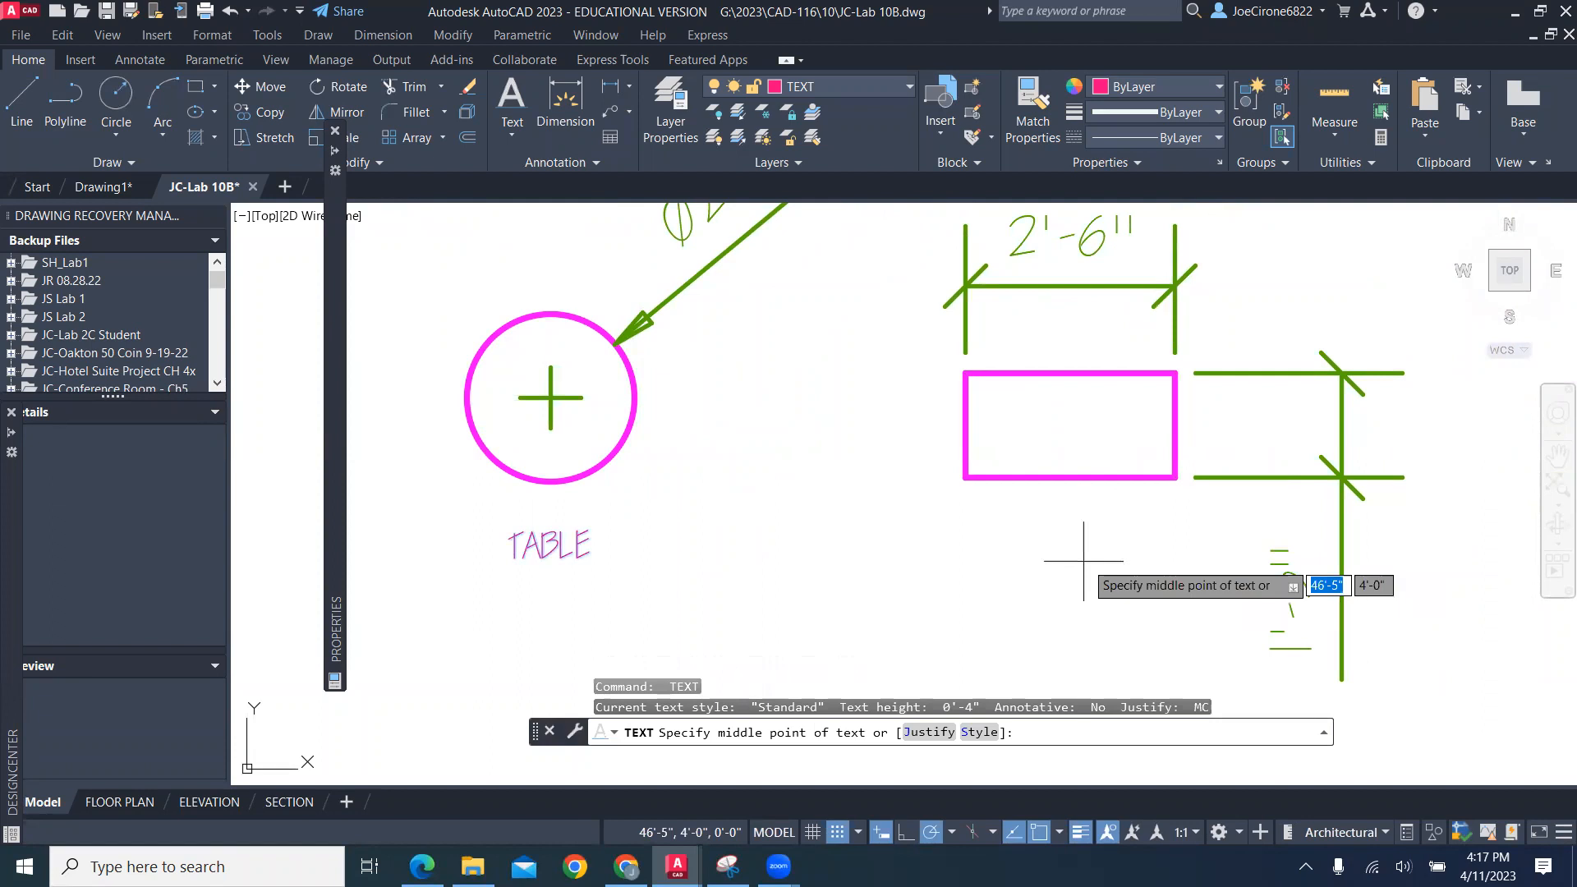
pyautogui.click(1084, 562)
pyautogui.click(1084, 561)
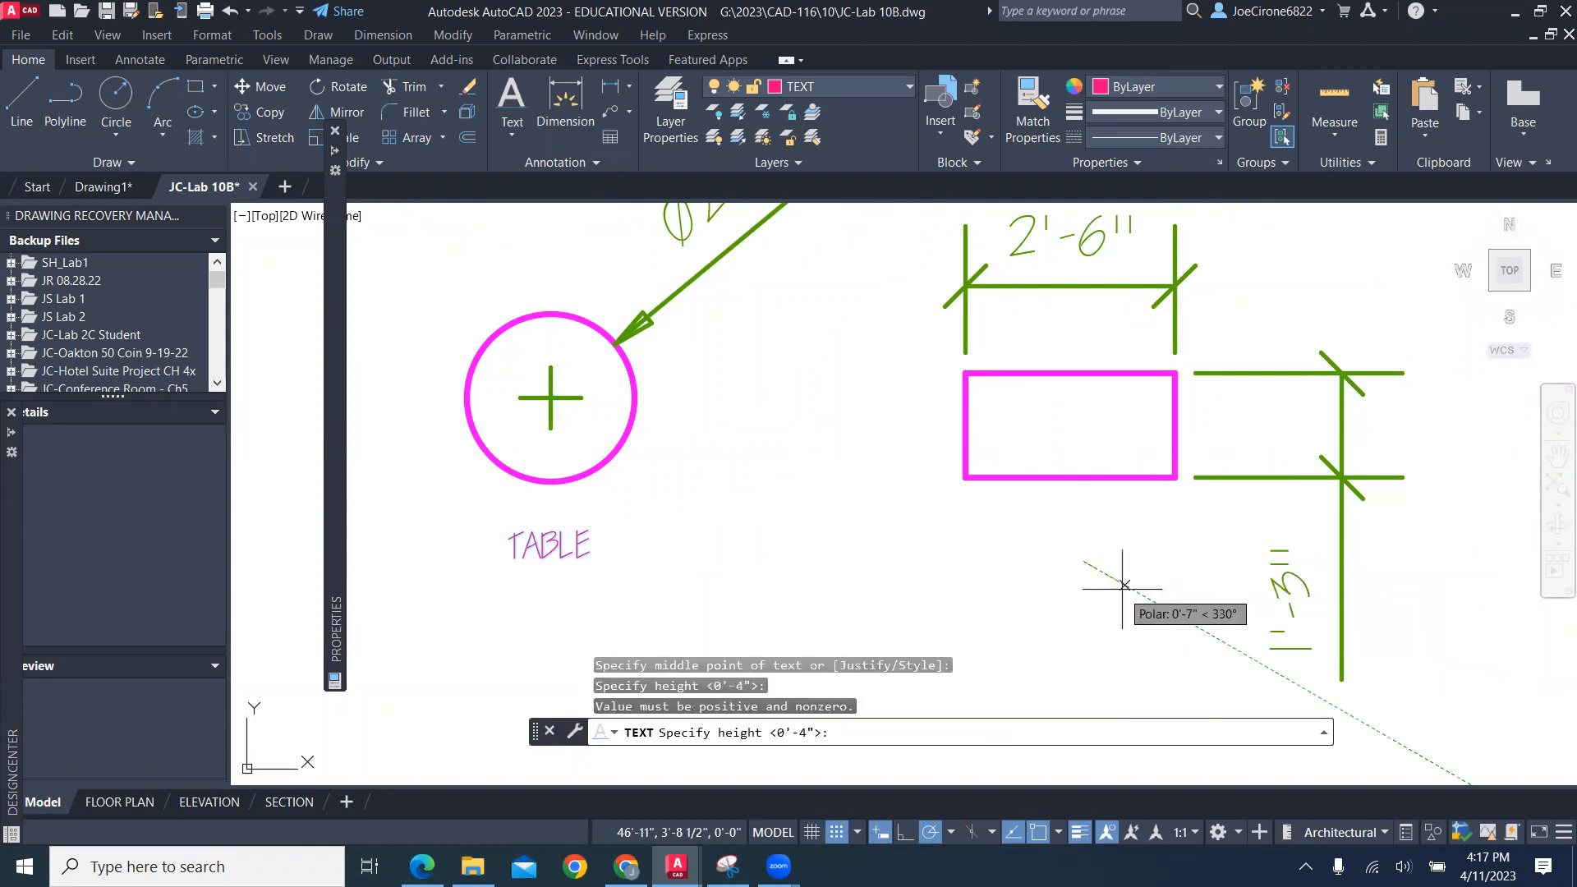
pyautogui.press('Escape')
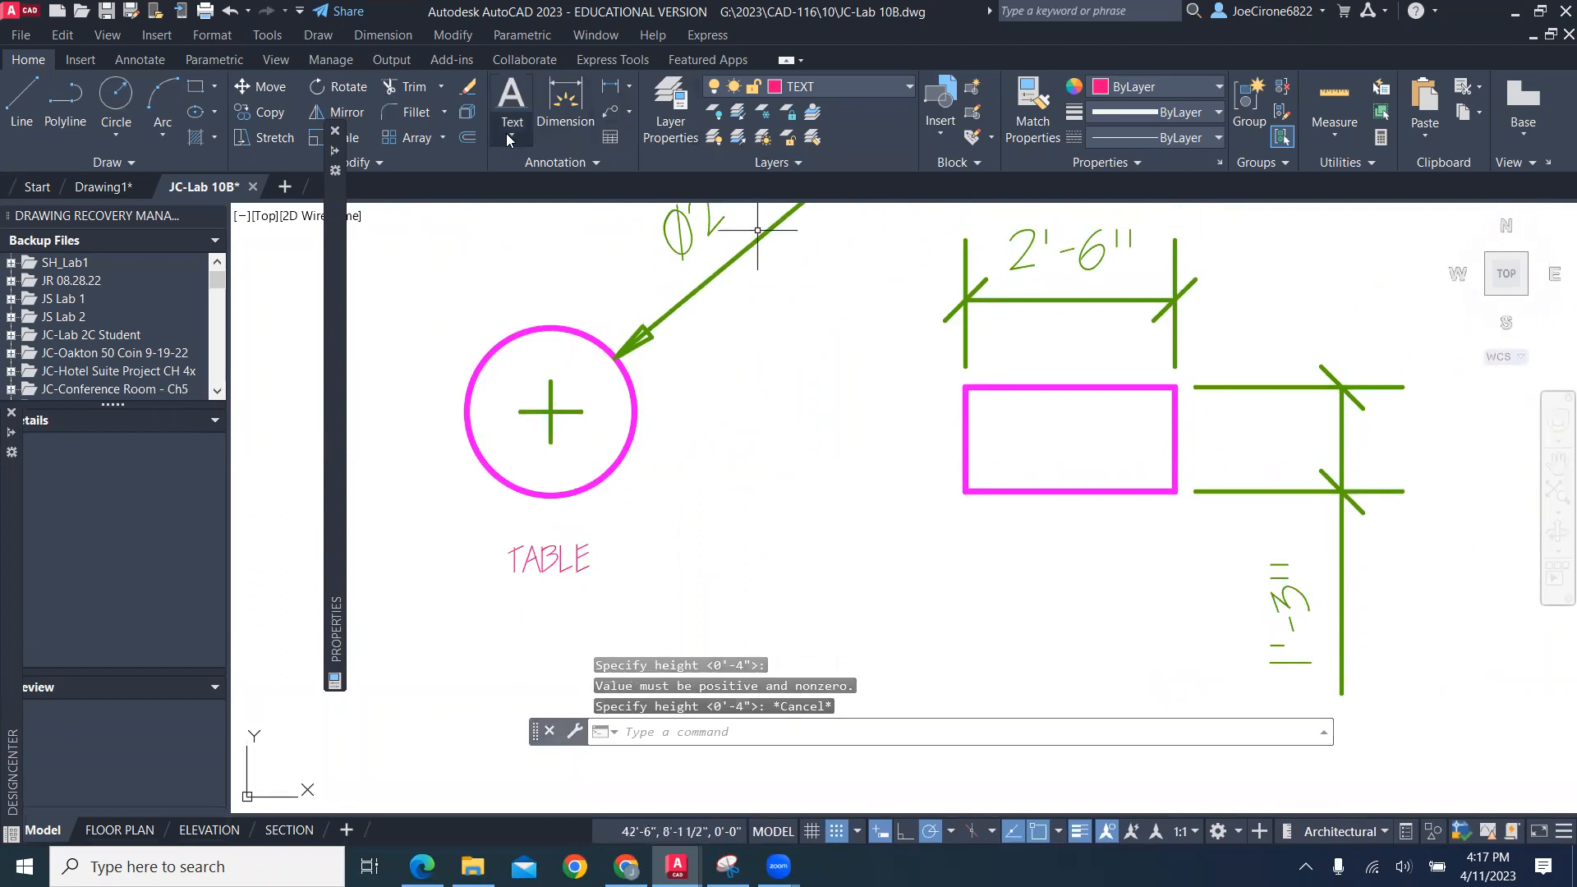
# Add the single-line text FILECAB centered below the file cabinet, with MC justification, 4" height and 0 rotation
pyautogui.click(509, 140)
pyautogui.click(505, 212)
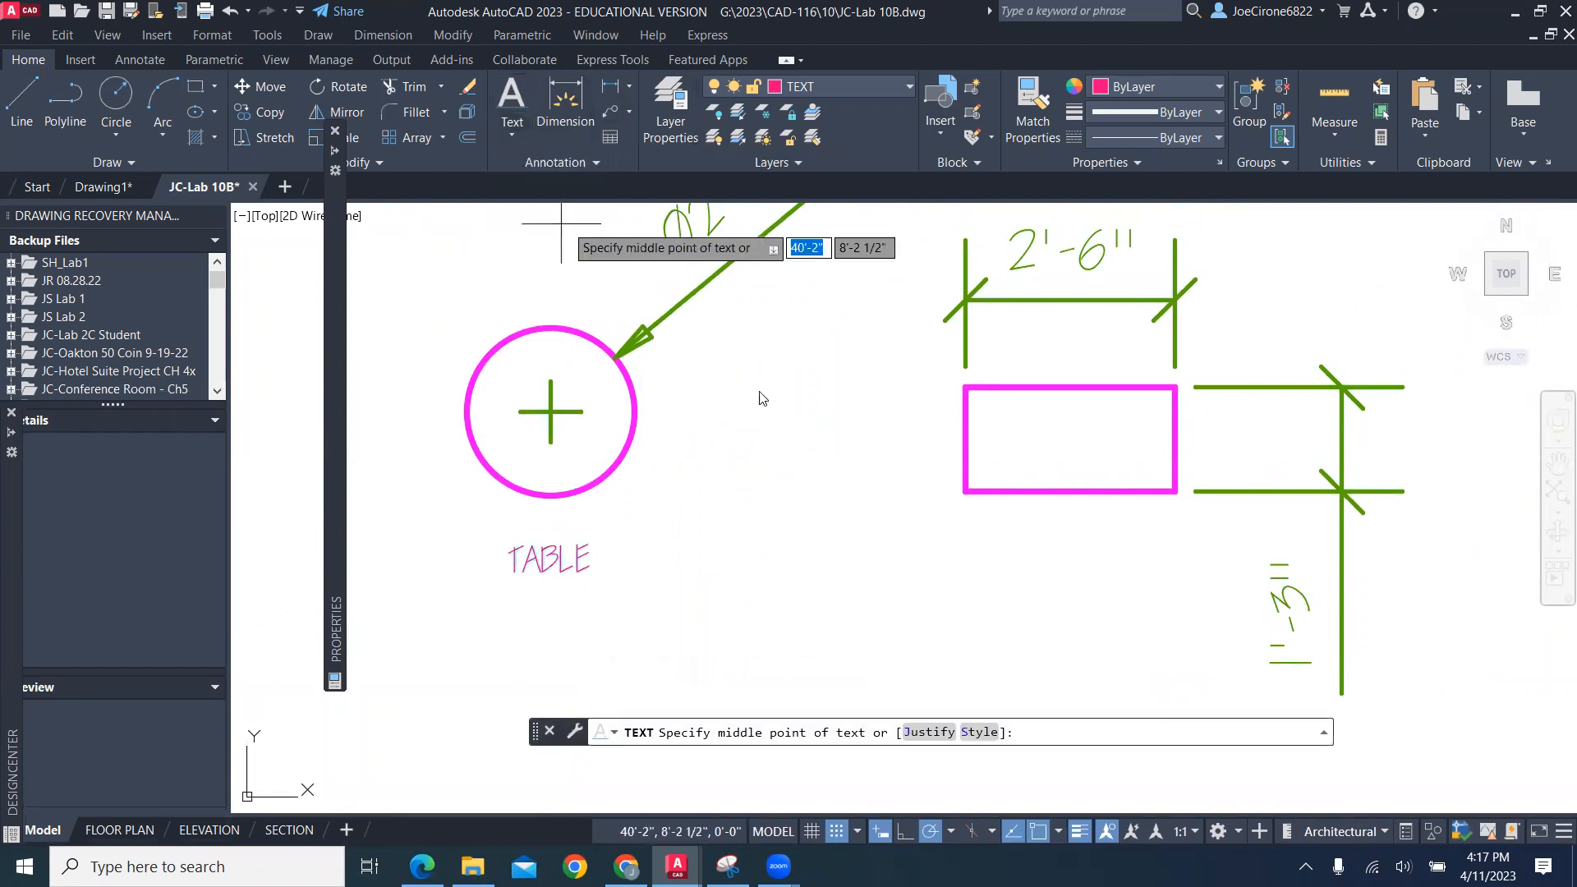
pyautogui.press('Down')
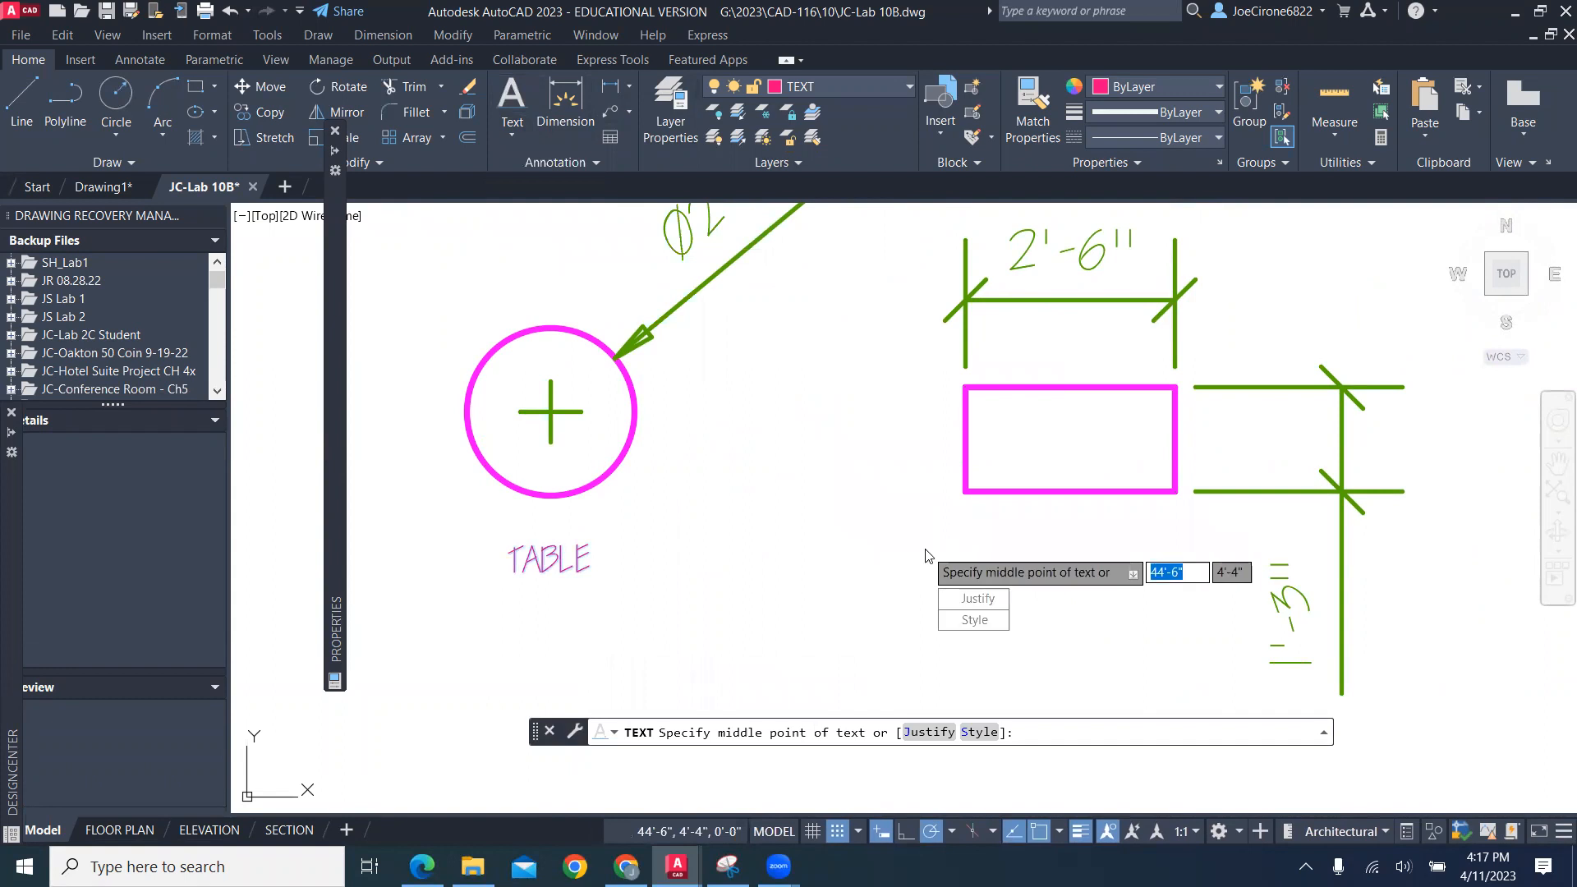
pyautogui.click(964, 598)
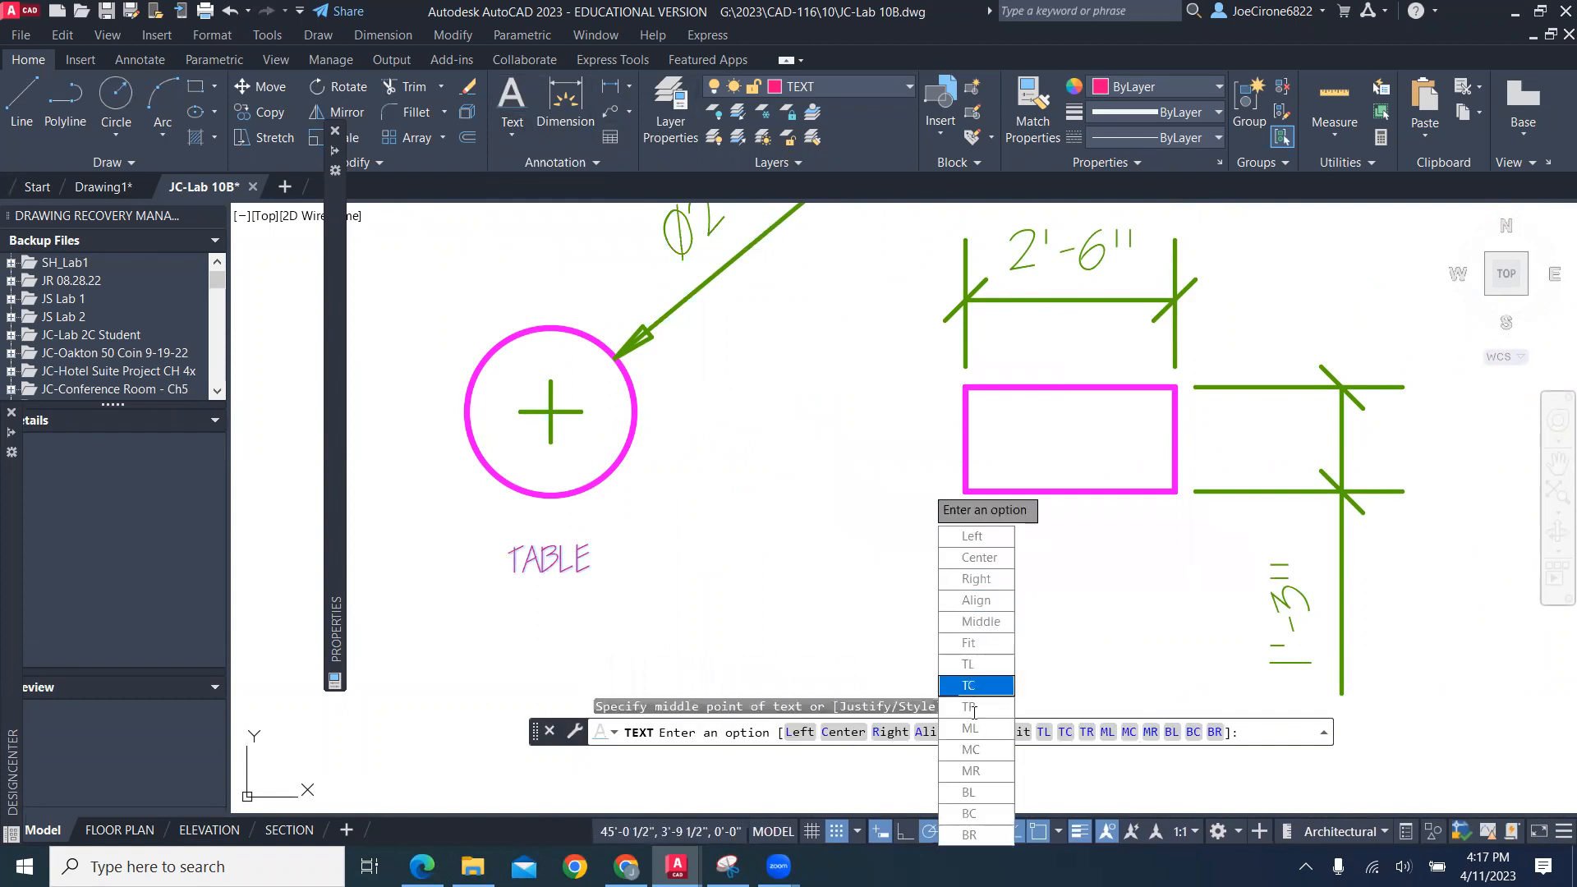
pyautogui.click(971, 750)
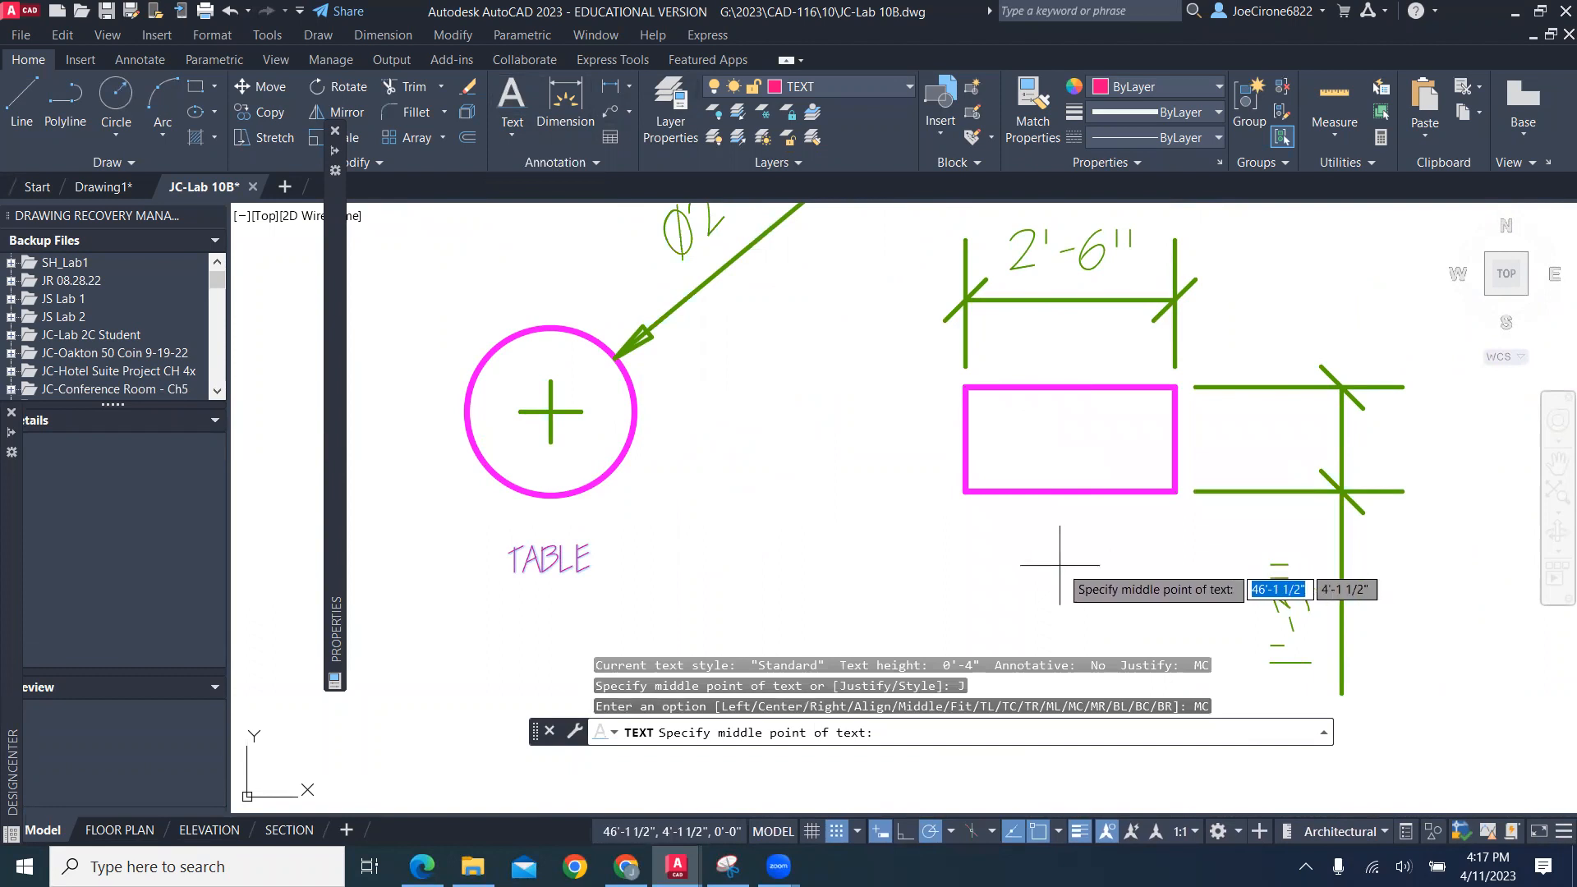
pyautogui.click(1060, 566)
pyautogui.press('Return')
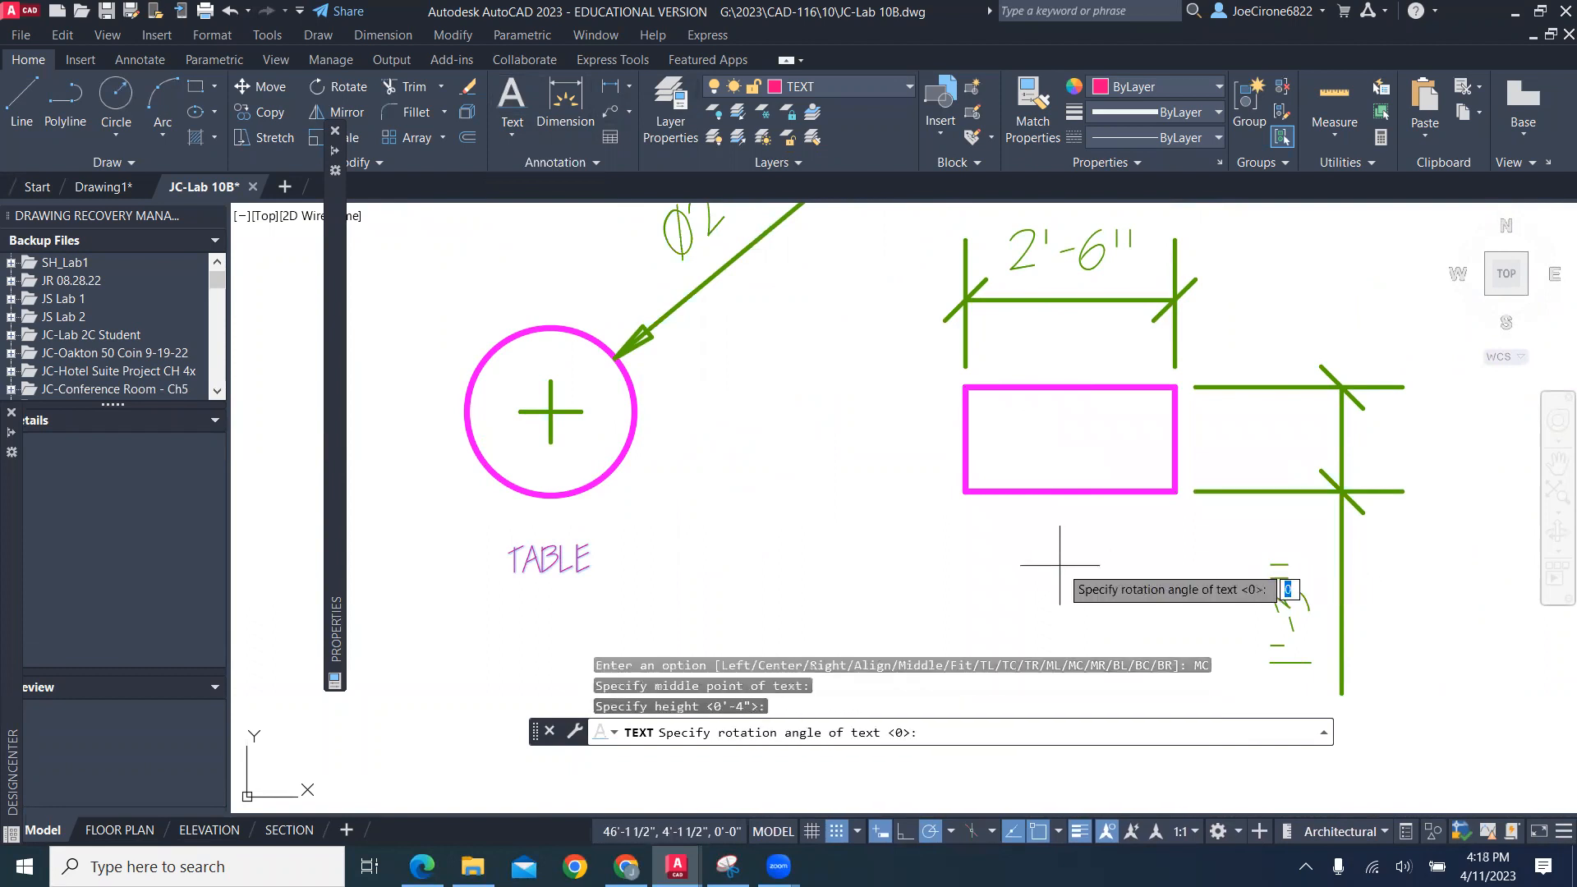
pyautogui.press('Return')
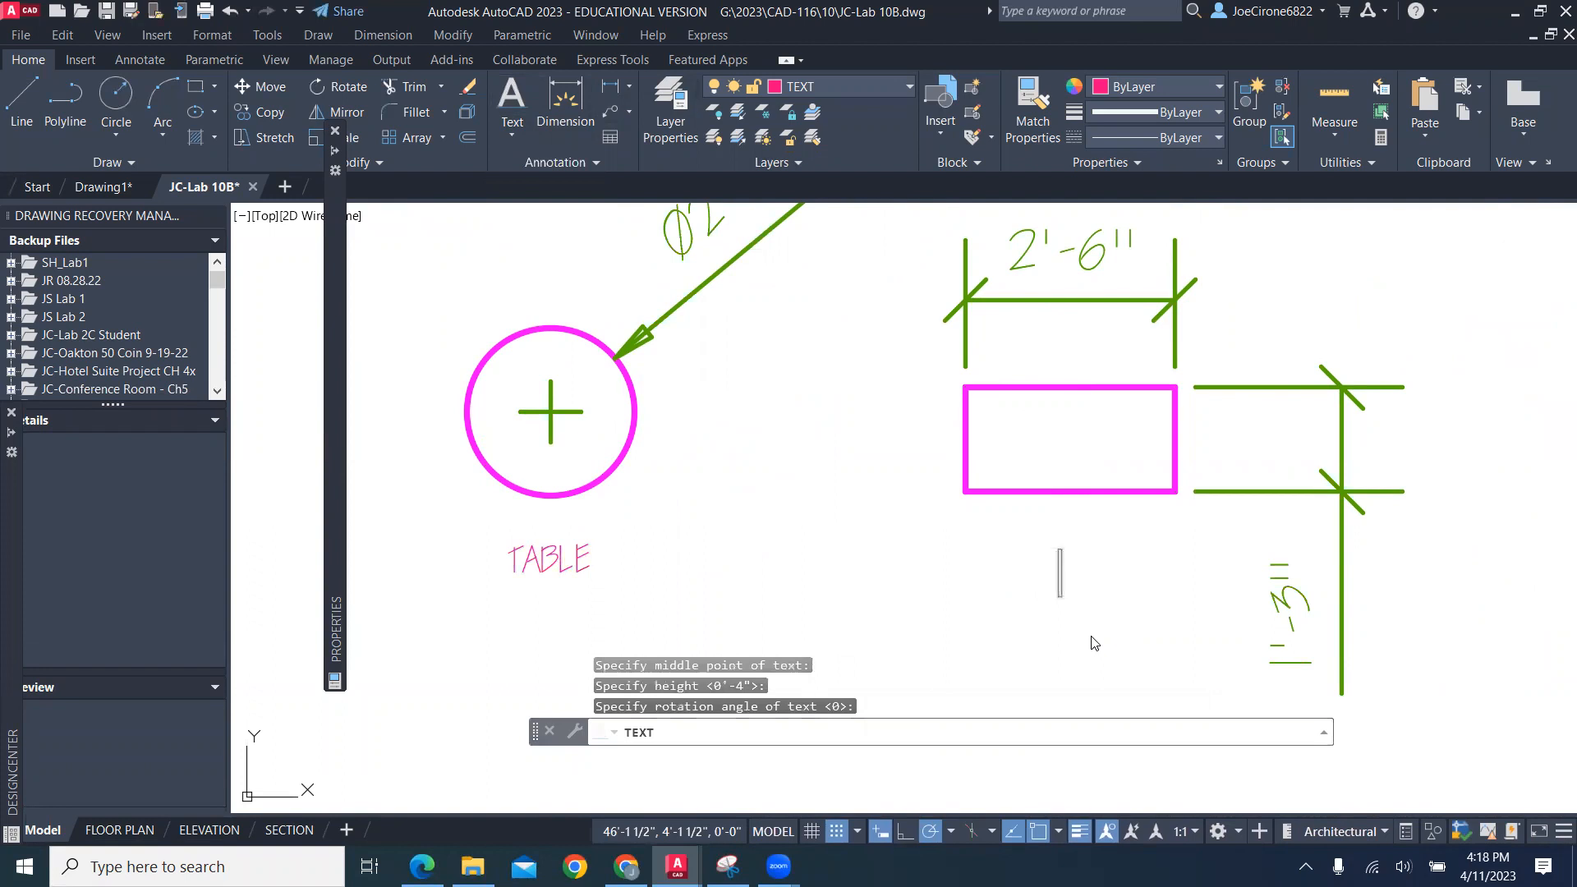
pyautogui.write('FILE')
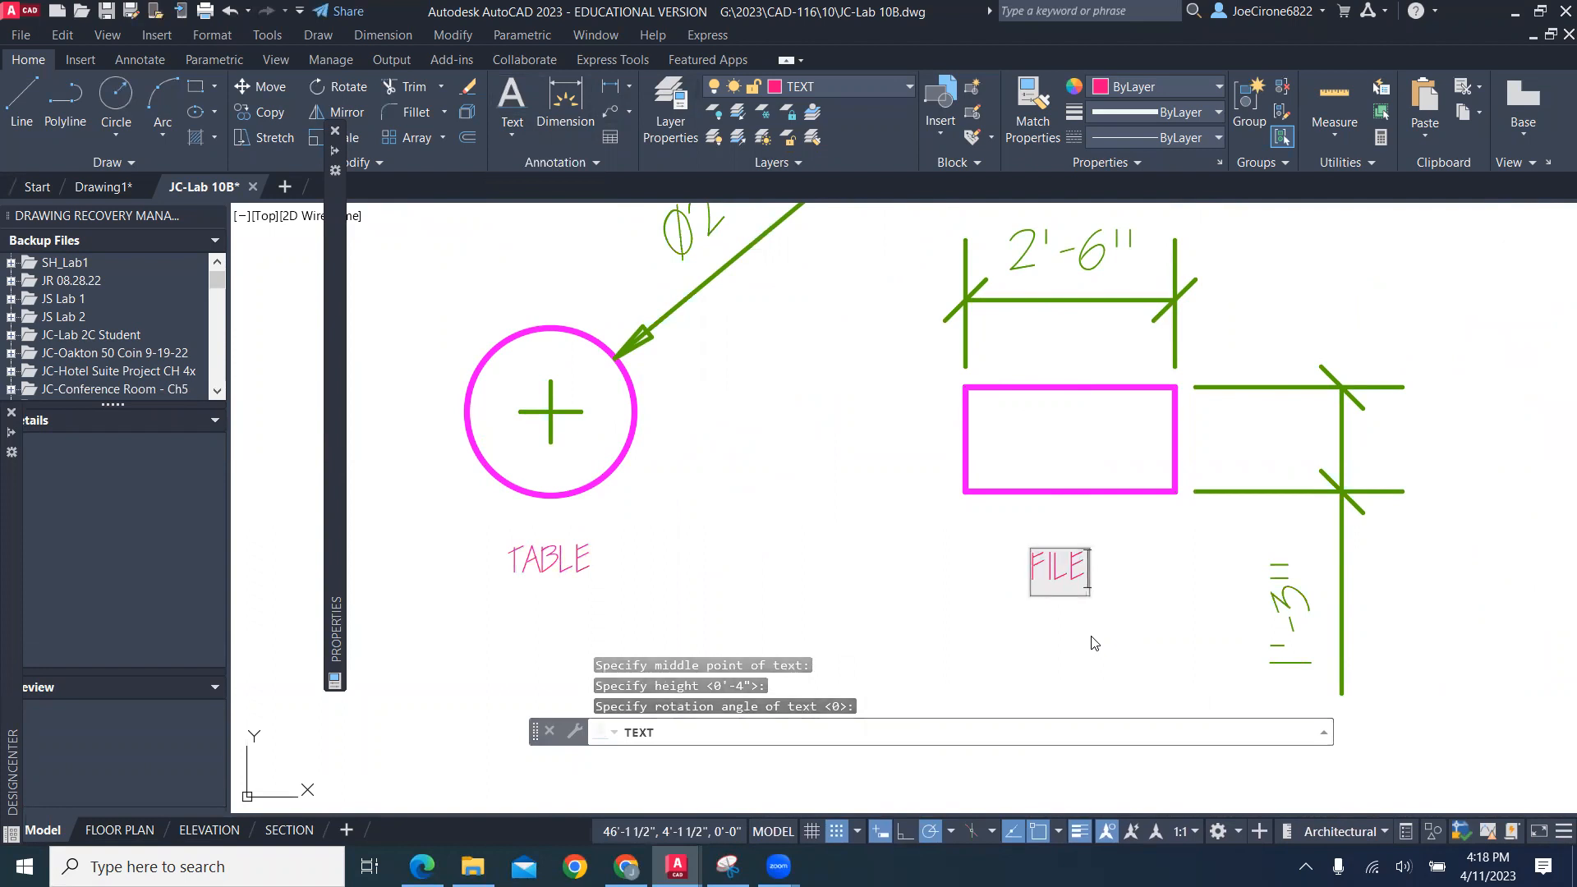
pyautogui.write('CAB')
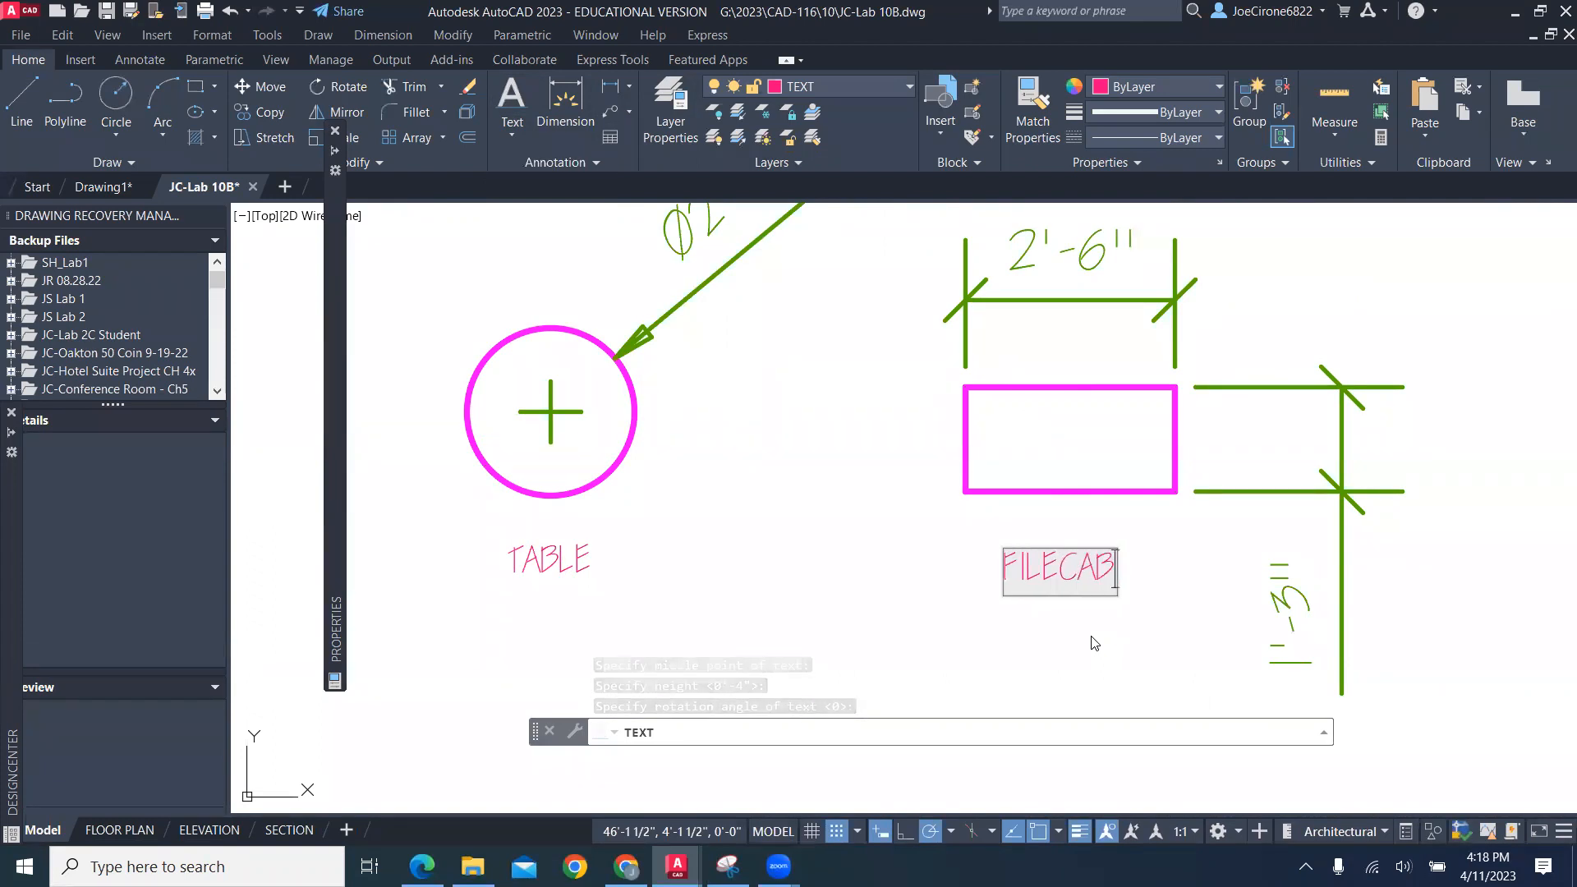
pyautogui.press('Return')
pyautogui.press('Return')
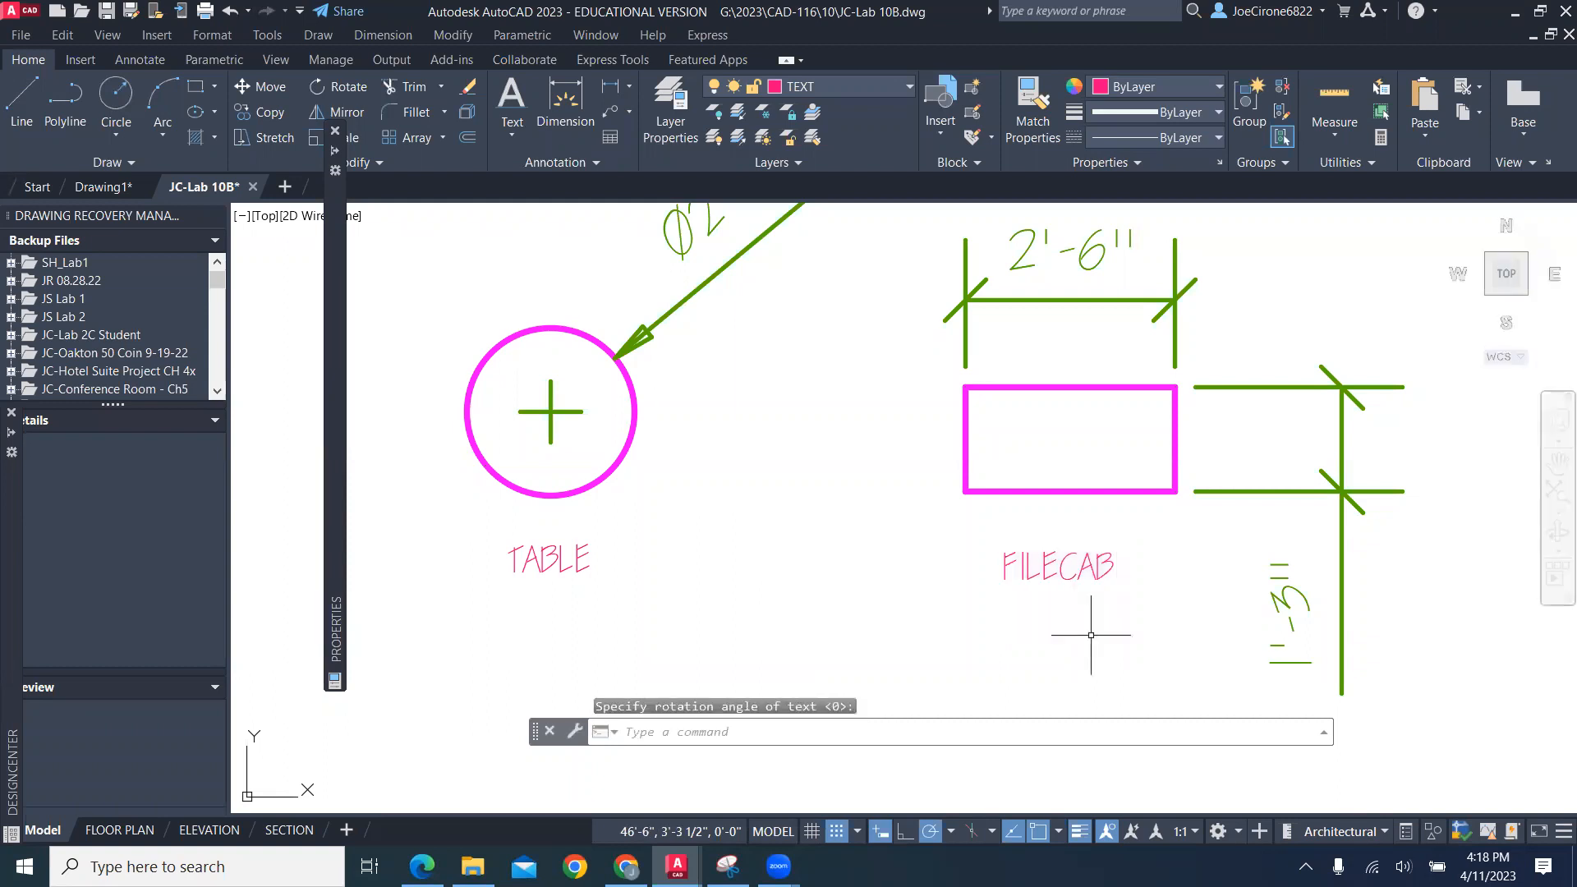
# Check the block instructions for Figure 21.50 in the browser textbook, and start a block definition named CHAIR
pyautogui.scroll(-4, 793, 544)
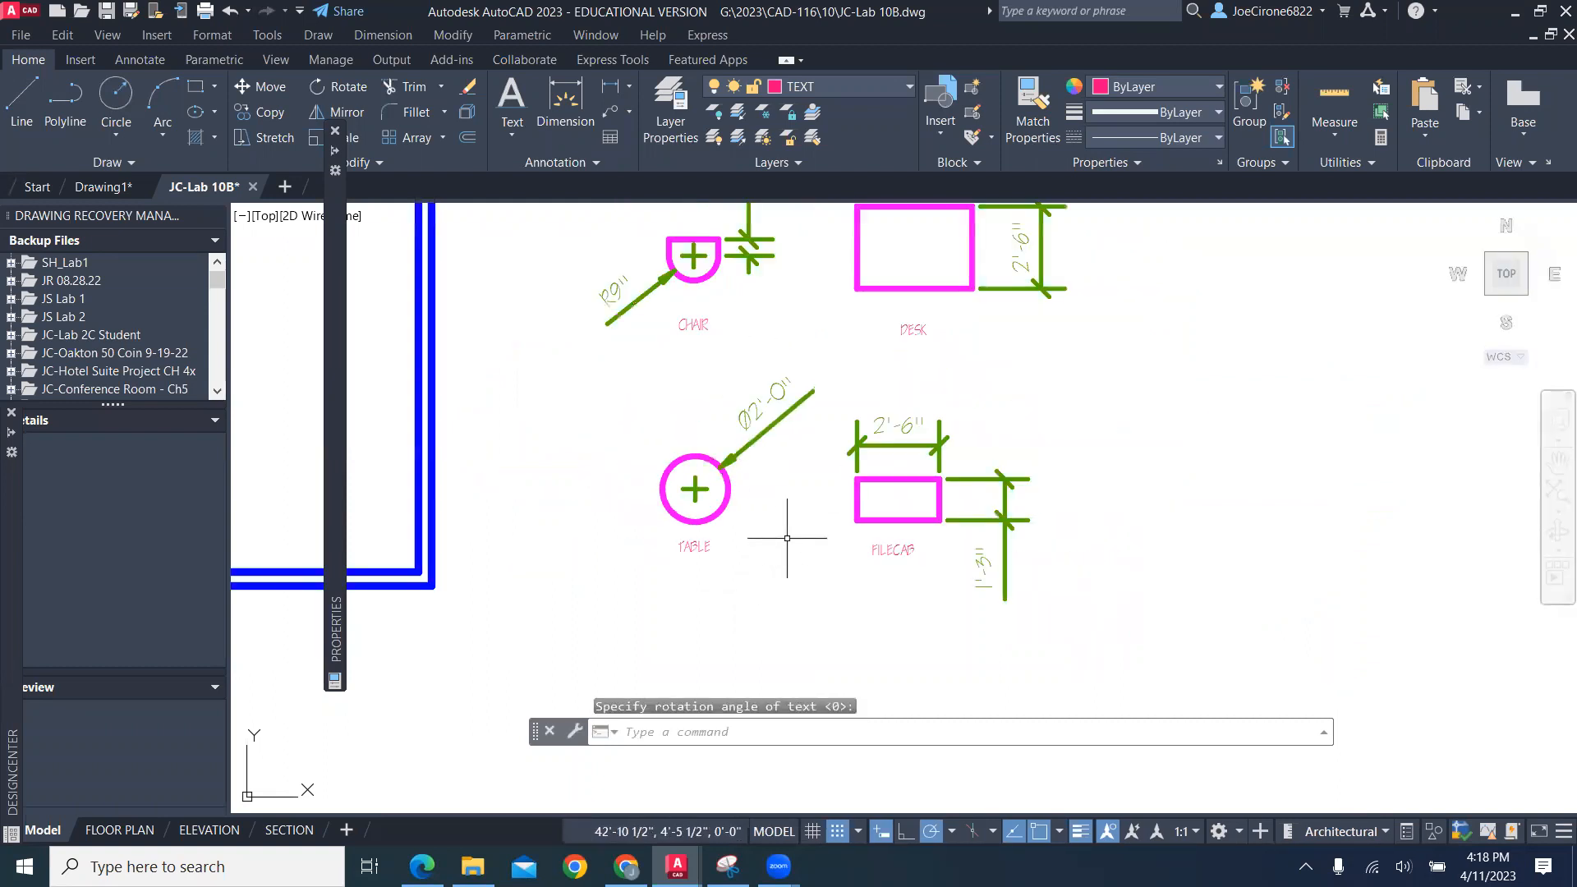
pyautogui.scroll(-3, 787, 538)
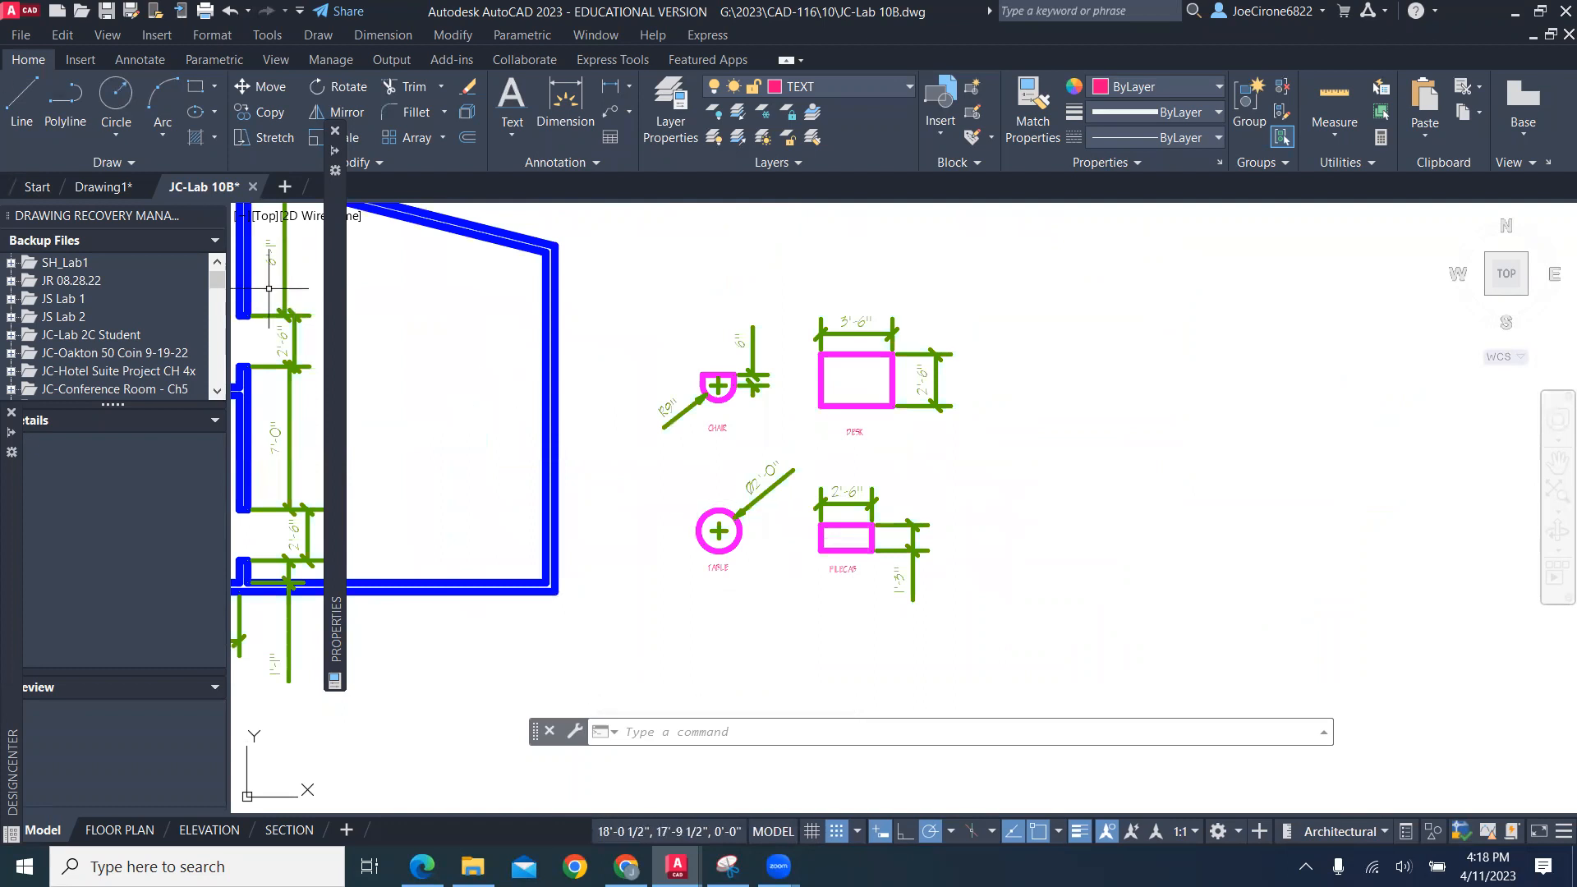
pyautogui.click(626, 866)
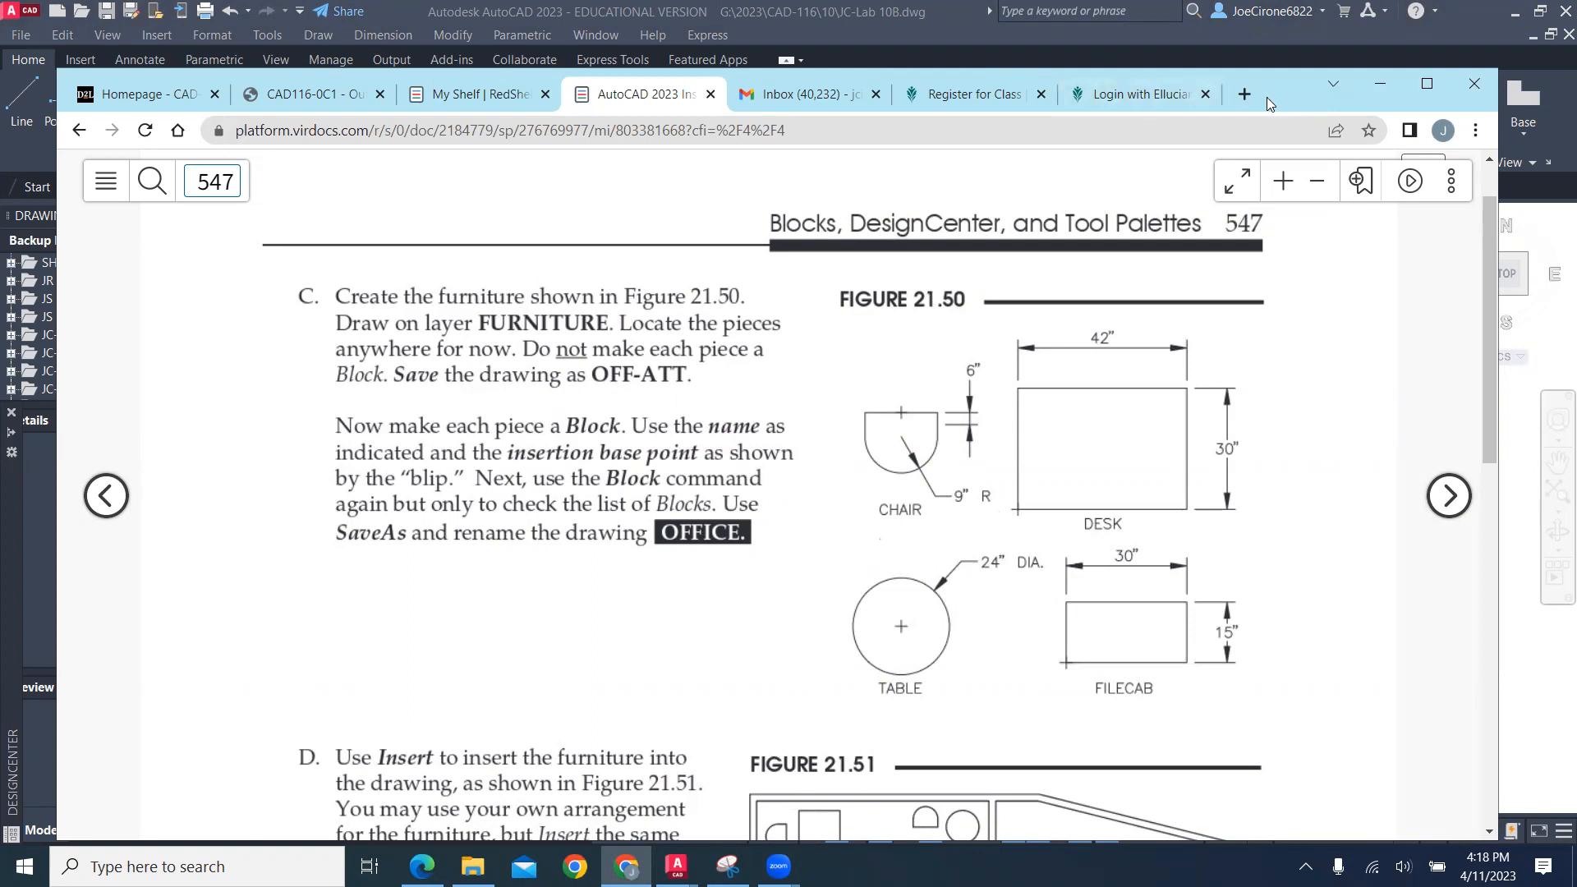
pyautogui.click(590, 43)
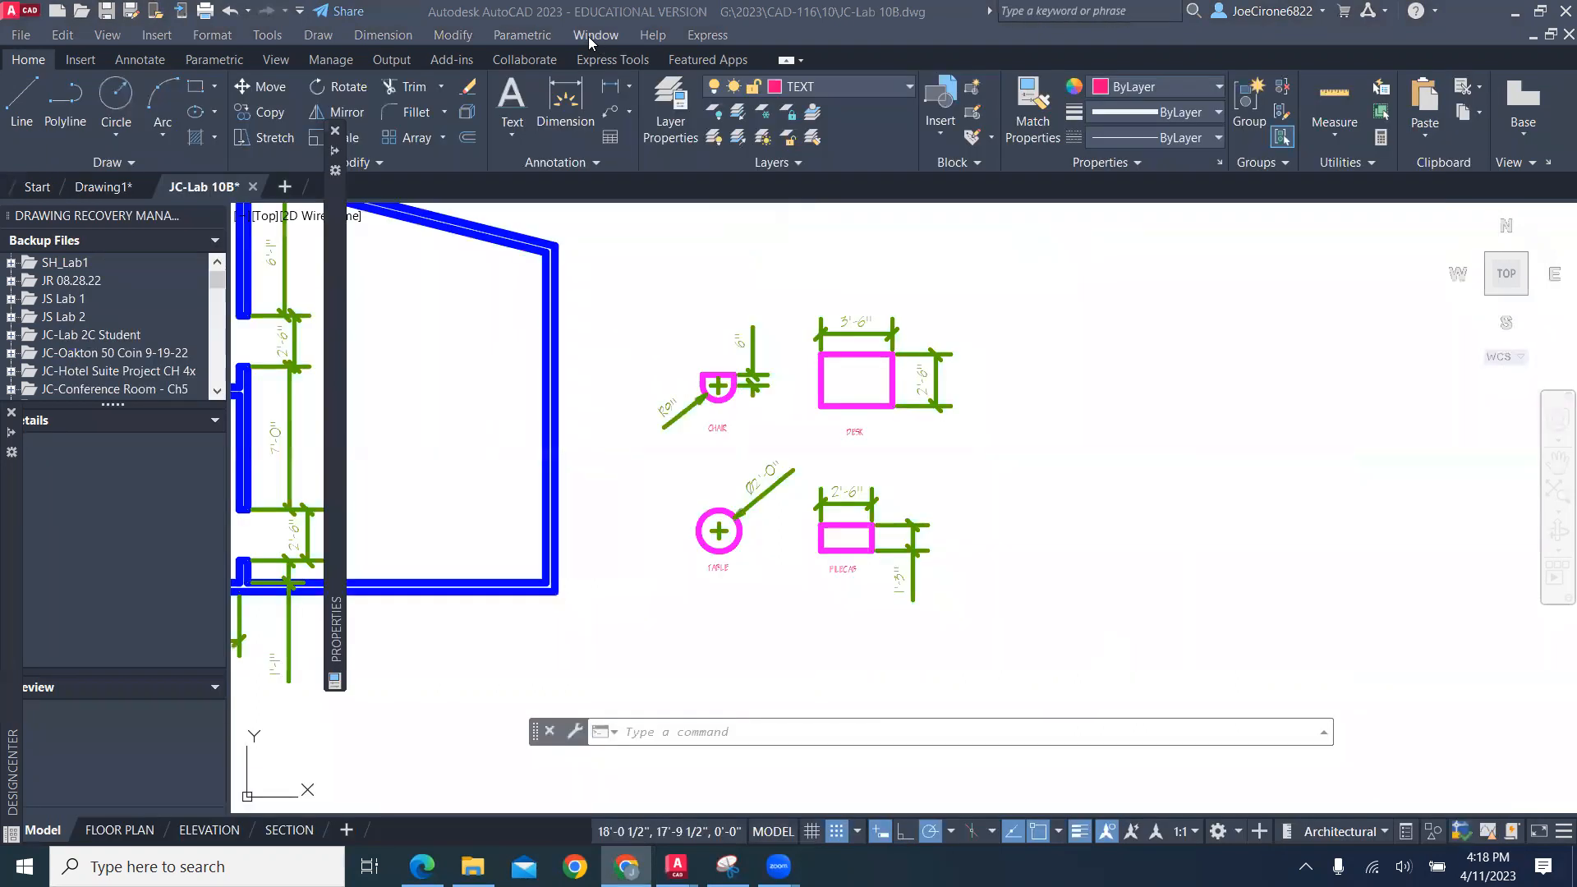
pyautogui.click(86, 66)
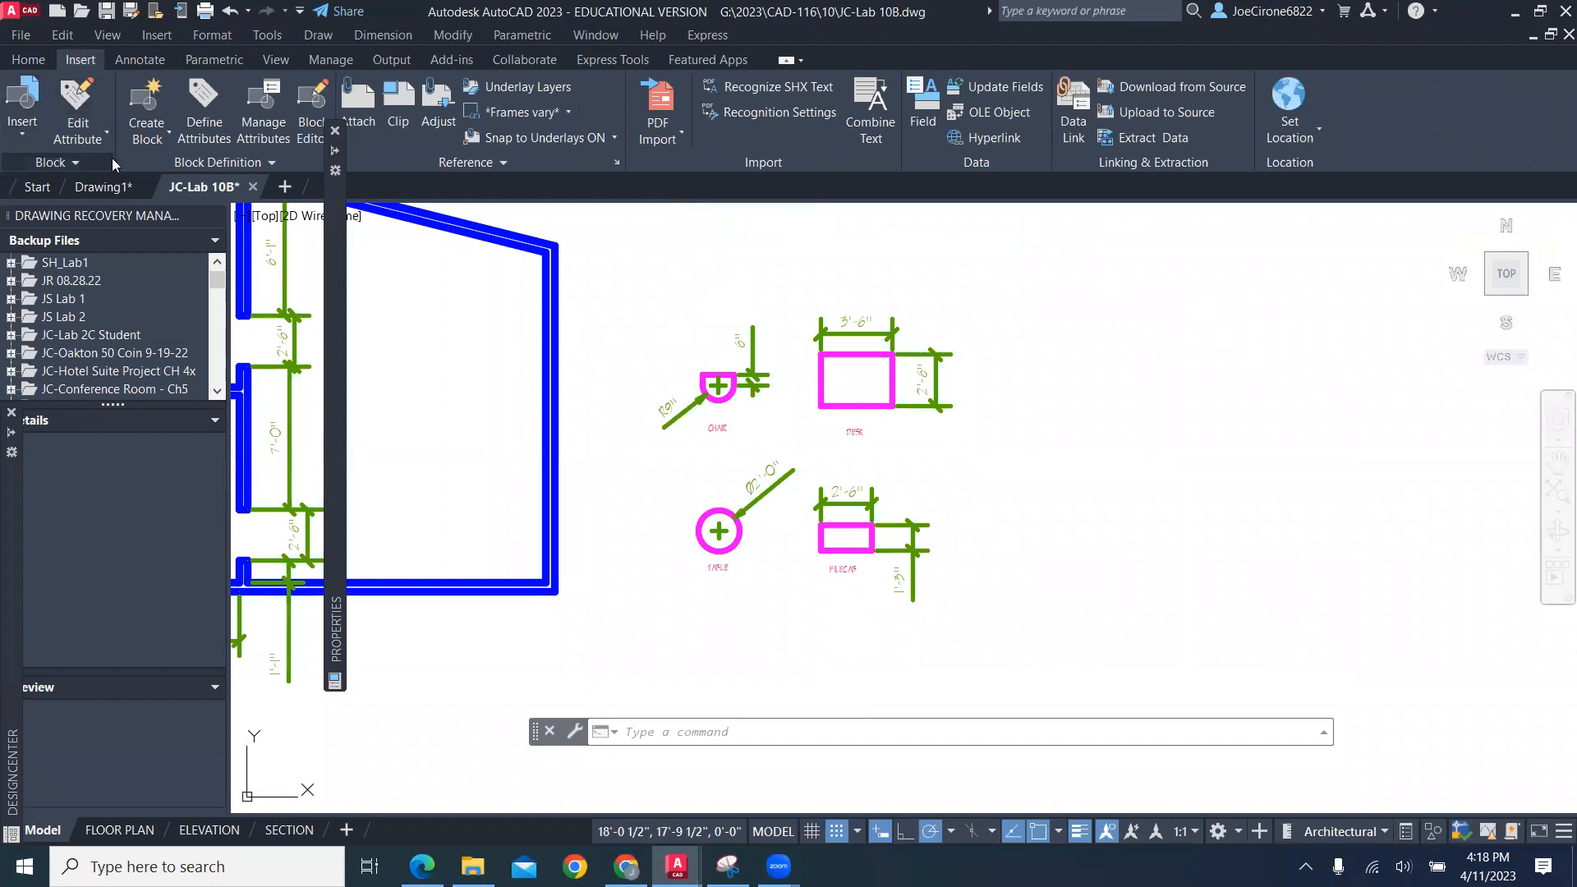
pyautogui.click(167, 136)
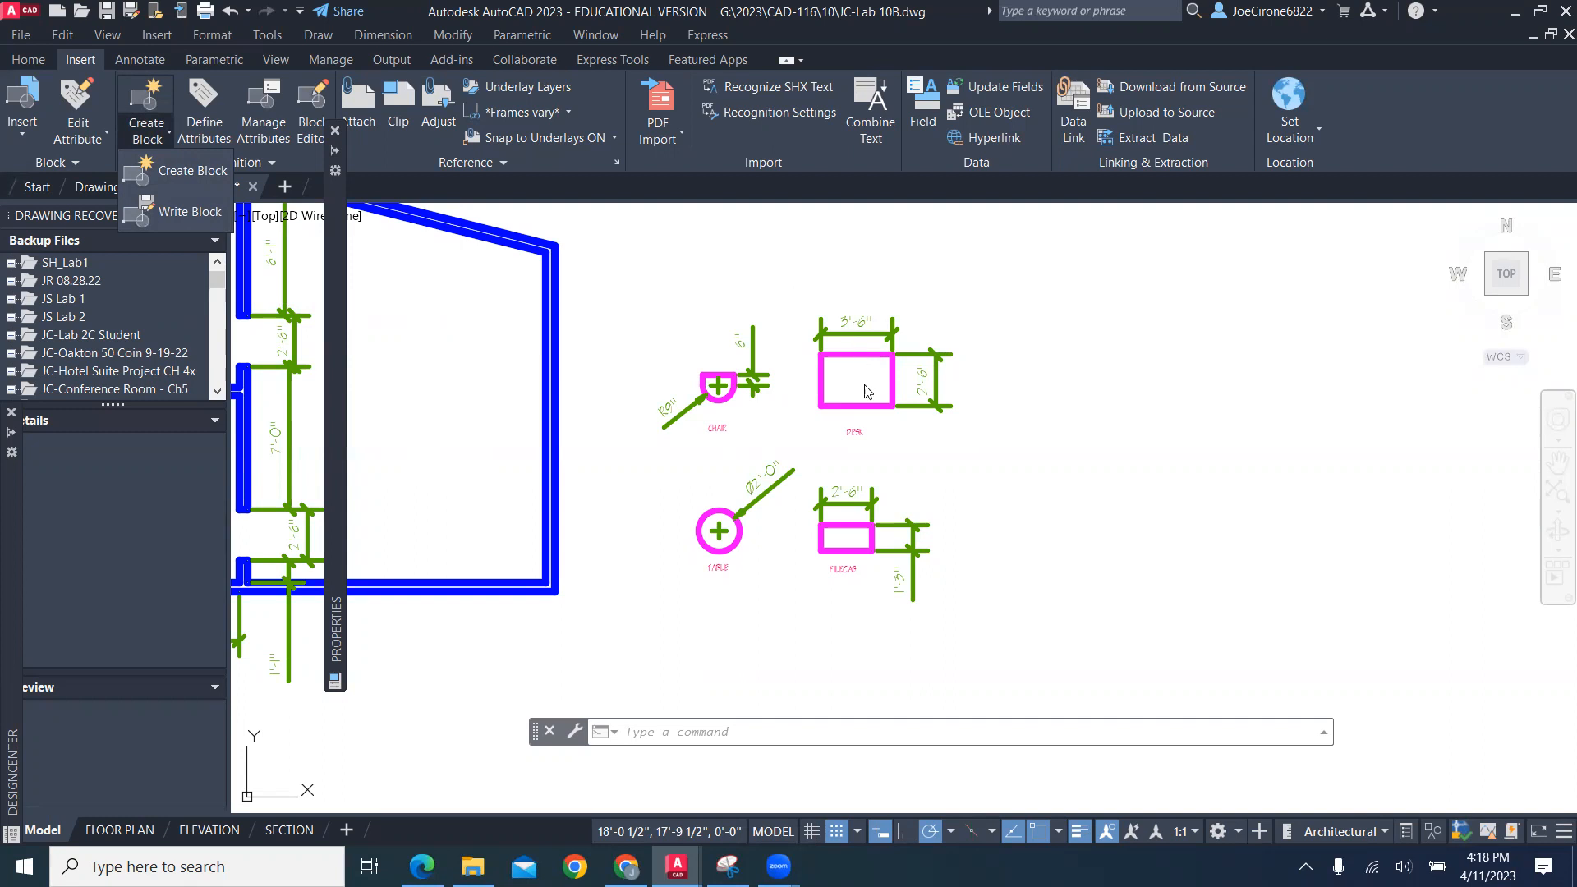
pyautogui.scroll(2, 770, 457)
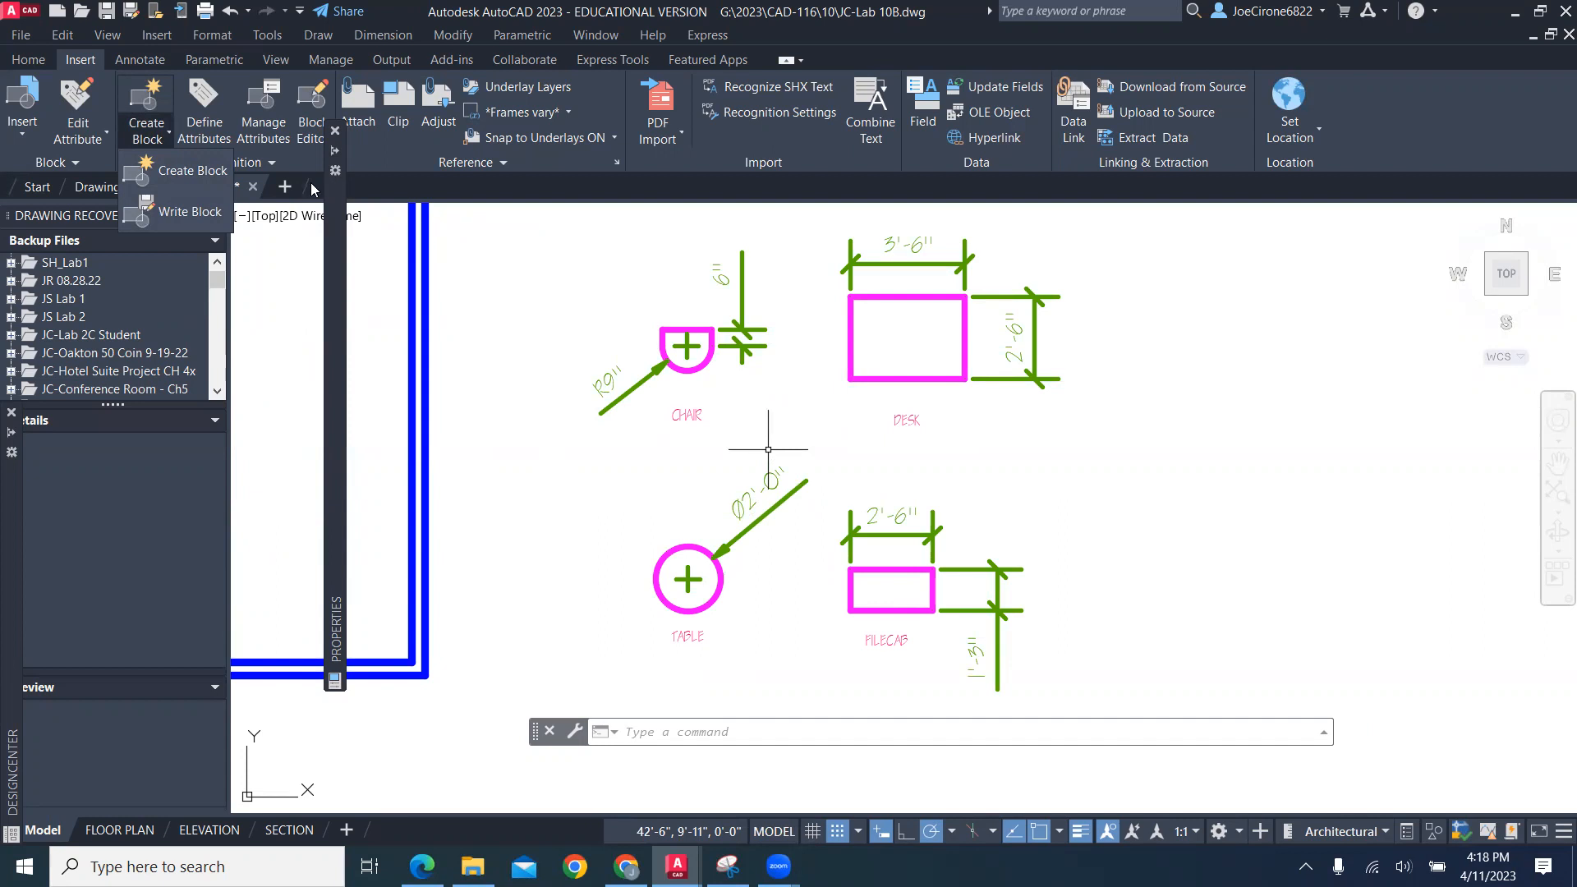
pyautogui.click(193, 171)
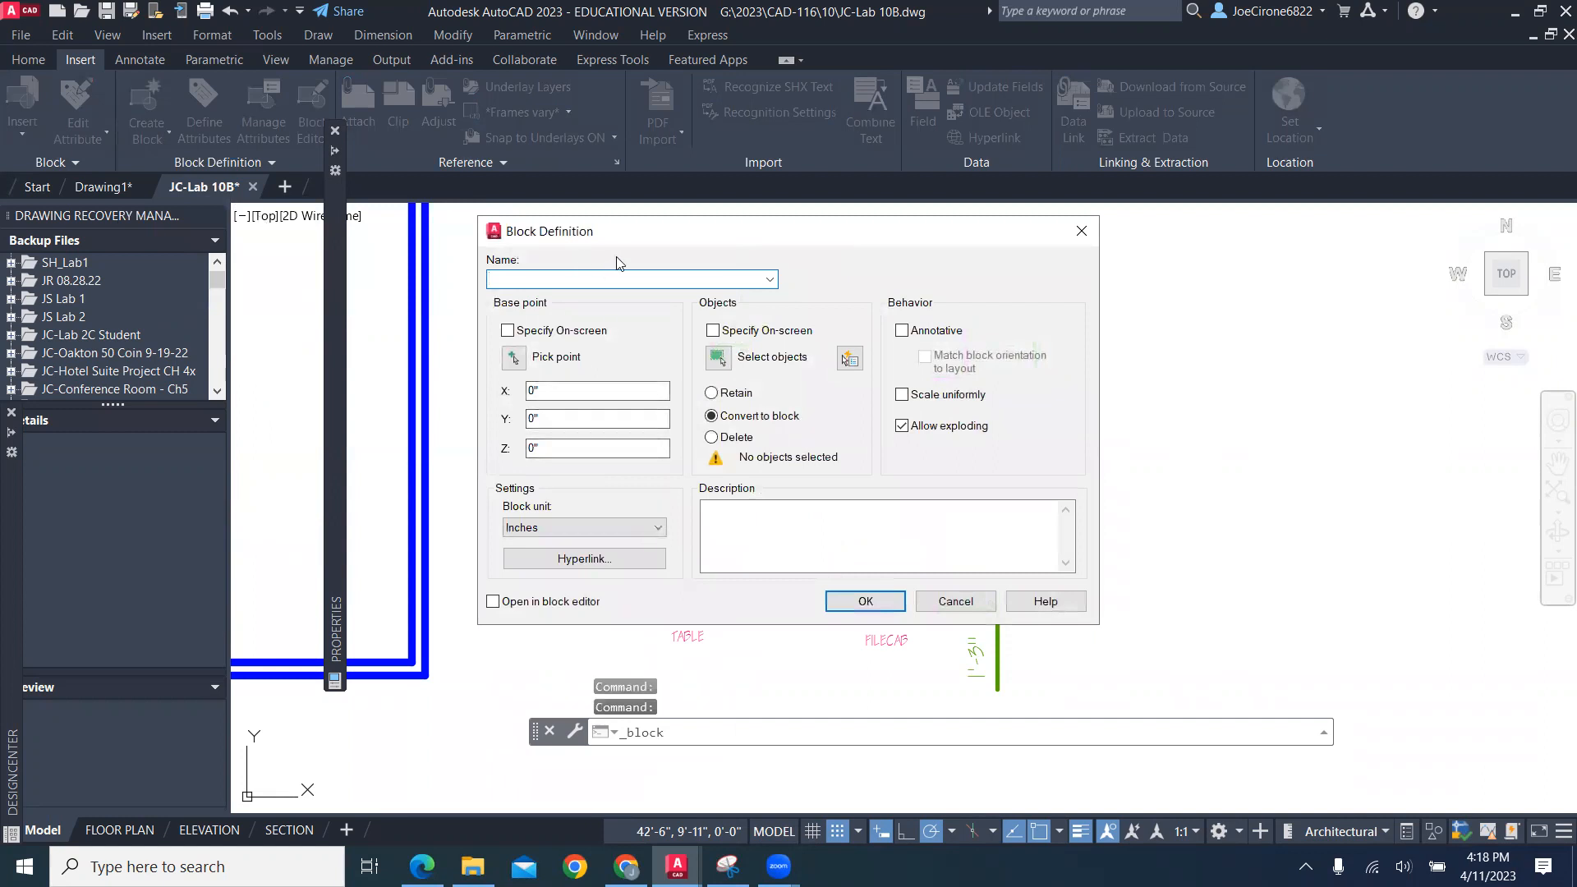
pyautogui.write('CH')
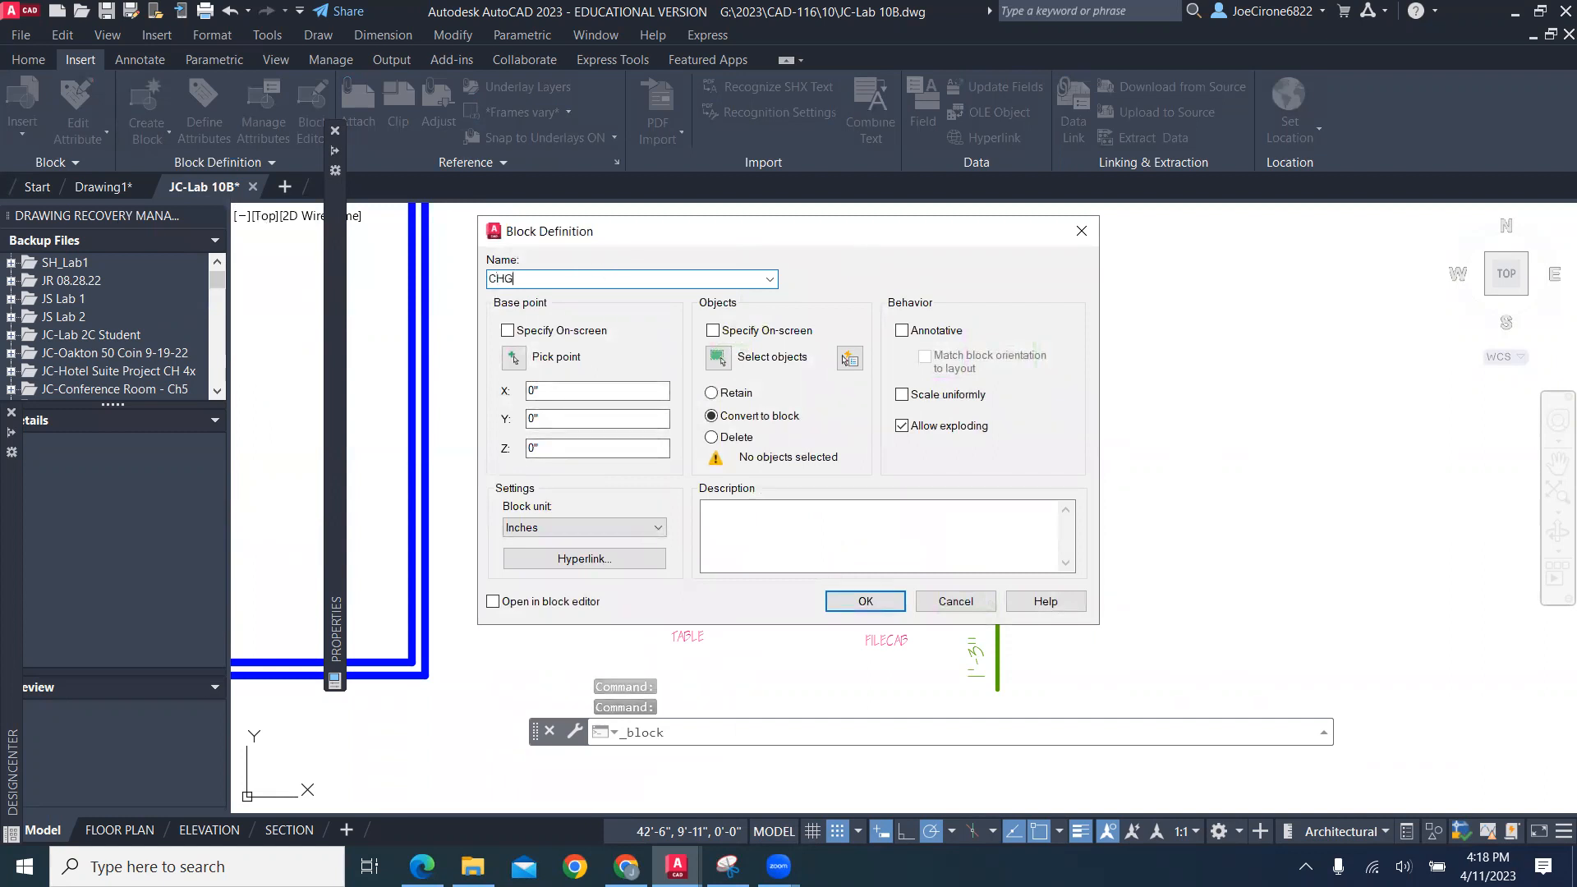
pyautogui.write('AIR')
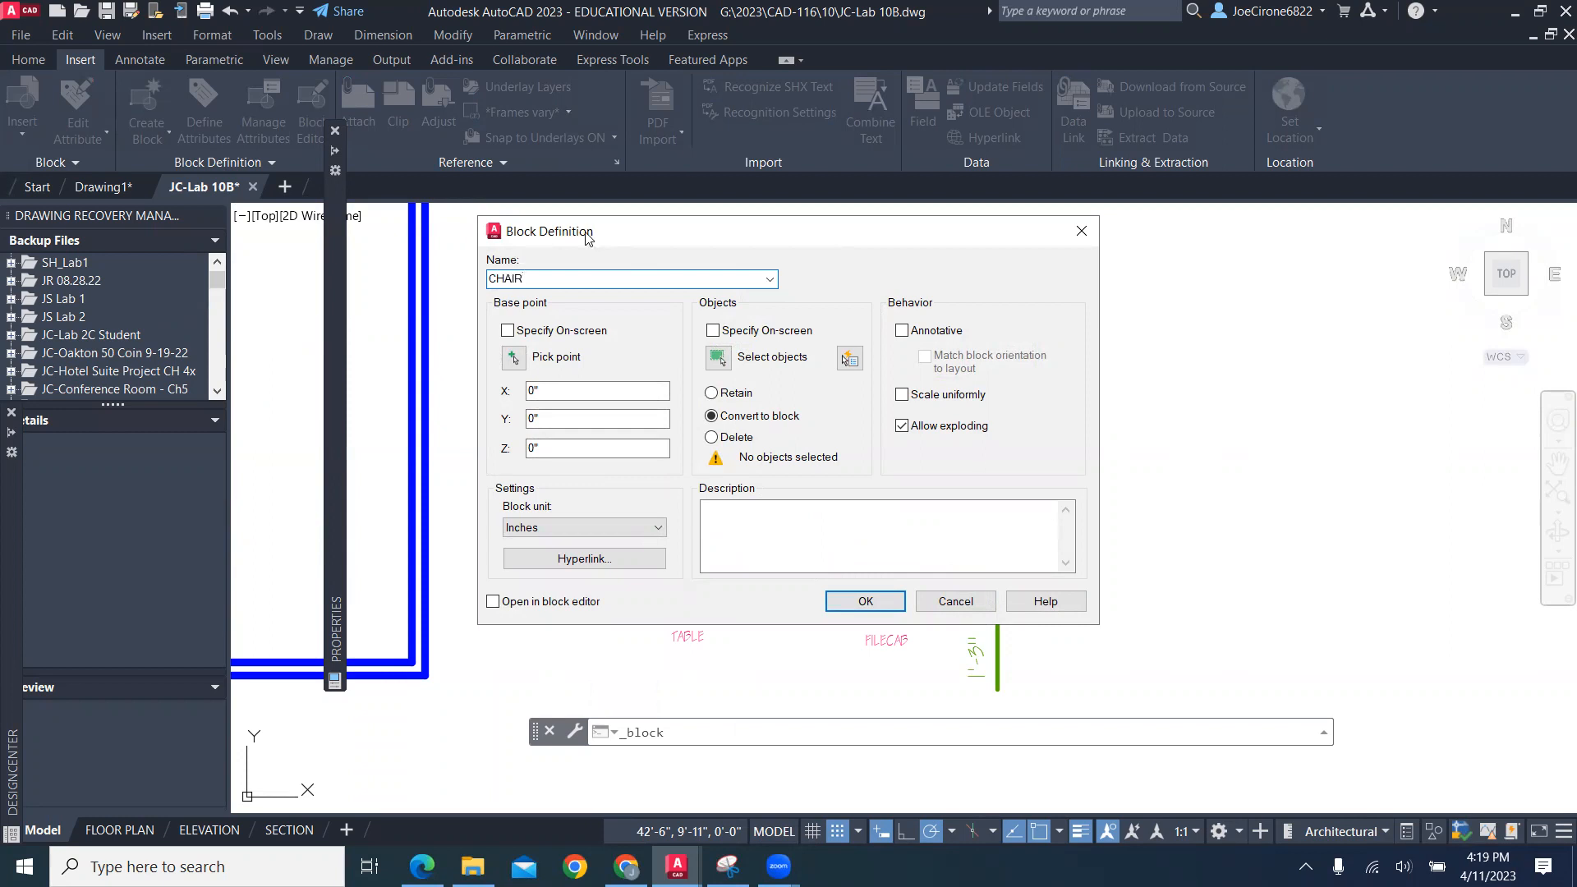
# Set the CHAIR block's base point at the midpoint of the chair's straight upper edge
pyautogui.click(515, 358)
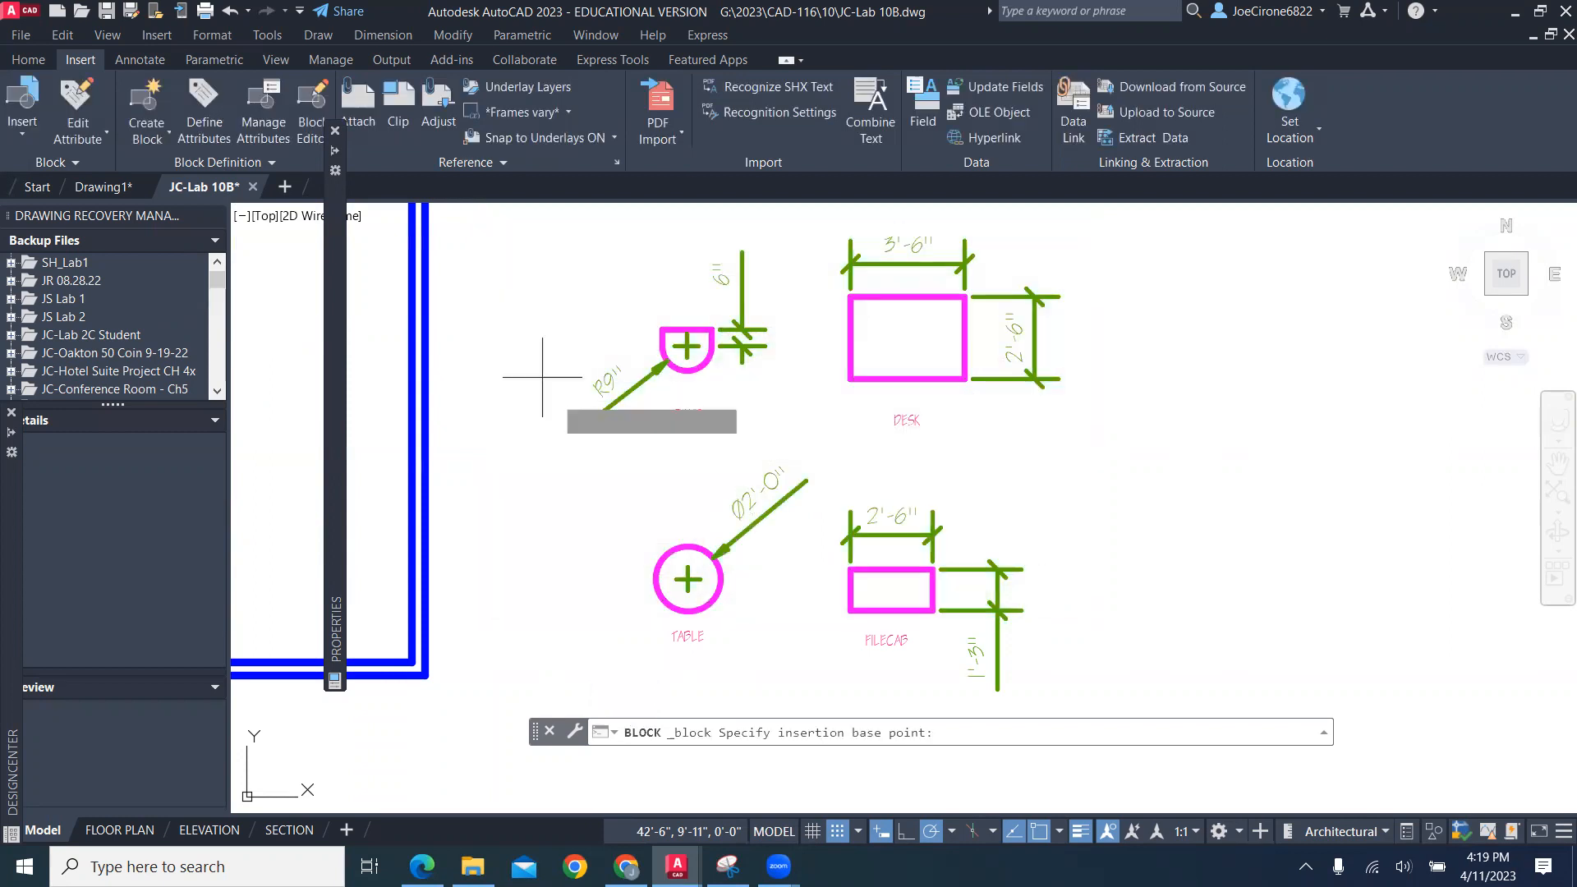
pyautogui.scroll(5, 676, 349)
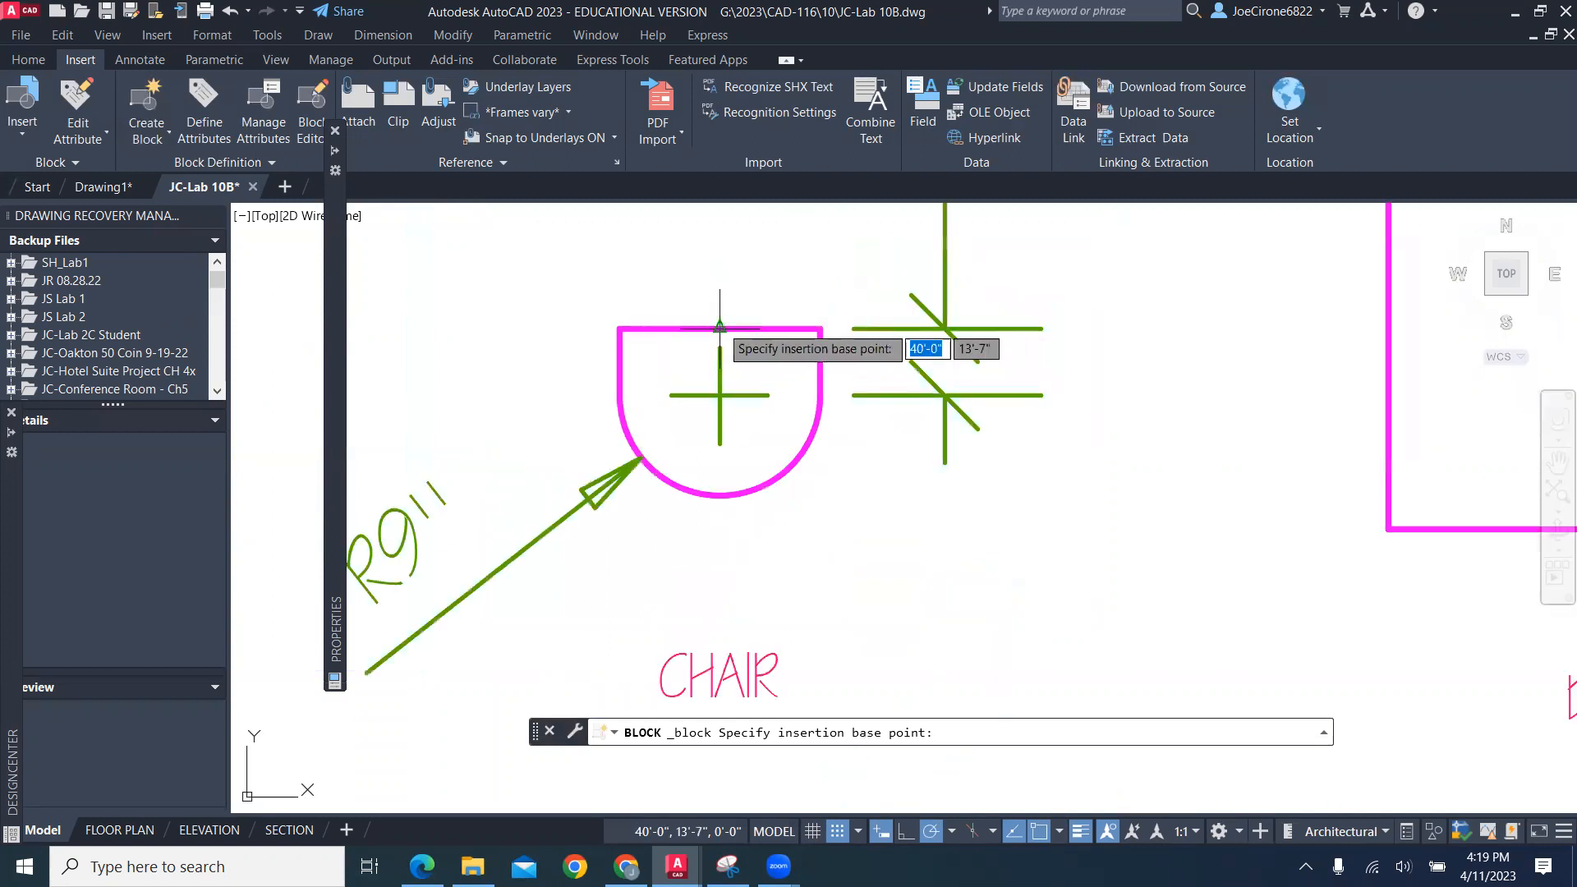
pyautogui.click(720, 327)
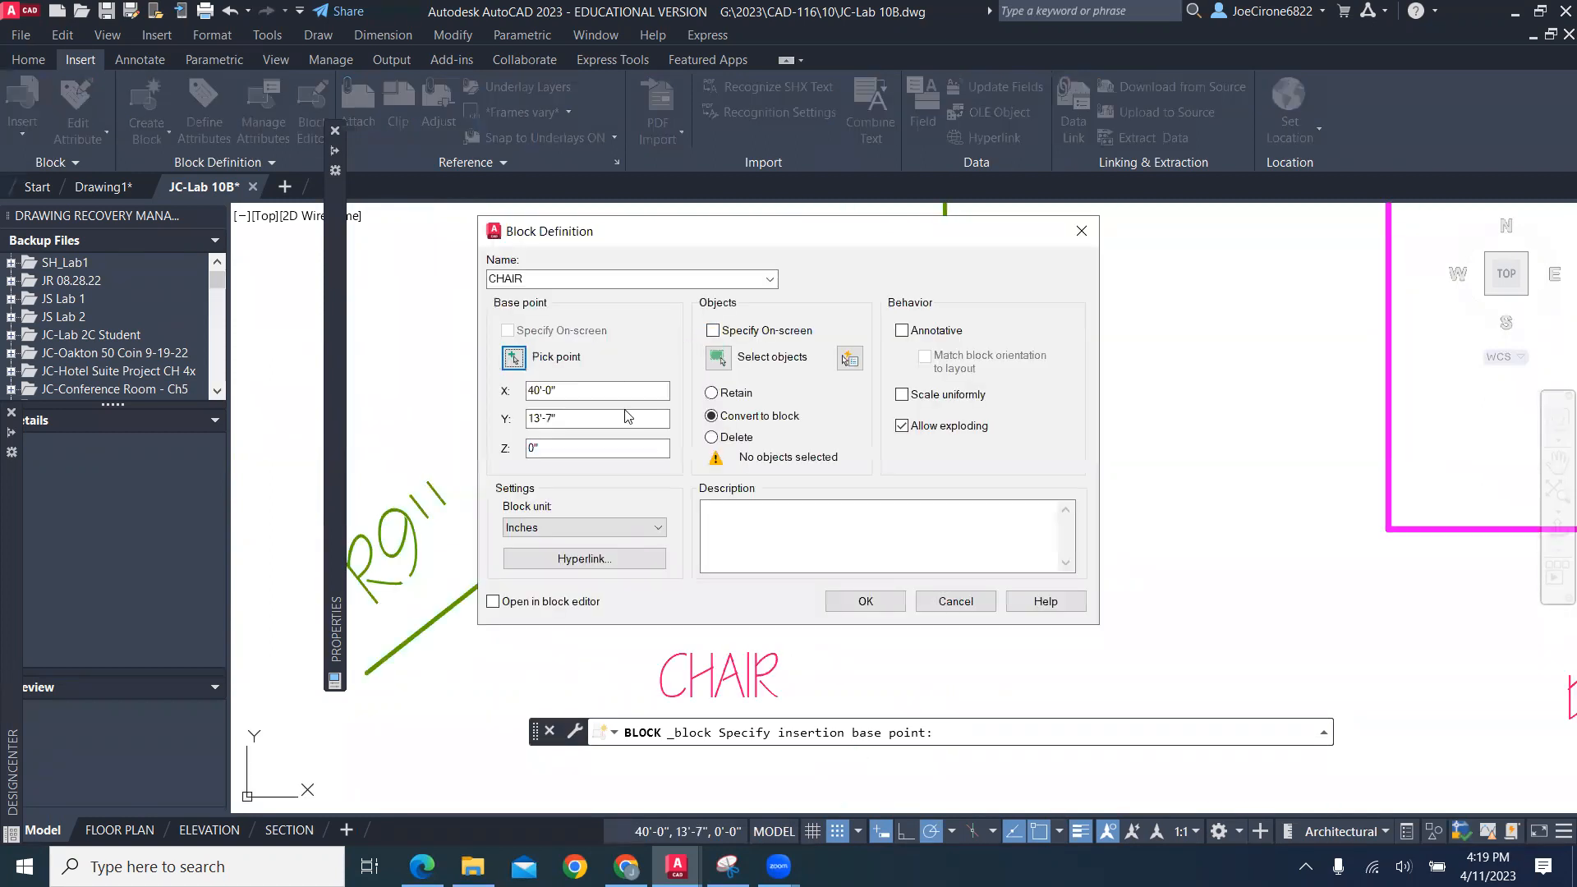
# Select only the chair's outline, without dimensions or label, and create the CHAIR block with the original objects retained
pyautogui.click(719, 359)
pyautogui.click(602, 309)
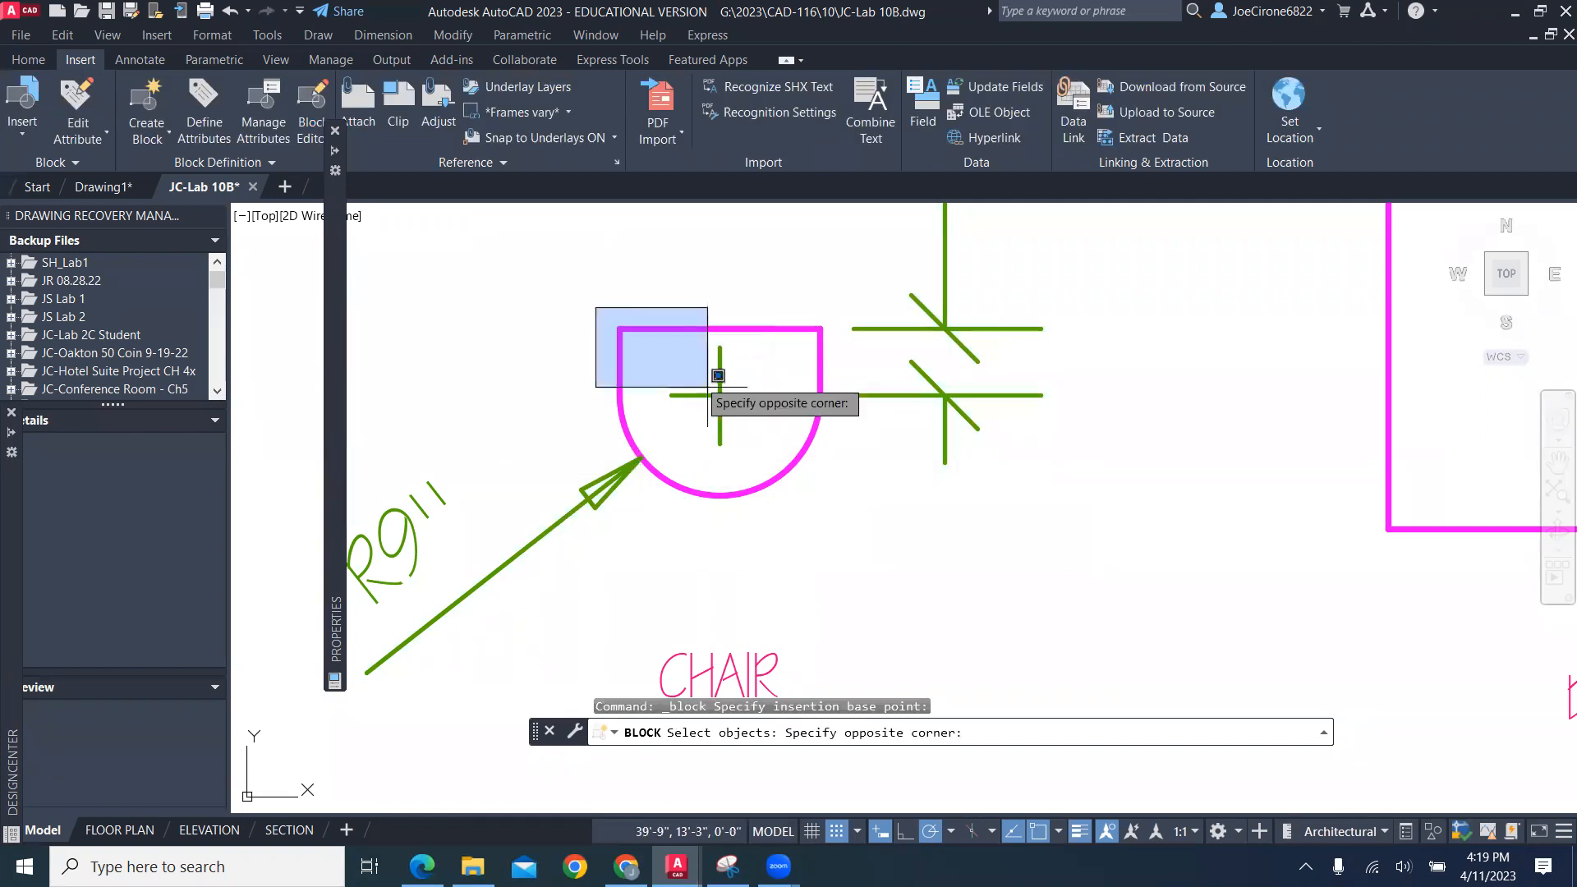
pyautogui.click(854, 523)
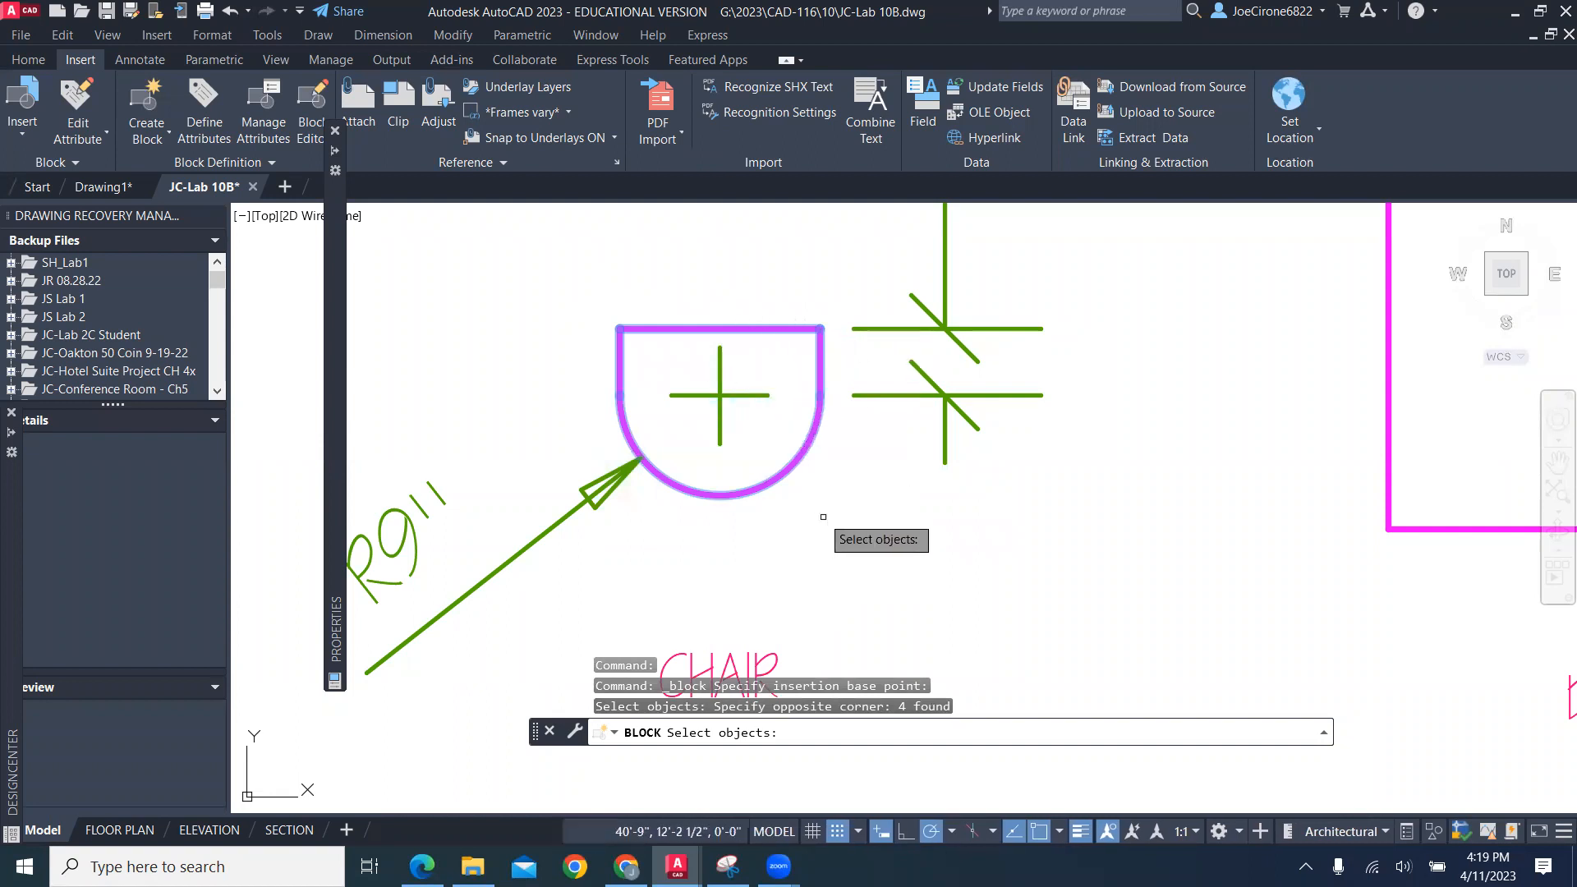
pyautogui.press('Return')
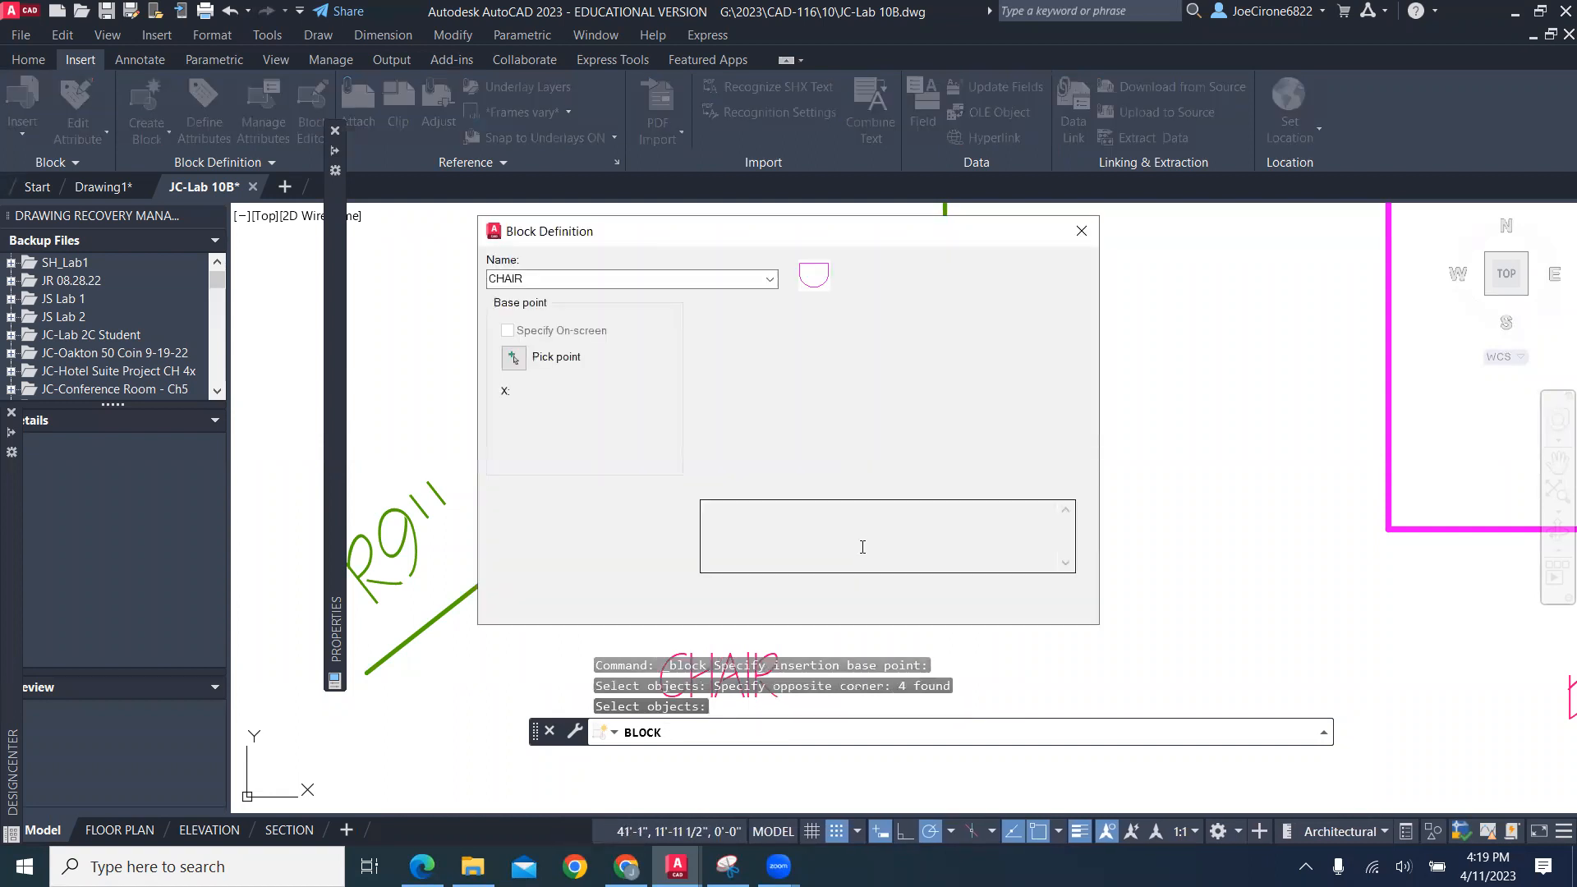
pyautogui.click(772, 521)
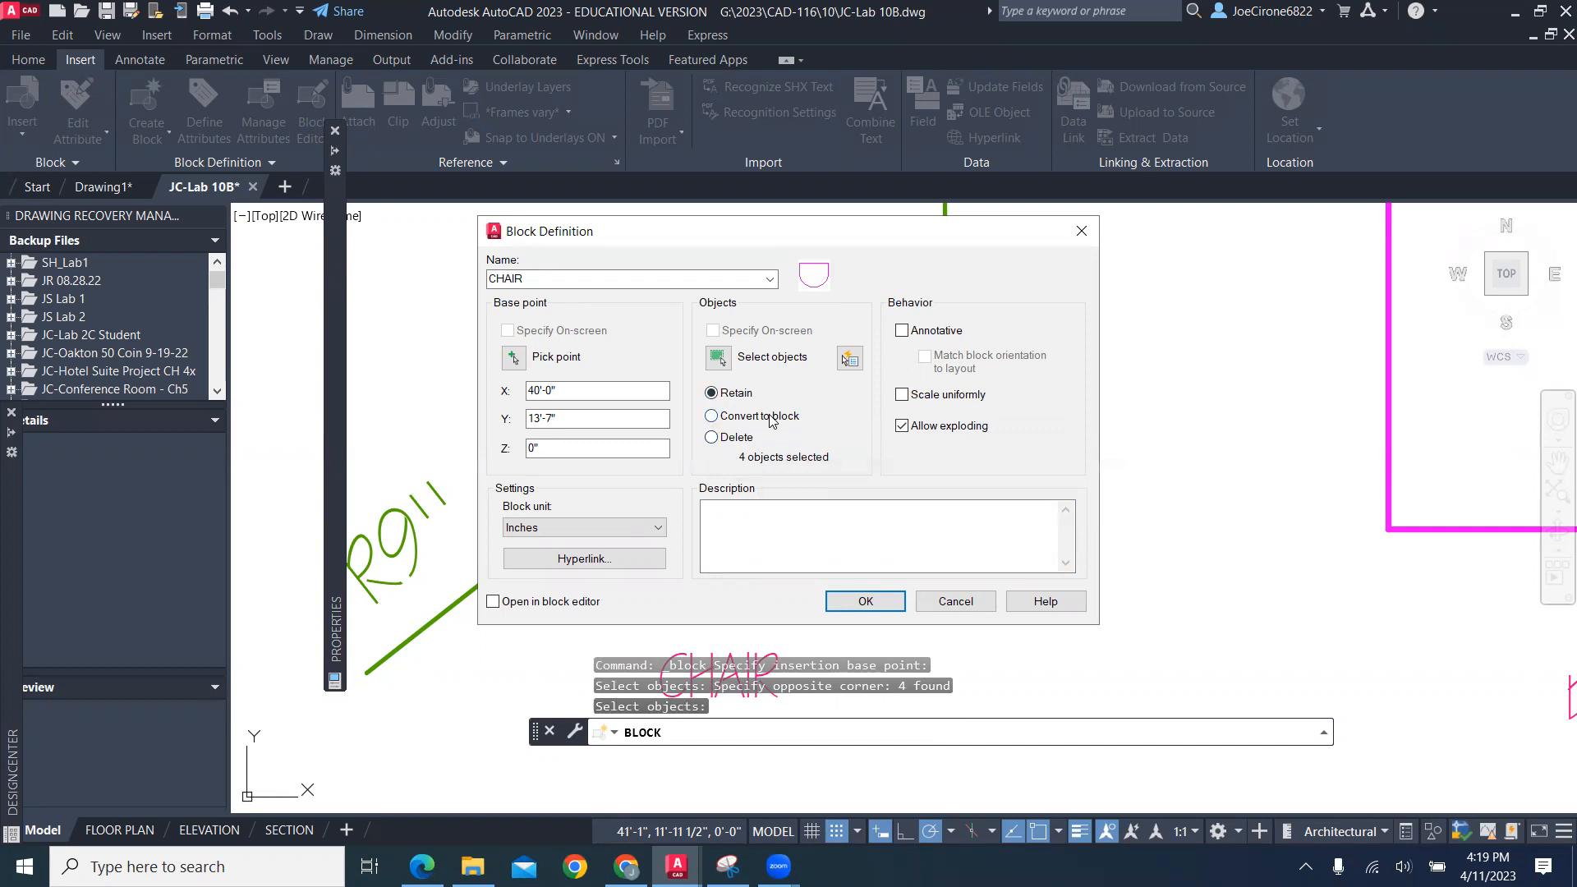
pyautogui.click(838, 602)
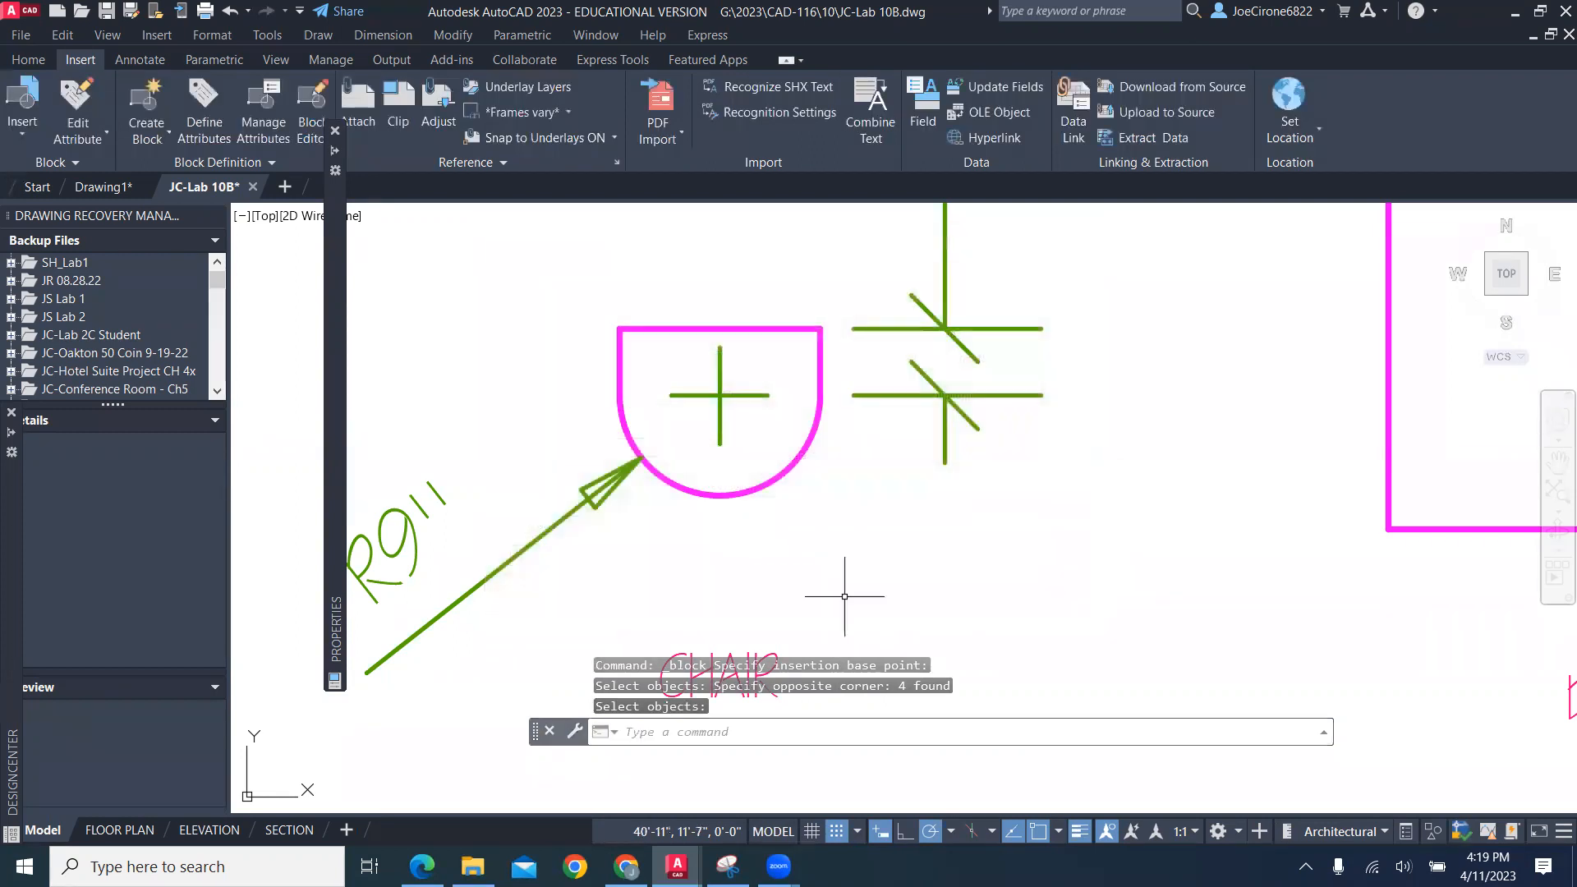
# Start a block definition named DESK with its base point at the desk's lower-left corner
pyautogui.scroll(-2, 891, 477)
pyautogui.moveTo(927, 486)
pyautogui.mouseDown(button='middle')
pyautogui.moveTo(432, 313)
pyautogui.moveTo(279, 560)
pyautogui.mouseUp(button='middle')
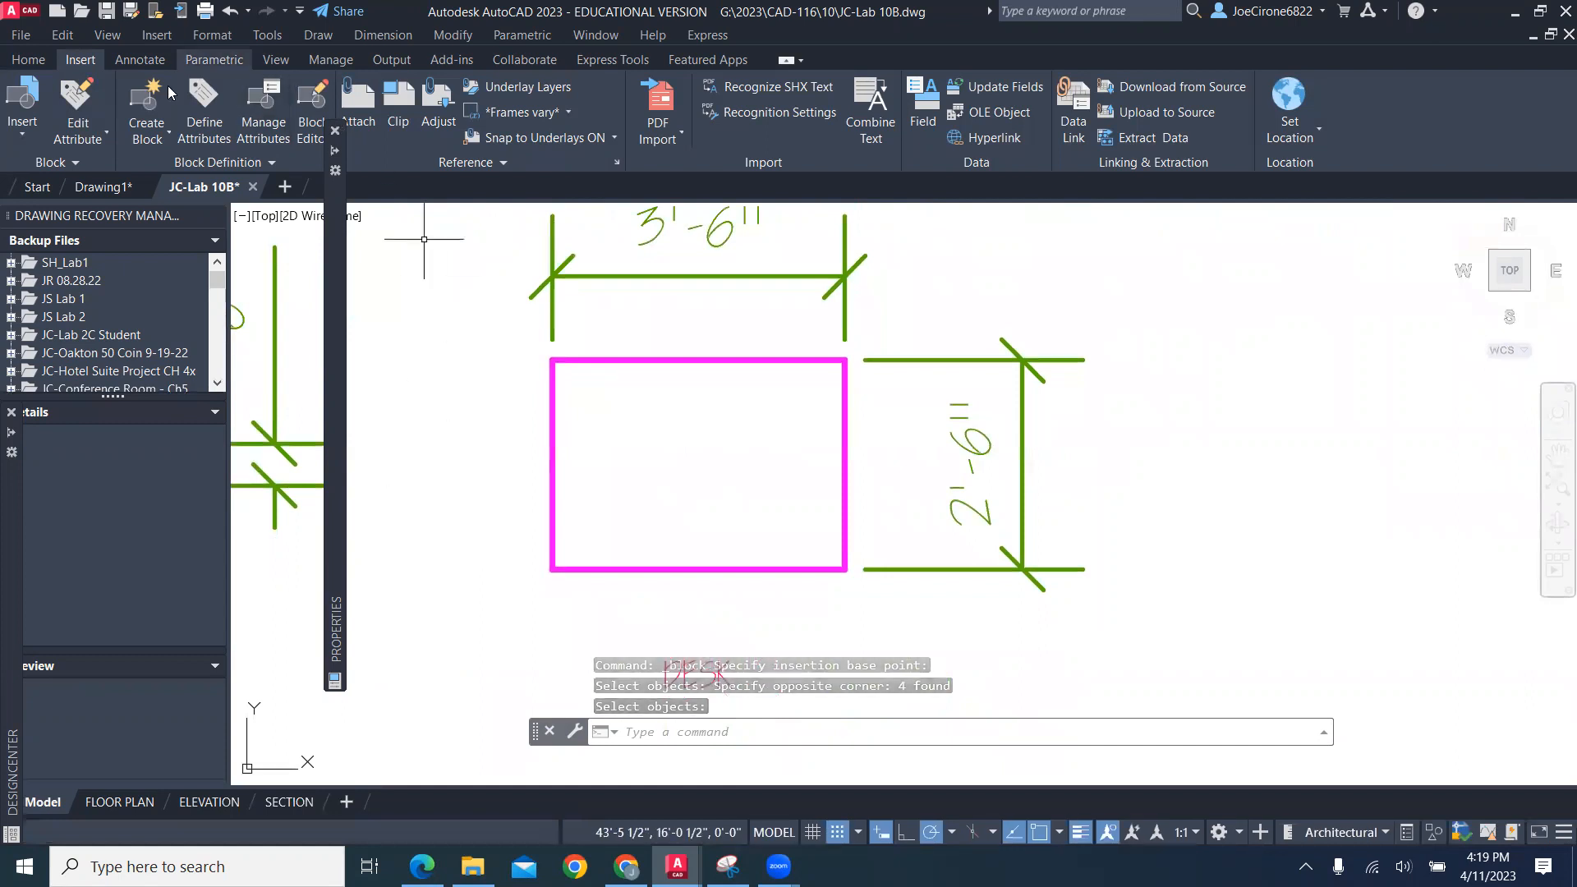
pyautogui.click(150, 134)
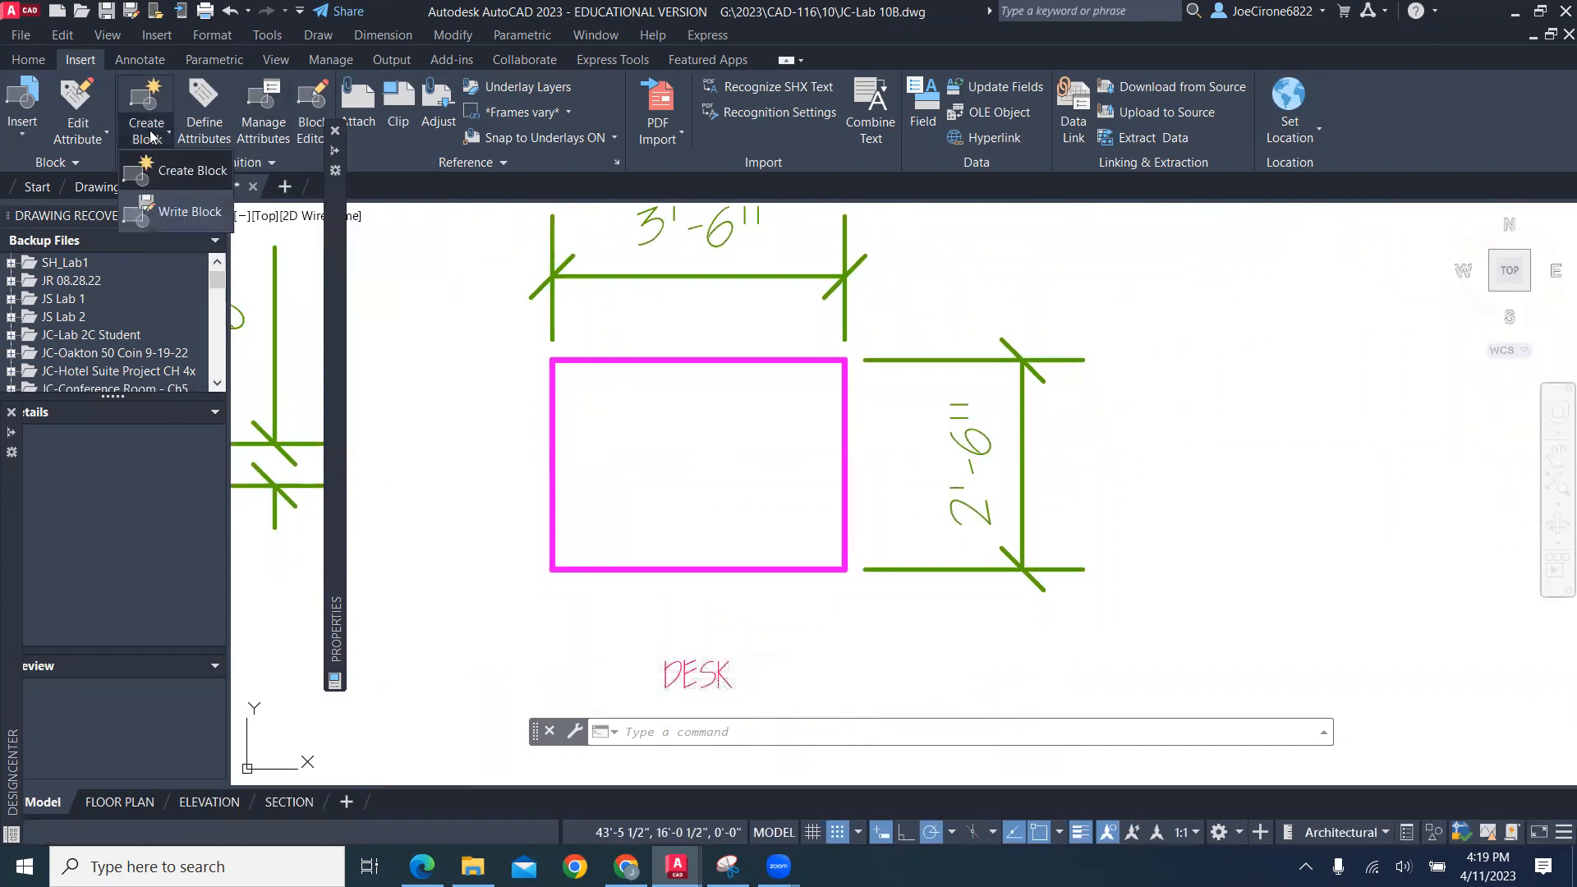
pyautogui.click(178, 179)
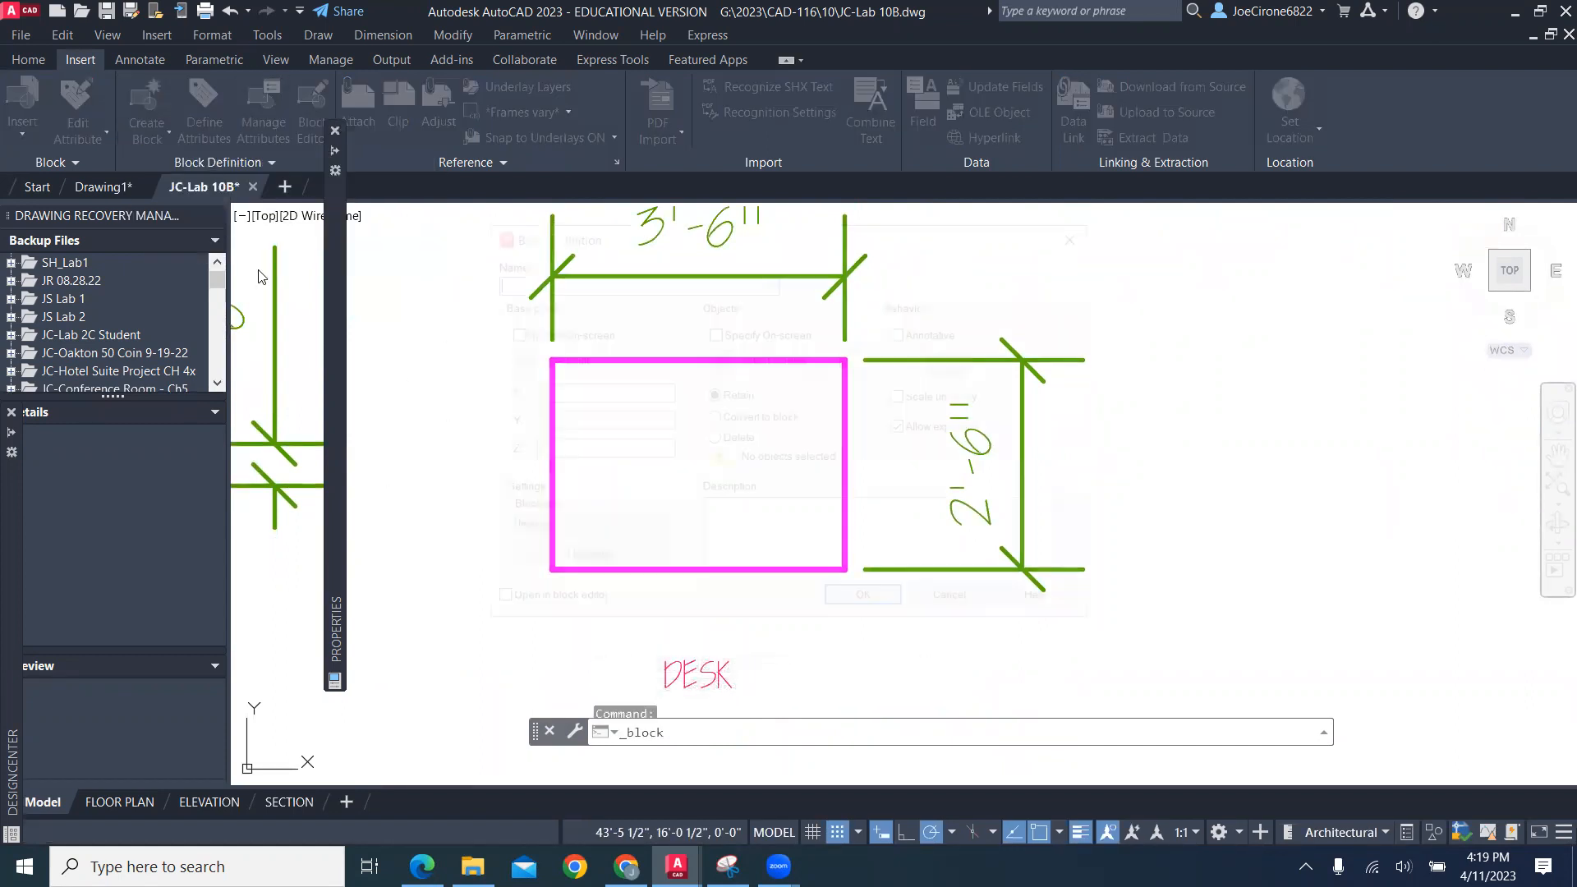
pyautogui.write('DESK')
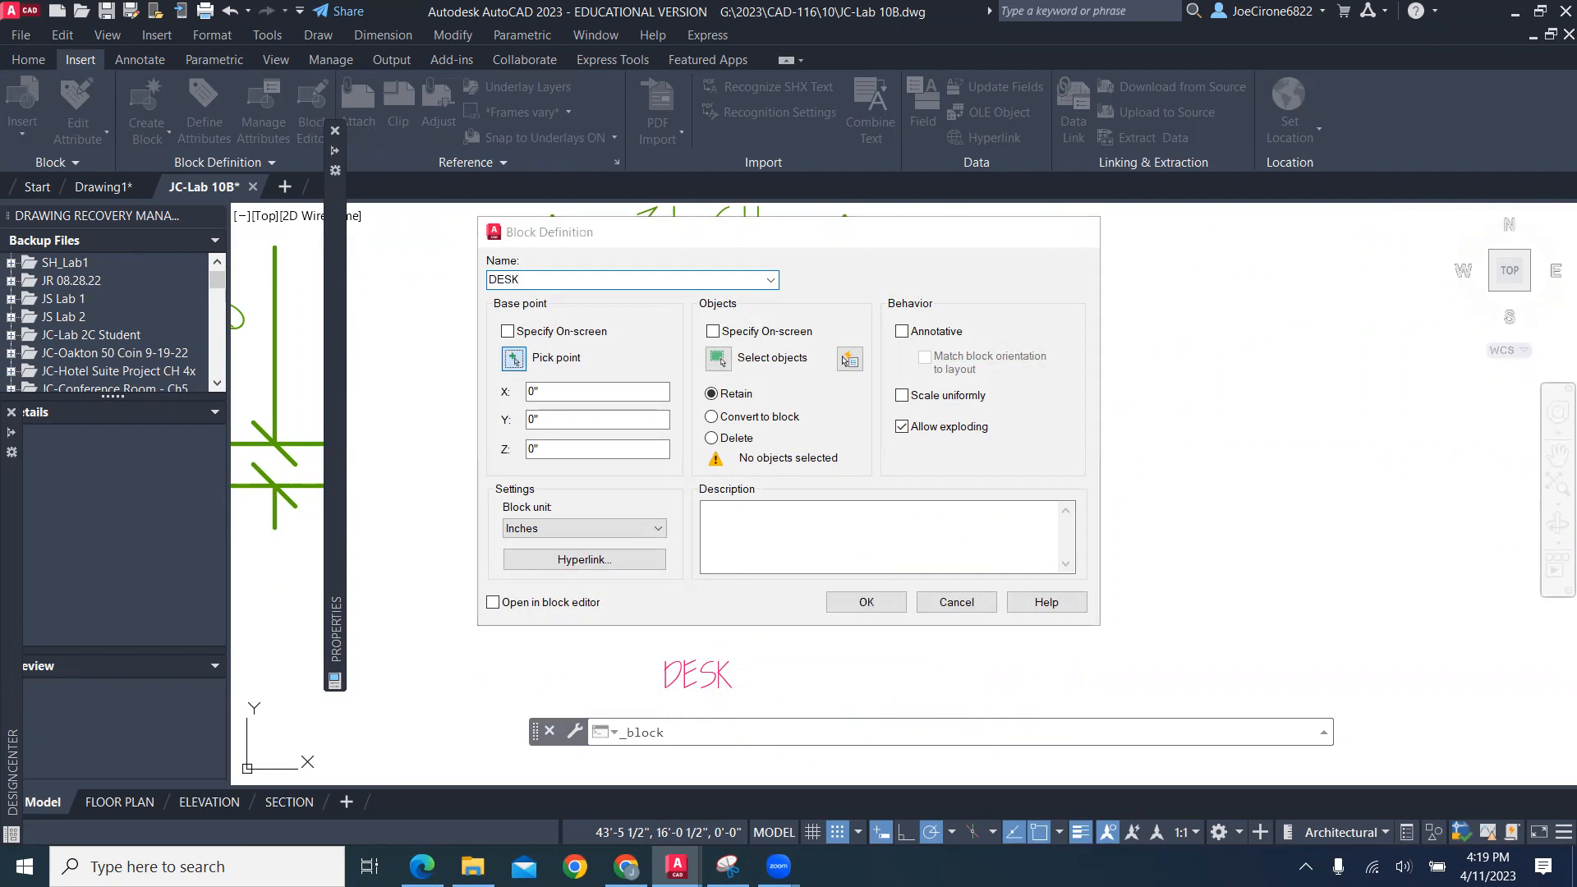
pyautogui.click(516, 360)
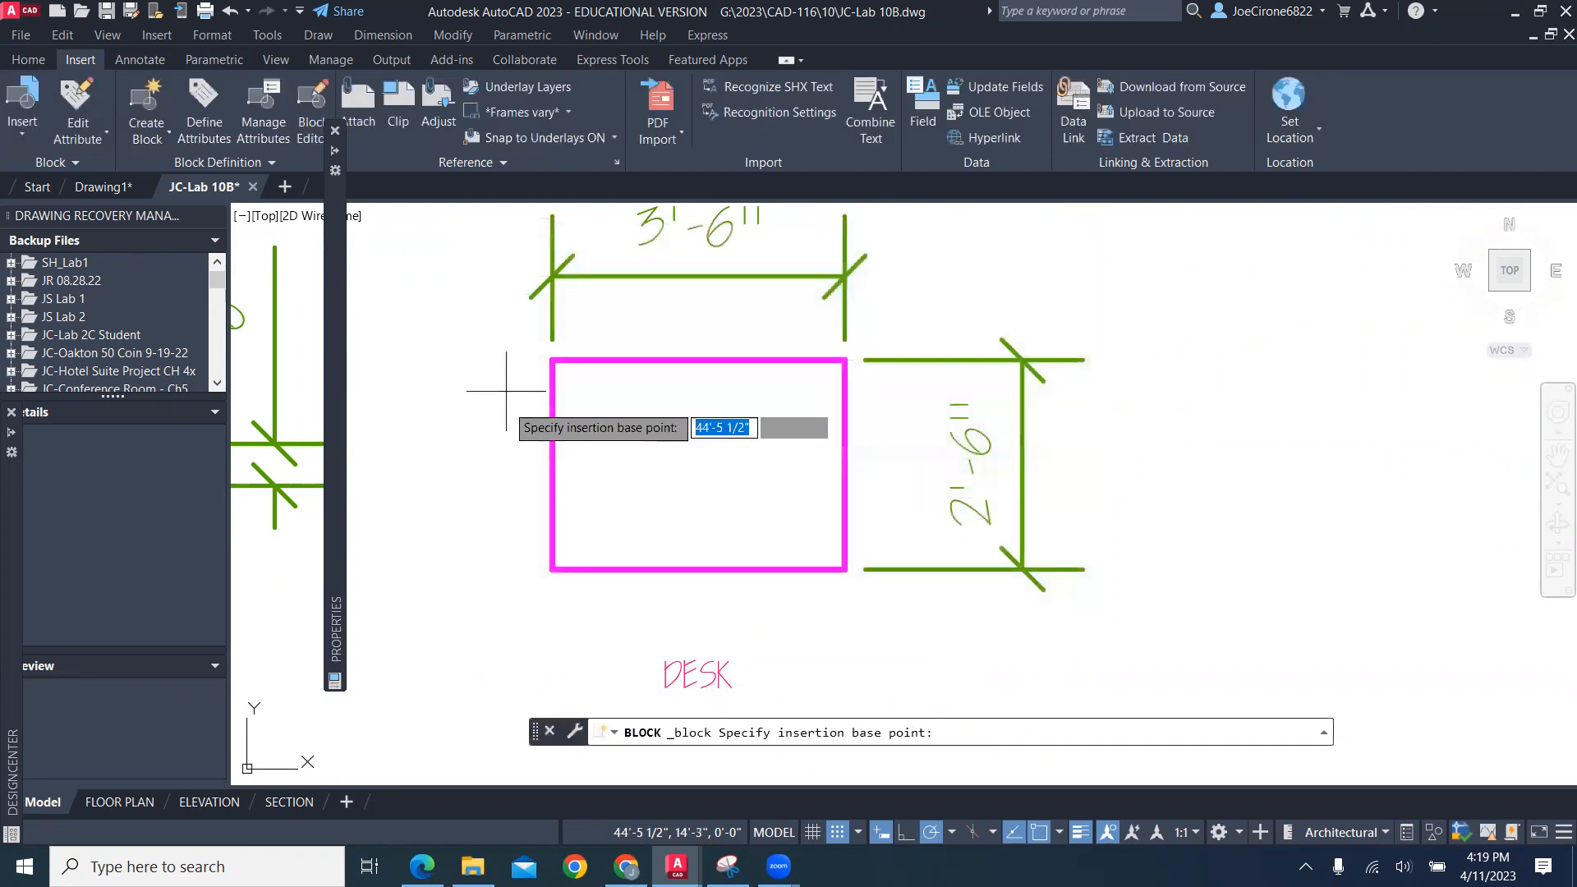
pyautogui.click(551, 568)
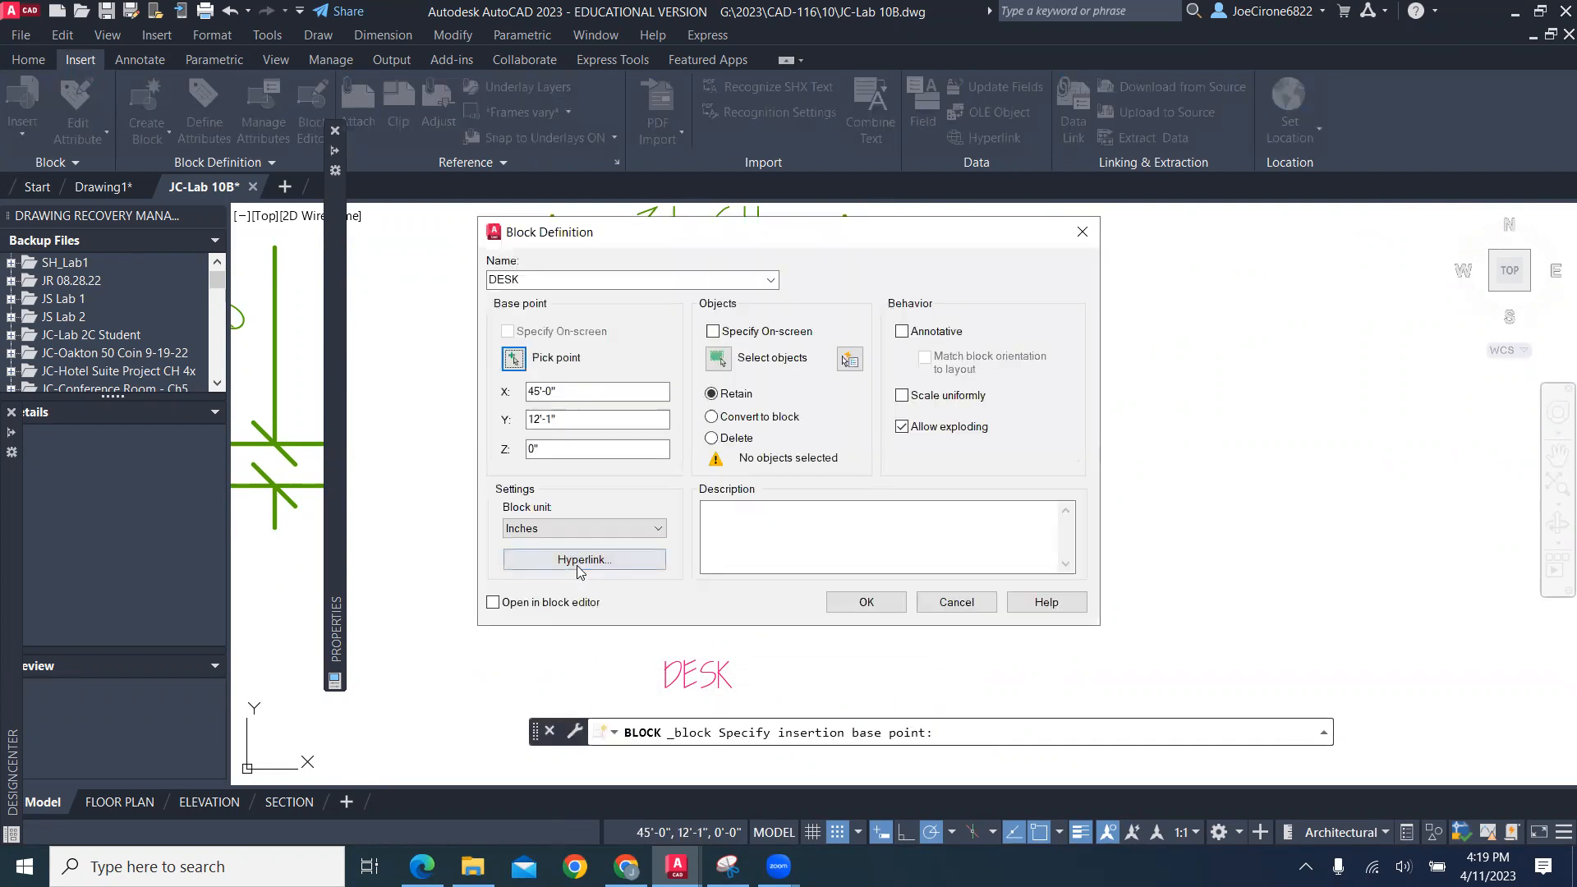
# Select the four sides of the desk, without dimensions, and create the DESK block with the original objects retained
pyautogui.click(718, 359)
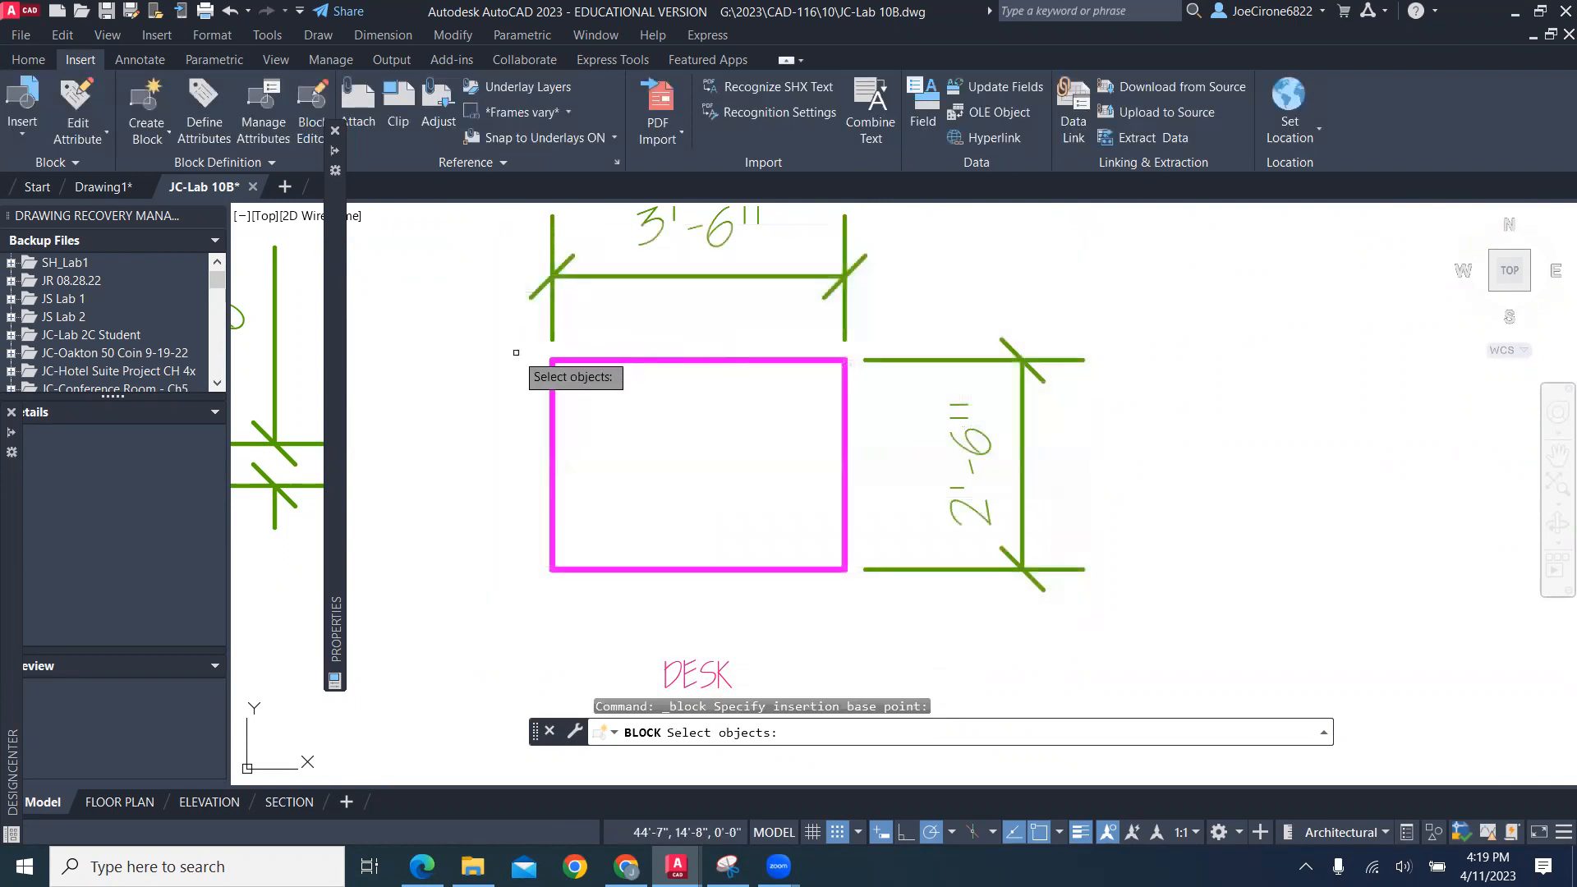
pyautogui.click(530, 345)
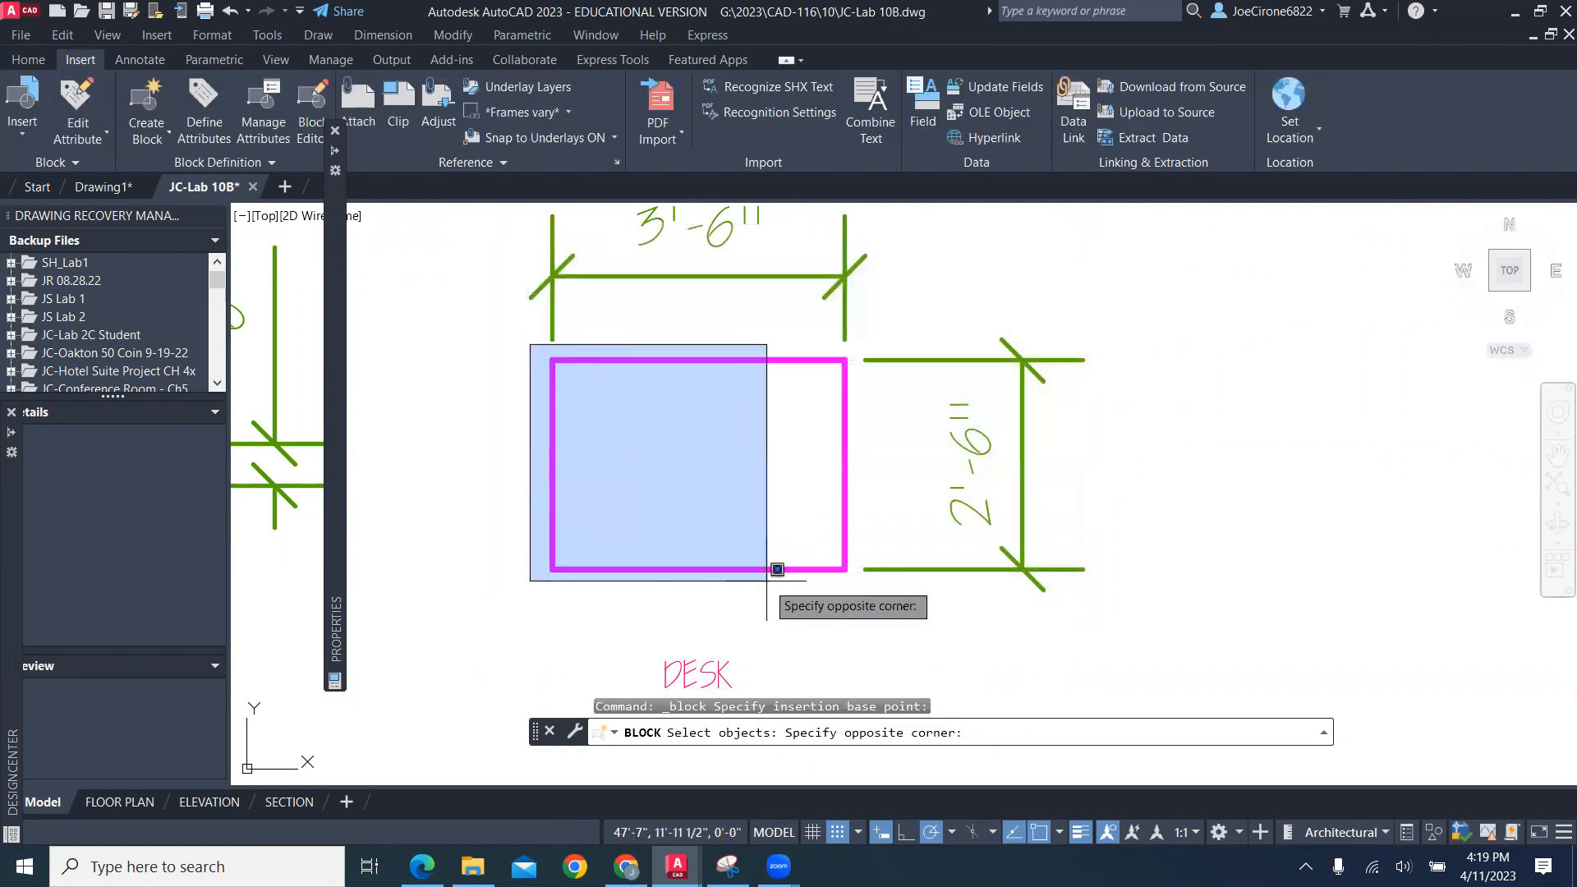
pyautogui.click(866, 572)
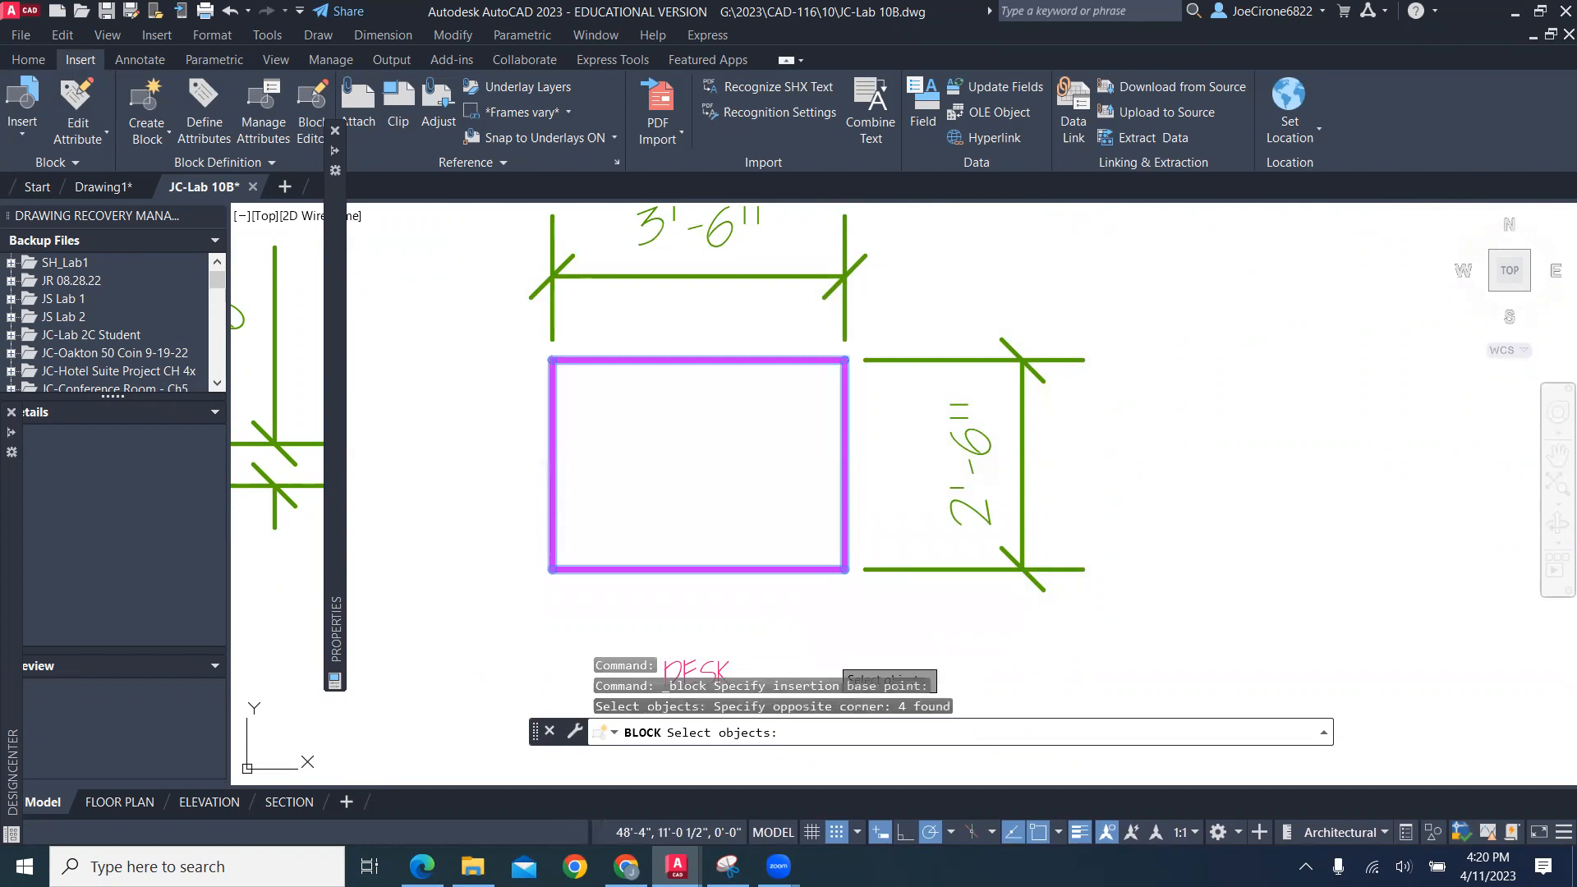
pyautogui.press('Return')
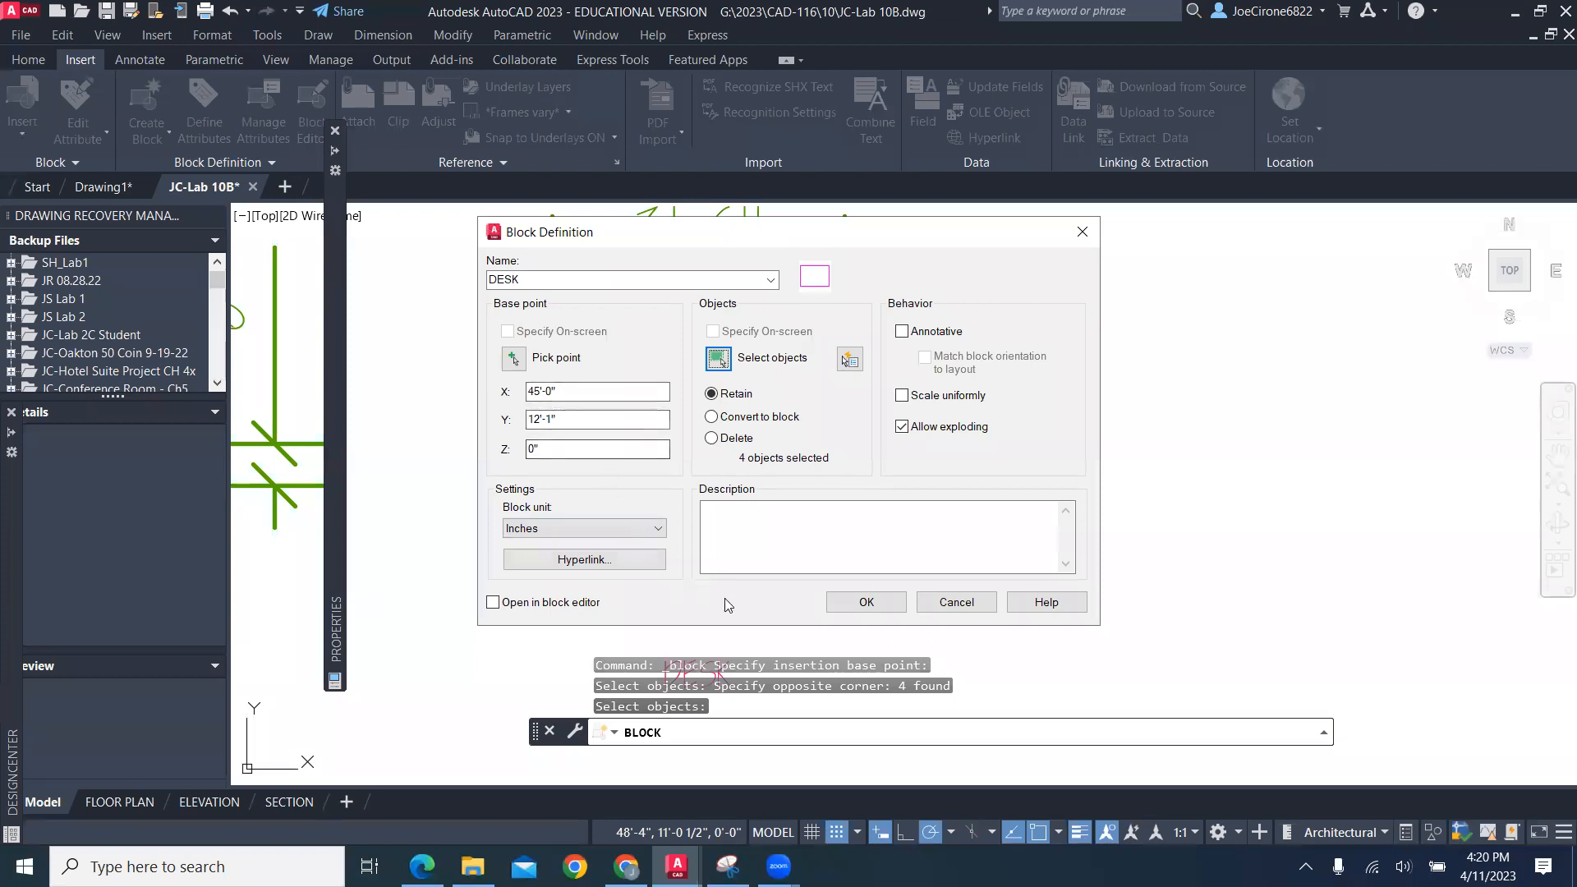
pyautogui.click(864, 602)
# Start a block definition named TABLE with its base point at the center of the round table
pyautogui.scroll(-4, 751, 543)
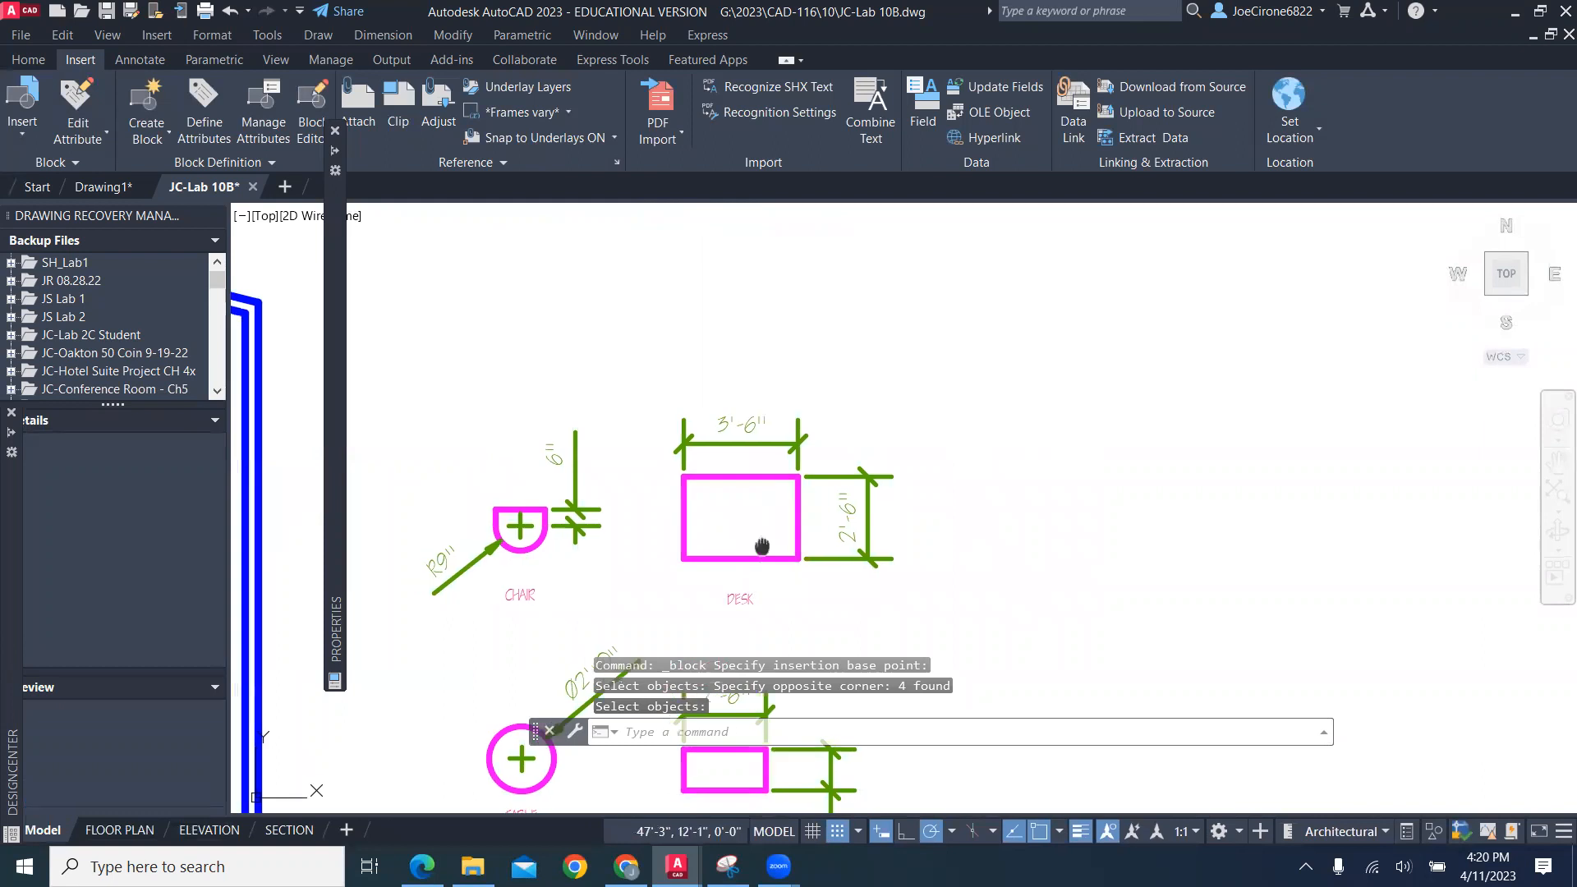
pyautogui.moveTo(764, 542); pyautogui.dragTo(879, 320, button='middle')
pyautogui.scroll(5, 606, 553)
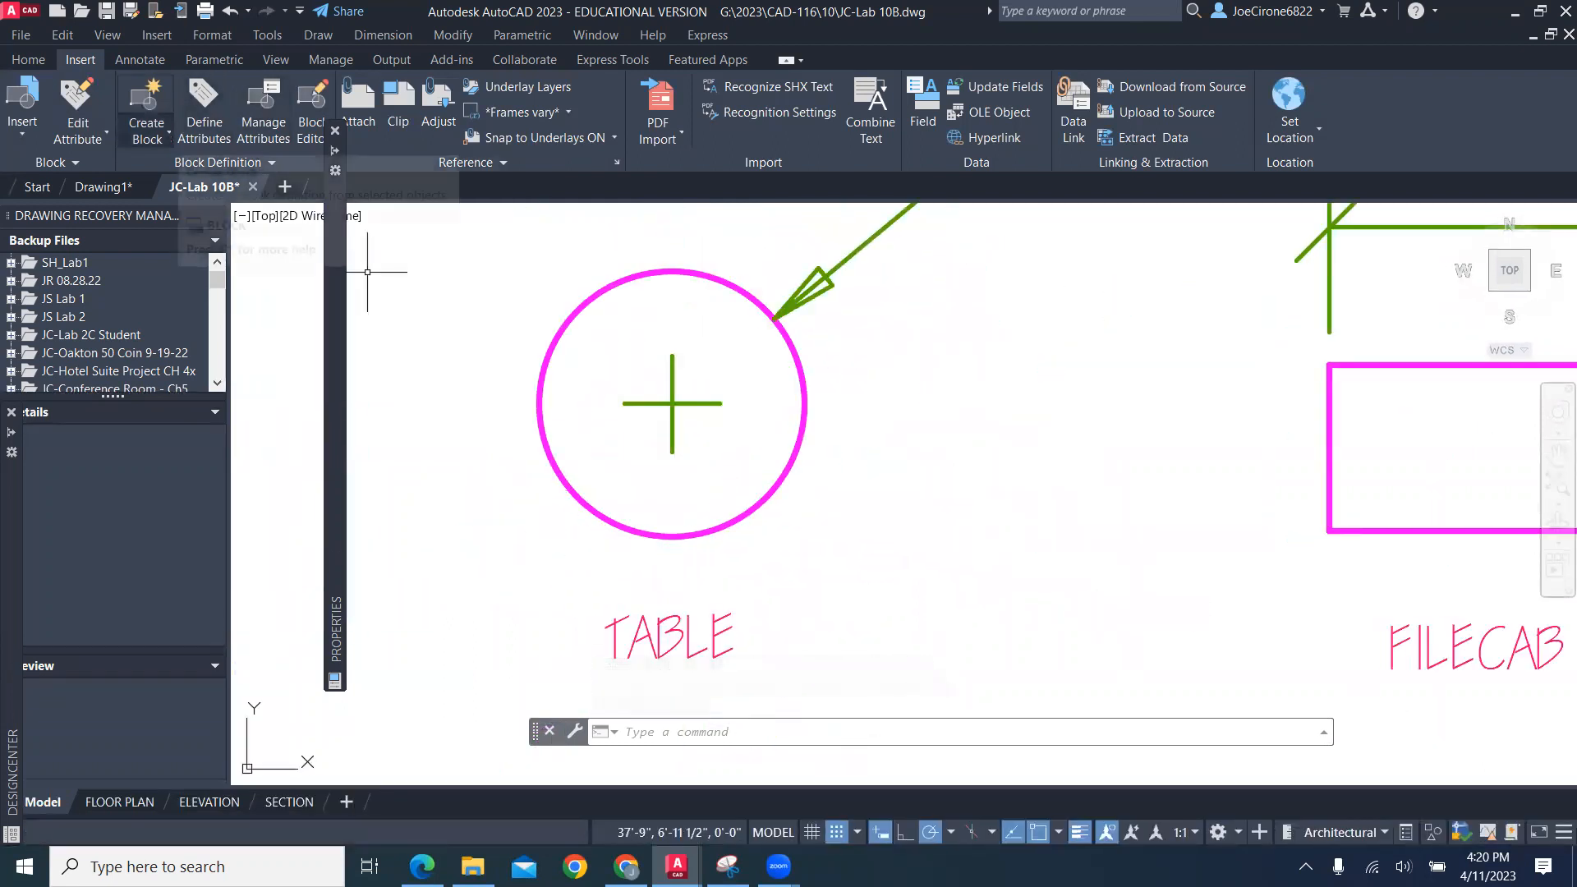
pyautogui.rightClick(445, 248)
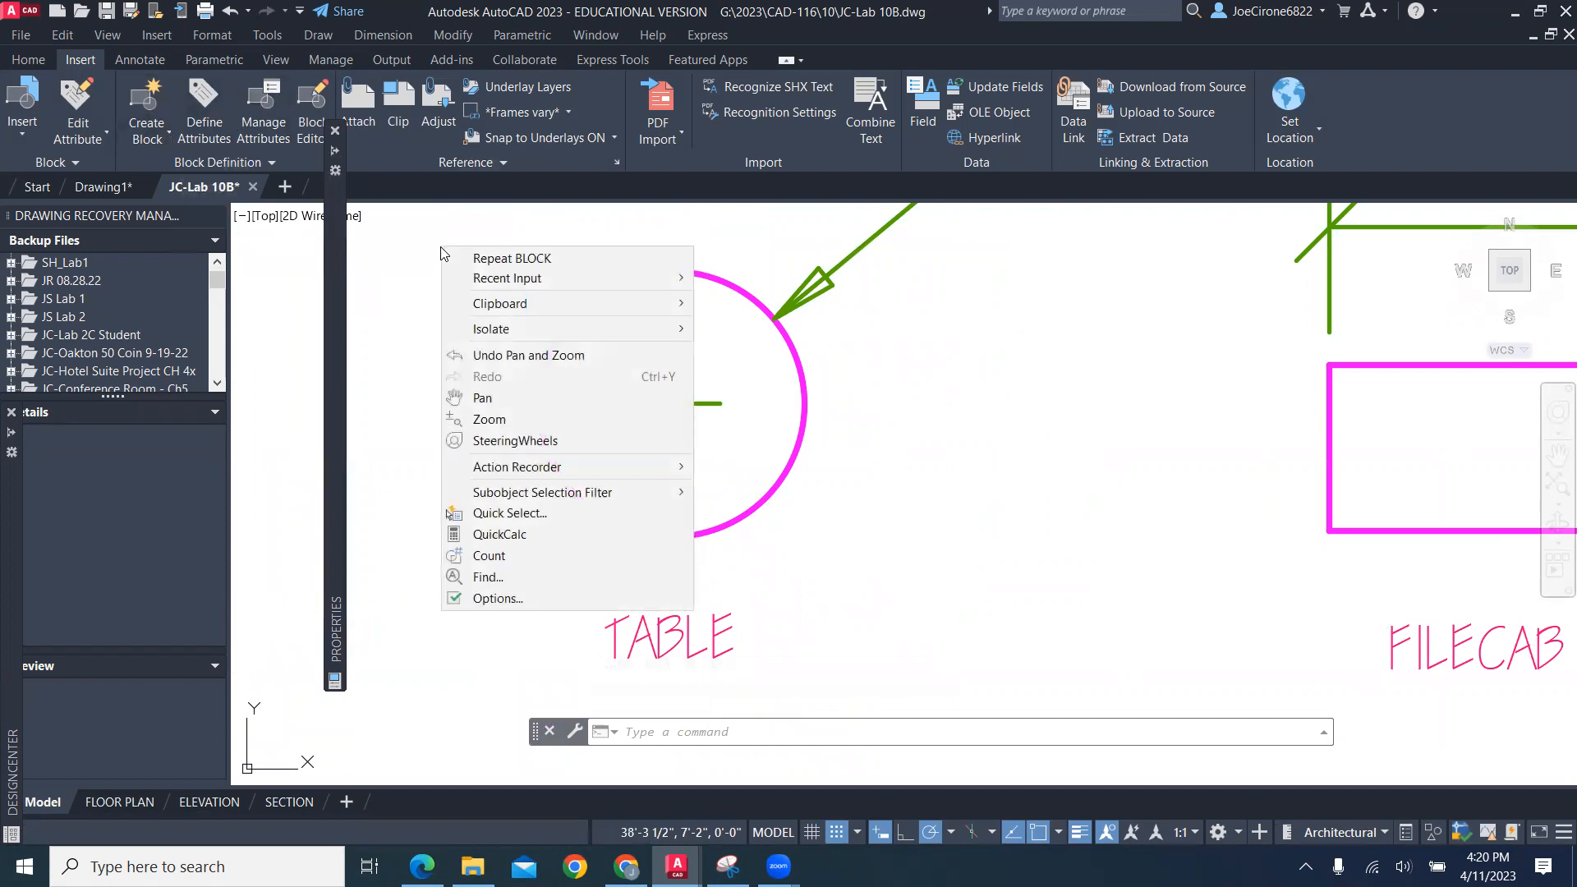
pyautogui.click(498, 260)
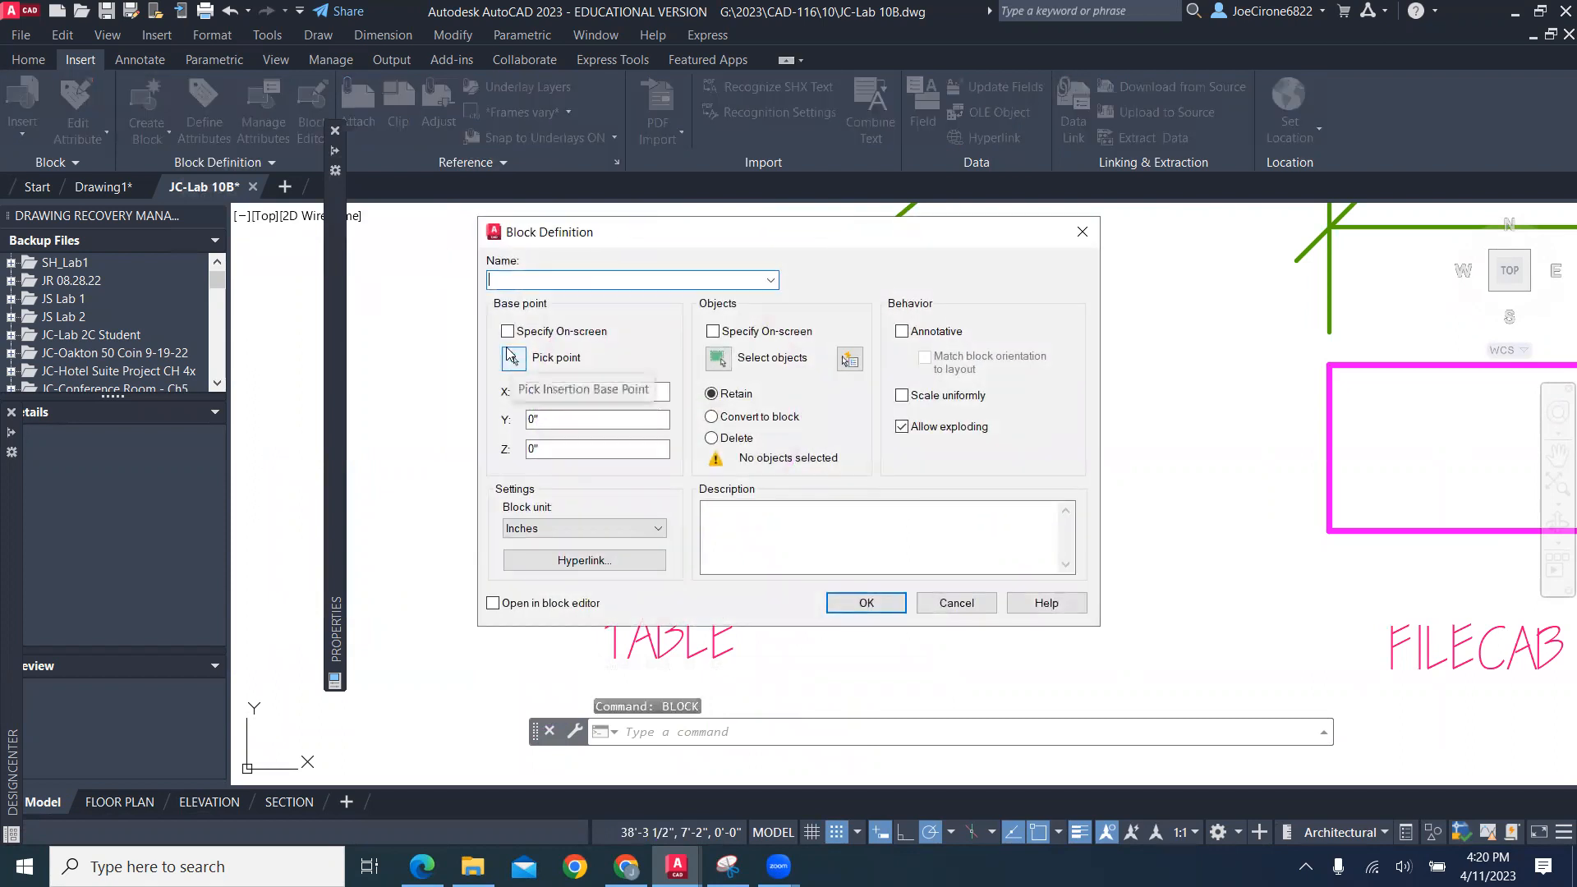
pyautogui.write('TABLE')
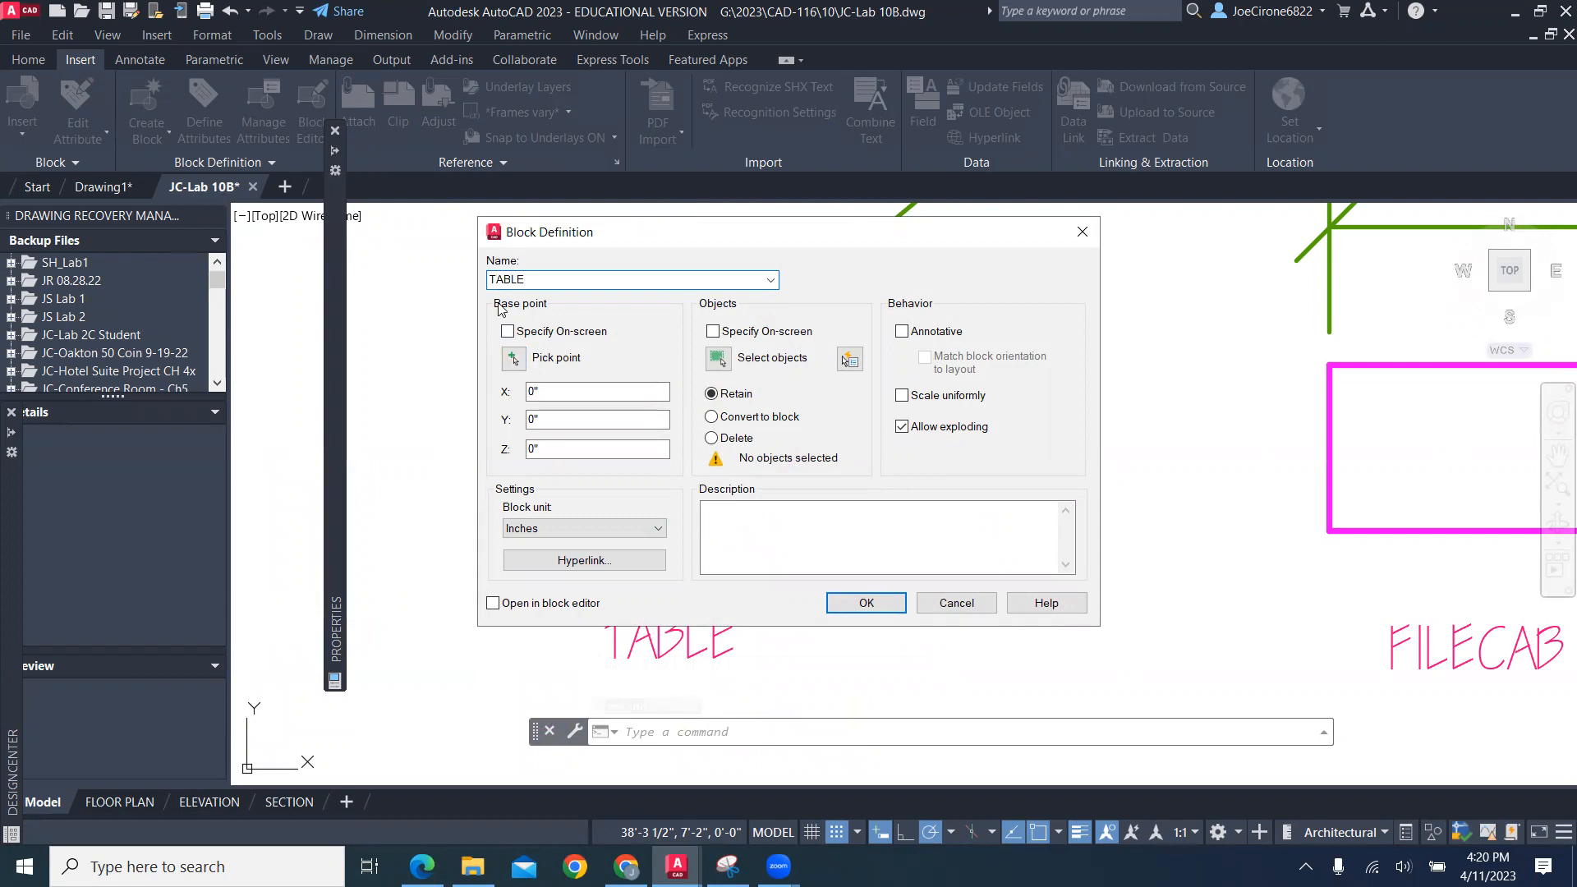
pyautogui.click(516, 361)
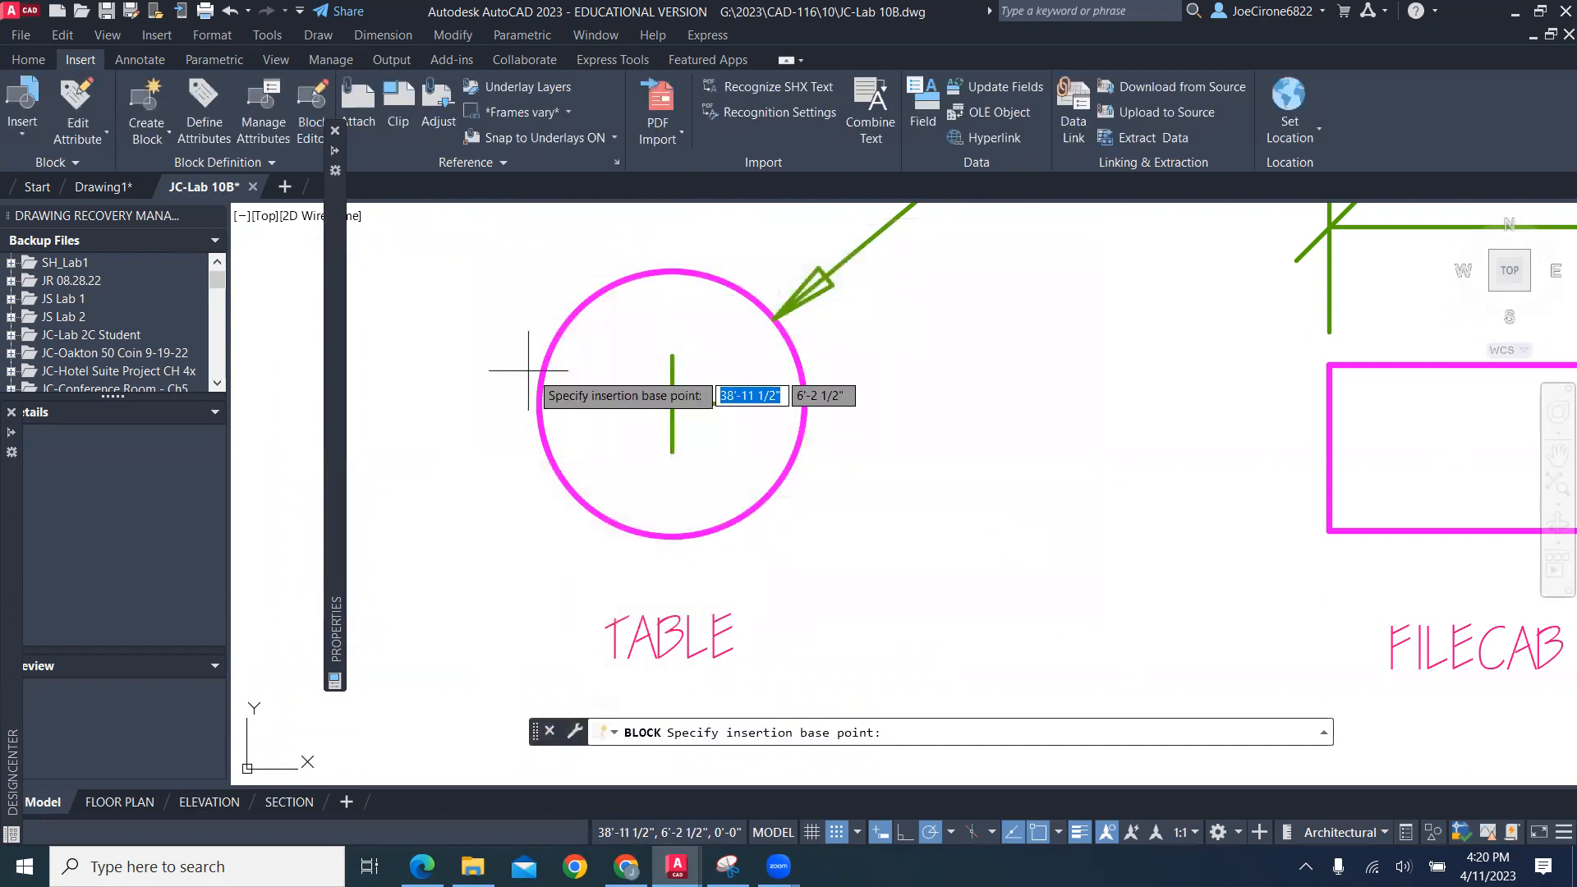
pyautogui.click(668, 407)
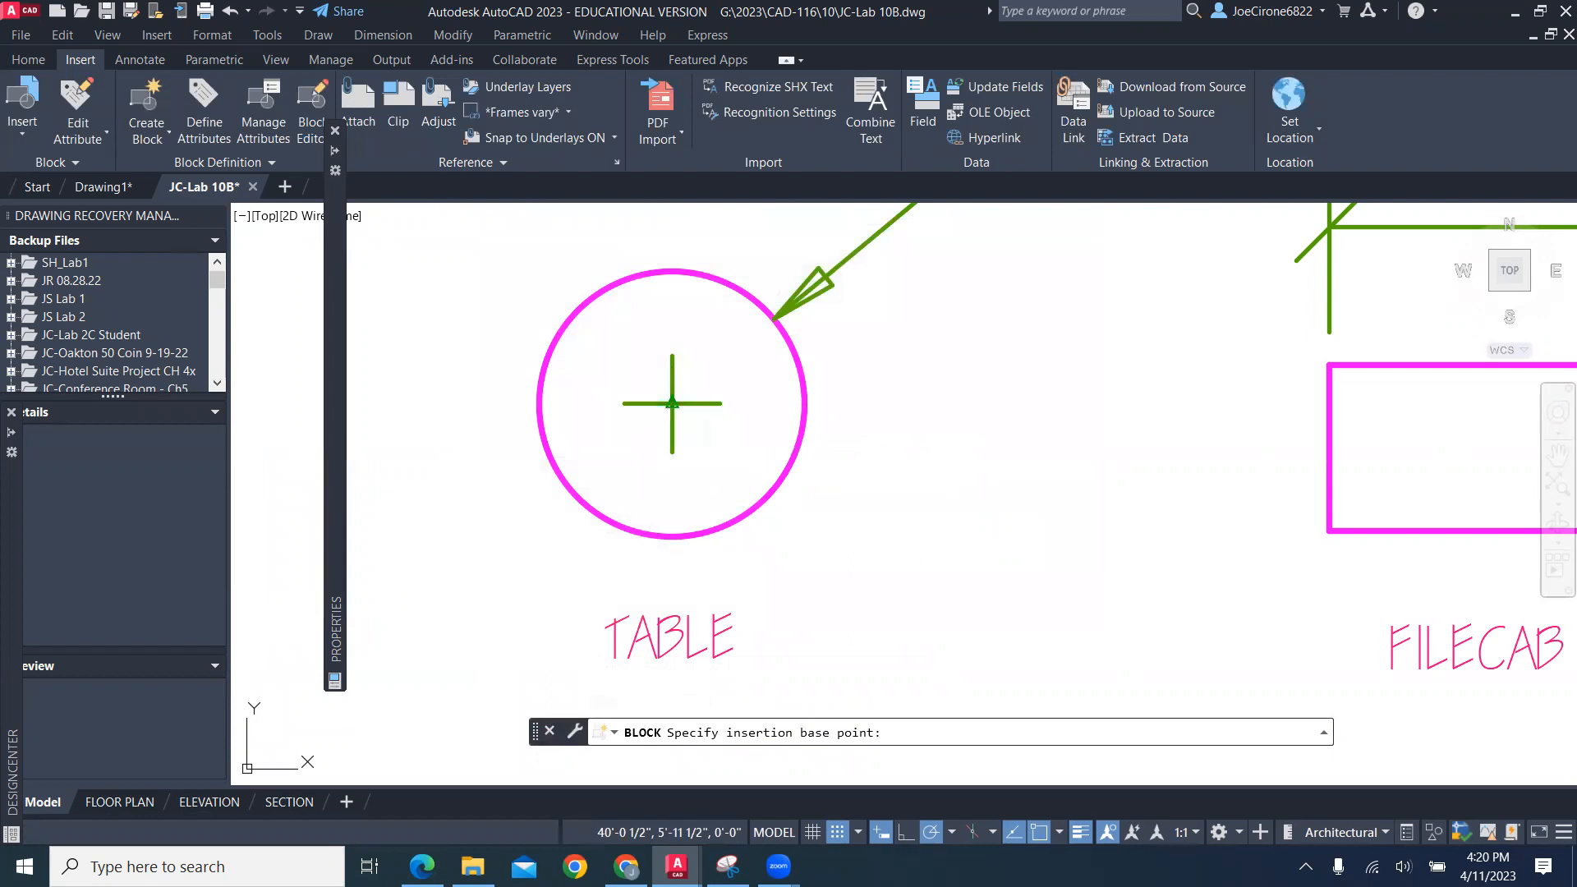
# Select the round table's circle and create the TABLE block with the original object retained
pyautogui.click(717, 355)
pyautogui.click(616, 233)
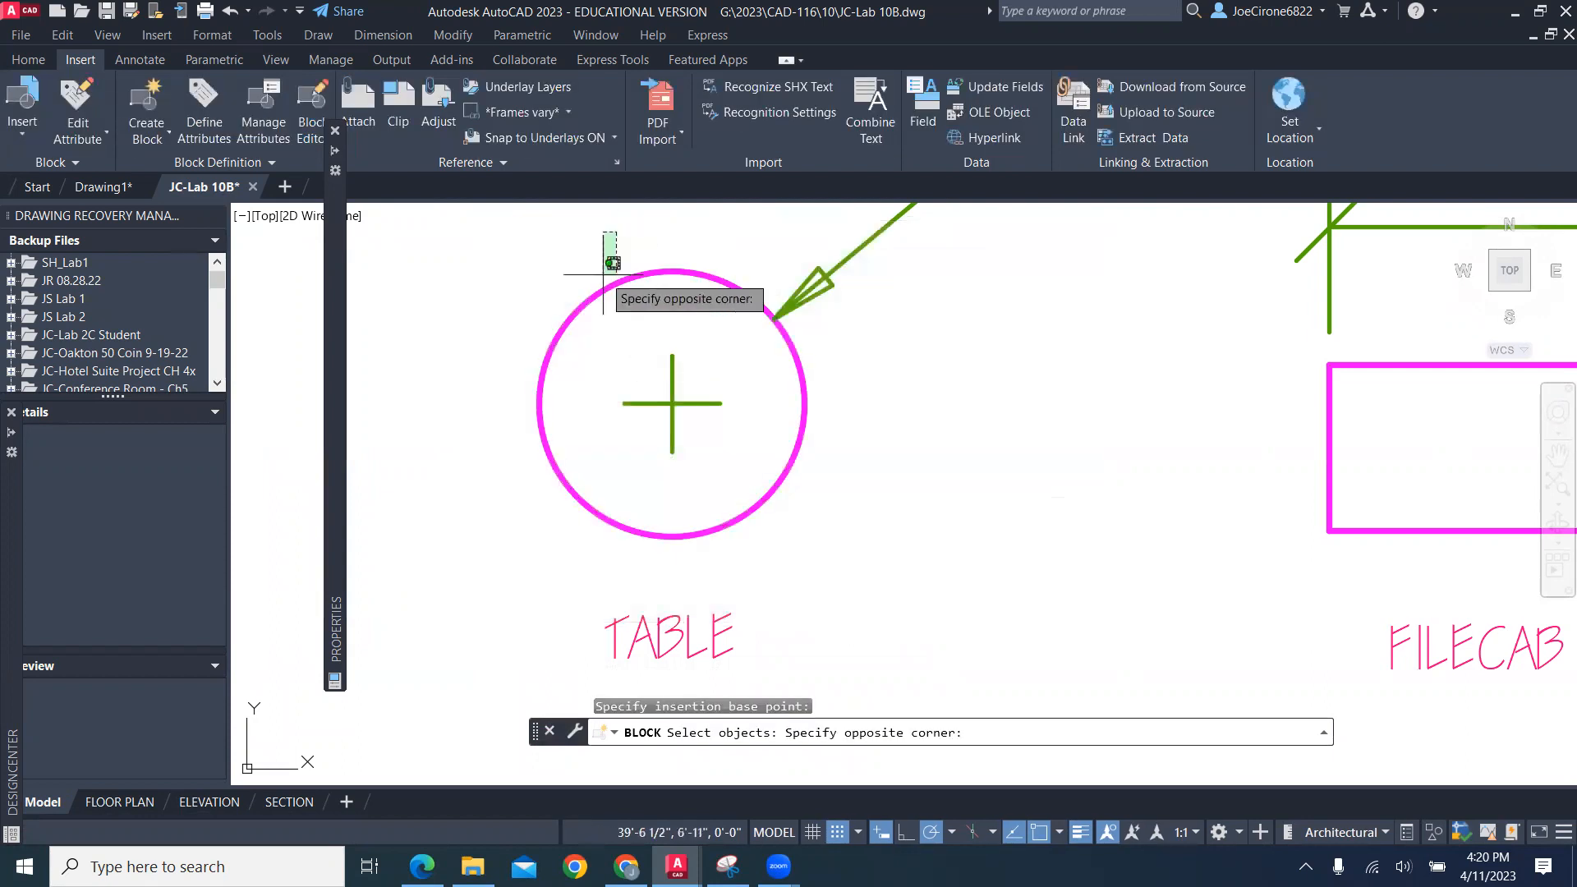
pyautogui.click(605, 293)
pyautogui.press('Return')
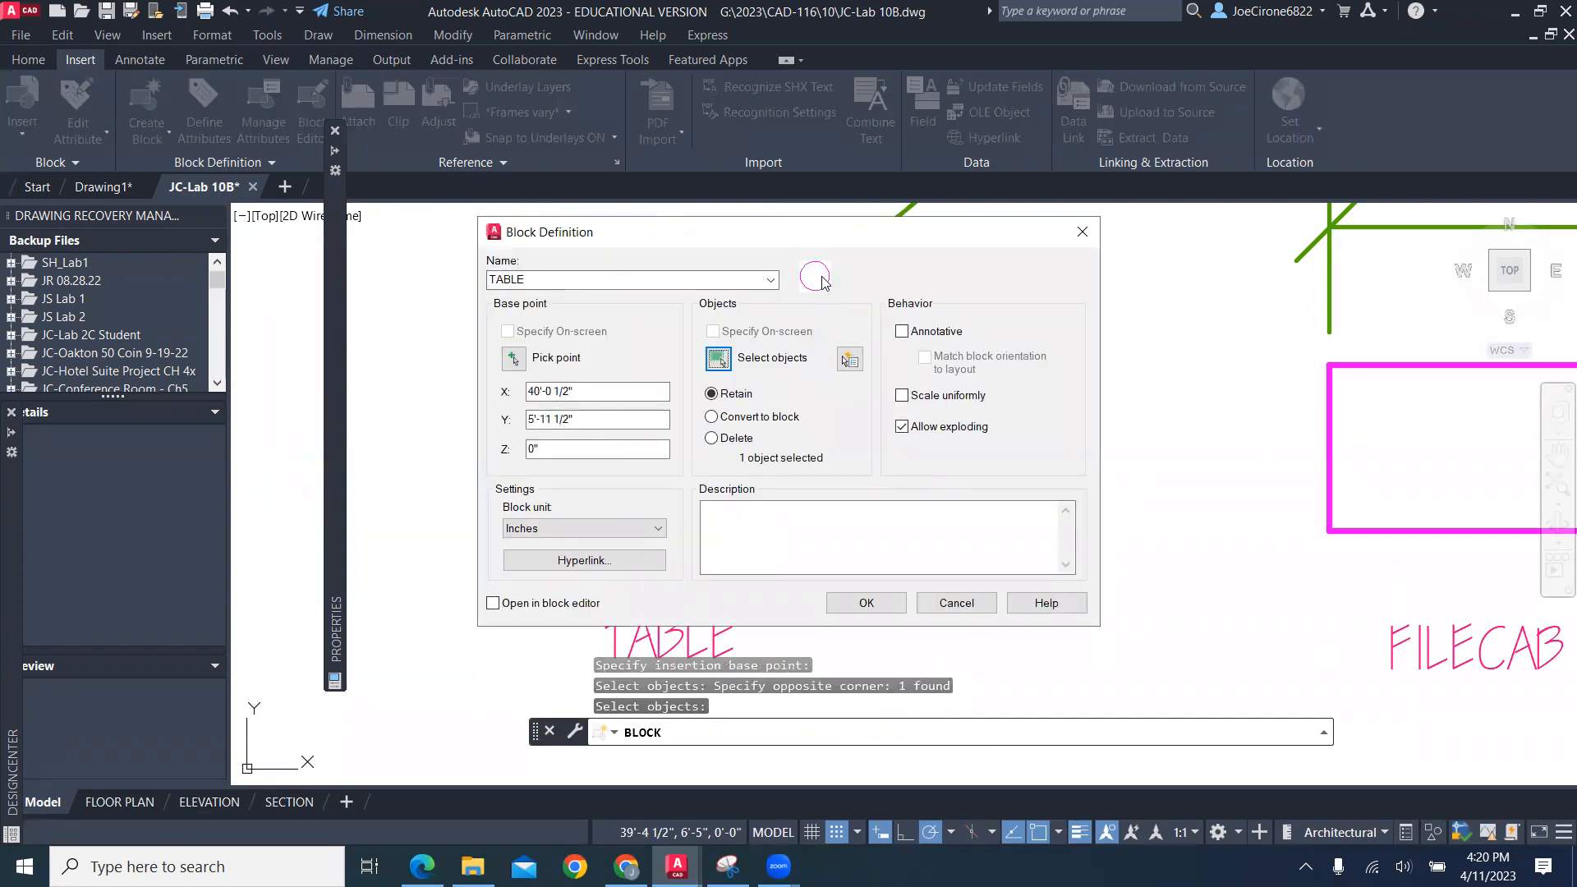
pyautogui.click(848, 614)
# Start a block definition named FILECAB with its base point at the file cabinet's lower-left corner
pyautogui.scroll(-3, 874, 599)
pyautogui.moveTo(987, 557)
pyautogui.mouseDown(button='middle')
pyautogui.moveTo(982, 526)
pyautogui.moveTo(370, 493)
pyautogui.moveTo(447, 447)
pyautogui.mouseUp(button='middle')
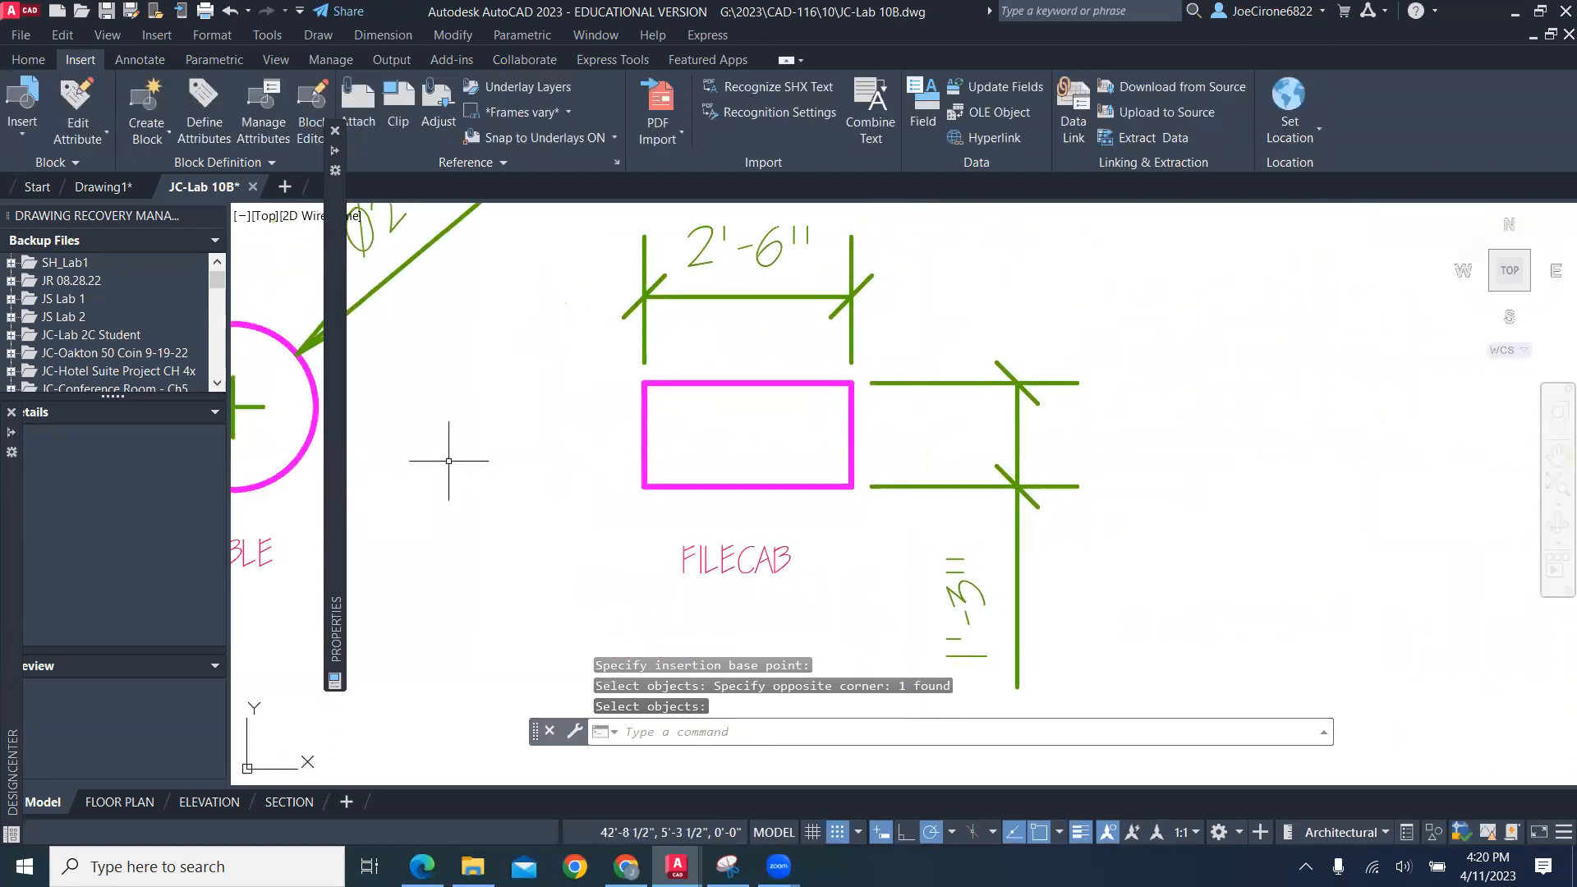
pyautogui.click(167, 135)
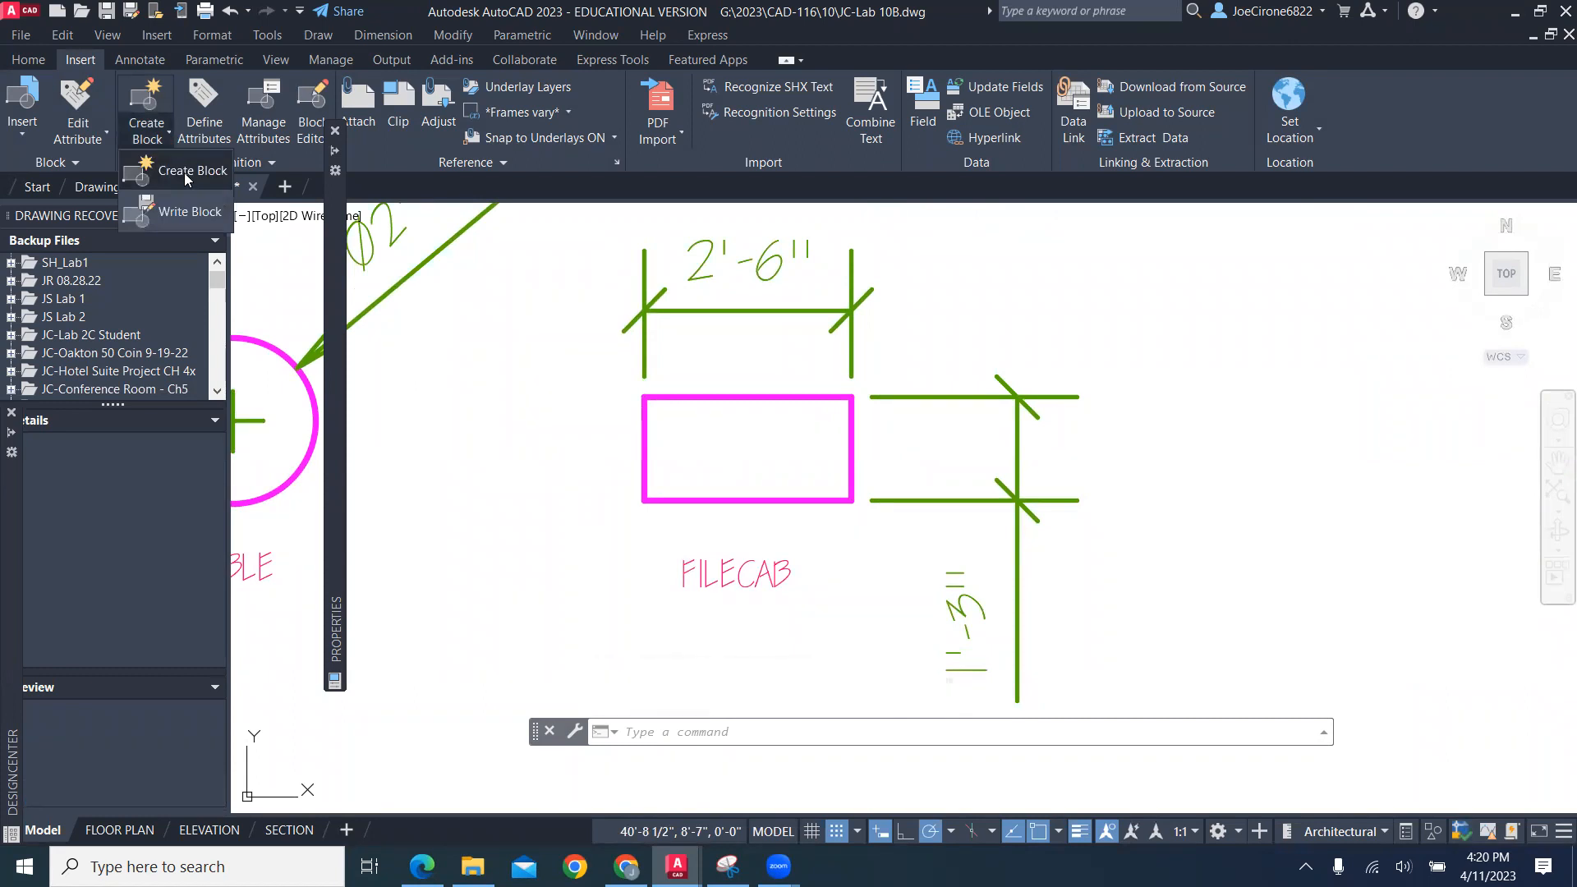
pyautogui.click(184, 171)
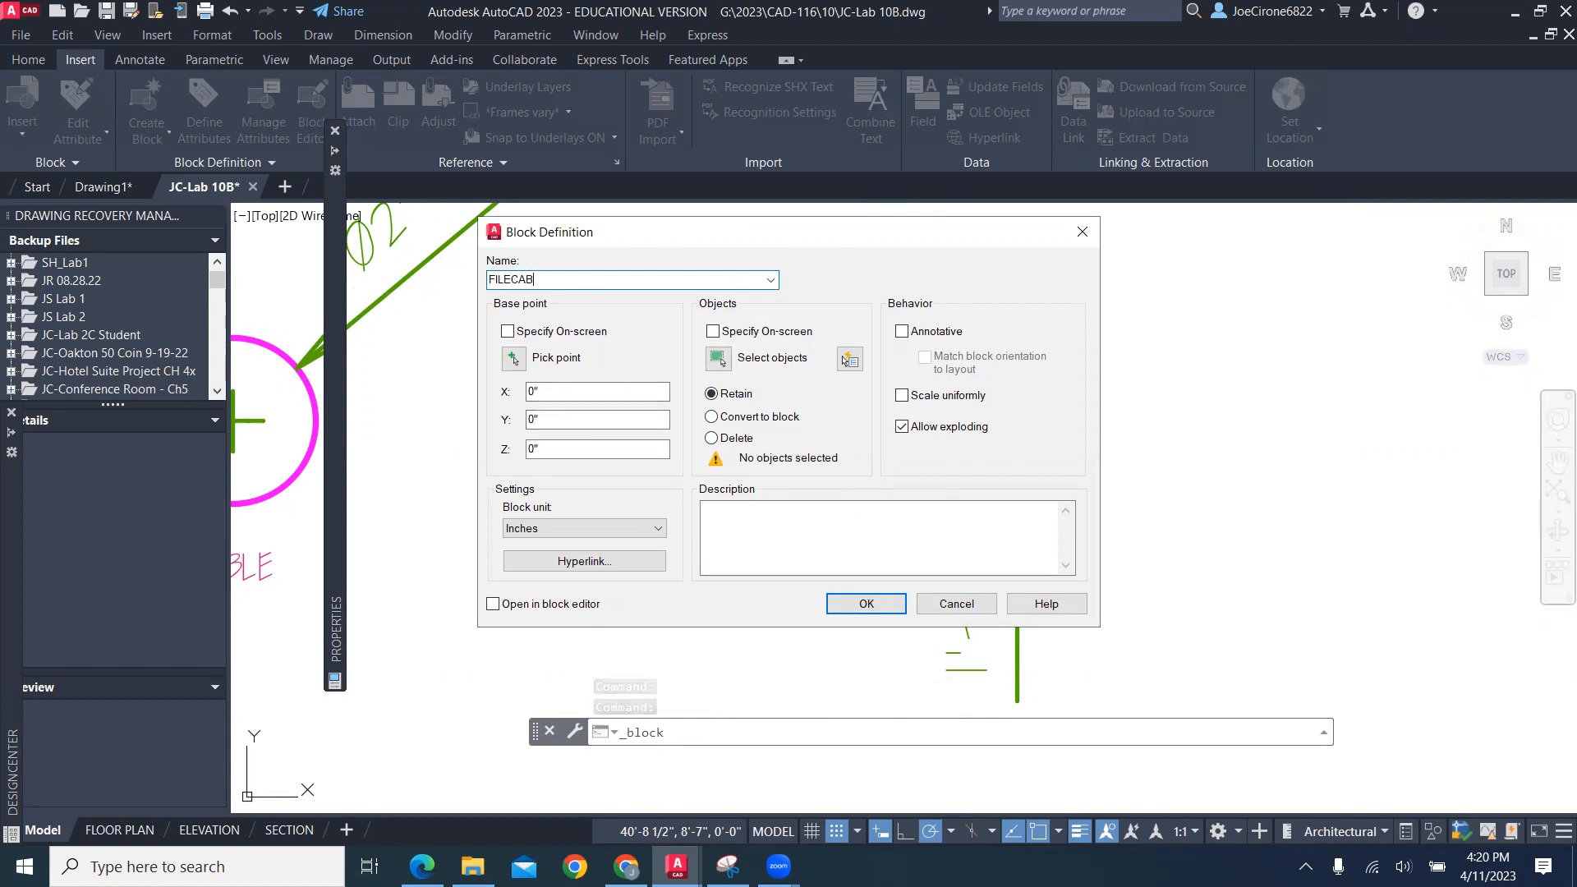
pyautogui.click(516, 359)
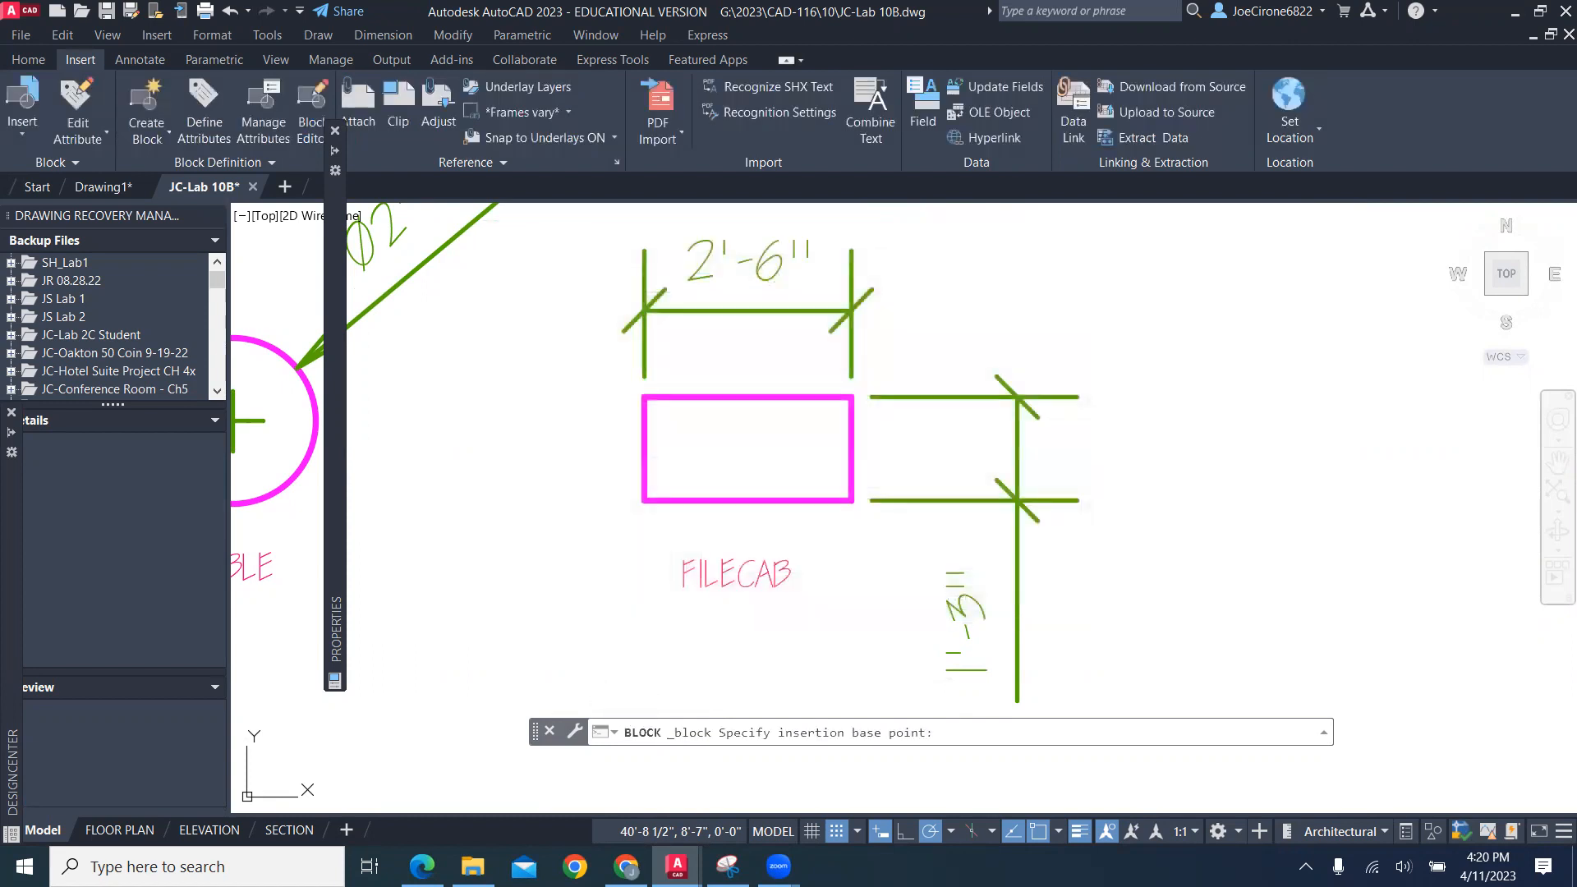
pyautogui.click(643, 500)
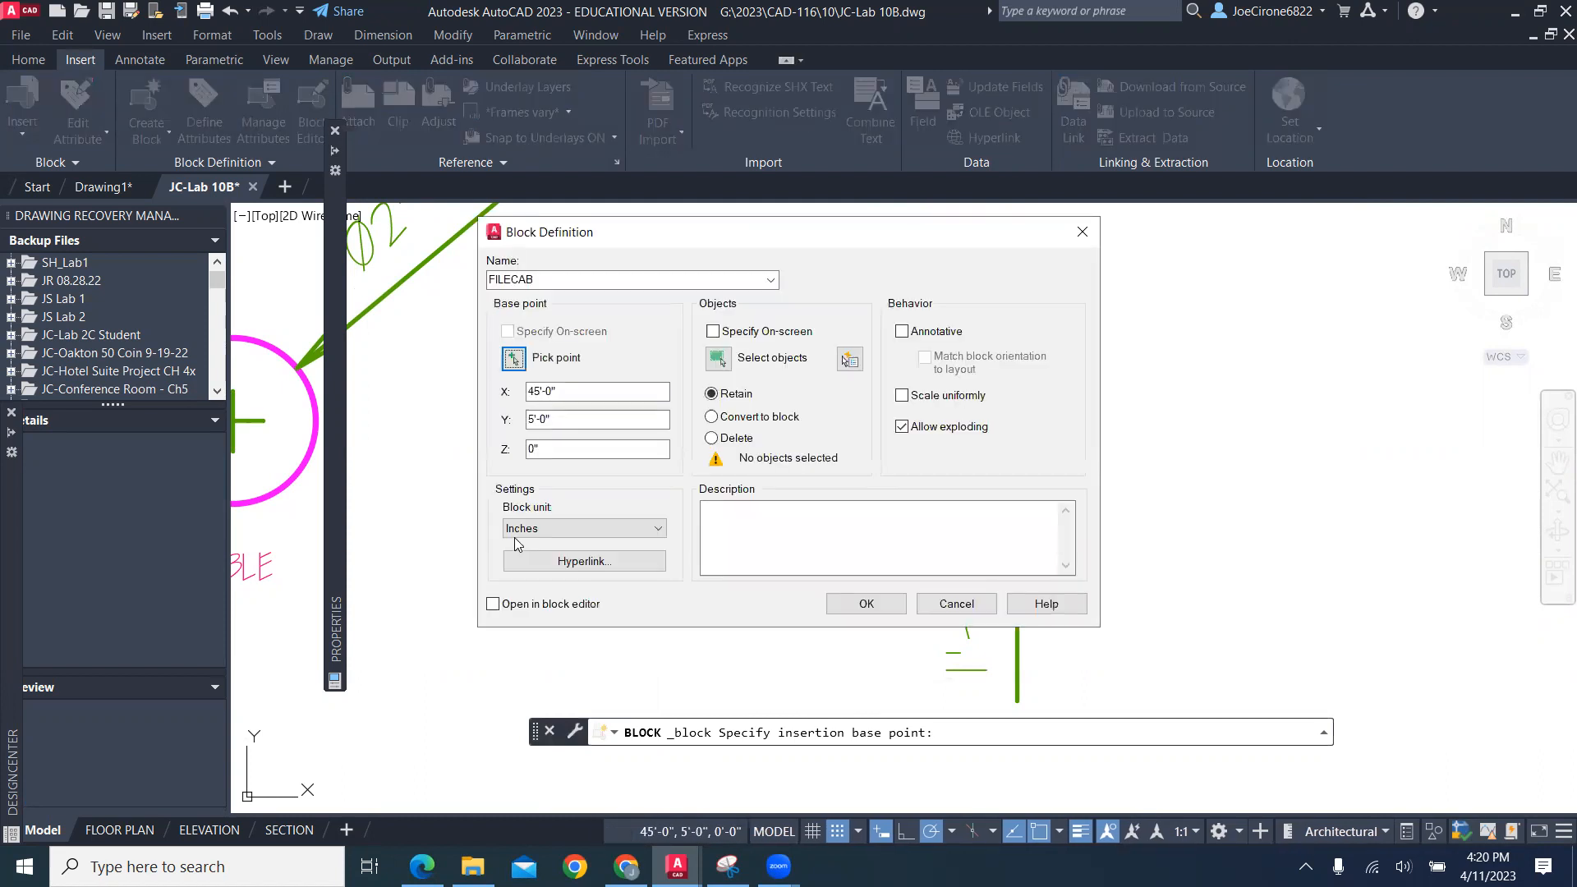
# Select the four sides of the file cabinet, without dimensions, and create the FILECAB block with the original objects retained
pyautogui.click(718, 359)
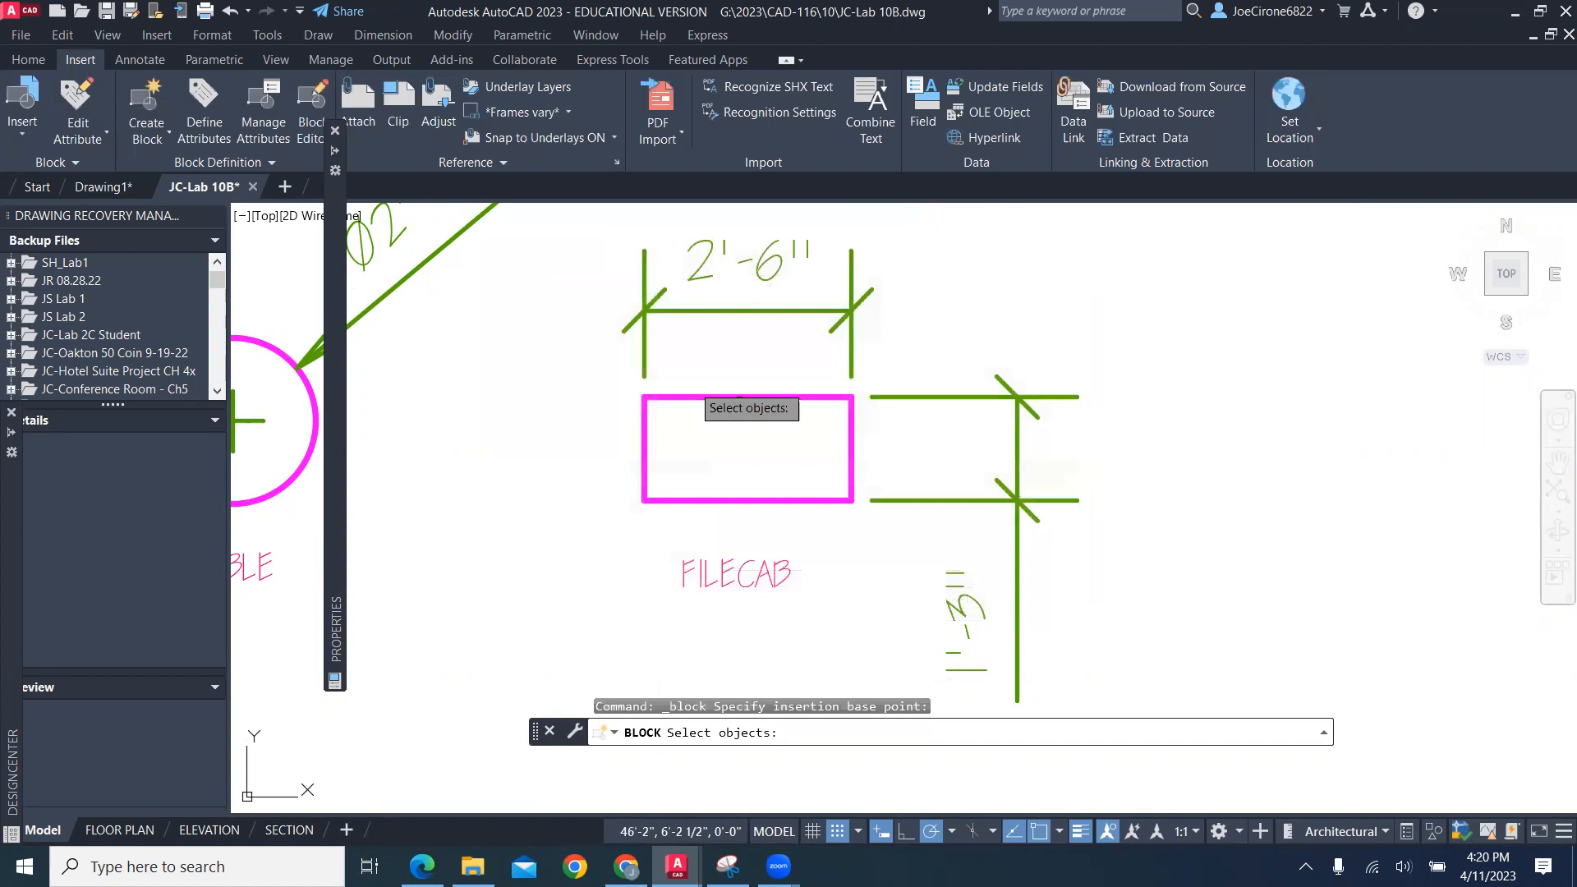
pyautogui.click(614, 383)
pyautogui.click(878, 534)
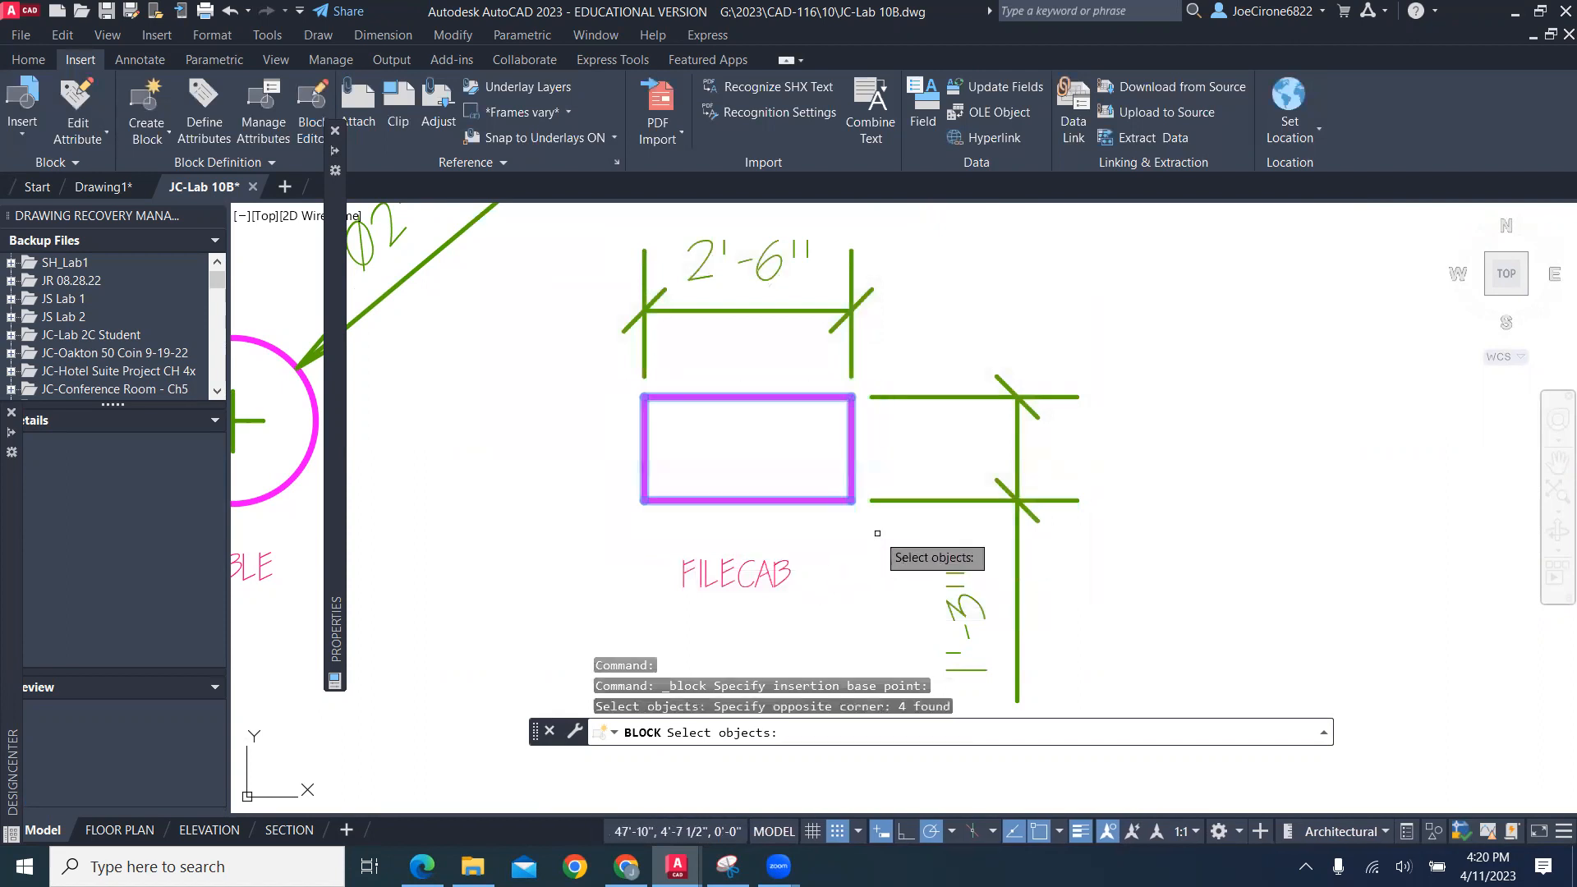
pyautogui.press('Return')
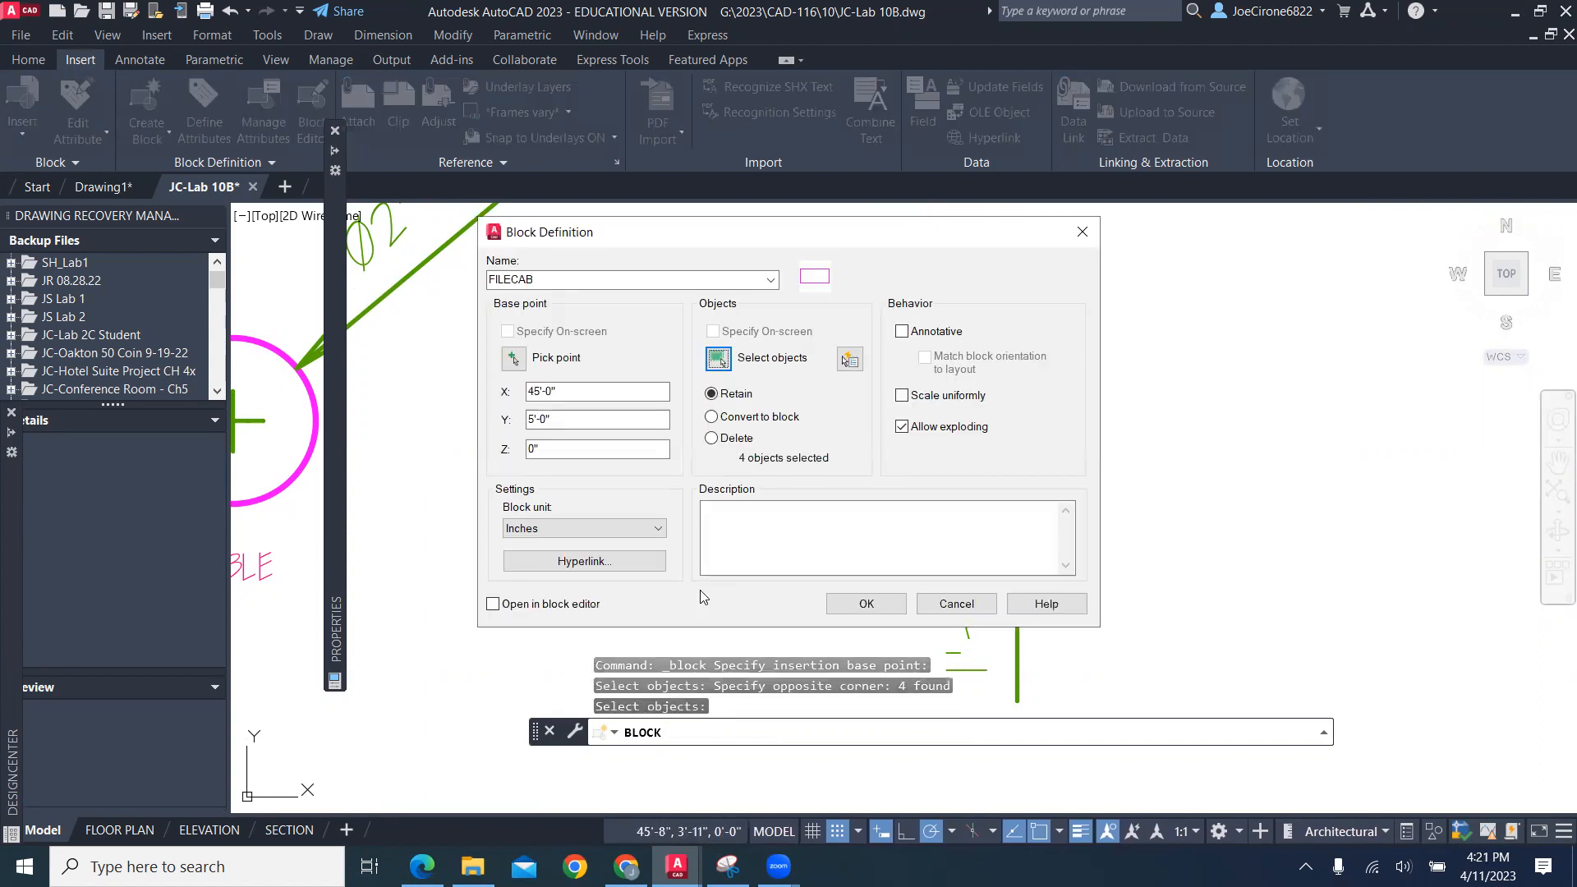
pyautogui.click(866, 603)
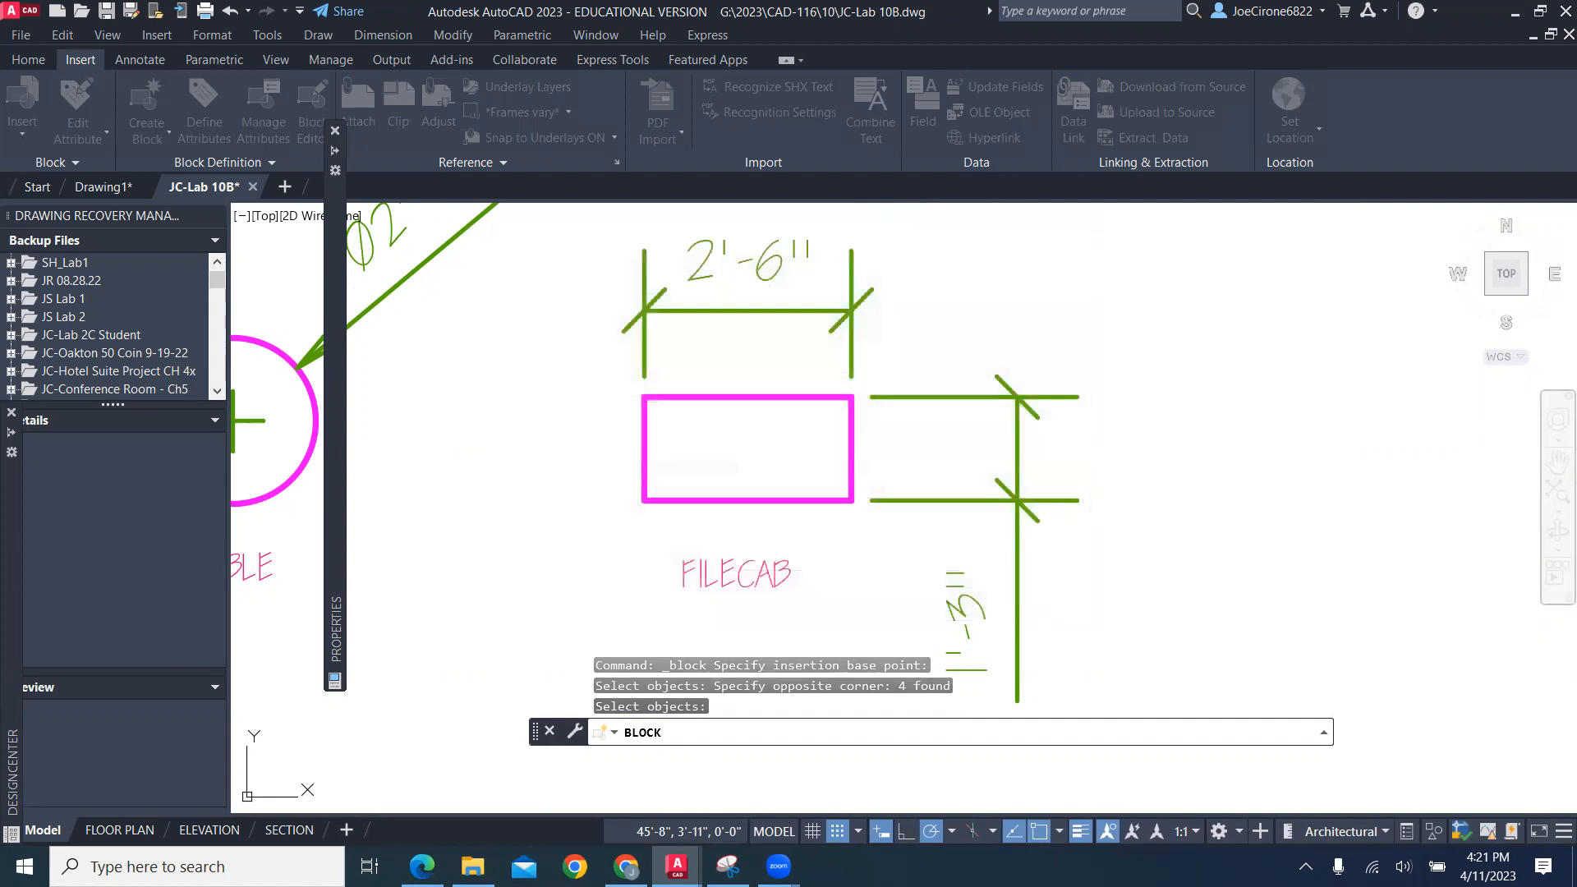
# Switch to the textbook in Chrome, read exercise D with the furniture layout of Figure 21.51, and return to the AutoCAD drawing
pyautogui.scroll(-6, 657, 526)
pyautogui.moveTo(670, 526); pyautogui.dragTo(1062, 554, button='middle')
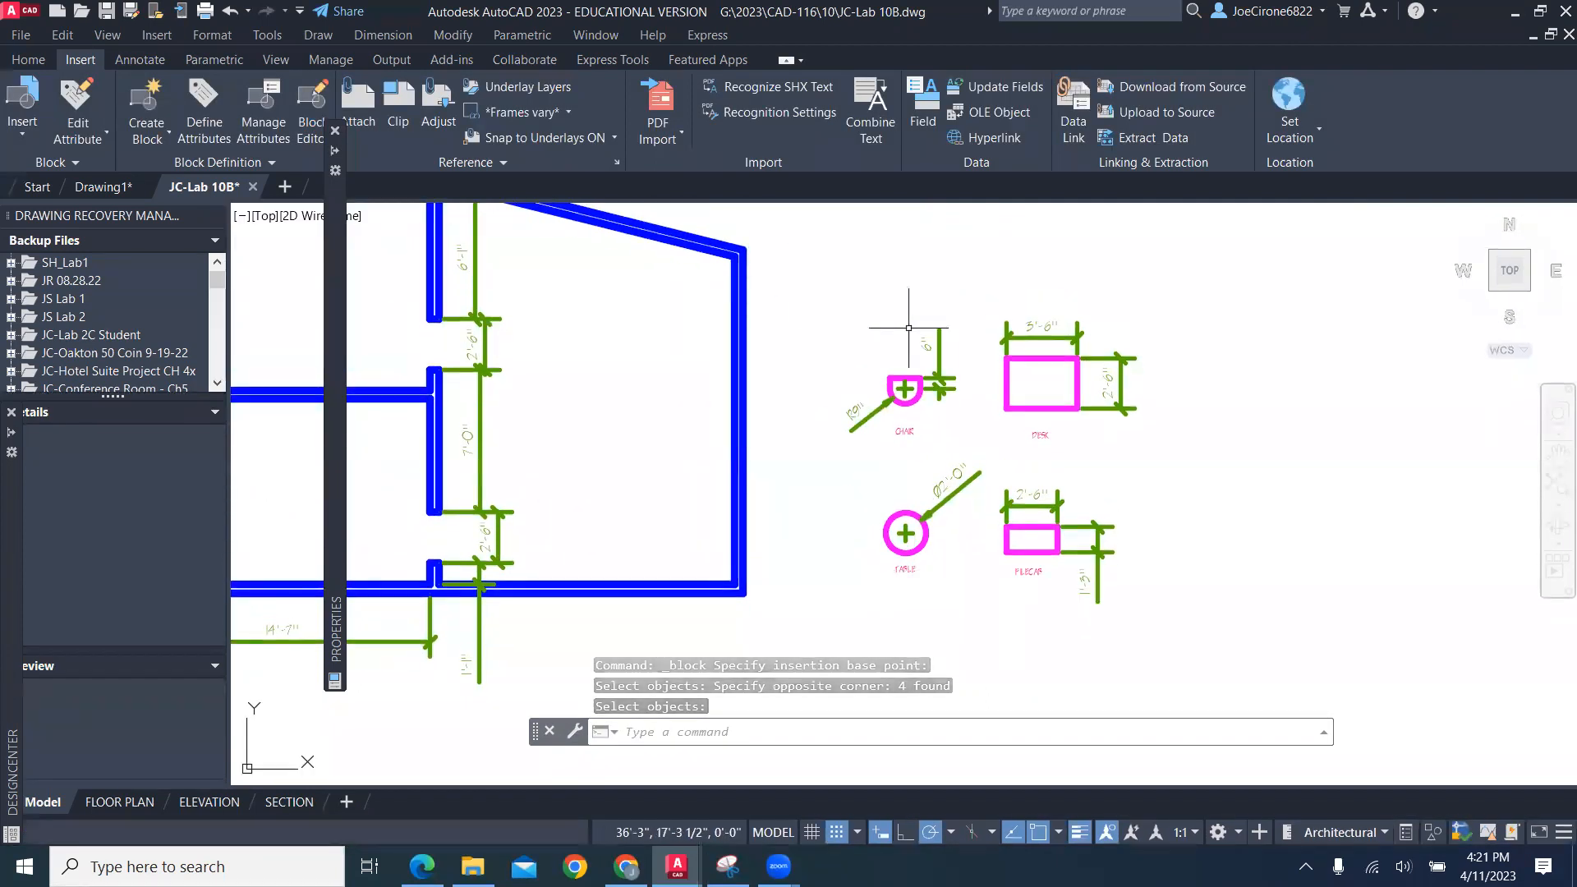
pyautogui.moveTo(599, 416); pyautogui.dragTo(856, 462, button='middle')
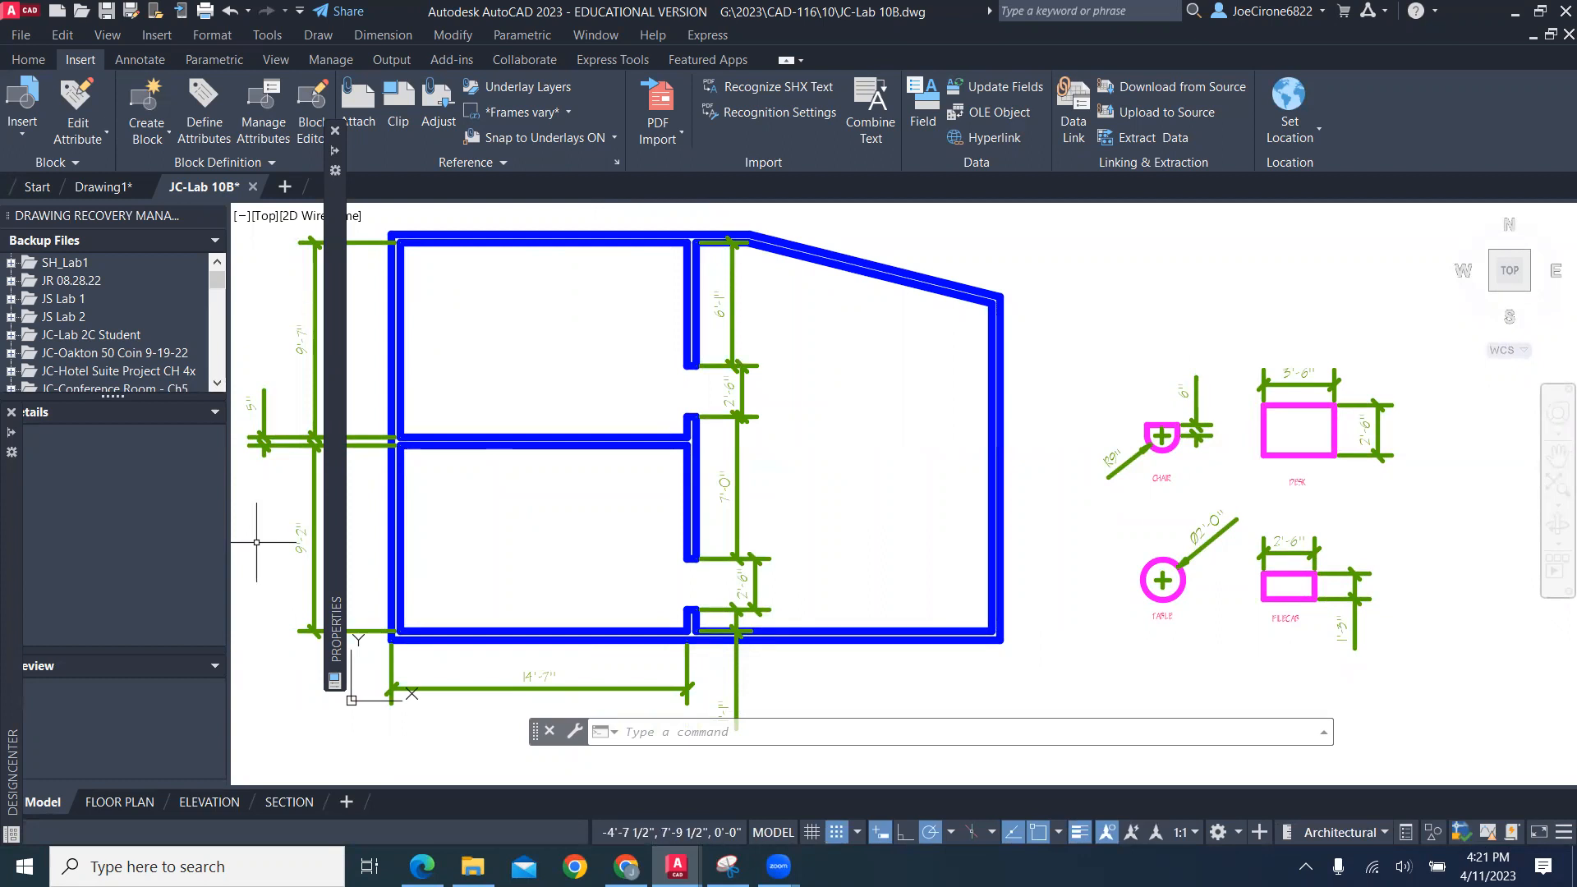
pyautogui.hotkey('alt', 'Tab')
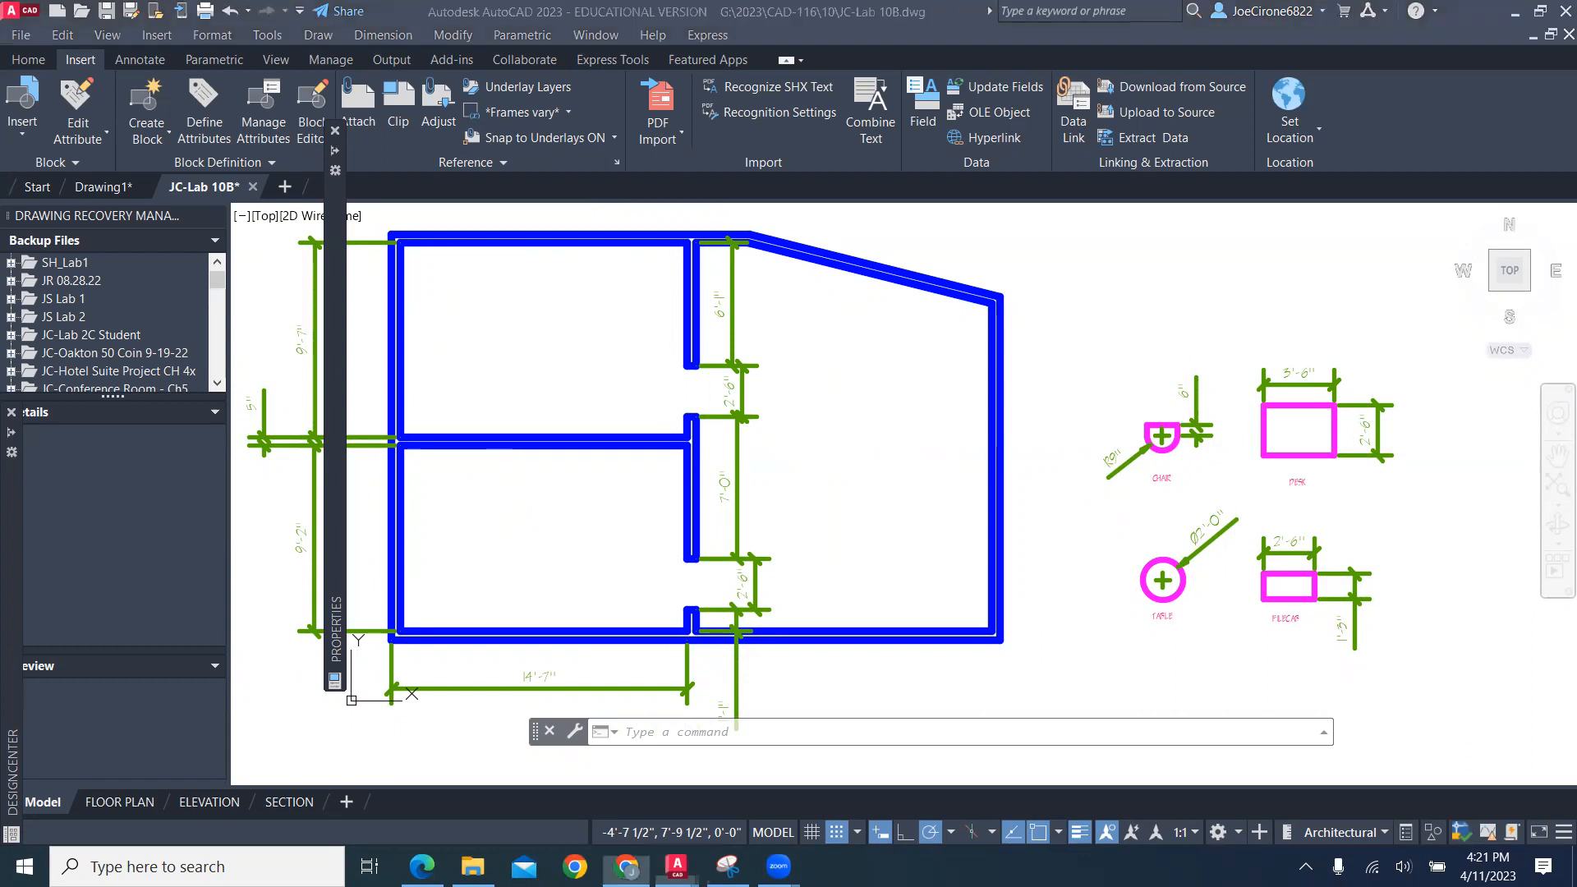
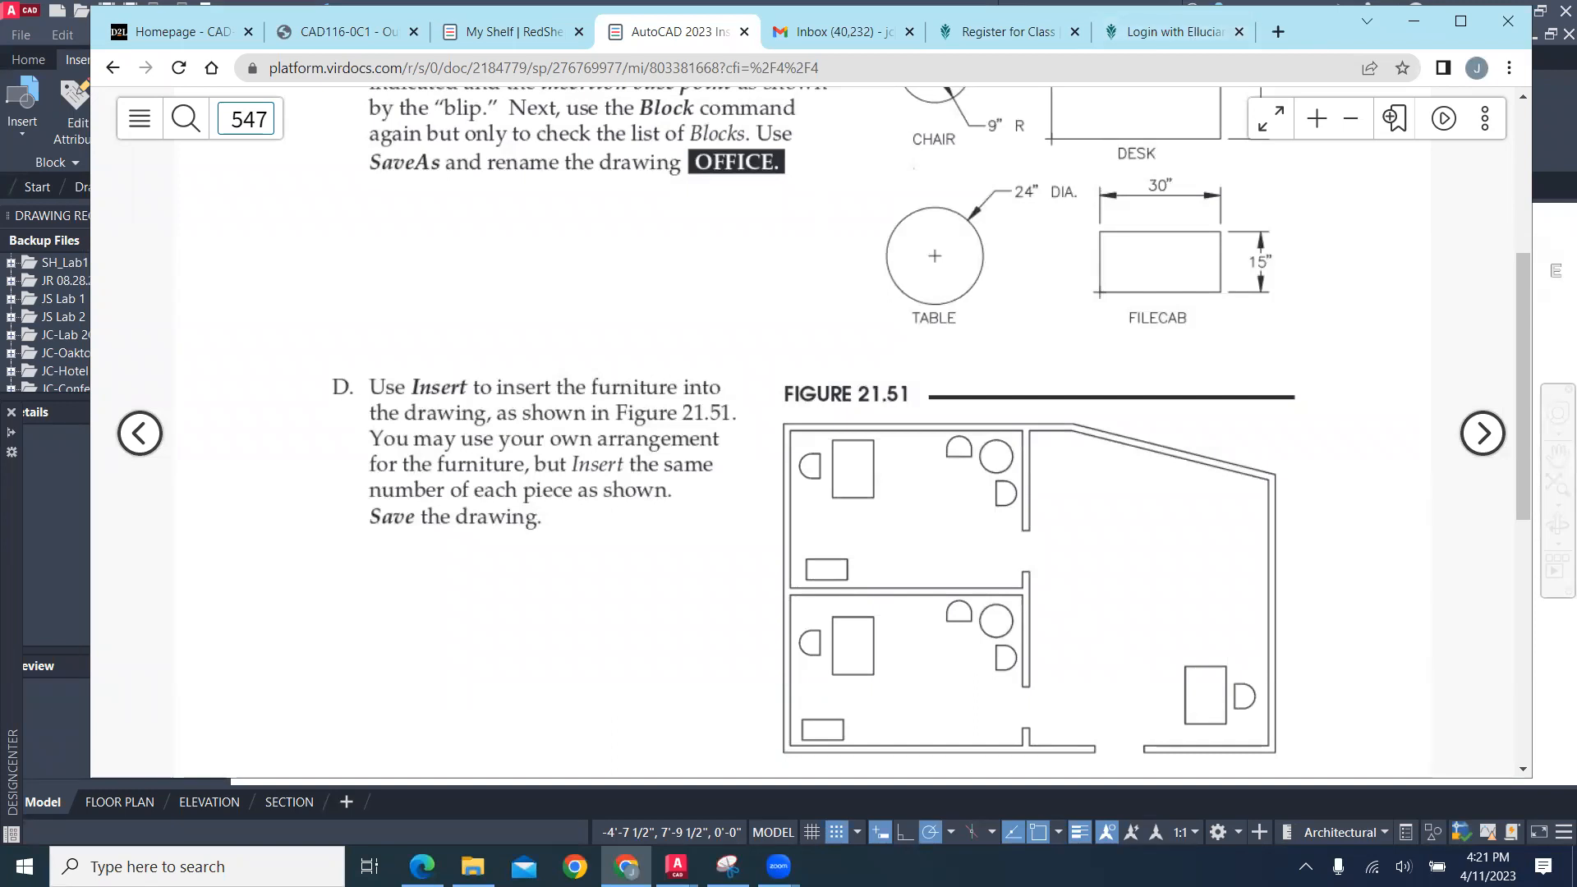
pyautogui.hotkey('alt', 'Tab')
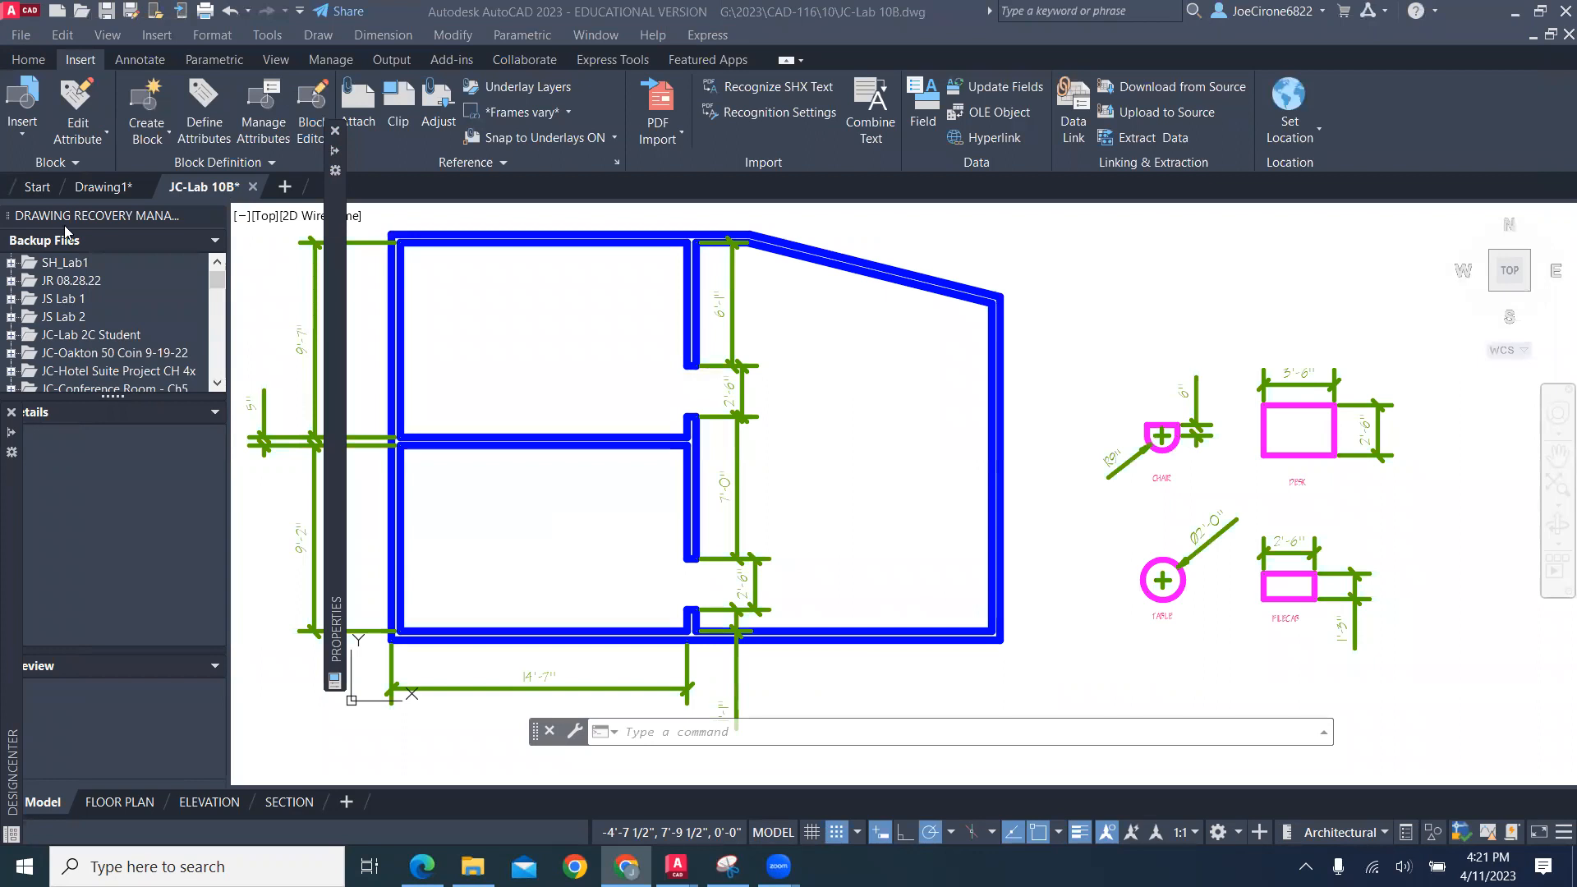
# Make layer 0 the current layer
pyautogui.click(34, 62)
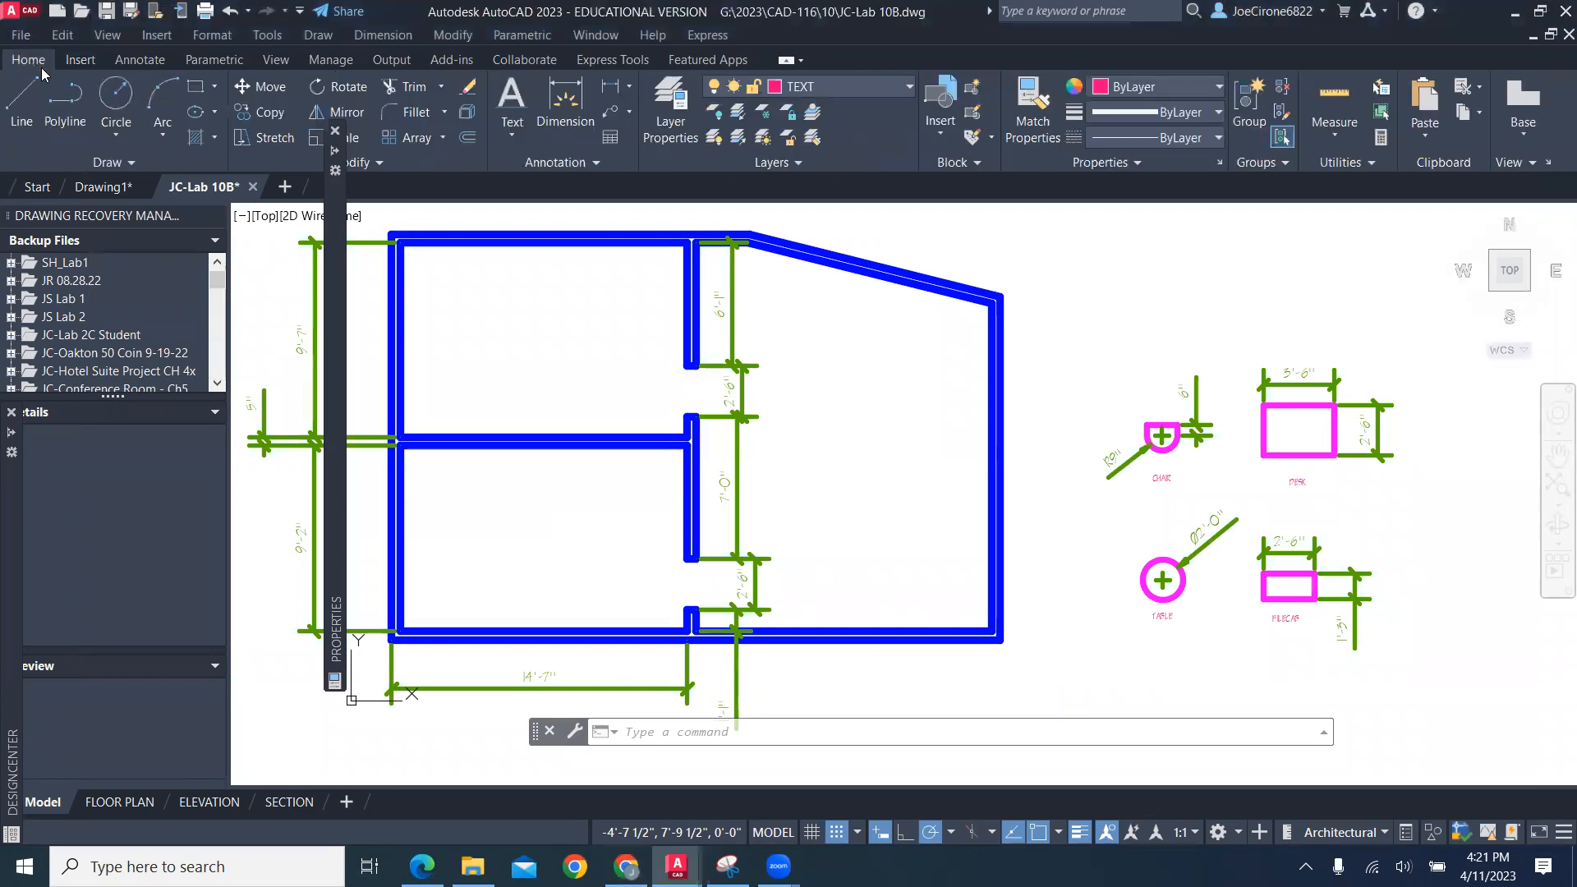
pyautogui.click(902, 91)
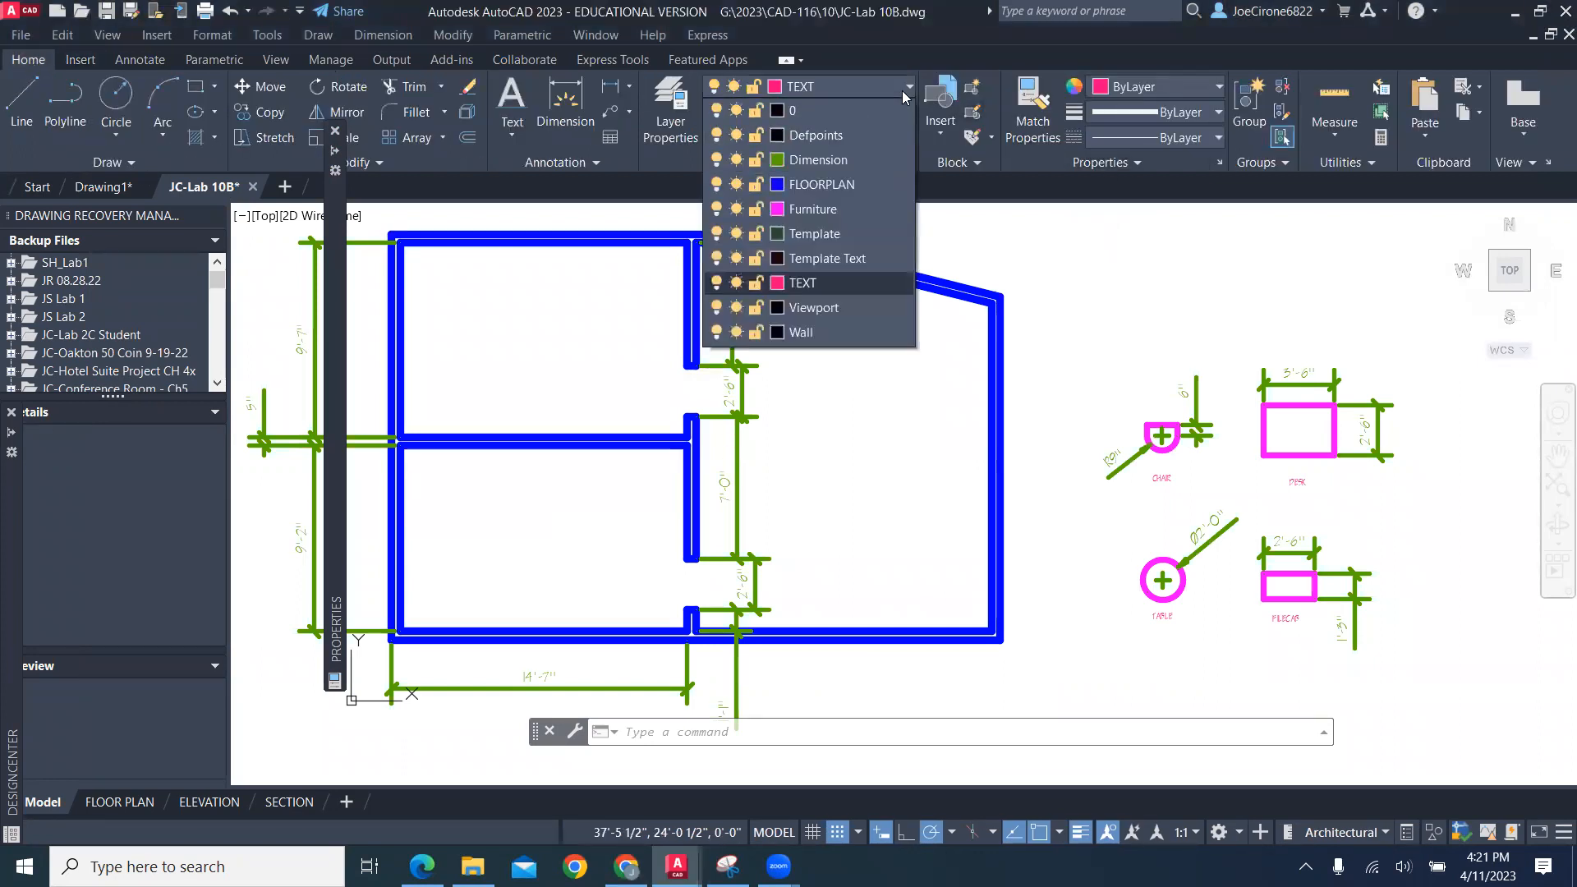
pyautogui.click(864, 119)
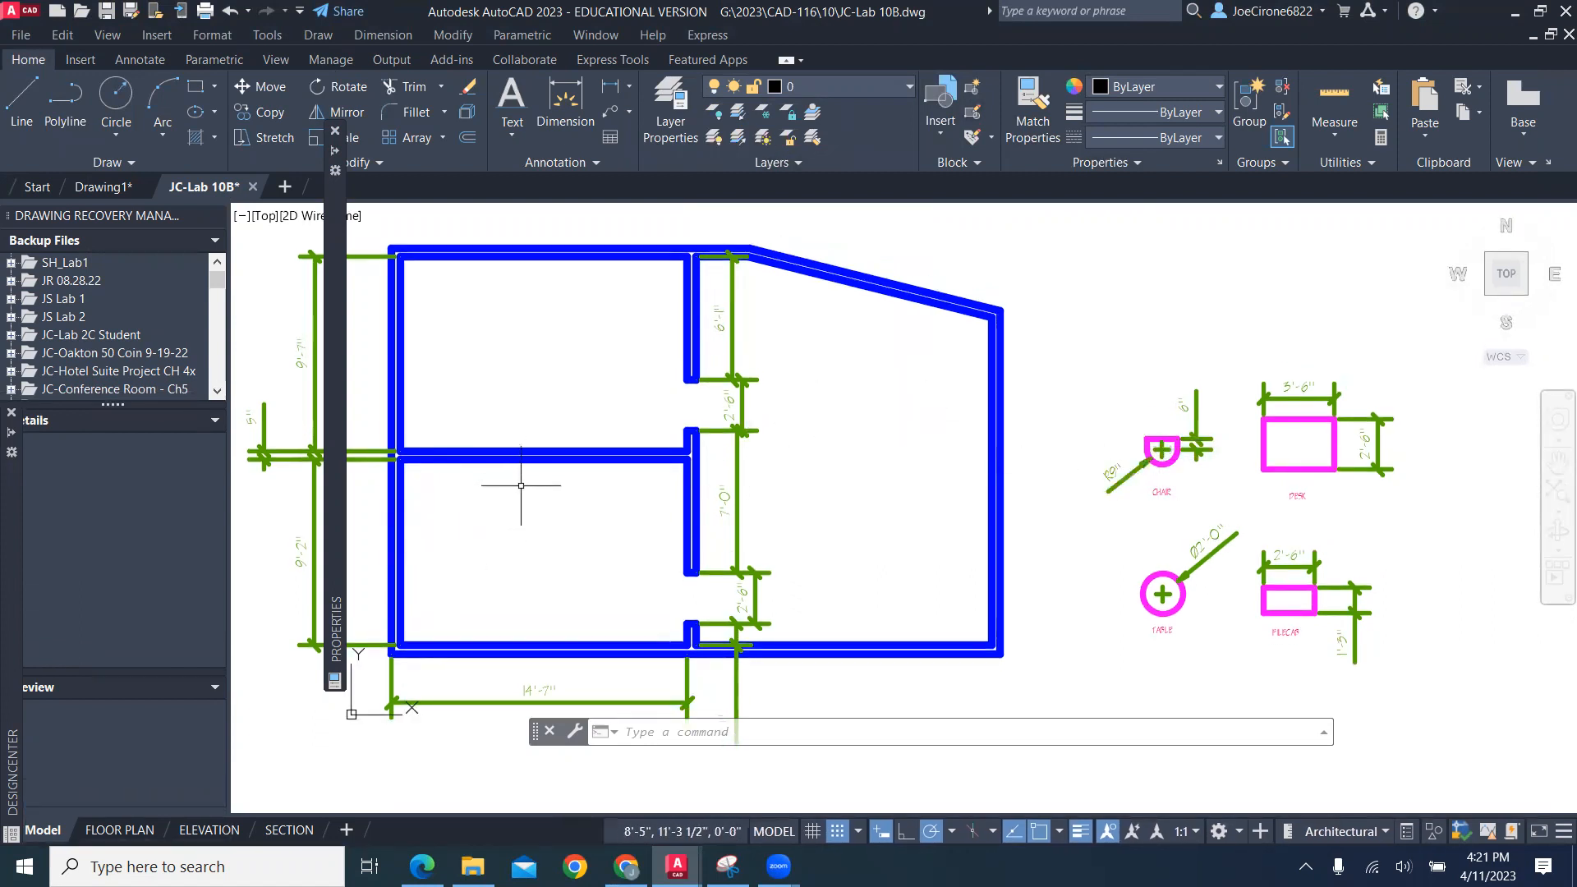
# Insert the CHAIR block near the upper-left corner of the upper-left office at scale 1 and rotation 0
pyautogui.moveTo(482, 481)
pyautogui.mouseDown(button='middle')
pyautogui.moveTo(504, 503)
pyautogui.moveTo(750, 510)
pyautogui.mouseUp(button='middle')
pyautogui.scroll(2, 741, 347)
pyautogui.scroll(2, 741, 346)
pyautogui.moveTo(740, 338)
pyautogui.mouseDown(button='middle')
pyautogui.moveTo(757, 363)
pyautogui.moveTo(742, 450)
pyautogui.mouseUp(button='middle')
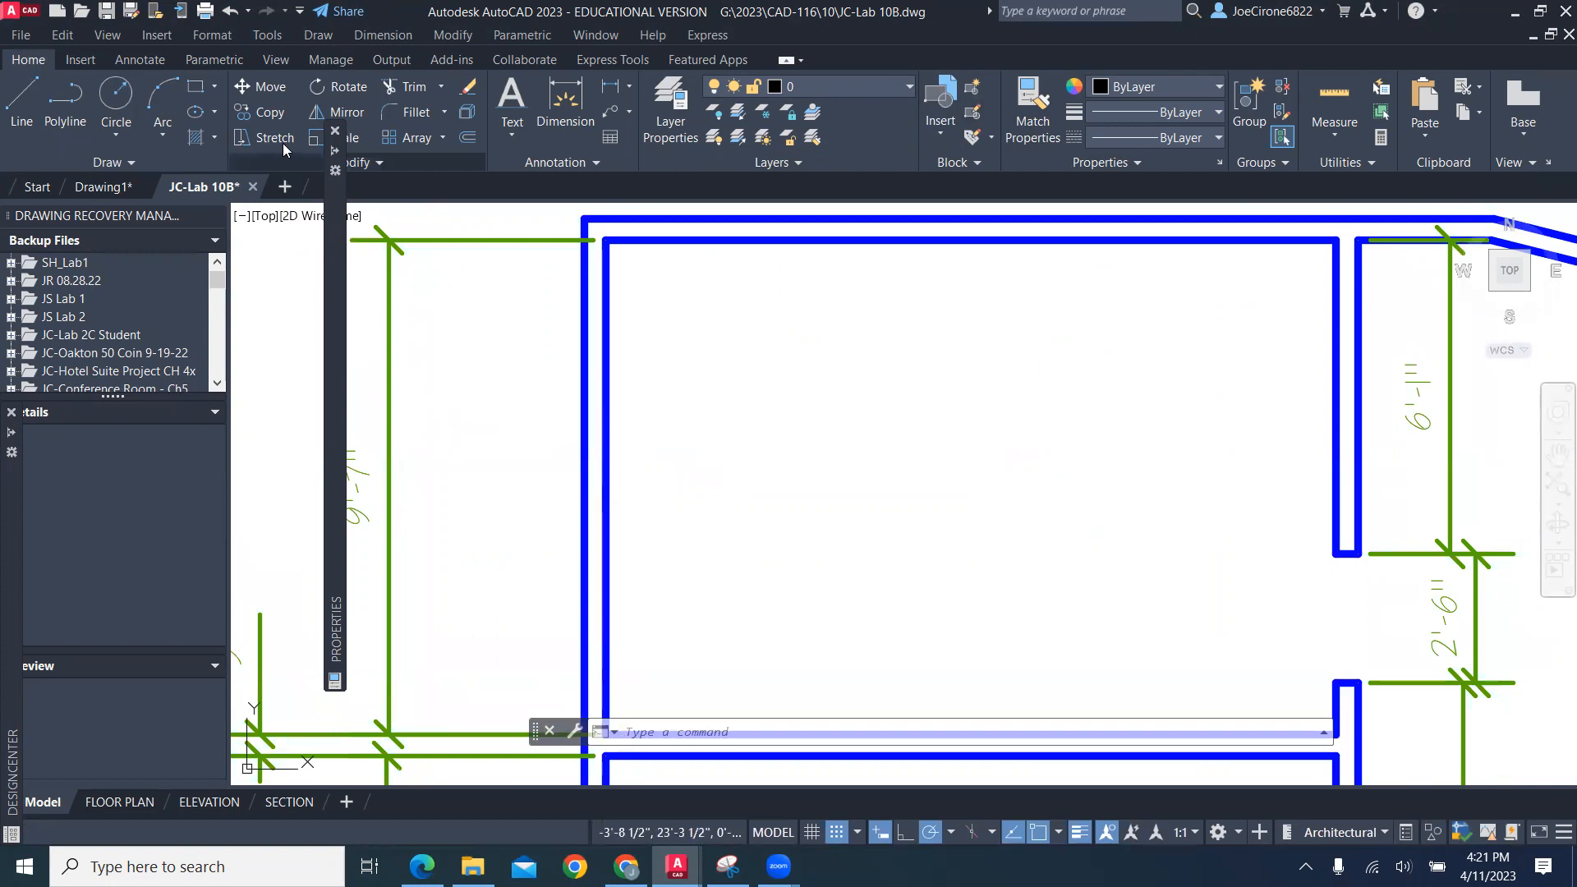
pyautogui.click(81, 59)
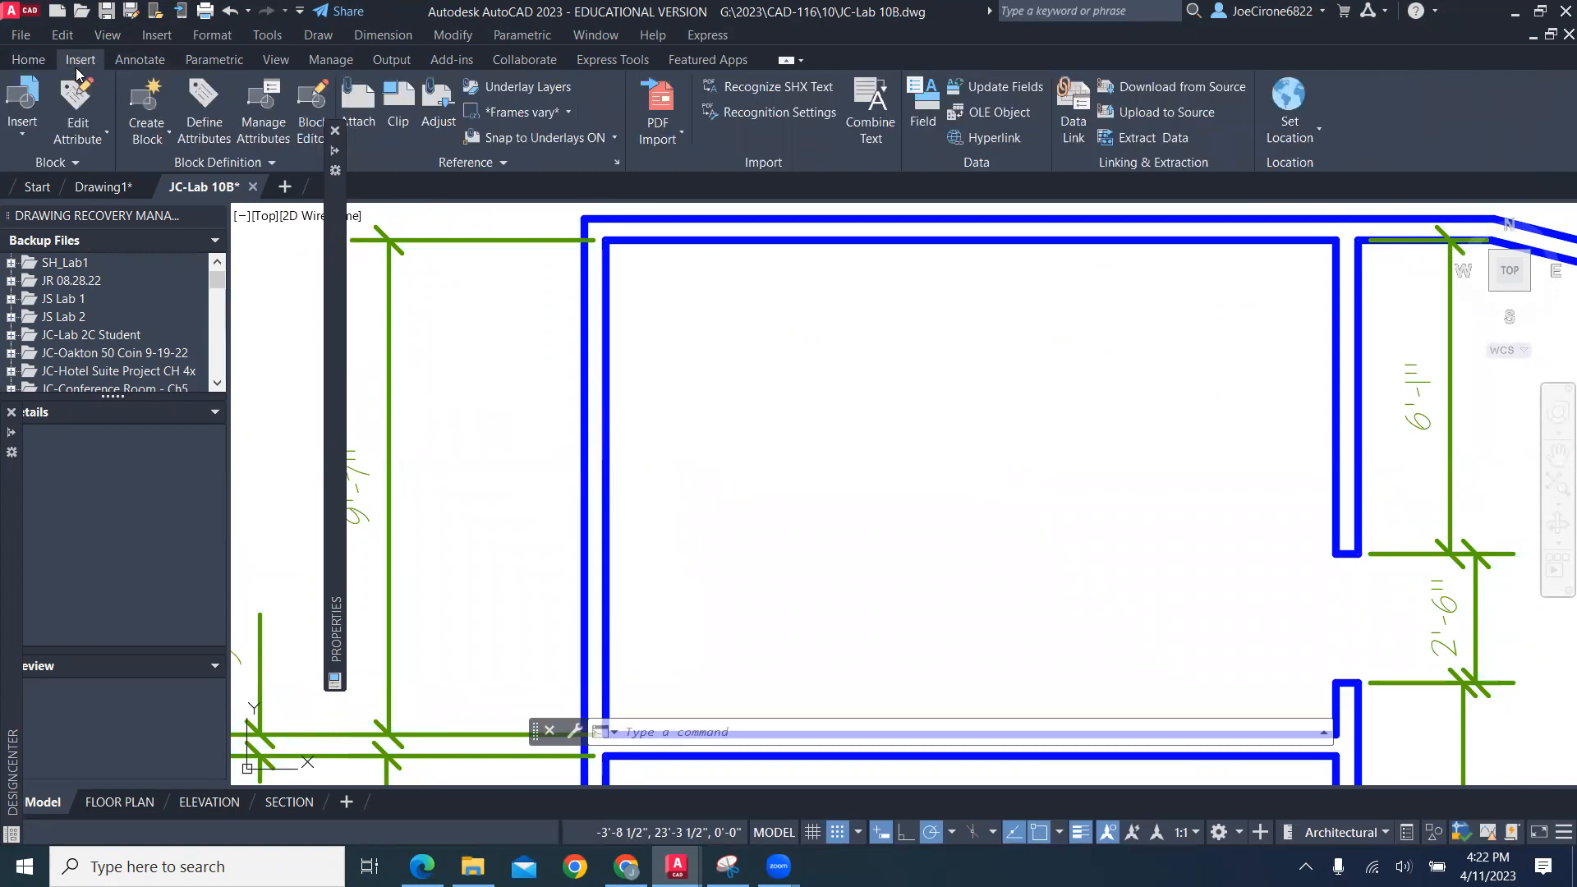
pyautogui.click(22, 134)
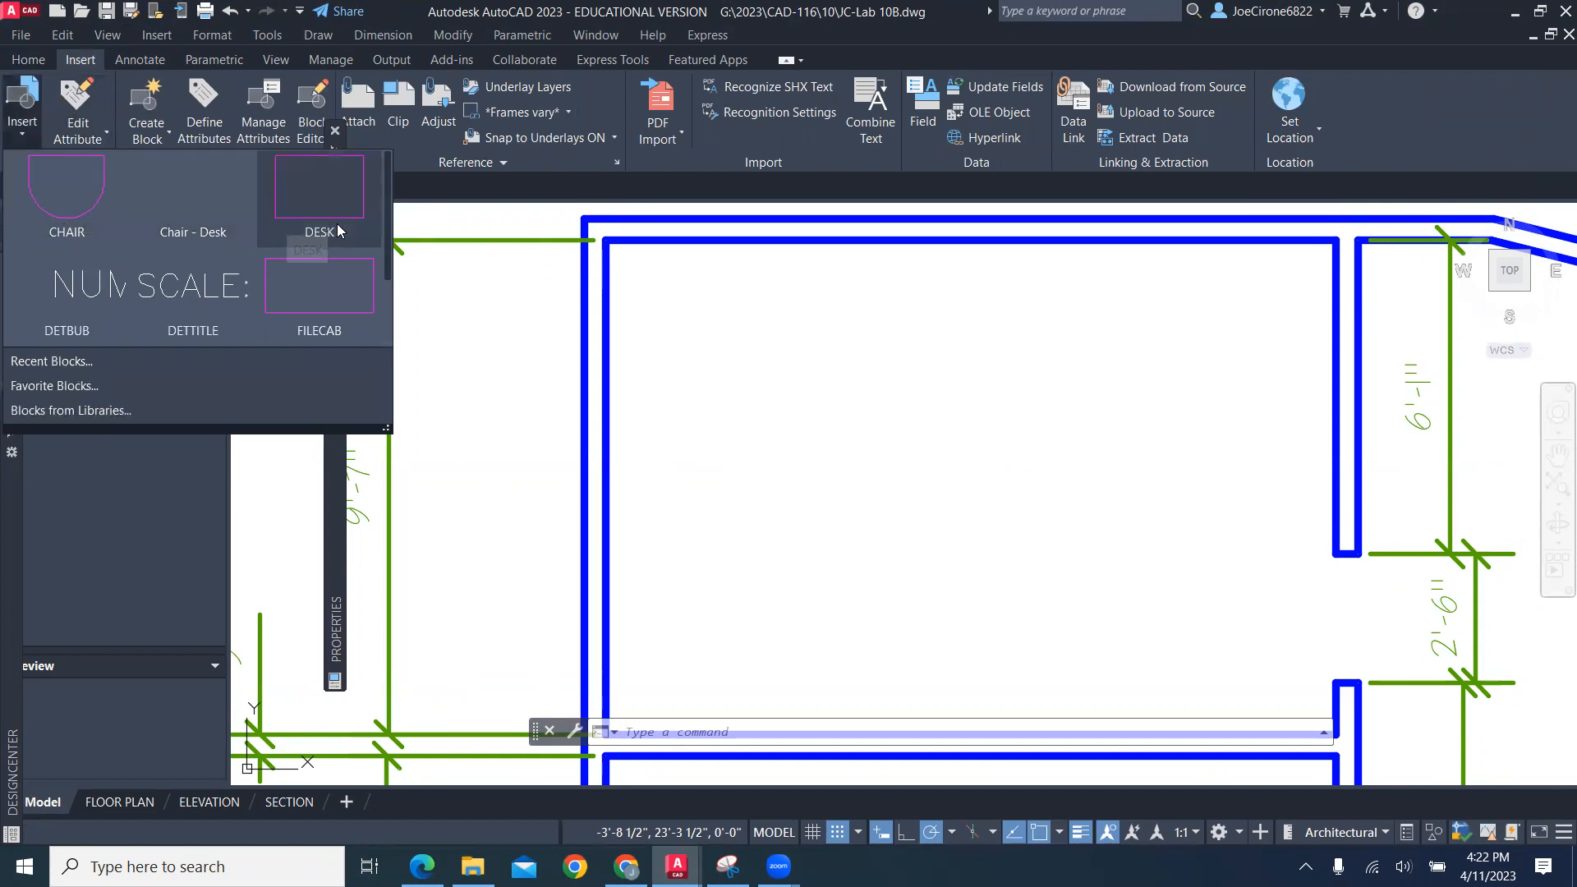
pyautogui.click(58, 205)
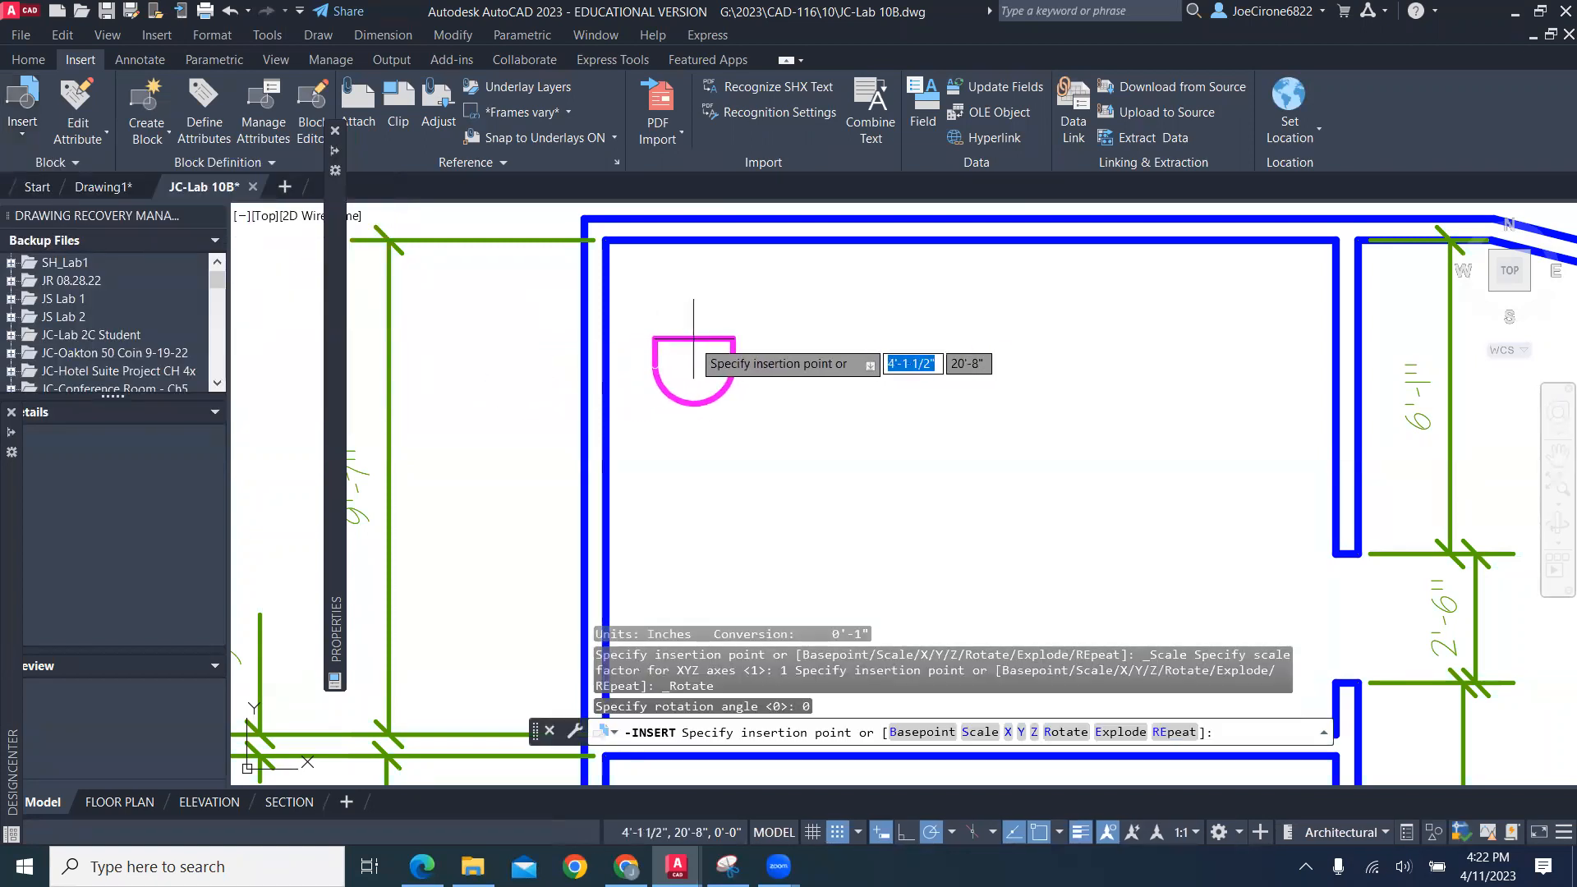
pyautogui.click(718, 383)
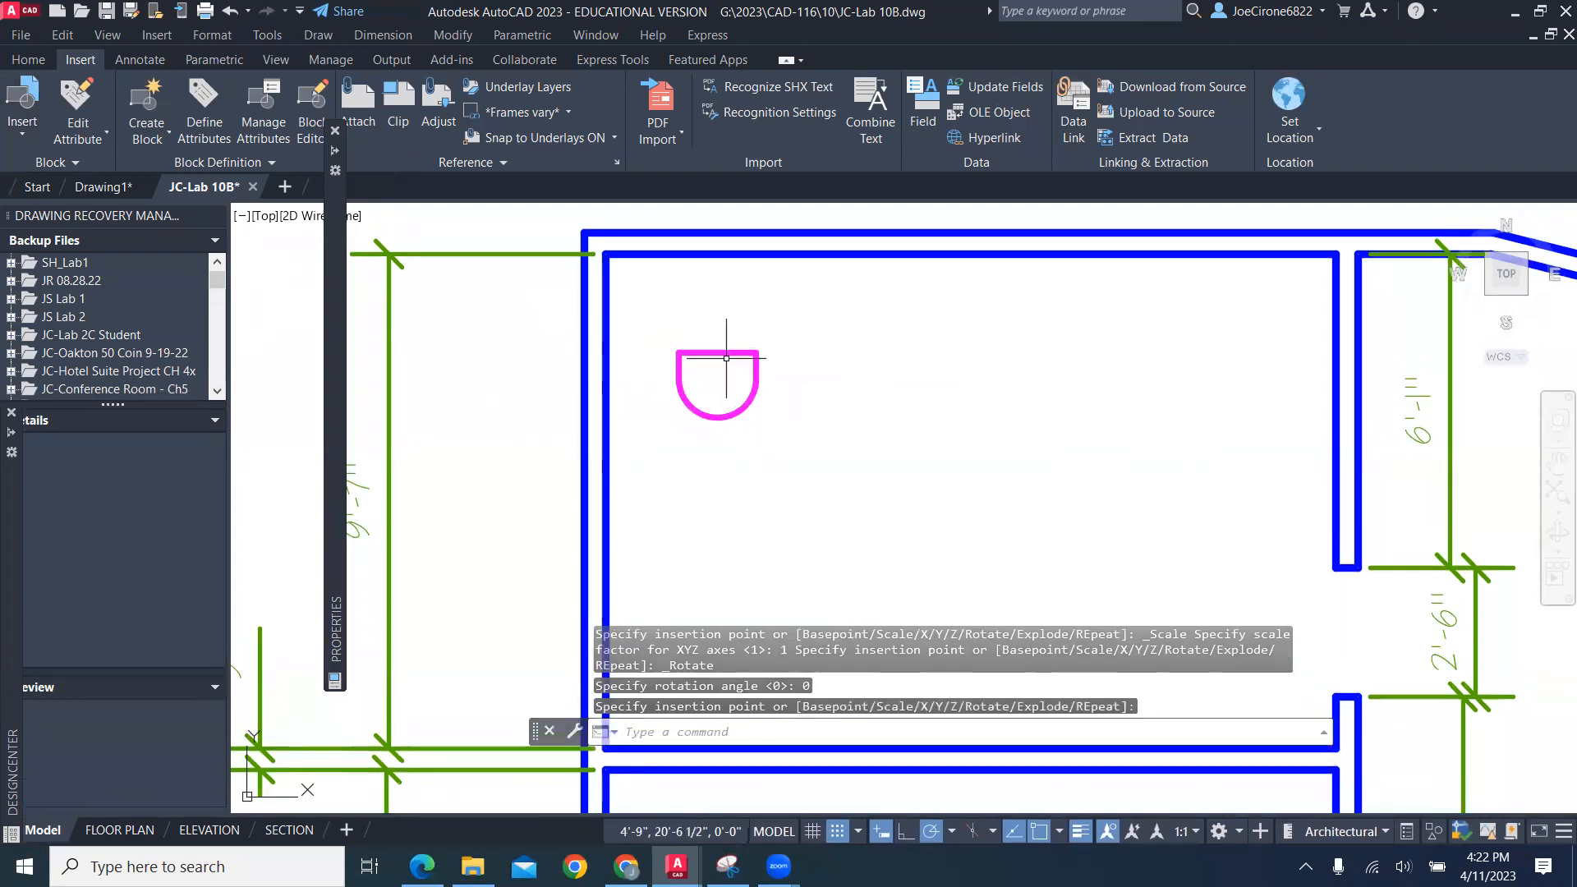
pyautogui.press('Escape')
# Rotate the inserted chair 90° clockwise about its insertion point so its curved back faces the office's left wall
pyautogui.click(717, 354)
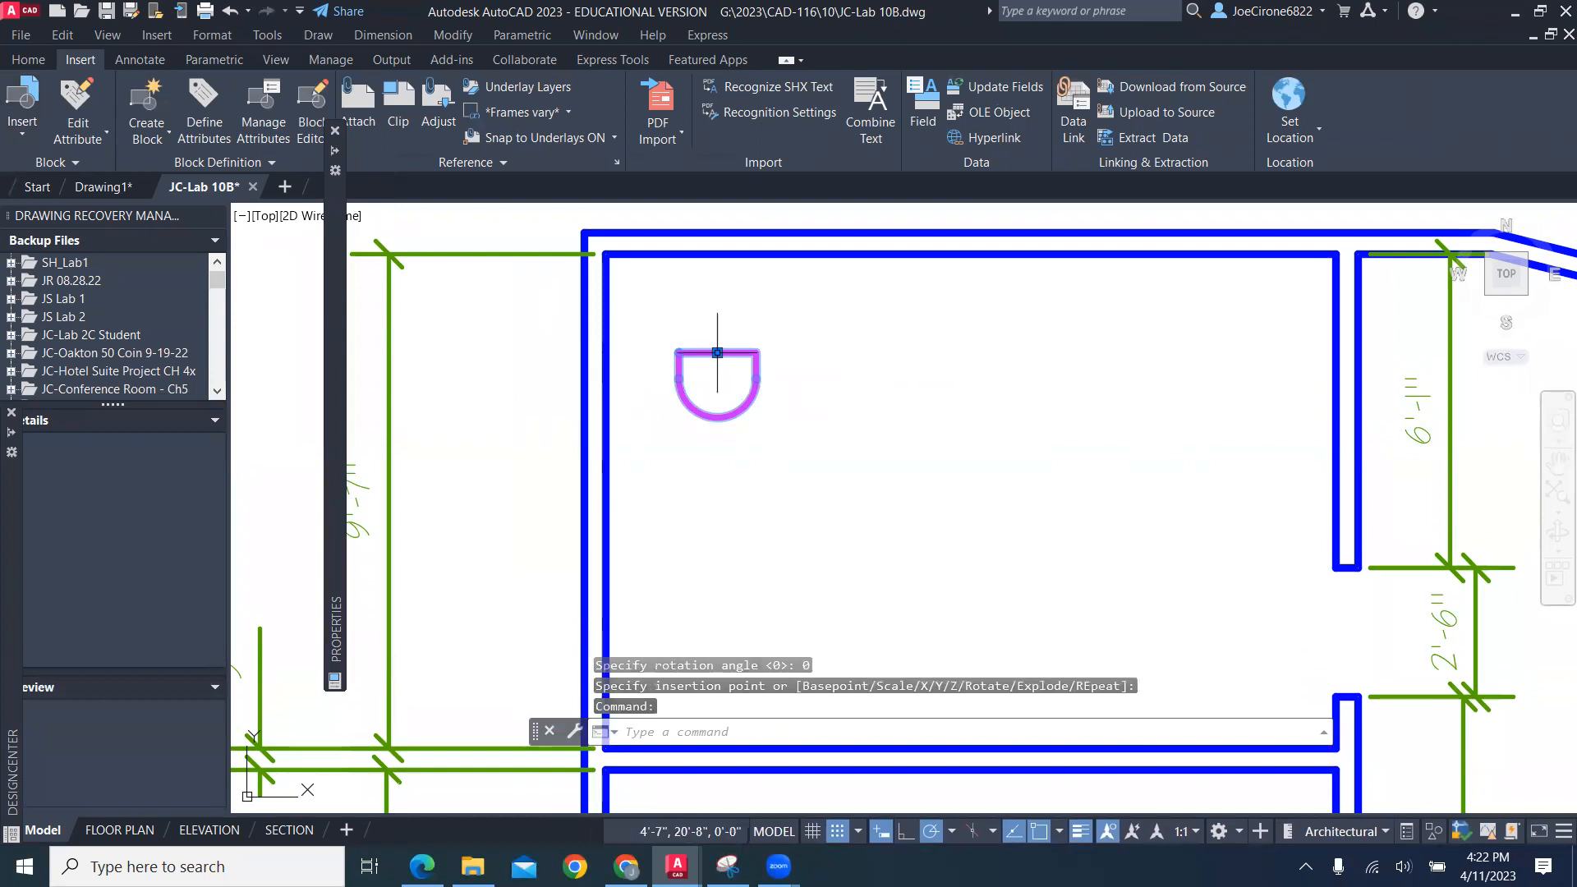
pyautogui.click(717, 353)
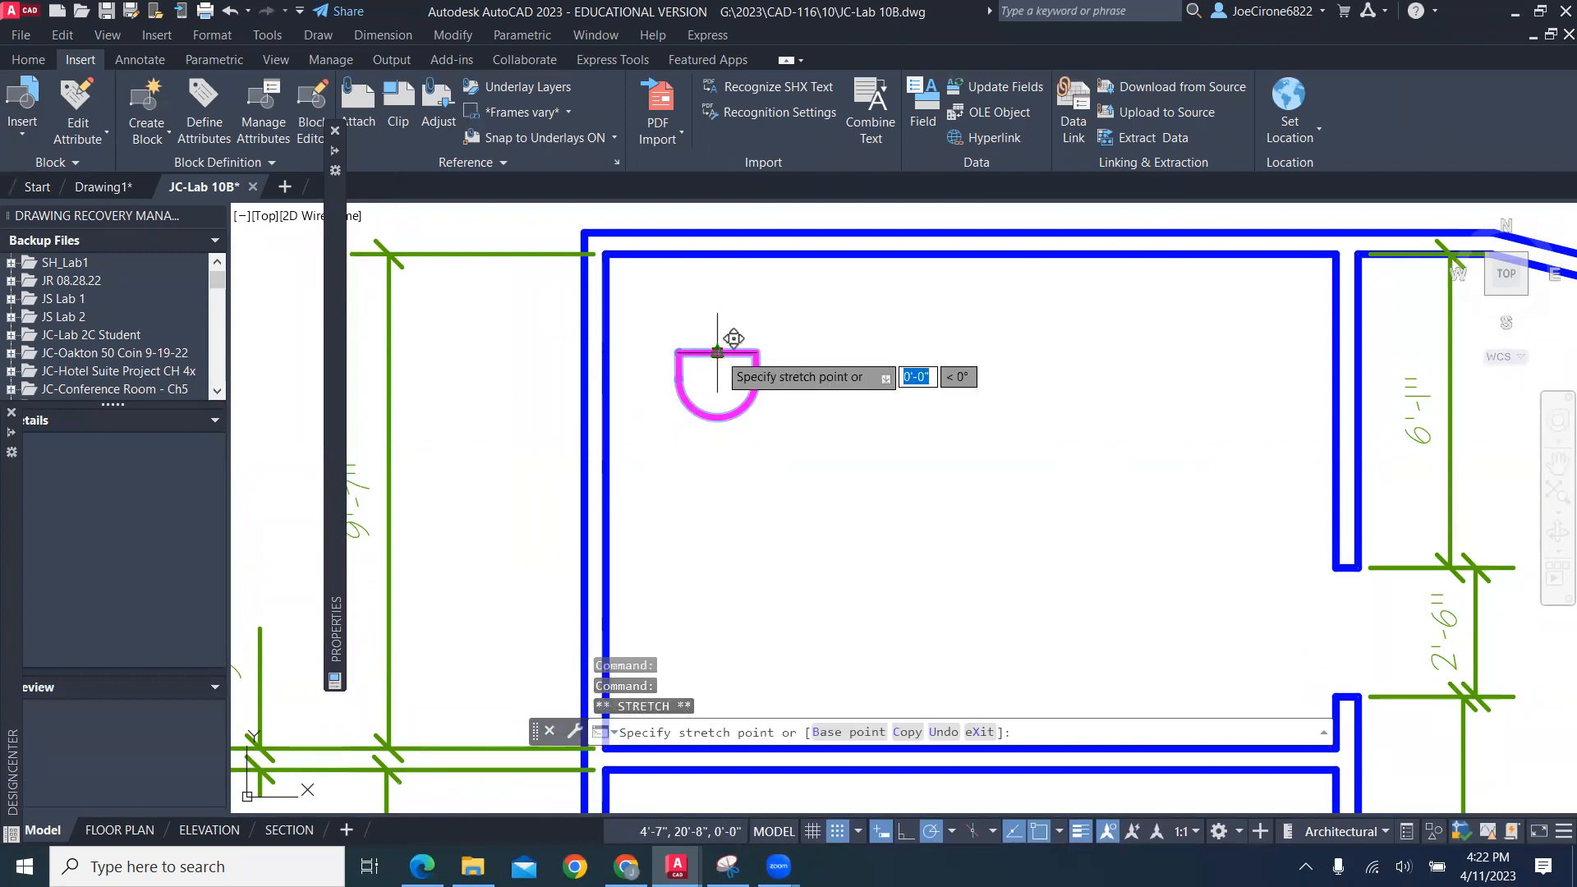
pyautogui.press('space')
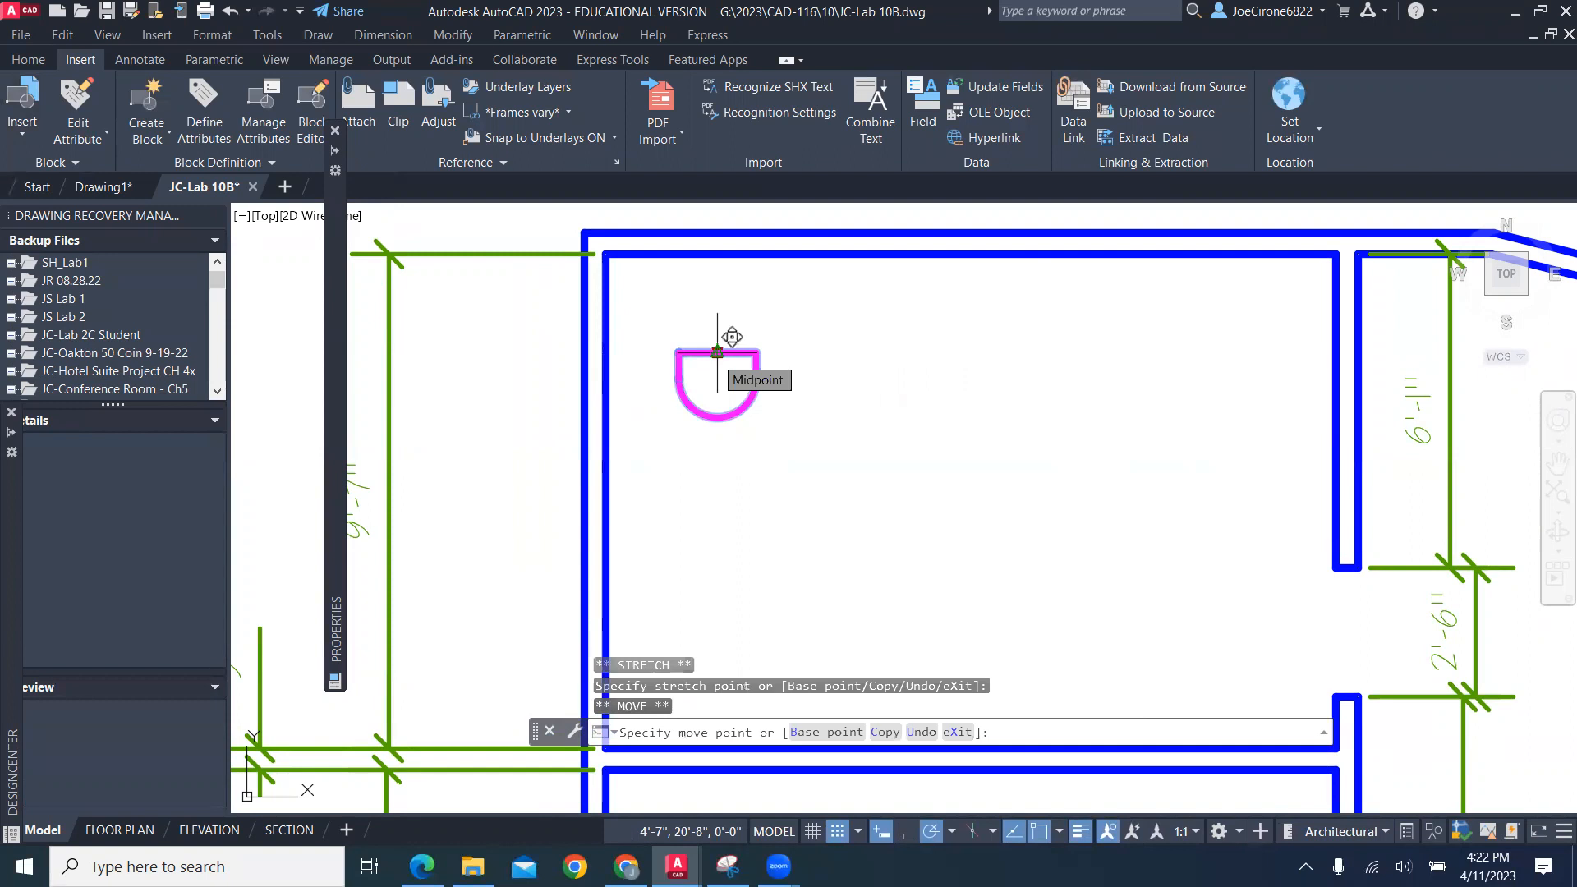
pyautogui.press('space')
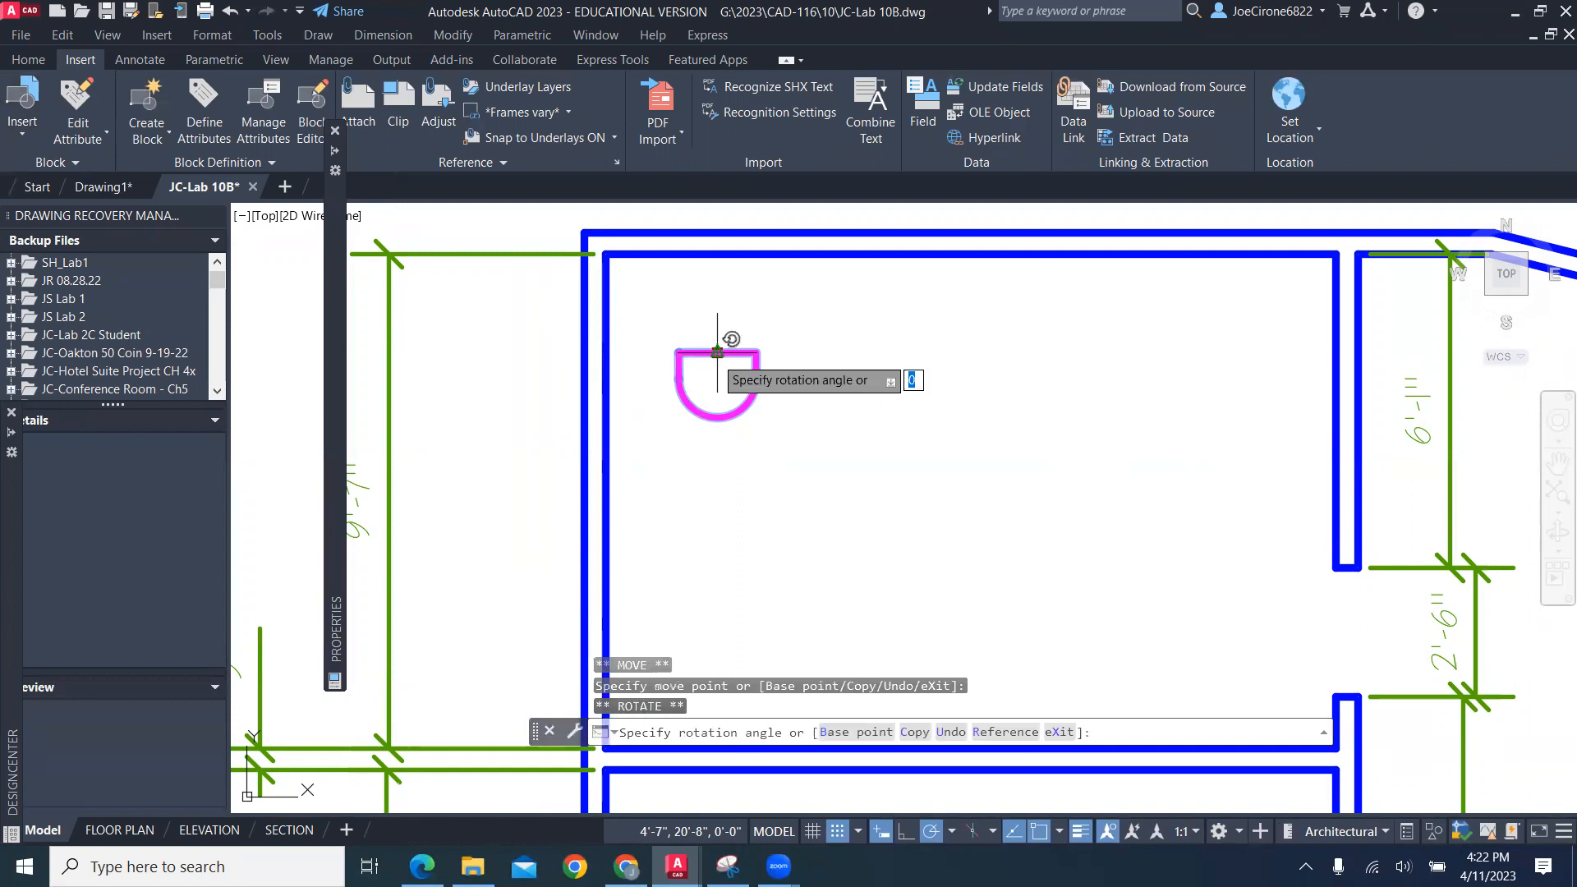
pyautogui.click(714, 476)
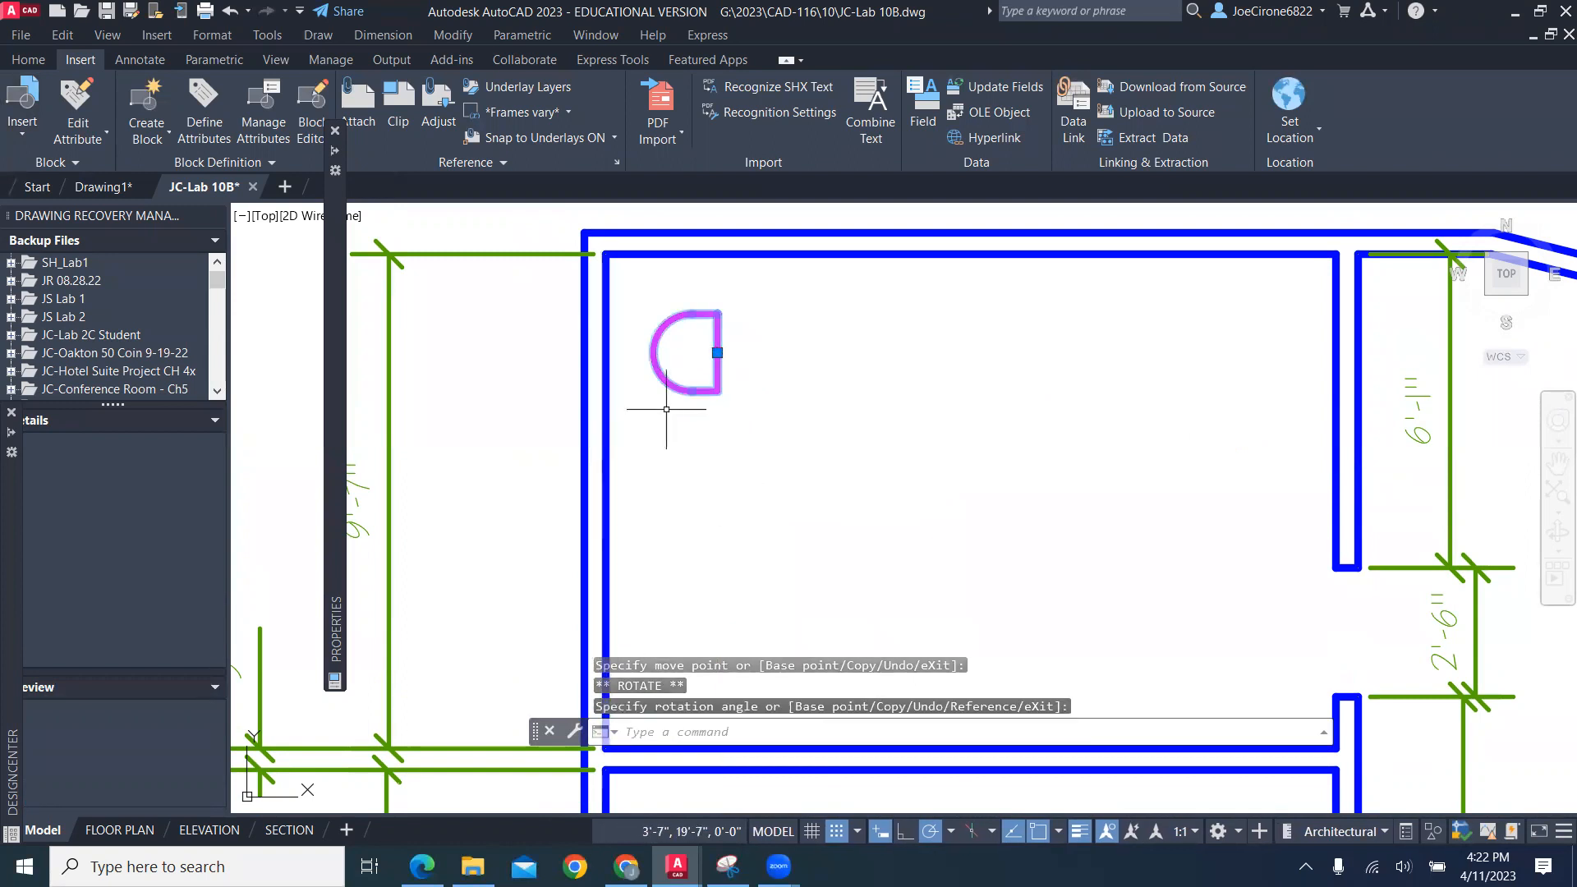
pyautogui.press('Escape')
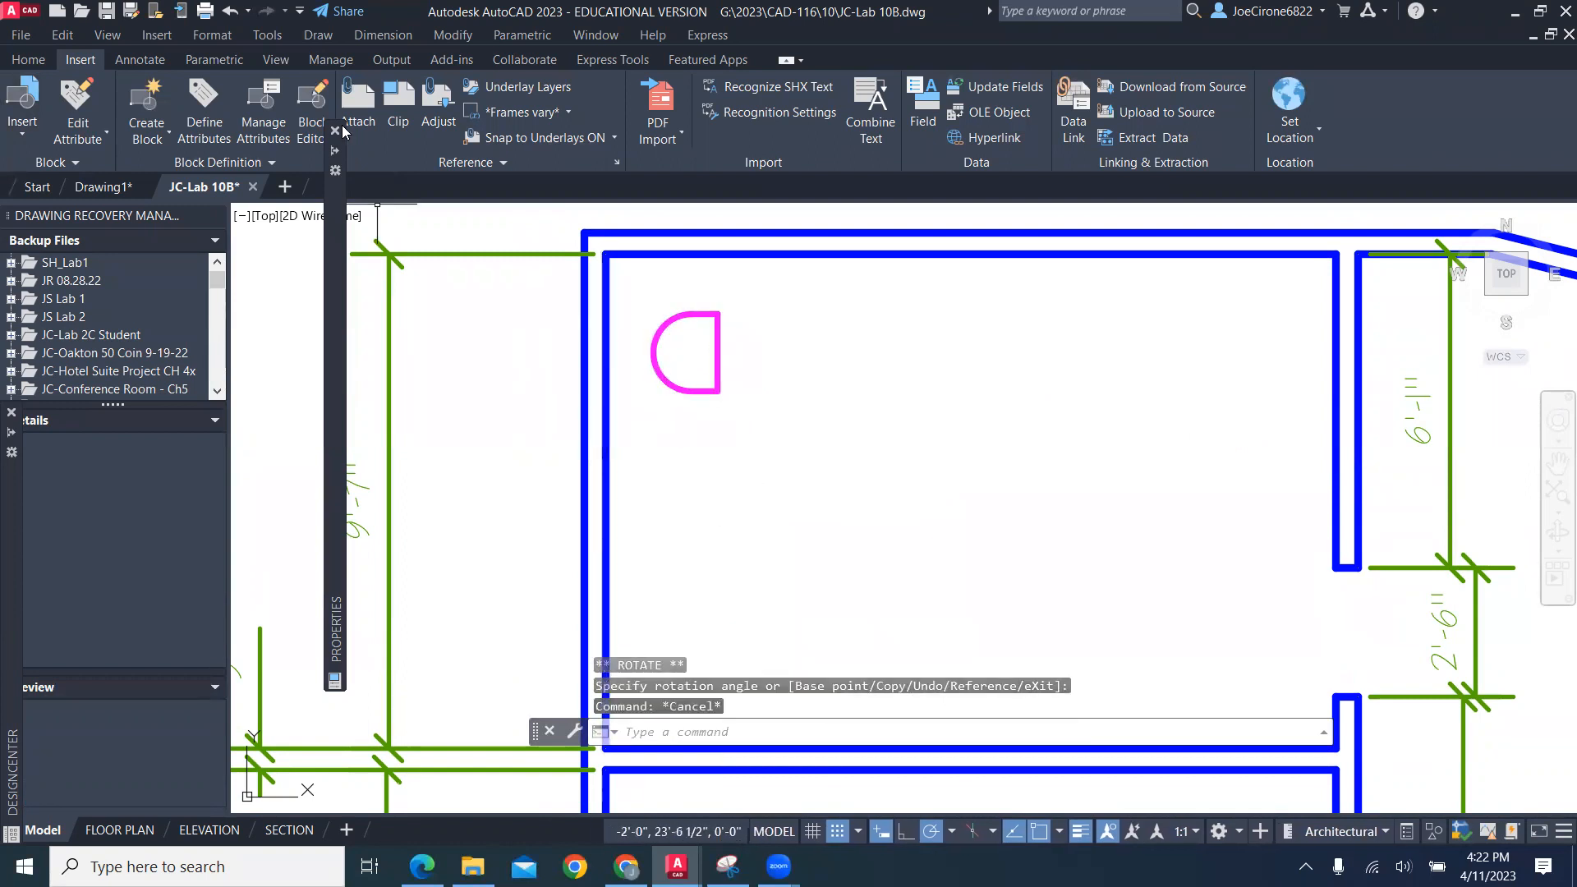
# Try inserting the DESK block to the right of the chair in the upper-left office, and erase that inserted desk
pyautogui.click(25, 140)
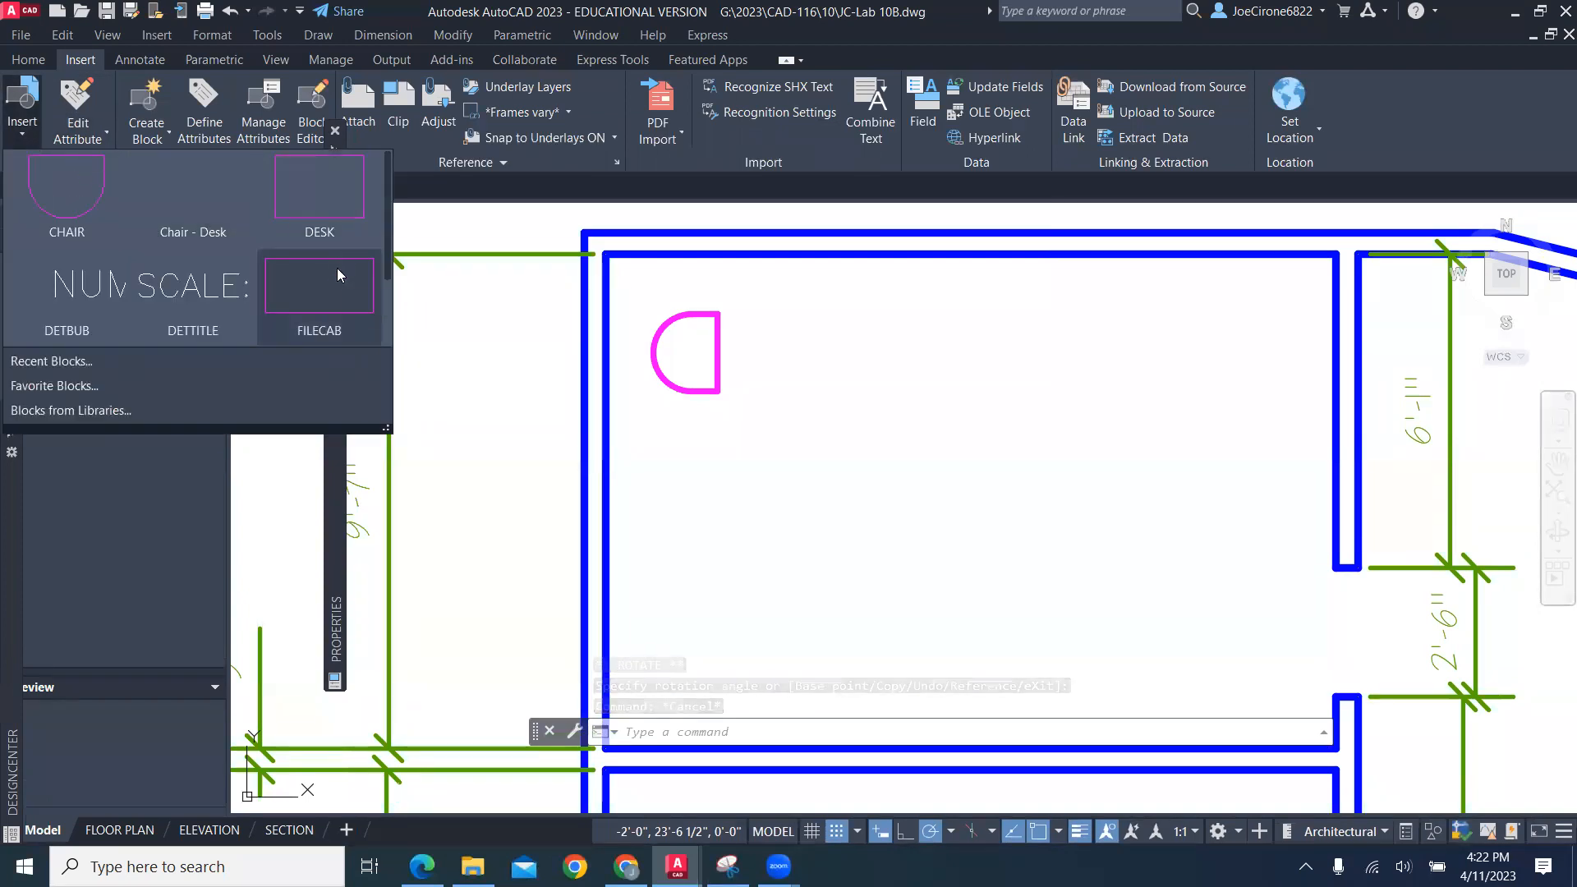
pyautogui.click(337, 272)
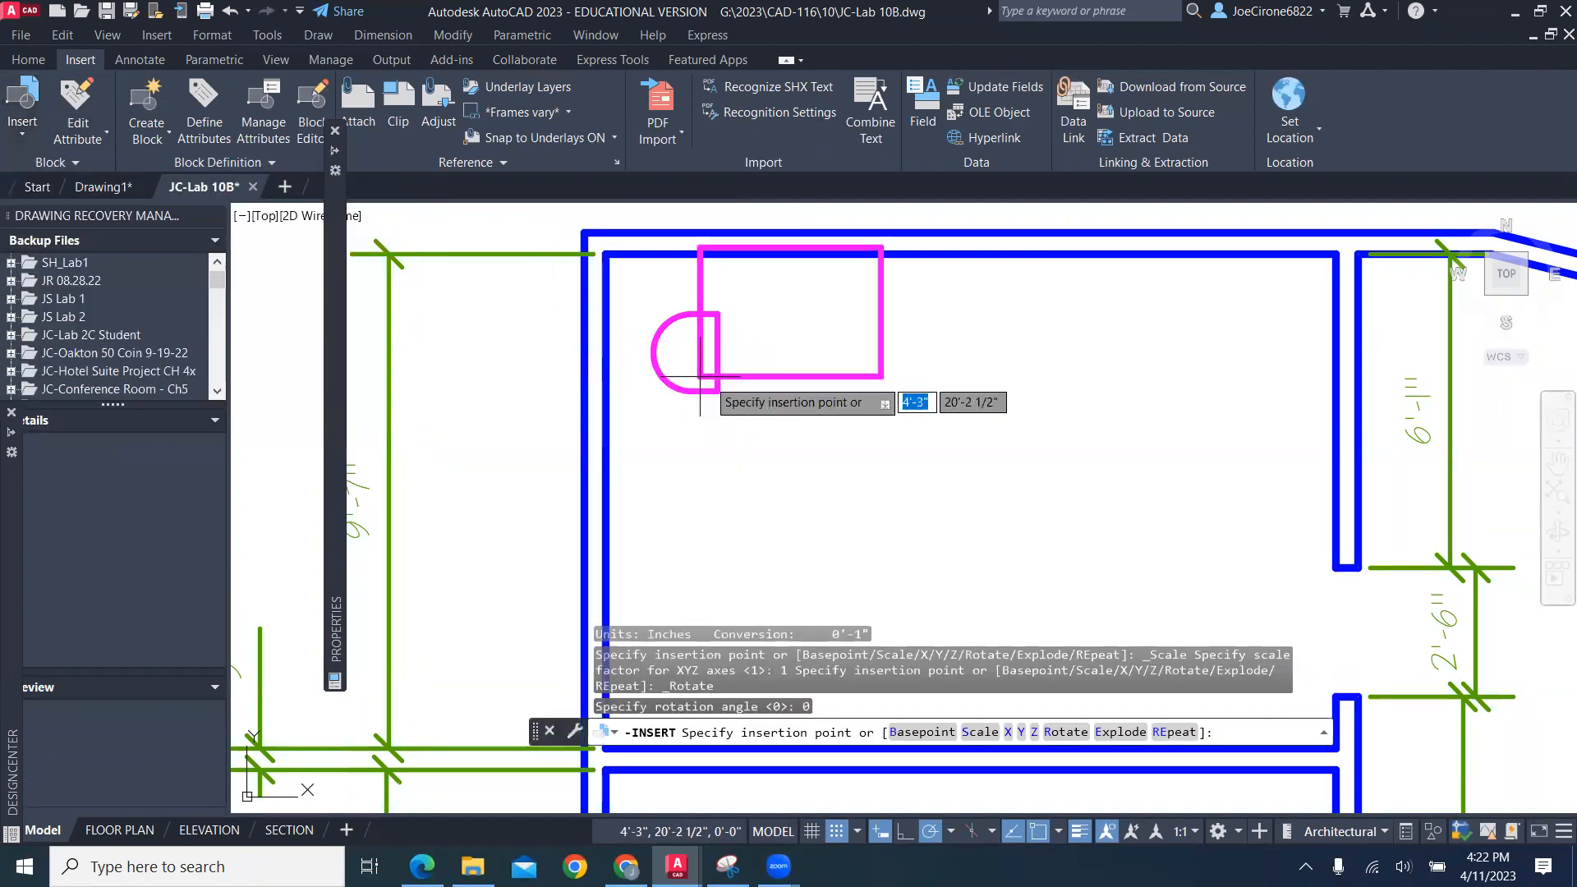
pyautogui.click(779, 358)
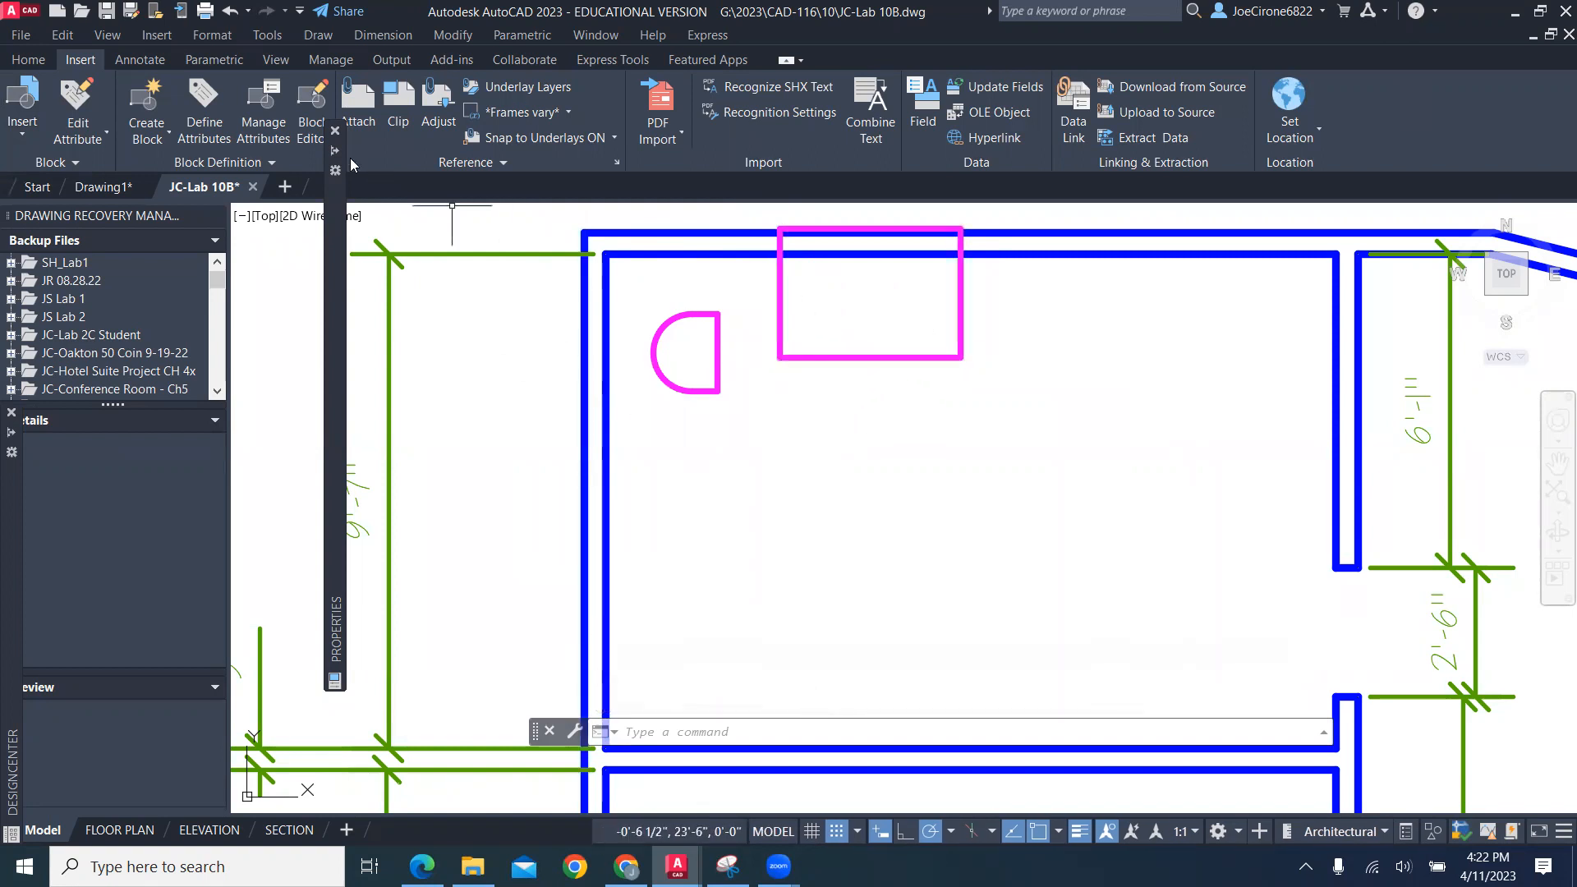
pyautogui.click(851, 363)
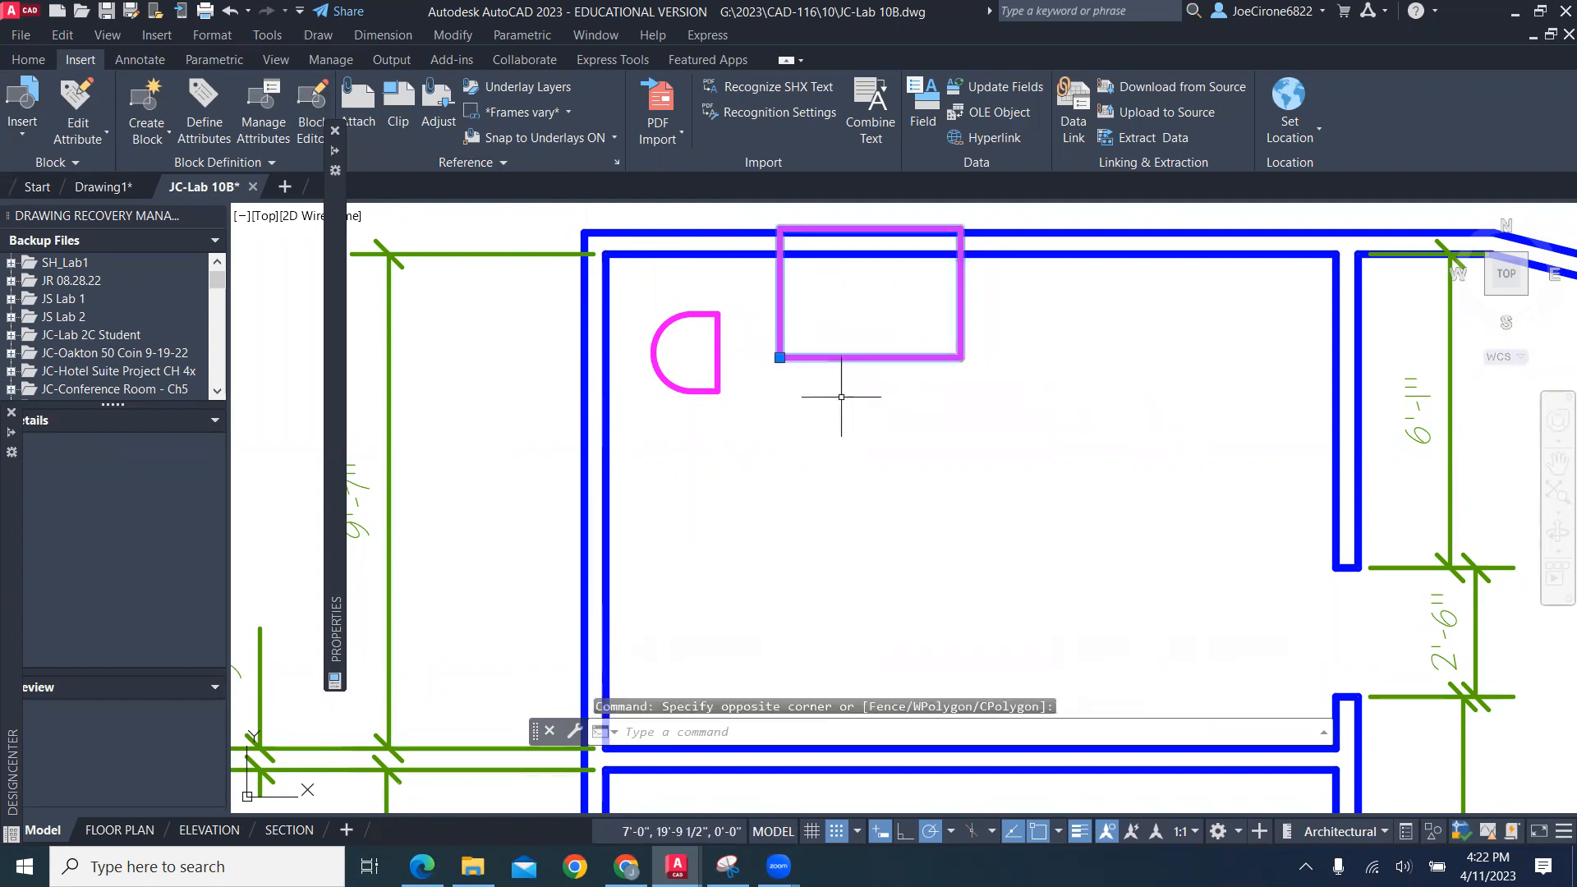
pyautogui.press('Delete')
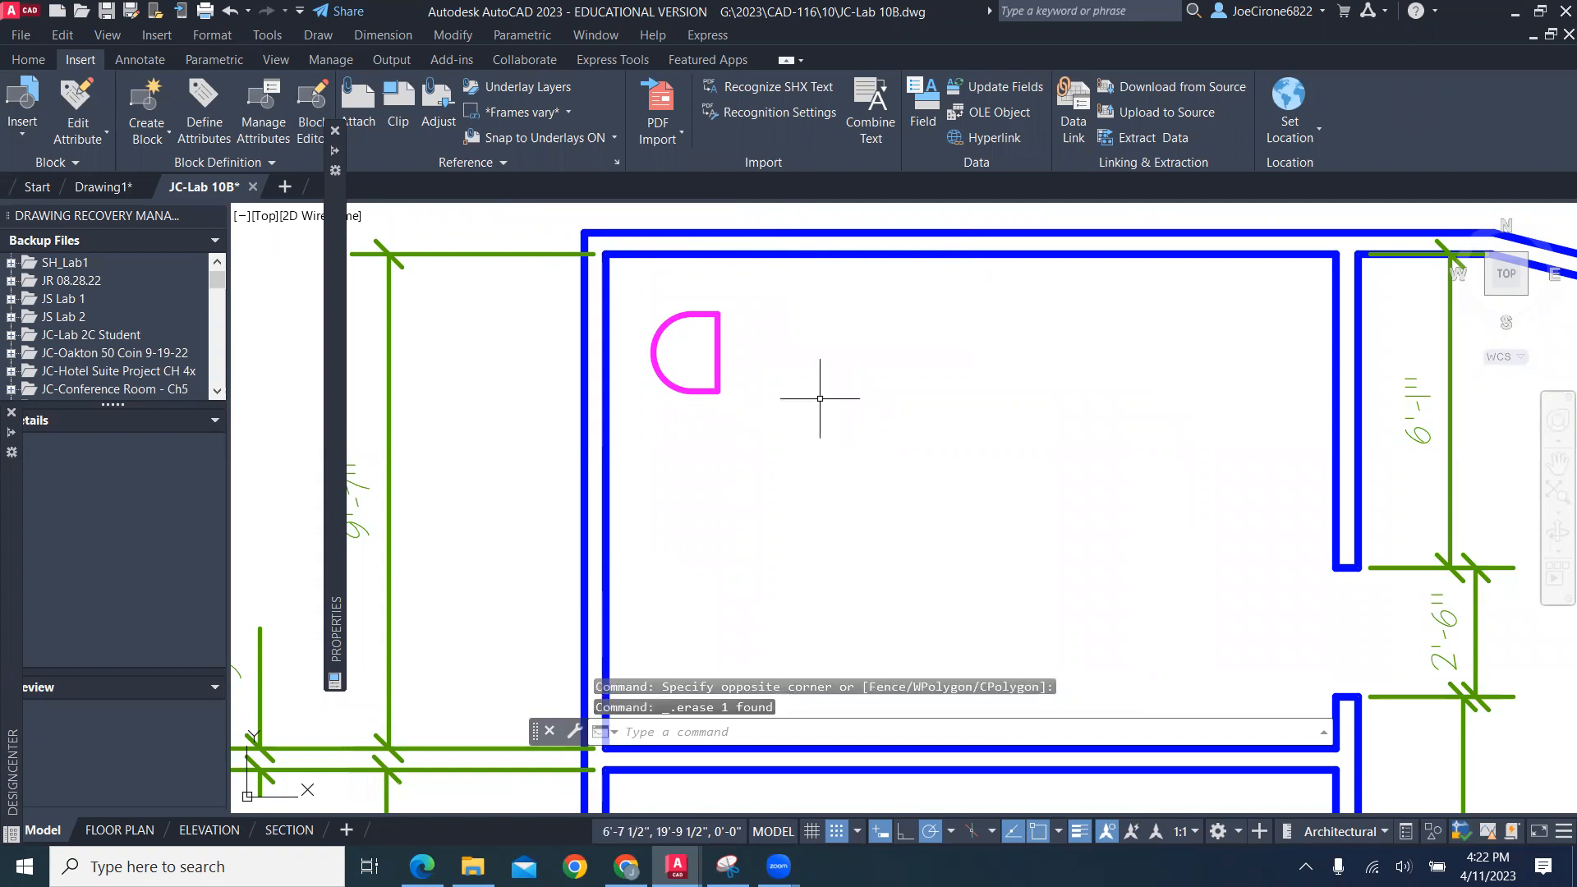
pyautogui.scroll(-2, 1183, 457)
pyautogui.moveTo(1207, 457)
pyautogui.mouseDown(button='middle')
pyautogui.moveTo(984, 448)
pyautogui.moveTo(106, 605)
pyautogui.mouseUp(button='middle')
pyautogui.moveTo(534, 530)
pyautogui.mouseDown(button='middle')
pyautogui.moveTo(534, 546)
pyautogui.moveTo(581, 279)
pyautogui.mouseUp(button='middle')
pyautogui.scroll(4, 746, 524)
pyautogui.moveTo(818, 427); pyautogui.dragTo(698, 483, button='middle')
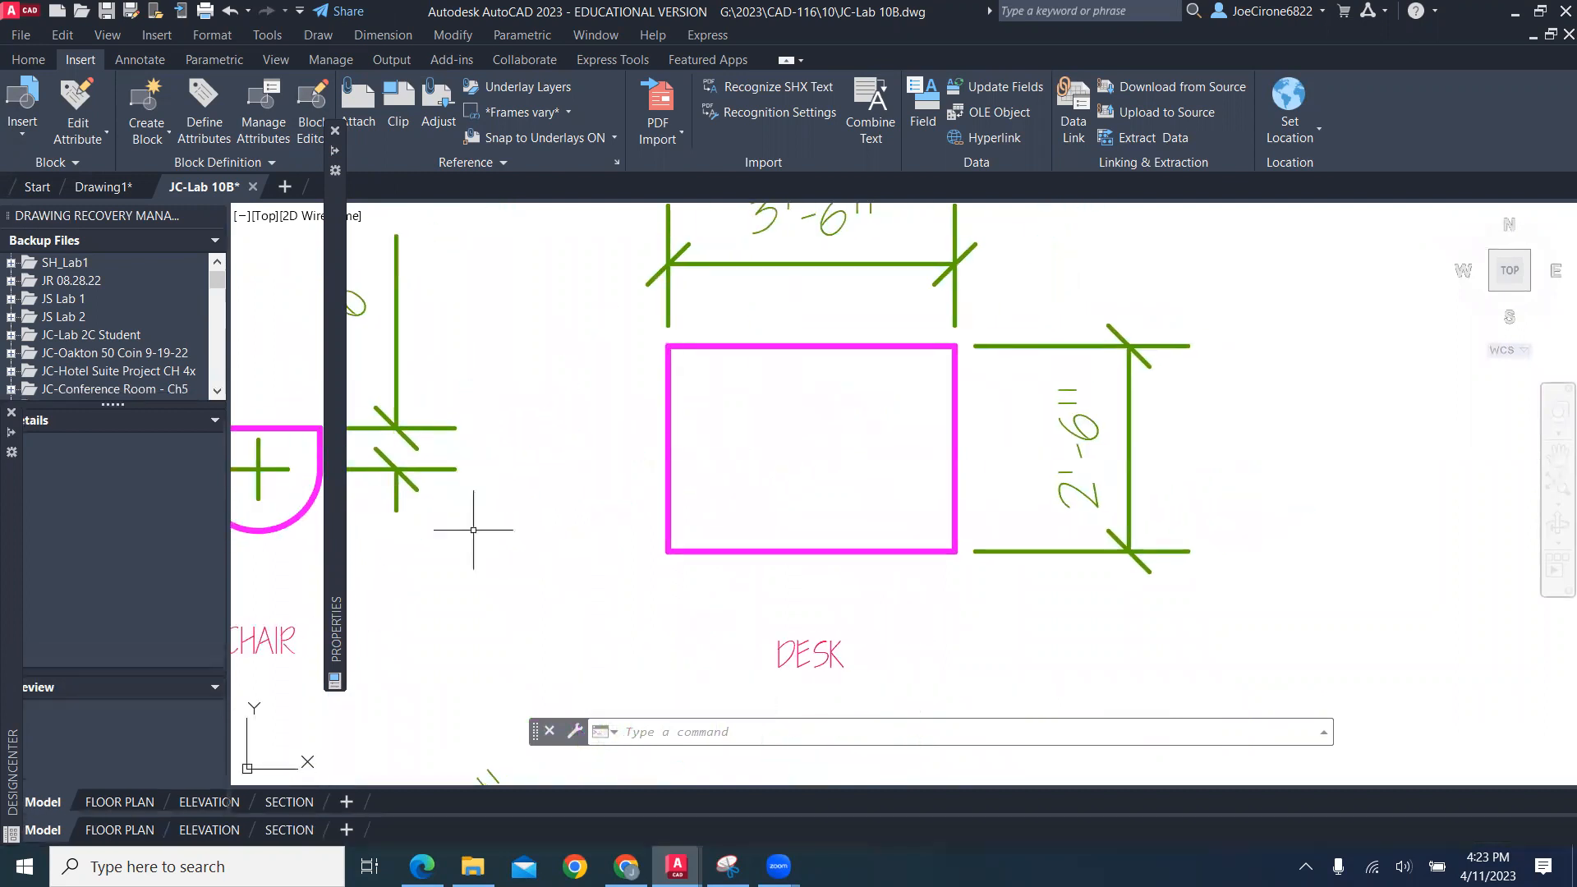
pyautogui.click(167, 134)
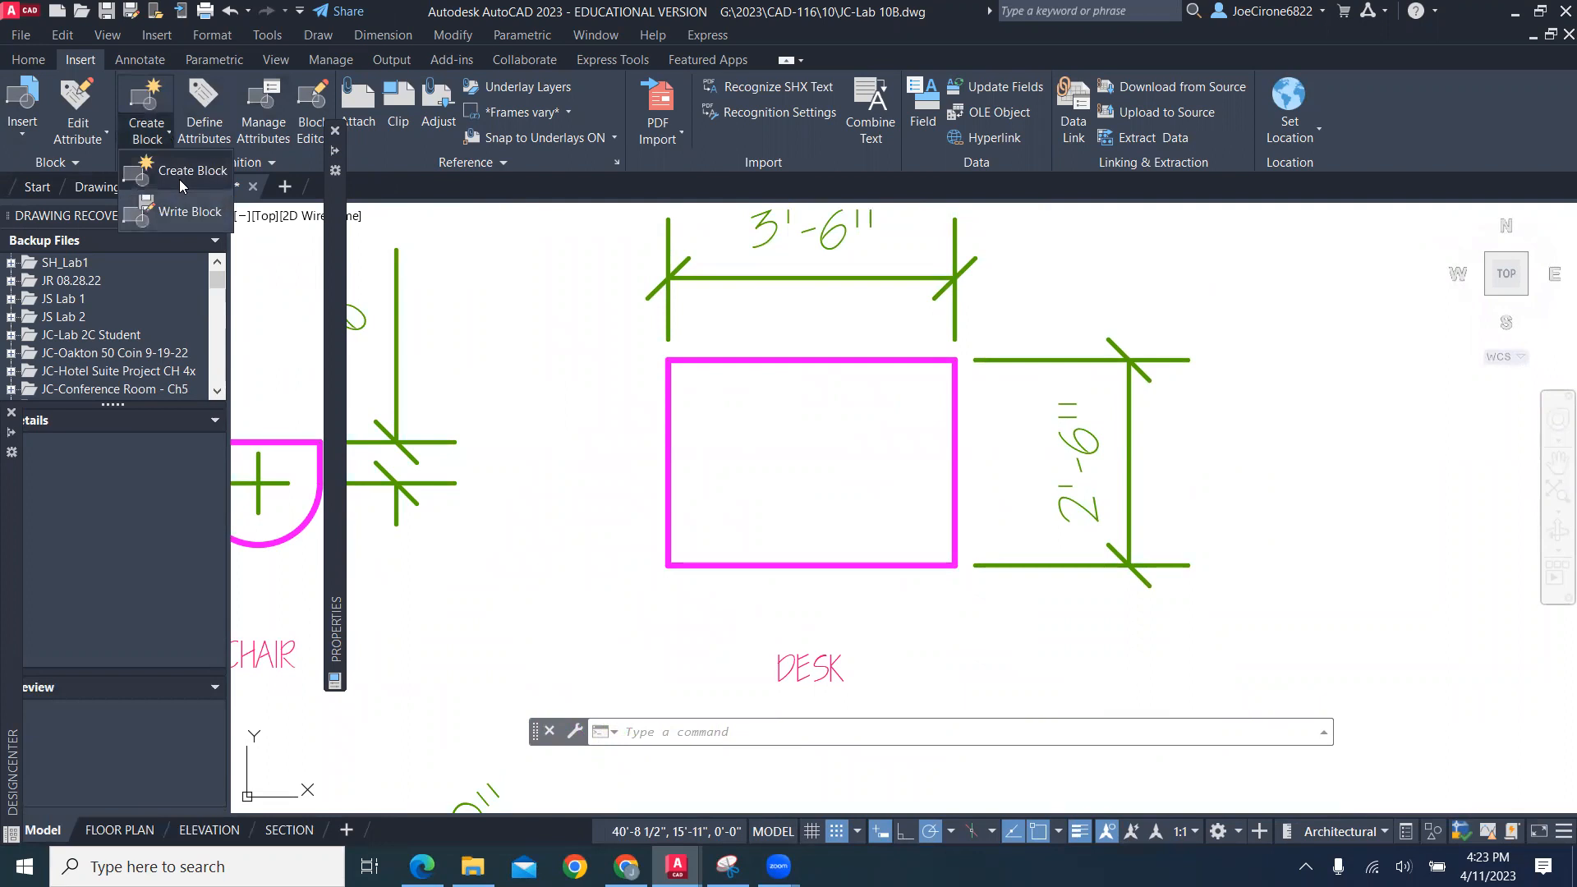
pyautogui.click(179, 173)
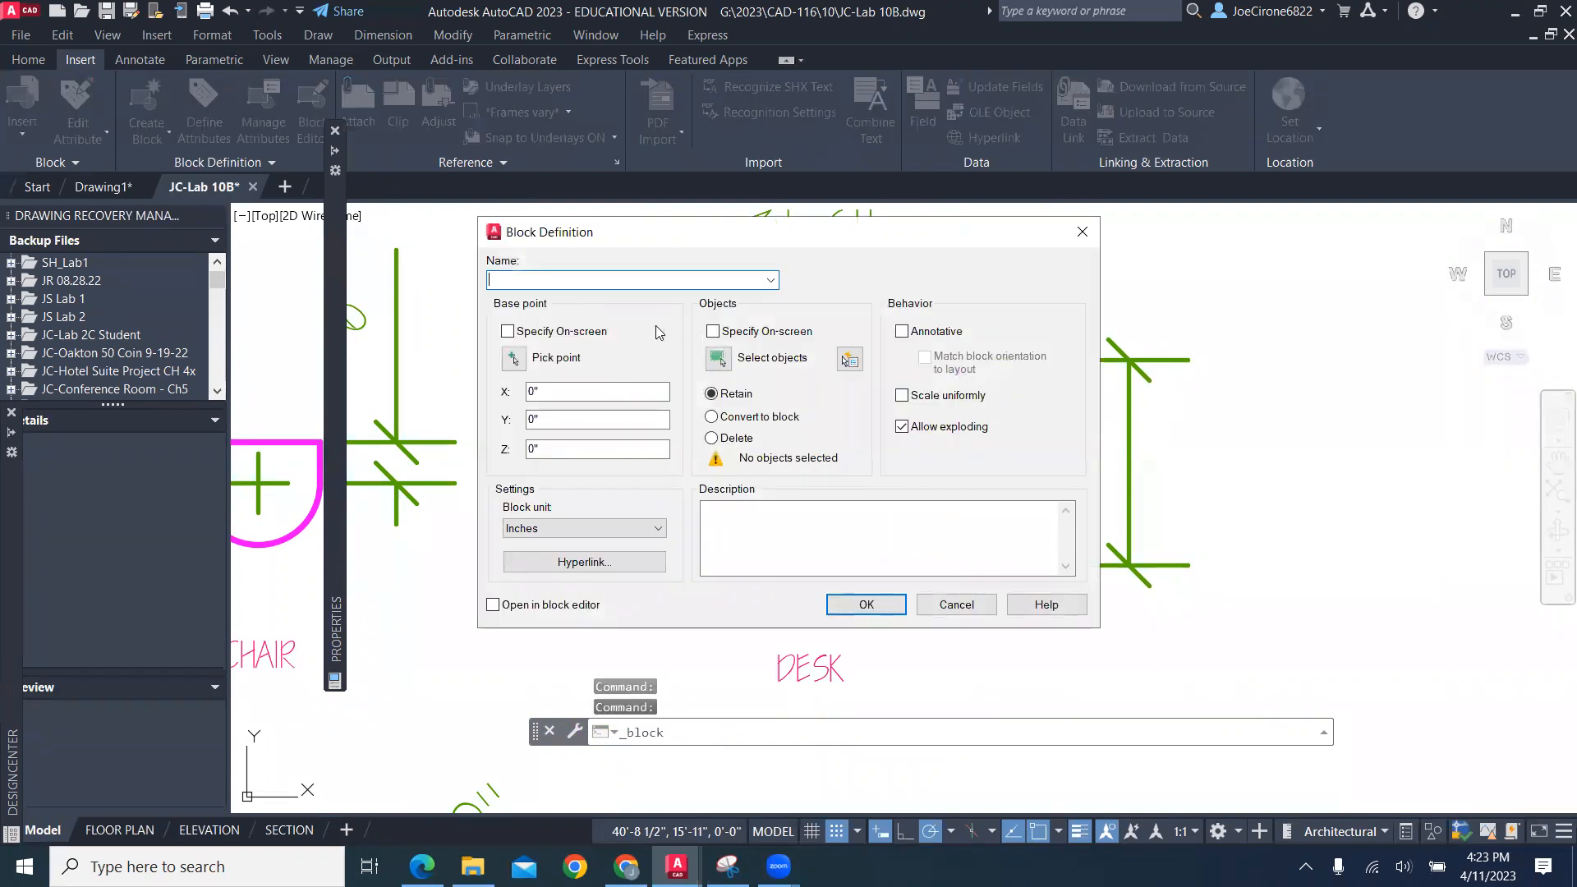
pyautogui.click(769, 282)
pyautogui.click(579, 364)
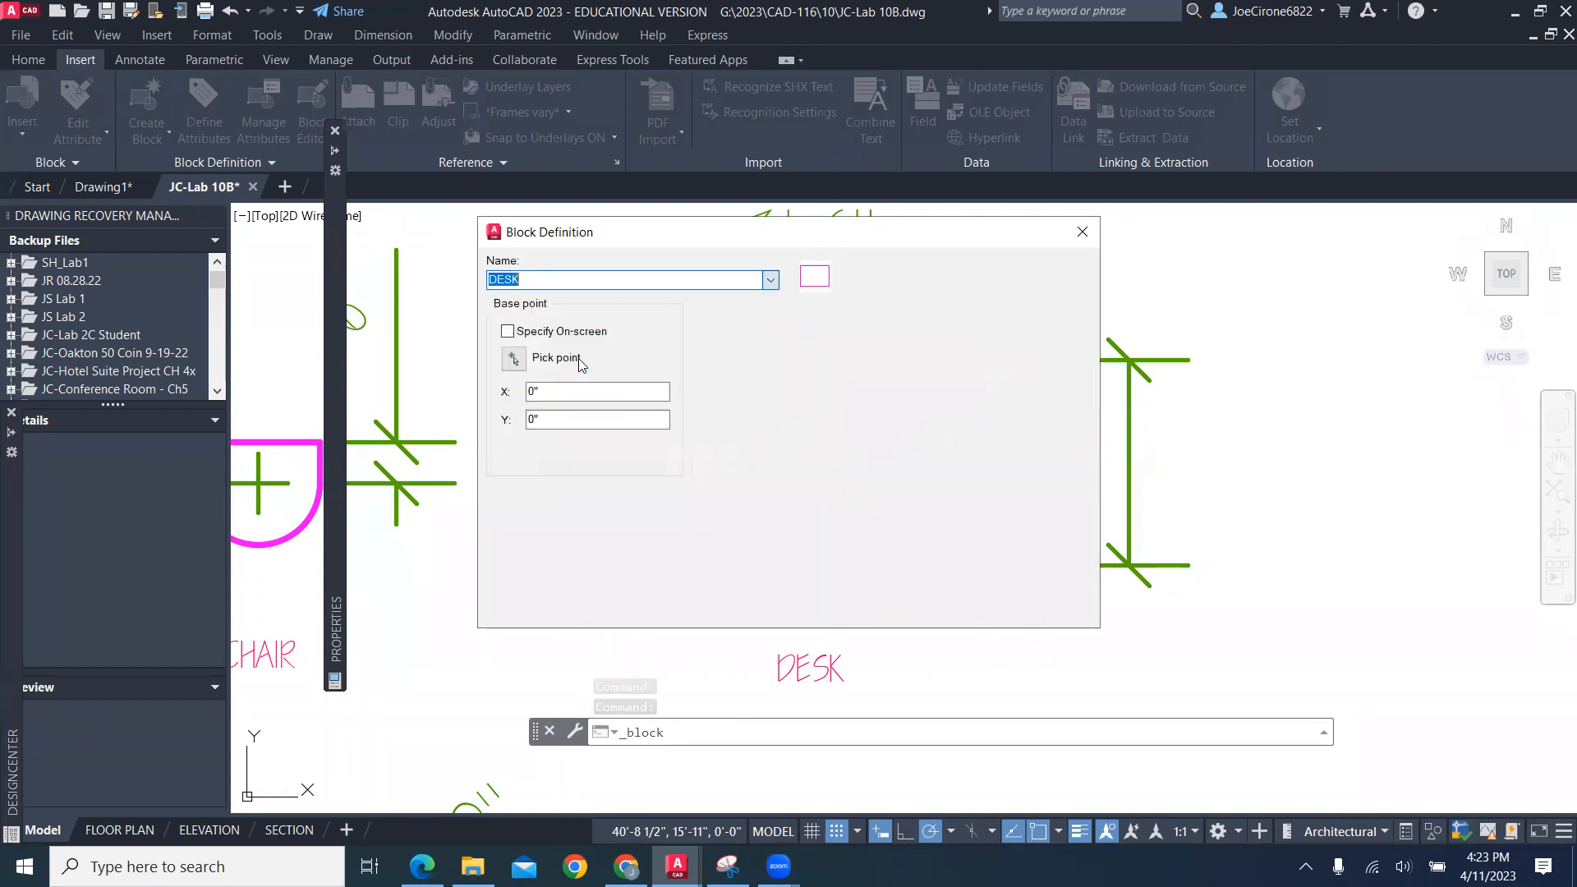
pyautogui.click(513, 359)
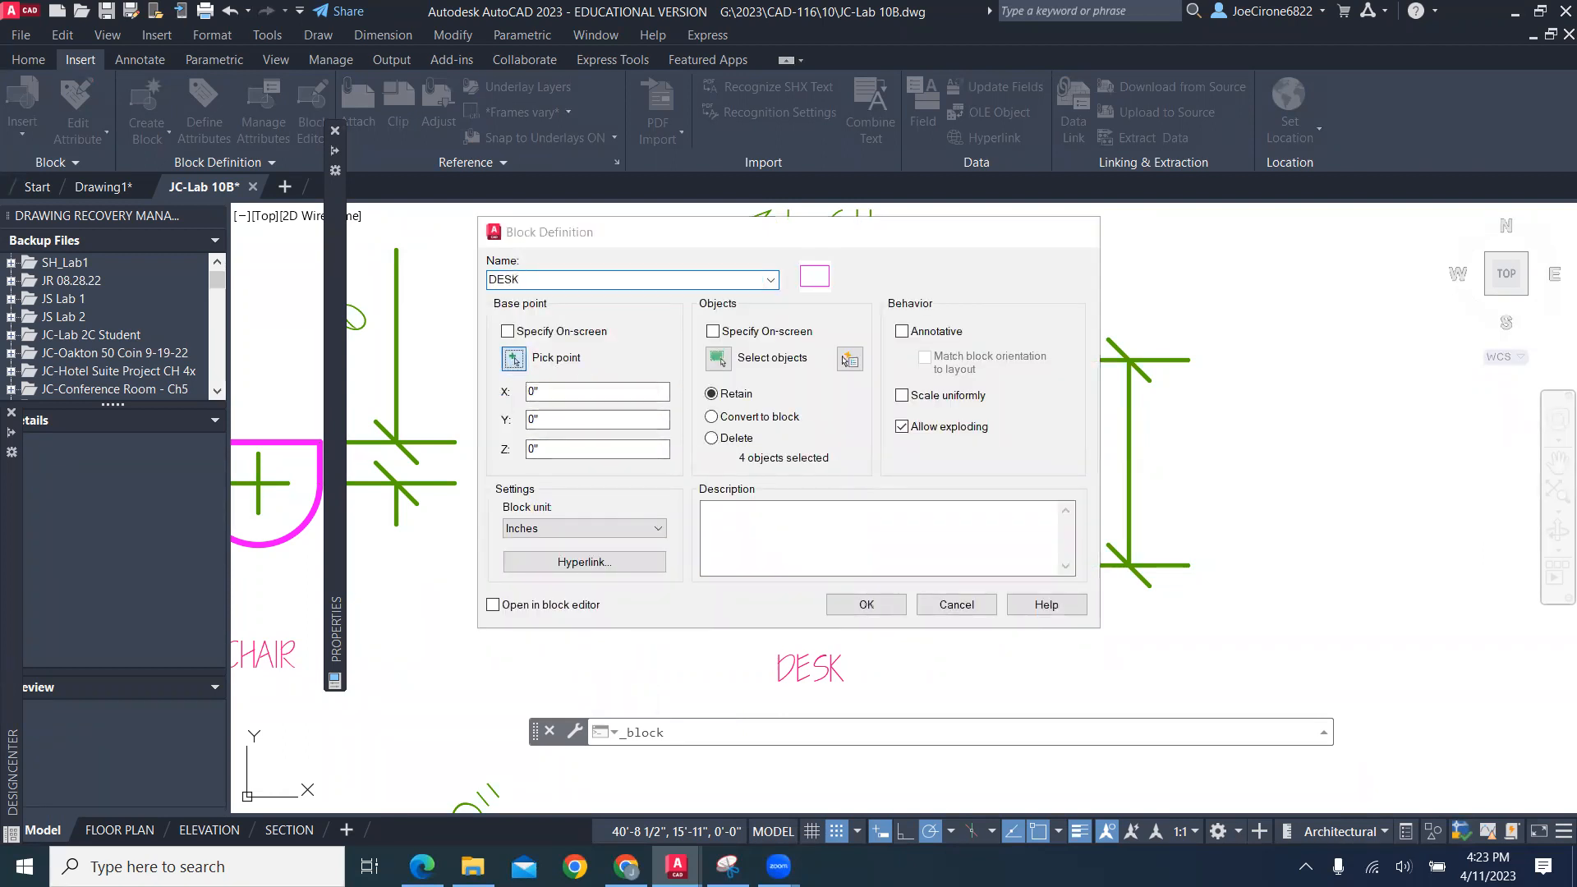
pyautogui.click(668, 566)
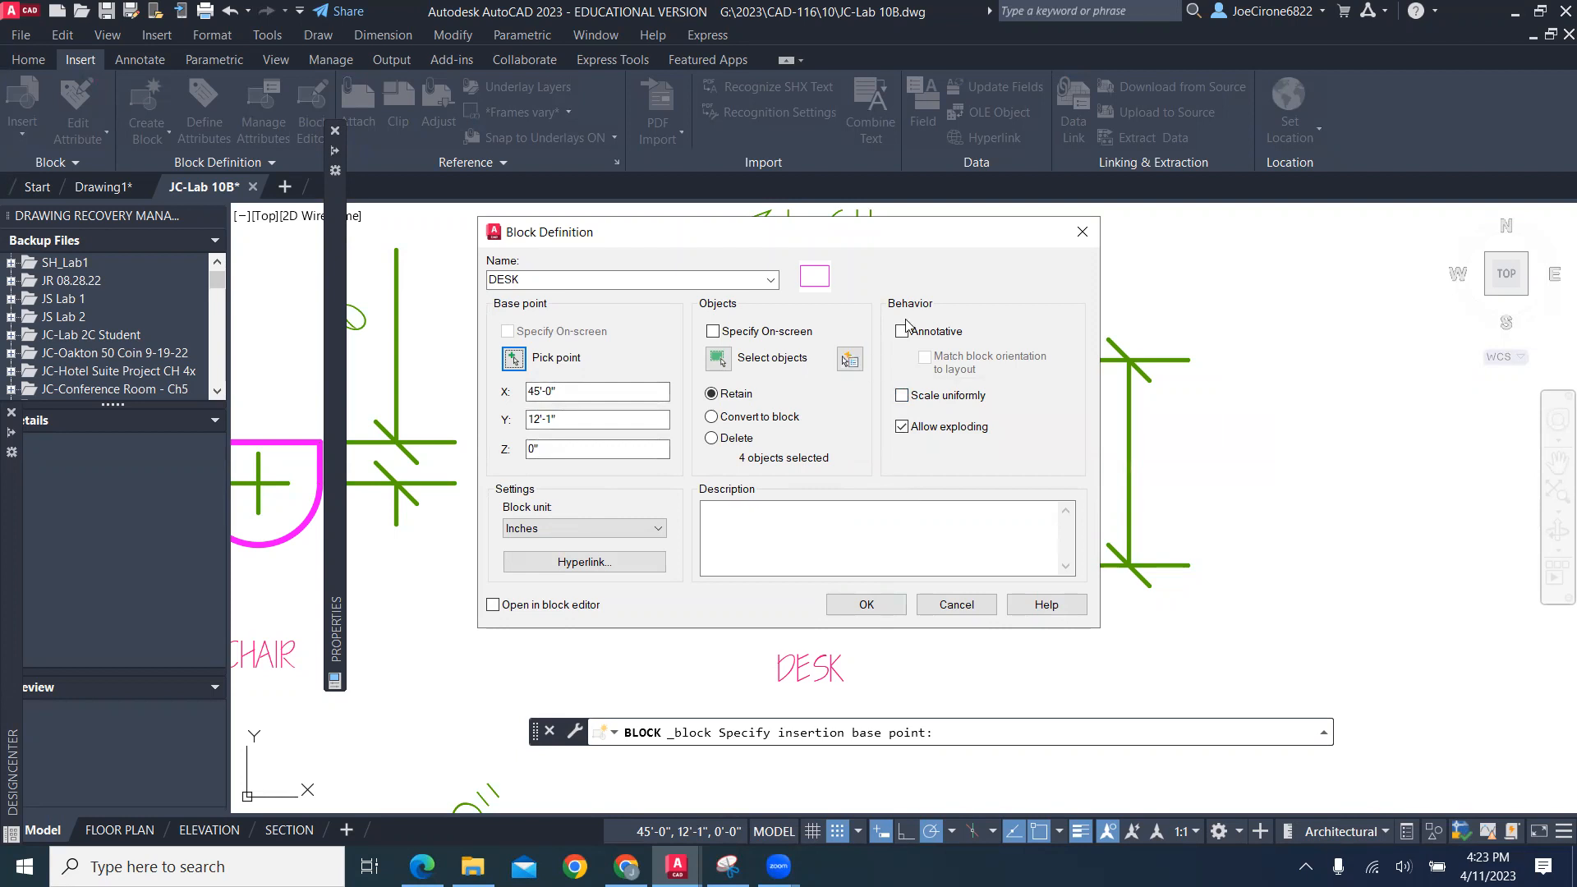
pyautogui.click(955, 605)
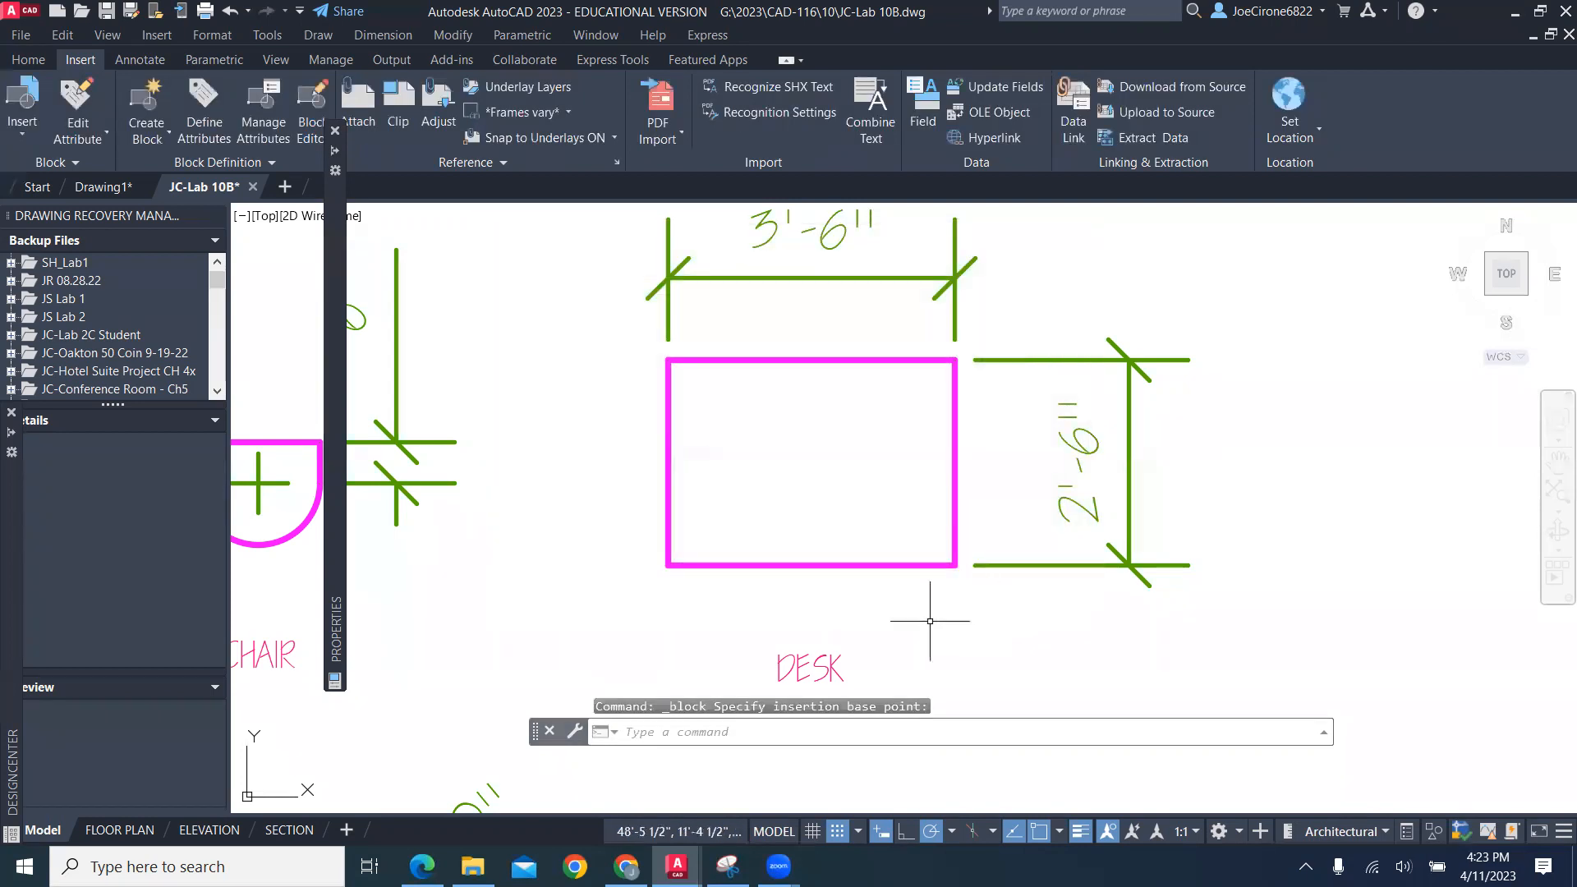
pyautogui.scroll(-2, 565, 406)
pyautogui.moveTo(564, 406); pyautogui.dragTo(799, 439, button='middle')
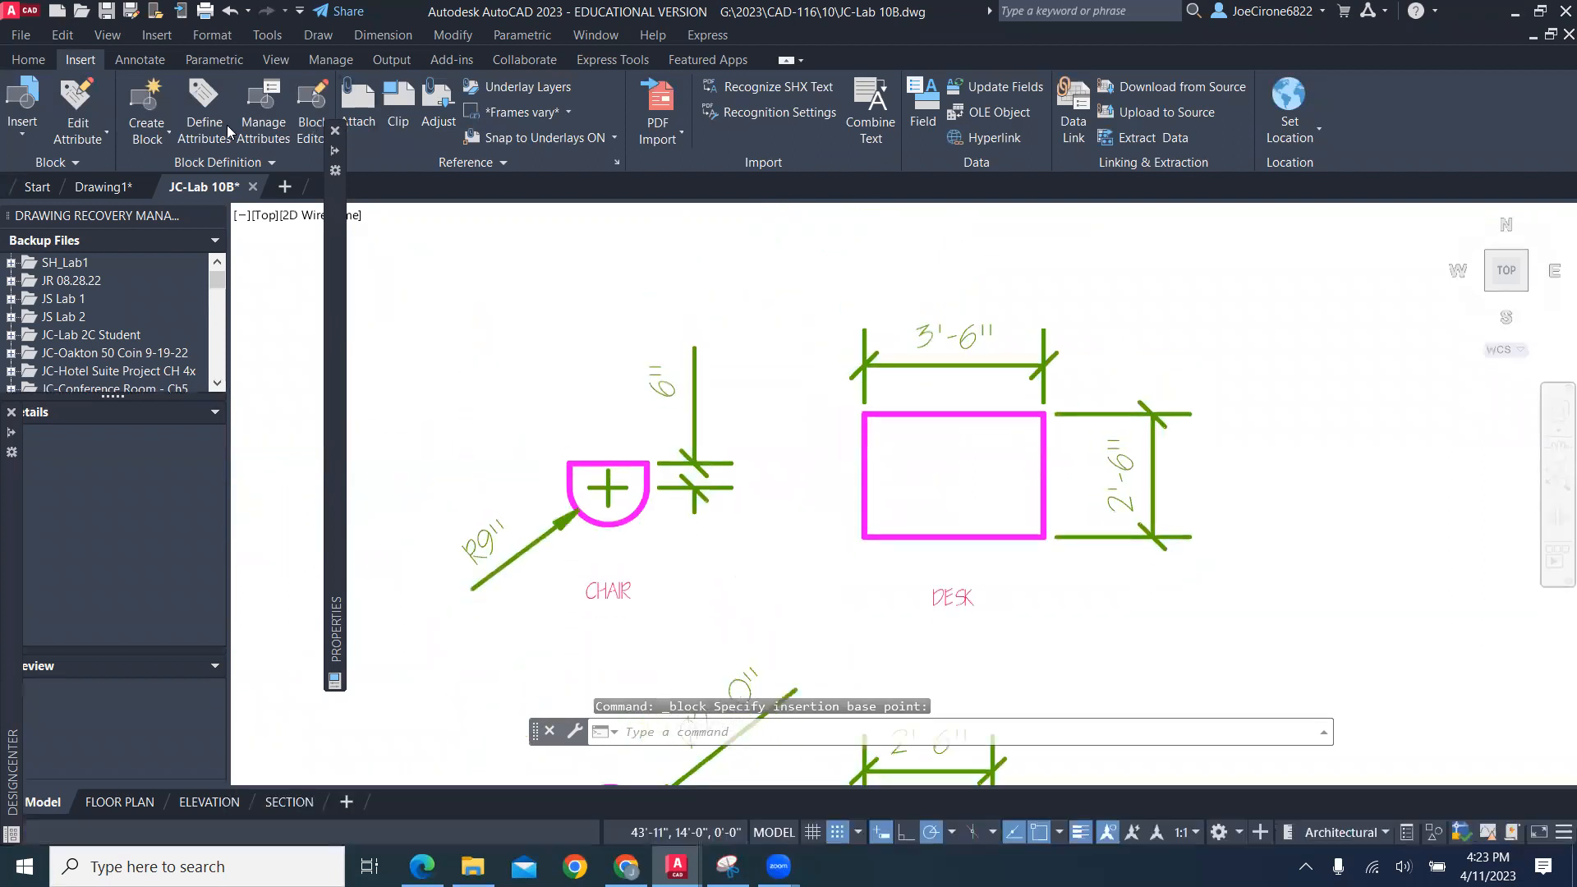
pyautogui.click(26, 133)
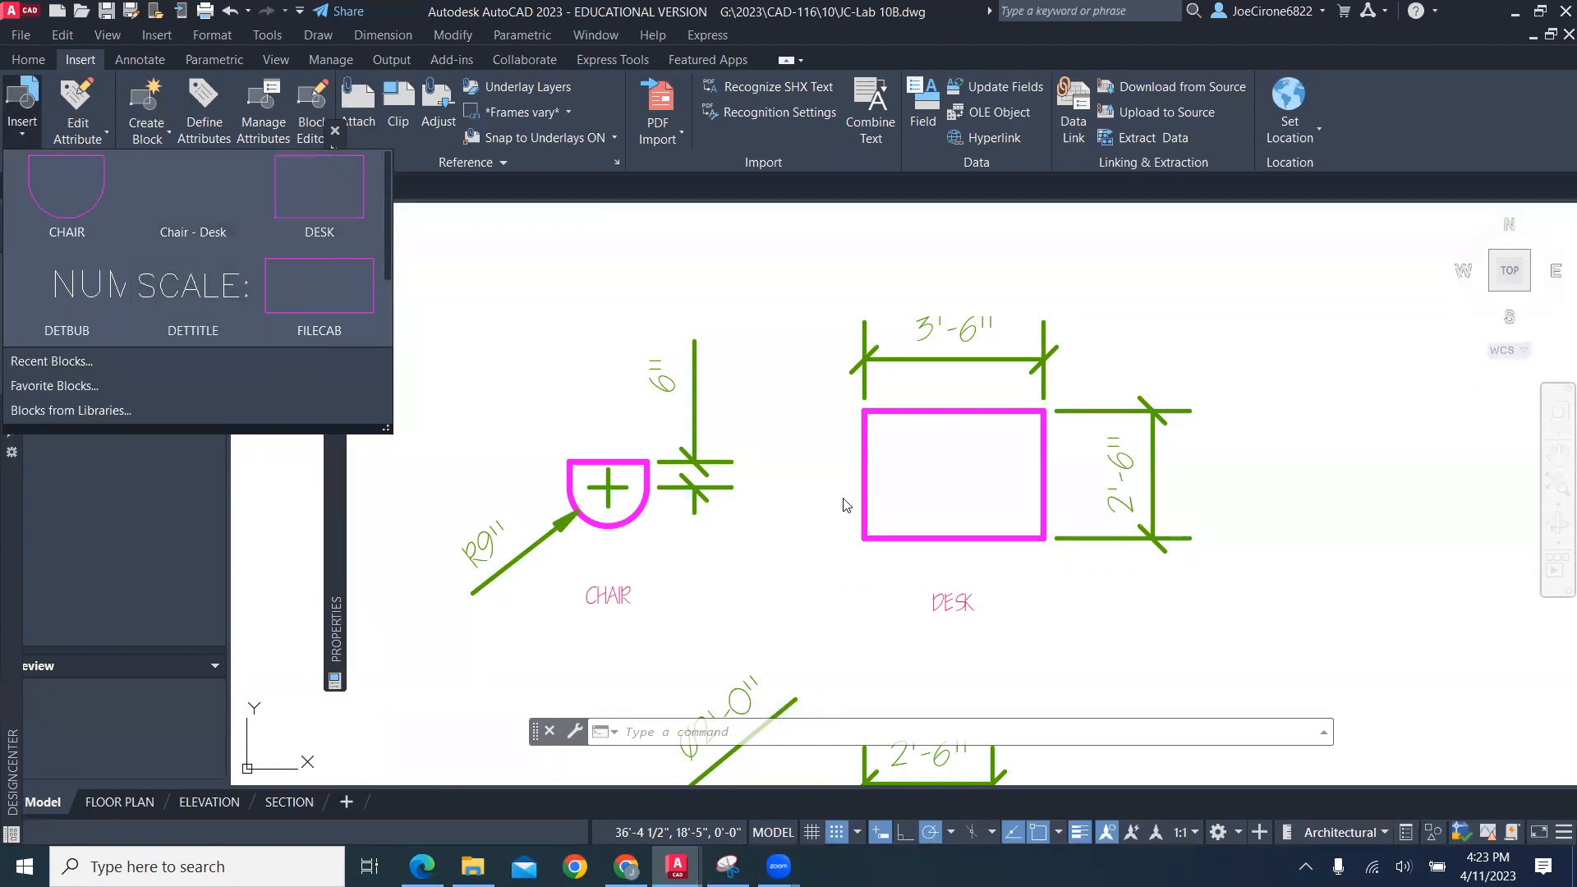
pyautogui.scroll(-4, 845, 504)
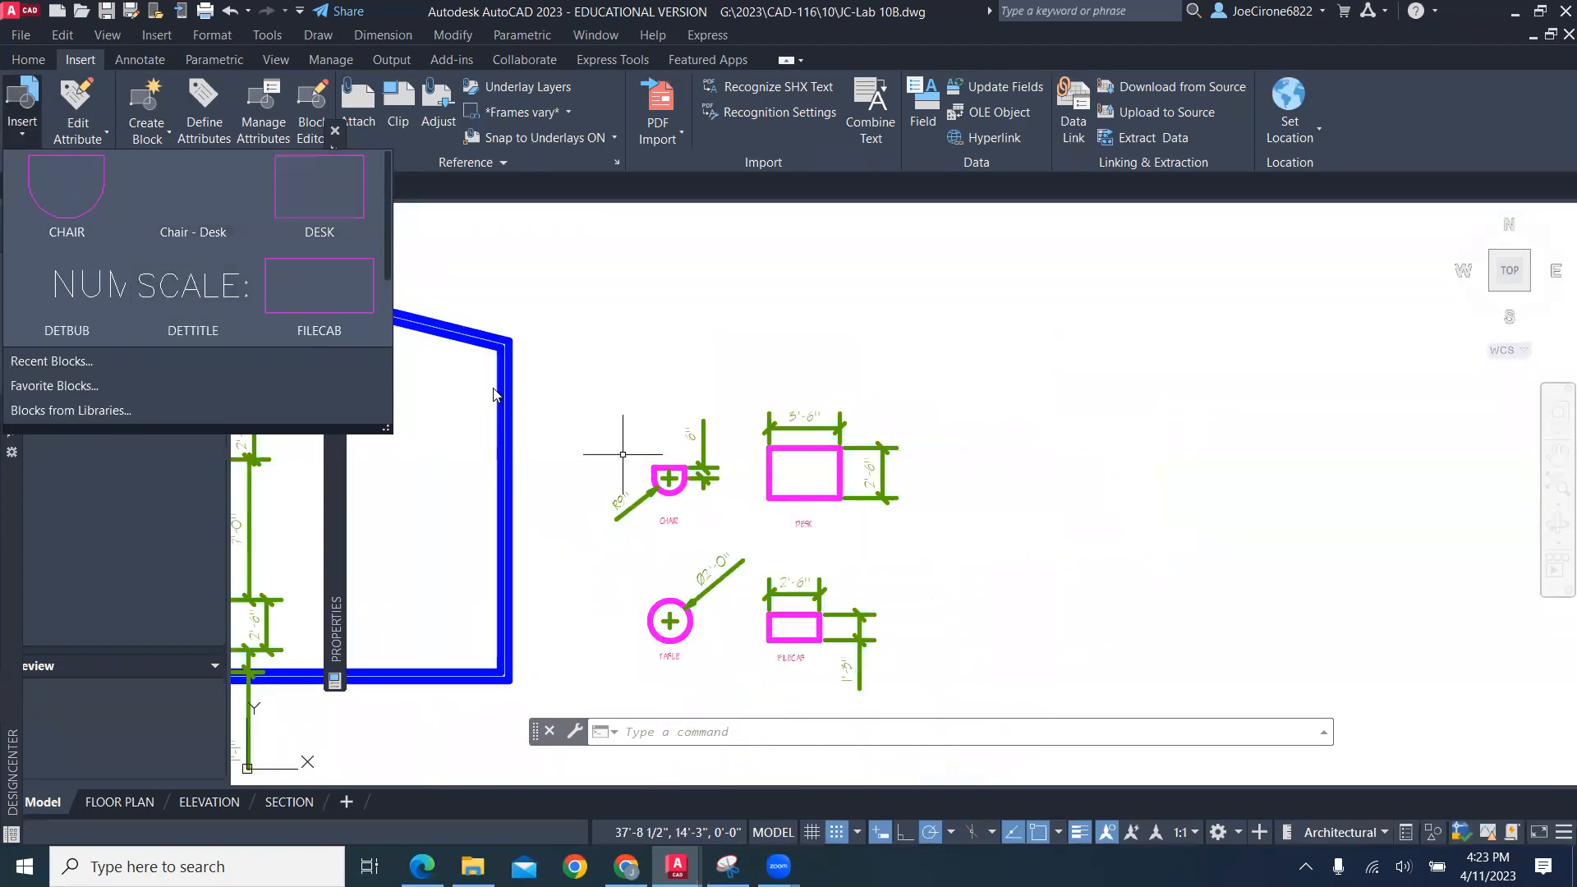
pyautogui.click(574, 342)
# Run the INSERT command to show the recent blocks and enable the on-screen Rotation option for block insertion
pyautogui.moveTo(567, 341)
pyautogui.mouseDown(button='middle')
pyautogui.moveTo(1120, 356)
pyautogui.moveTo(1143, 425)
pyautogui.mouseUp(button='middle')
pyautogui.scroll(2, 696, 304)
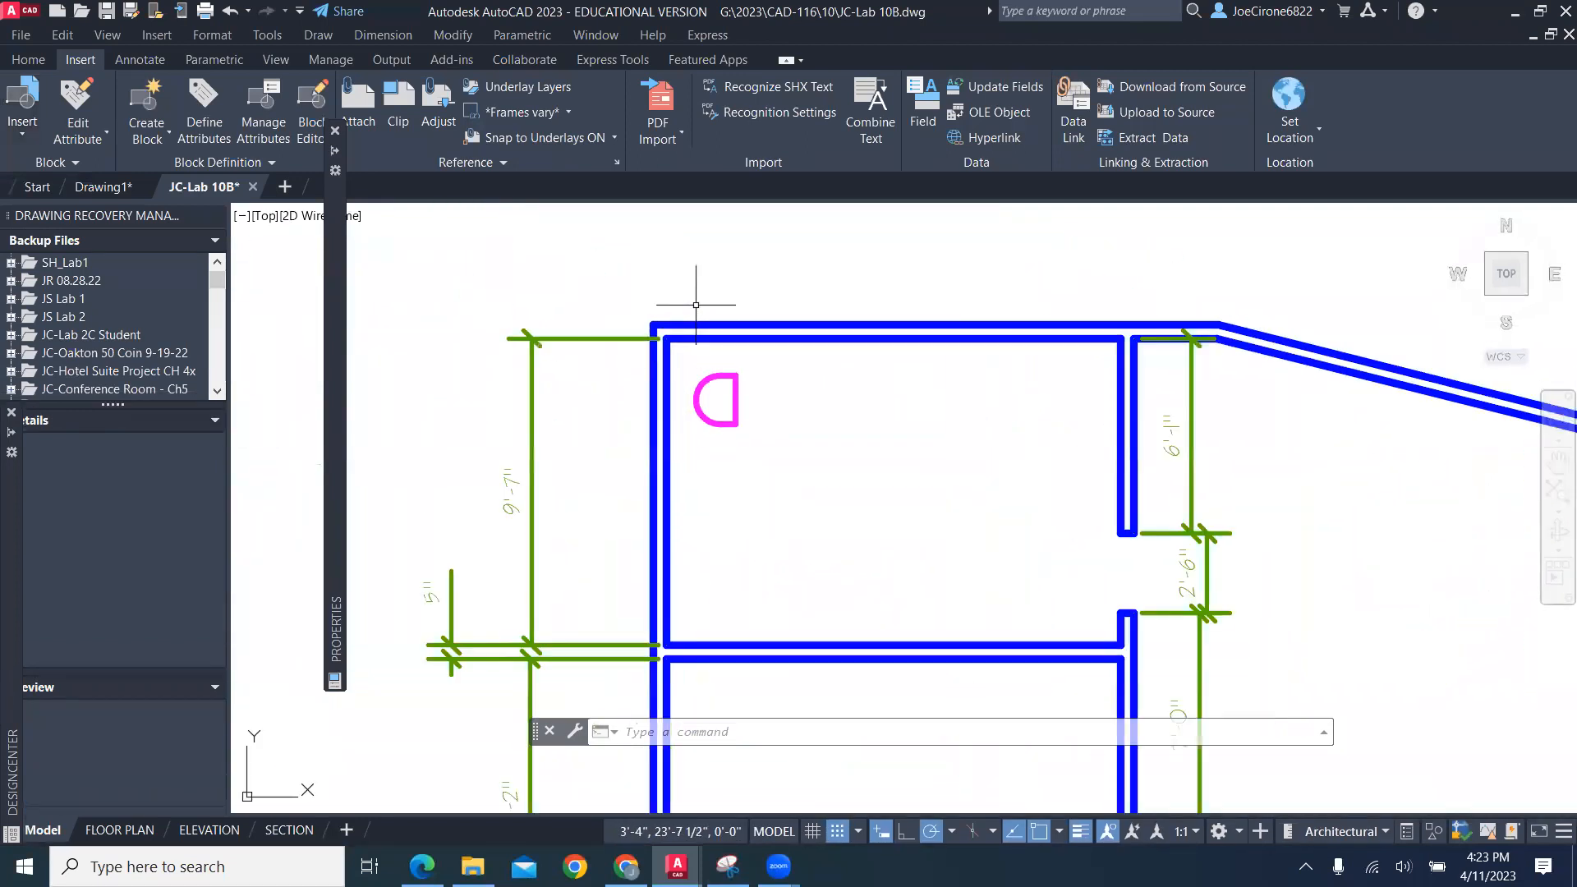
pyautogui.scroll(4, 773, 404)
pyautogui.scroll(-2, 725, 440)
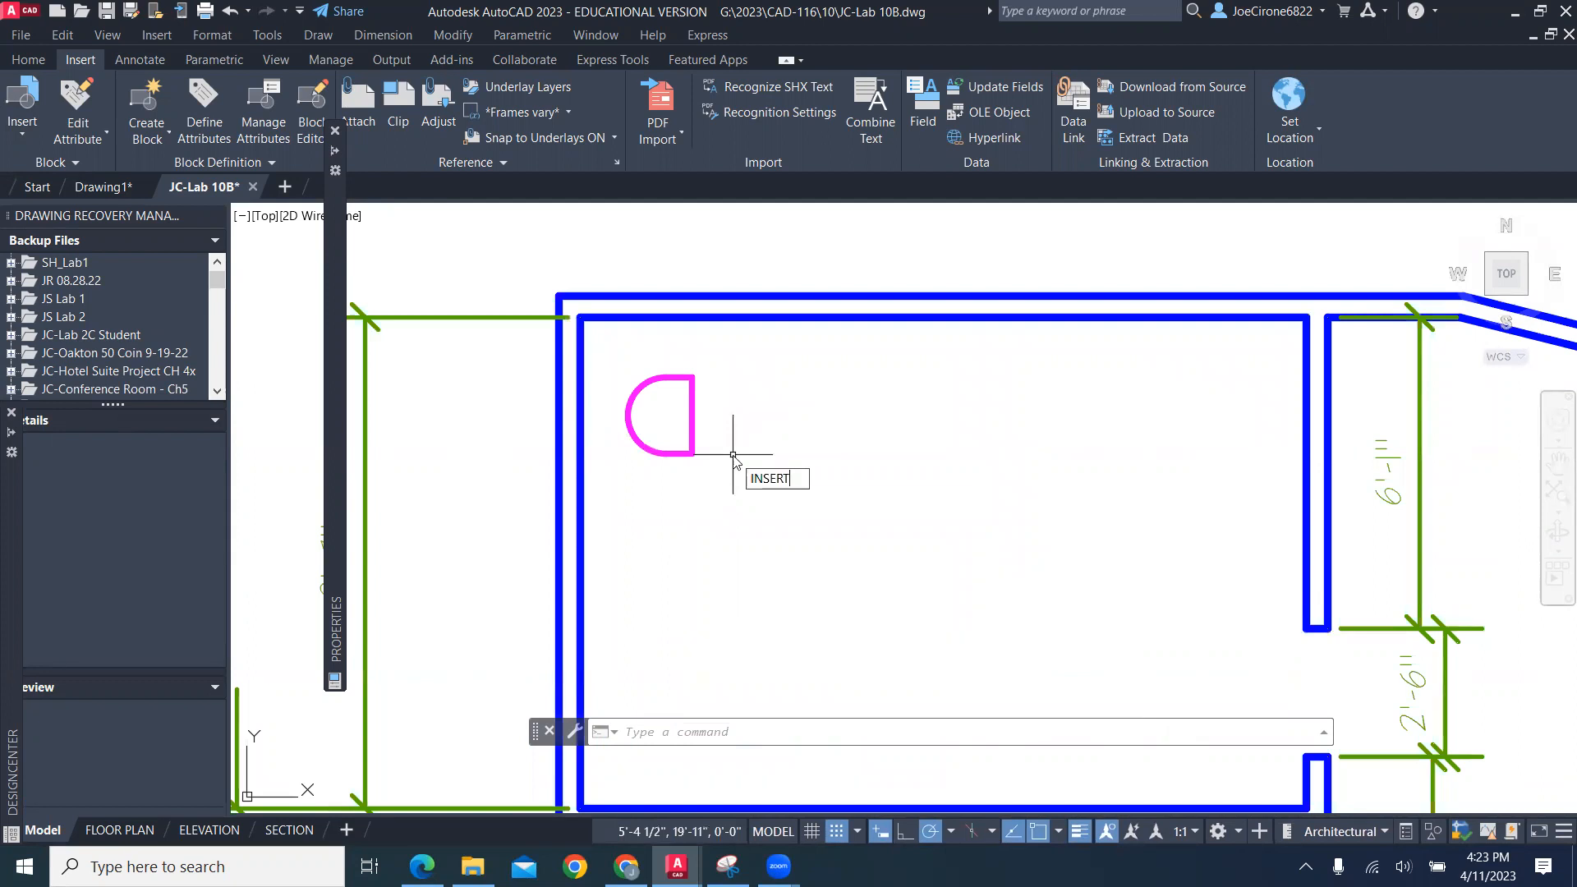
pyautogui.press('Return')
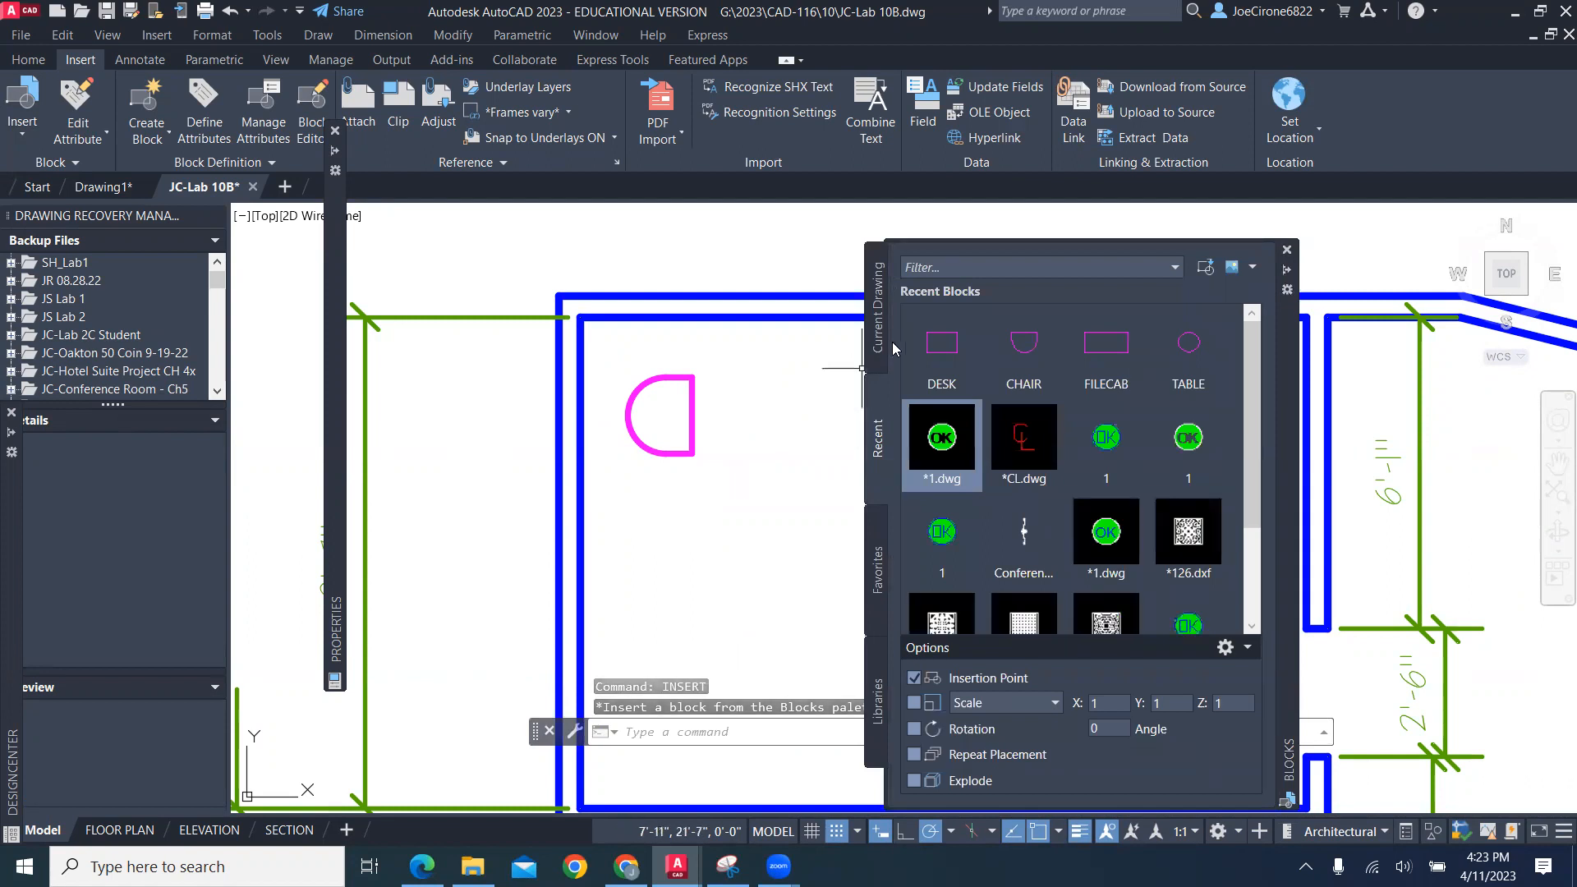
pyautogui.moveTo(1283, 358); pyautogui.dragTo(1437, 317)
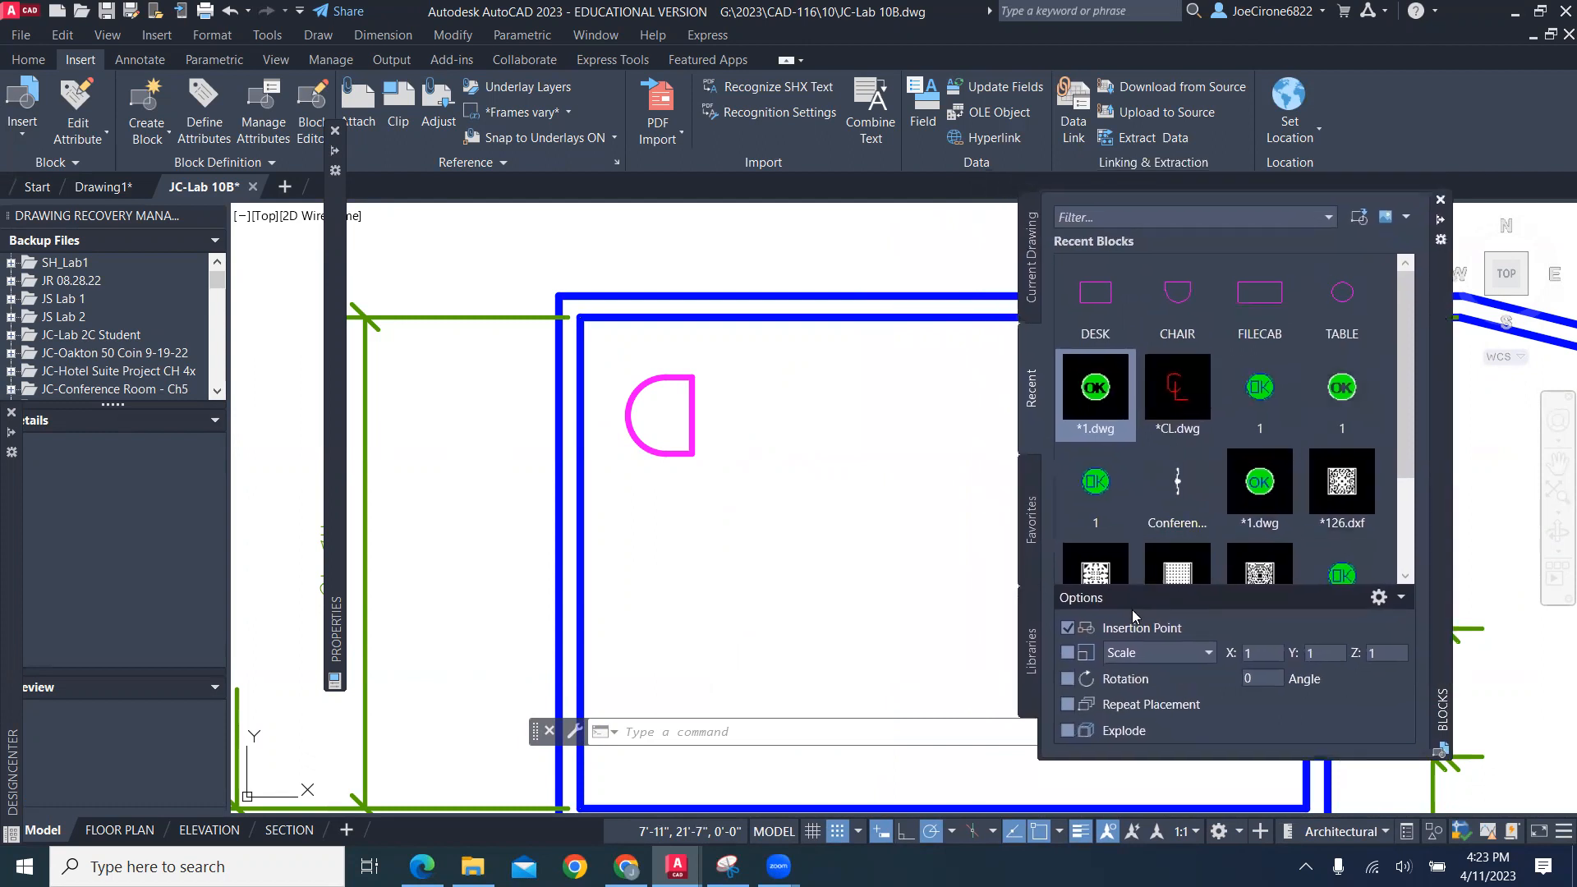
pyautogui.click(1066, 679)
pyautogui.click(1068, 679)
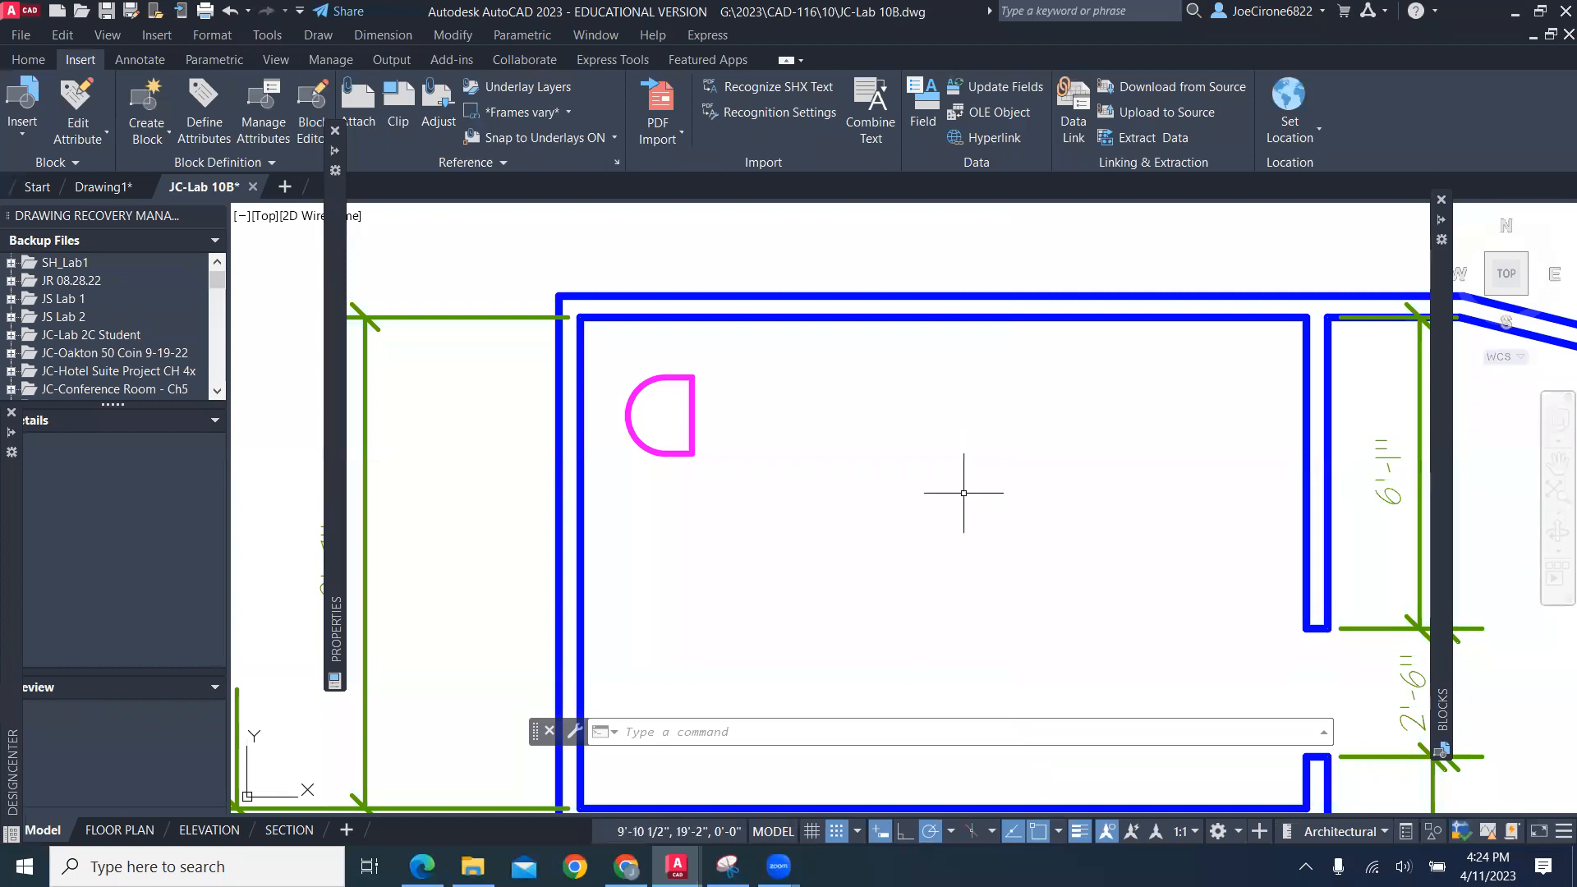
# Insert the DESK block to the right of the chair in the upper-left office, level with the chair
pyautogui.moveTo(1440, 378)
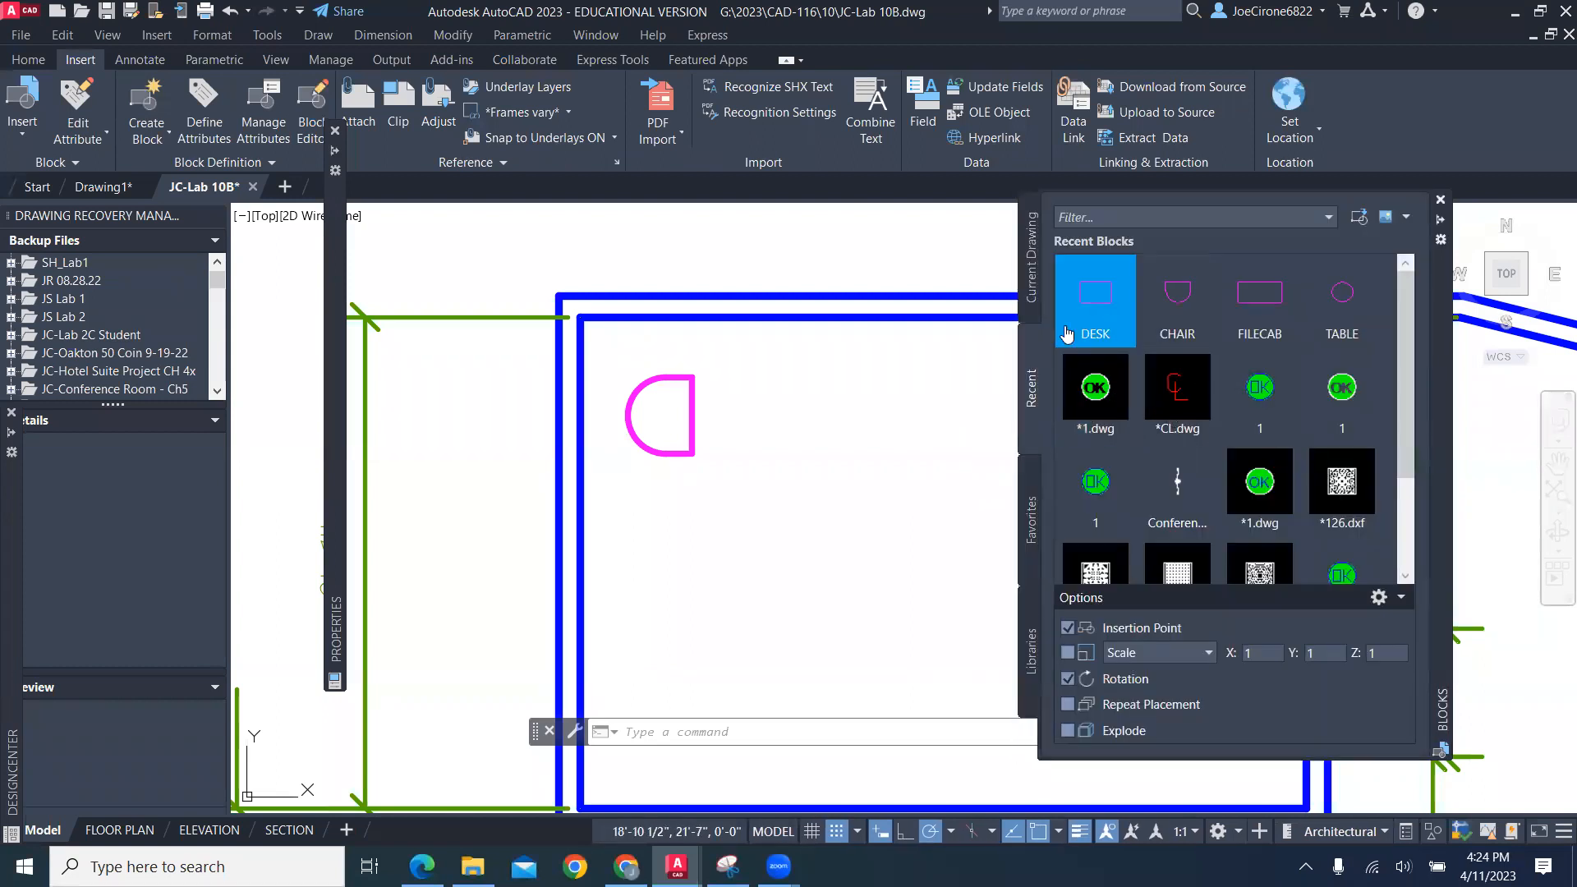
pyautogui.click(1095, 300)
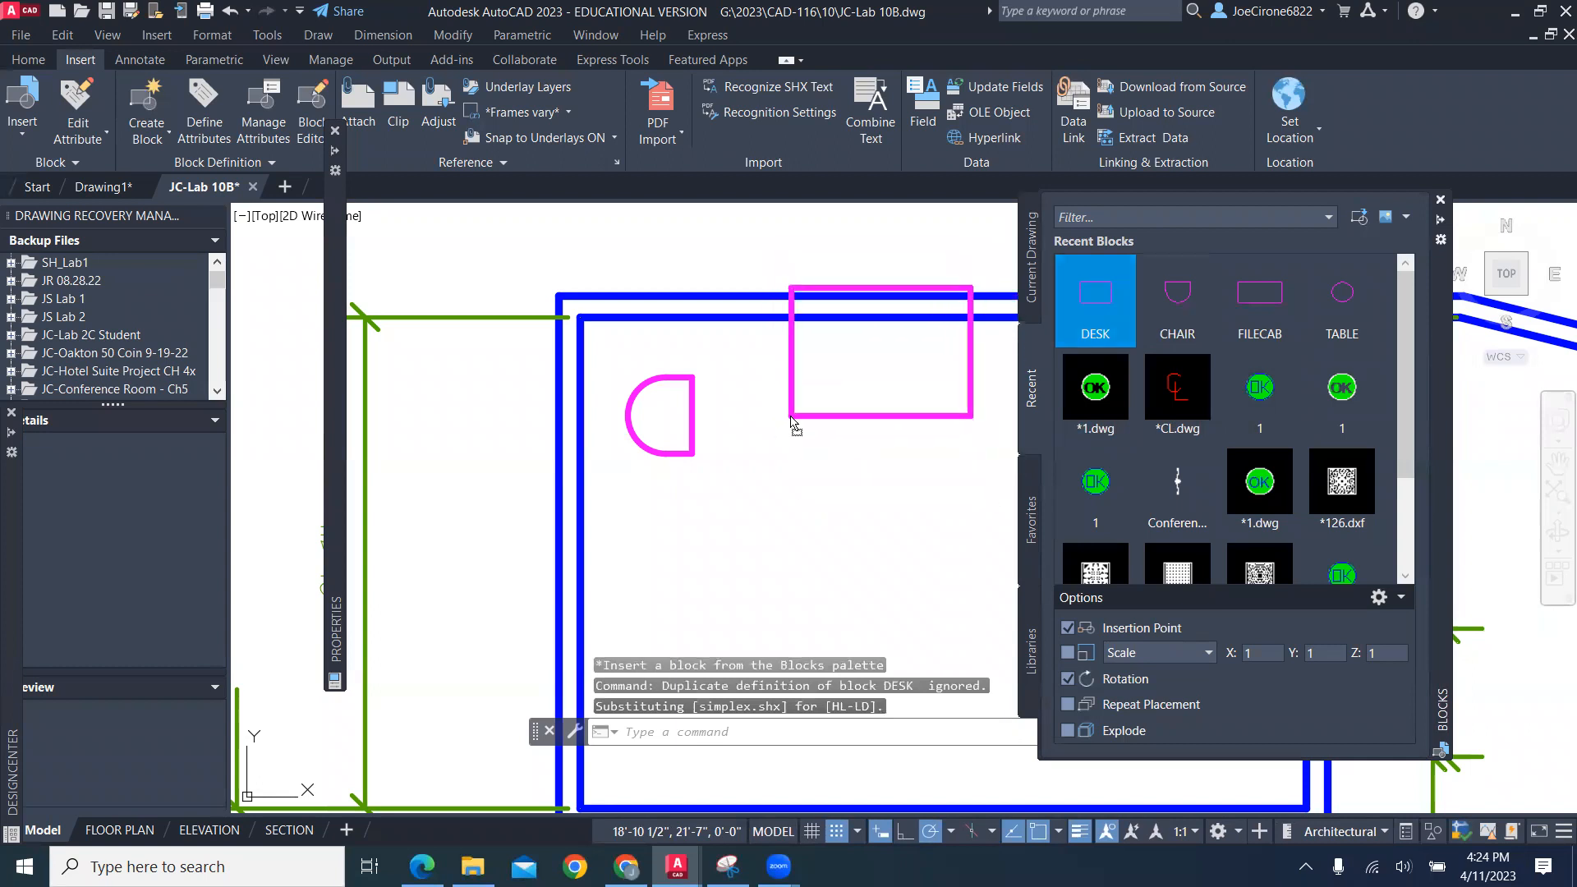
pyautogui.click(791, 422)
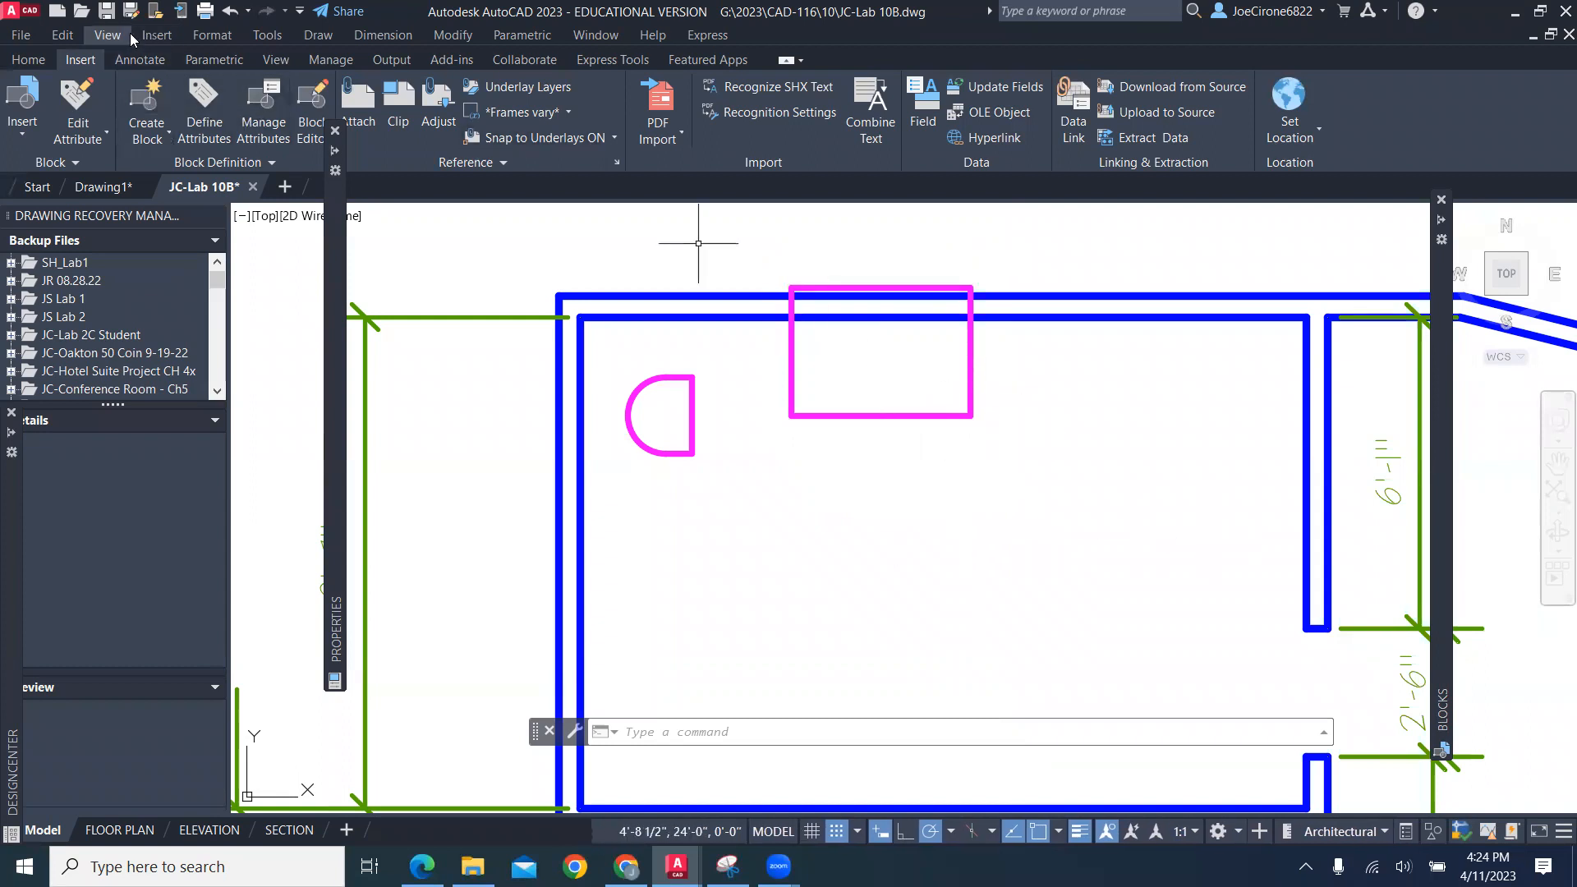
# Rotate the inserted desk 90° clockwise about the midpoint of its lower edge so its long sides run vertically
pyautogui.click(28, 63)
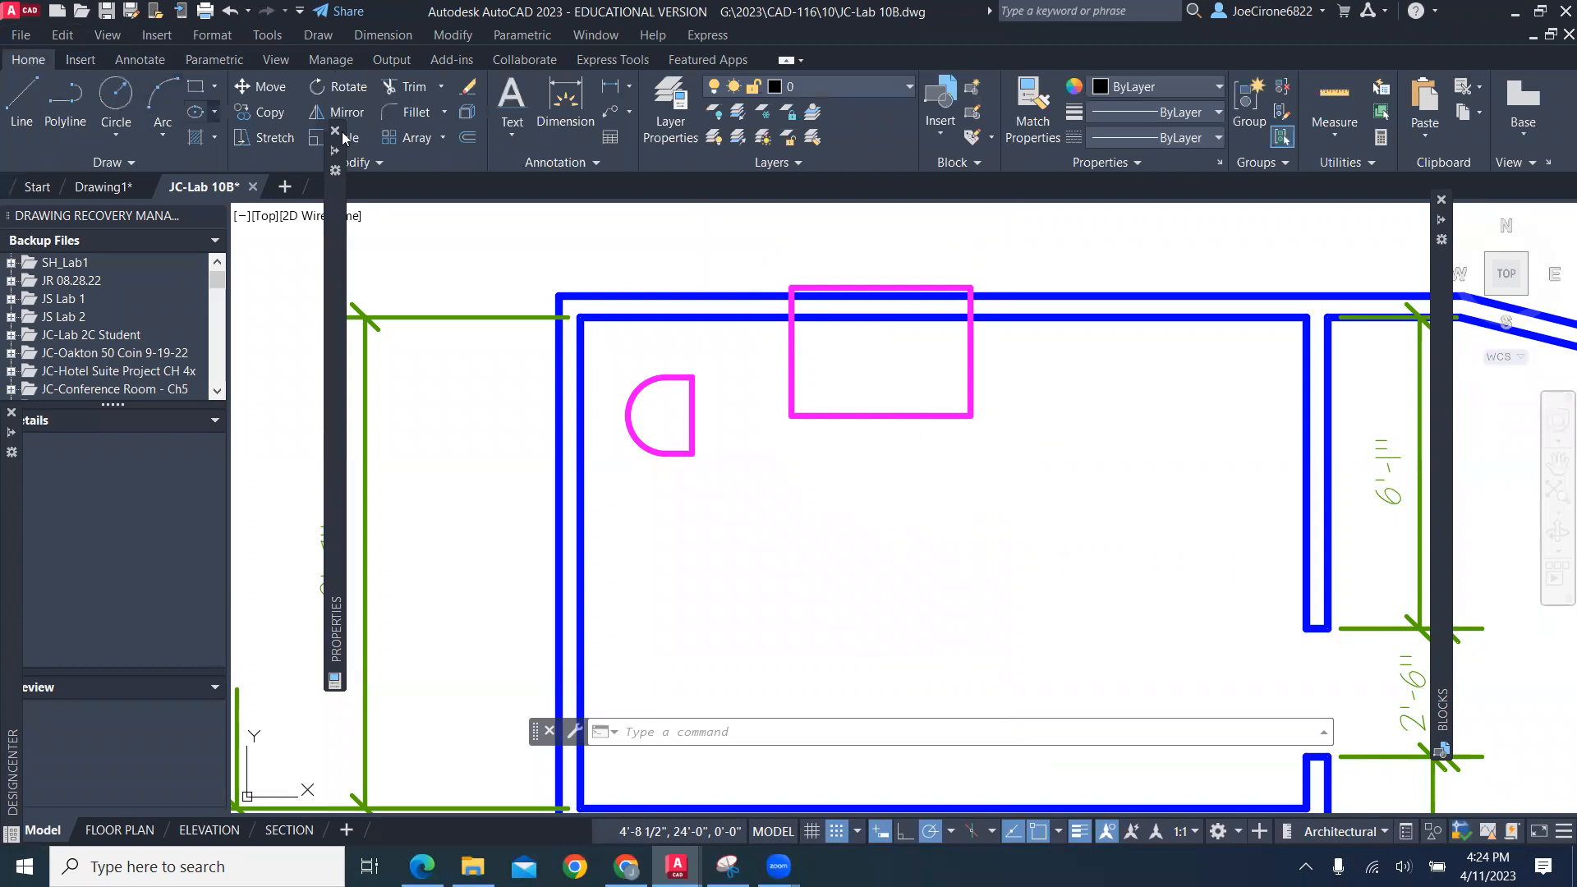
pyautogui.click(334, 89)
pyautogui.click(862, 370)
pyautogui.click(746, 451)
pyautogui.press('Return')
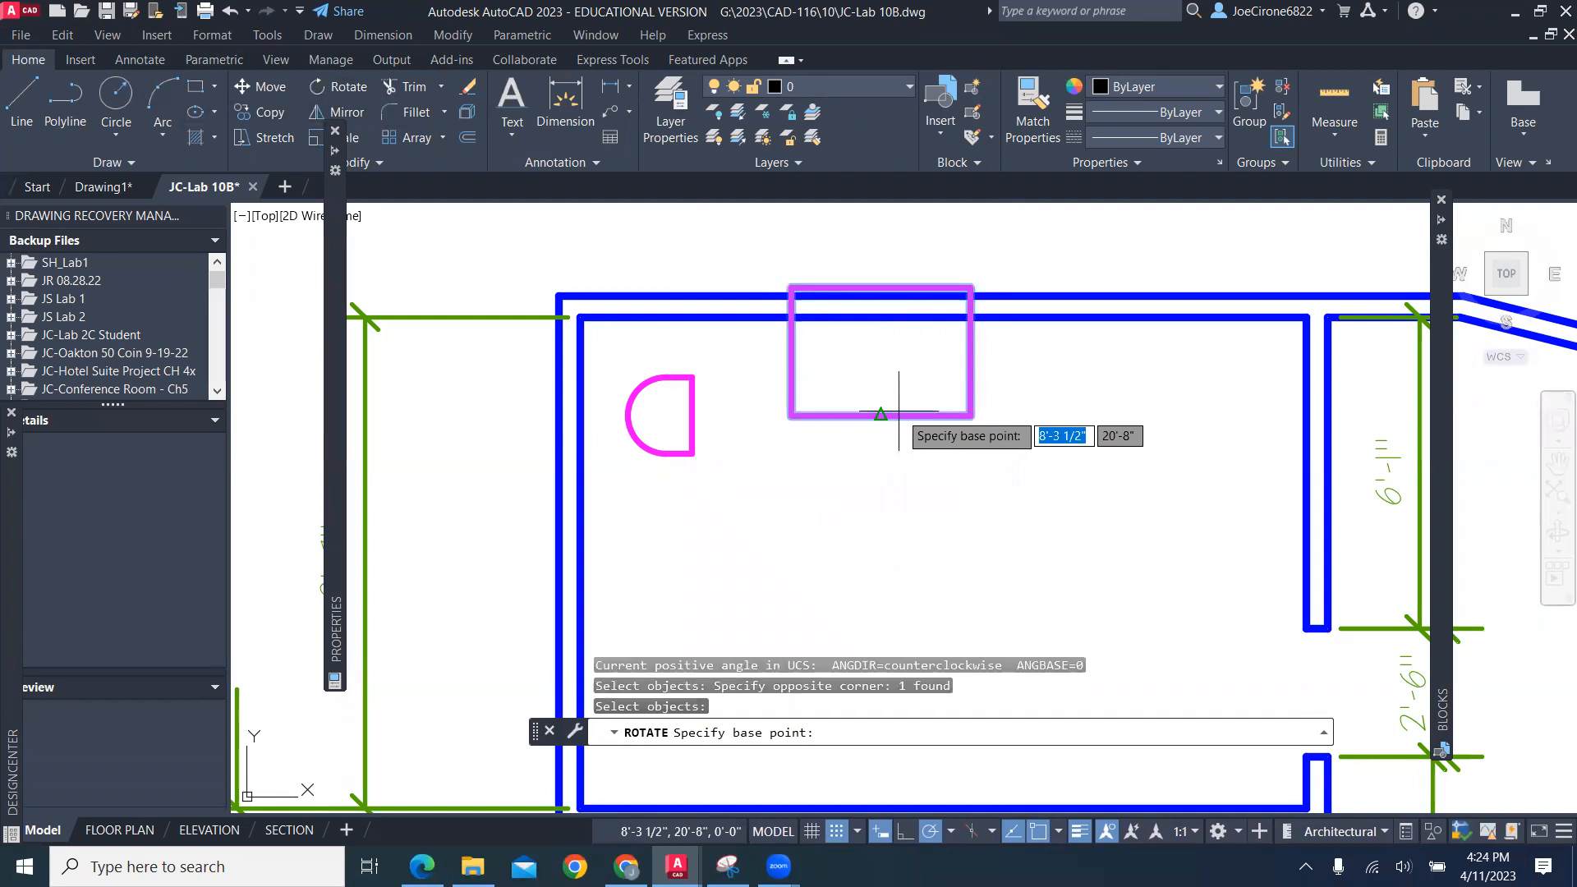
pyautogui.click(881, 417)
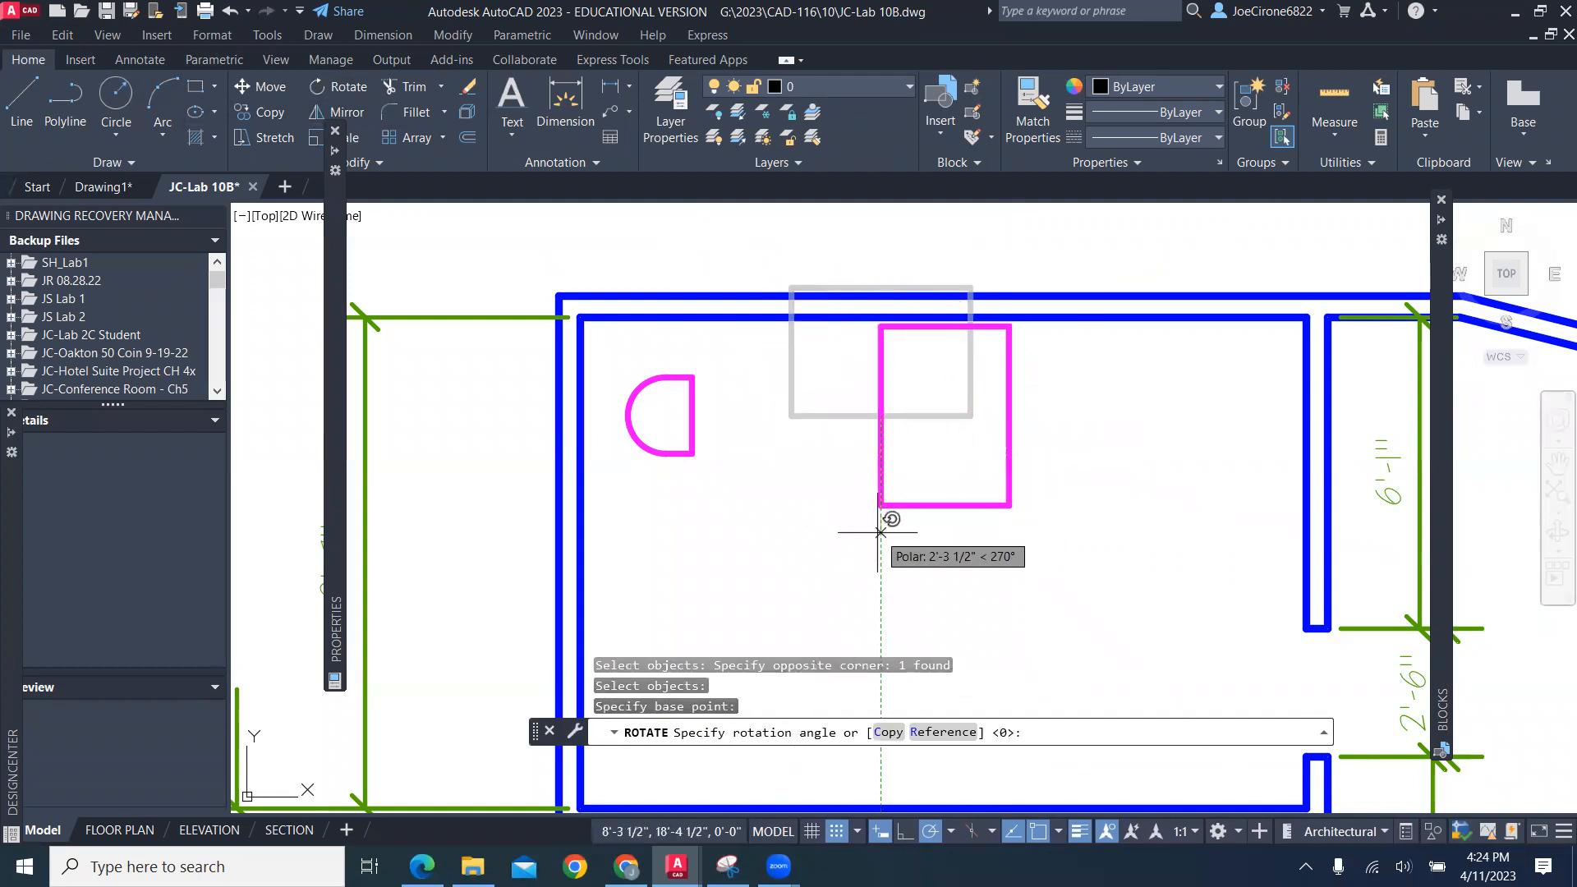
pyautogui.click(849, 521)
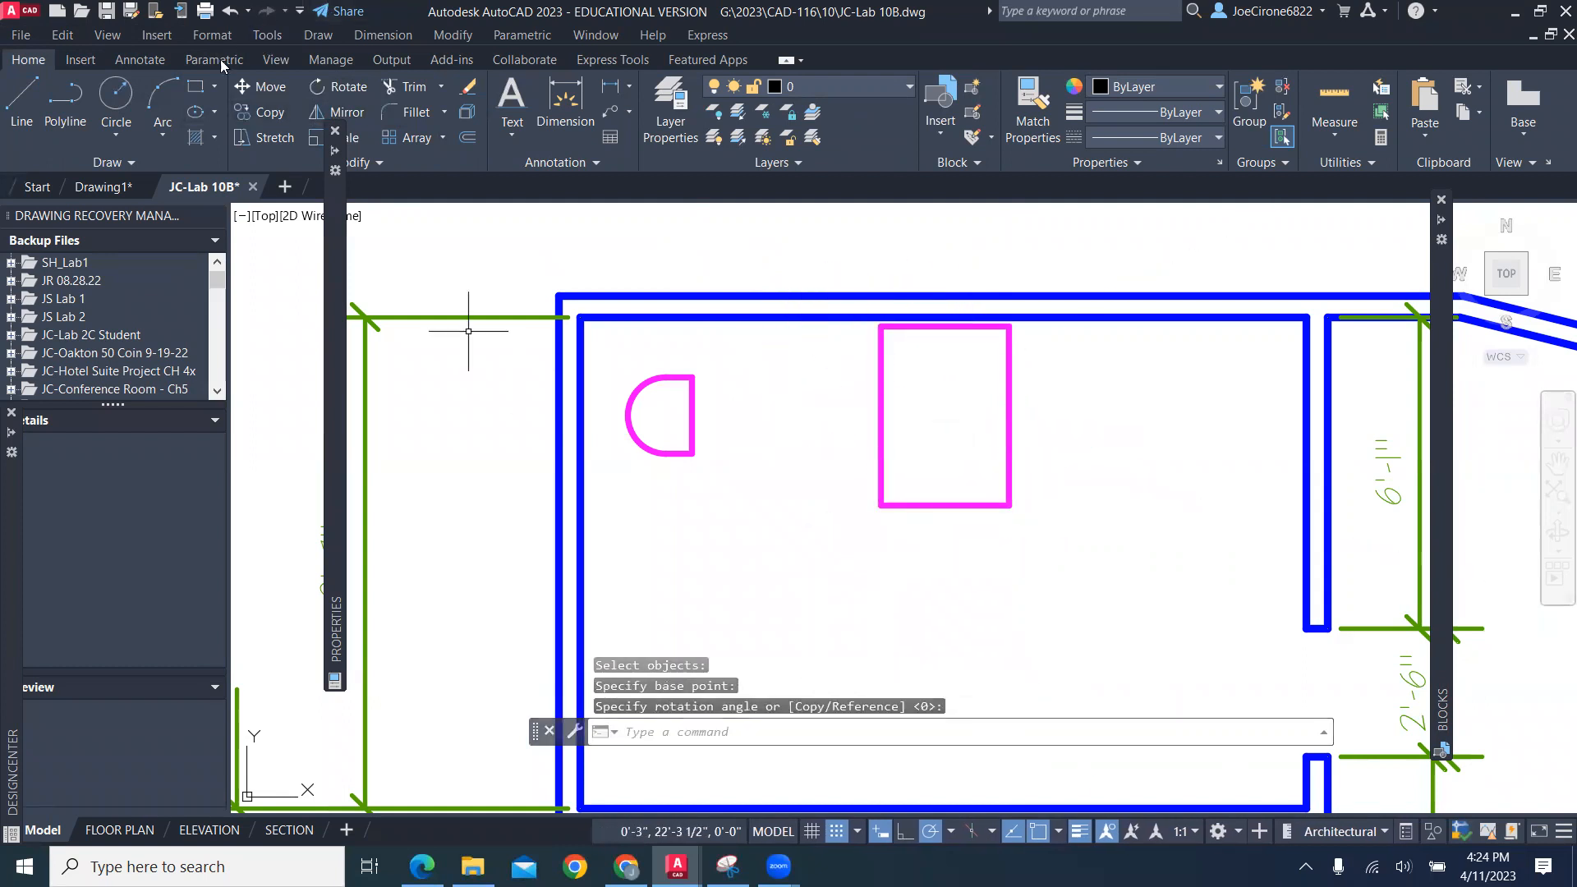
# Move the desk horizontally toward the chair by its left edge's midpoint, leaving a small gap beside the chair's straight edge
pyautogui.click(261, 86)
pyautogui.click(958, 470)
pyautogui.click(912, 535)
pyautogui.press('Return')
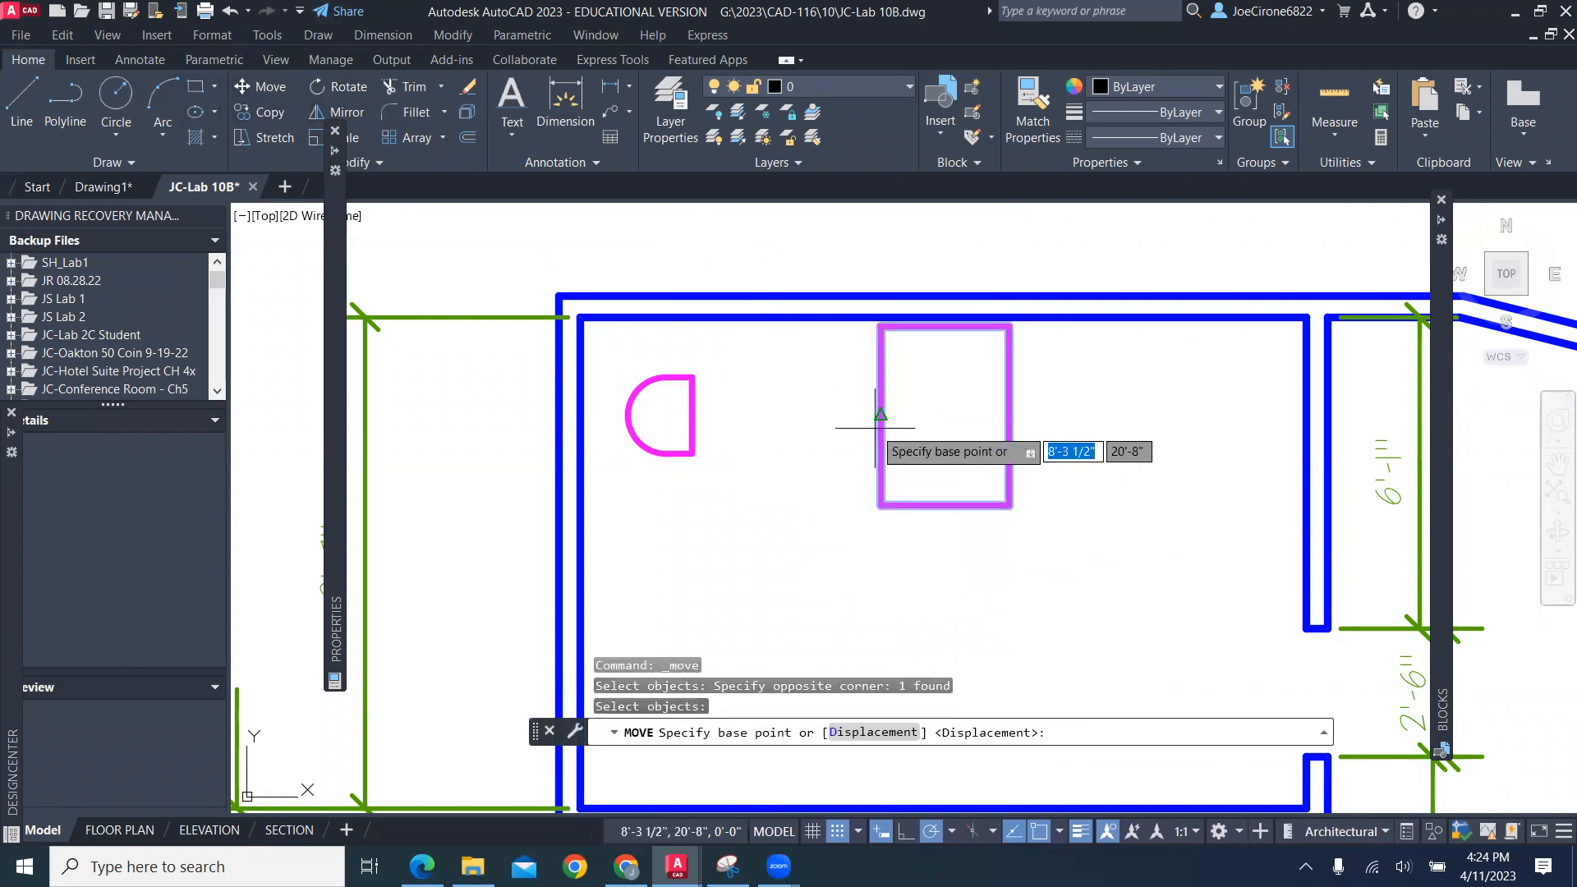
pyautogui.click(880, 417)
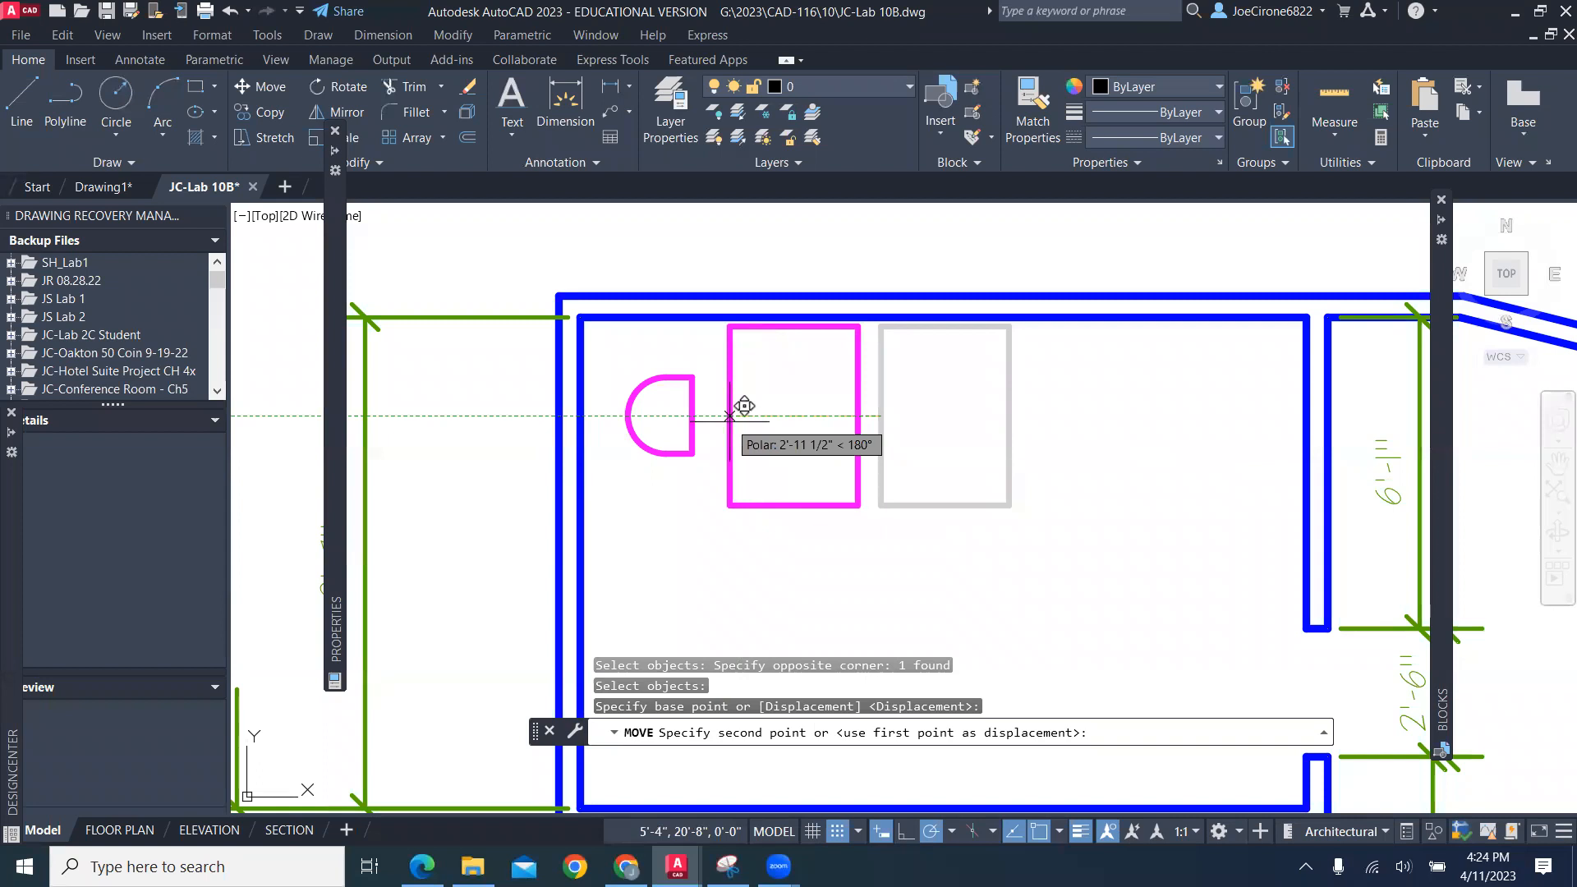
pyautogui.click(736, 421)
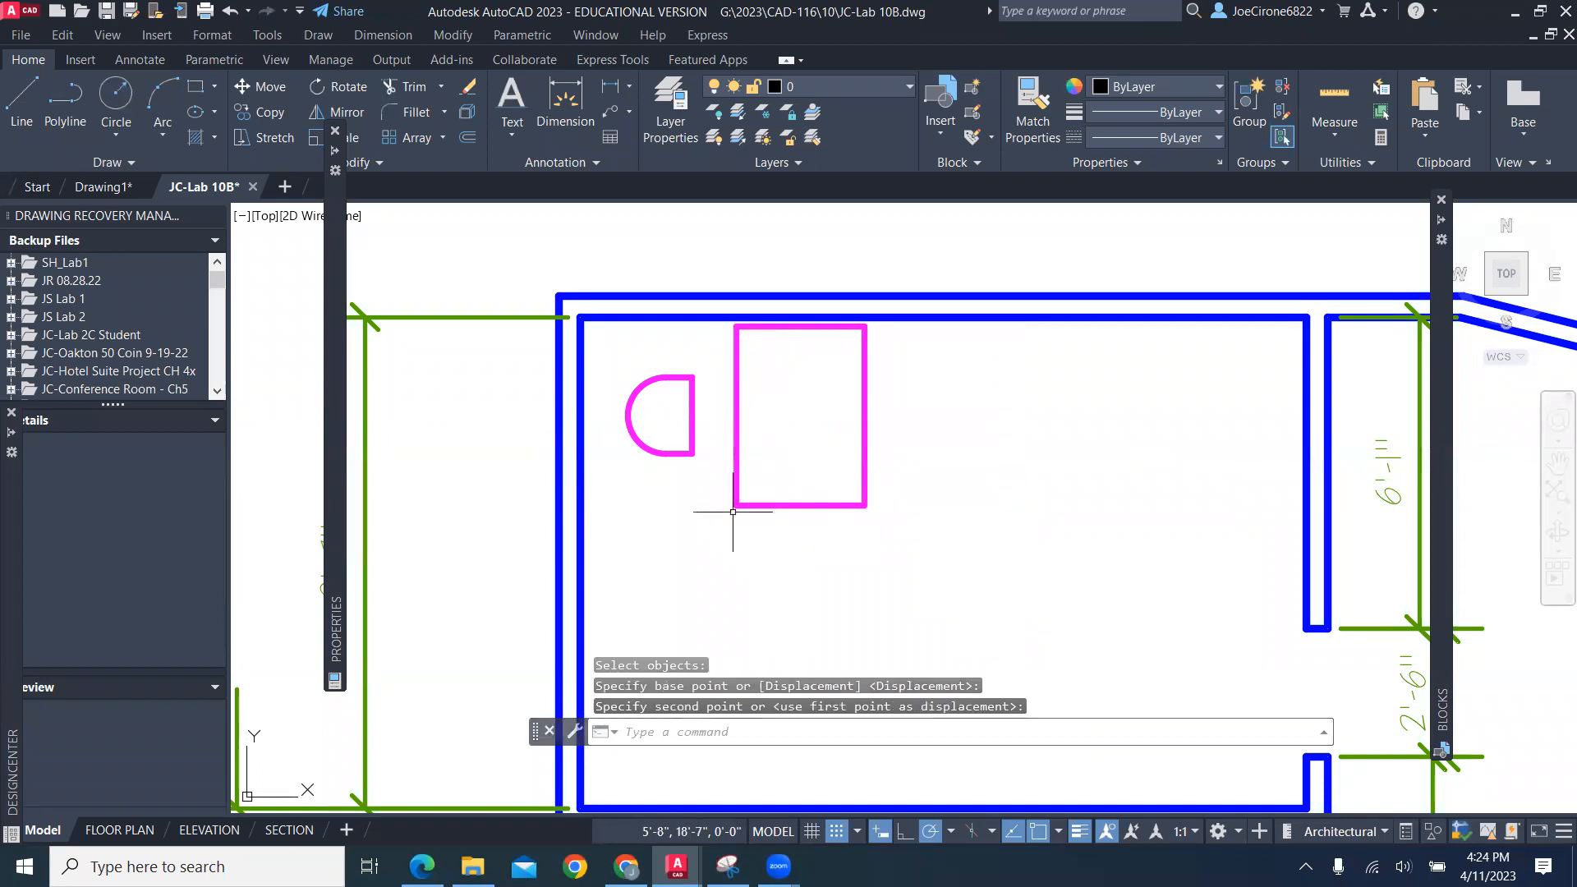
# Move the chair and desk together a short distance straight down, away from the office's upper wall
pyautogui.rightClick(902, 422)
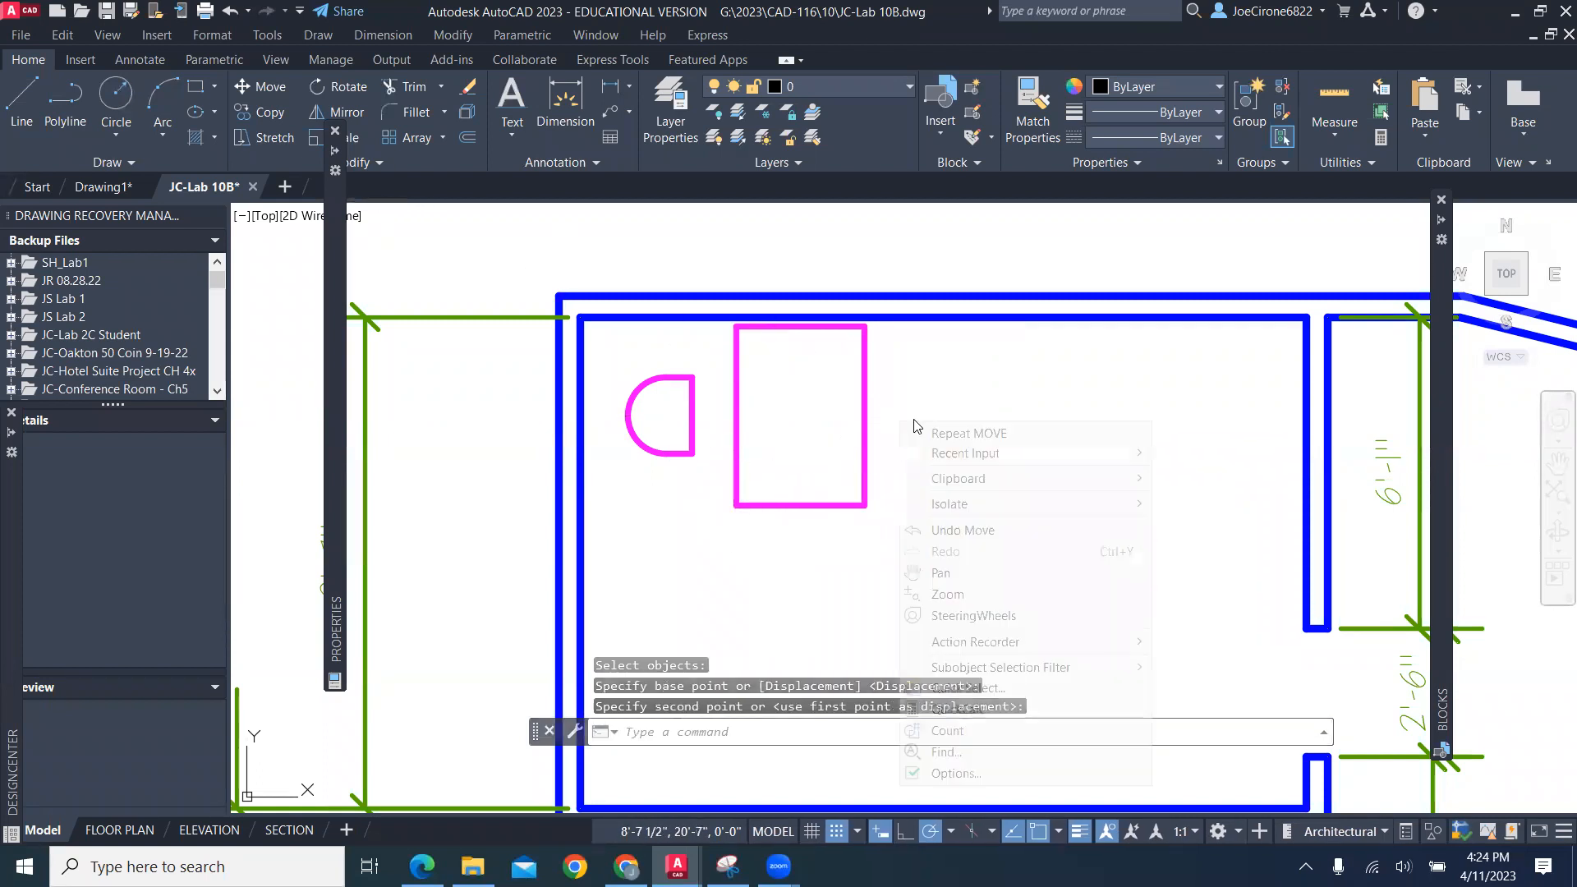
pyautogui.click(958, 435)
pyautogui.click(916, 393)
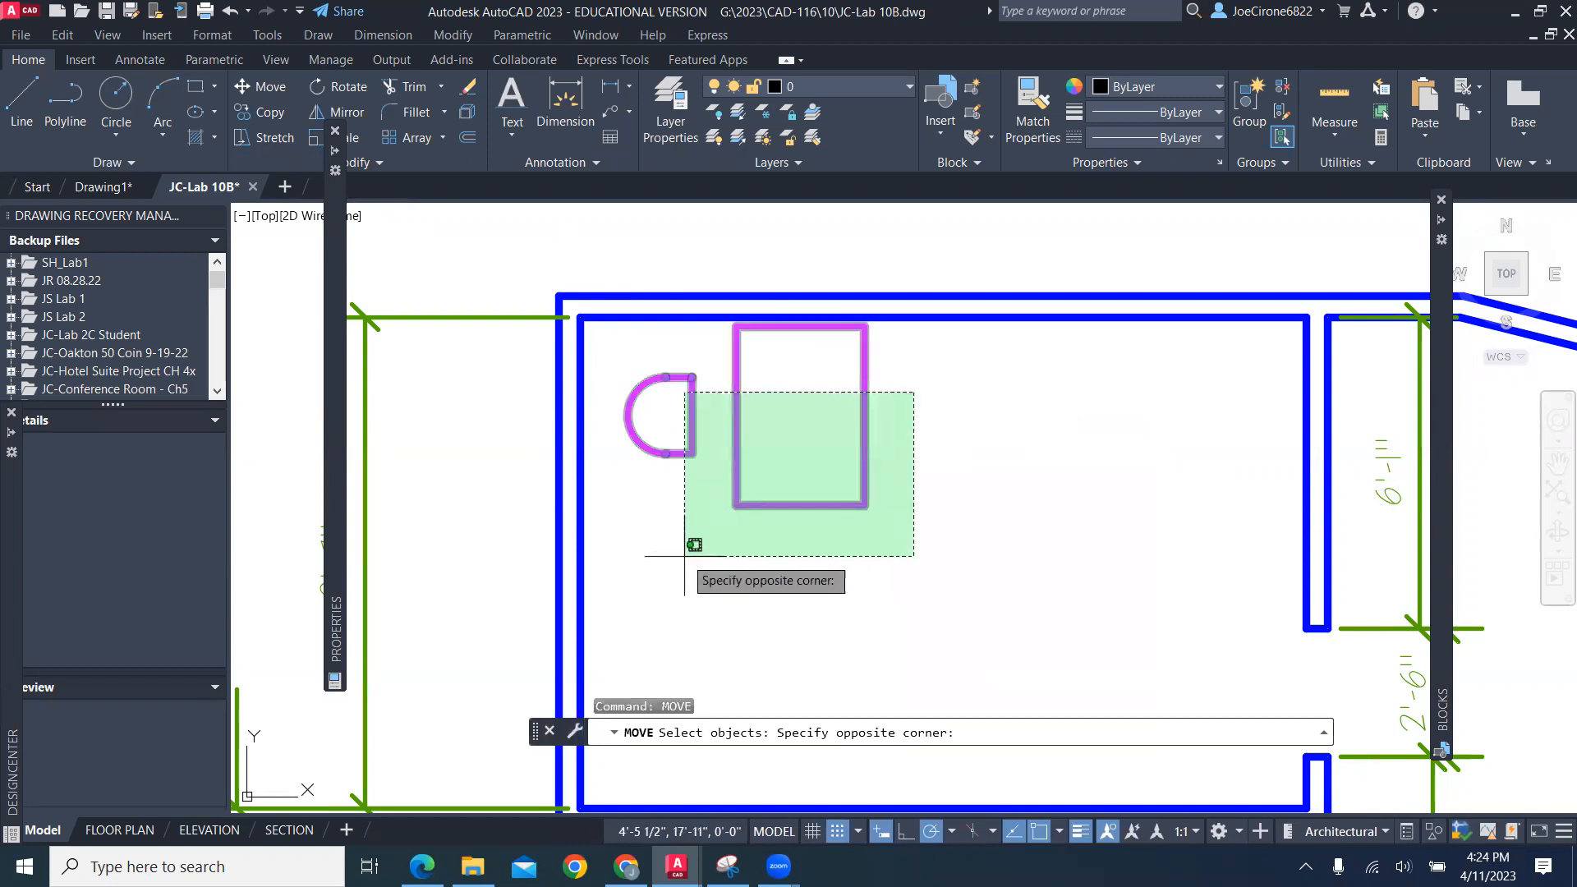
pyautogui.click(692, 540)
pyautogui.press('Return')
pyautogui.click(1019, 451)
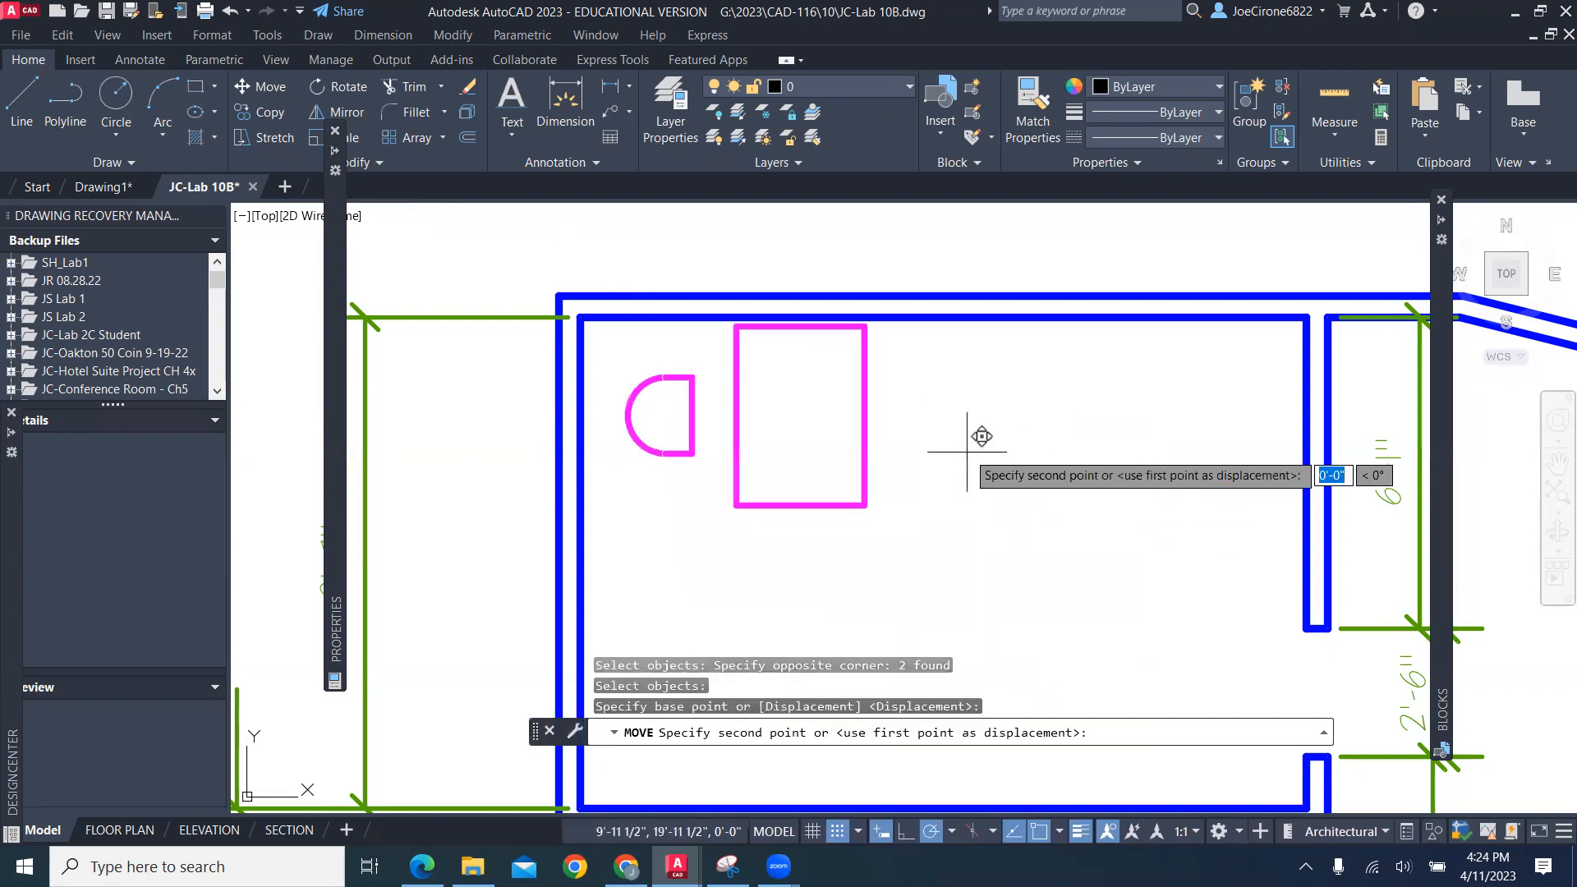
pyautogui.click(970, 496)
# Insert the FILECAB block near the lower-left corner of the upper-left office at scale 1
pyautogui.scroll(-2, 953, 509)
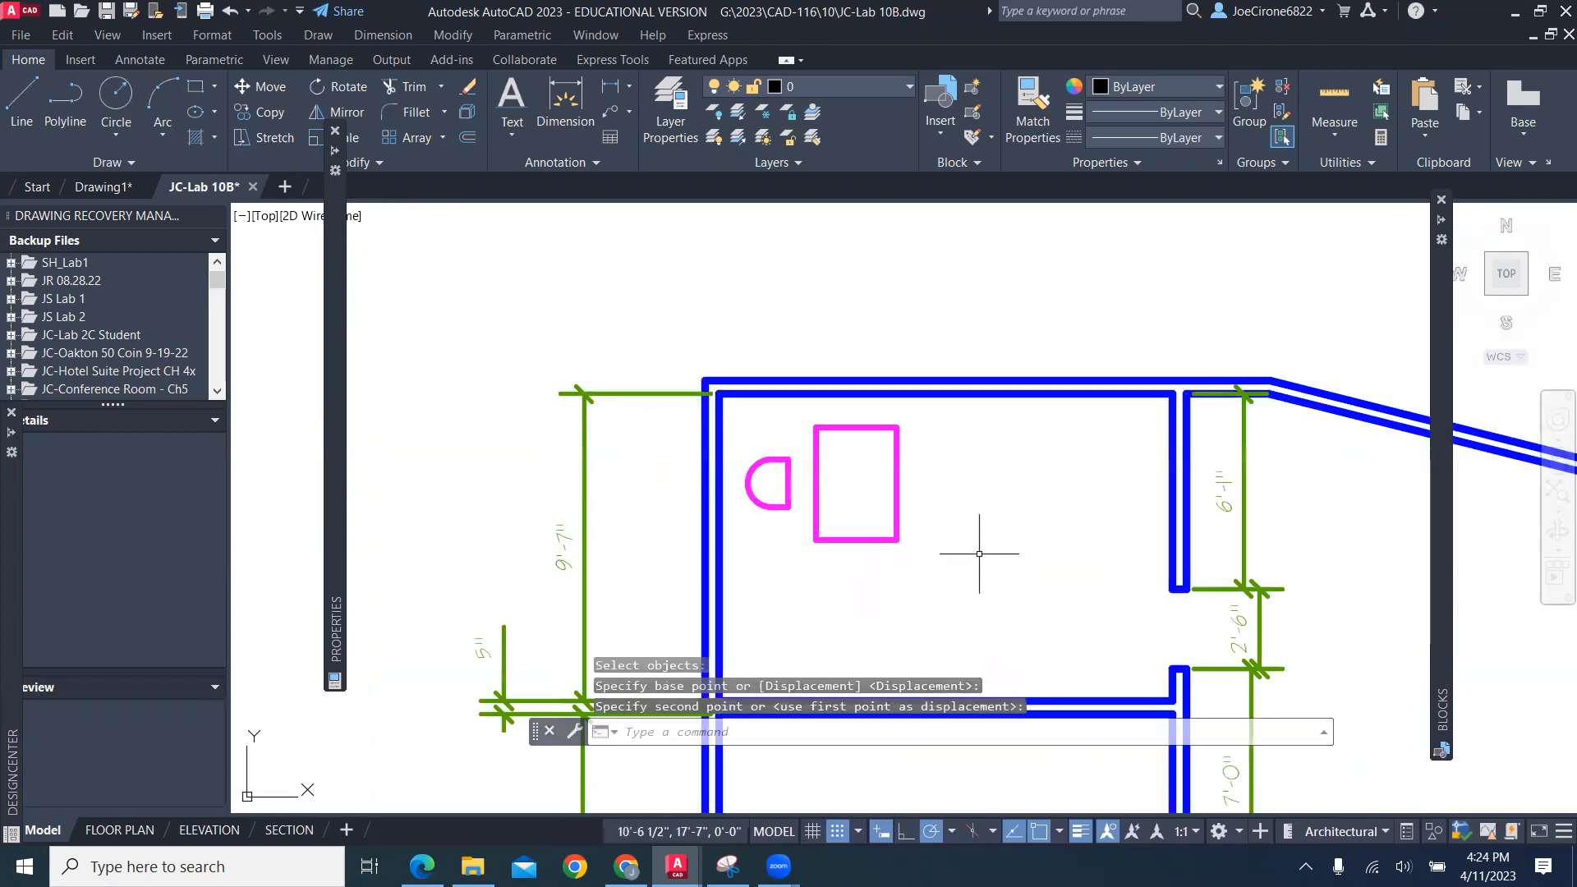
pyautogui.moveTo(1004, 539); pyautogui.dragTo(923, 430, button='middle')
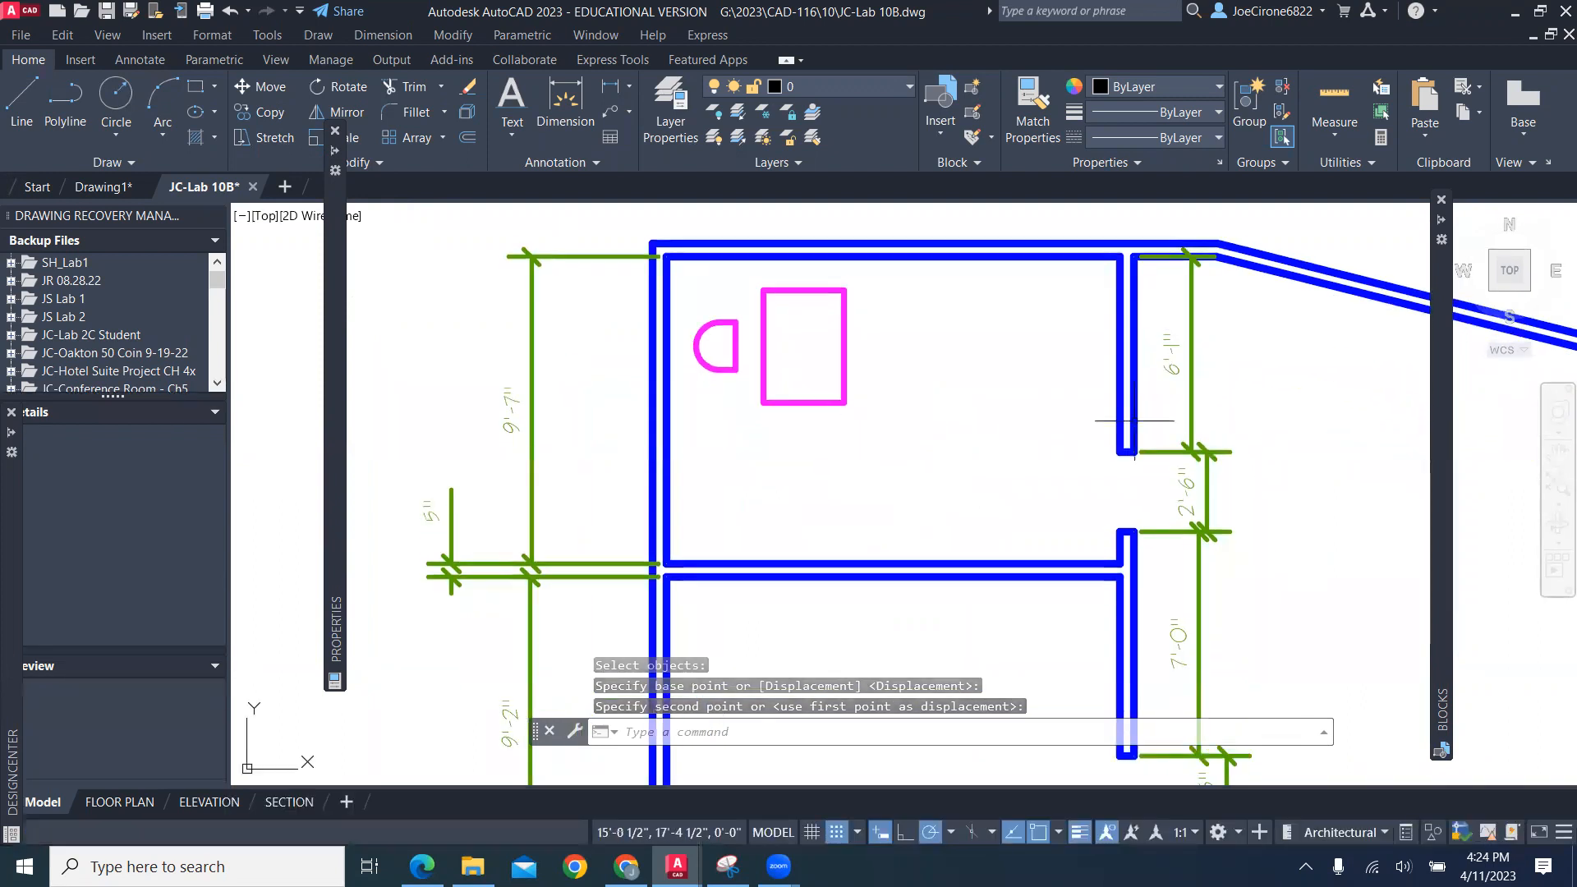
pyautogui.moveTo(1440, 423)
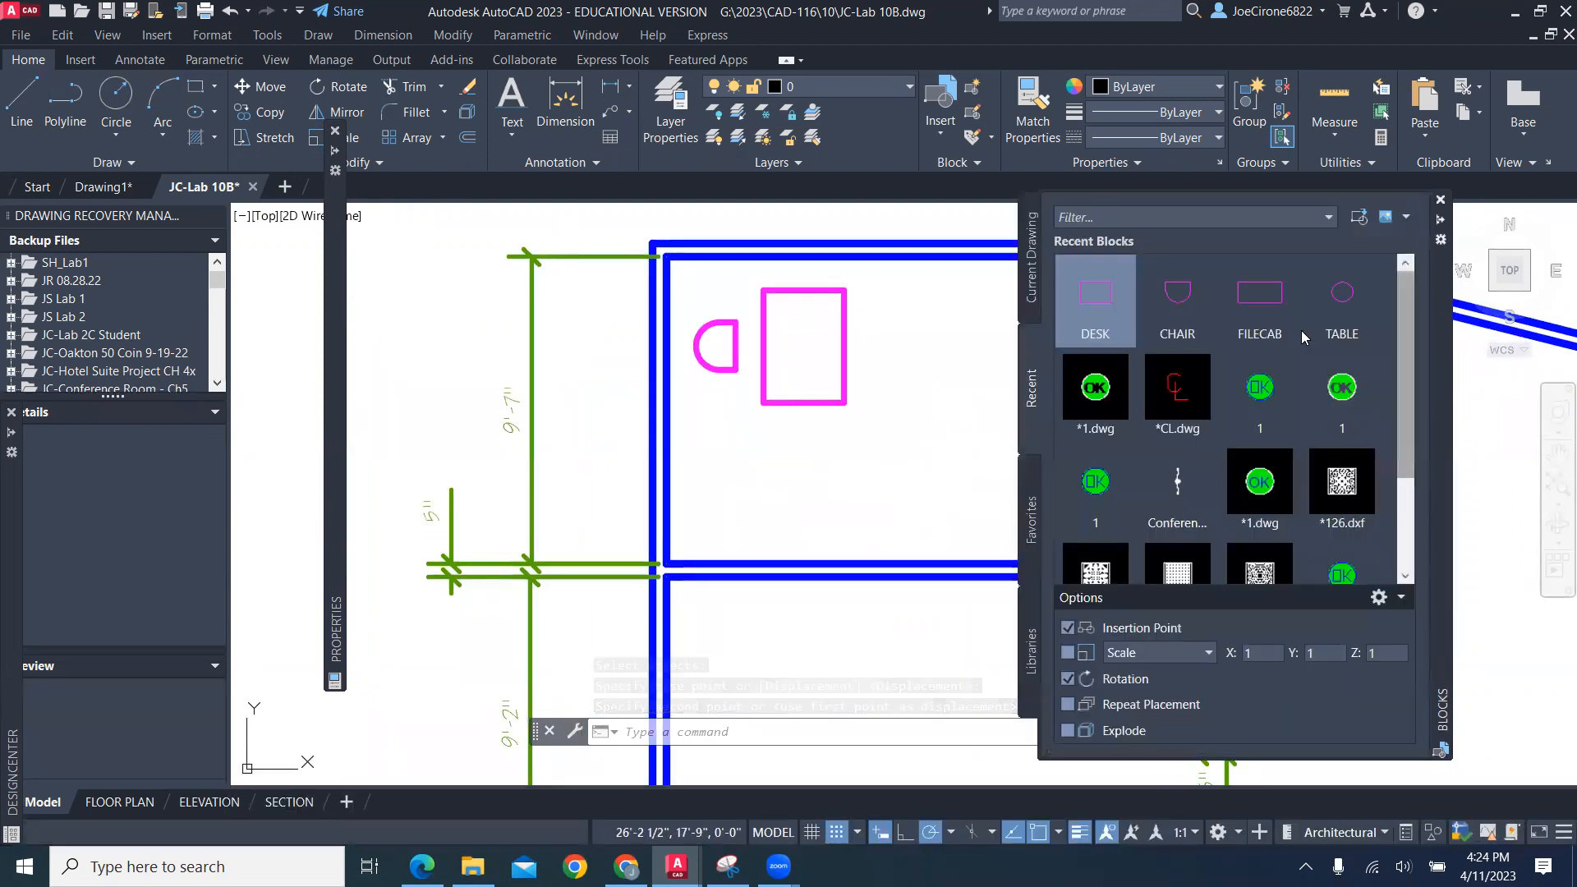
pyautogui.click(1279, 311)
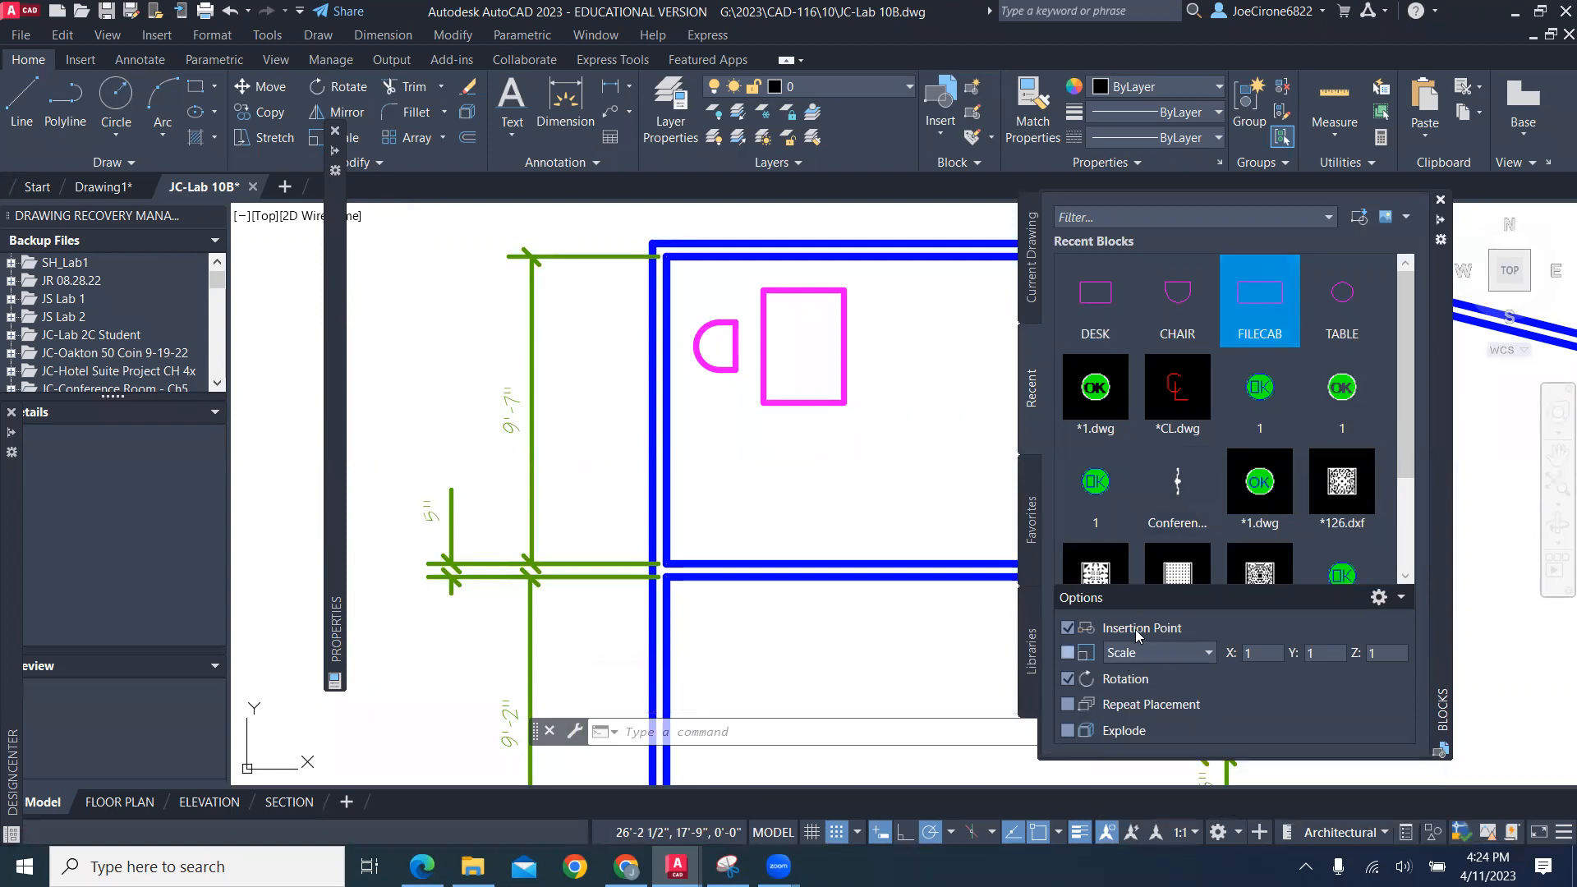
pyautogui.moveTo(1262, 318)
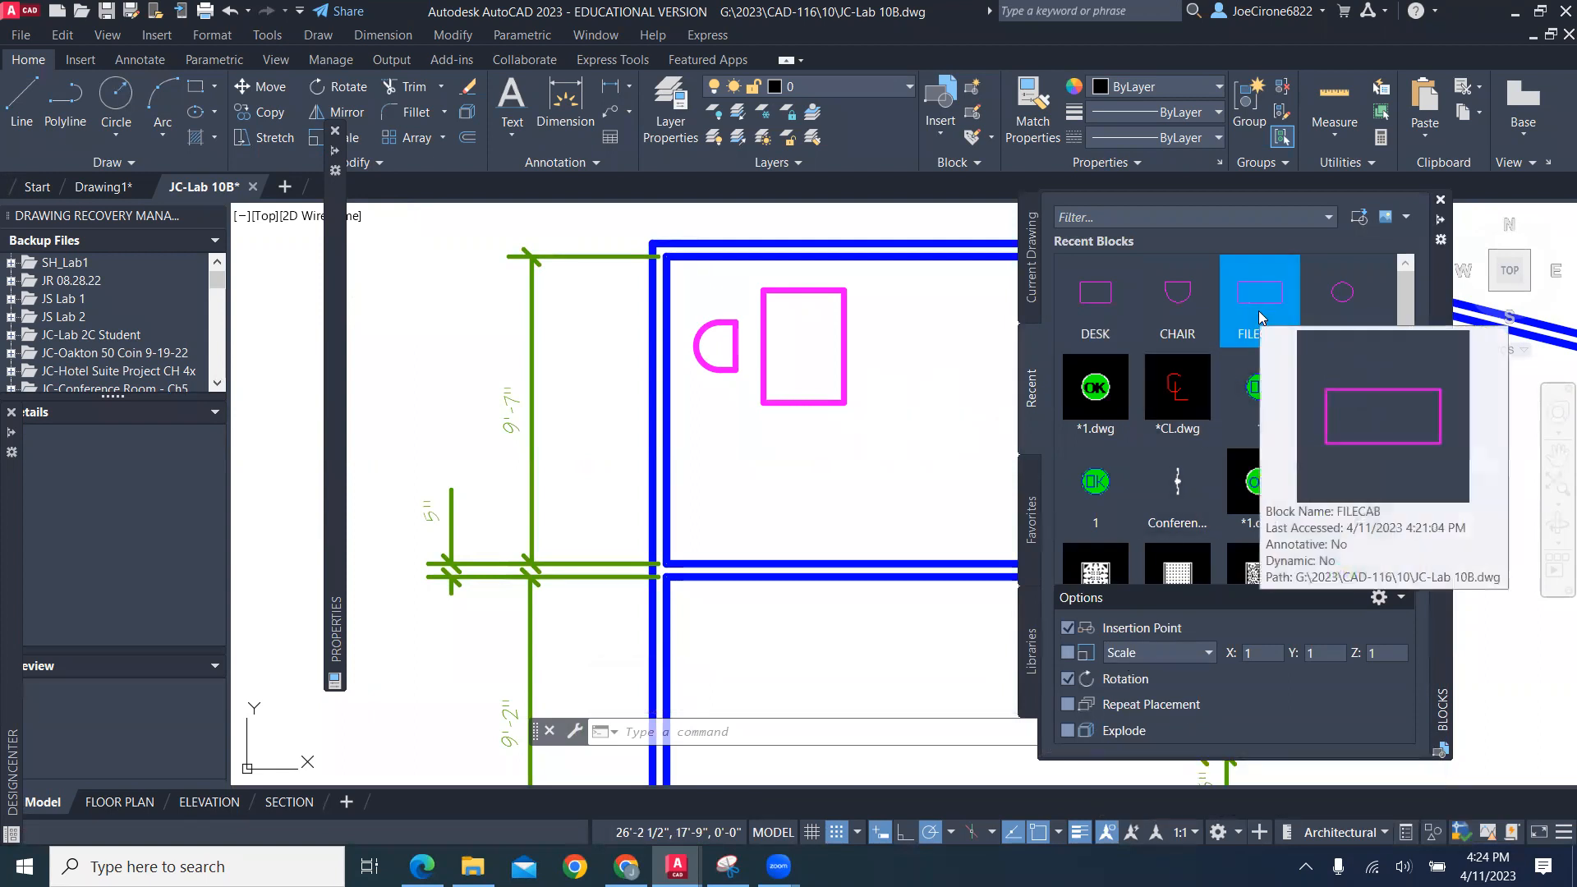
pyautogui.click(1263, 304)
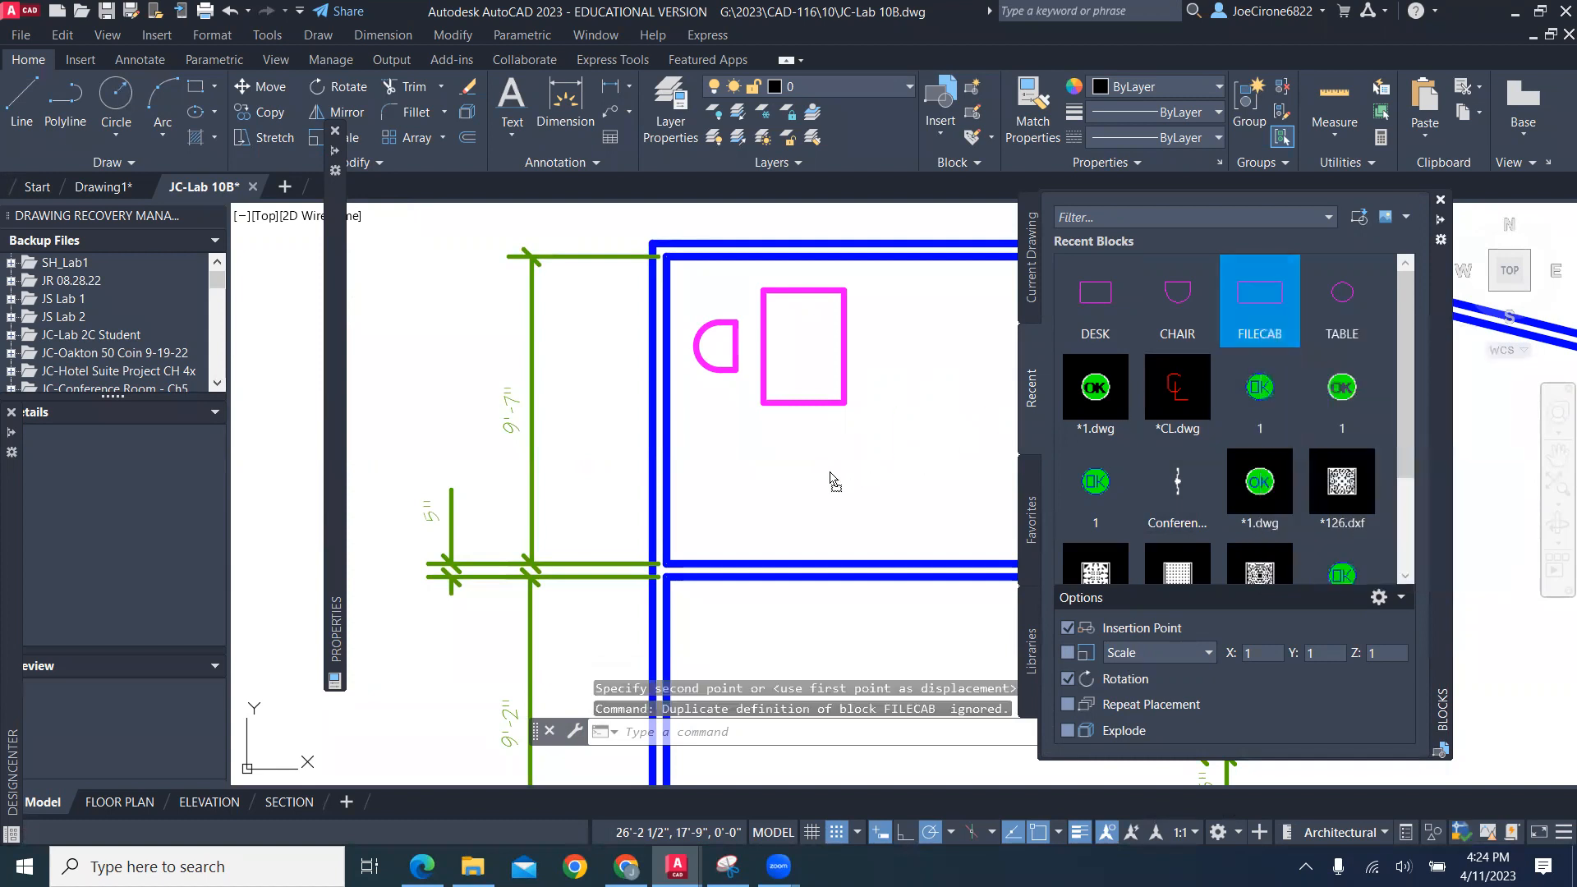
pyautogui.click(707, 538)
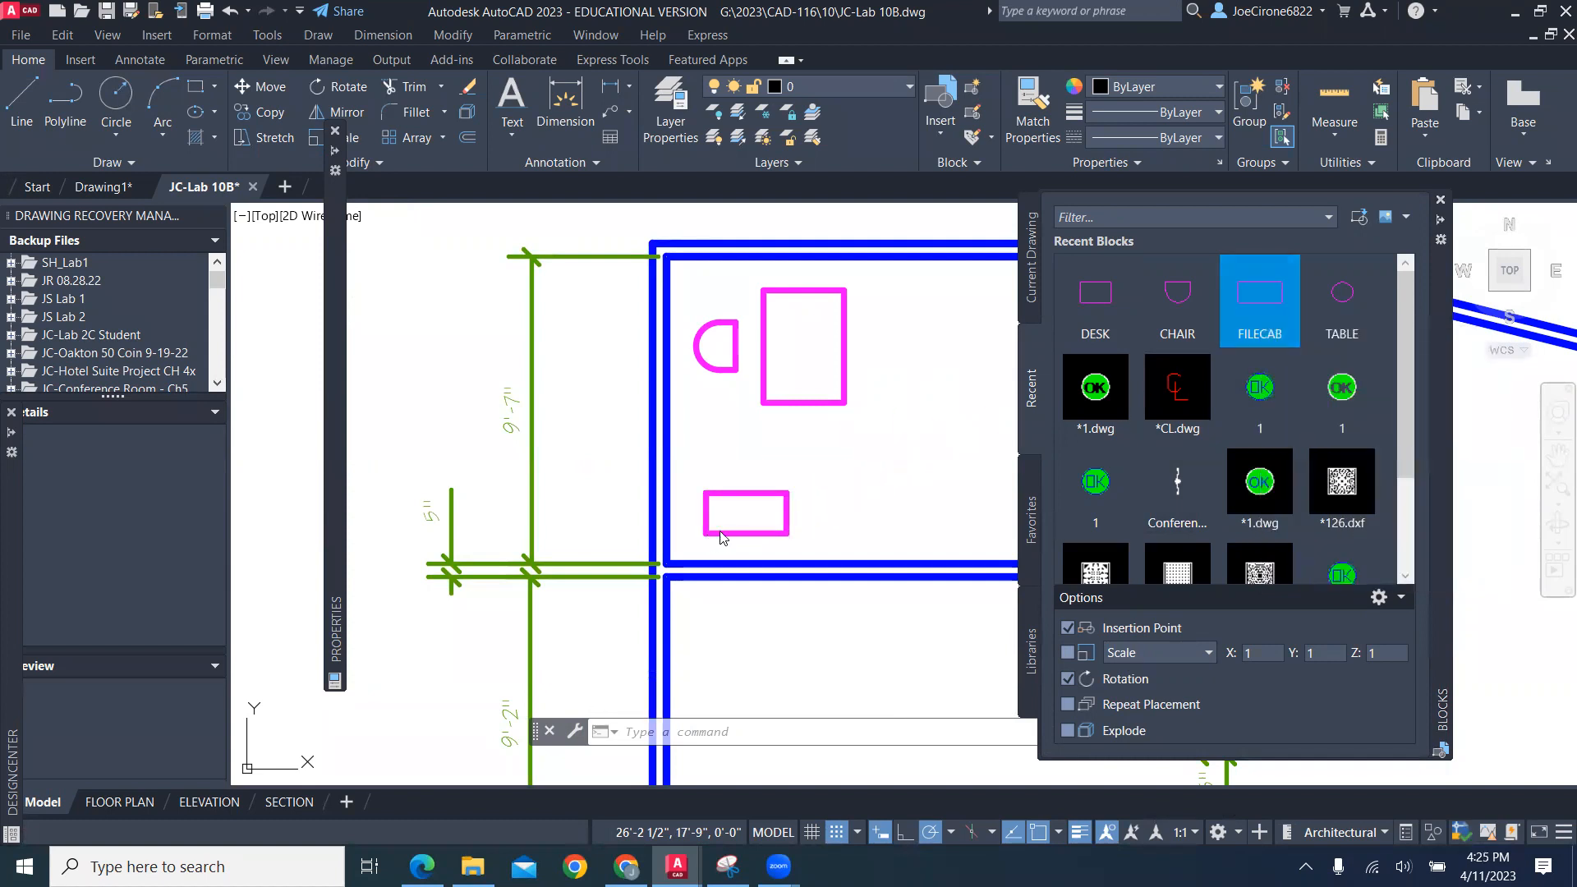
# Insert the TABLE block near the upper-right corner of the upper-left office at scale 1
pyautogui.moveTo(965, 426); pyautogui.dragTo(571, 467, button='middle')
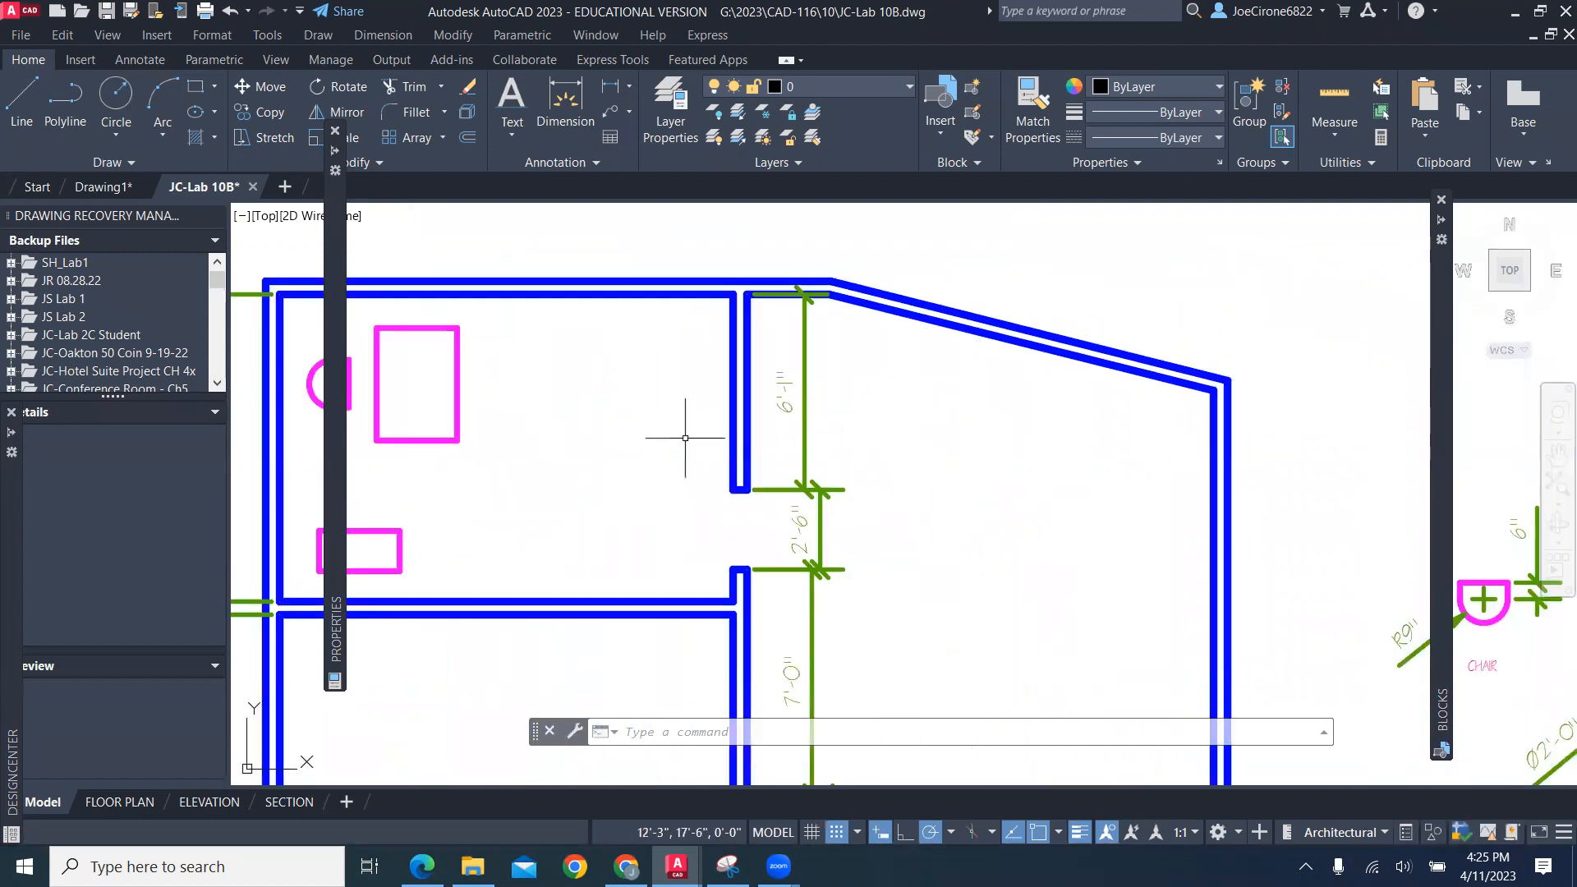
pyautogui.moveTo(1441, 416)
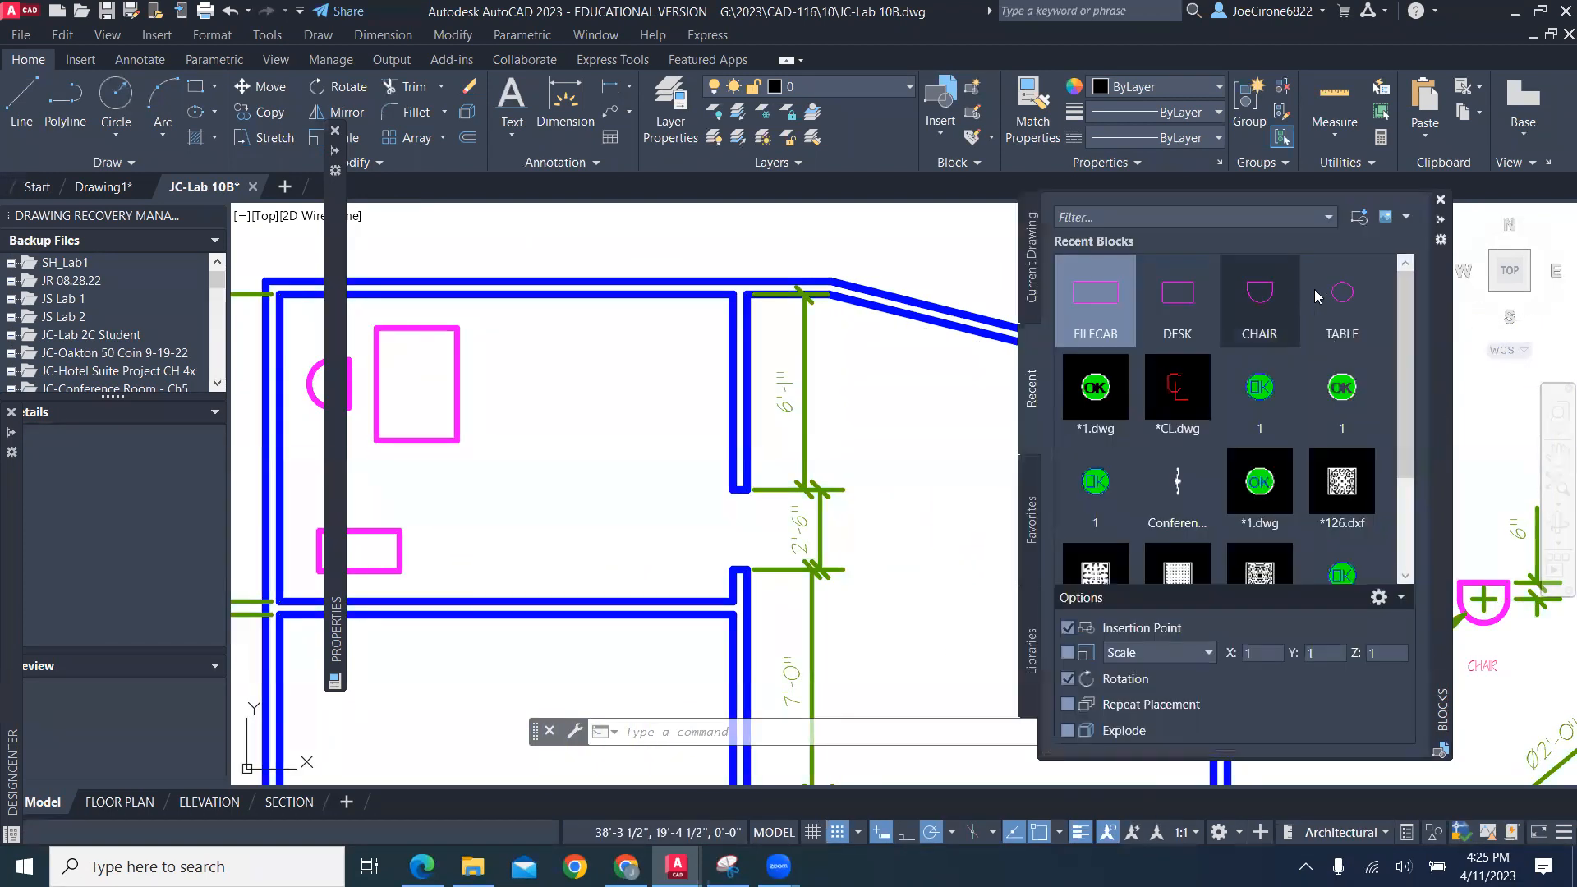
pyautogui.click(1345, 302)
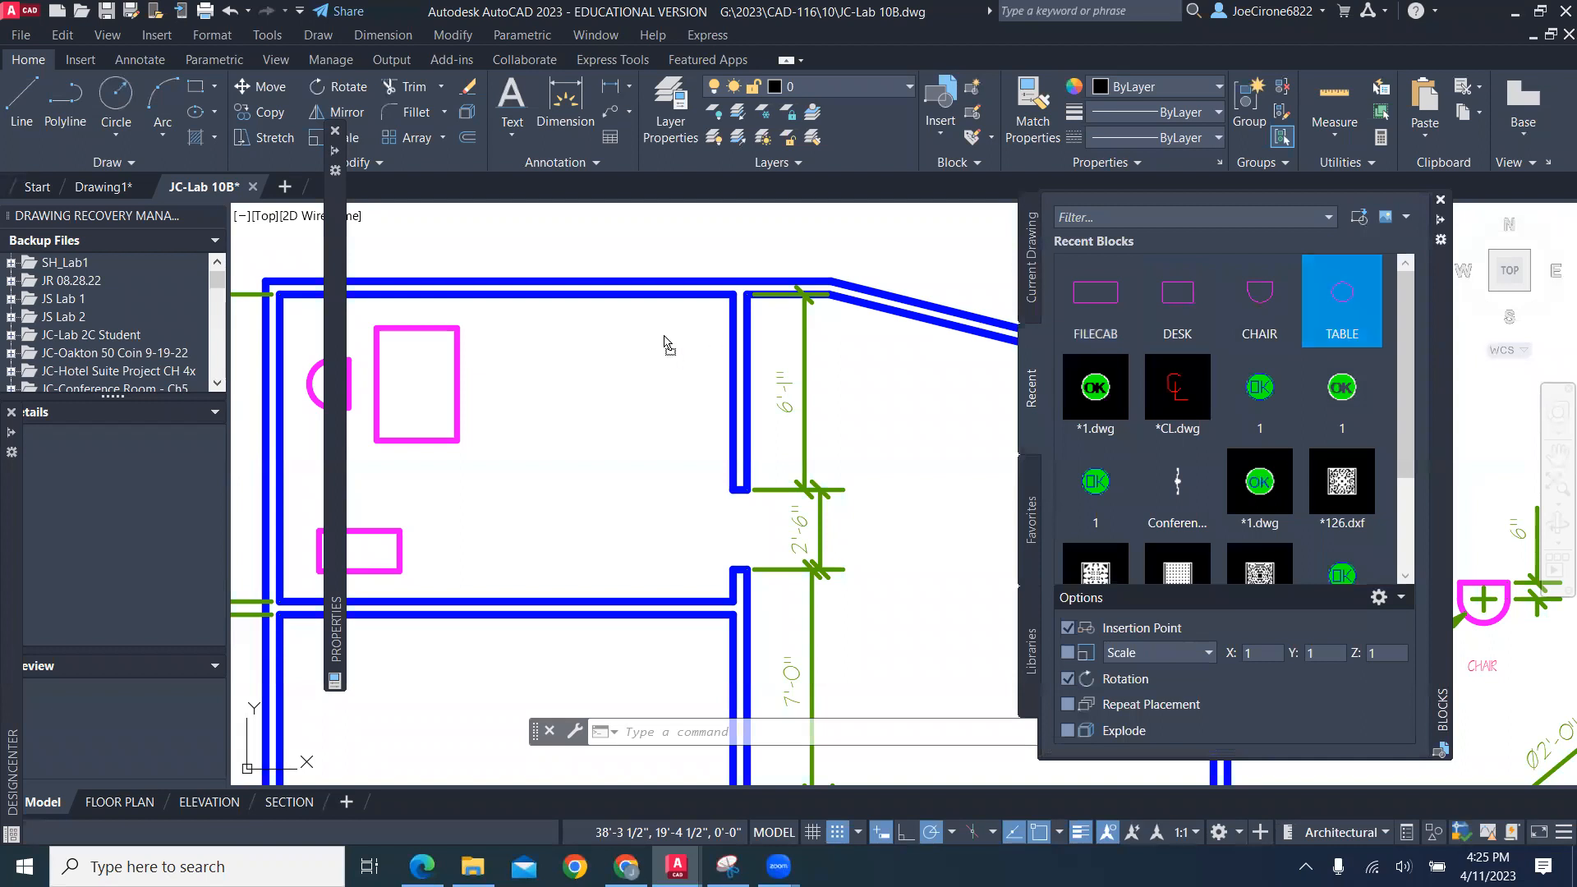
pyautogui.click(661, 378)
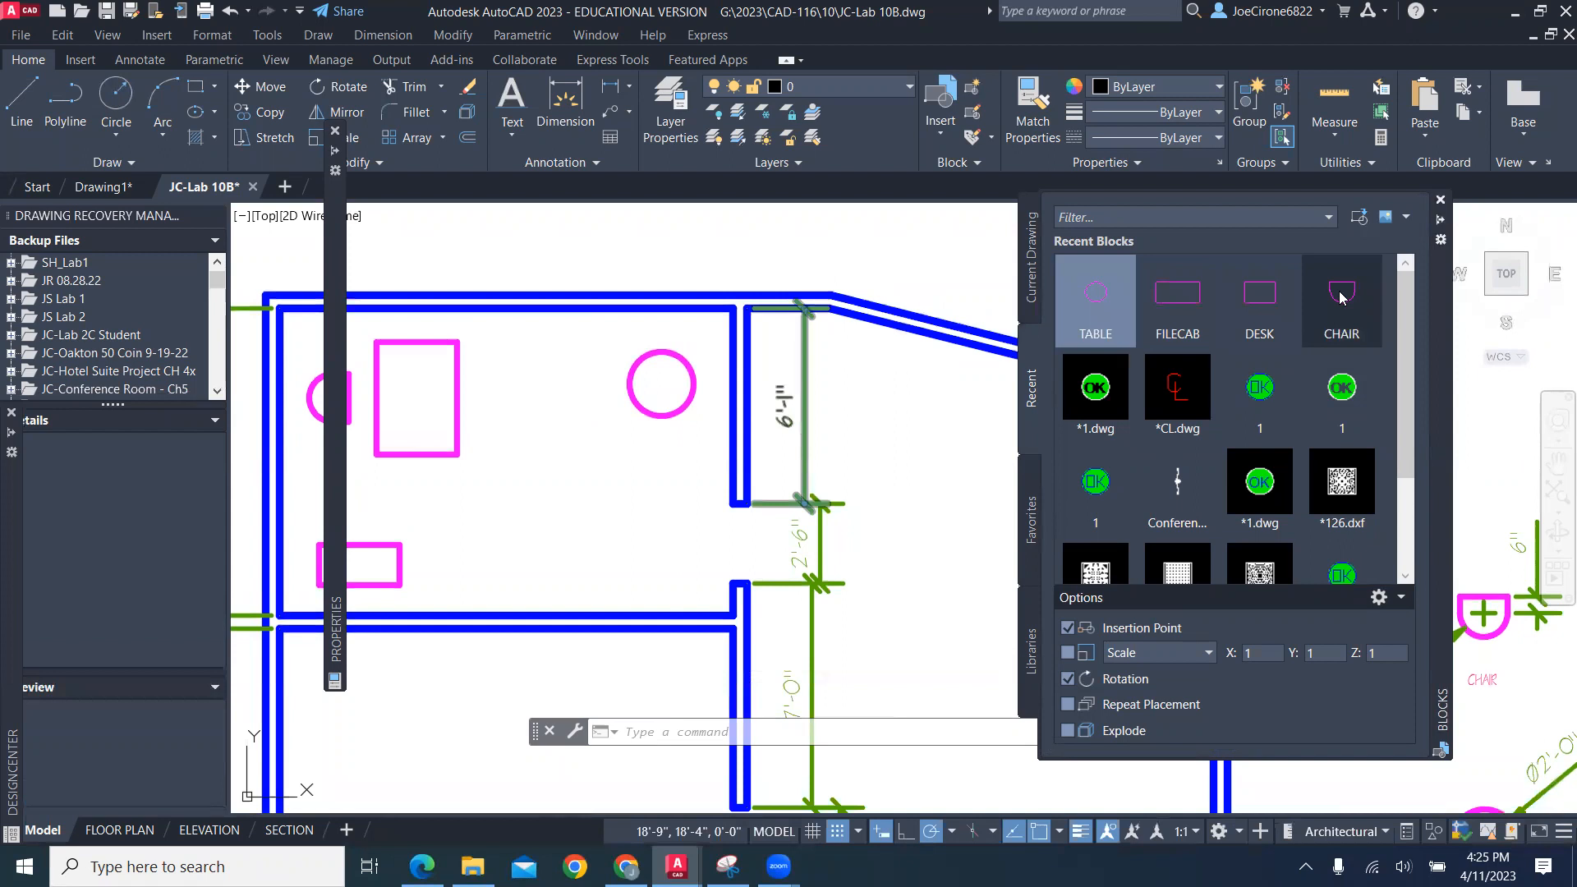
# Insert a CHAIR block at scale 1 just below the round table, rotated 90° with its curve toward the right wall, leaving a small gap
pyautogui.click(1342, 298)
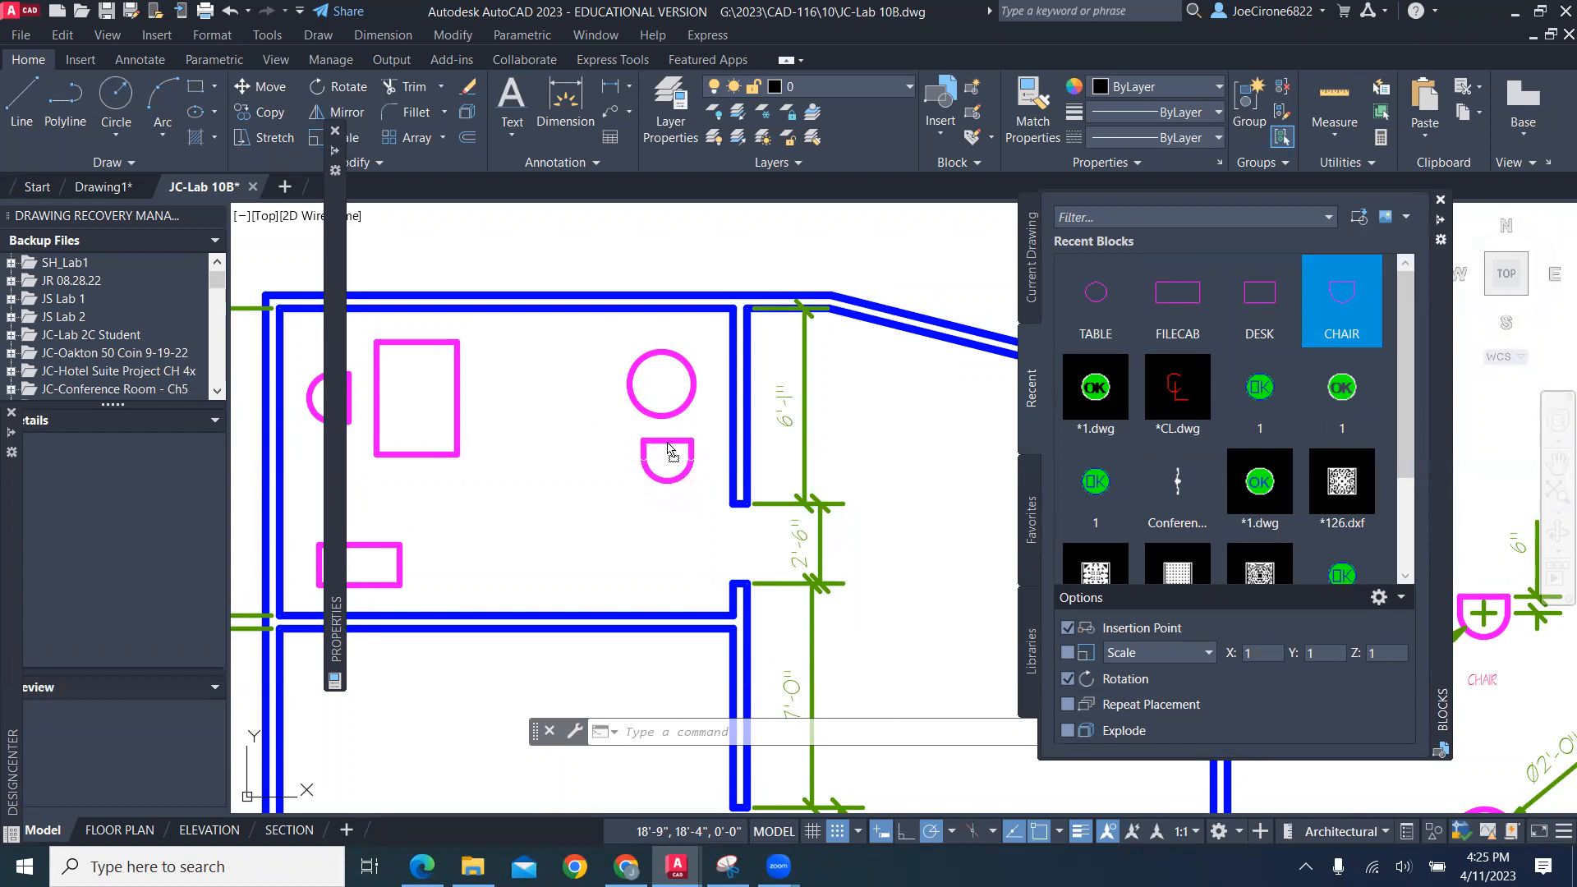
pyautogui.click(667, 441)
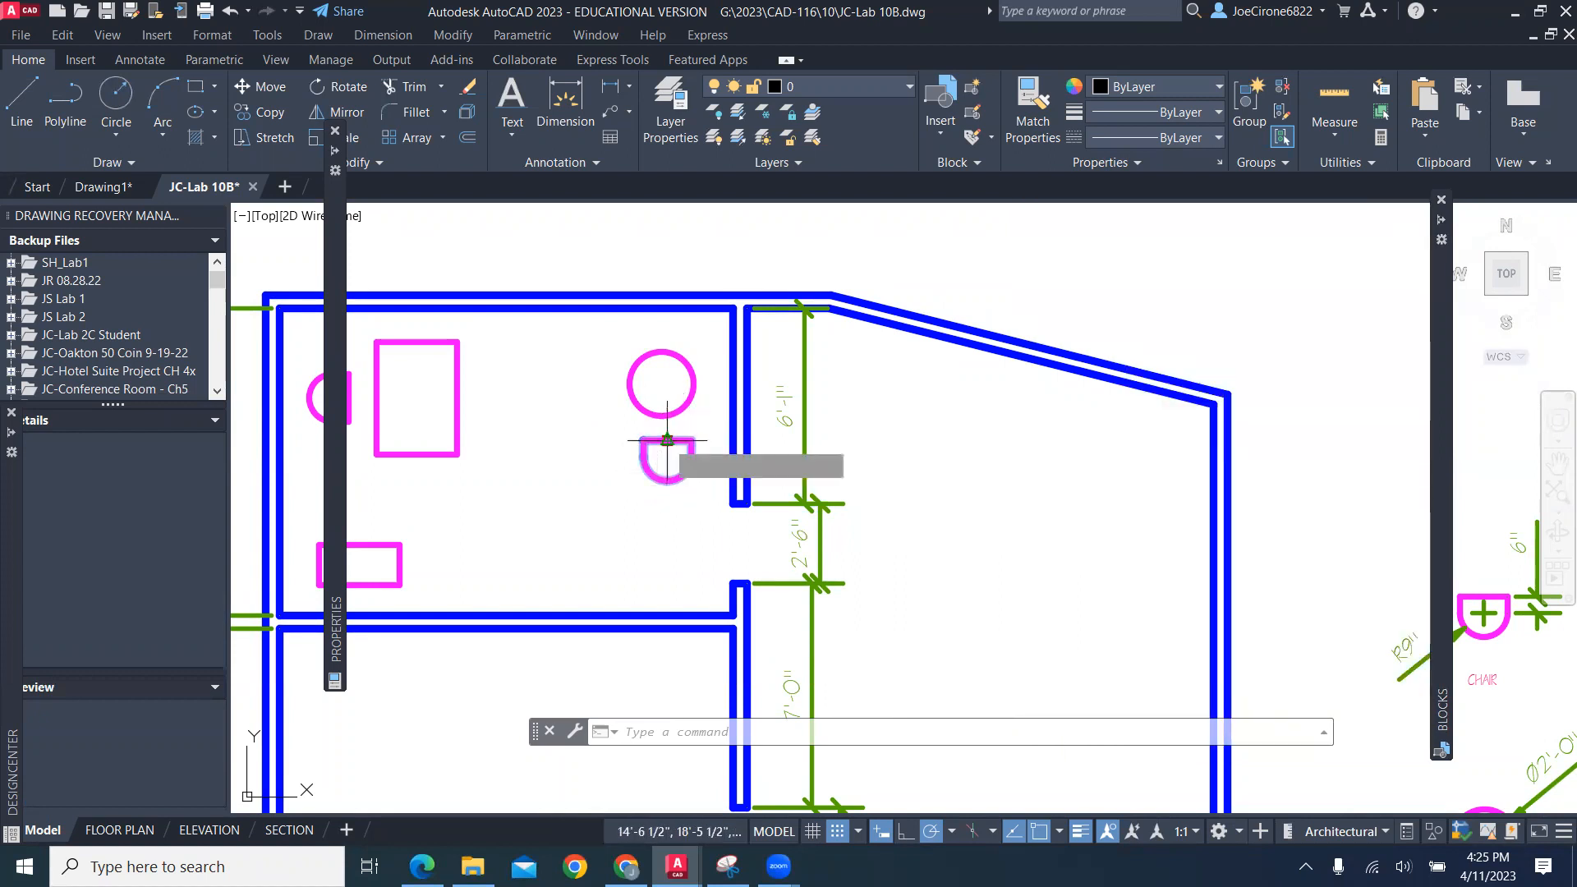
pyautogui.click(667, 441)
pyautogui.press('space')
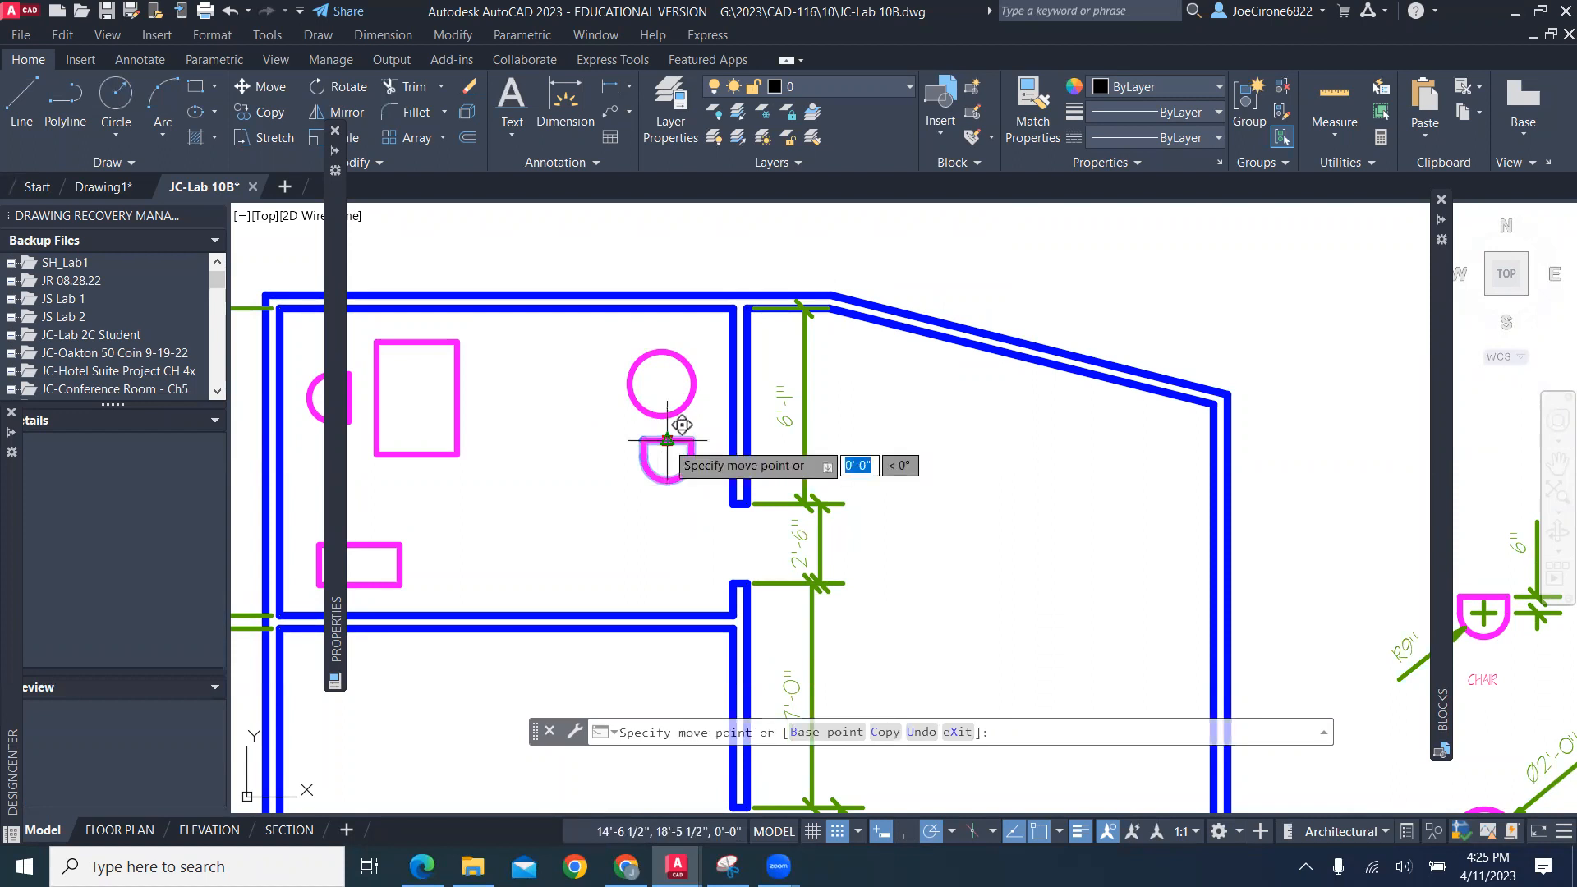
pyautogui.press('space')
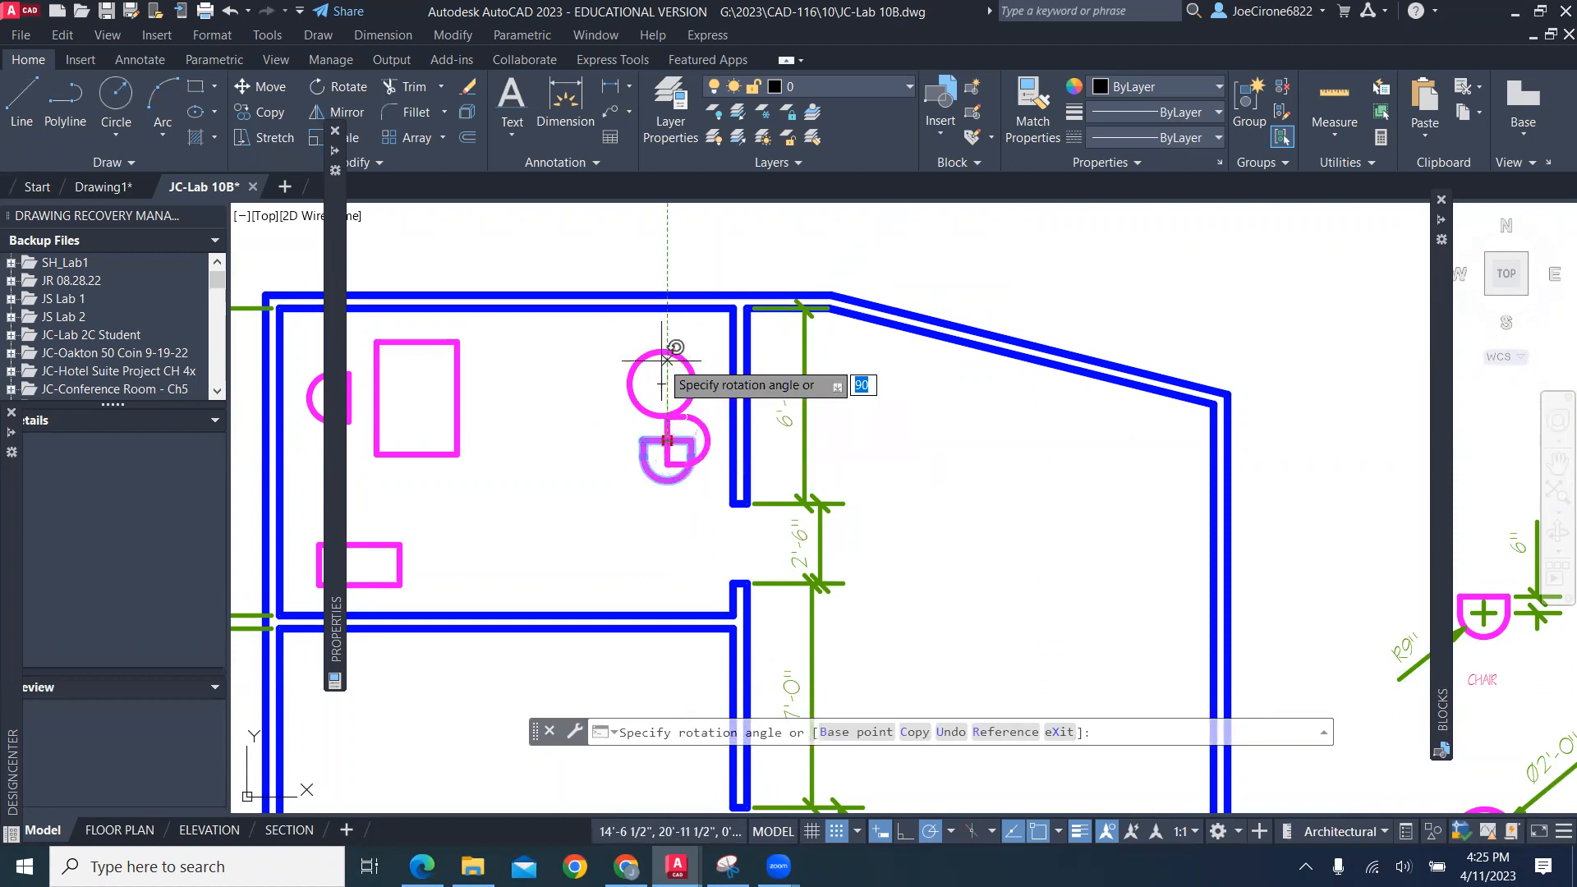
pyautogui.click(665, 358)
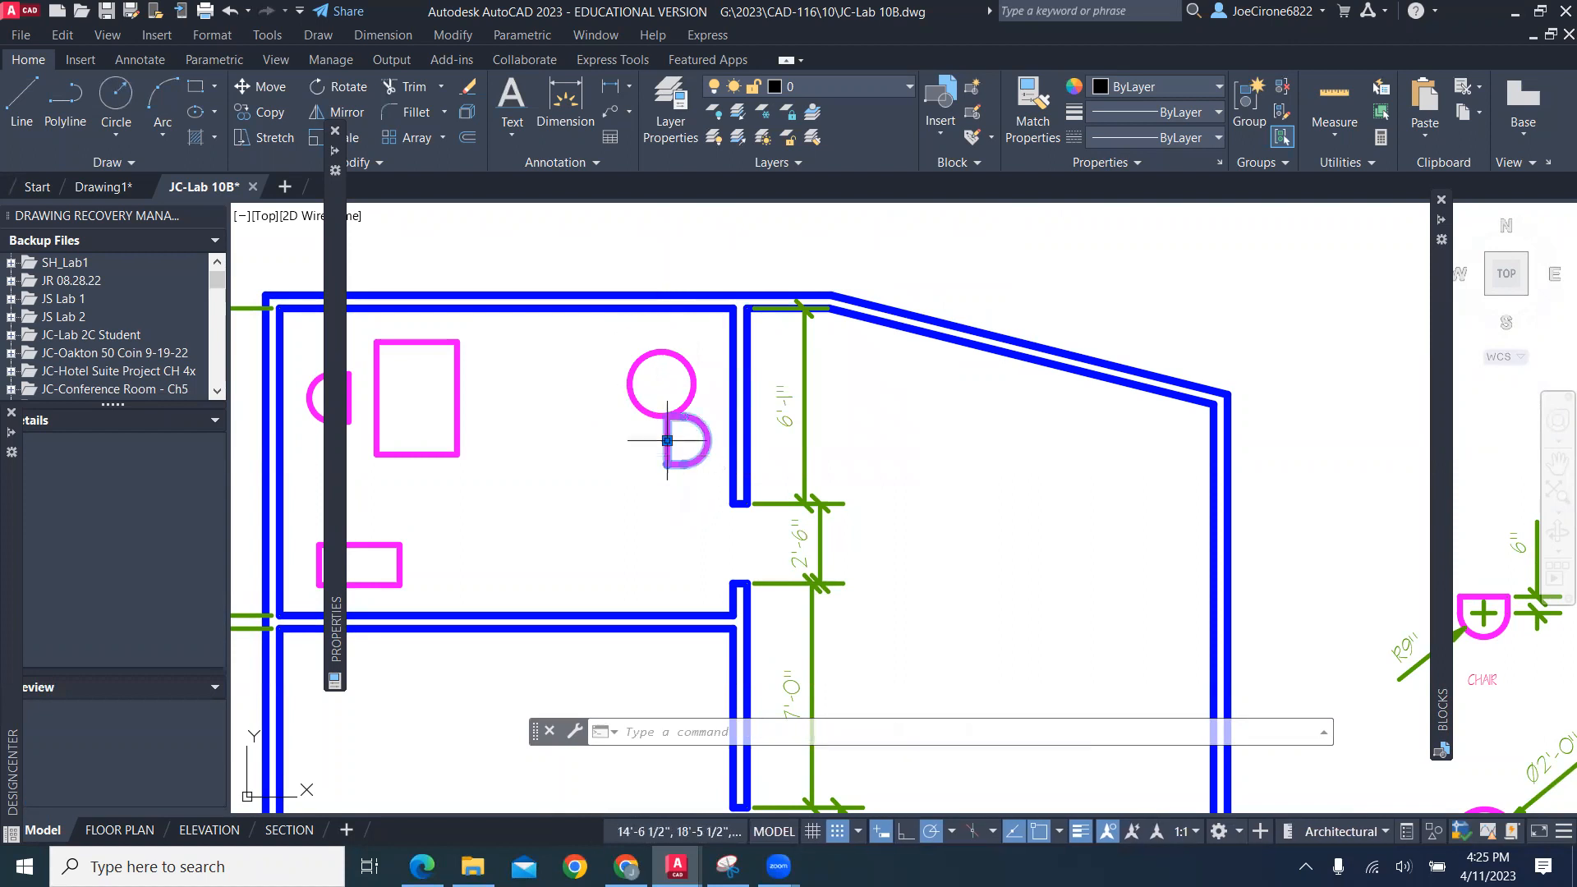
pyautogui.click(667, 440)
pyautogui.click(667, 465)
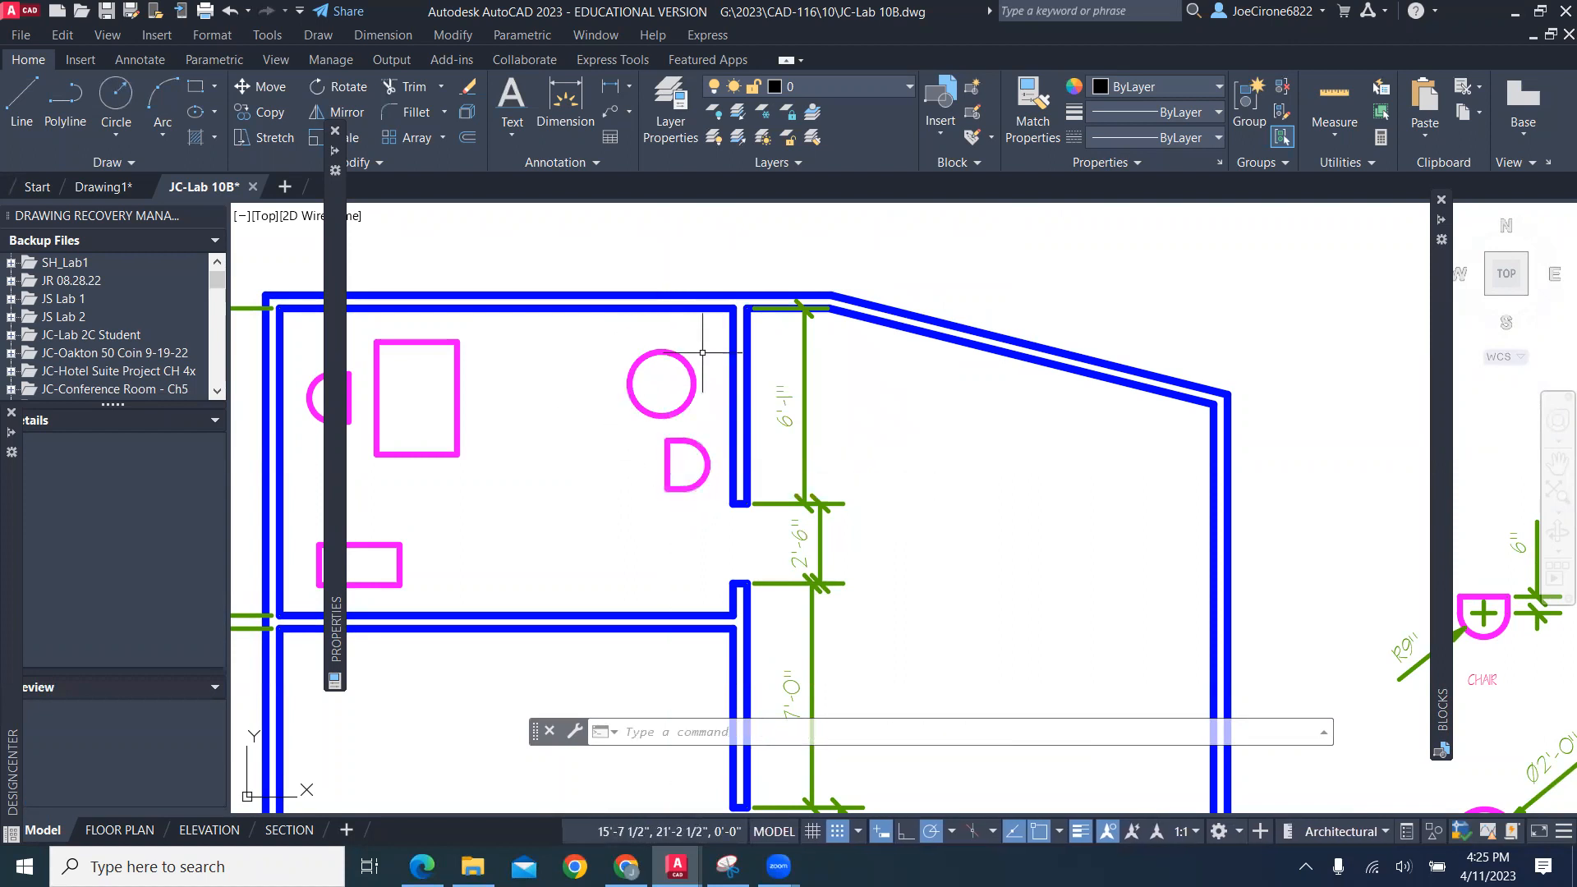
# Insert another CHAIR block between the desk and the round table, rotated 180° so its curve faces the office's upper wall
pyautogui.moveTo(1436, 379)
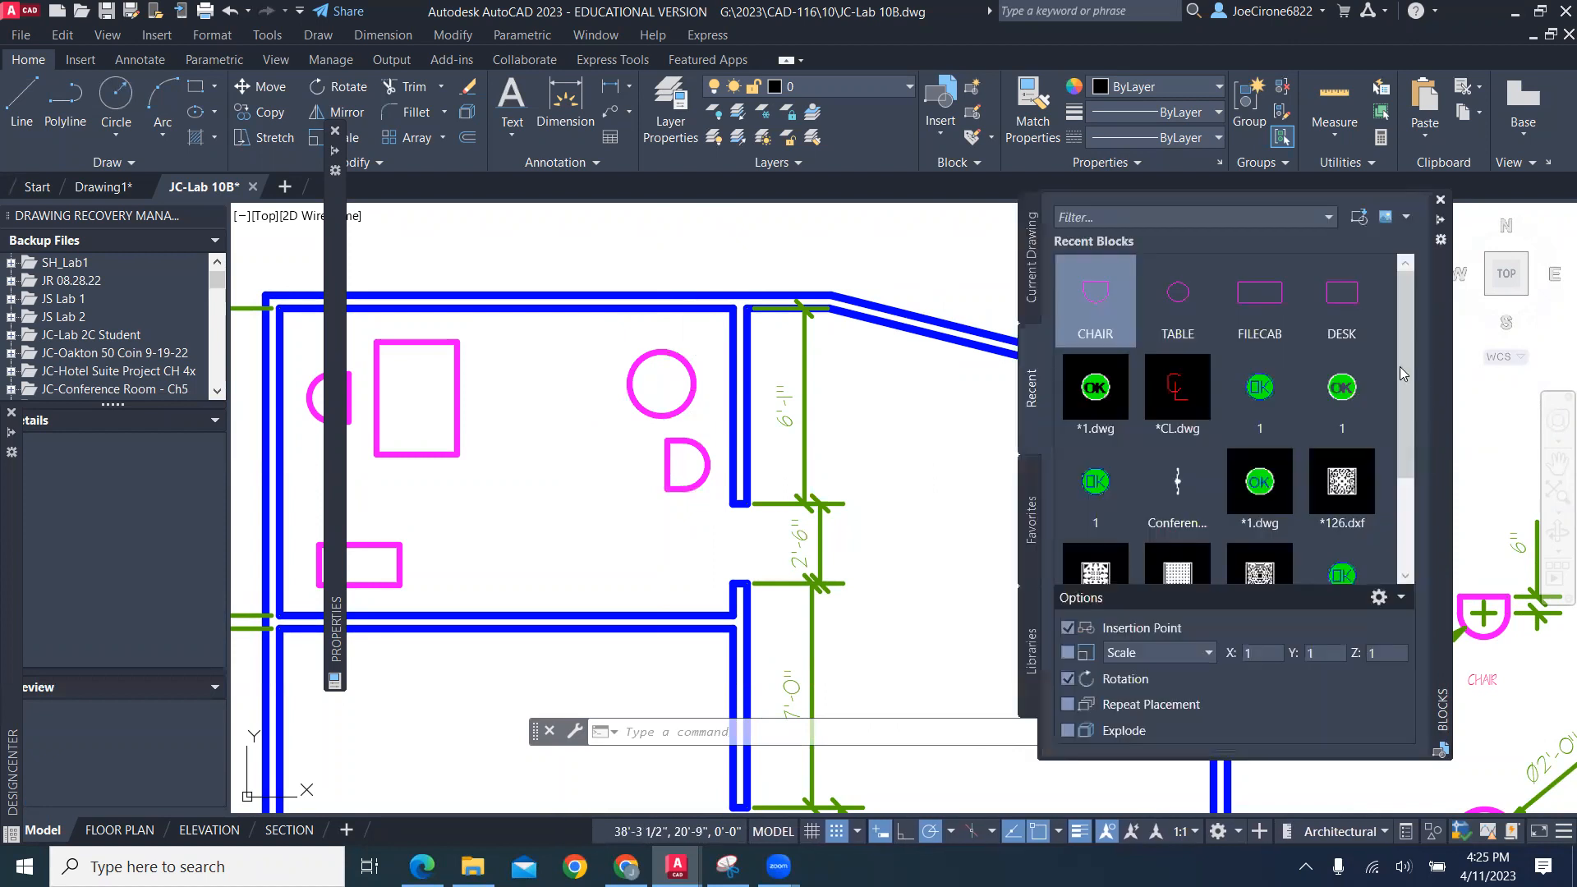
pyautogui.click(1095, 300)
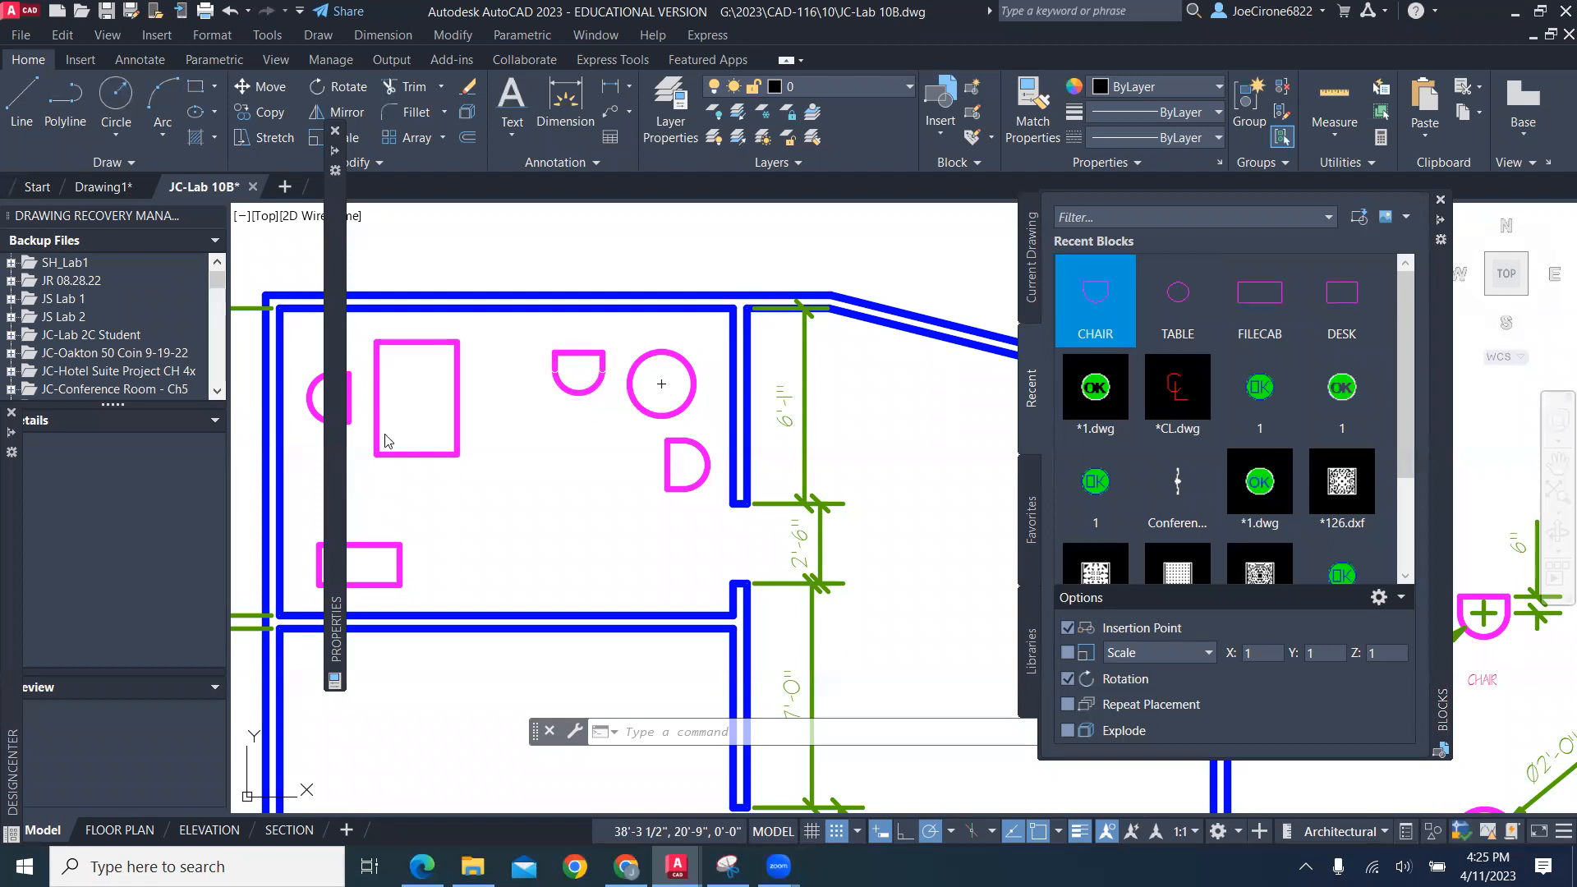
pyautogui.click(581, 350)
pyautogui.click(578, 353)
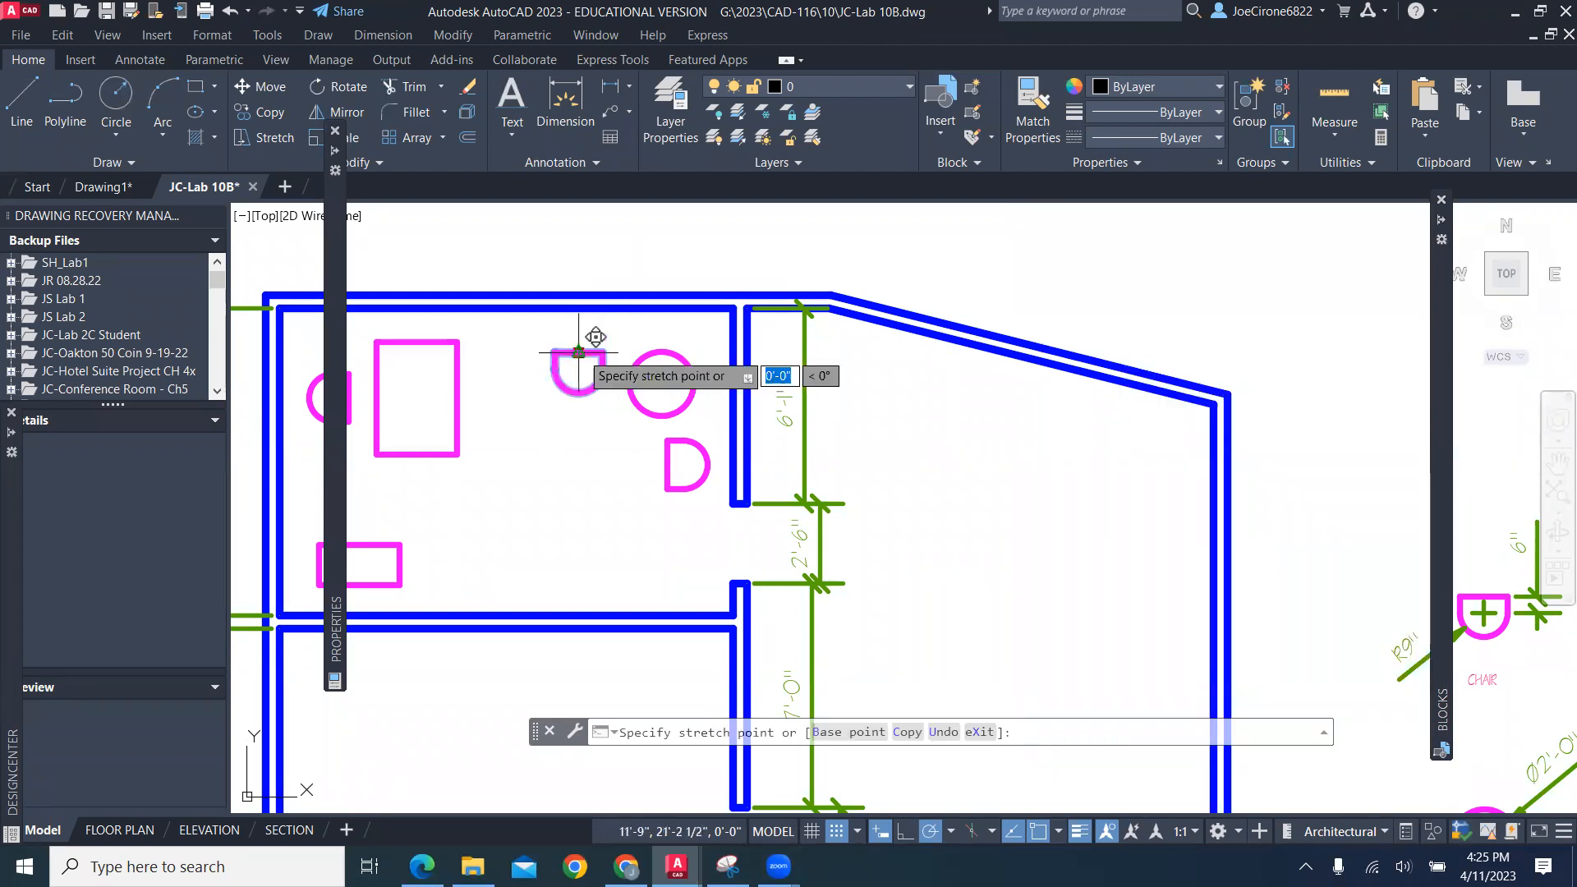
pyautogui.press('space')
pyautogui.press('space')
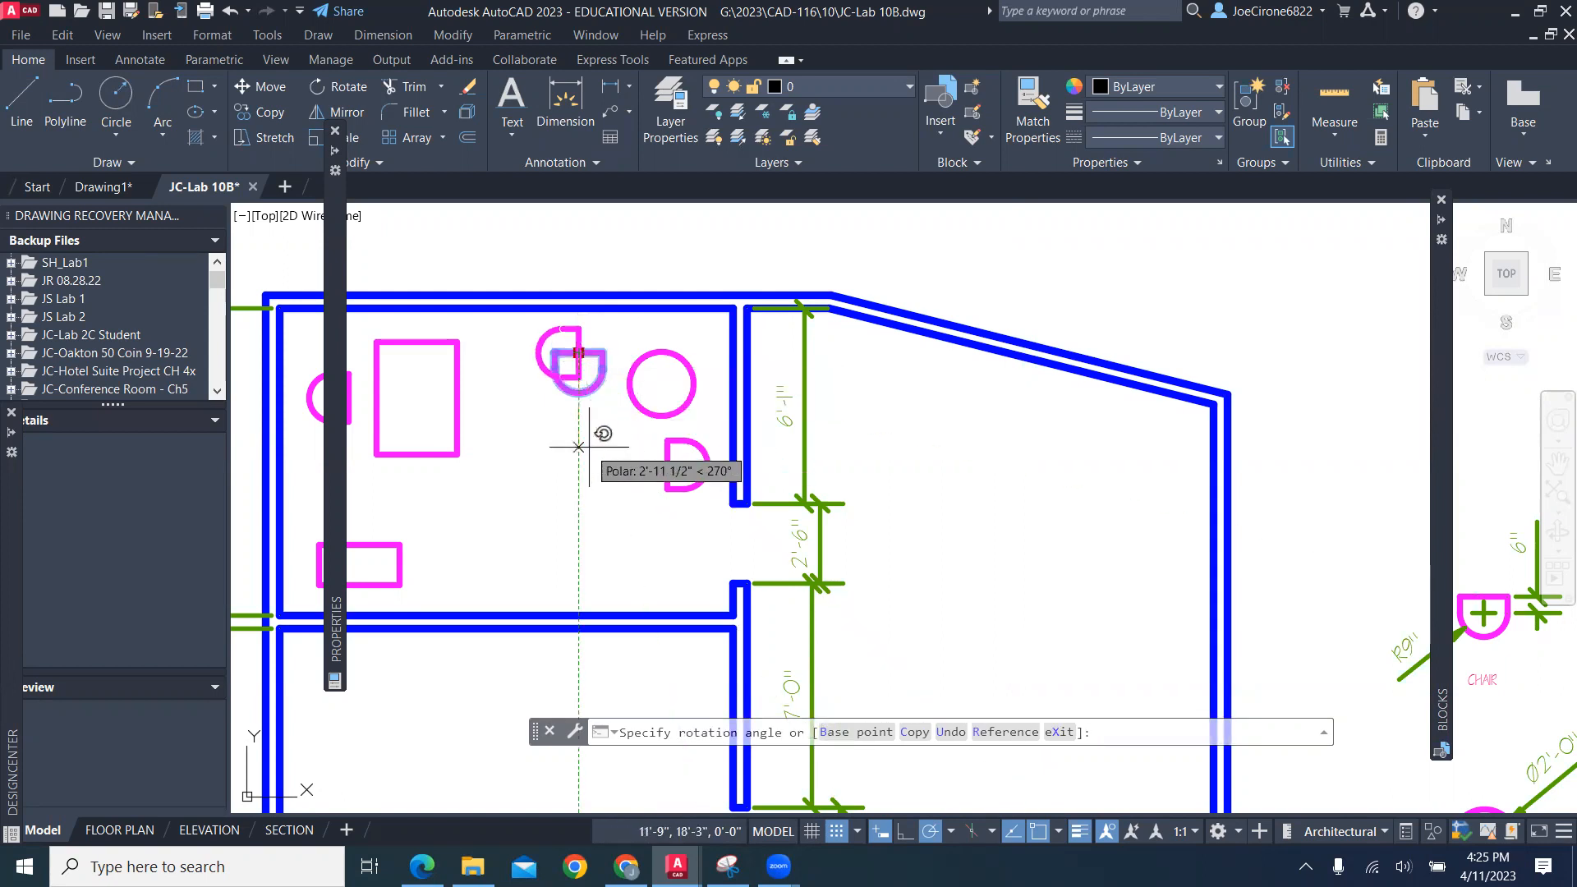
pyautogui.click(496, 350)
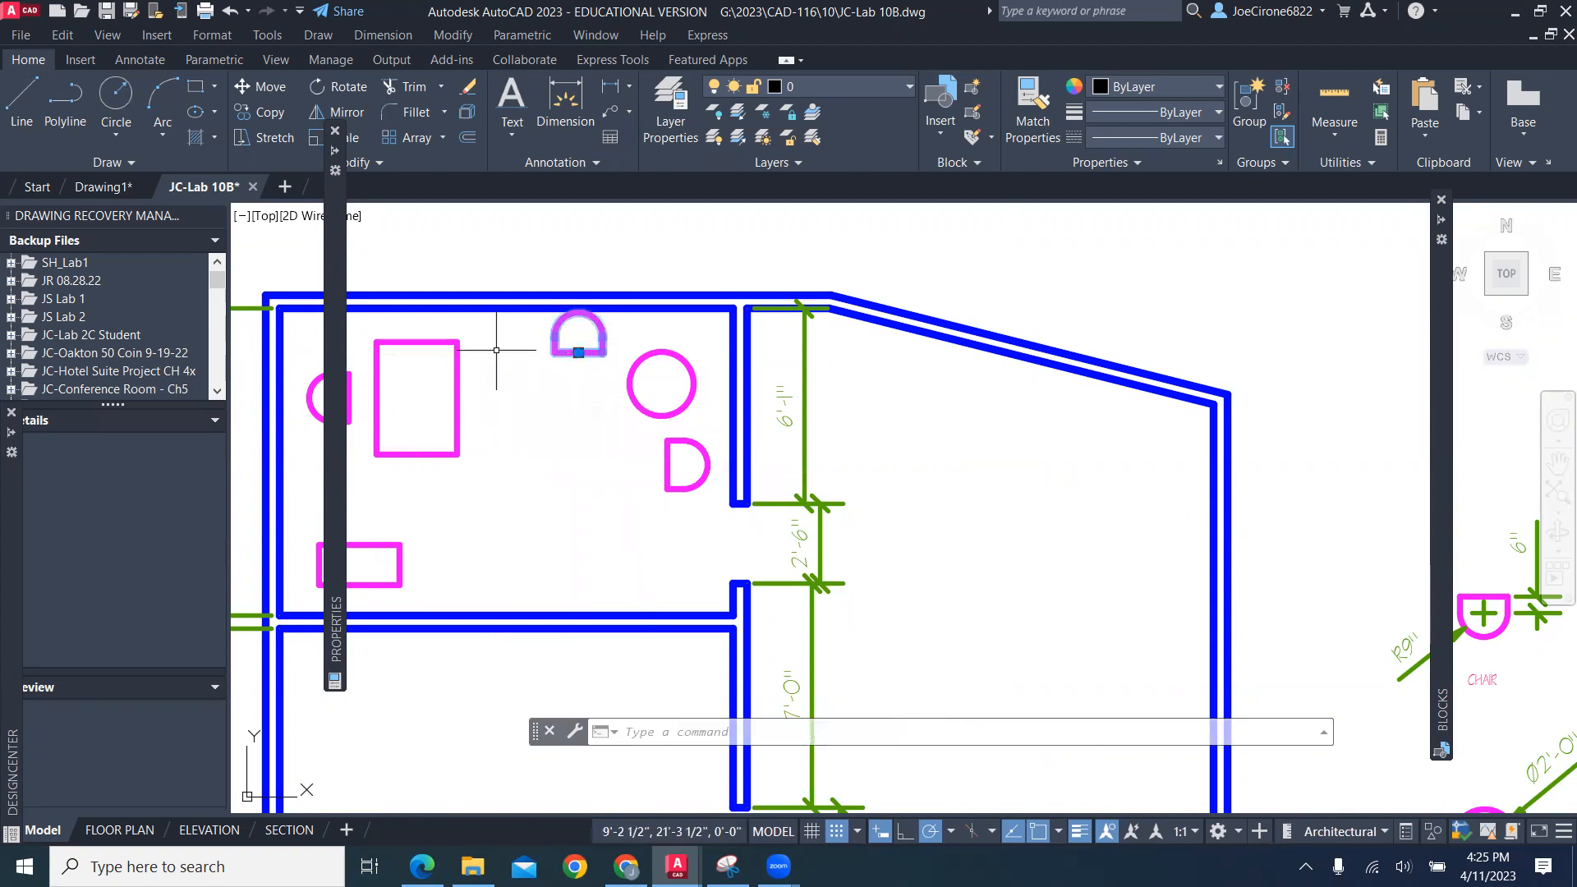
# Move the upper chair directly above the round table's center and shift the table down to leave a small gap below the chair
pyautogui.click(578, 353)
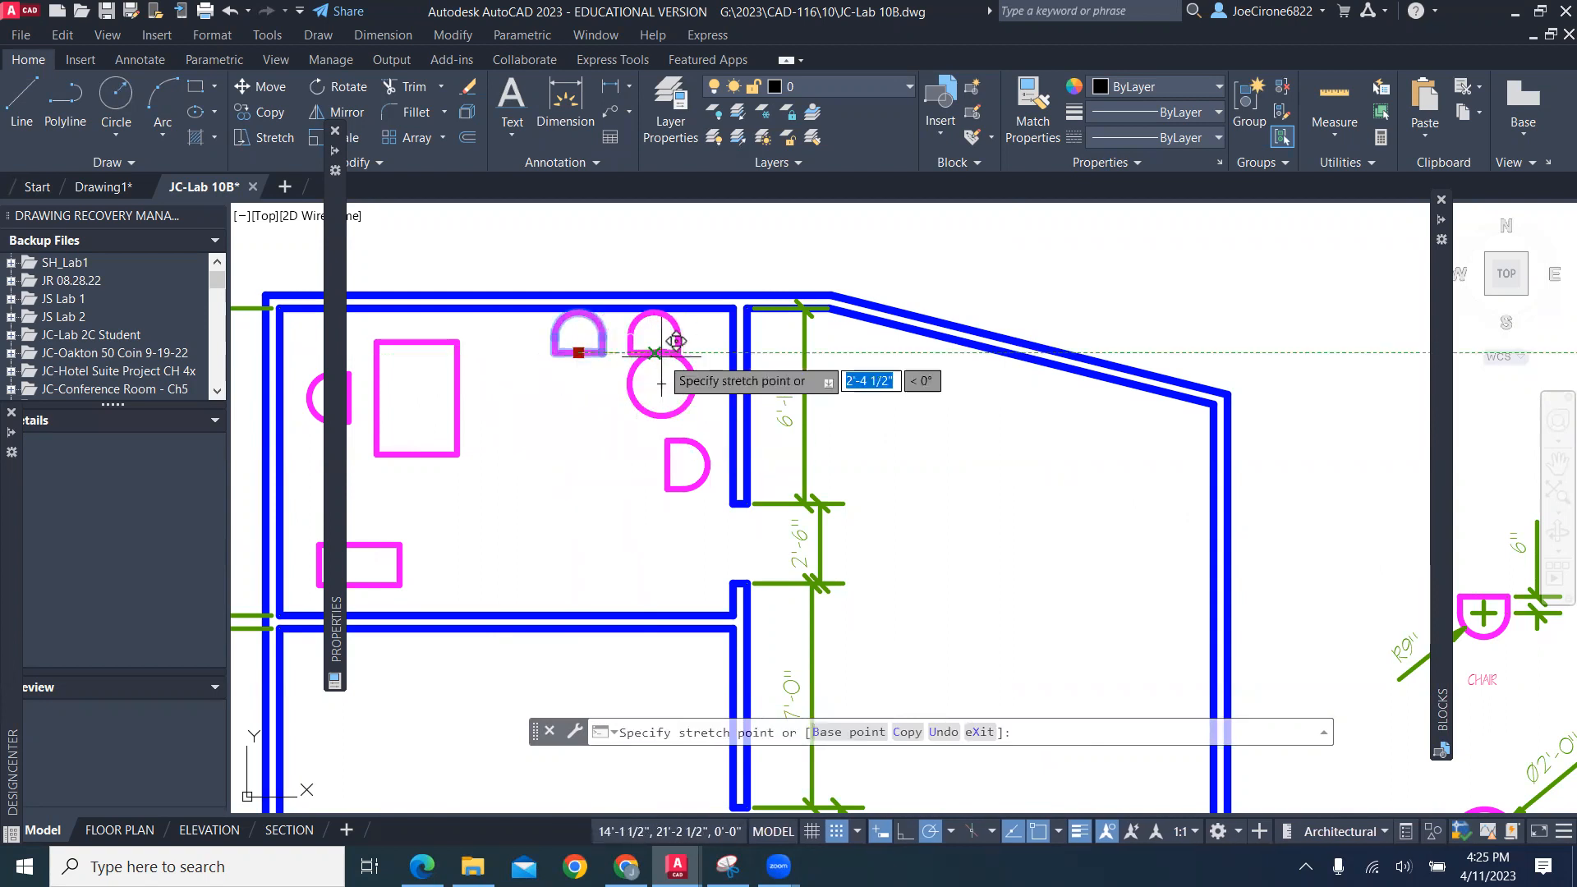
pyautogui.scroll(4, 676, 341)
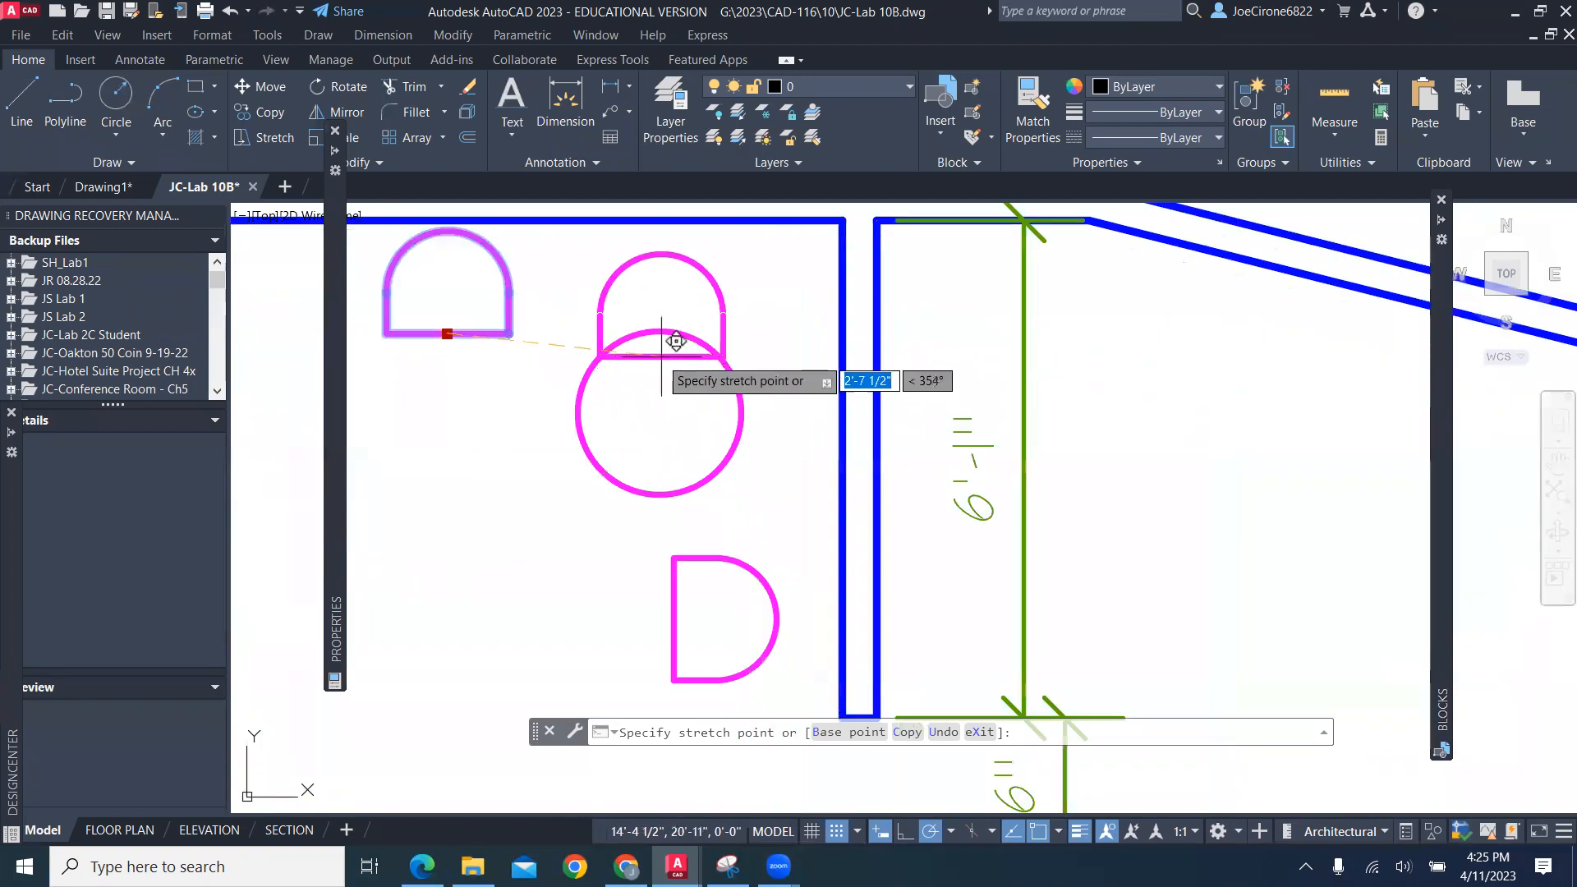
pyautogui.click(675, 341)
pyautogui.click(738, 447)
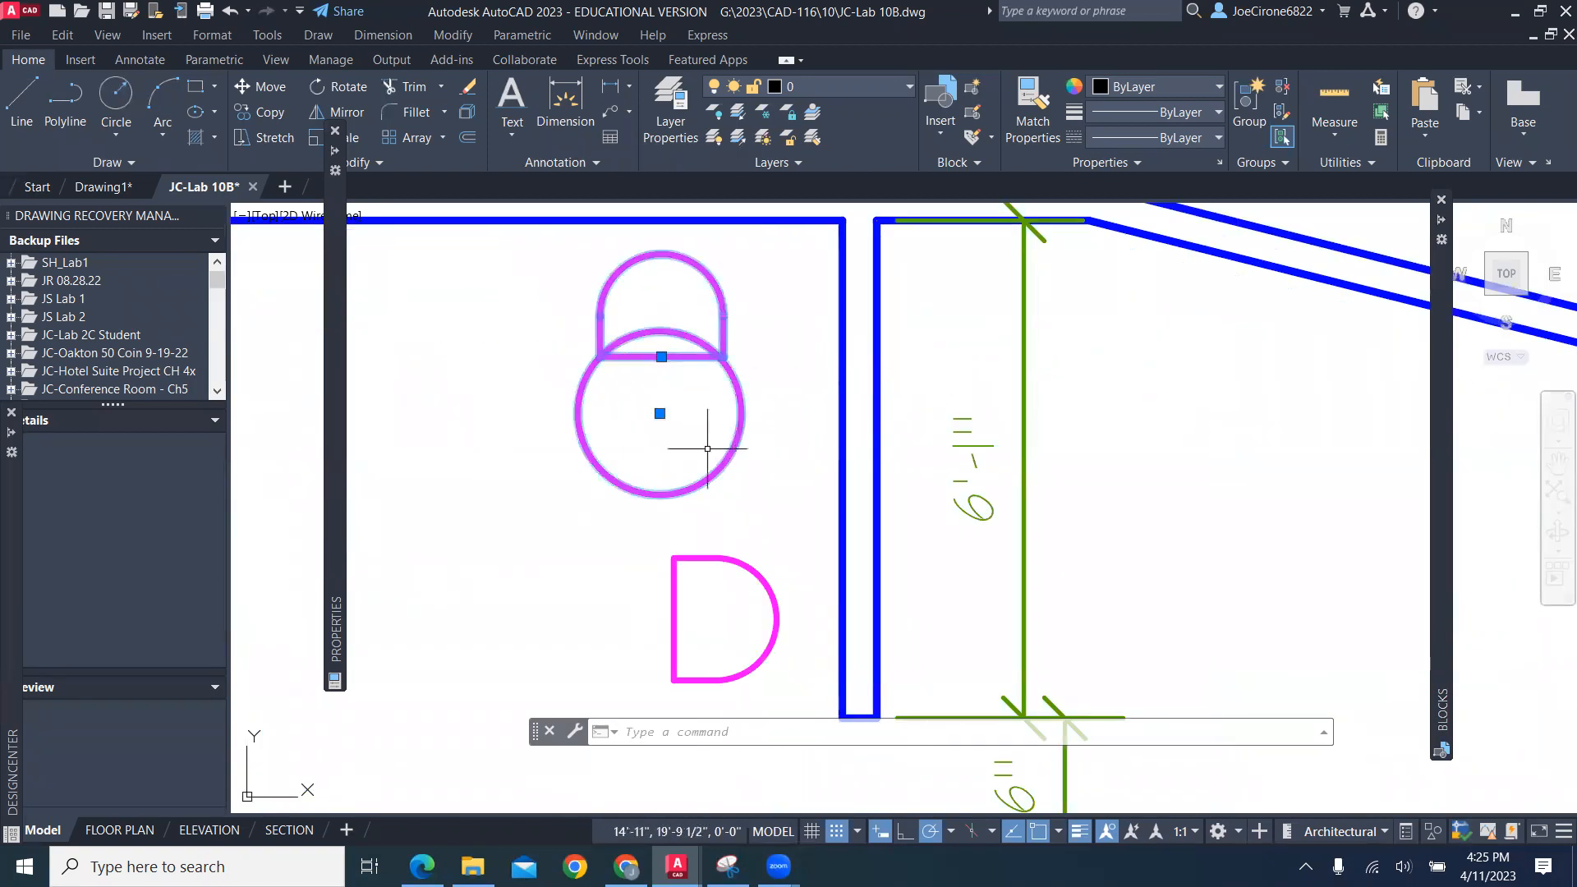
pyautogui.click(659, 414)
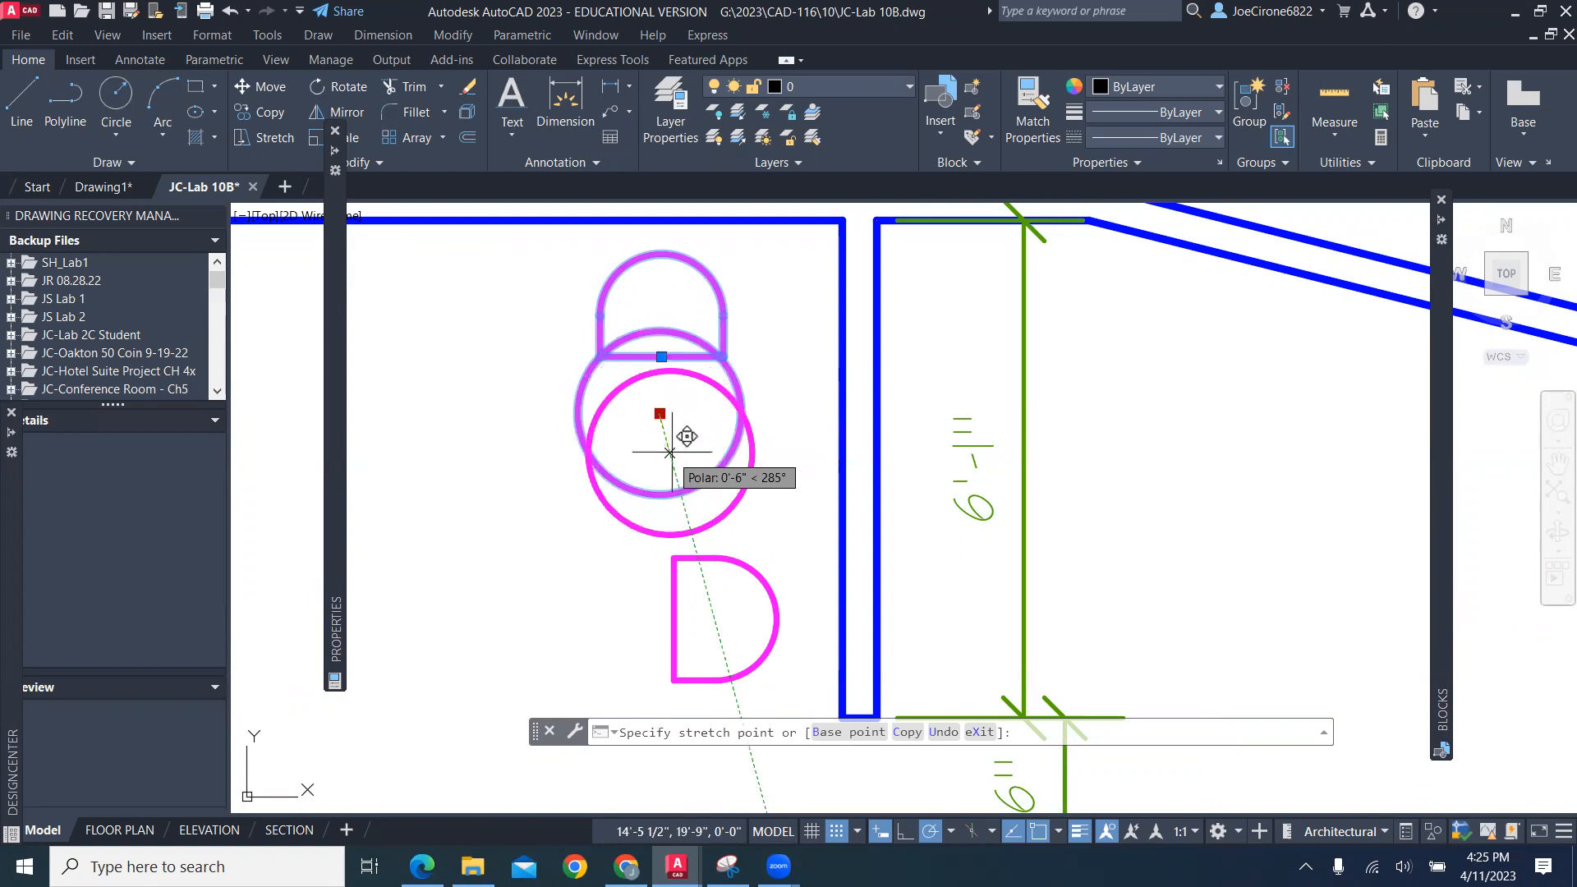
pyautogui.click(664, 465)
# Move the lower chair to the right and slightly down, closer to the office's right wall
pyautogui.scroll(-2, 683, 564)
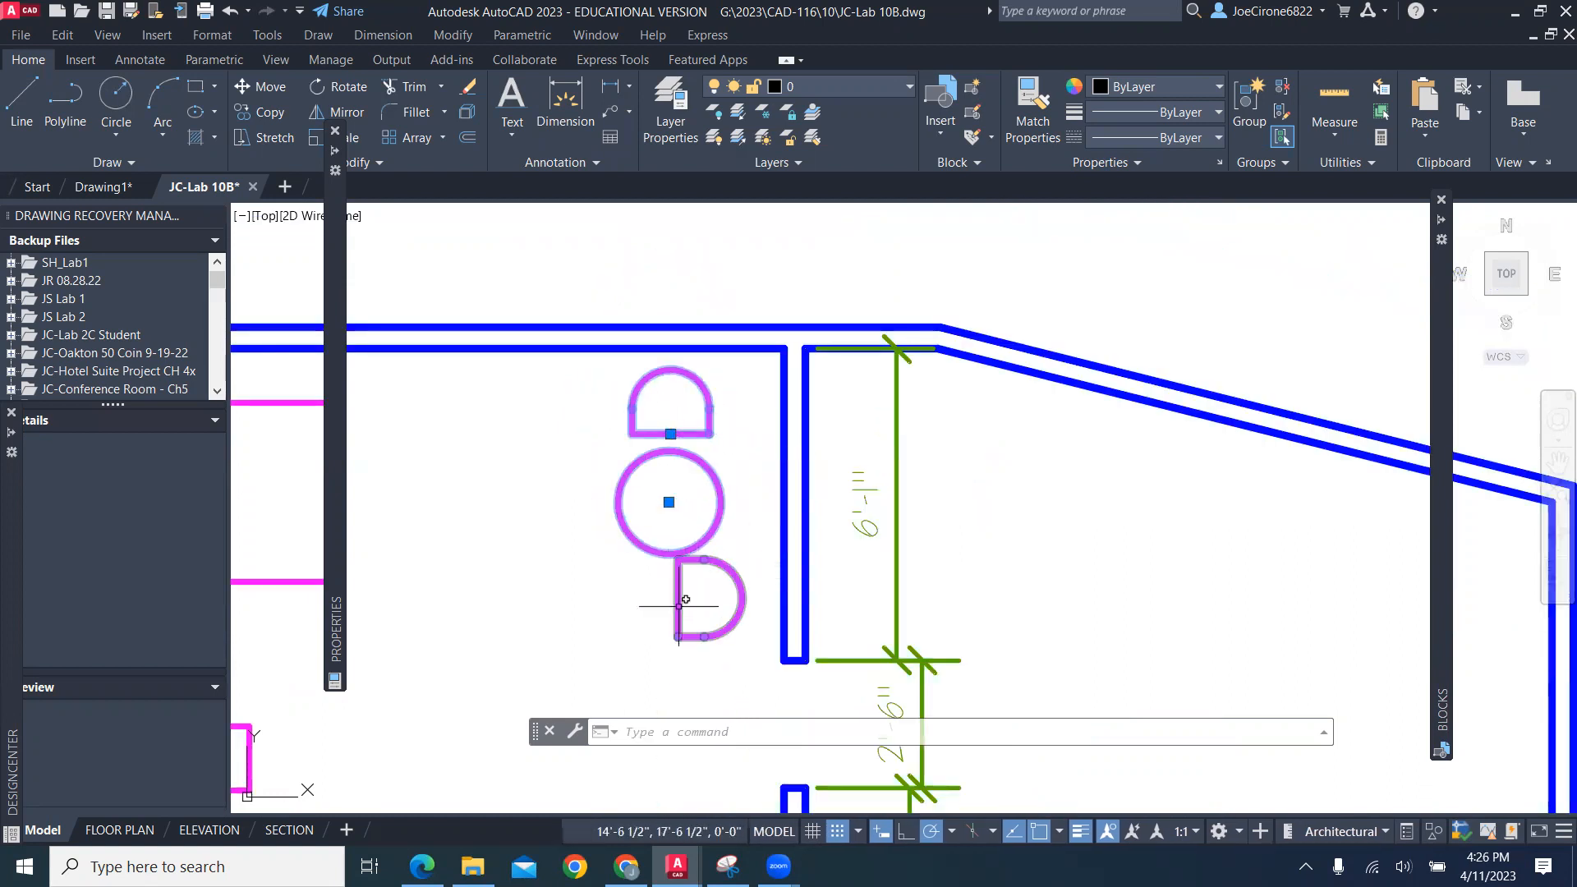
pyautogui.click(678, 598)
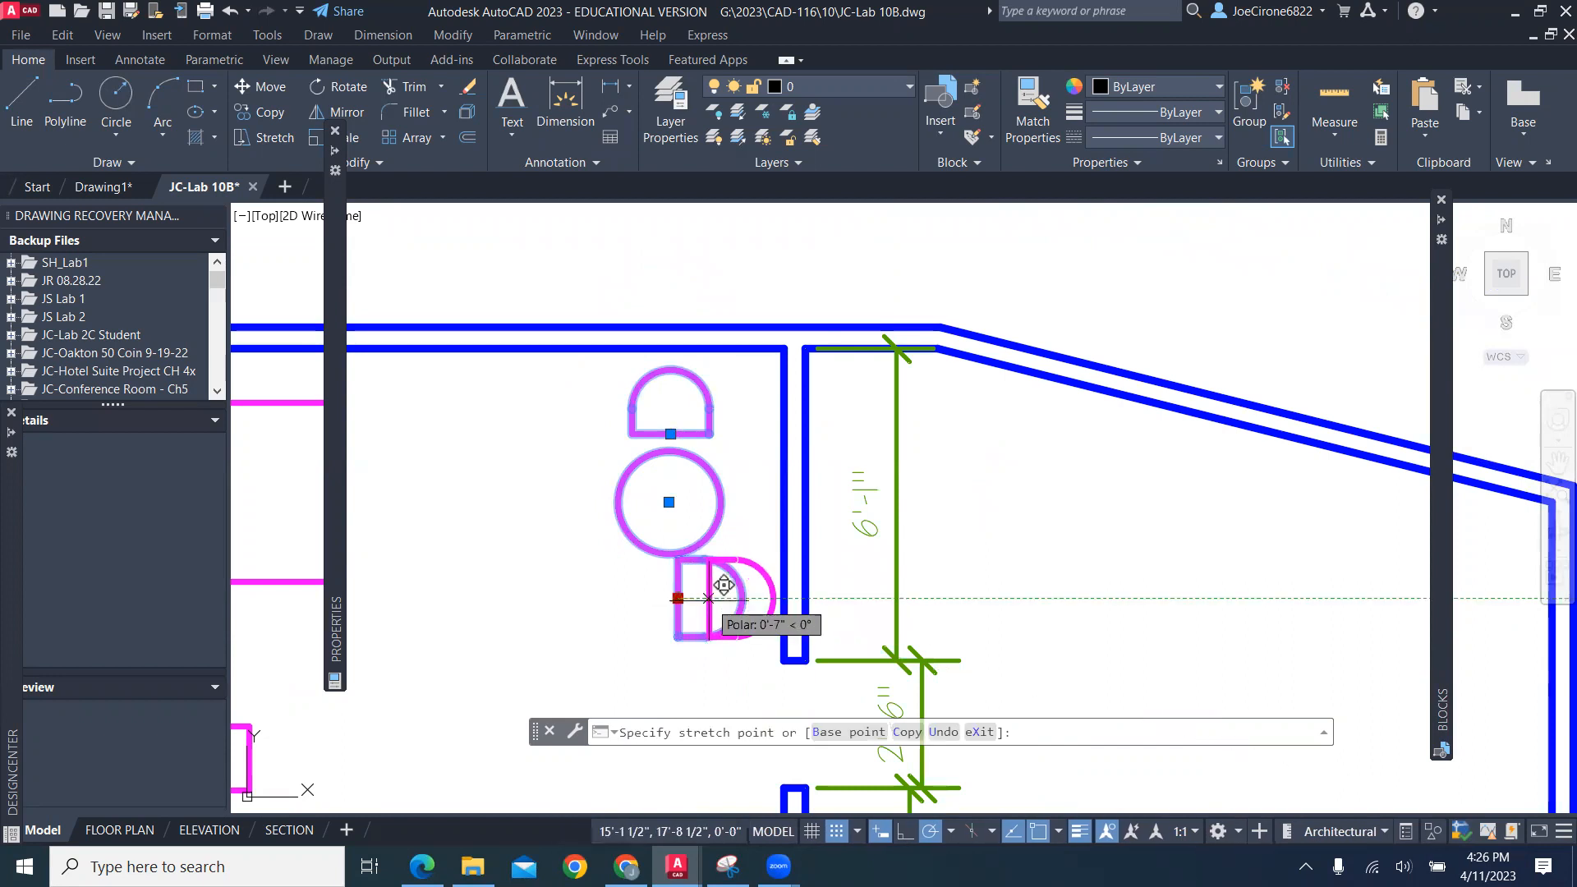
pyautogui.click(706, 607)
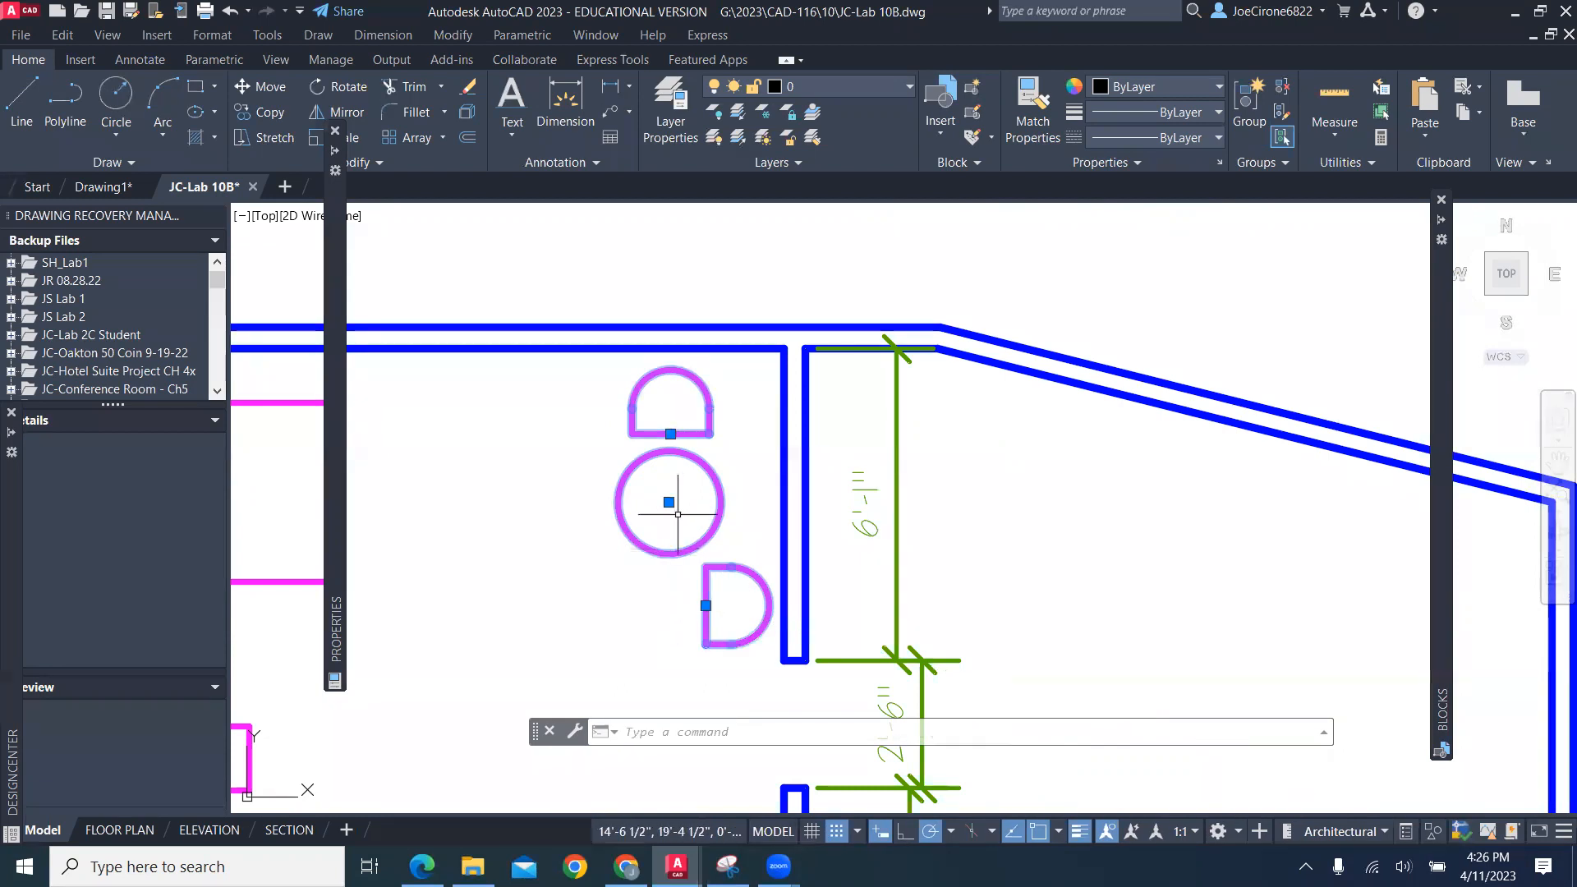
# Move the upper chair horizontally to the left and the round table 1'-6 1/2" at 60° toward the office's upper-right corner
pyautogui.click(670, 434)
pyautogui.click(587, 434)
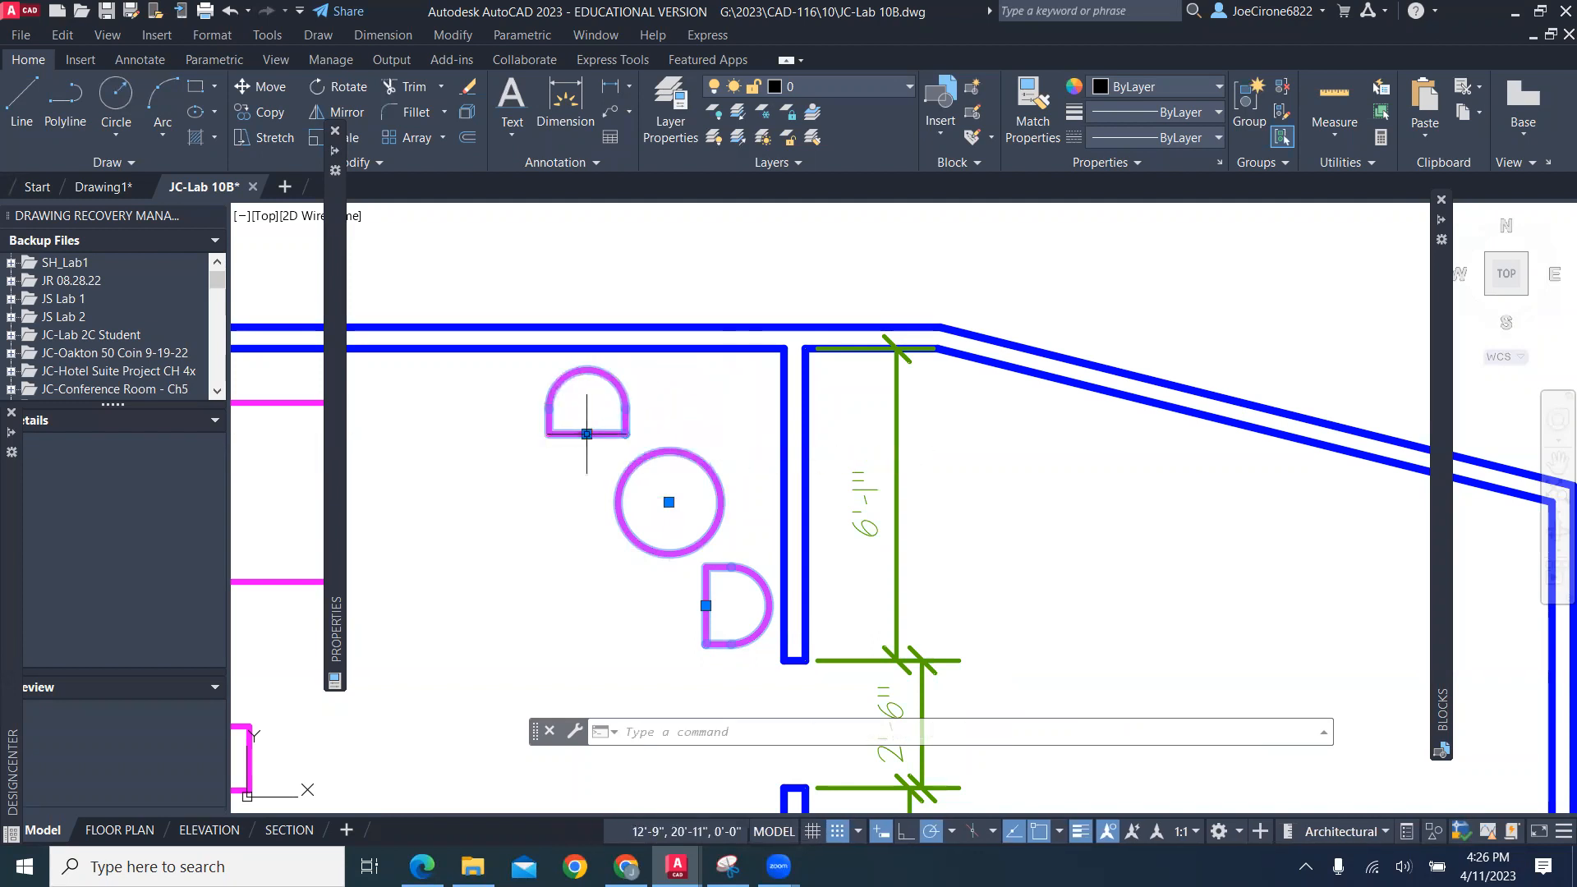
pyautogui.click(669, 502)
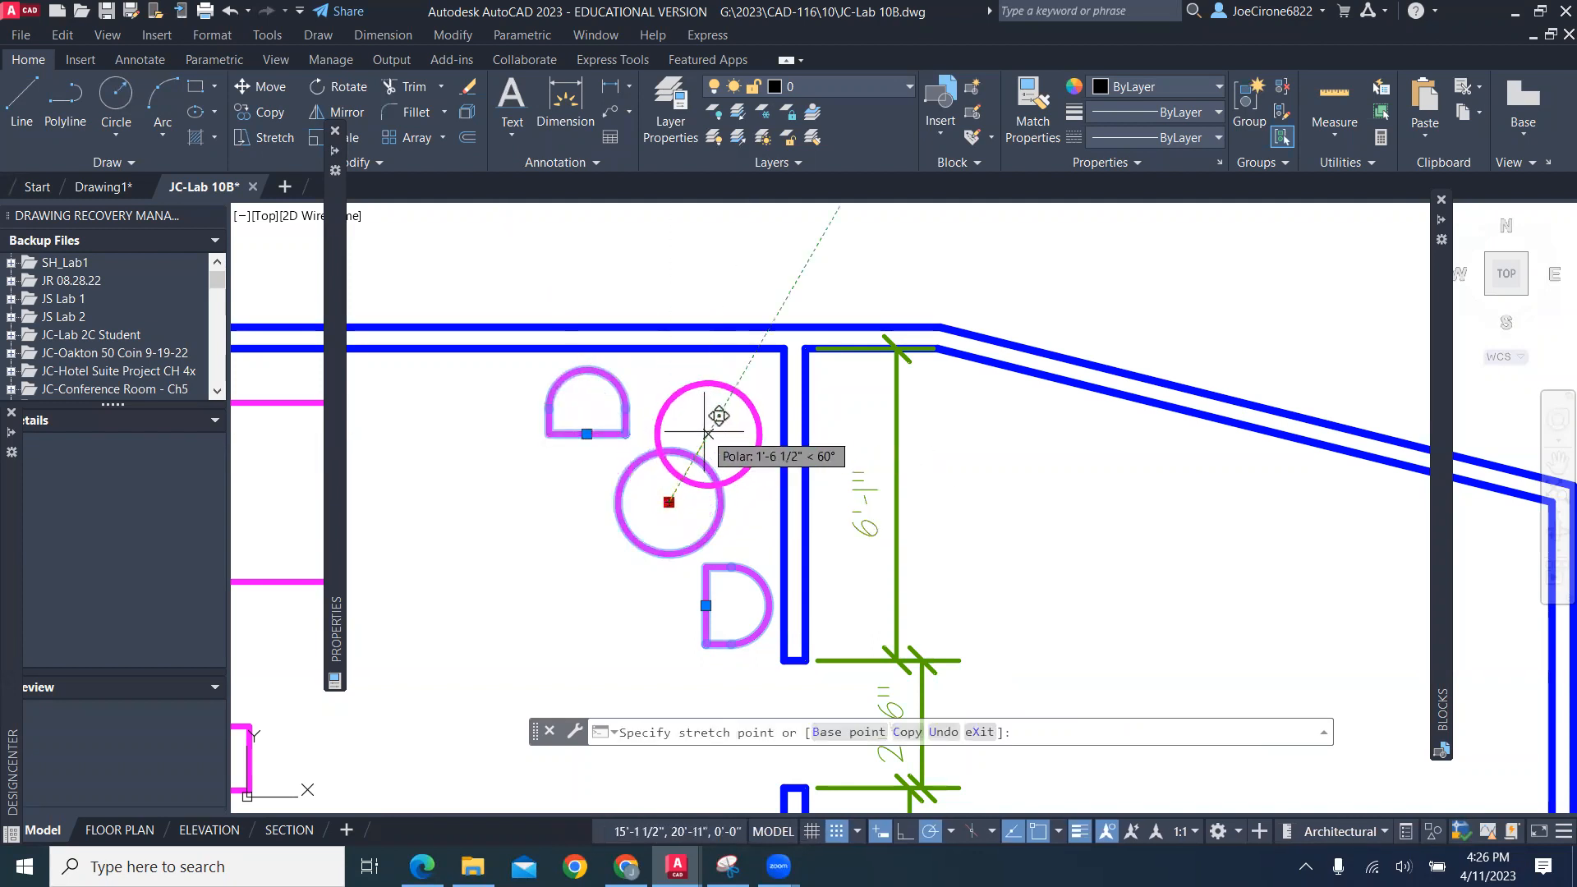
pyautogui.click(709, 433)
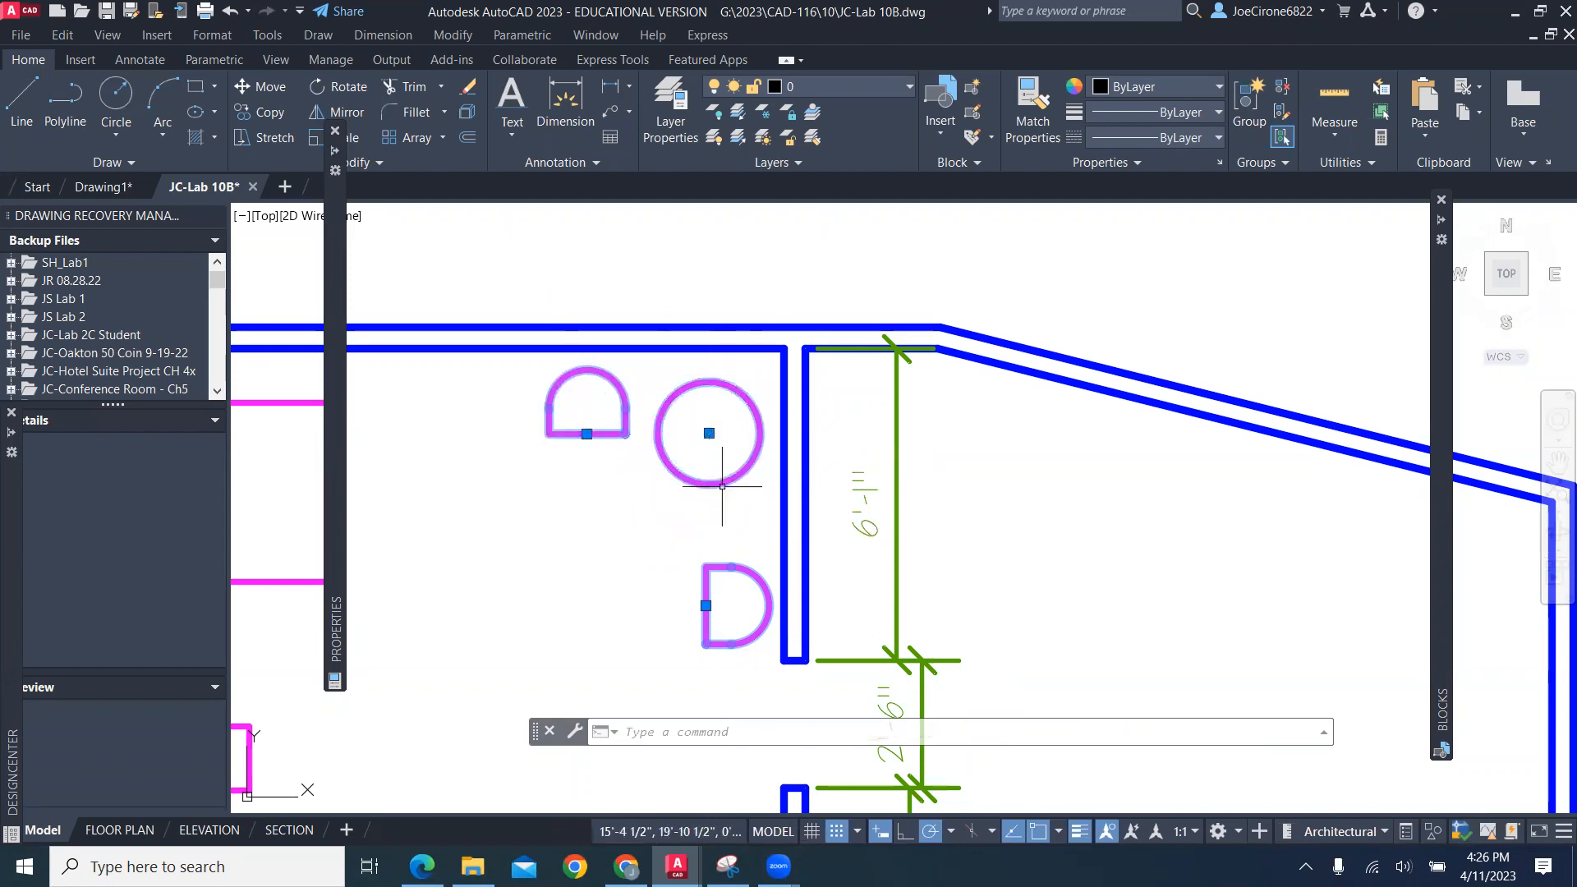
# Move the lower chair 9" straight up toward the round table and clear the selection
pyautogui.click(706, 606)
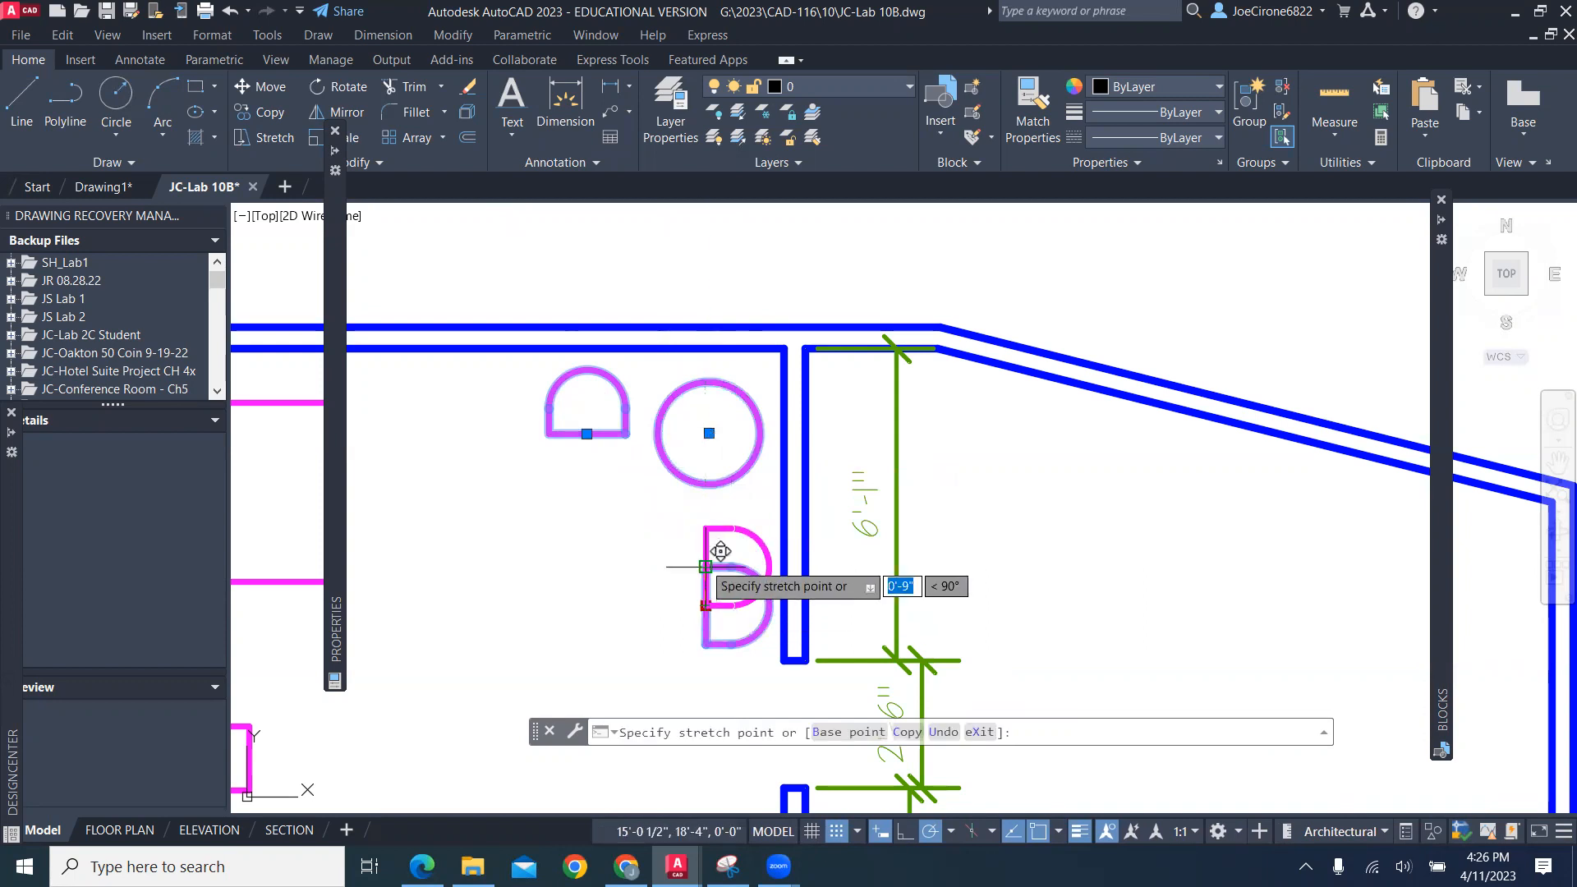
pyautogui.click(705, 567)
pyautogui.press('Escape')
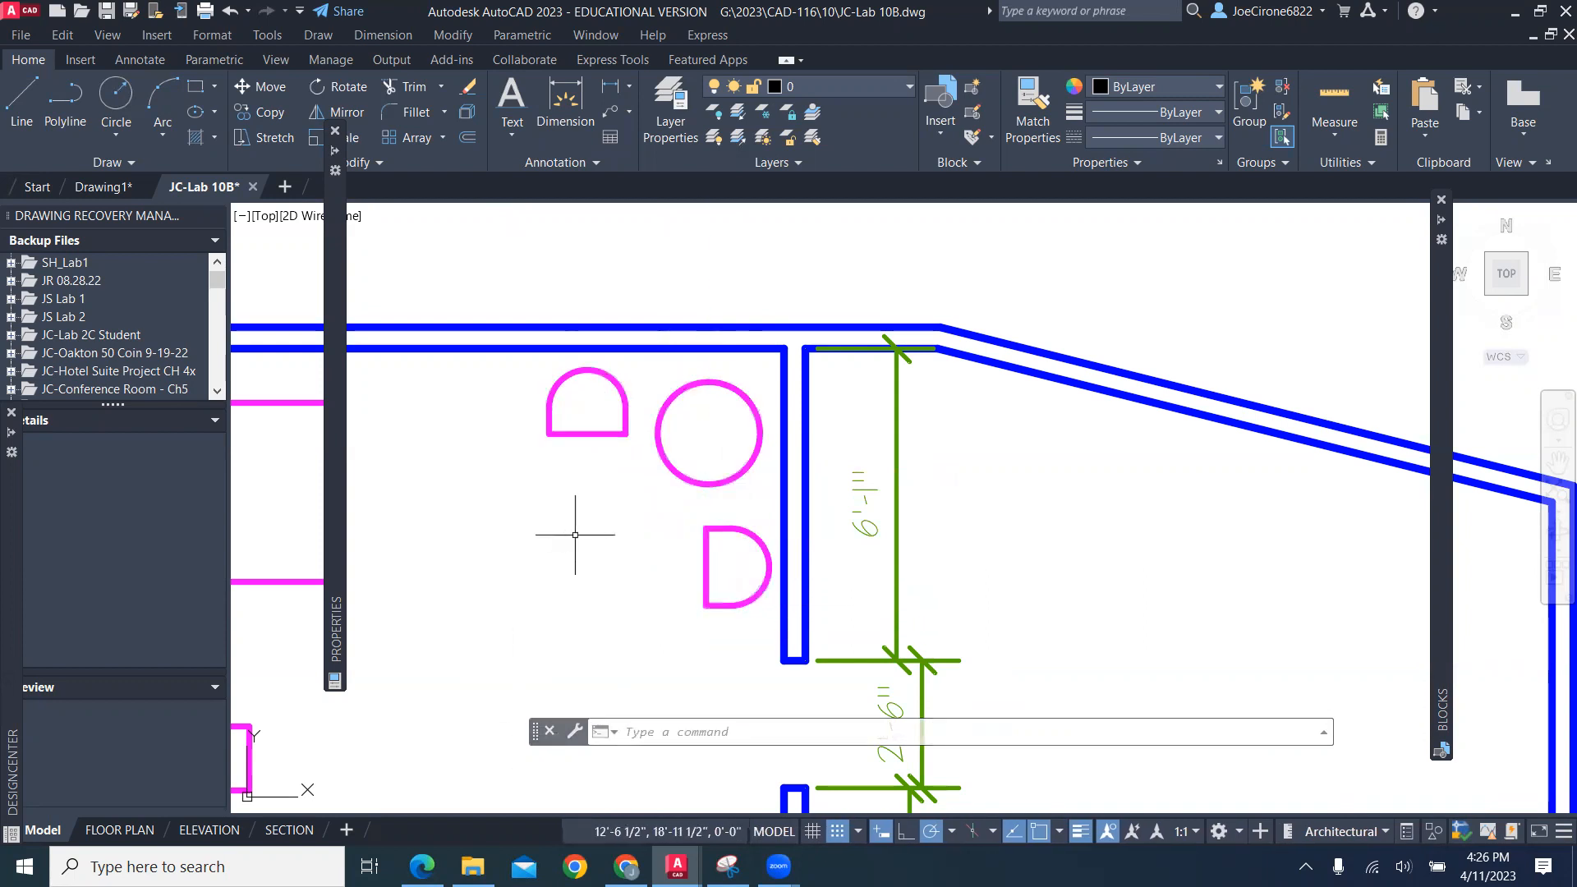
# Check the furniture arrangement of both left offices in Figure 21.51 of the browser textbook, and return to the AutoCAD drawing
pyautogui.scroll(-4, 606, 553)
pyautogui.moveTo(672, 549)
pyautogui.mouseDown(button='middle')
pyautogui.moveTo(728, 438)
pyautogui.moveTo(741, 353)
pyautogui.mouseUp(button='middle')
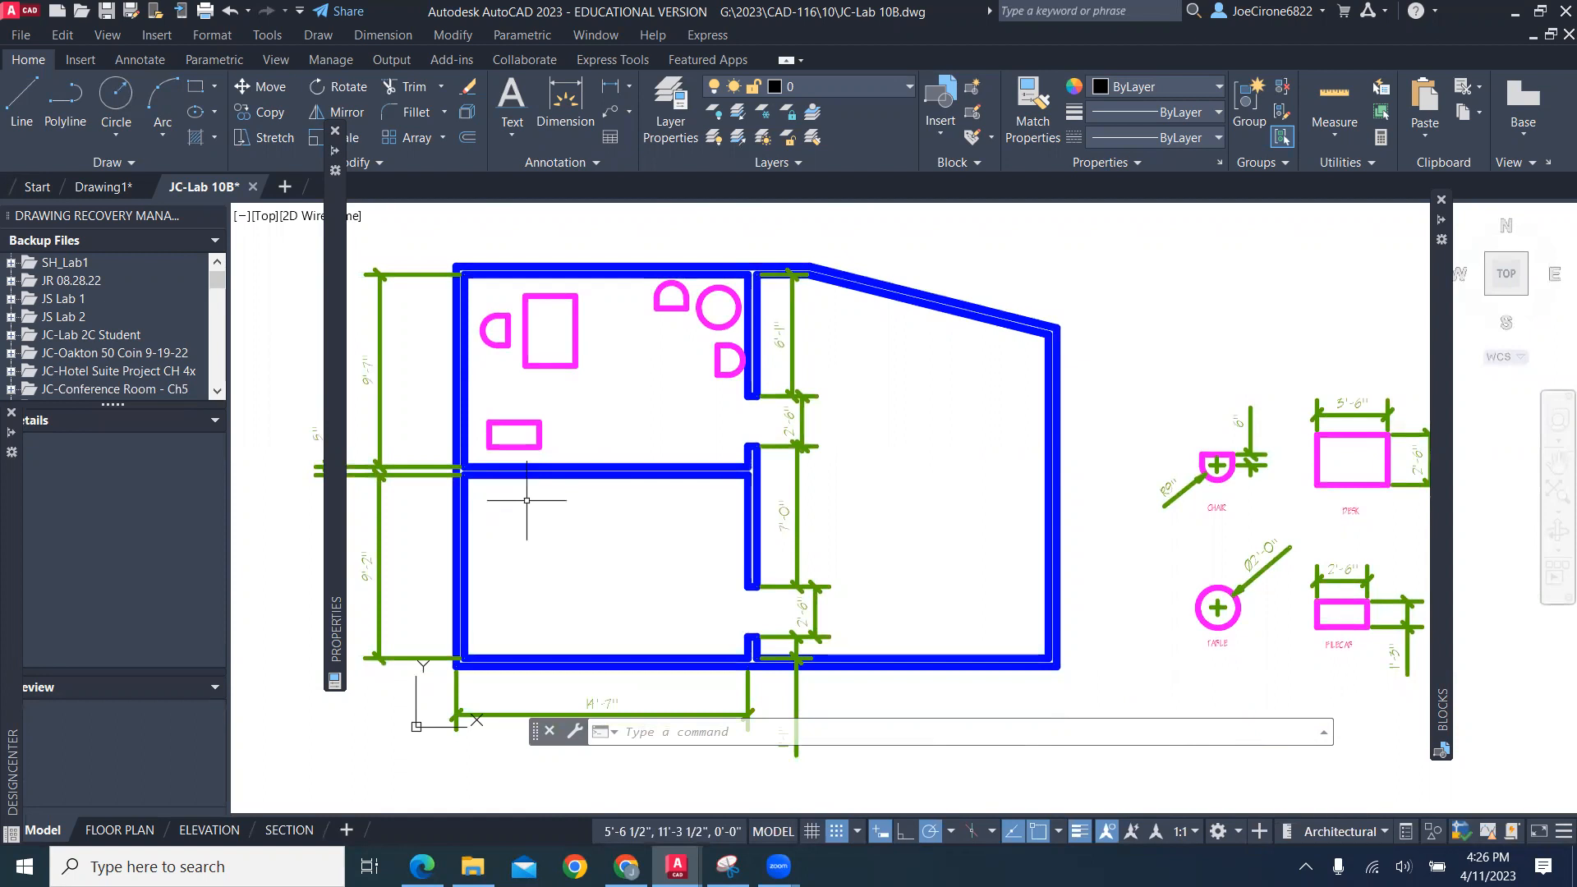
pyautogui.hotkey('alt', 'Tab')
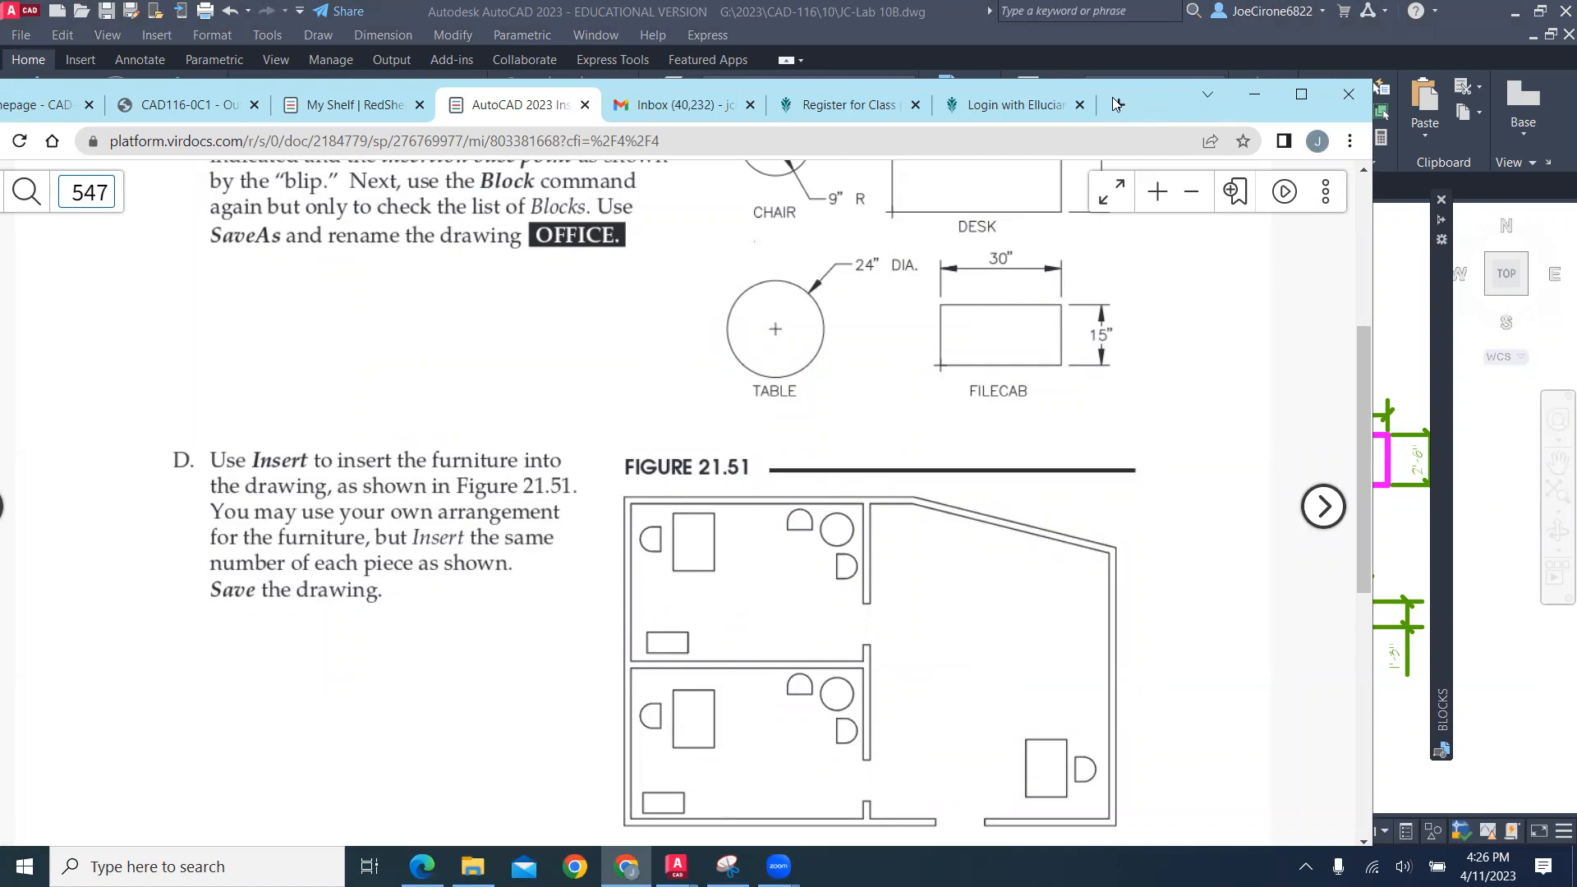
pyautogui.click(1255, 94)
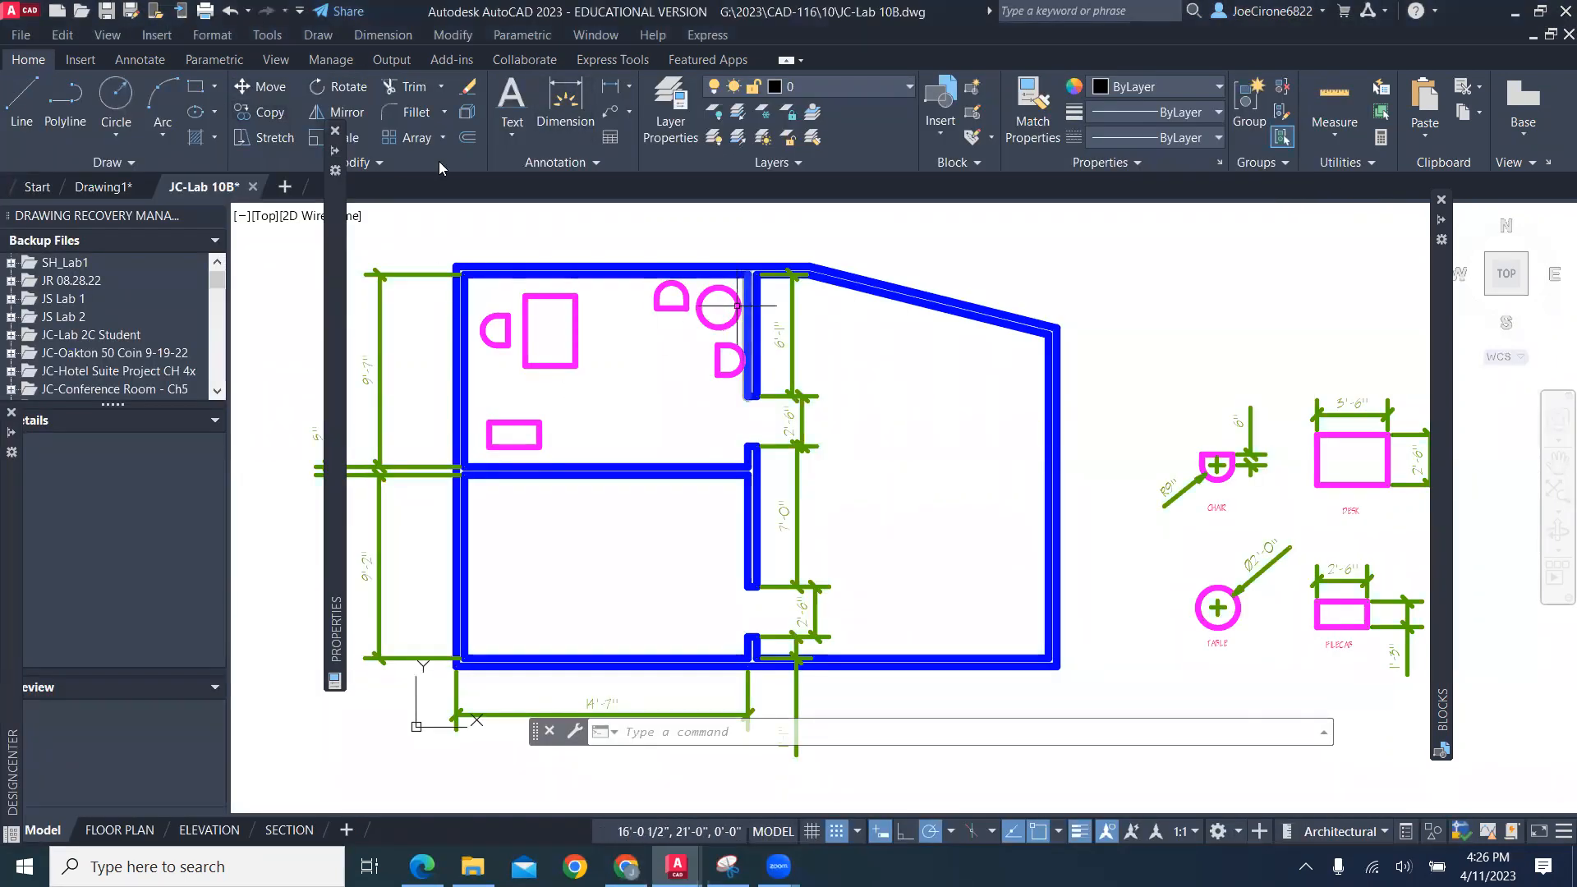
# Copy all six furniture pieces of the upper-left office straight down 9'-11" into the lower-left office, using the desk's lower-right corner as base point
pyautogui.click(267, 115)
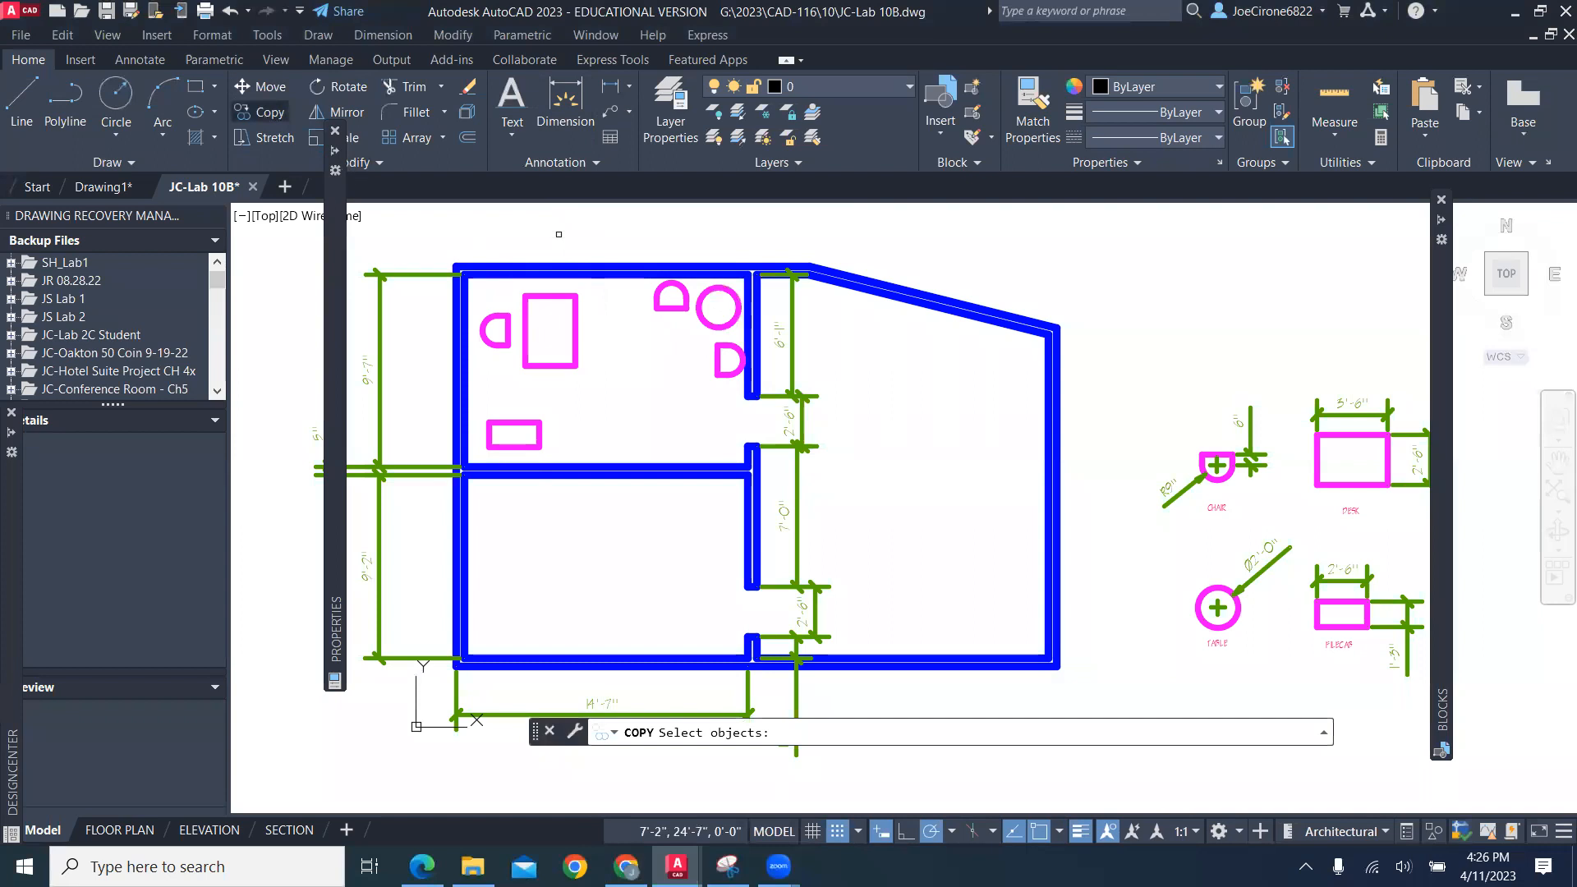
pyautogui.click(741, 287)
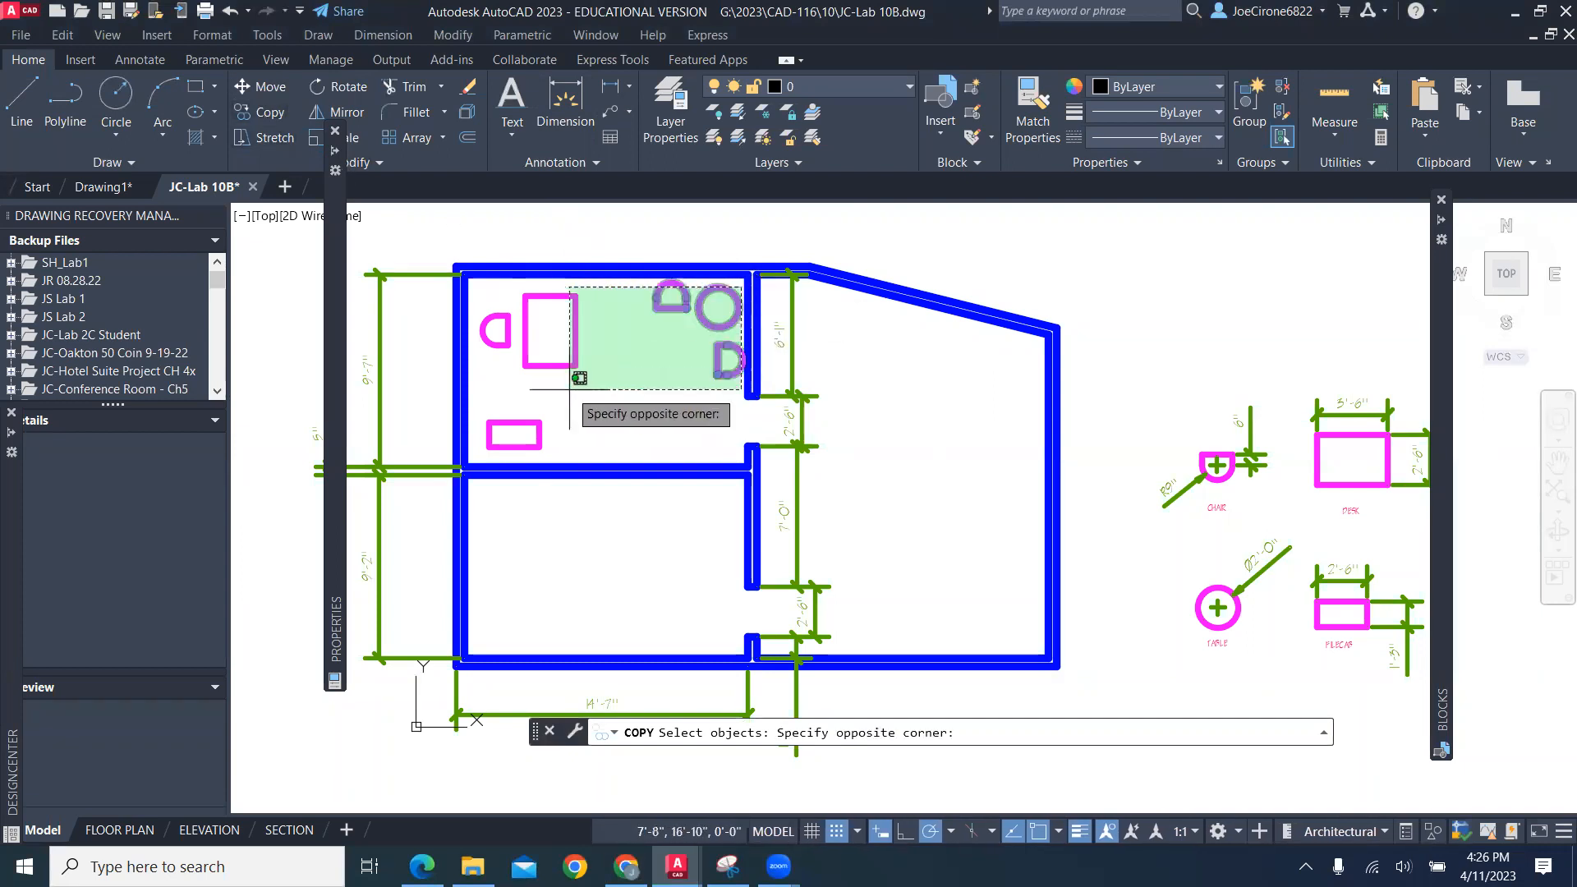
pyautogui.click(473, 452)
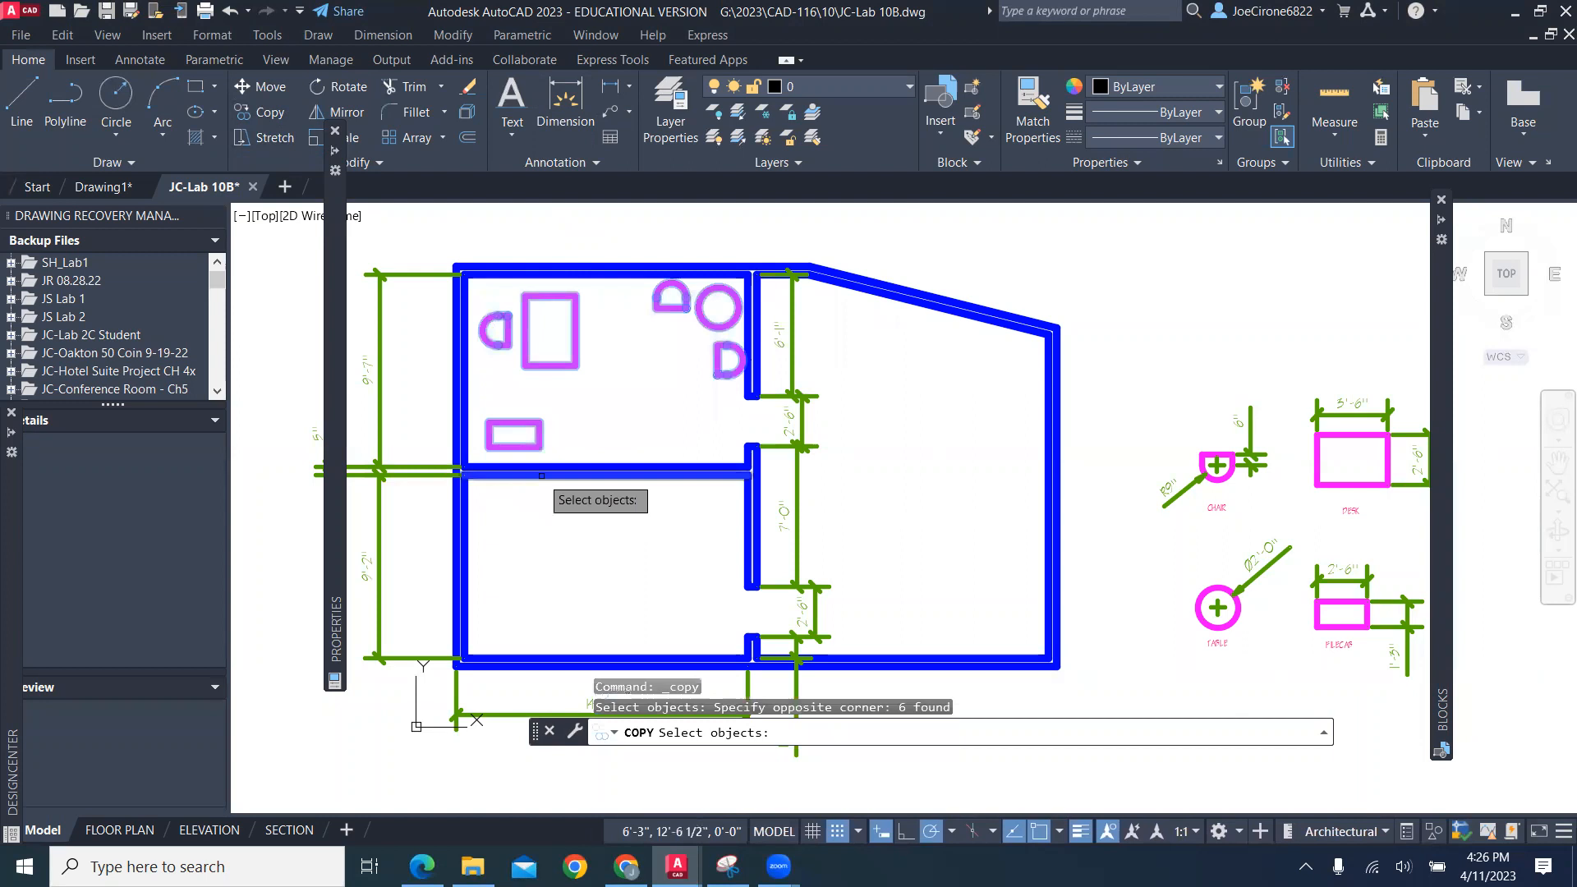
pyautogui.press('Return')
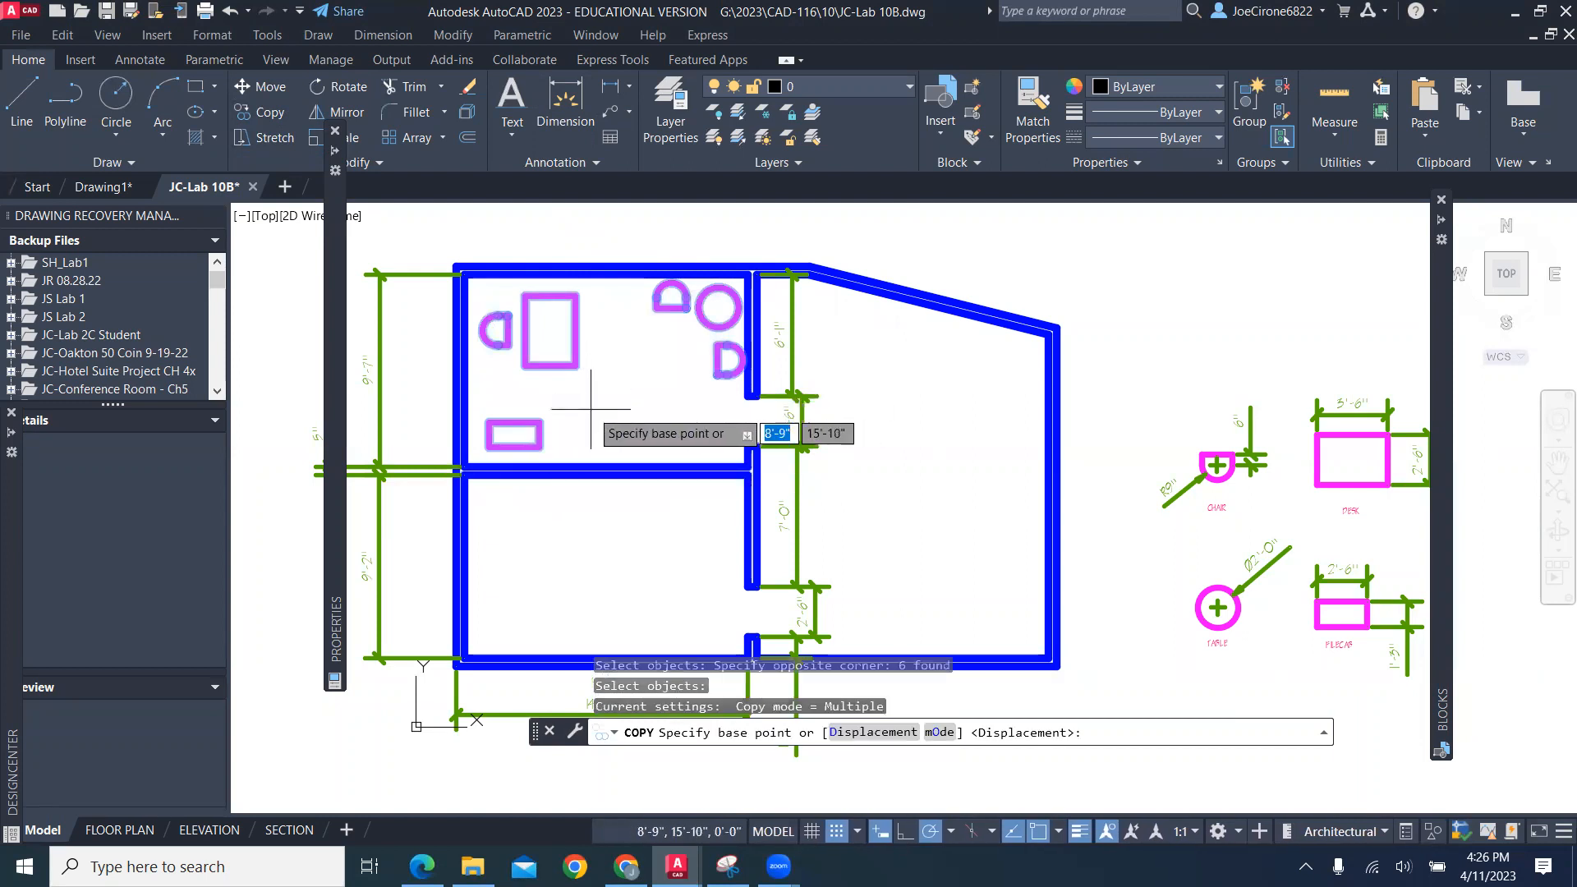
pyautogui.click(575, 366)
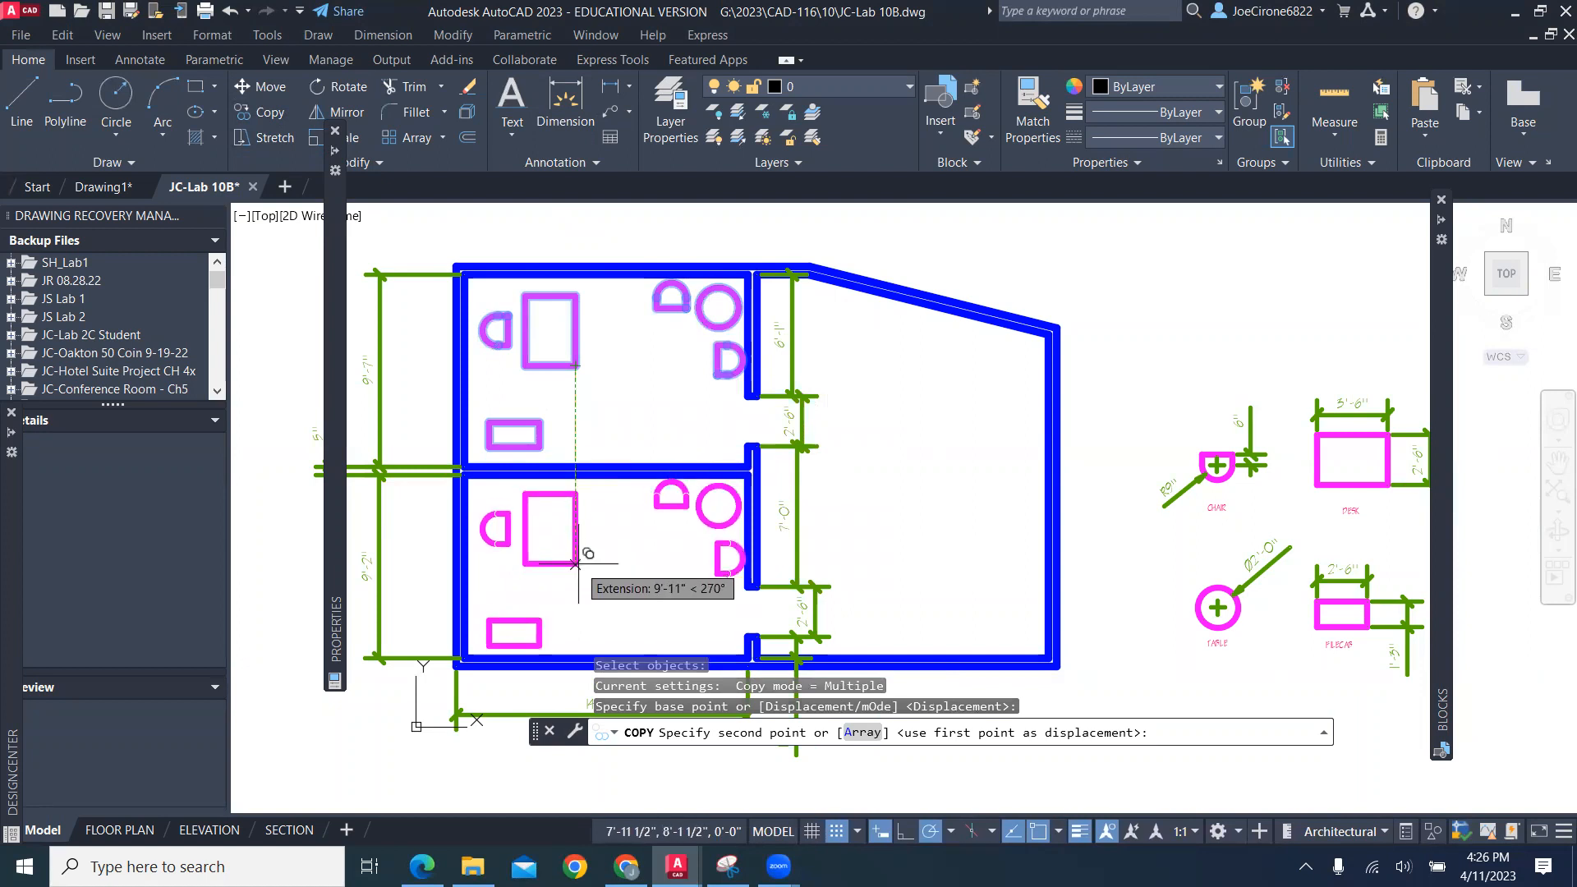
pyautogui.click(575, 564)
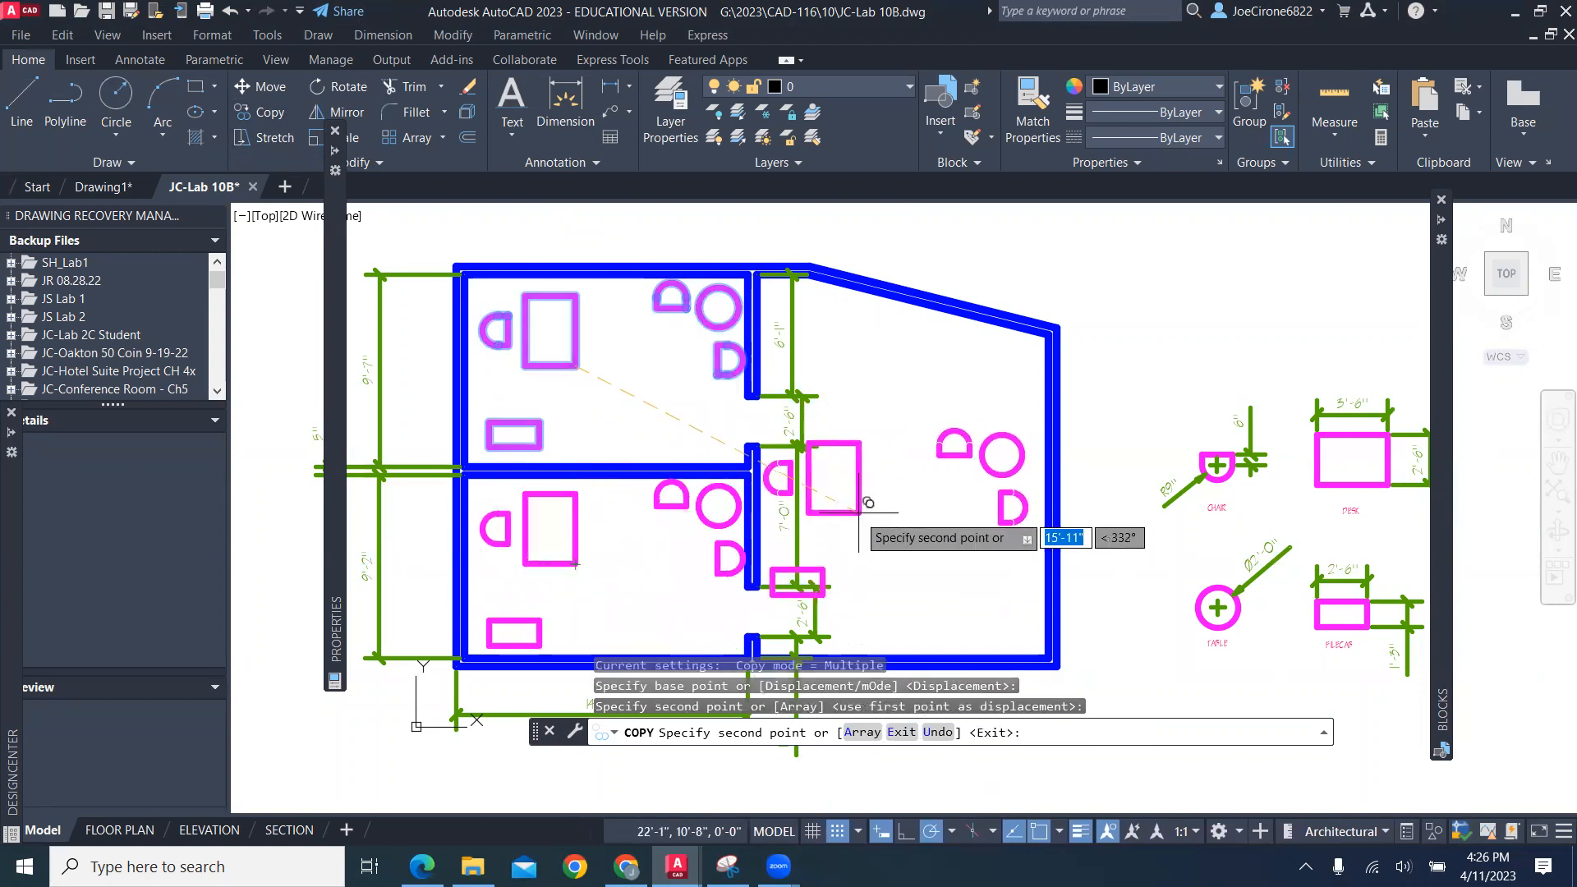
pyautogui.press('Escape')
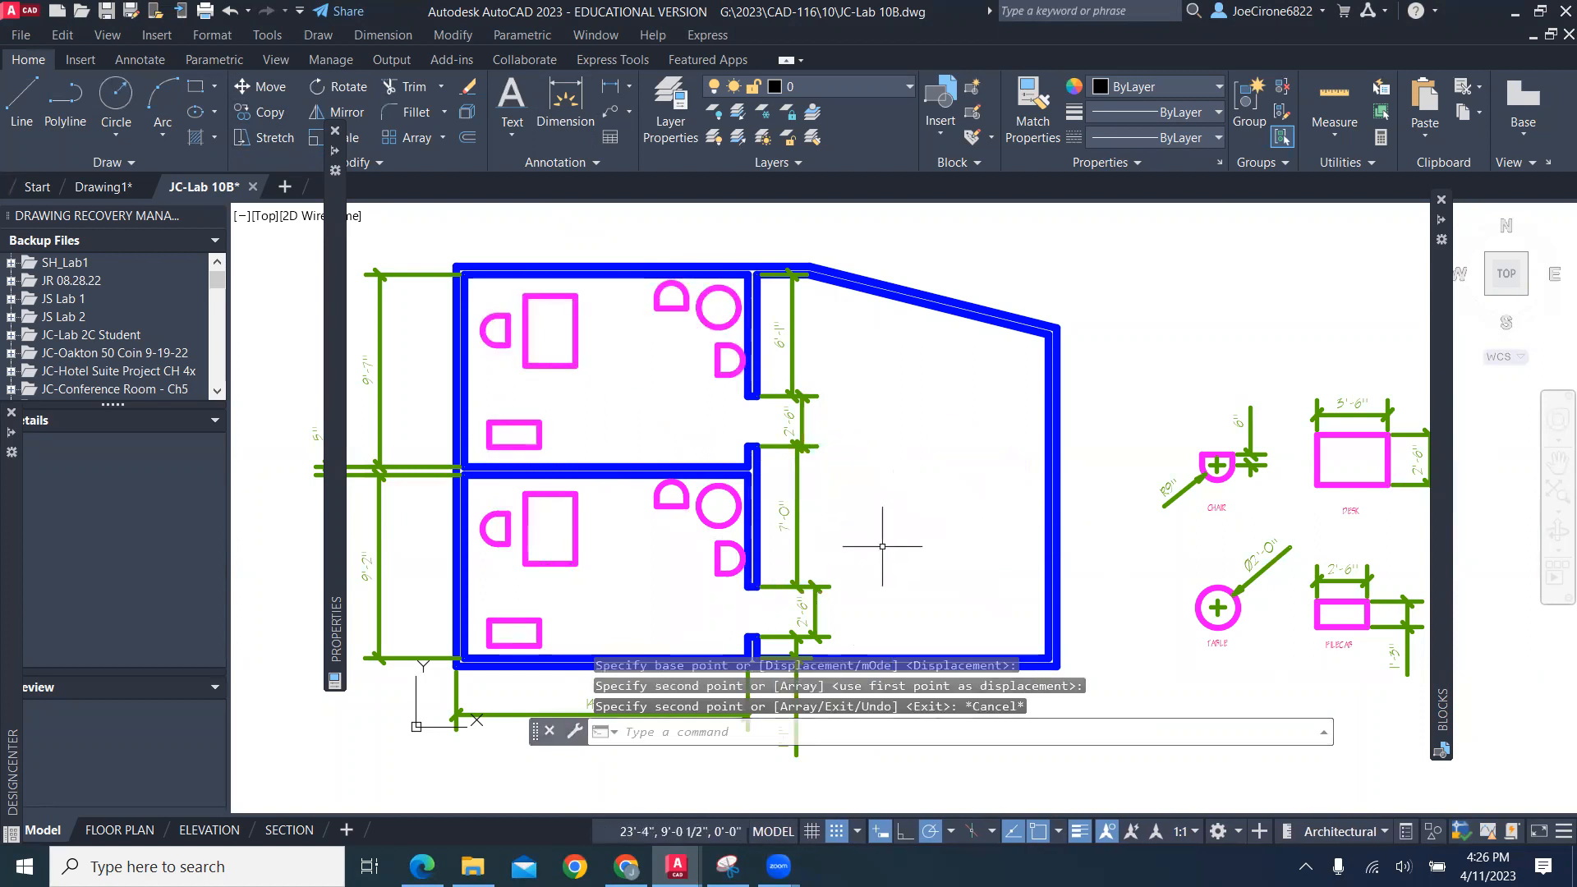
pyautogui.moveTo(727, 505); pyautogui.dragTo(562, 419, button='middle')
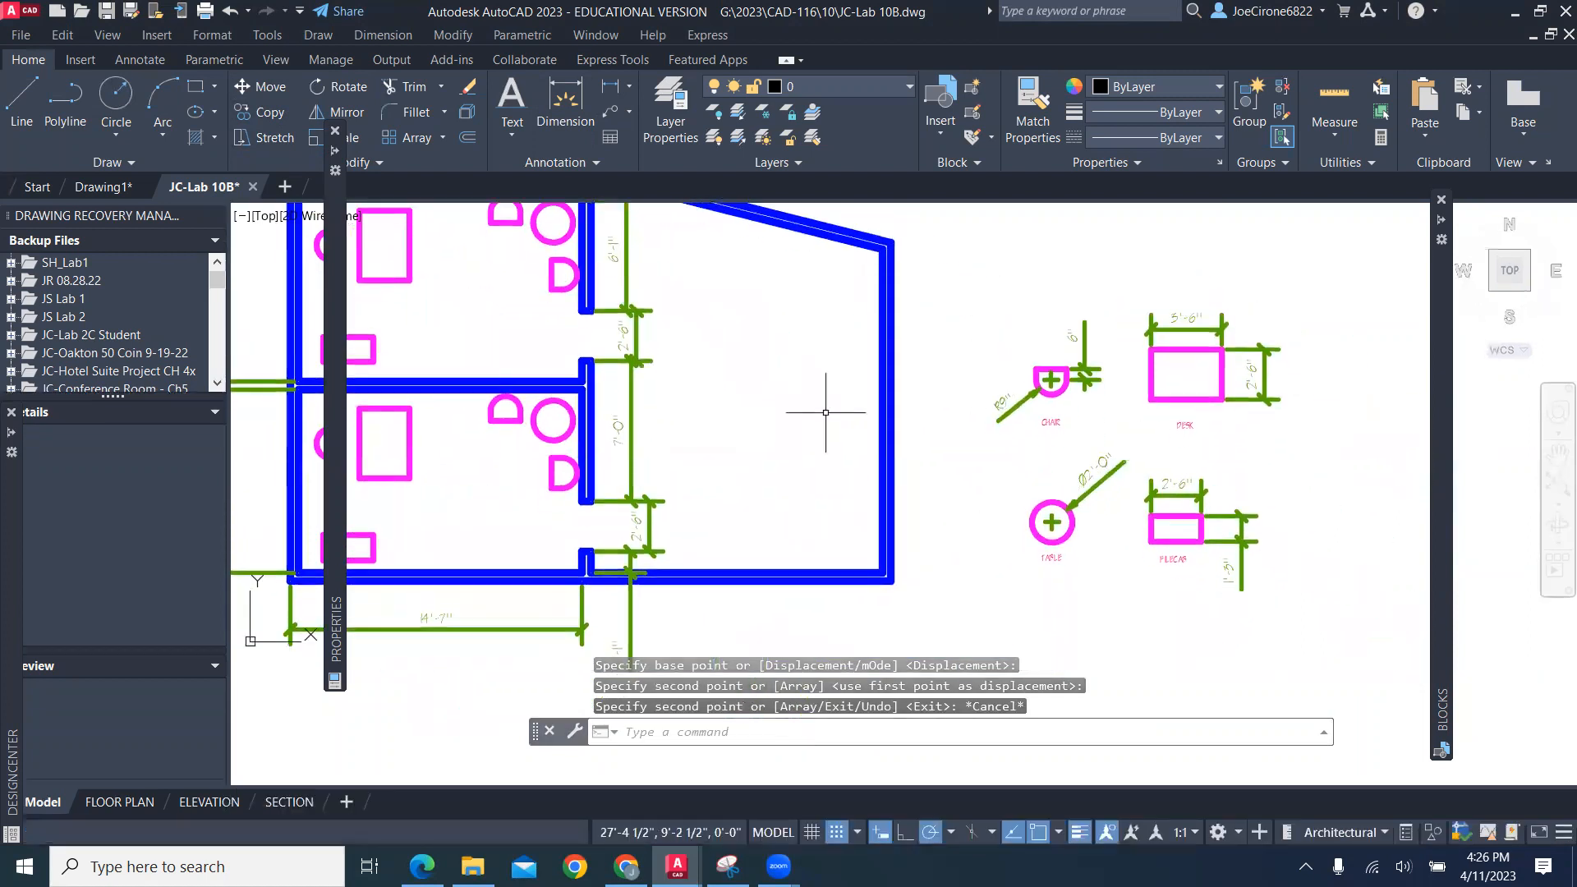
pyautogui.moveTo(469, 482); pyautogui.dragTo(566, 503, button='middle')
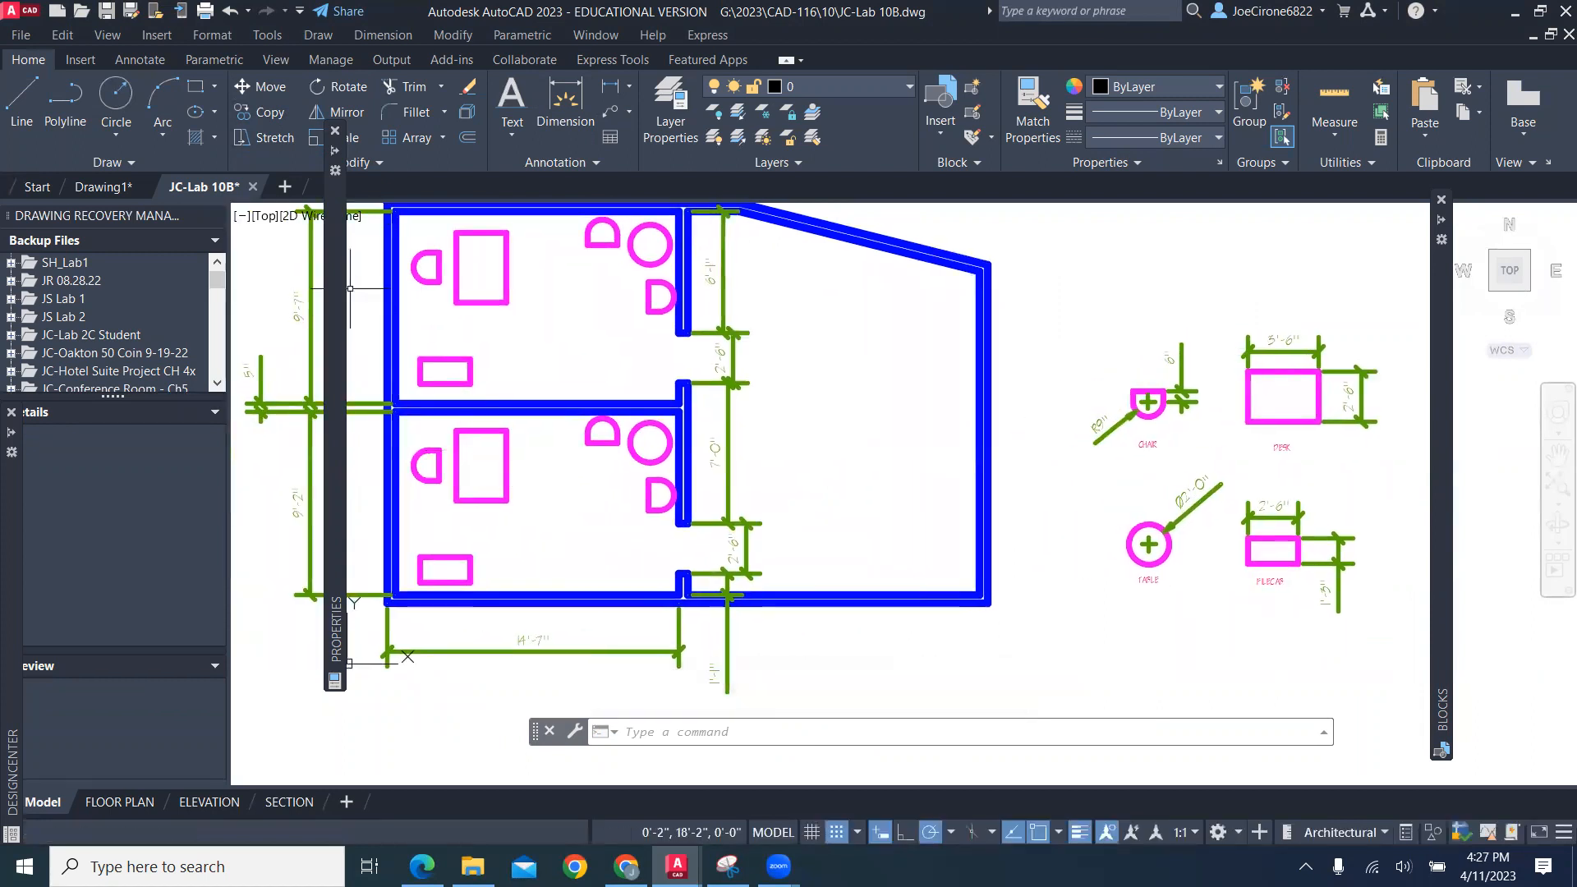
# Copy the lower-left office's desk and its chair by the desk's right-edge midpoint to about 26'-10", 6'-11 1/2" in the large right room
pyautogui.click(272, 115)
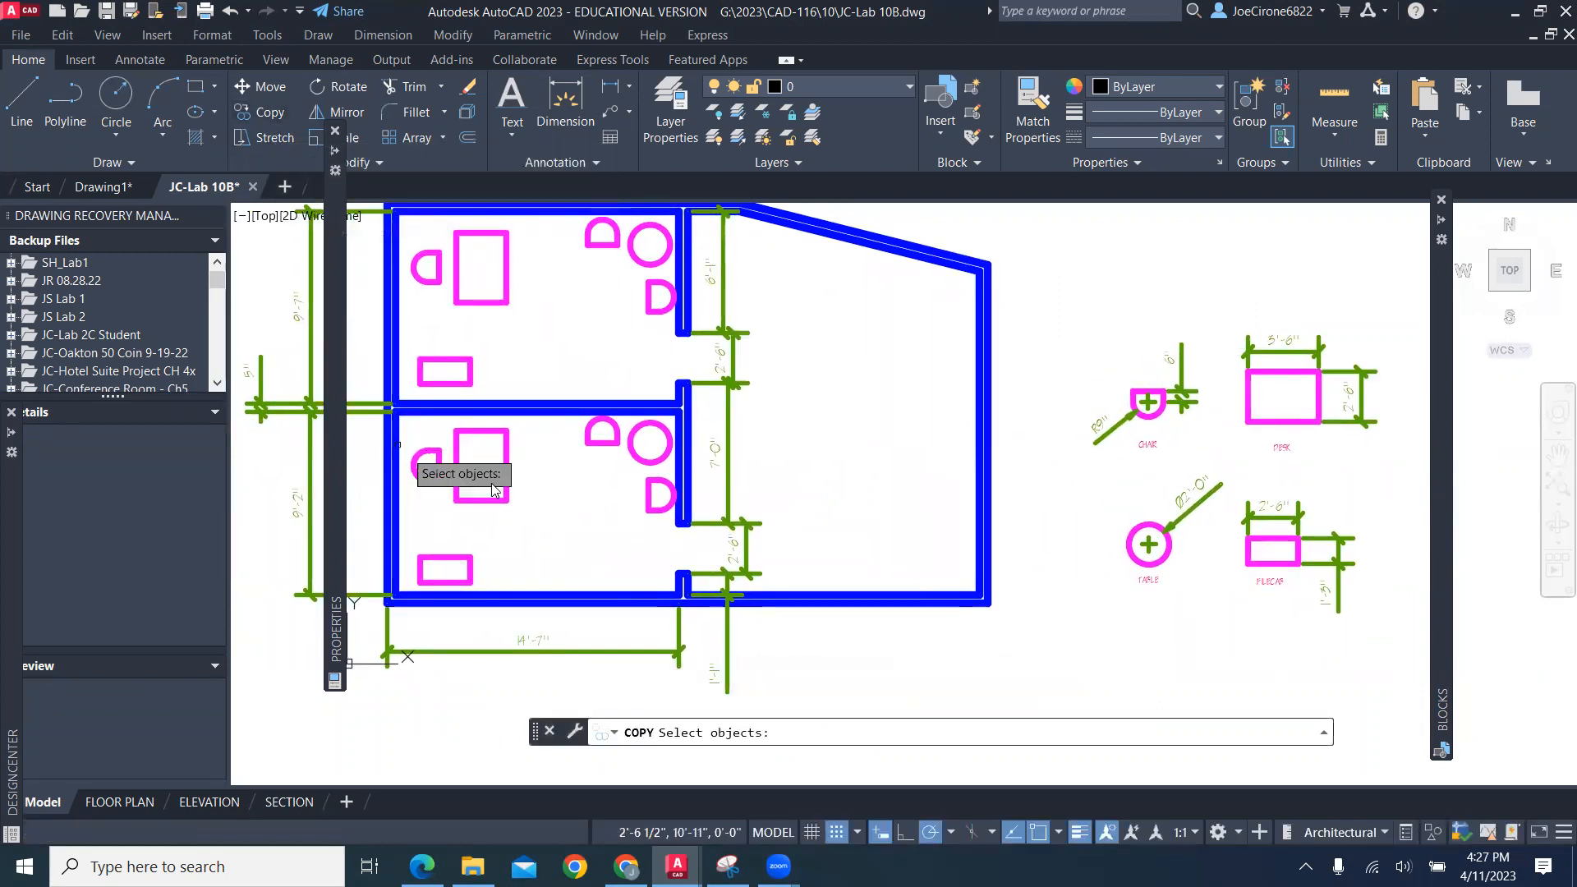
pyautogui.click(520, 428)
pyautogui.click(417, 526)
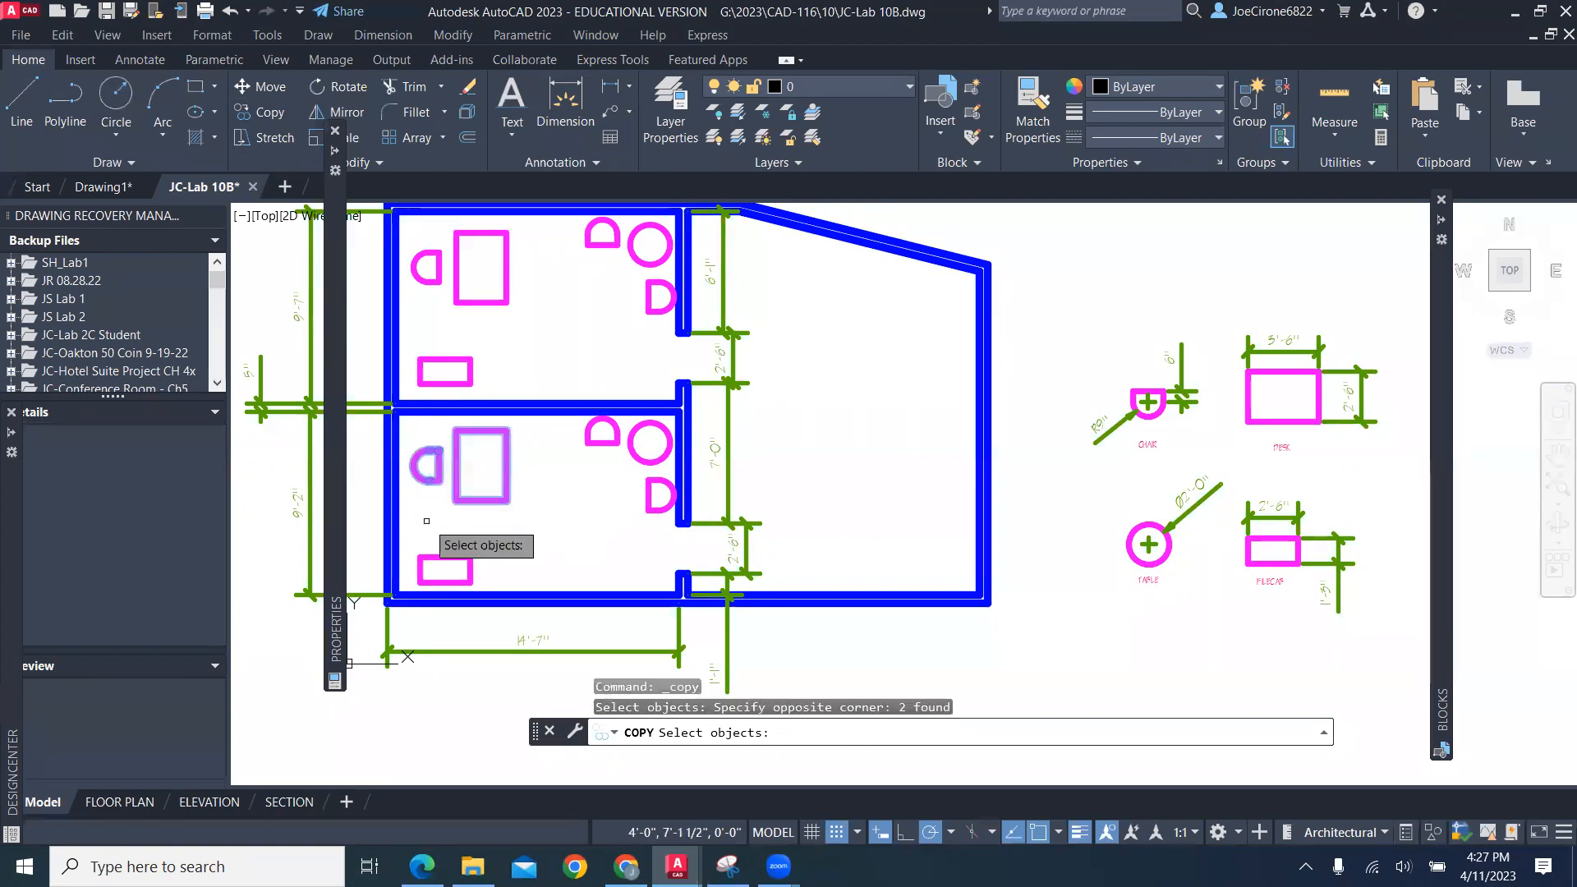
pyautogui.press('Return')
pyautogui.click(508, 465)
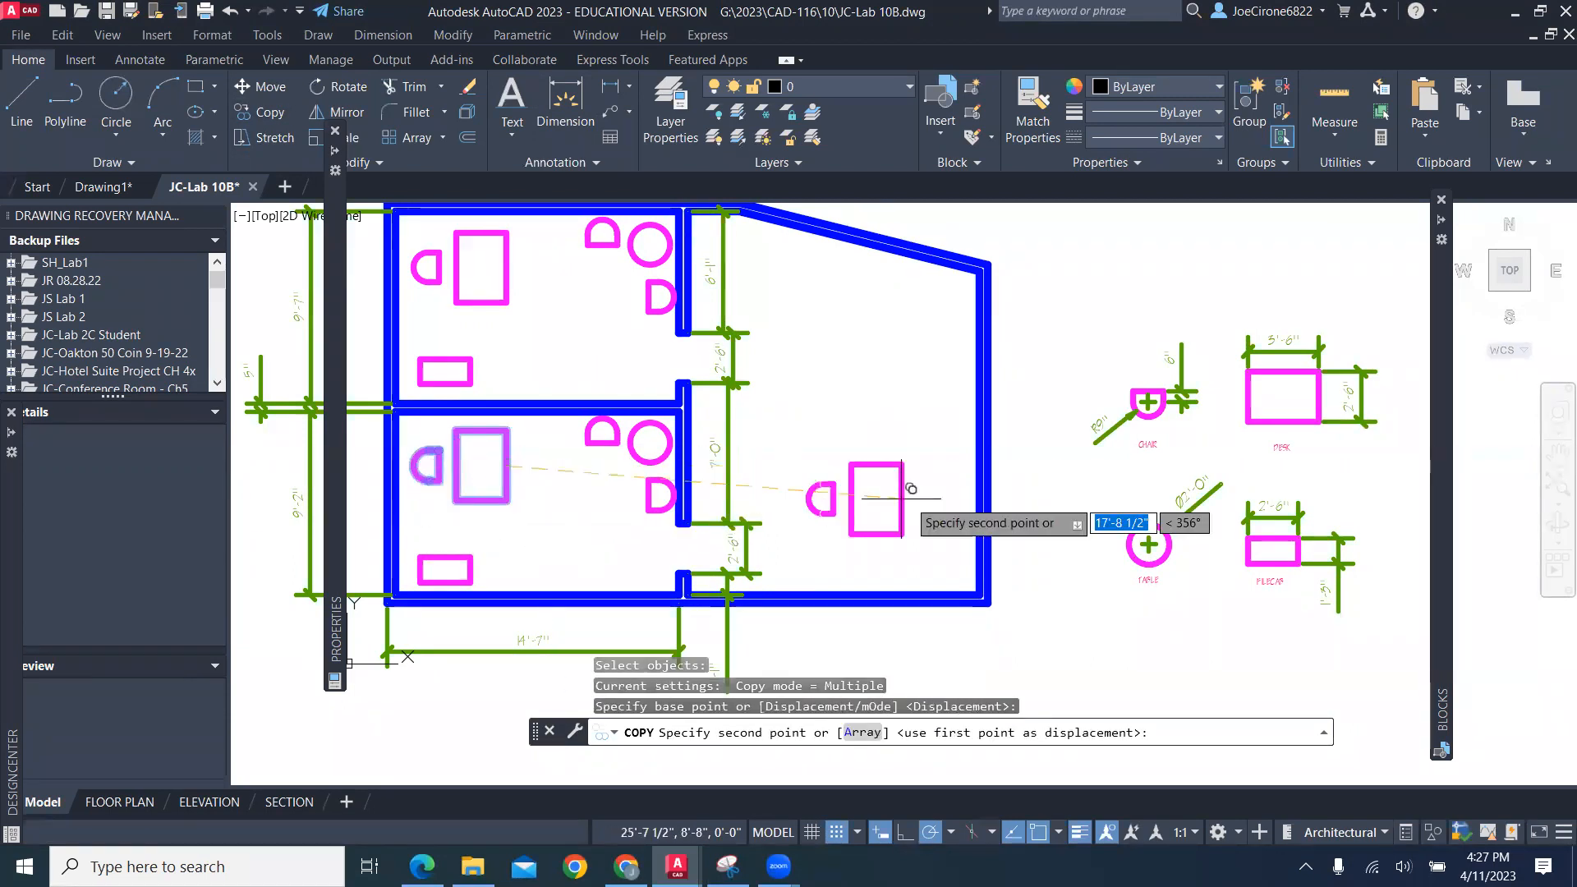
pyautogui.click(886, 526)
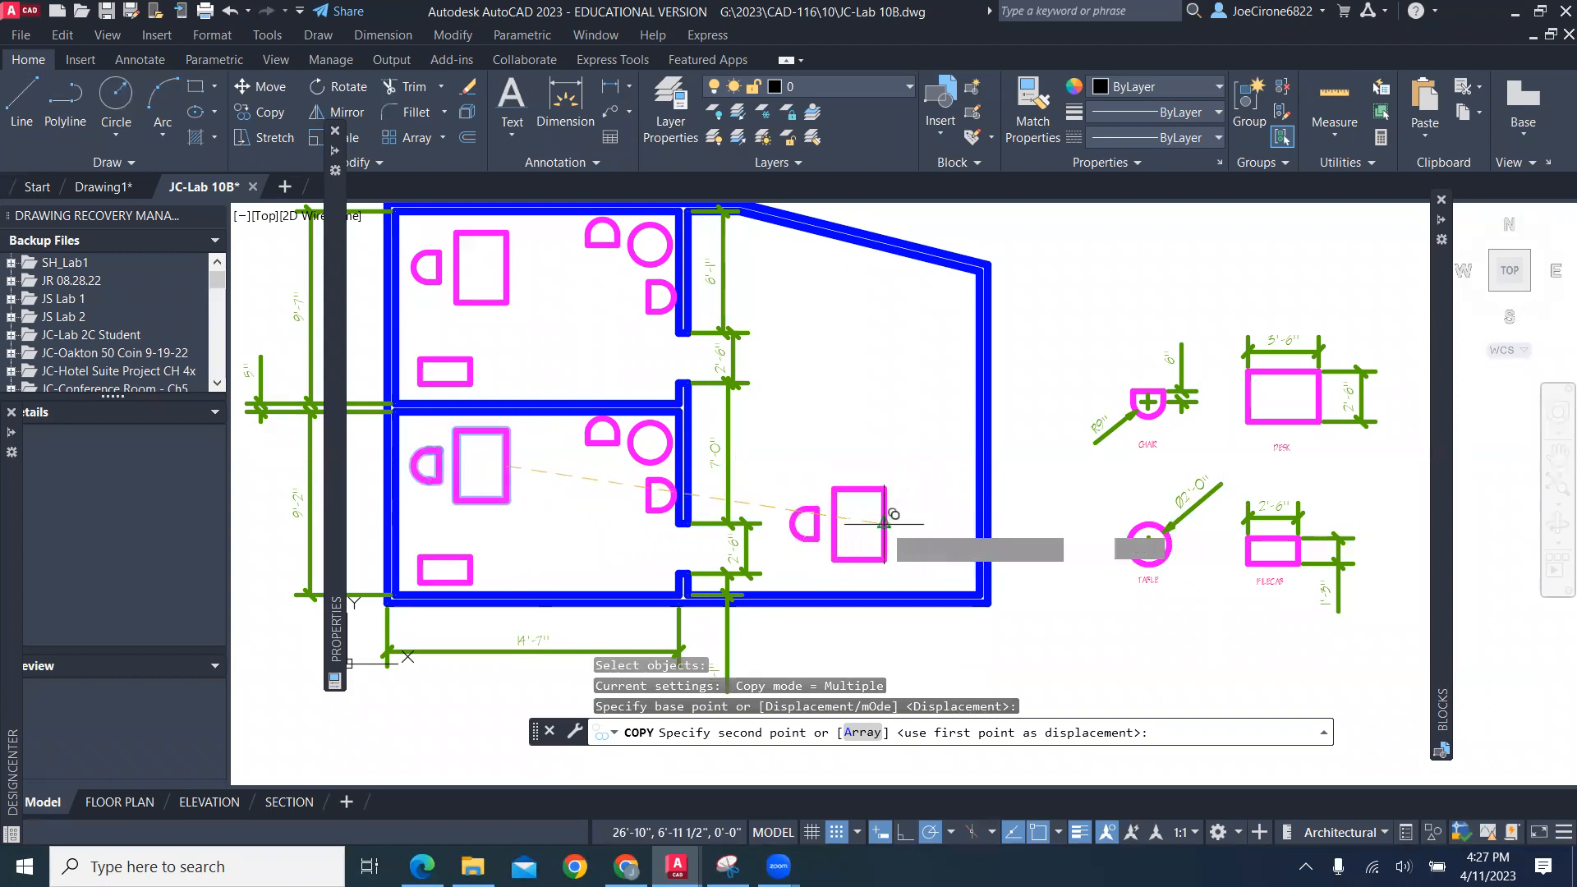
pyautogui.press('Escape')
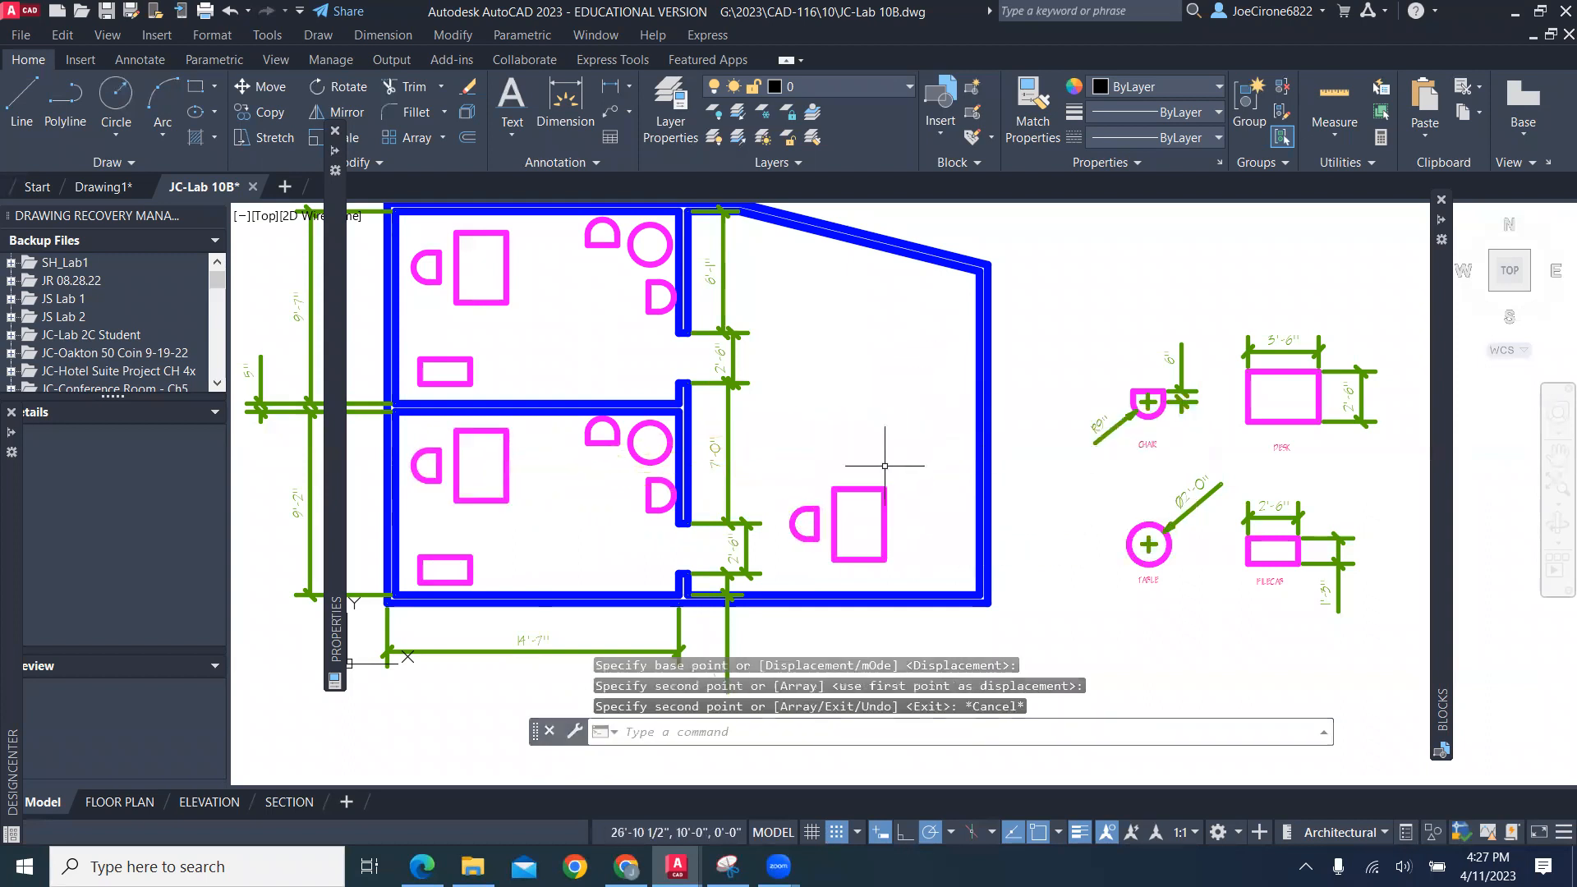
# Rotate the copied desk and chair 180° about the midpoint of the desk's right edge, so the chair faces the right wall side
pyautogui.click(341, 86)
pyautogui.click(782, 456)
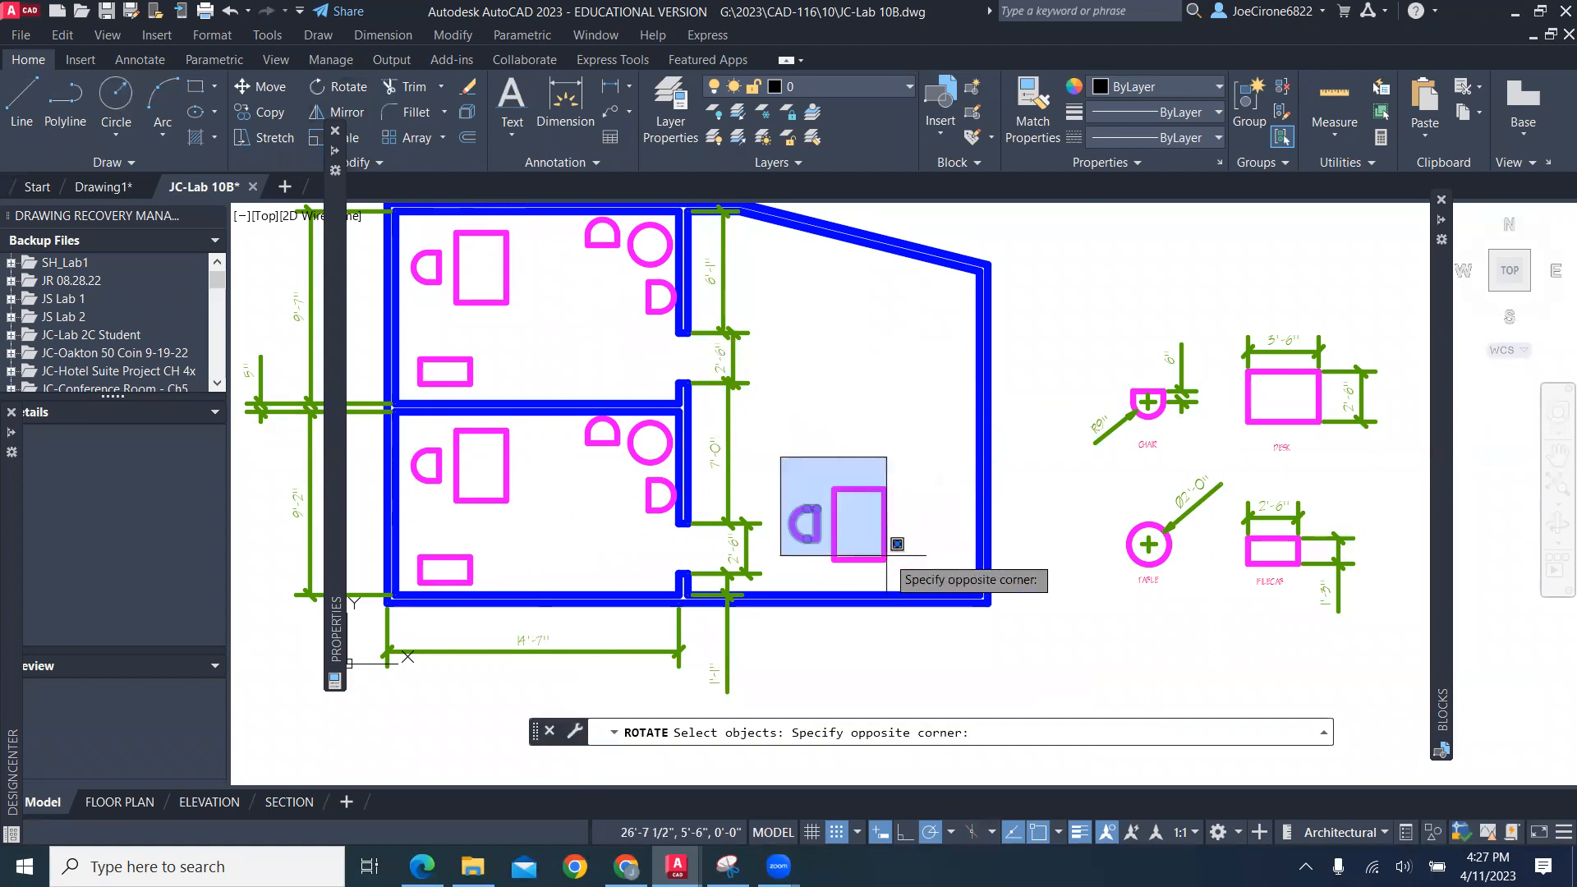
pyautogui.click(922, 584)
pyautogui.press('Return')
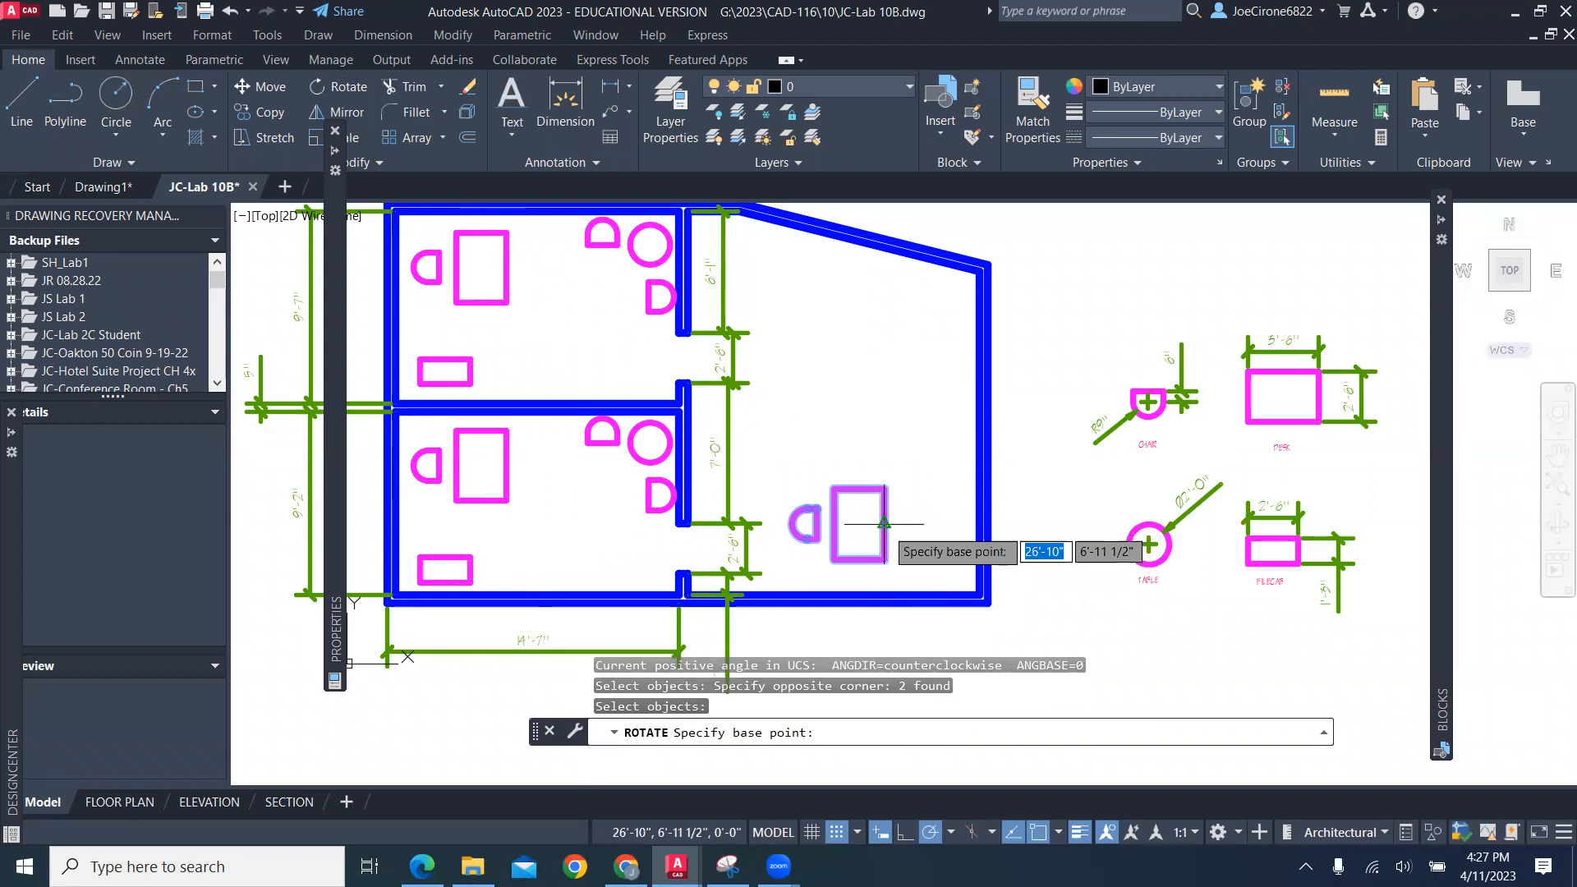
pyautogui.click(884, 523)
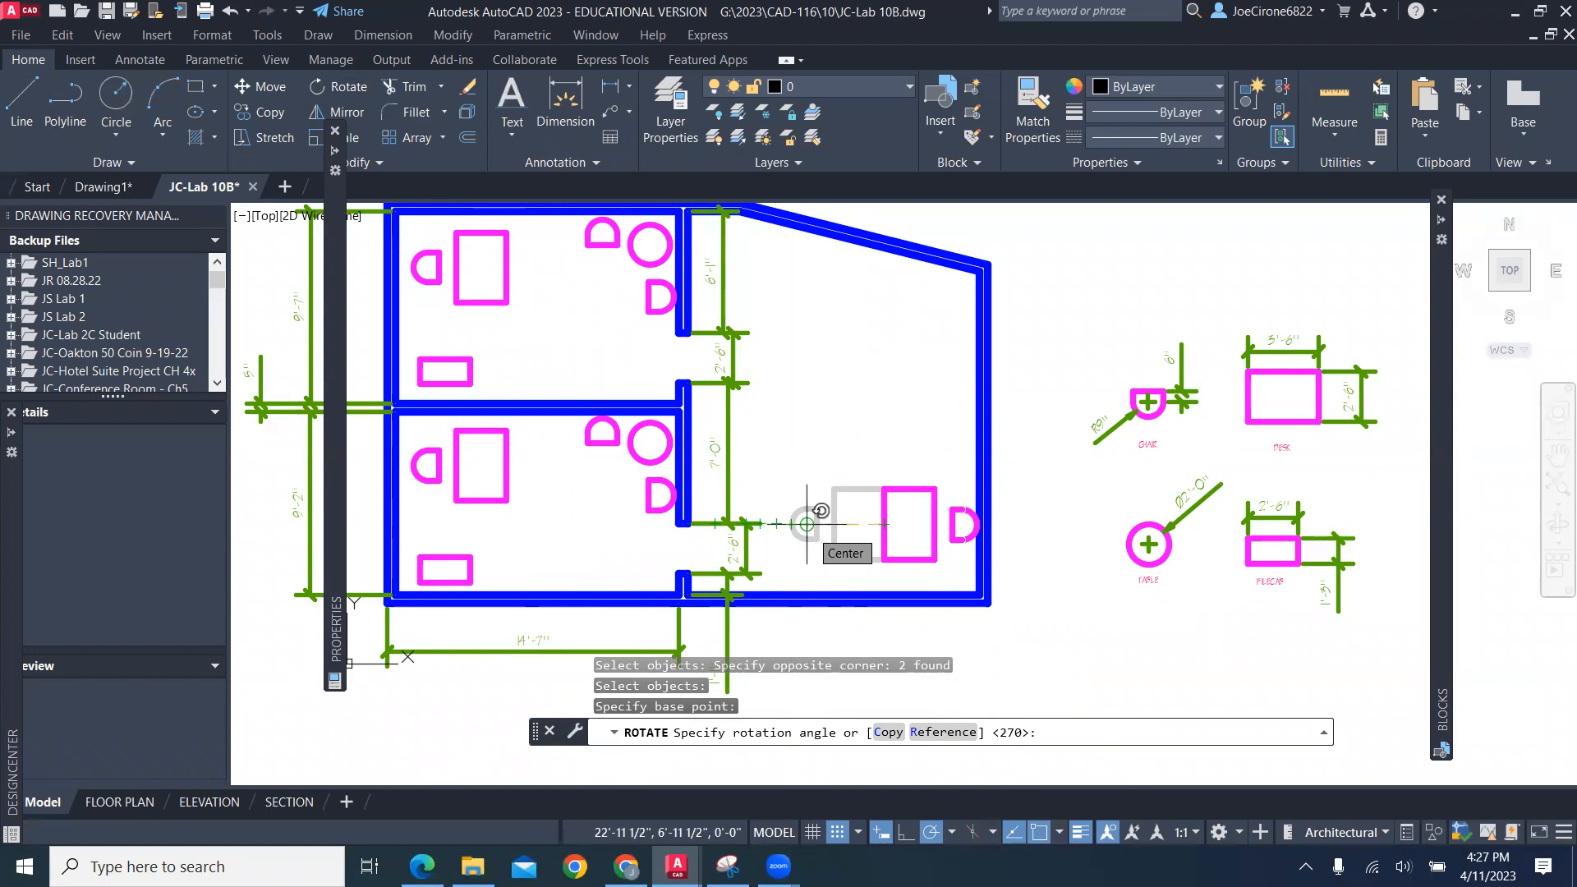
pyautogui.click(813, 527)
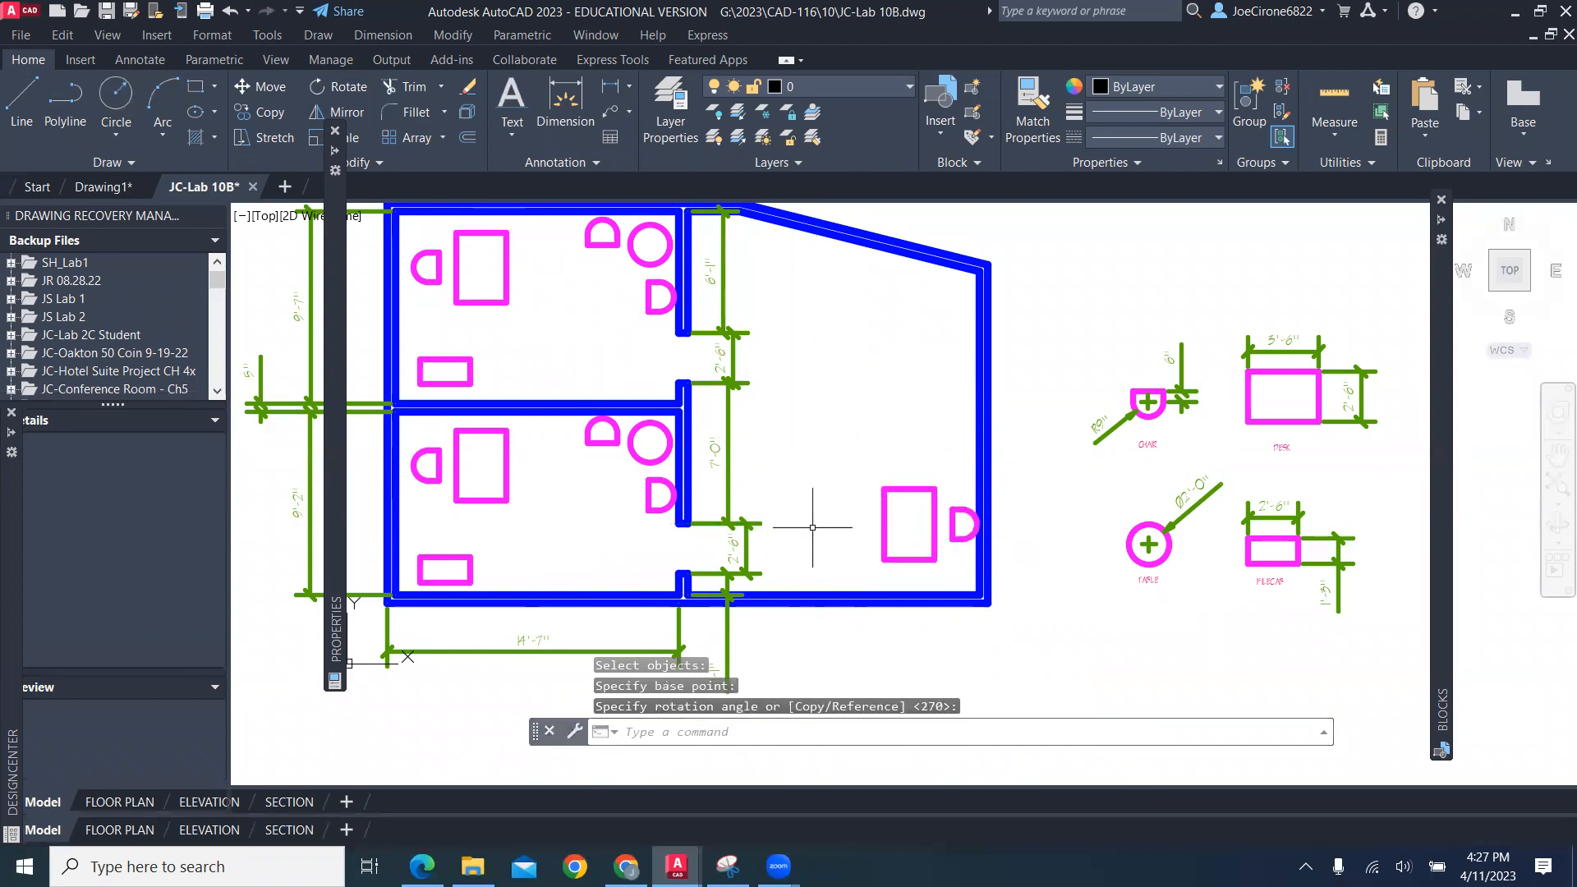
# Move the right room's desk and chair together slightly left and down, leaving clearance between the chair and the right wall
pyautogui.scroll(2, 937, 514)
pyautogui.scroll(2, 938, 514)
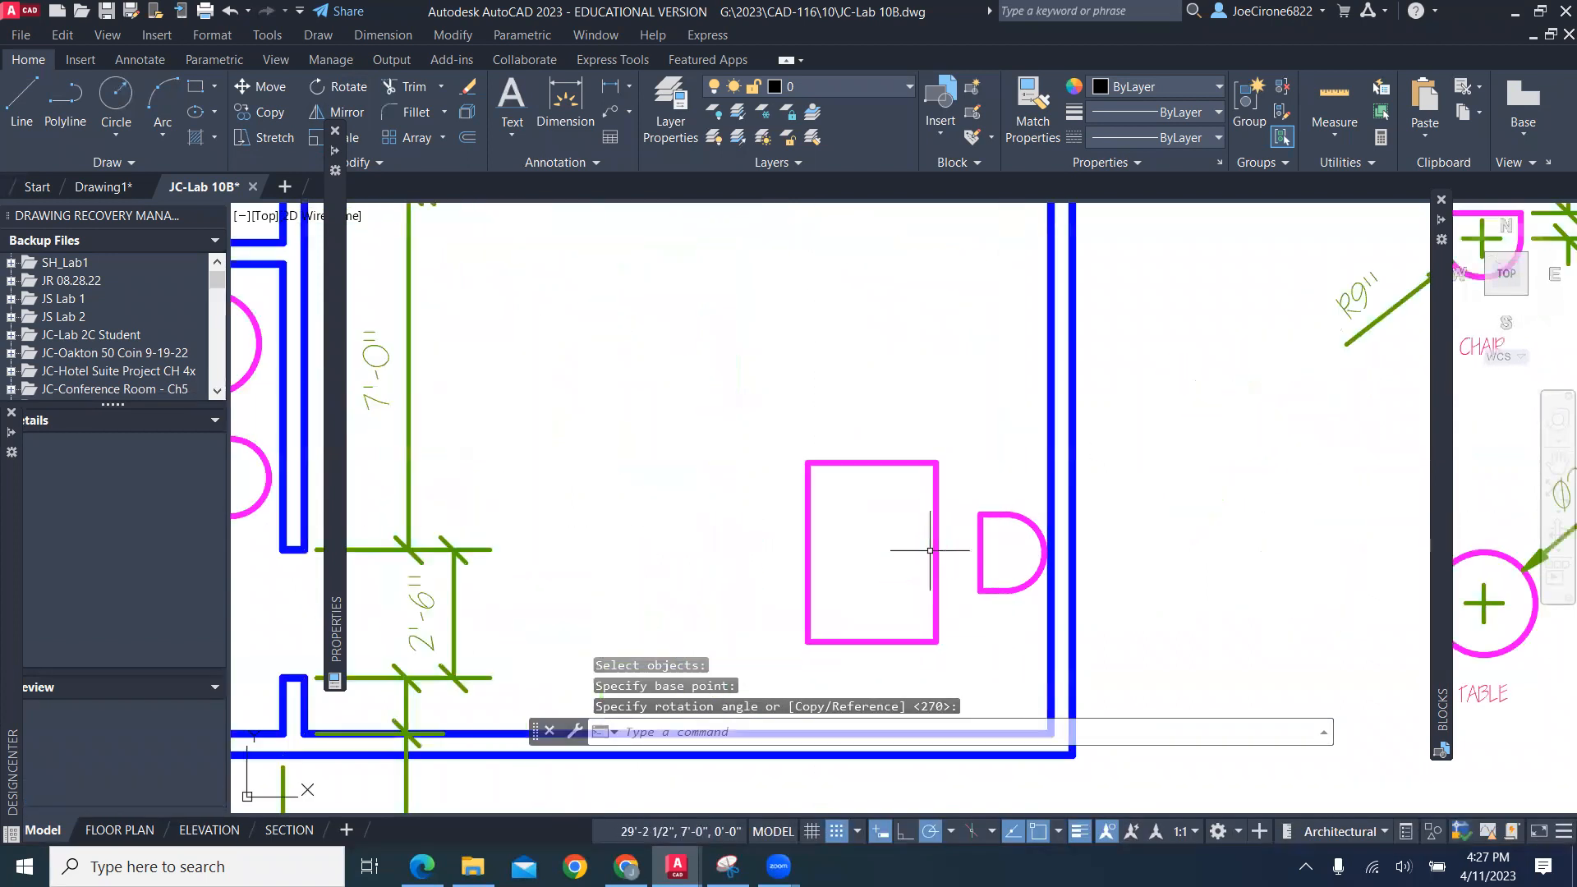
pyautogui.click(263, 98)
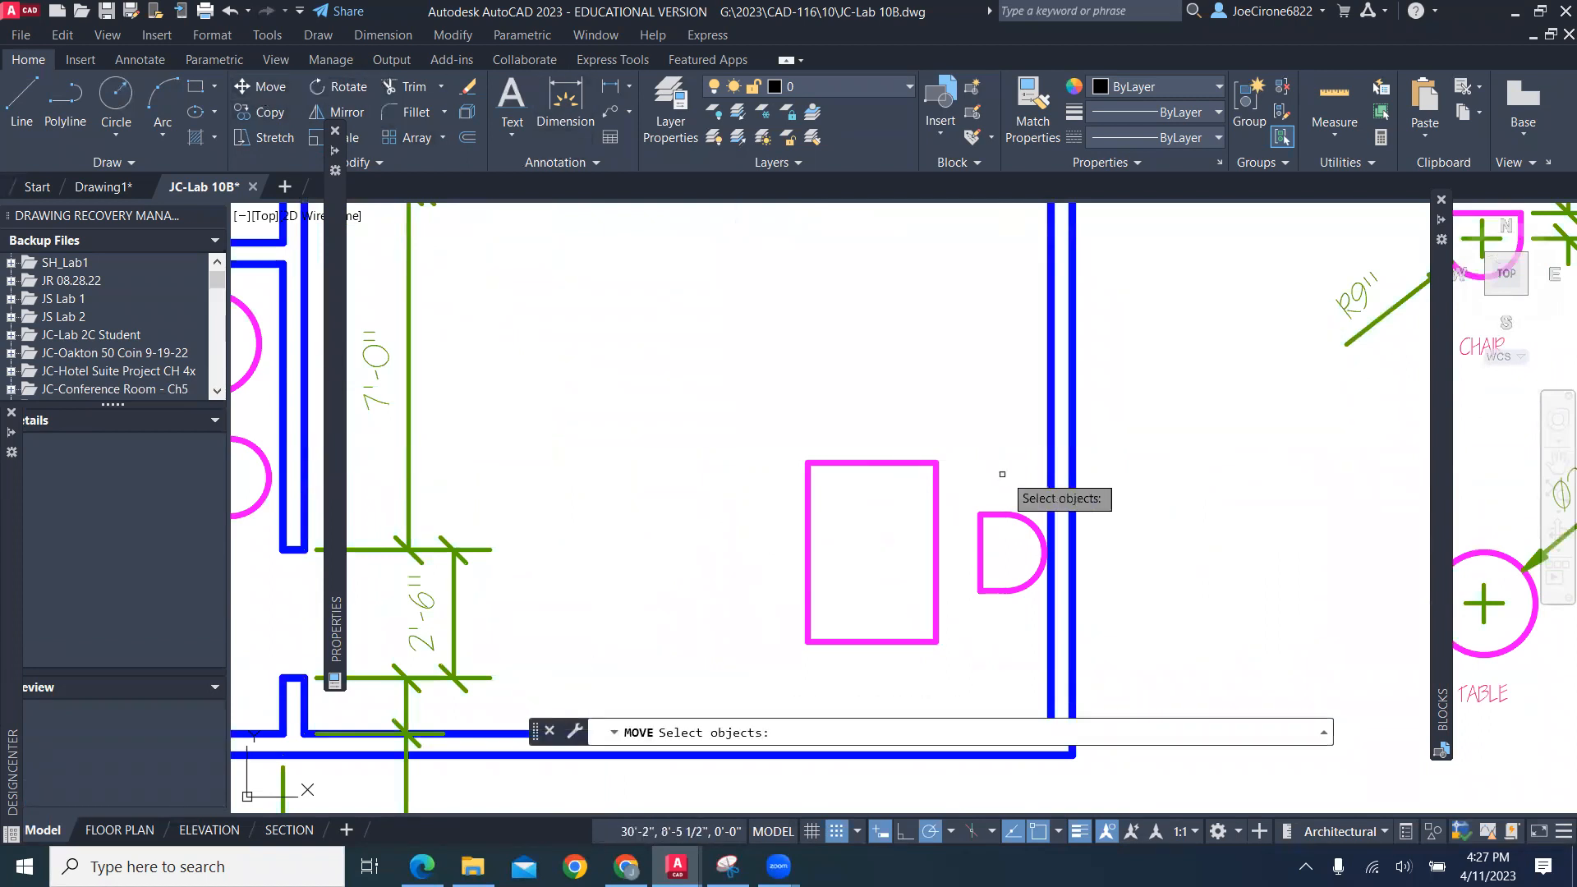
pyautogui.click(1016, 467)
pyautogui.click(870, 648)
pyautogui.press('Return')
pyautogui.click(937, 562)
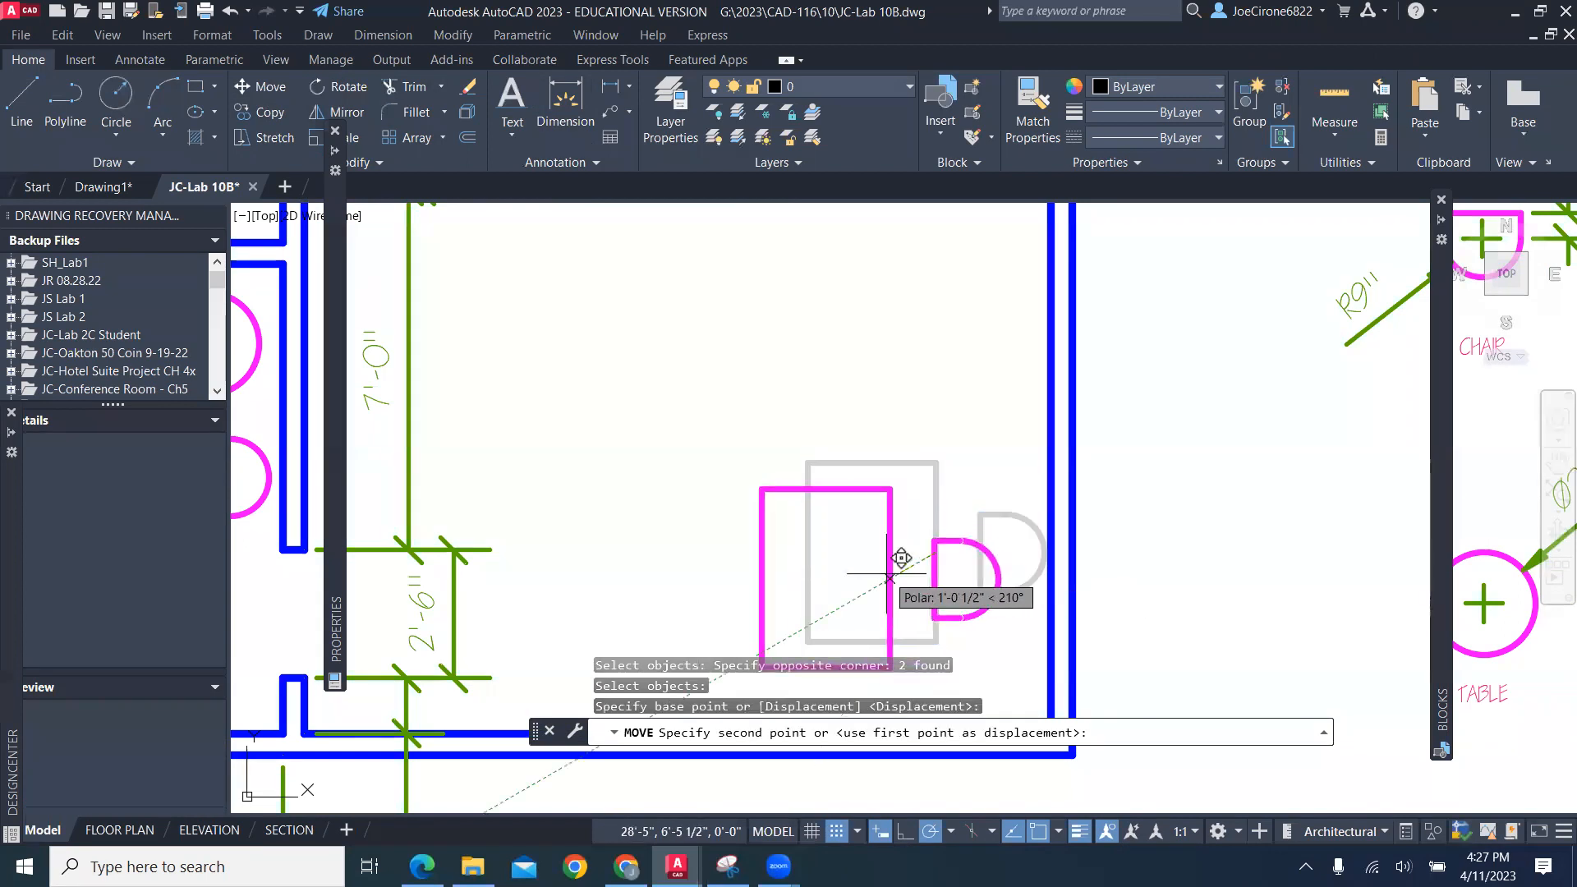
pyautogui.click(898, 572)
pyautogui.scroll(-5, 898, 573)
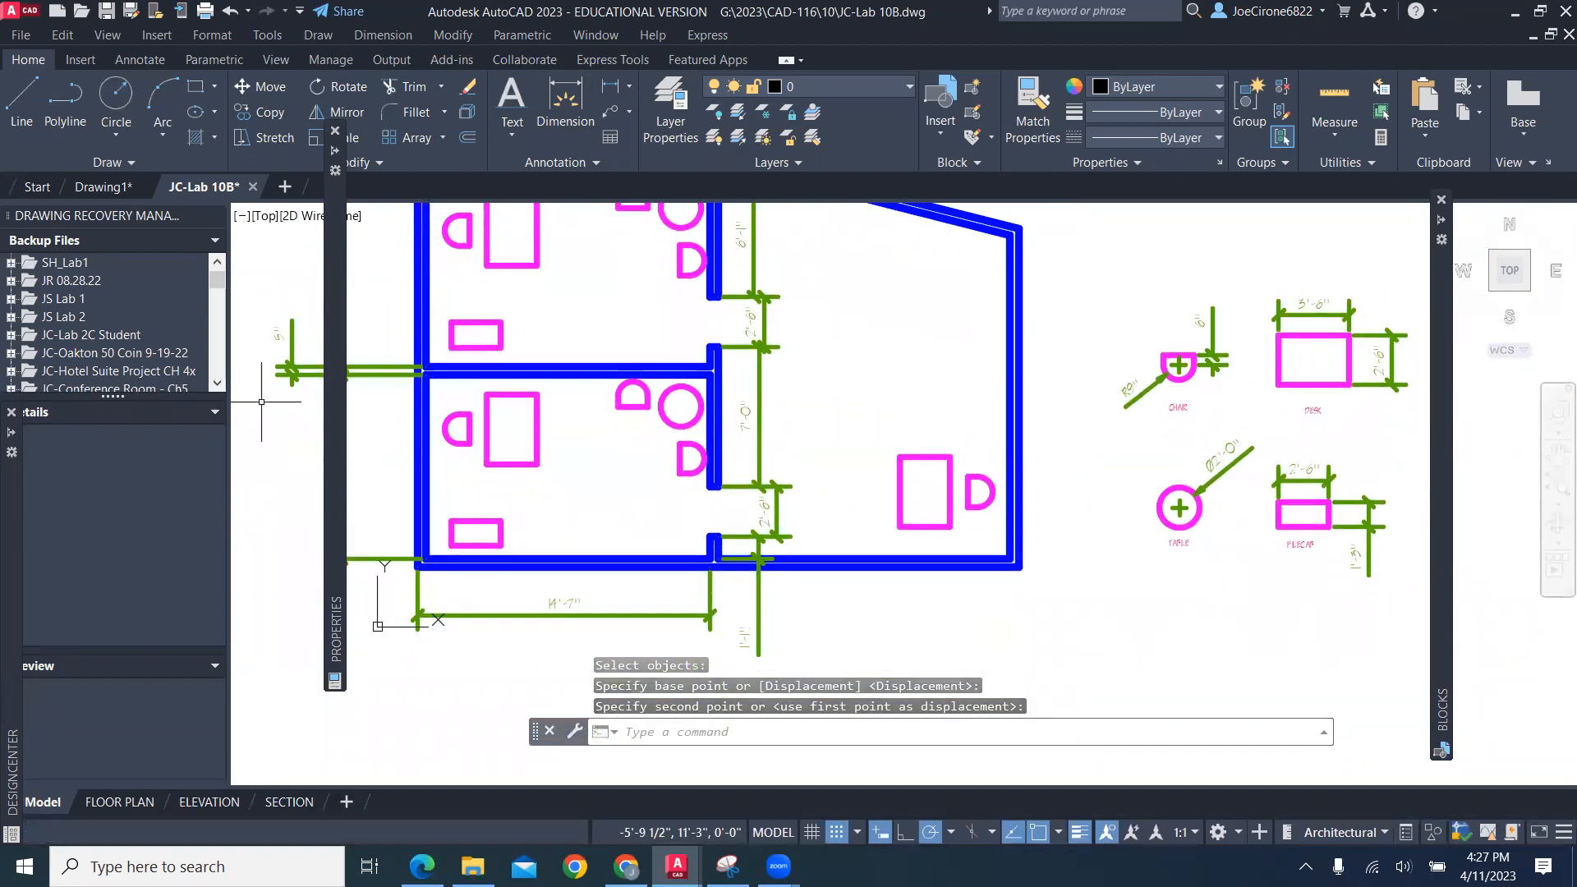
# Switch to the browser textbook and check the furniture arrangement in Figure 21.51 and the CONFTABL exercise with Figure 21.52
pyautogui.hotkey('alt', 'Tab')
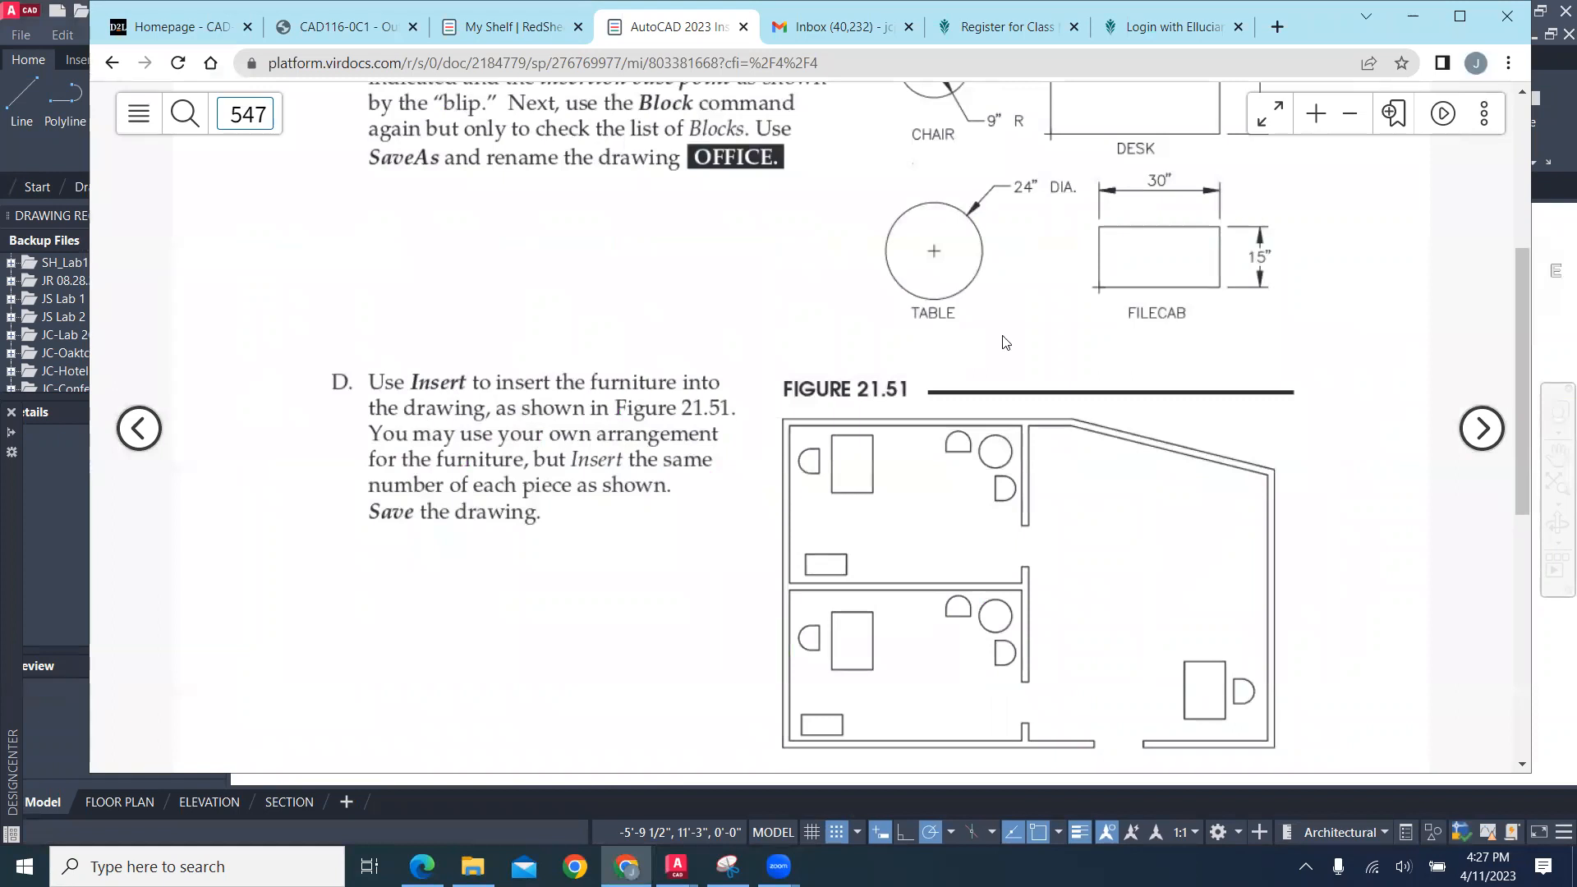
pyautogui.scroll(-4, 951, 482)
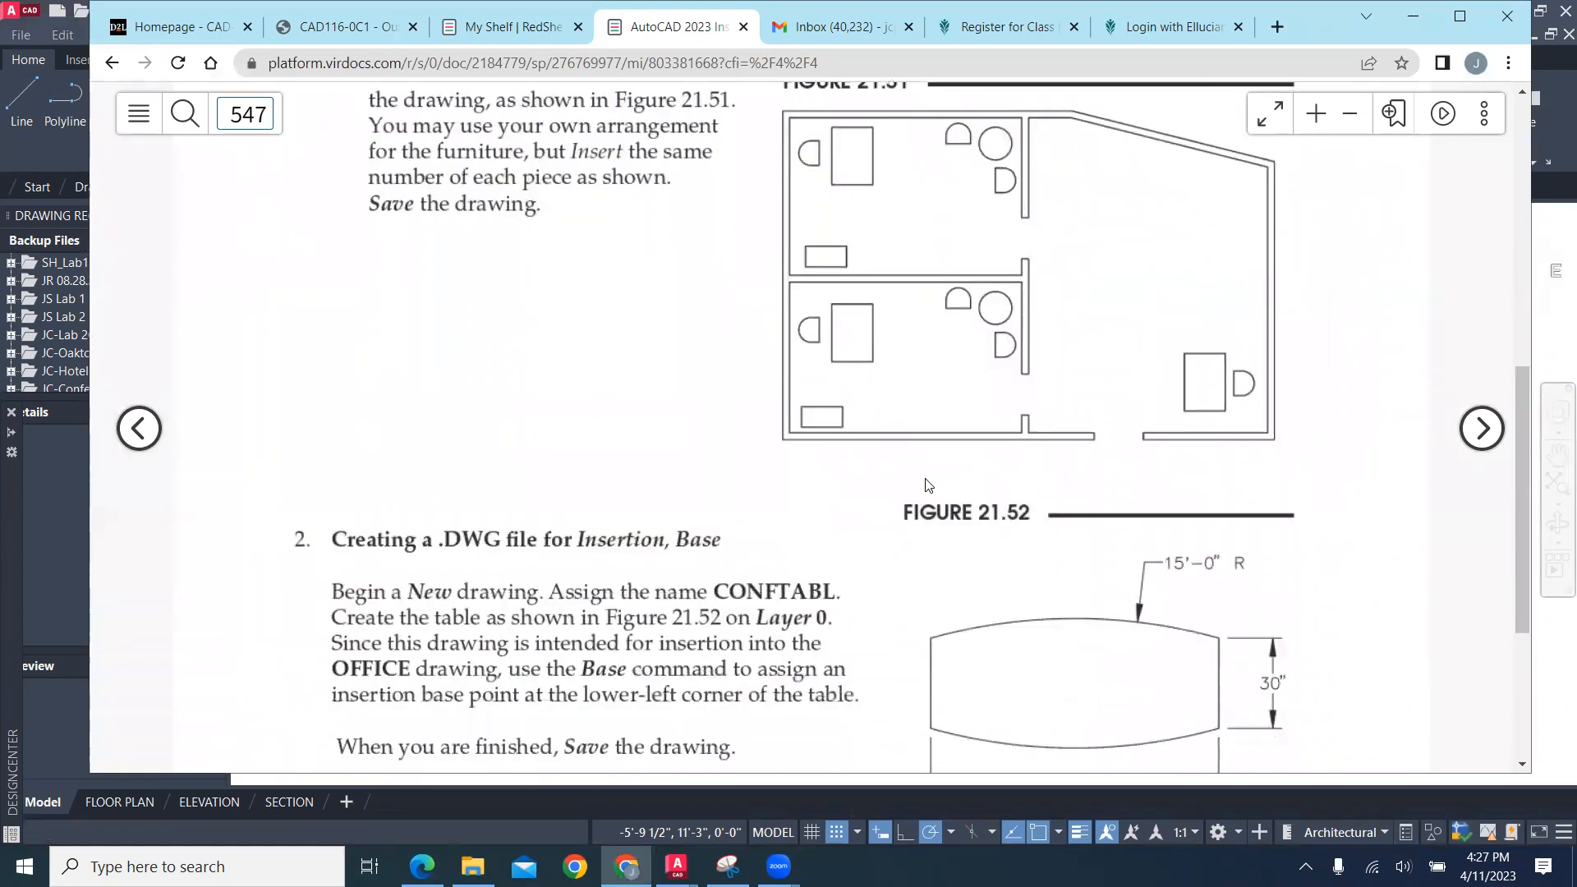
pyautogui.scroll(-2, 927, 483)
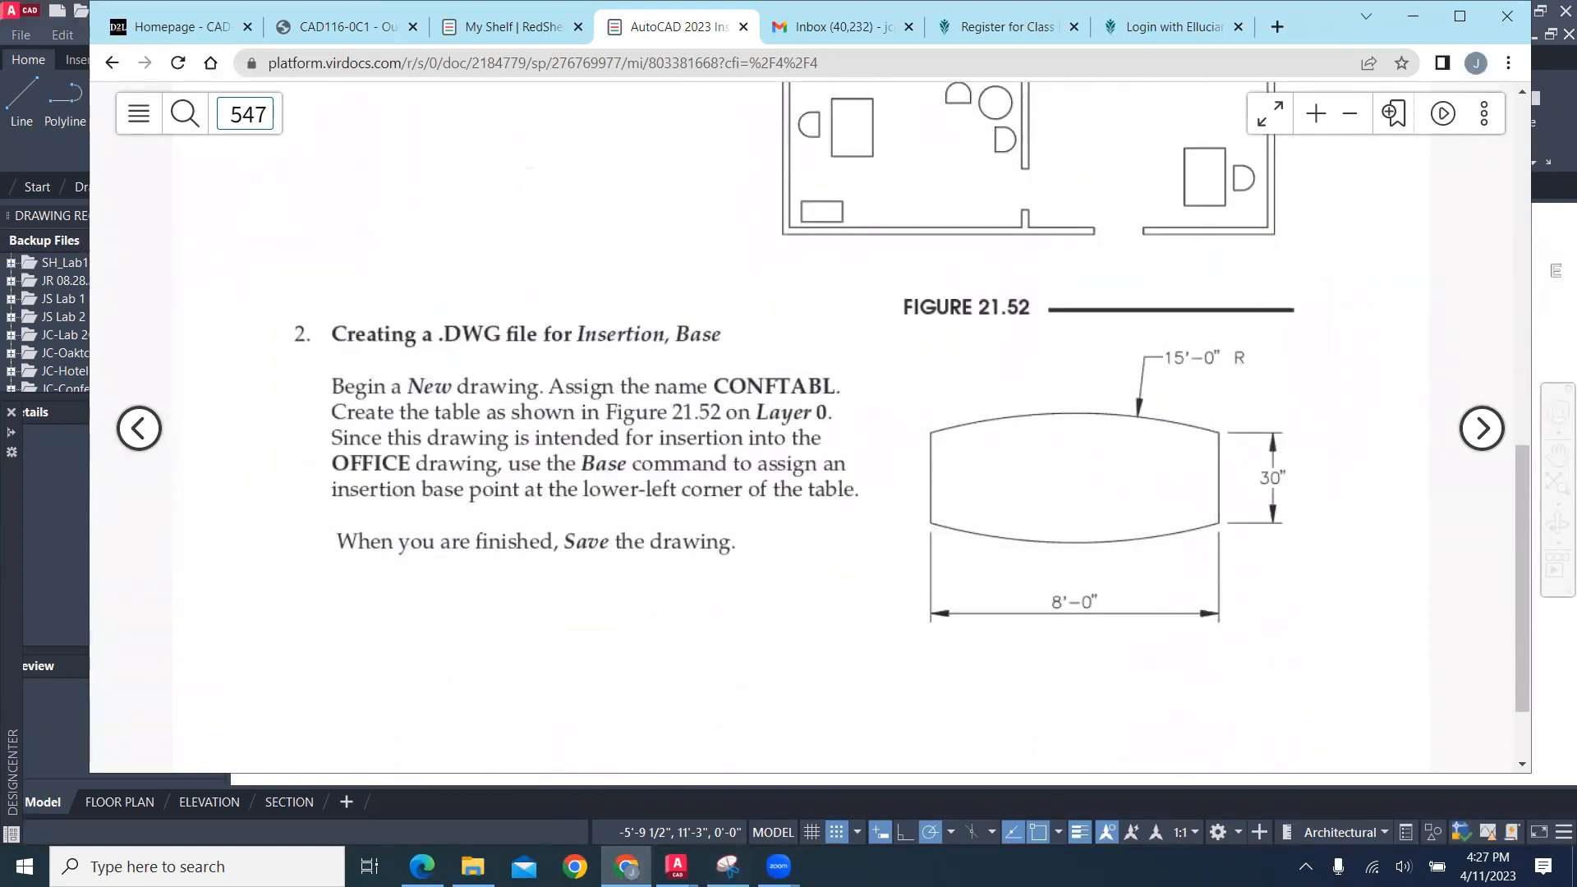